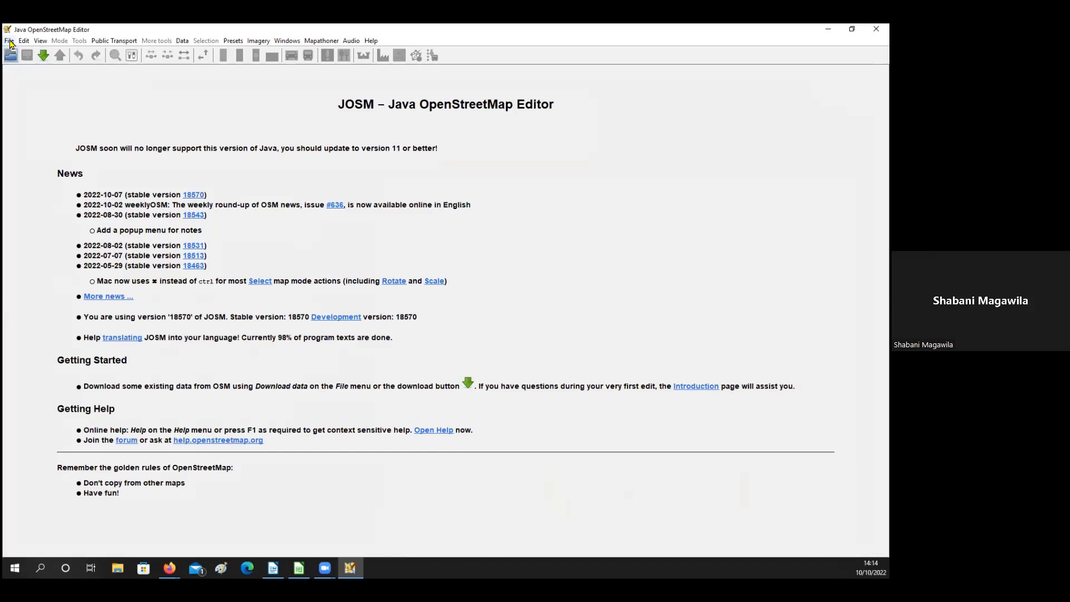
Open the recent file DQI Carlton Centre.osm and show its data layer over the Bing aerial imagery
click(9, 42)
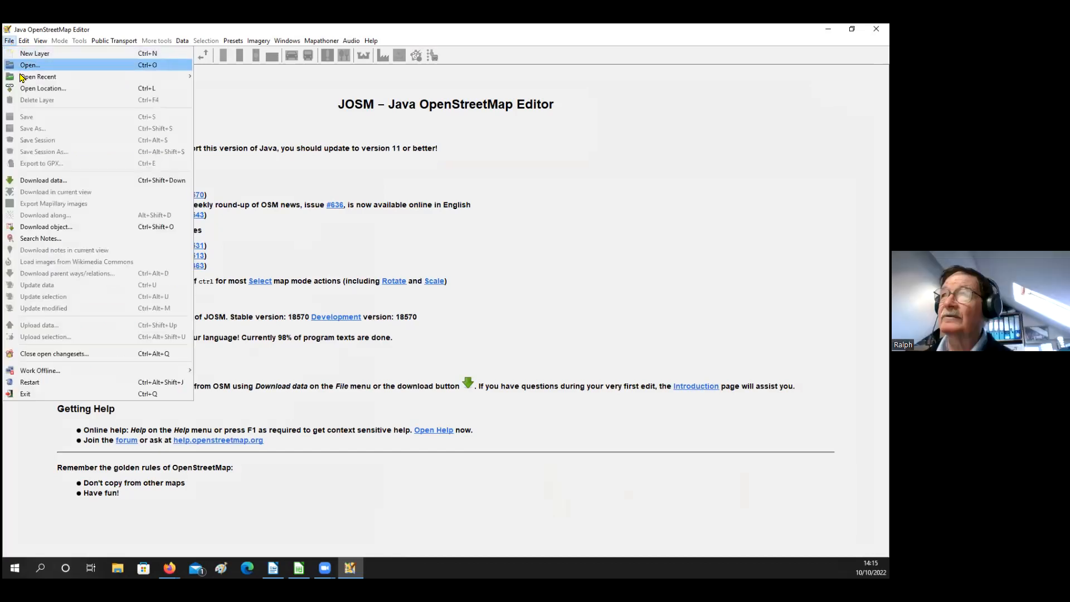
mouse_move(126, 78)
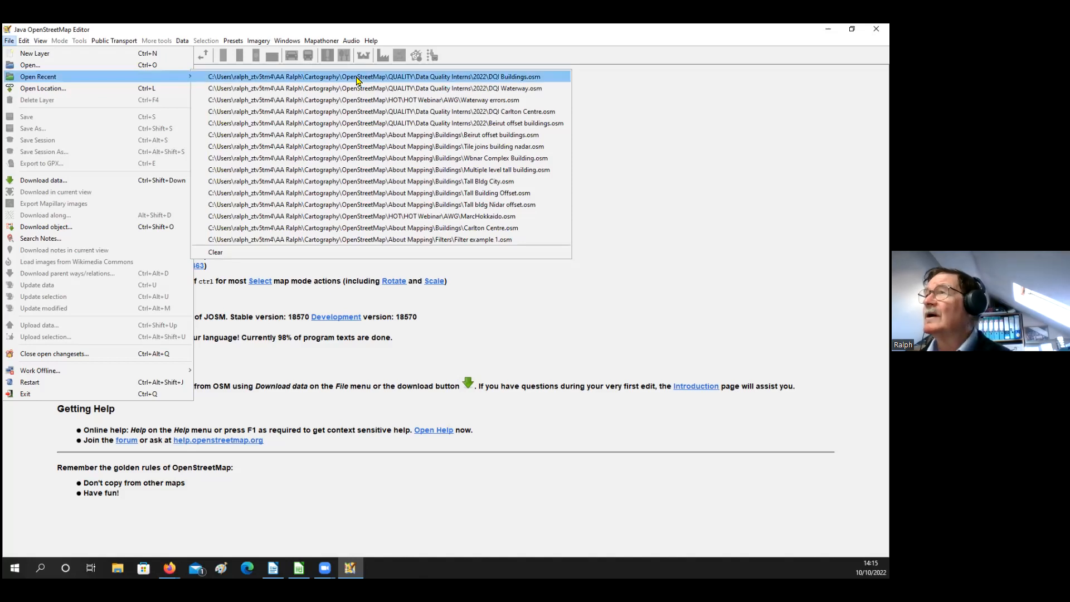
click(383, 114)
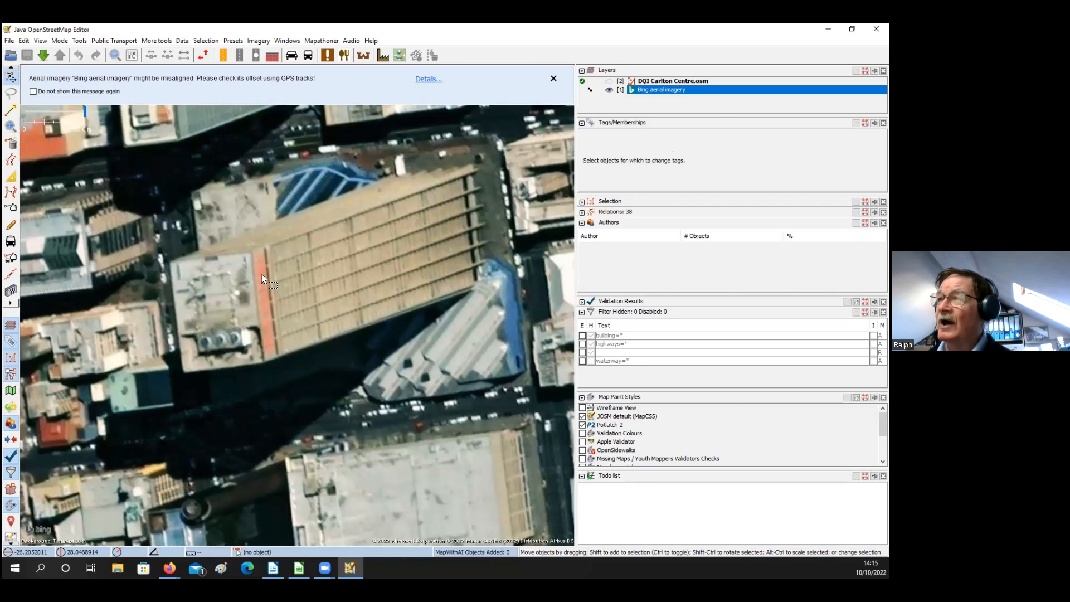
click(610, 83)
click(609, 82)
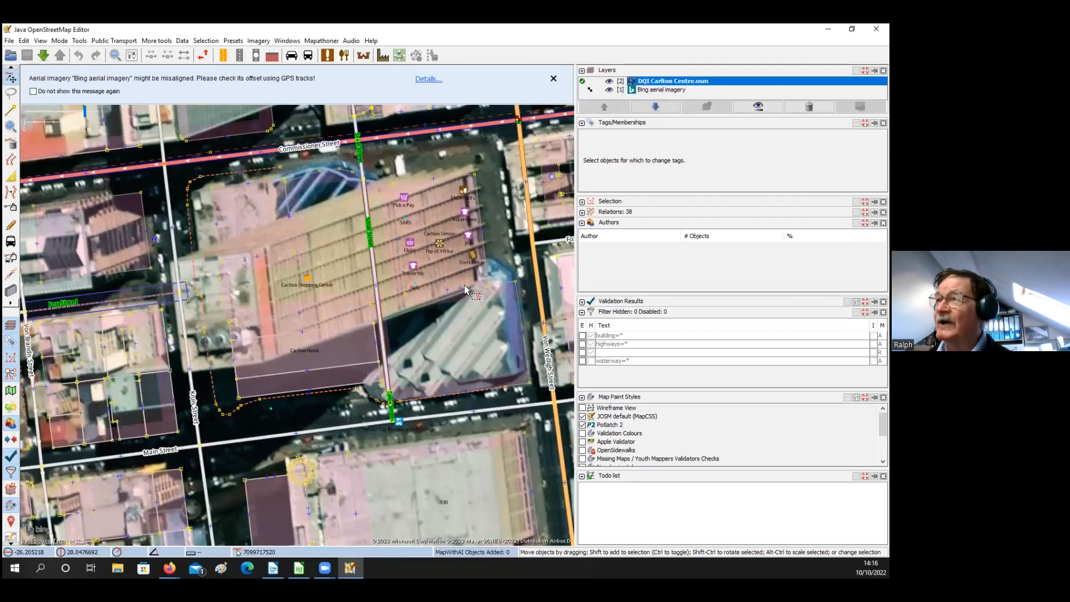
Draw two roughly parallel lines along the long edges of the Carlton Center tower, about 116 m and 120 m long
click(476, 202)
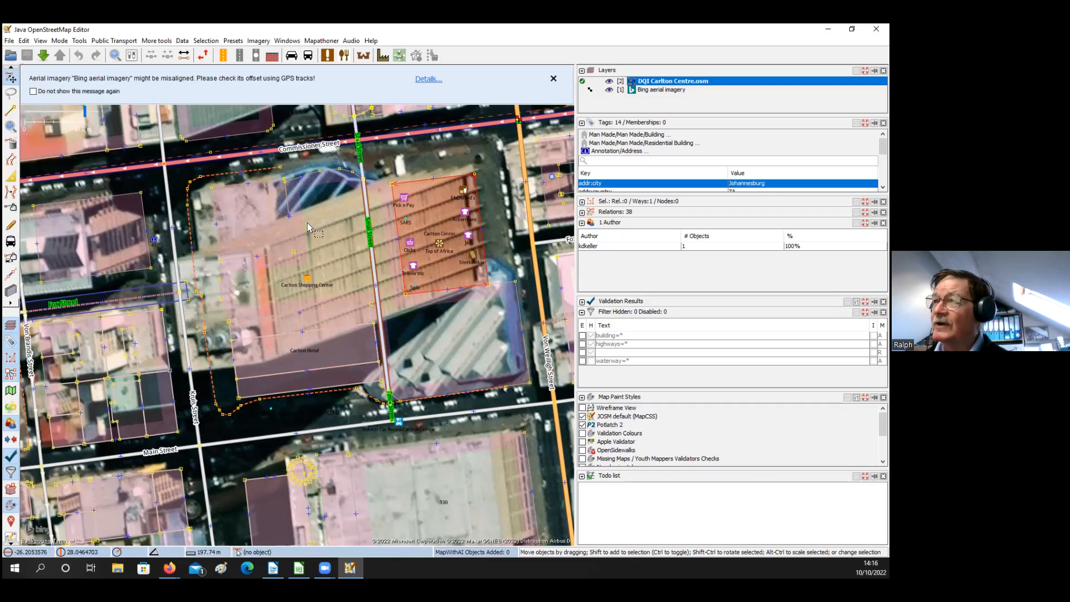
key(a)
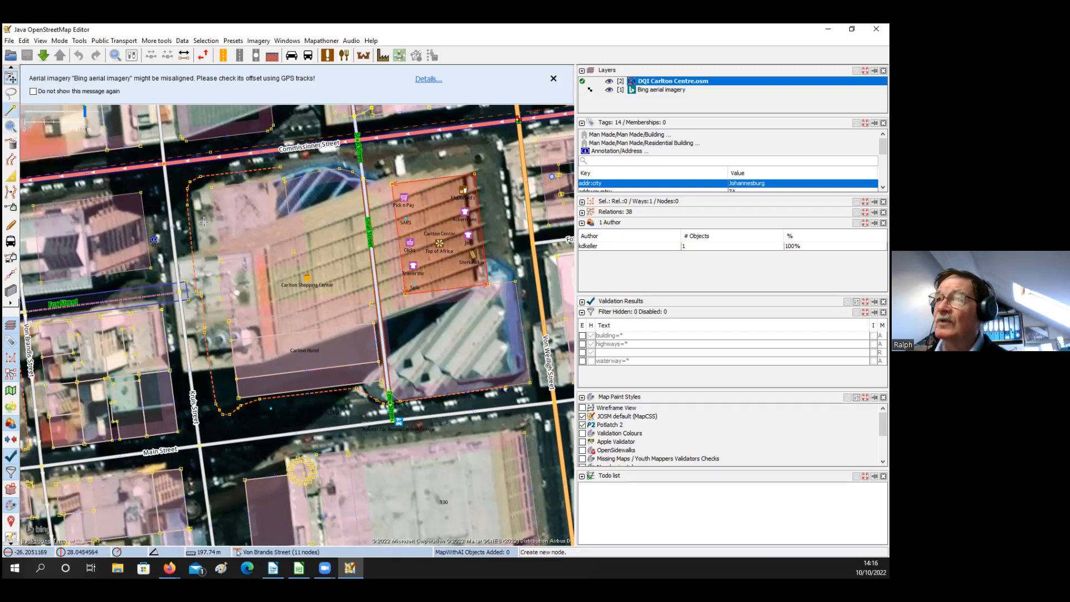
click(268, 246)
click(341, 220)
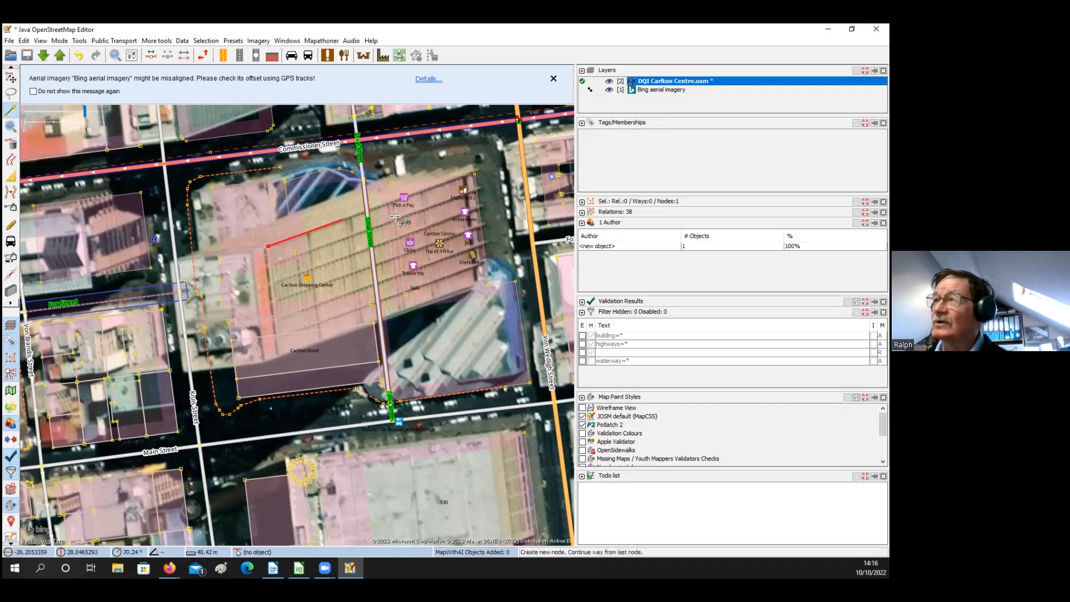
double_click(480, 171)
click(279, 356)
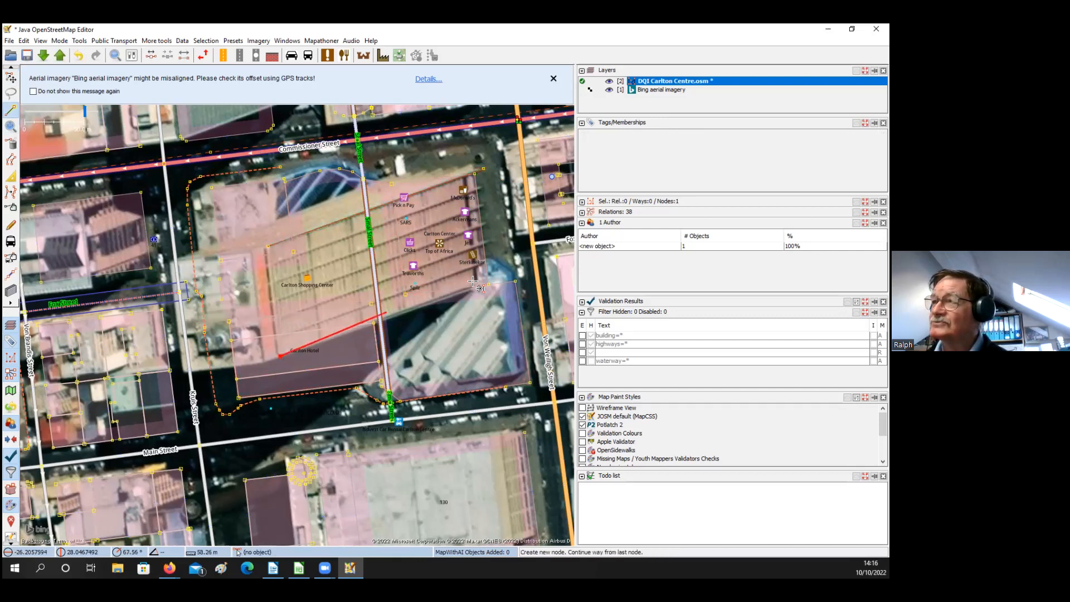
double_click(503, 276)
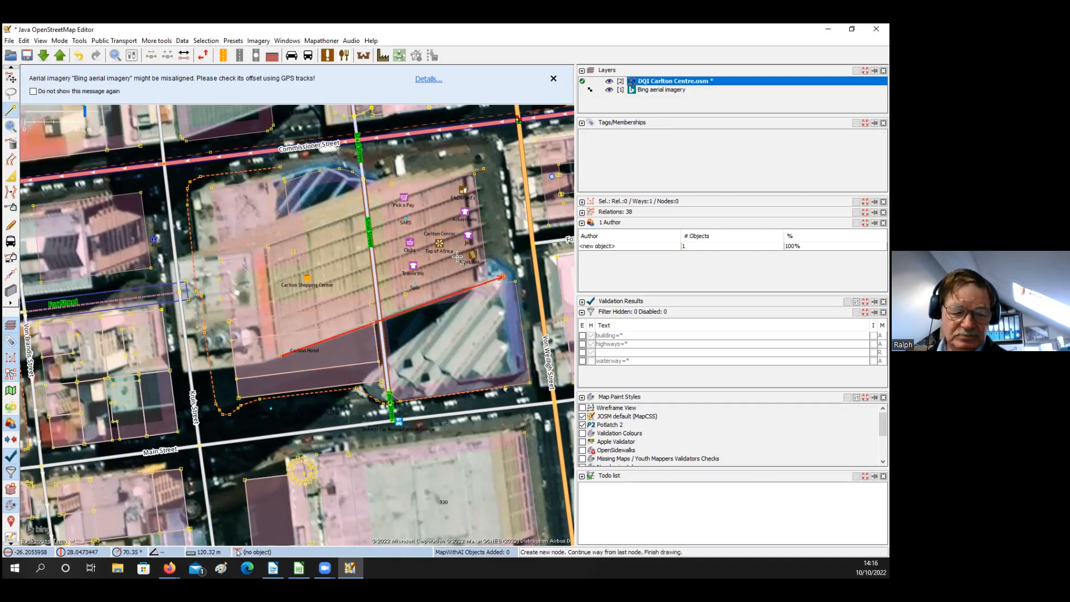
Select both new lines along the tower's edges and undo drawing them
key(s)
click(353, 217)
shift+click(410, 311)
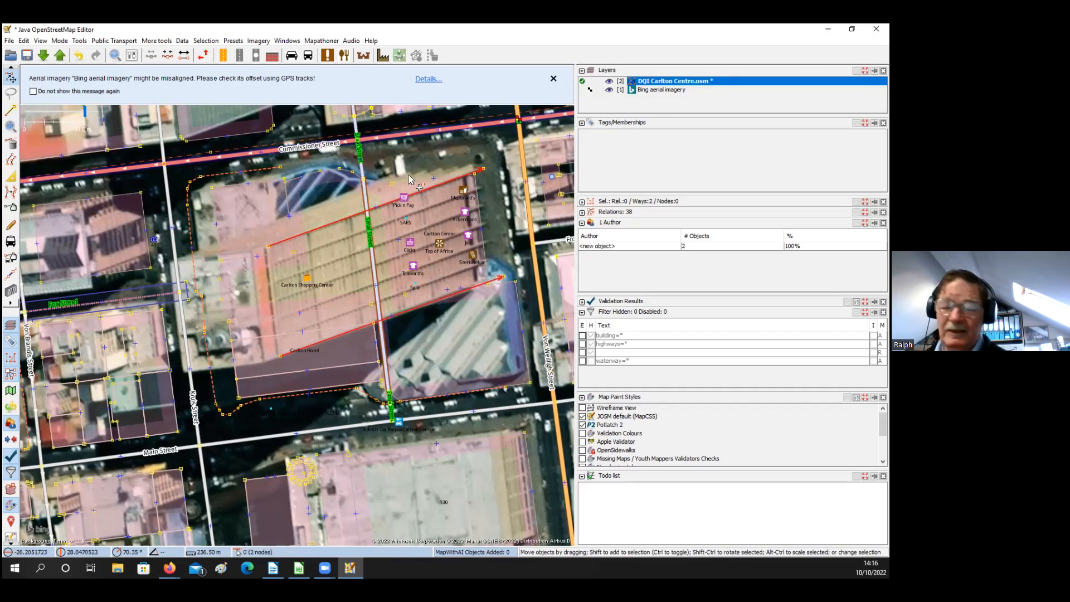
click(84, 58)
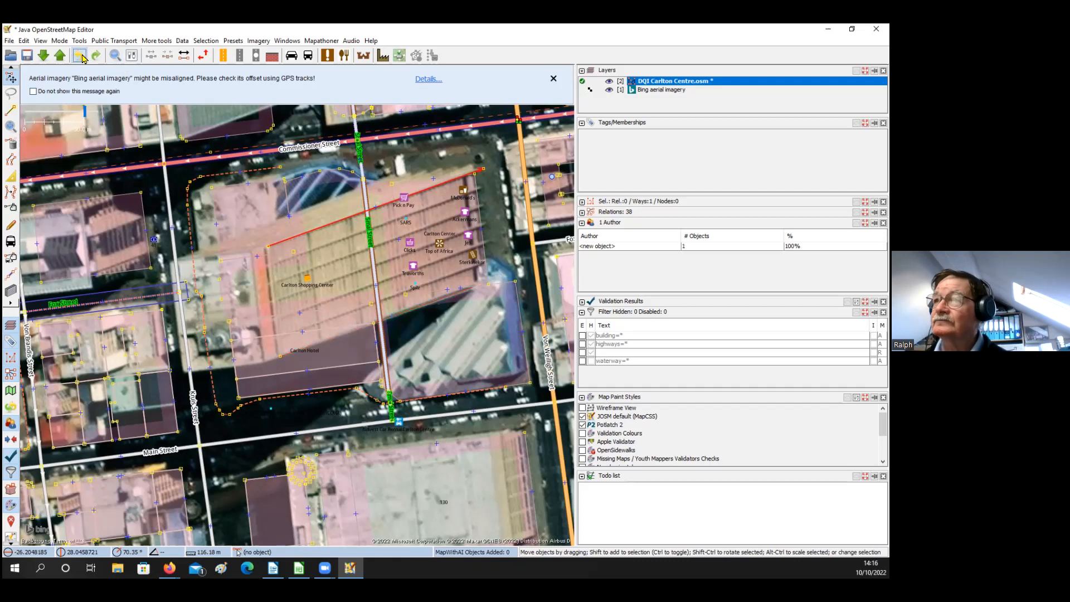
click(81, 57)
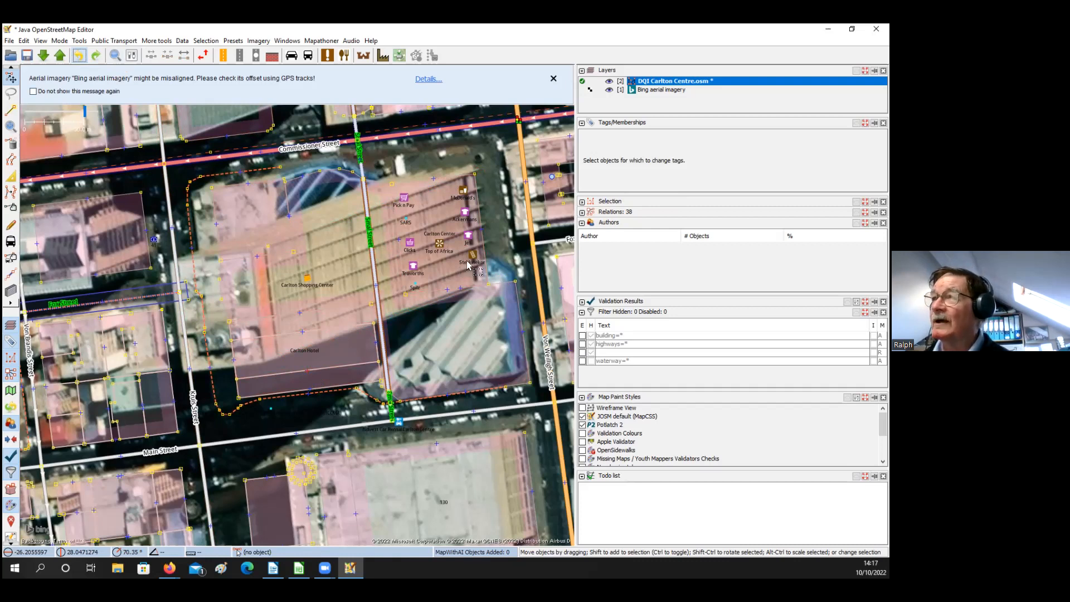
Move the Carlton Center building outline slightly north-west and extrude its southern edge a little outward
click(453, 182)
drag(452, 180, 449, 174)
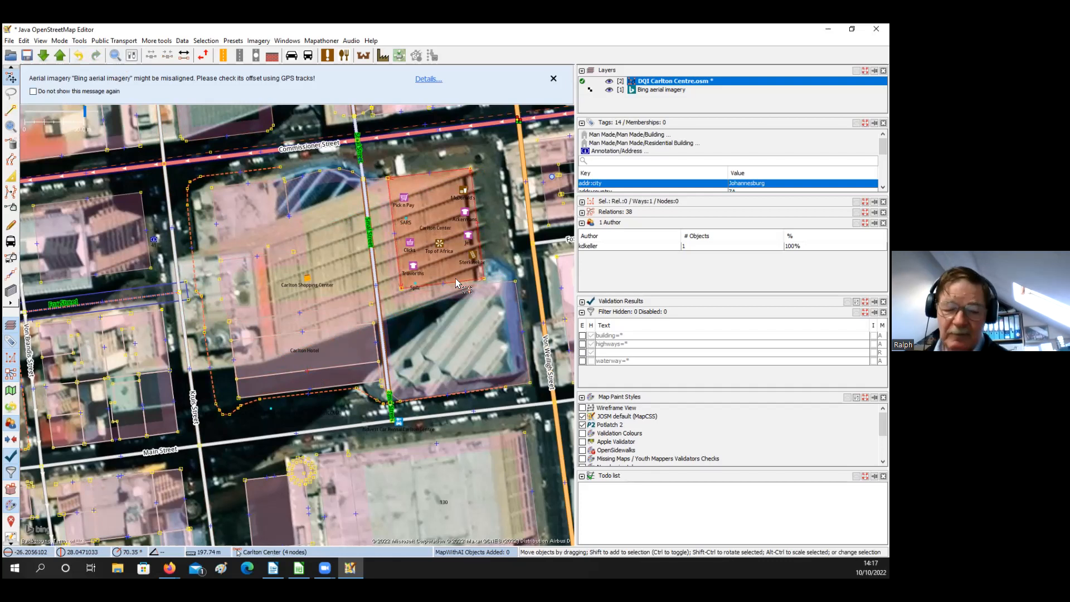
key(x)
drag(451, 283, 514, 288)
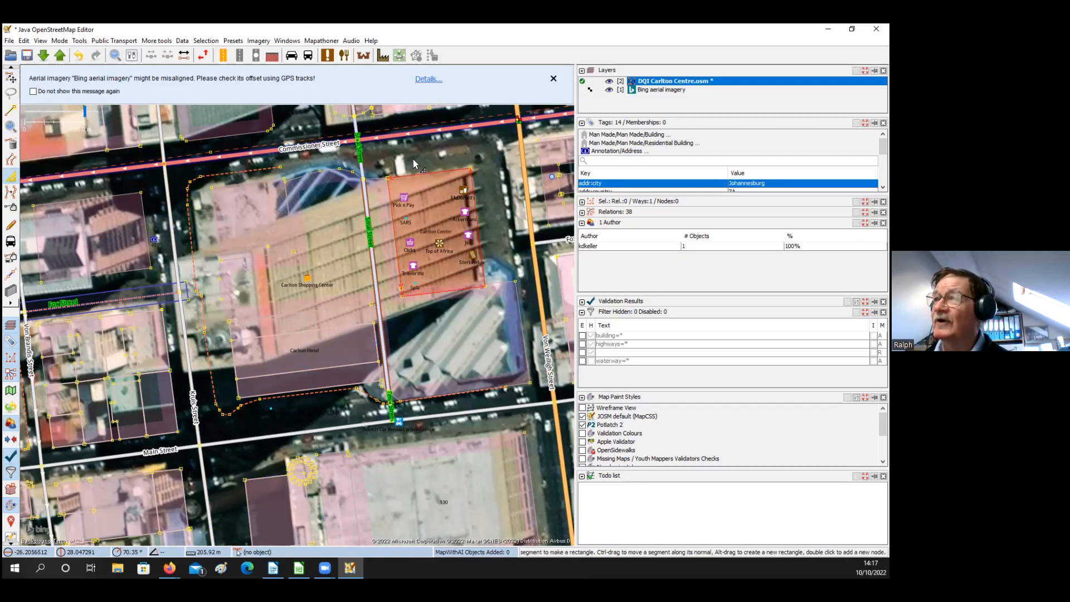
Select the commercial building west of the Carlton Center and hide the DQI Carlton Centre.osm layer to inspect the bare imagery
click(252, 294)
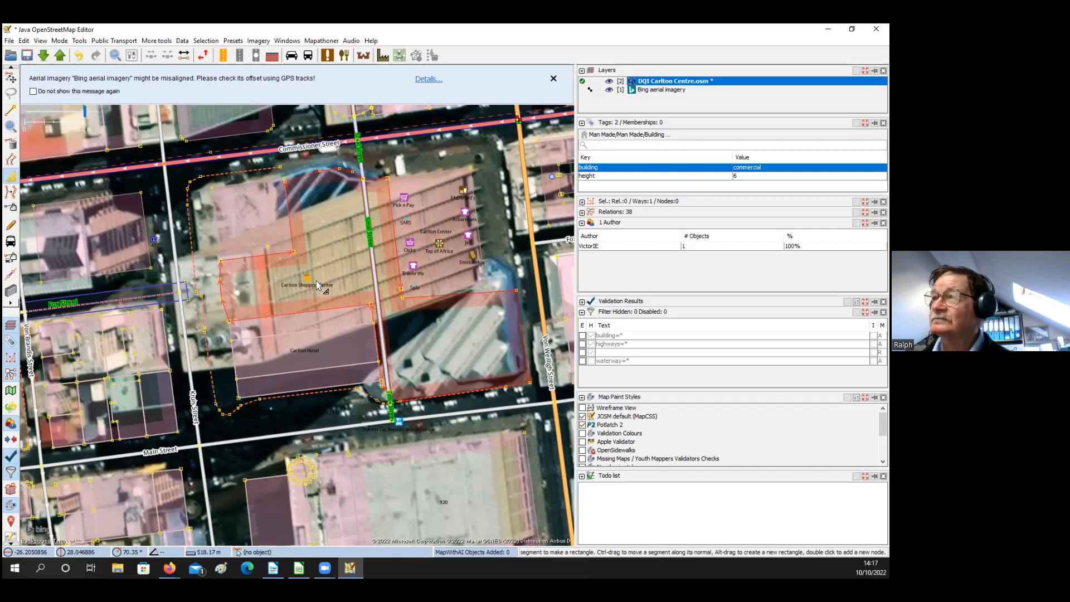
scroll(317, 285, down, 2)
click(611, 84)
scroll(362, 278, up, 3)
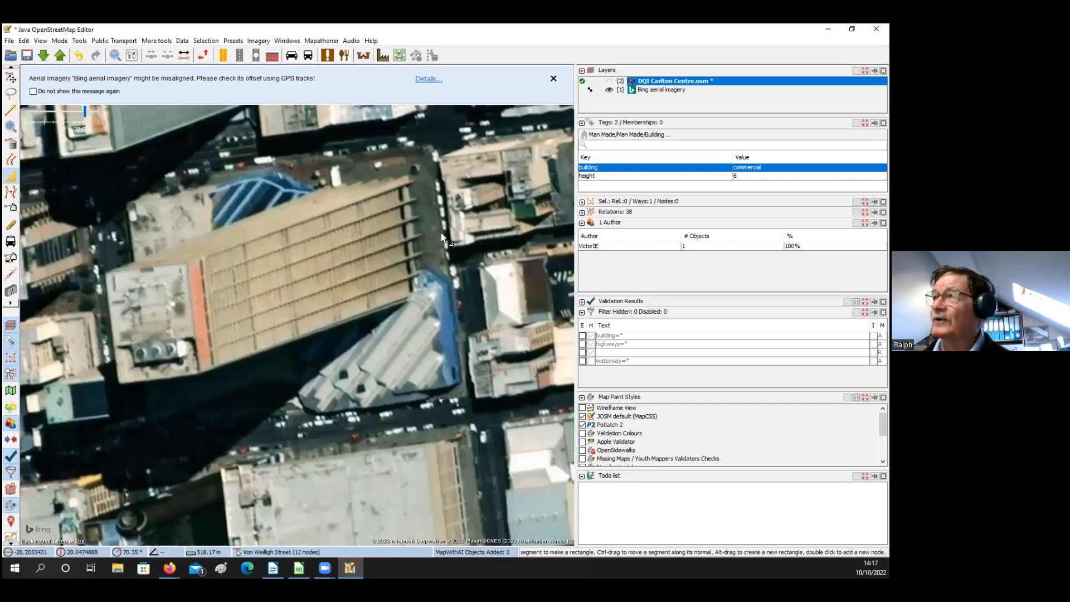
Add the Maxar Premium Imagery layer and show the DQI Carlton Centre.osm data over it
click(259, 41)
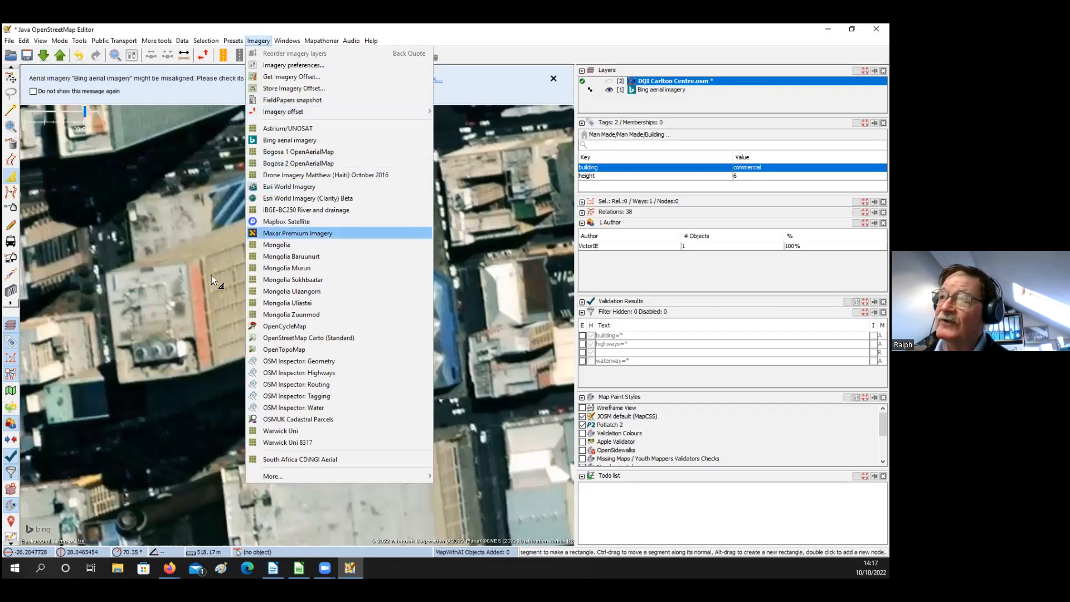
key(Return)
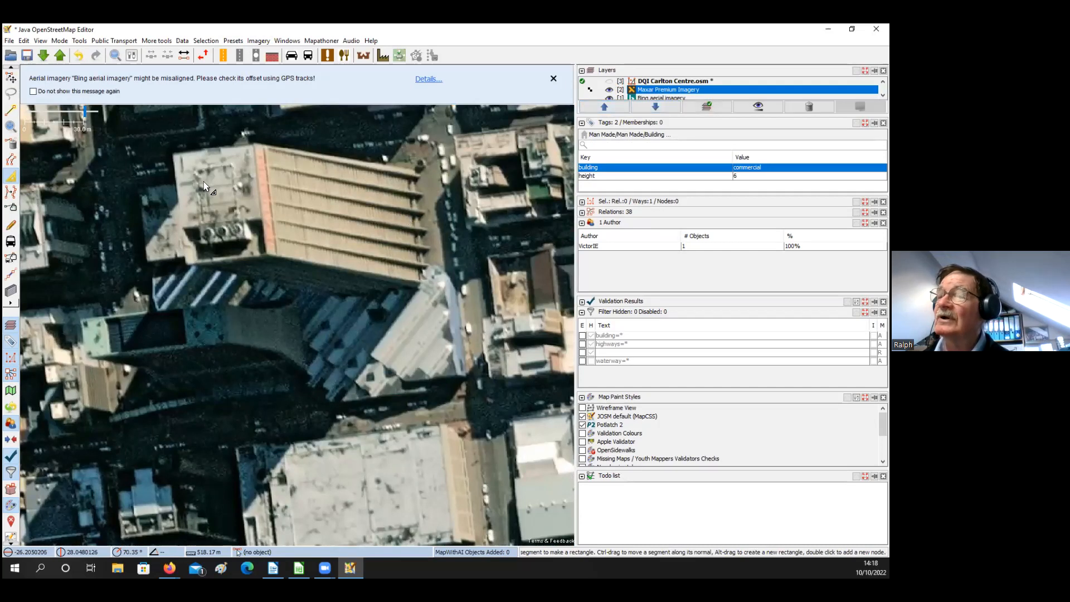
key(alt+1)
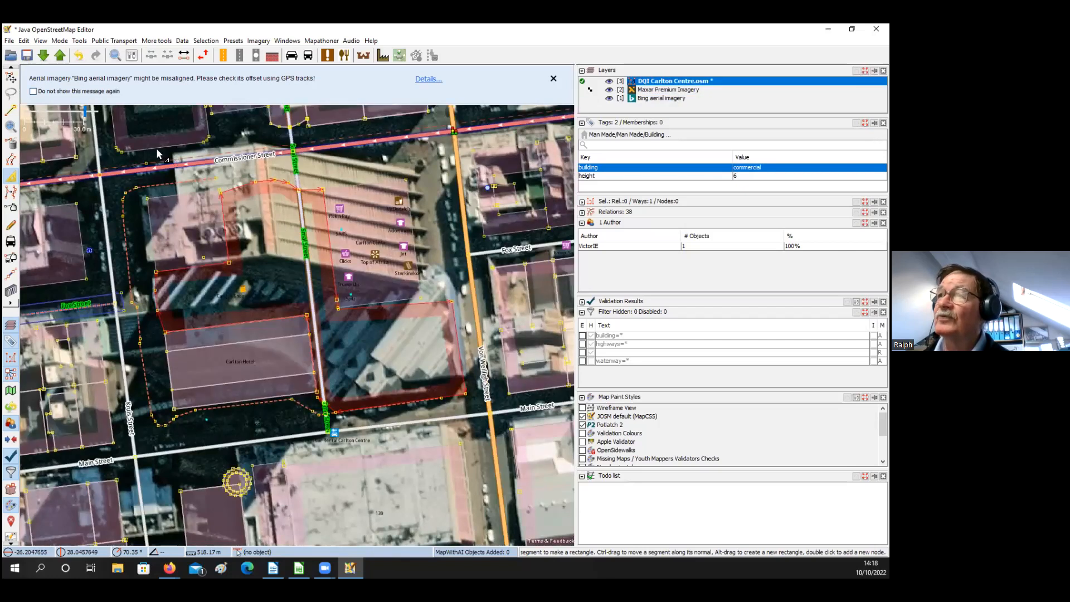
Trace the tower's roof on the Maxar imagery as a closed four-corner outline about 202 m around, and remove that outline
click(10, 111)
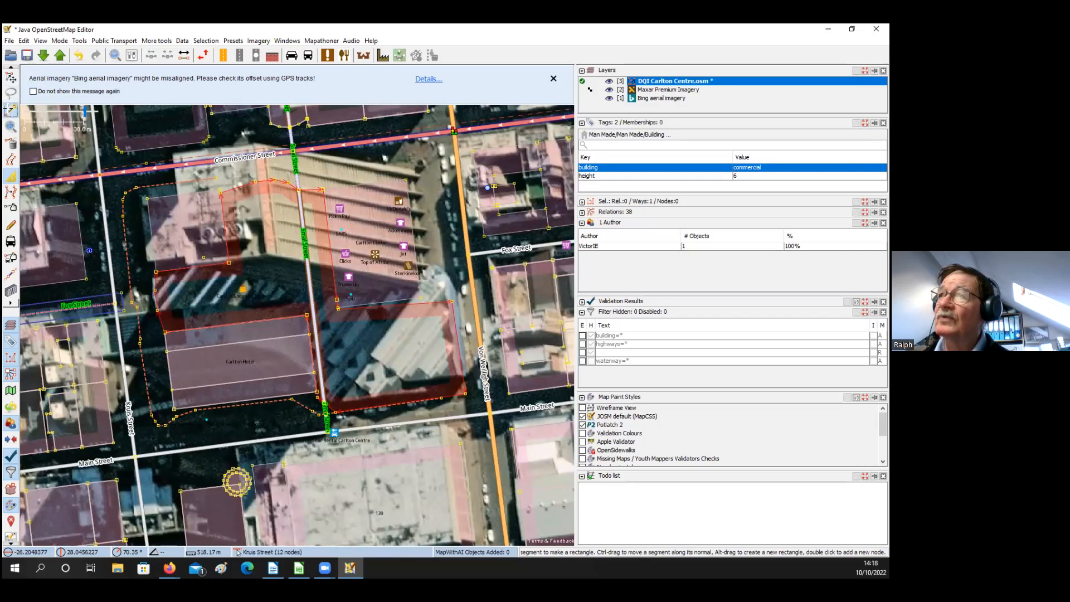
click(257, 149)
click(269, 259)
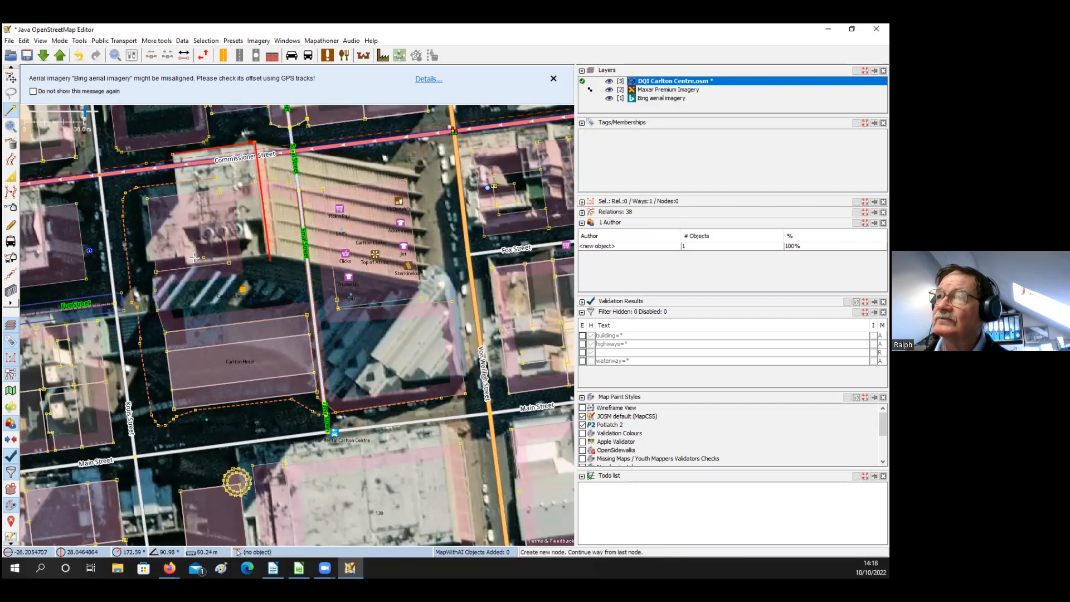
click(187, 268)
click(172, 155)
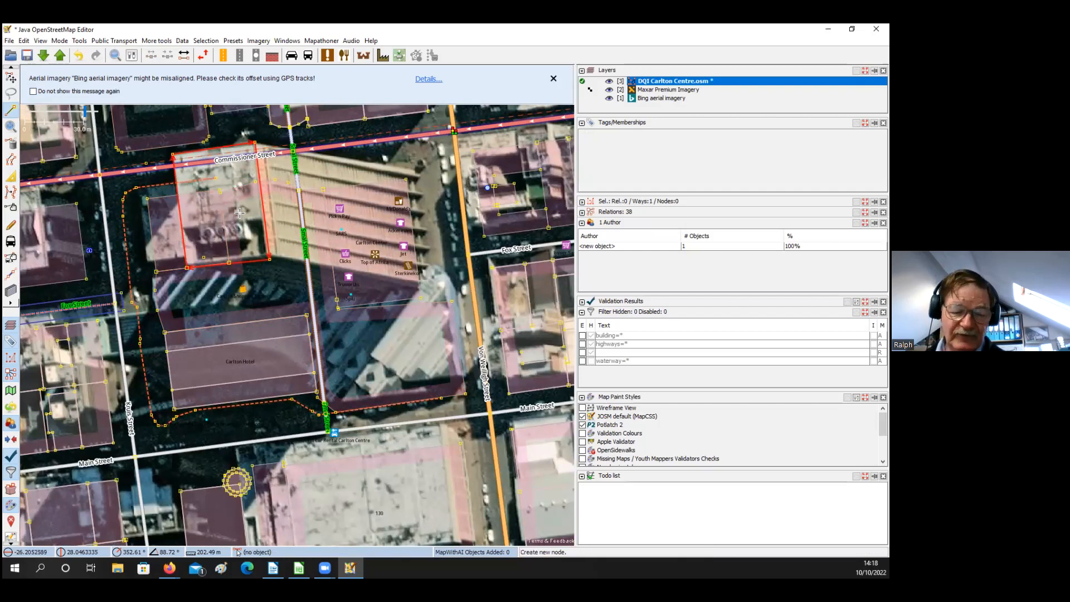
key(Escape)
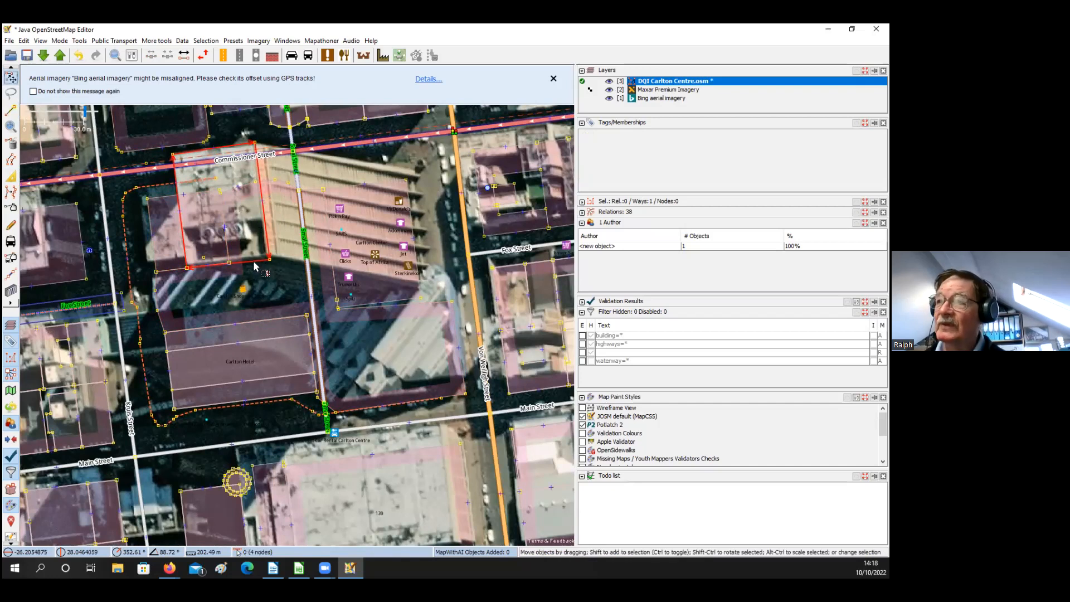
click(257, 266)
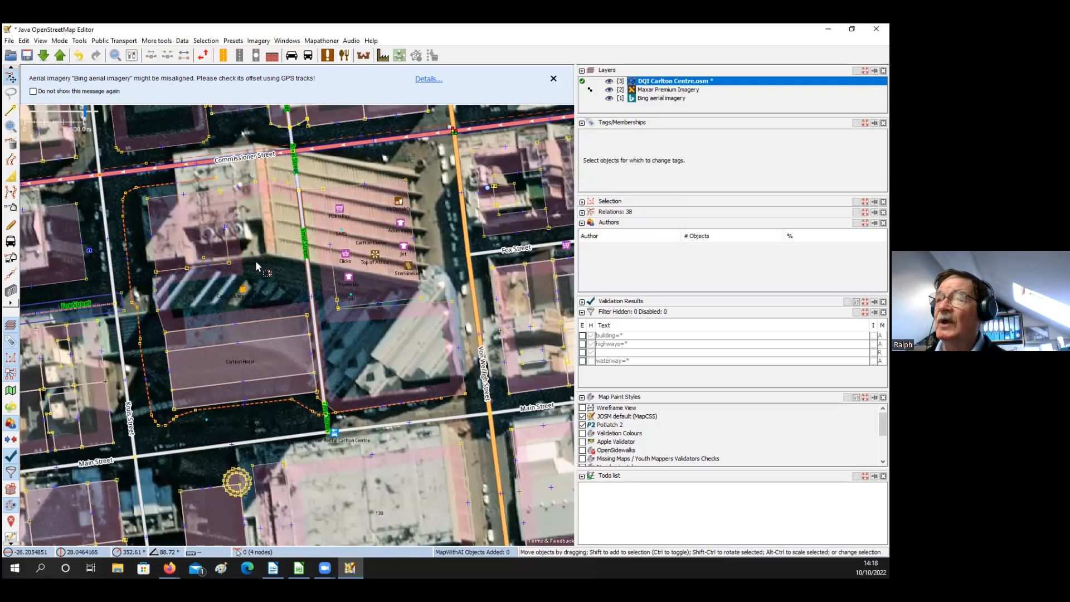
Toggle the Maxar Premium Imagery layer to compare the tower and building outlines against the Bing imagery, leaving Maxar visible
click(609, 91)
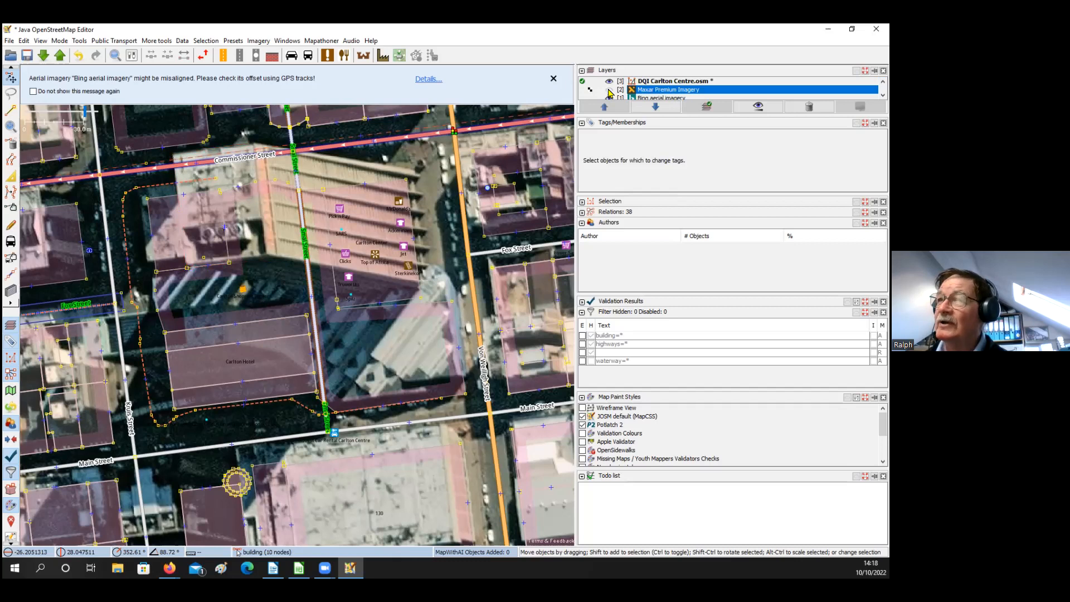
click(609, 90)
click(609, 90)
click(609, 90)
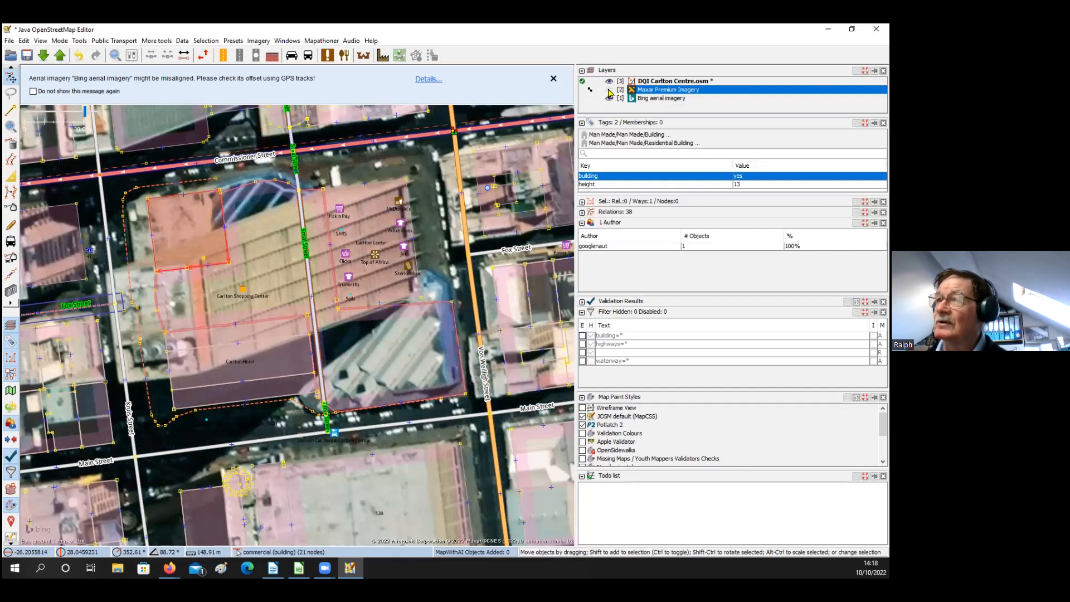
mouse_move(609, 93)
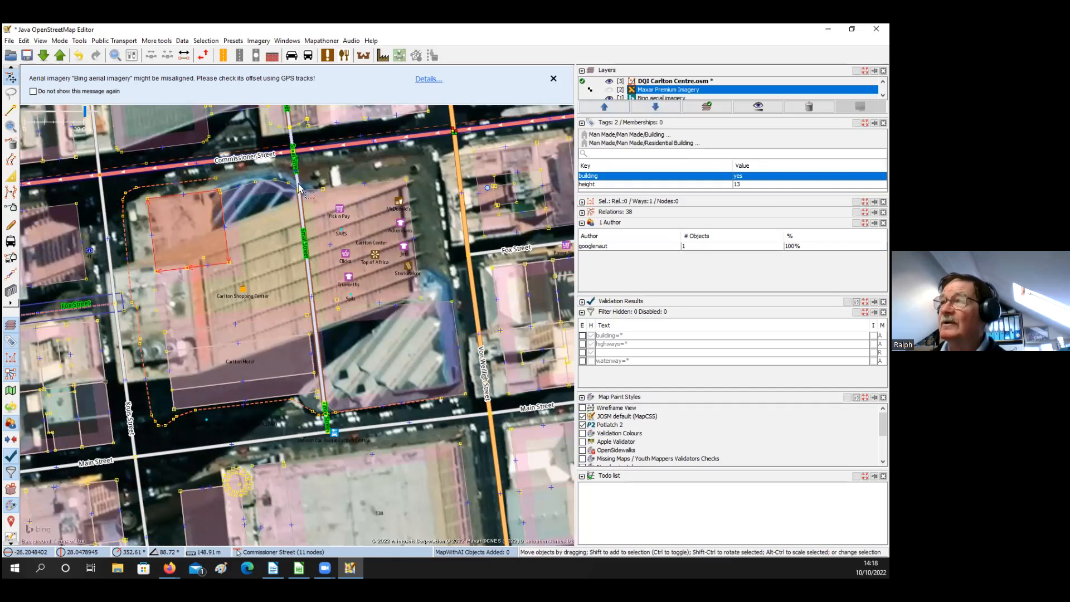
click(609, 89)
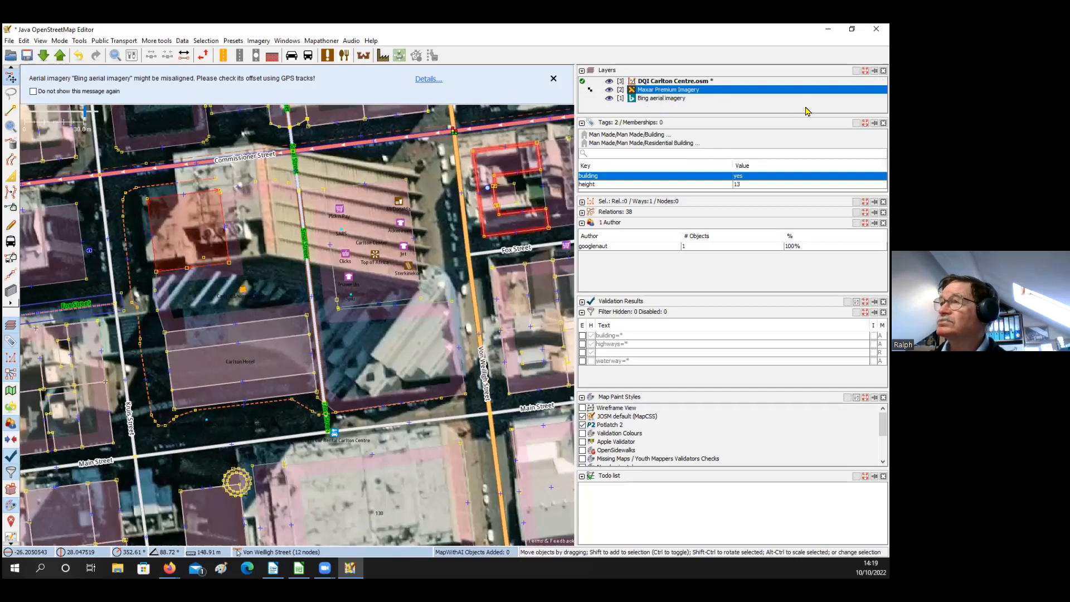
Delete the DQI Carlton Centre.osm data layer and answer the unsaved-changes dialog
click(802, 81)
click(808, 107)
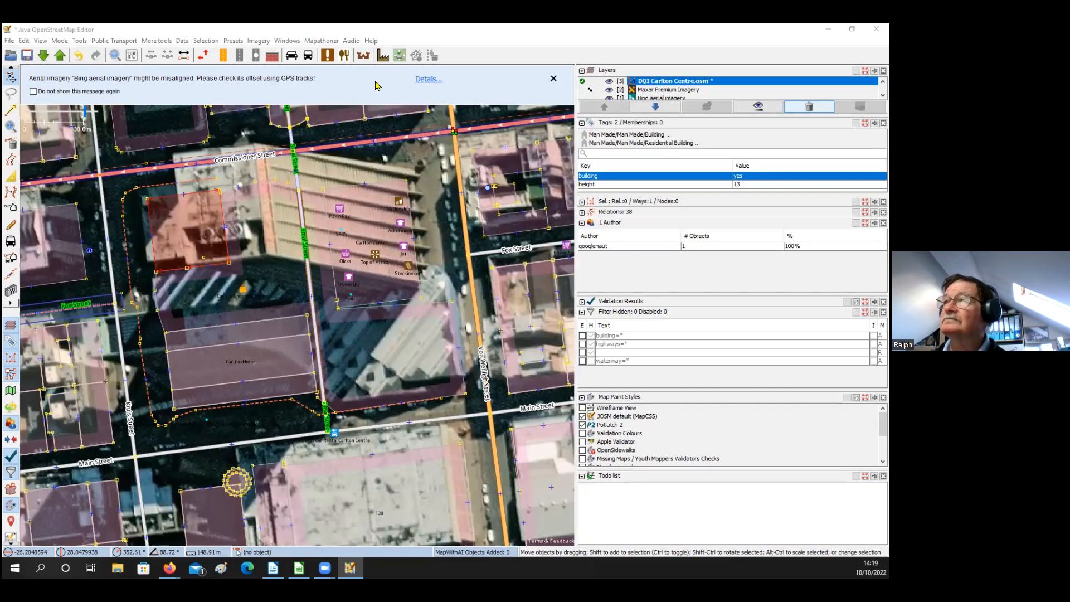
click(407, 91)
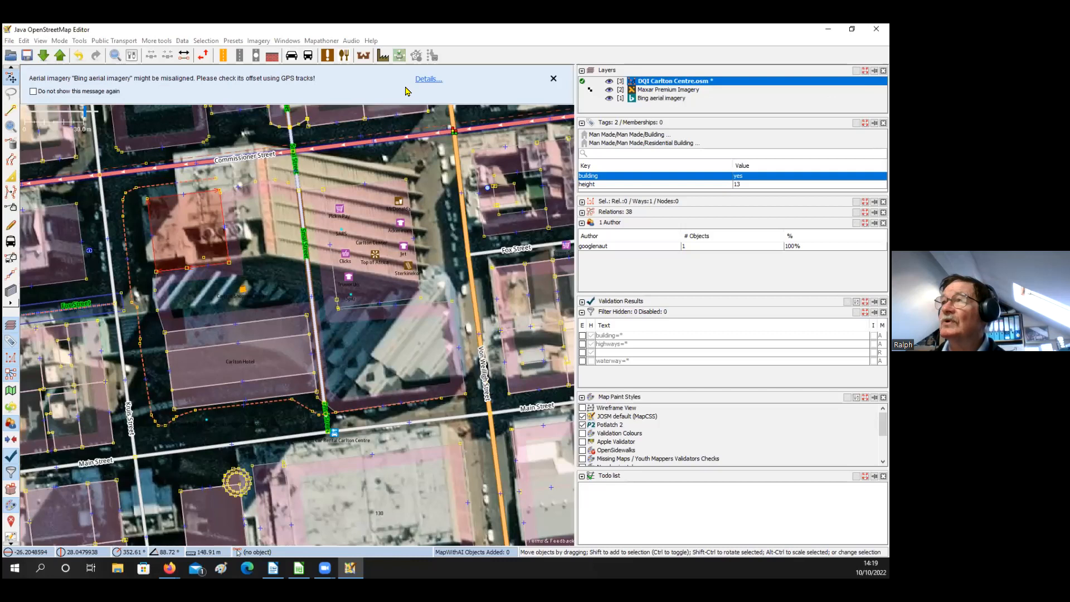
Open the recent file DQI Buildings.osm
click(9, 40)
mouse_move(38, 77)
click(374, 88)
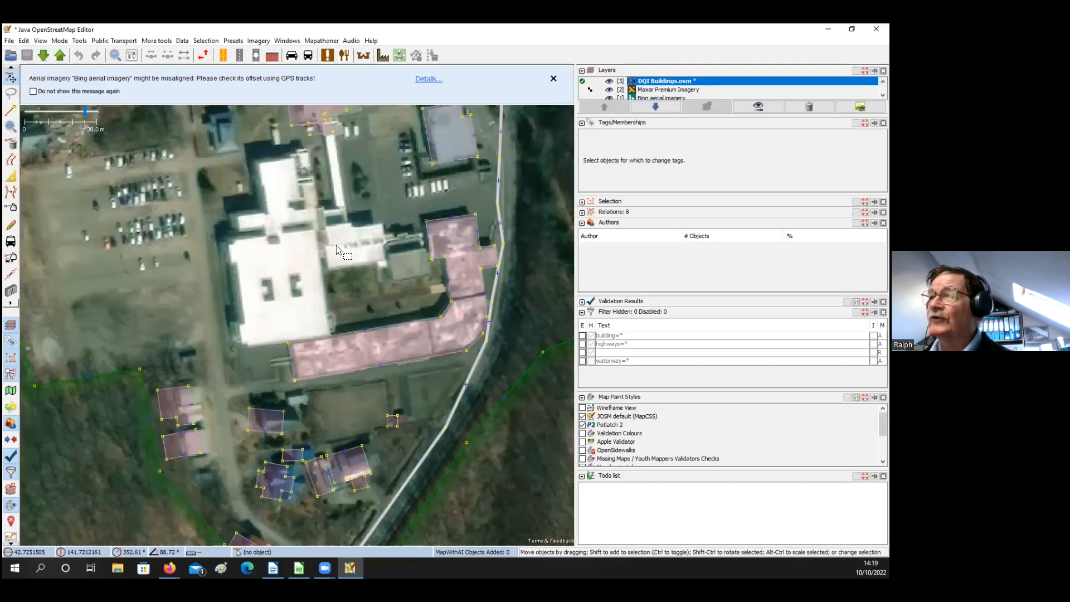
Hide the Maxar Premium Imagery layer and examine the untraced white-roofed building complex on the Bing imagery
click(609, 91)
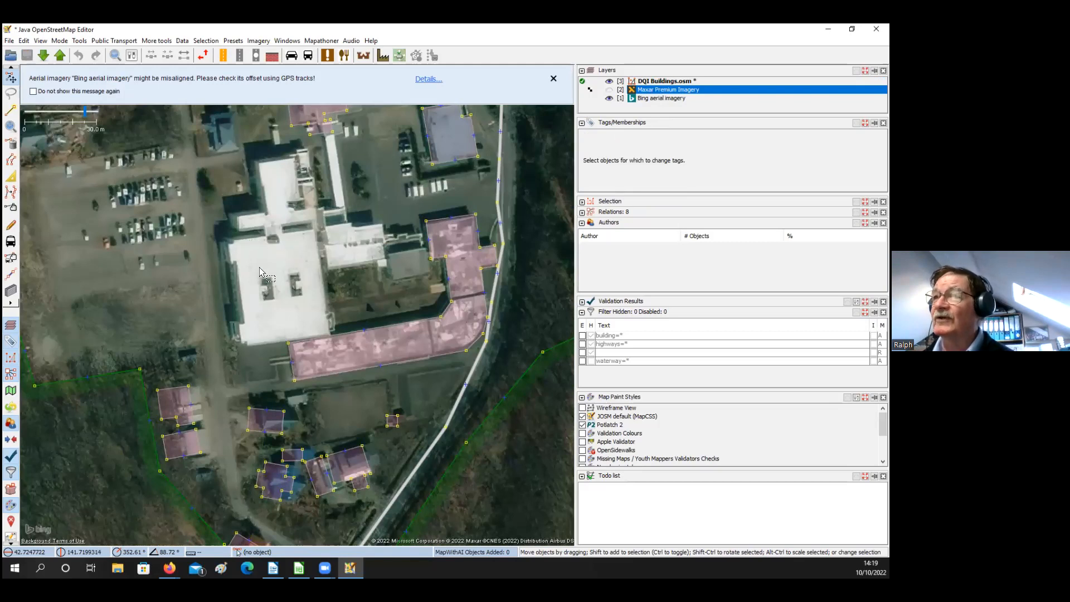
scroll(259, 265, up, 1)
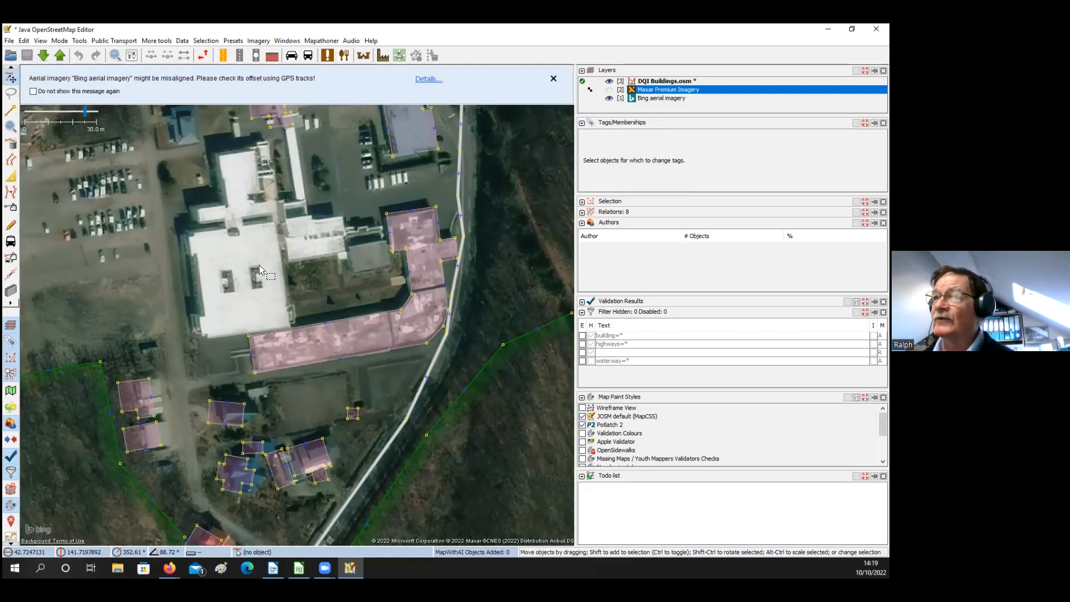
scroll(259, 265, up, 2)
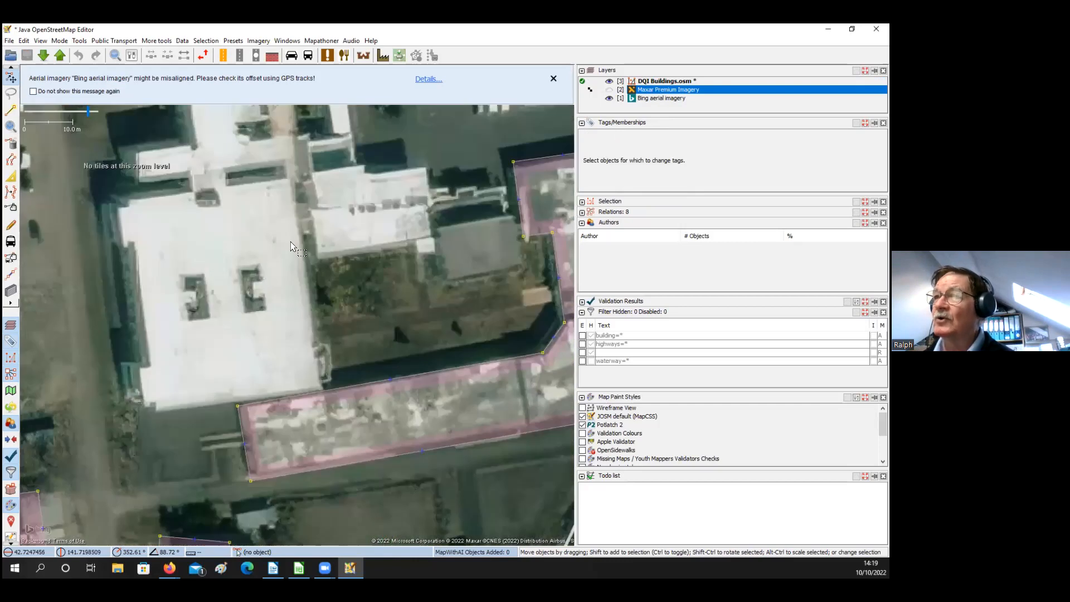
drag(253, 188, 297, 325)
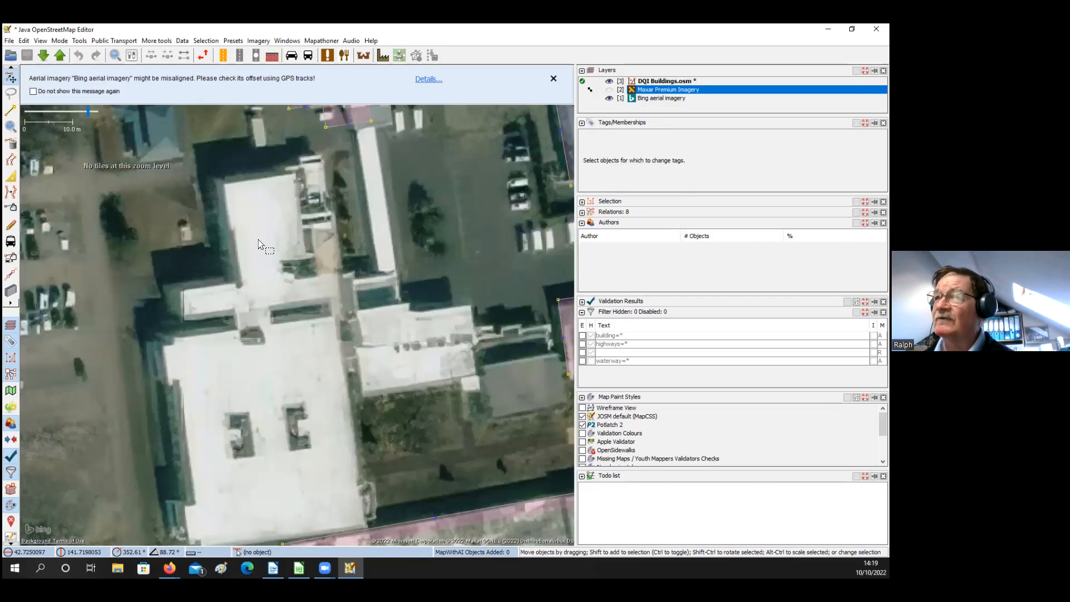
Draw a rectangular building about 44 m by 34 m over the main block of the white-roofed complex
drag(256, 260, 247, 234)
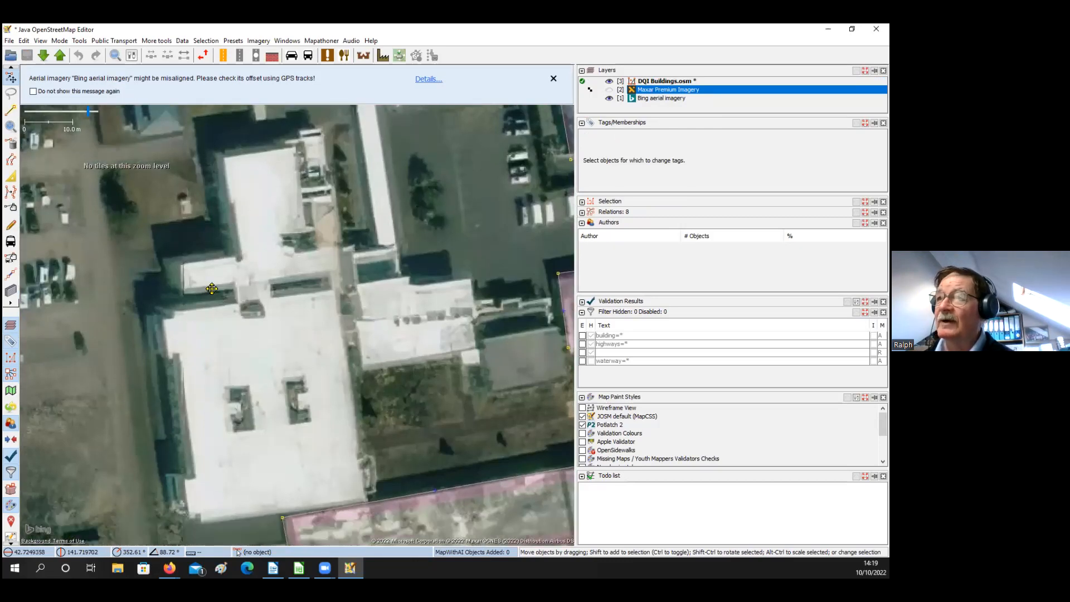
drag(213, 314, 205, 288)
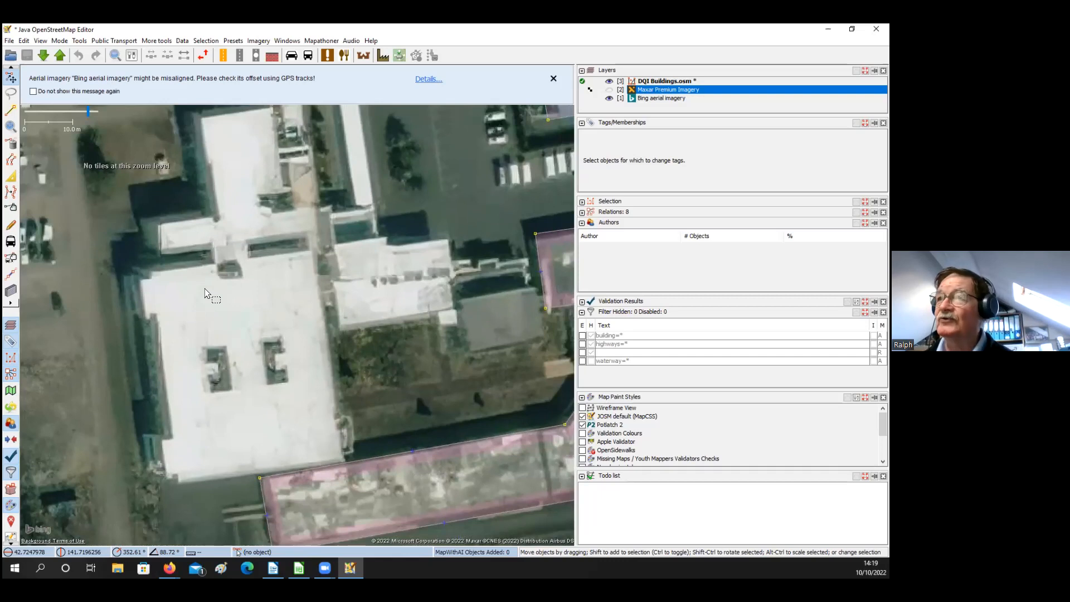
key(b)
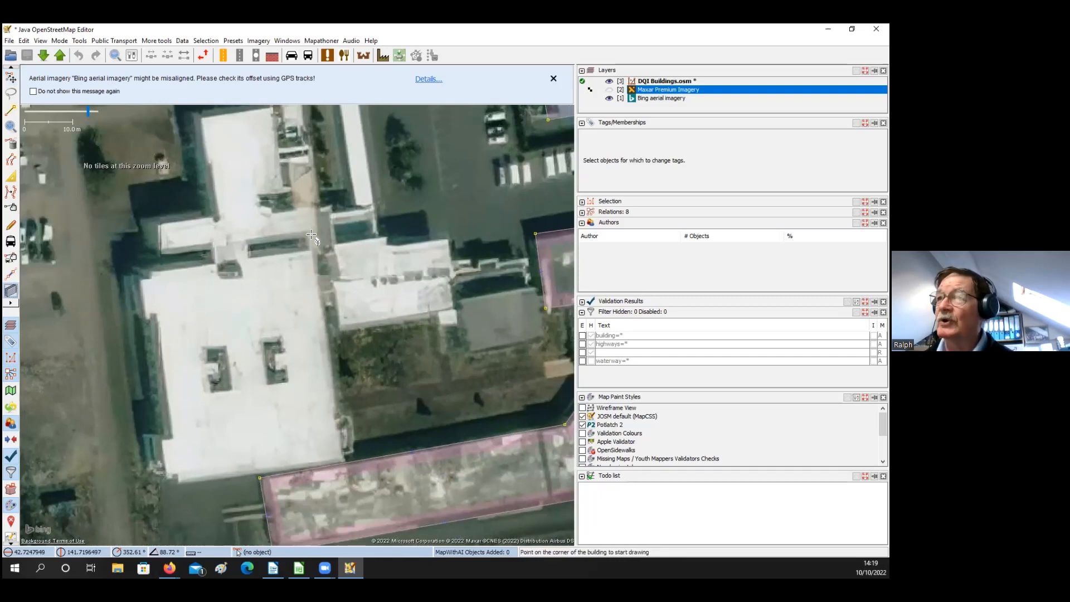
drag(310, 250, 311, 194)
click(310, 194)
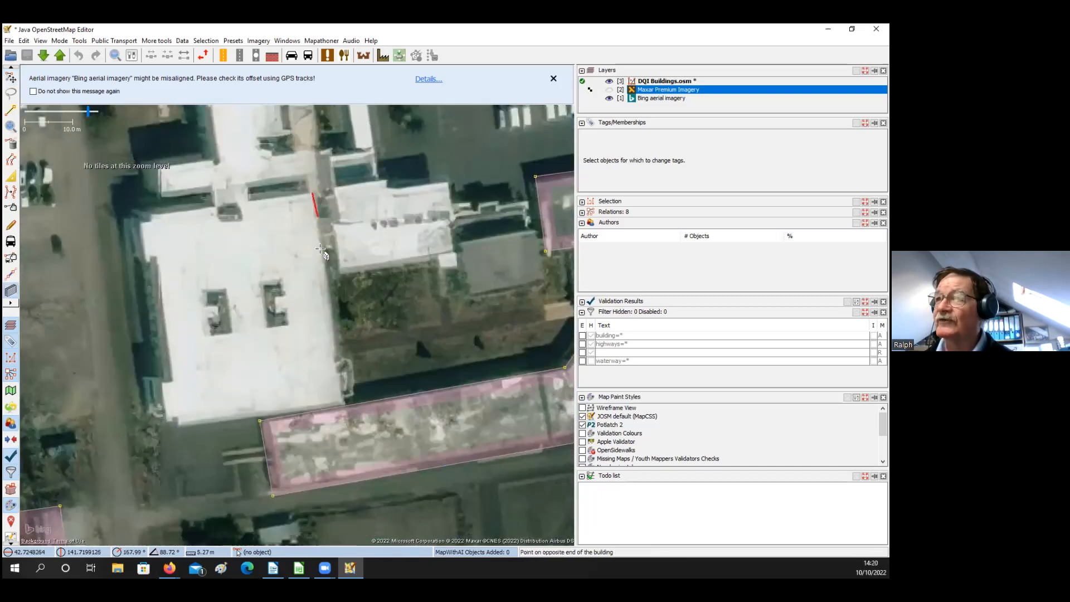
click(342, 401)
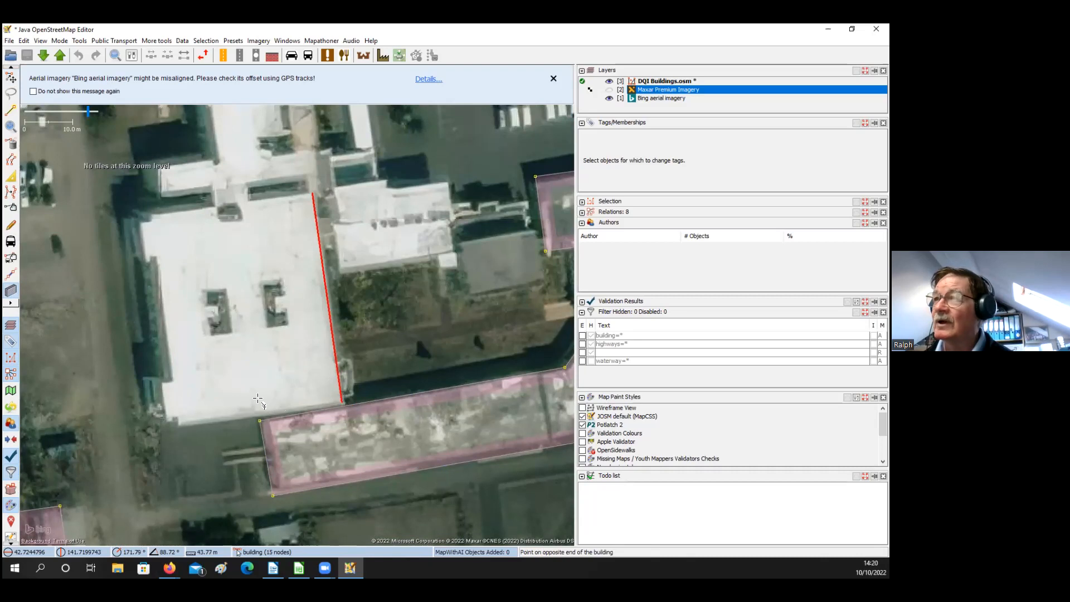
click(176, 394)
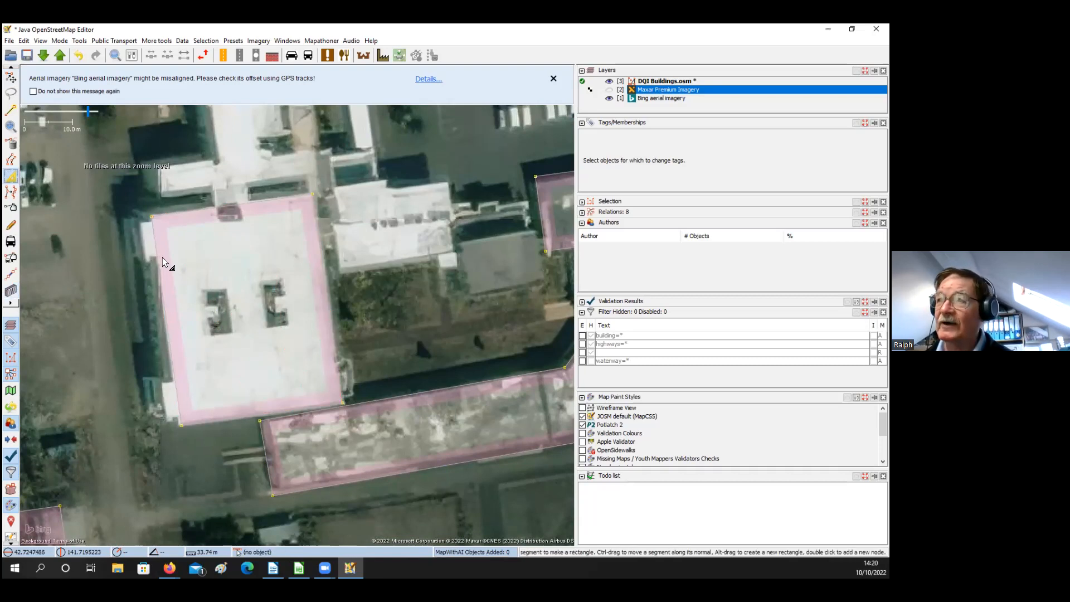
Extrude small projections from the main block's west wall at its northwest and southwest corners, matching the roof shape
click(152, 220)
drag(152, 236, 142, 240)
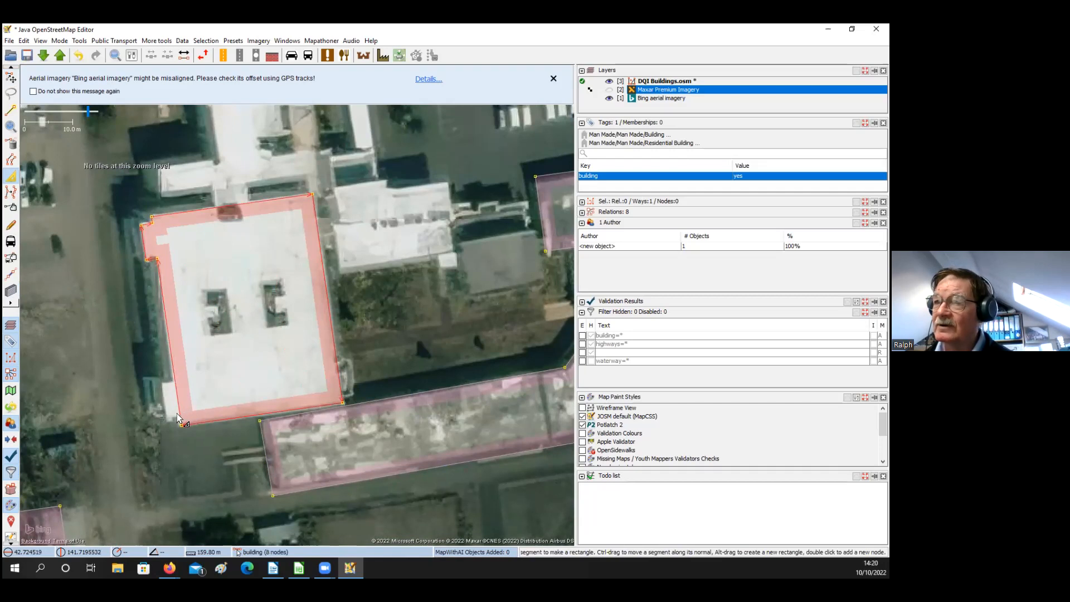
mouse_move(175, 384)
mouse_down()
mouse_move(165, 393)
mouse_move(177, 397)
mouse_move(162, 394)
mouse_up()
double_click(179, 417)
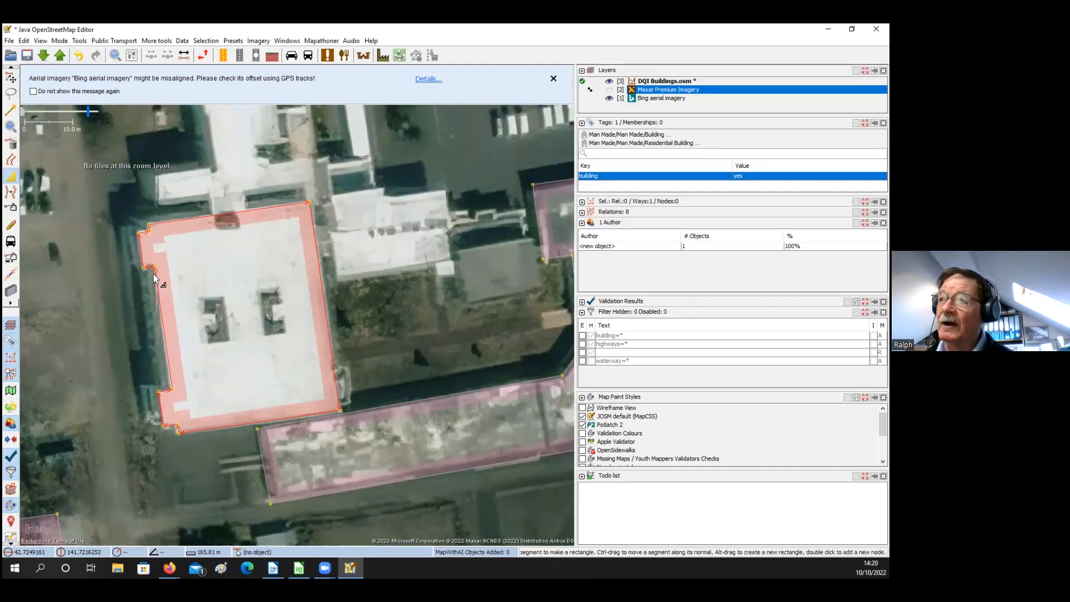
Examine how the northern and eastern wings join the traced main block and how the building leans in the Bing imagery
drag(153, 272, 127, 306)
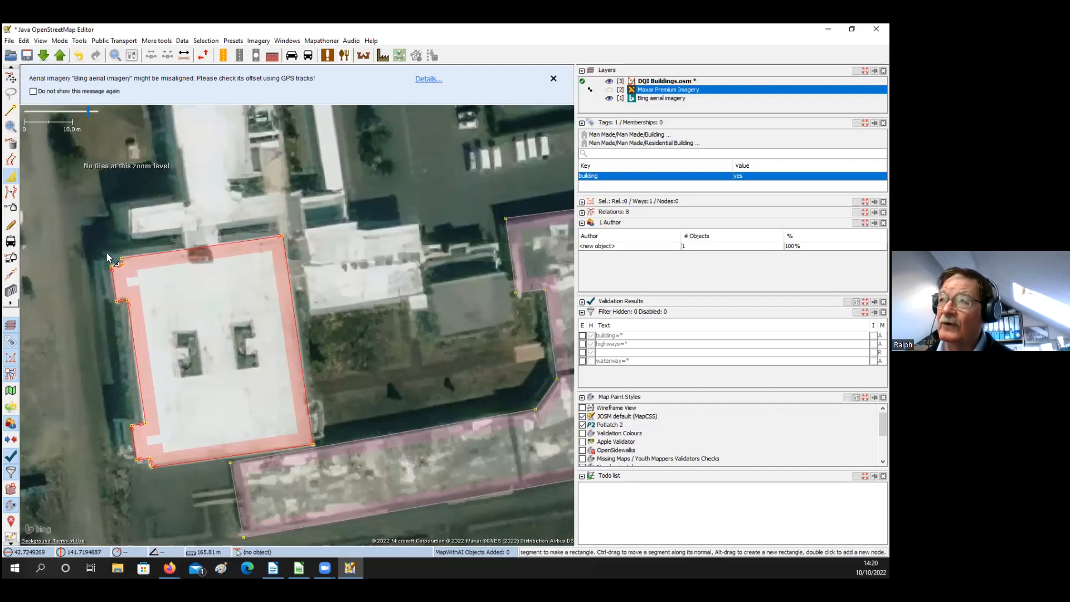
drag(175, 214, 171, 218)
drag(201, 156, 177, 223)
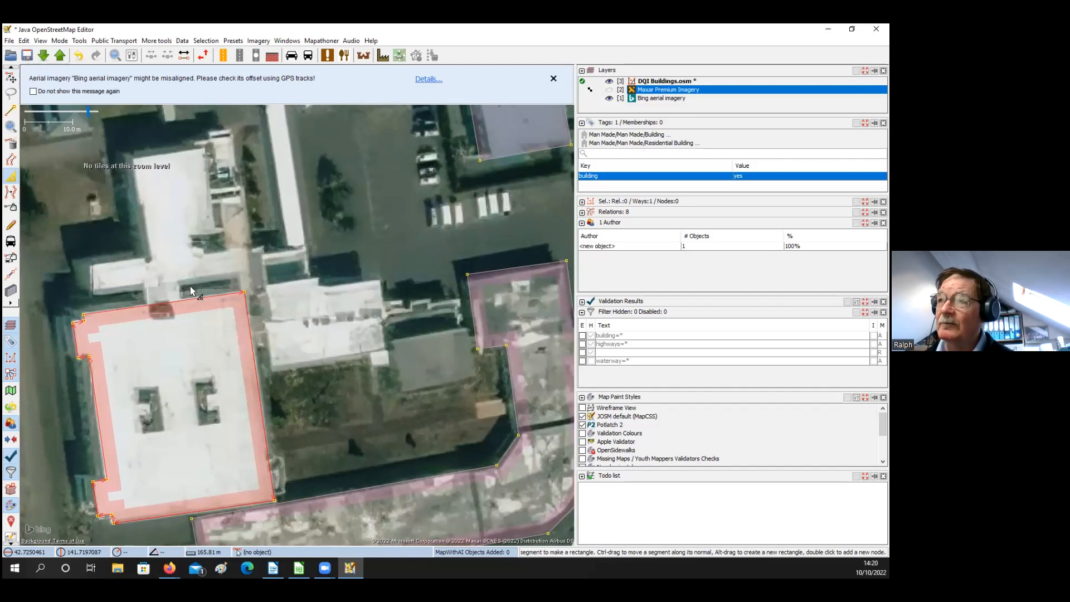
drag(187, 370, 173, 389)
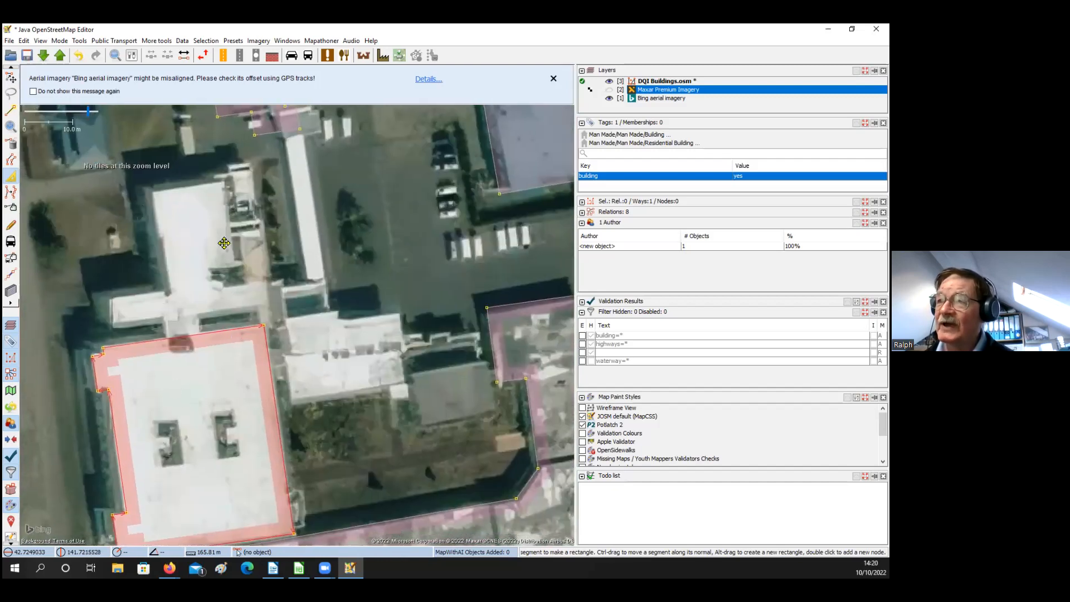
drag(253, 282, 246, 295)
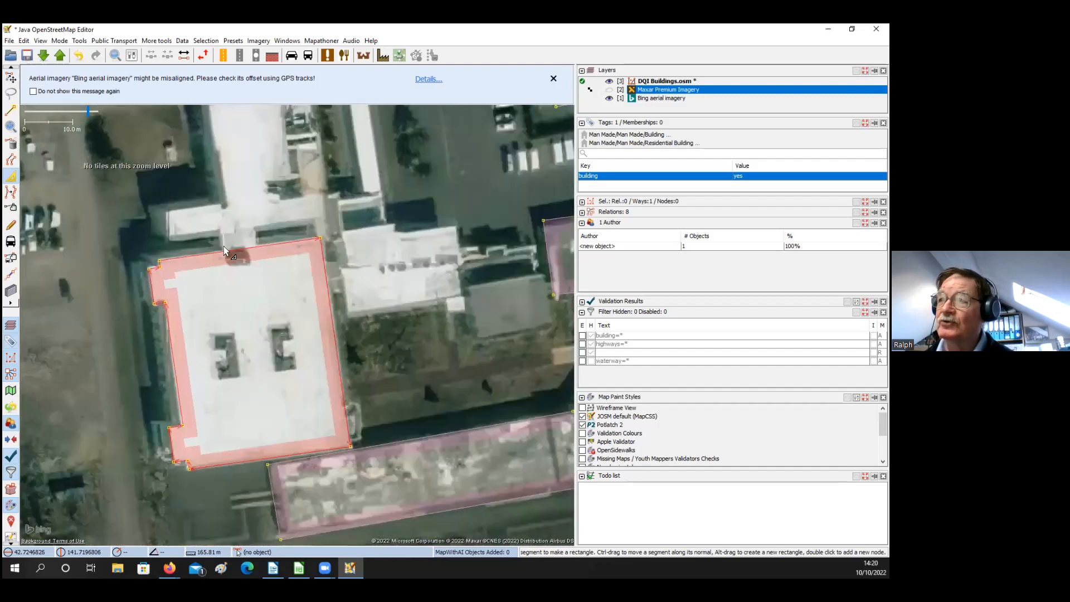
drag(186, 439, 221, 330)
drag(194, 254, 180, 367)
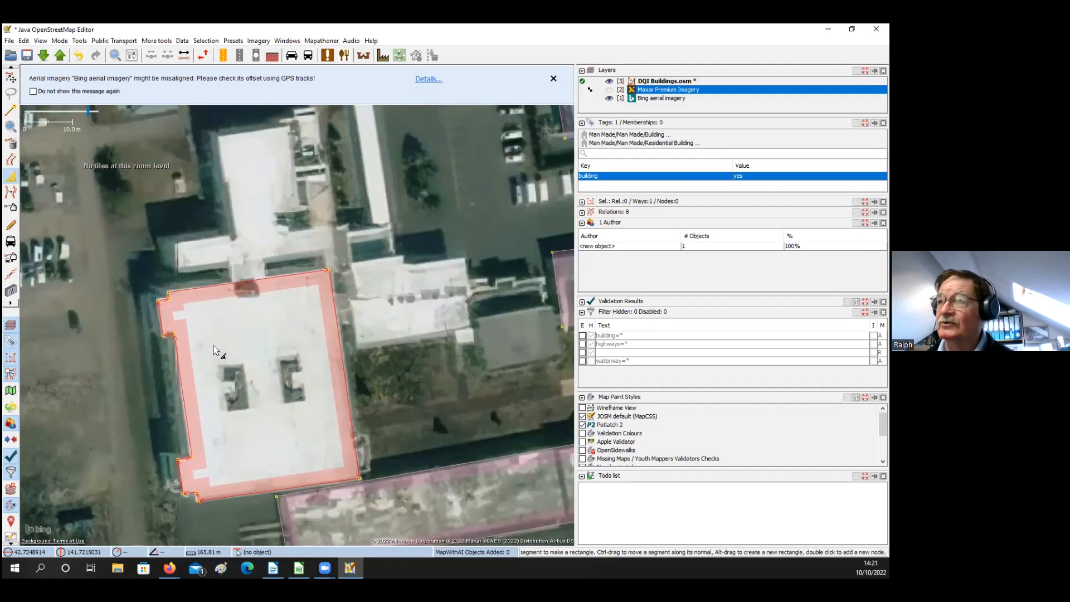
drag(247, 281, 242, 292)
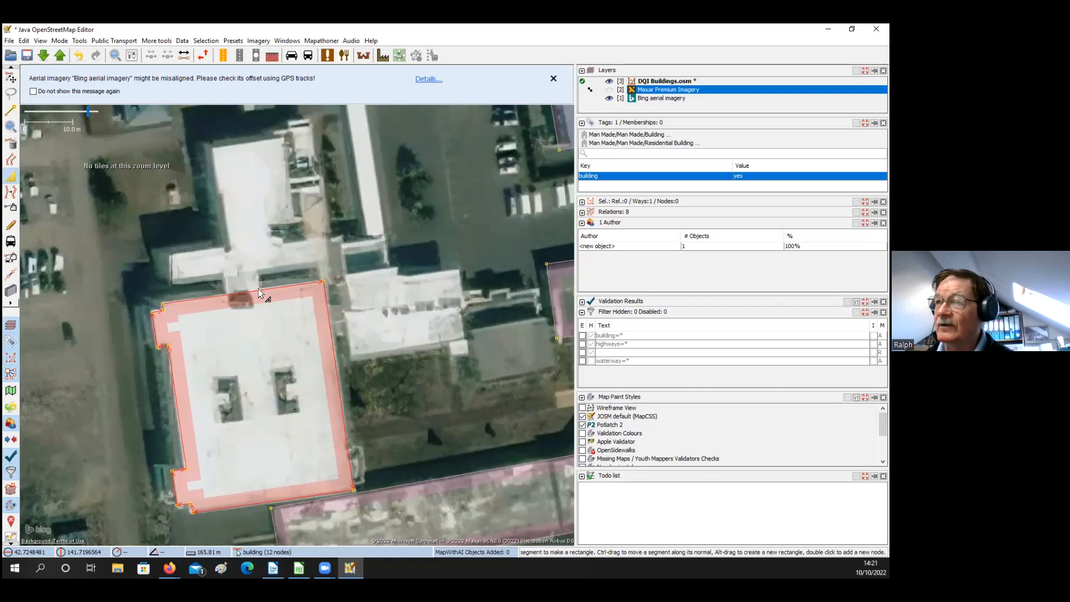
Add nodes on the main block's north wall, extrude the connecting passage northward, and extend the west wing from it
double_click(246, 291)
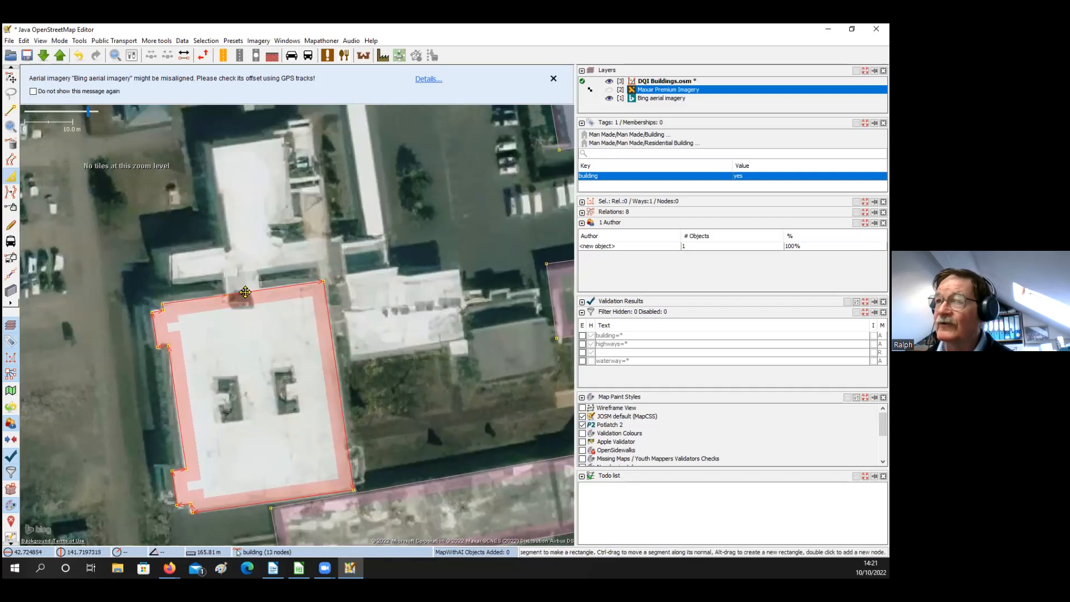
double_click(236, 252)
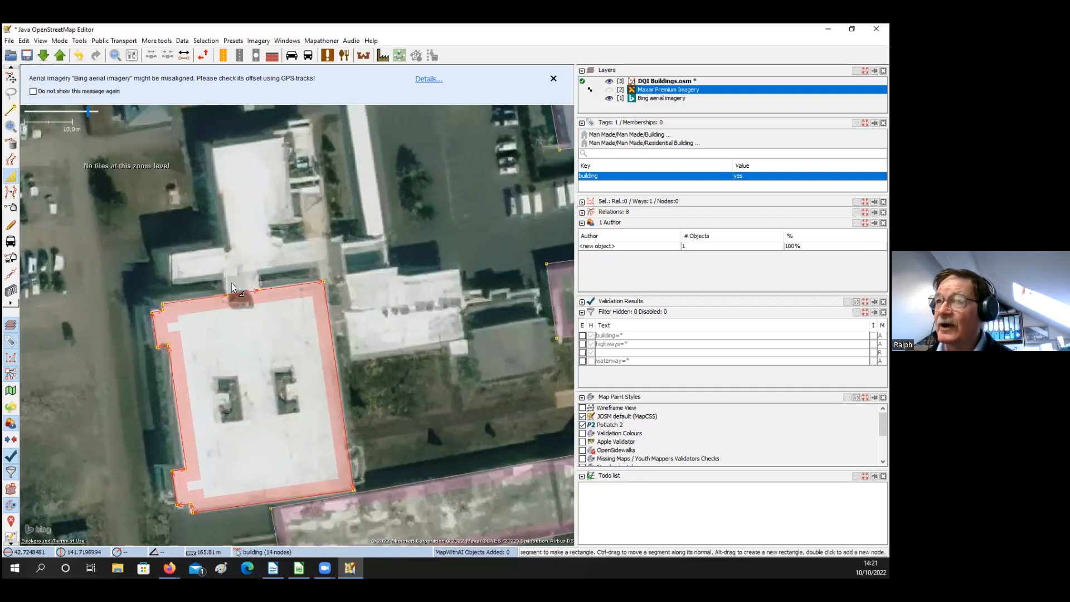
mouse_move(223, 279)
mouse_down()
mouse_move(234, 262)
mouse_move(169, 265)
mouse_up()
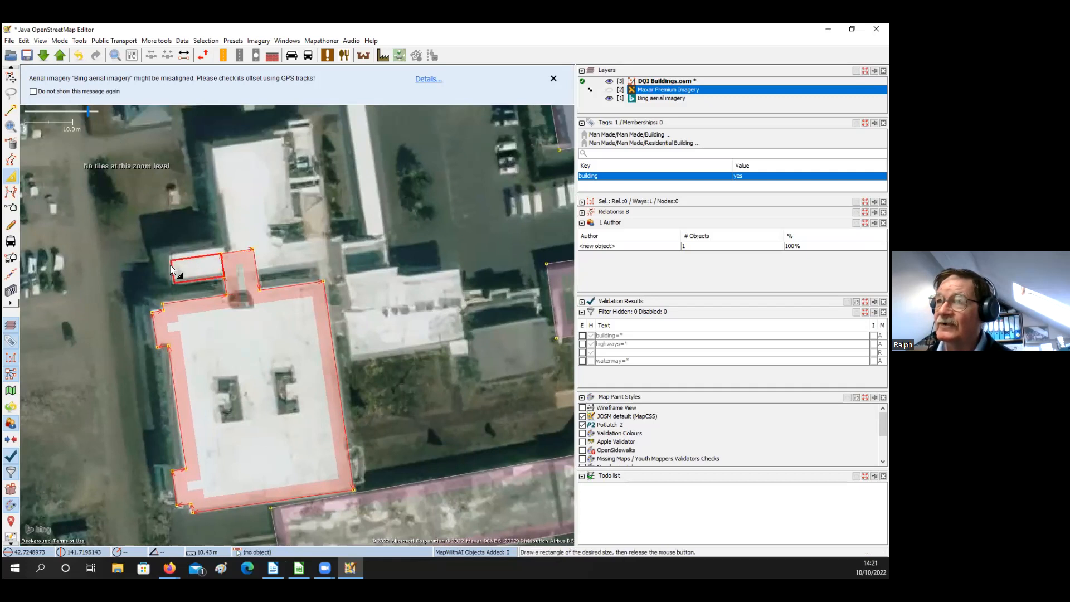
Add nodes at the passage's north end and extrude the western part of the north wing up to its roof edge
double_click(223, 251)
double_click(232, 252)
drag(243, 250, 216, 172)
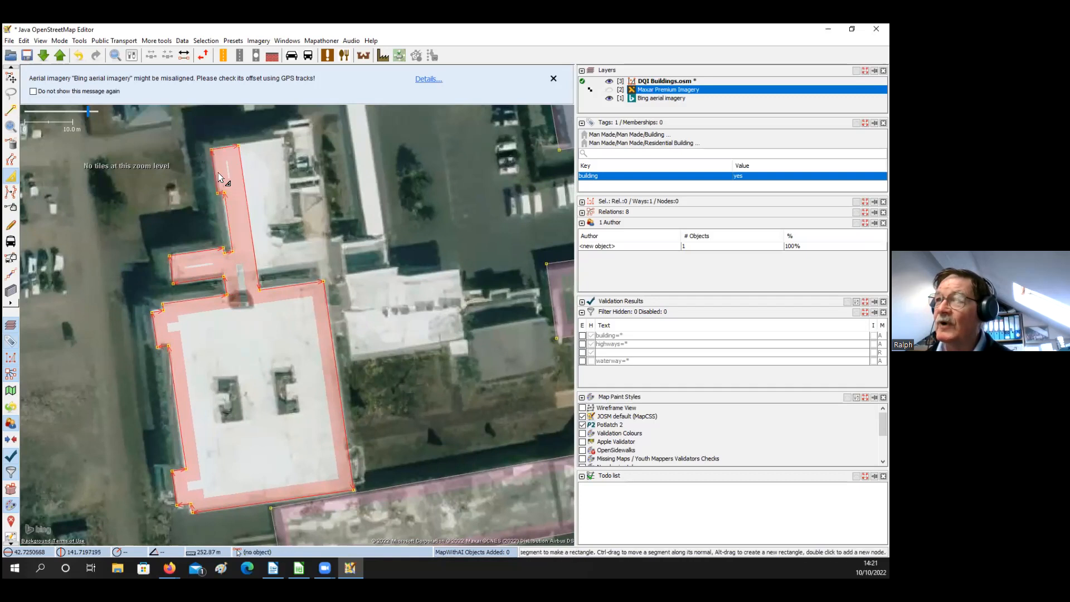
Widen the north wing eastward to its roof edge and extrude the narrow east arm beside the connecting passage
double_click(258, 269)
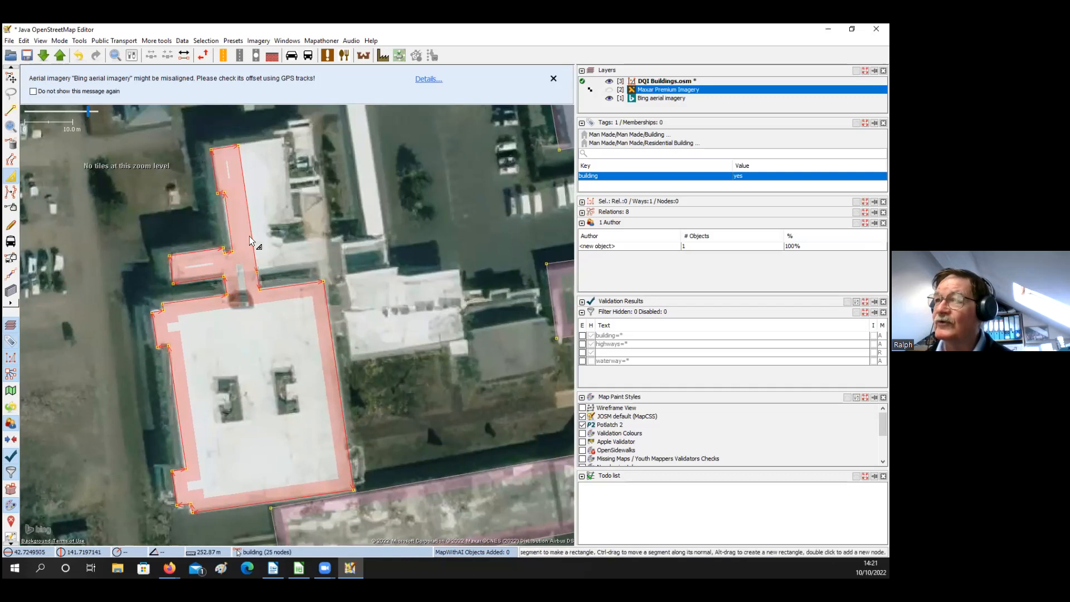
drag(249, 236, 276, 263)
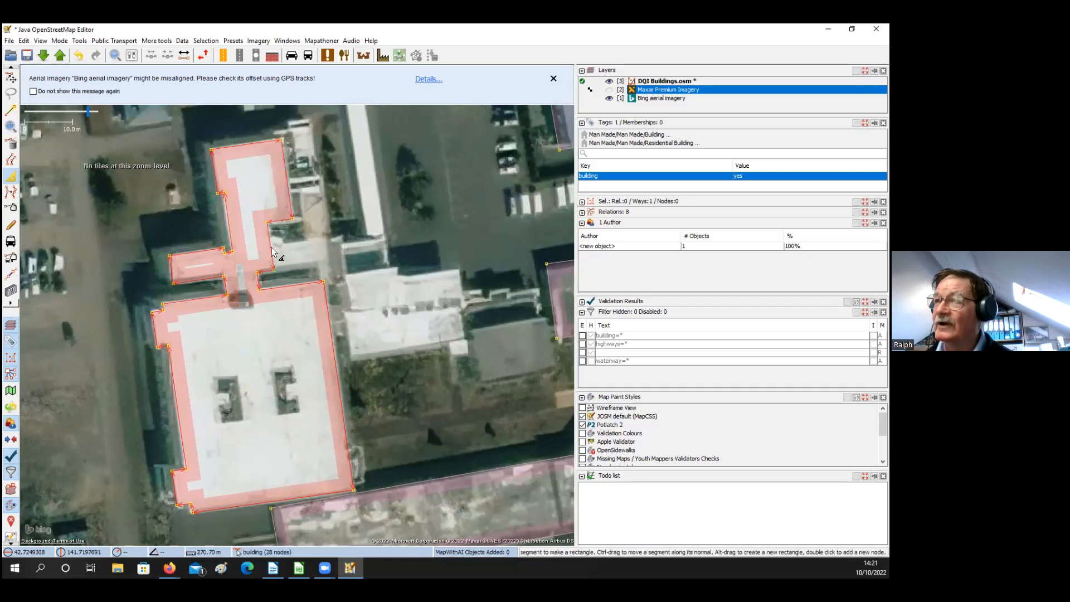
drag(271, 246, 331, 256)
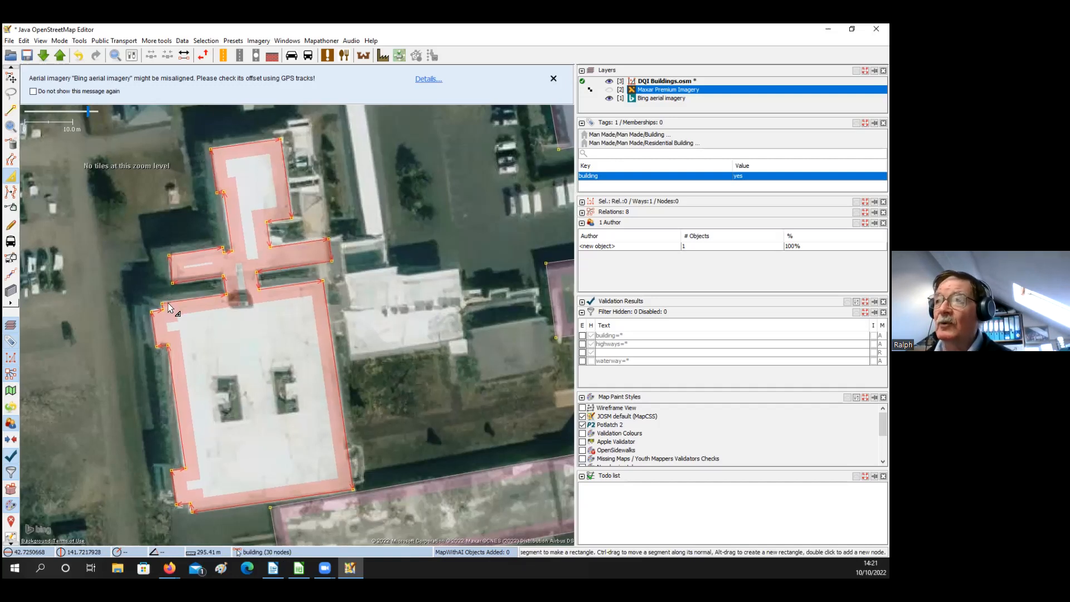
Extrude a short link from the main block's east wall and shape the eastern wing with its stepped north edge
drag(273, 319, 157, 331)
drag(240, 327, 166, 310)
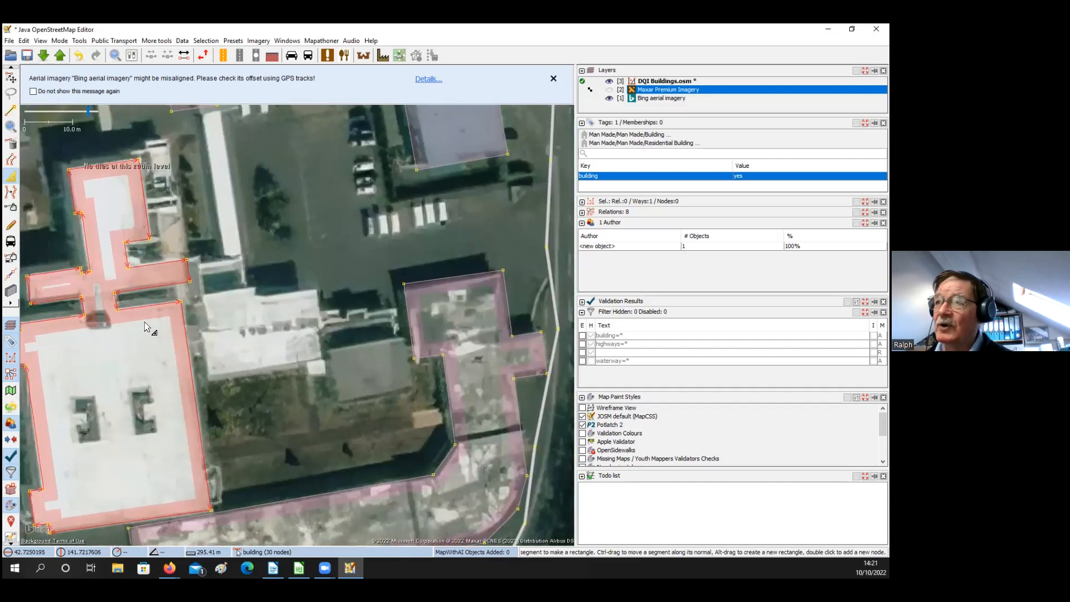
drag(141, 362, 158, 353)
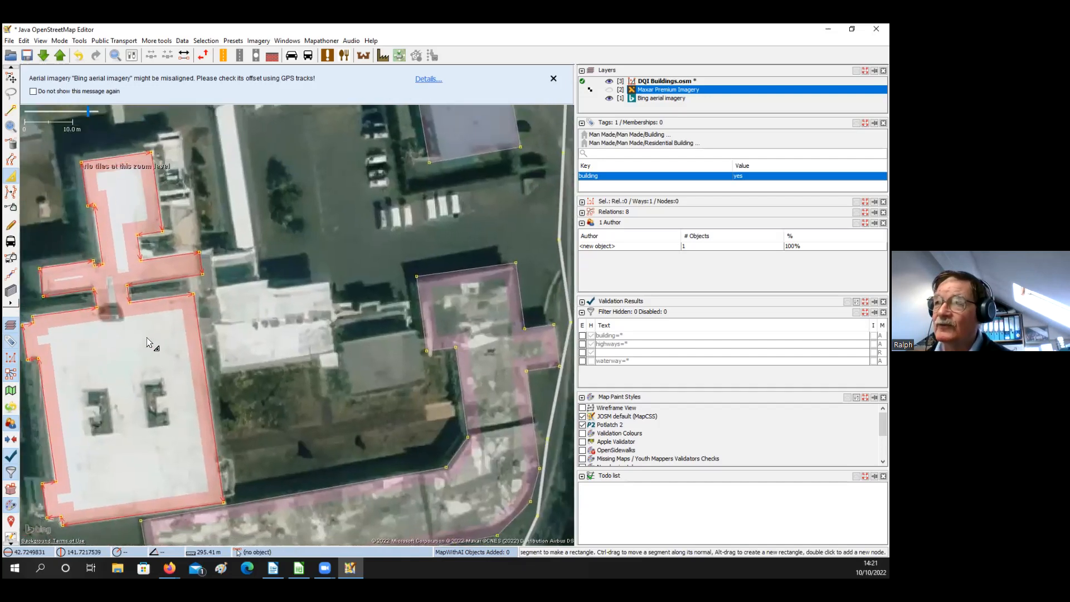
drag(195, 309, 155, 338)
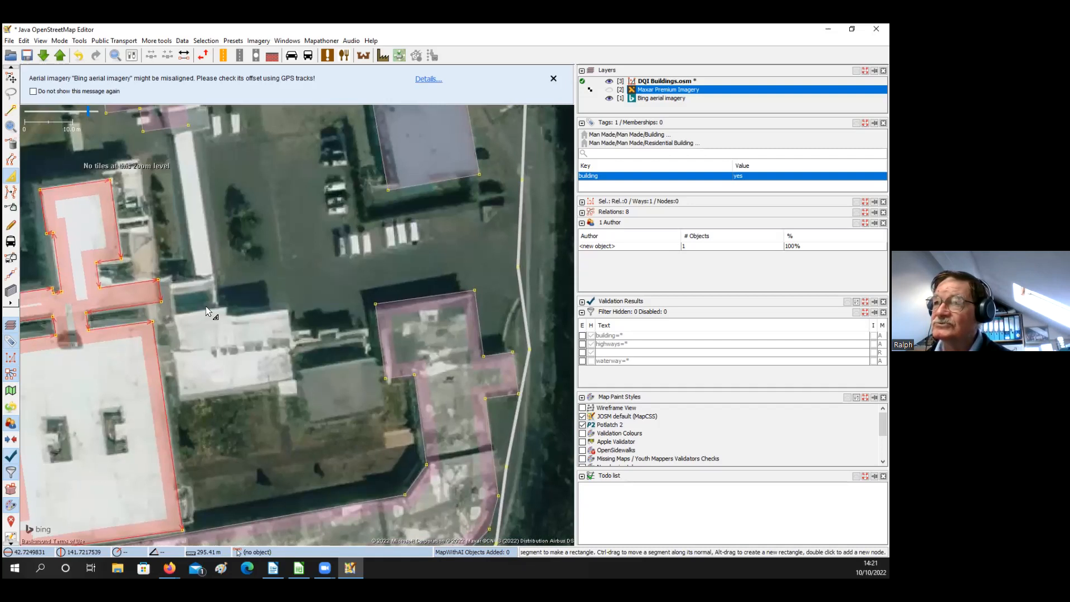
drag(218, 318, 206, 293)
drag(146, 338, 219, 301)
double_click(166, 318)
drag(211, 345, 211, 363)
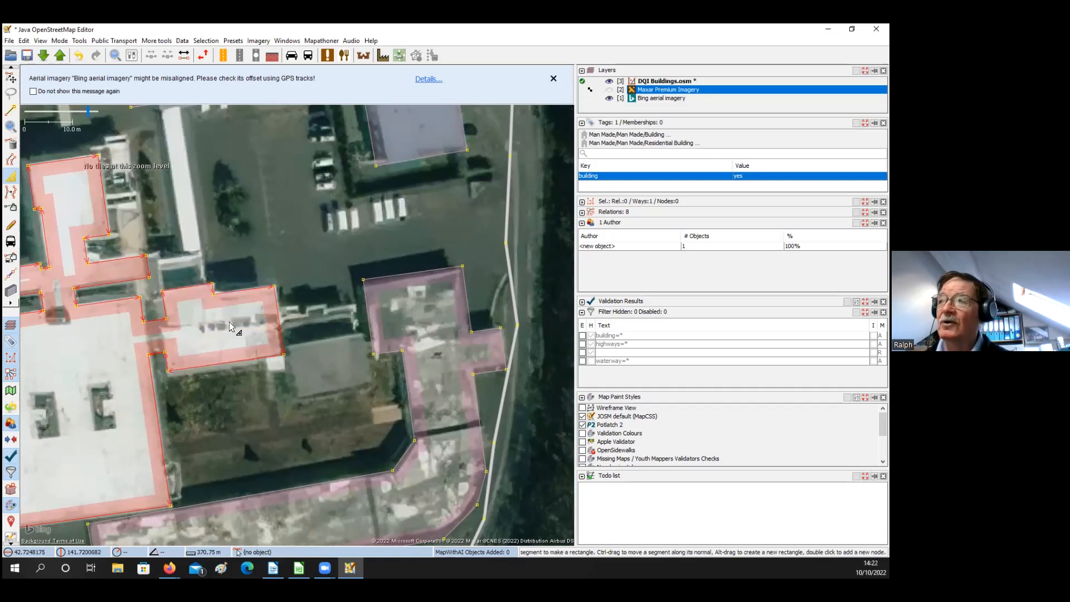
Shift the whole traced outline slightly west from the roof toward the building's ground footprint
scroll(232, 328, down, 3)
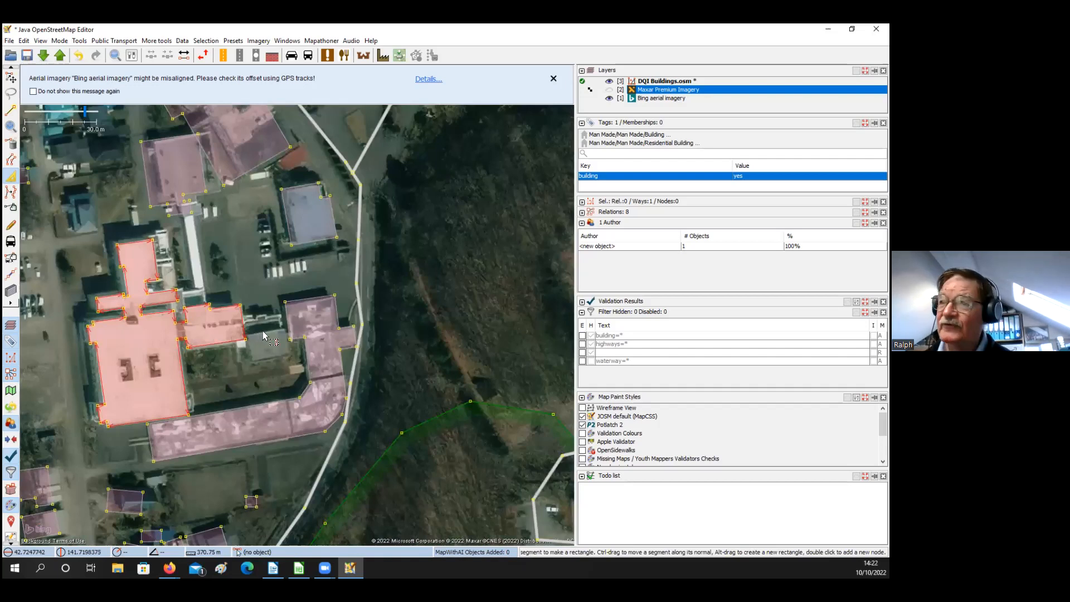
drag(248, 330, 320, 300)
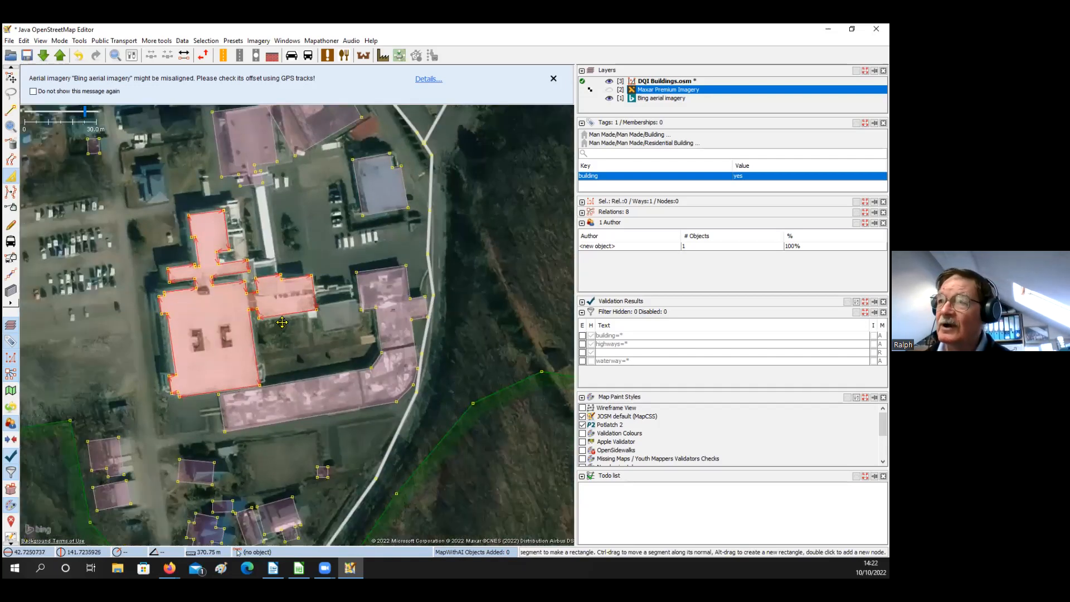
key(s)
scroll(289, 329, up, 3)
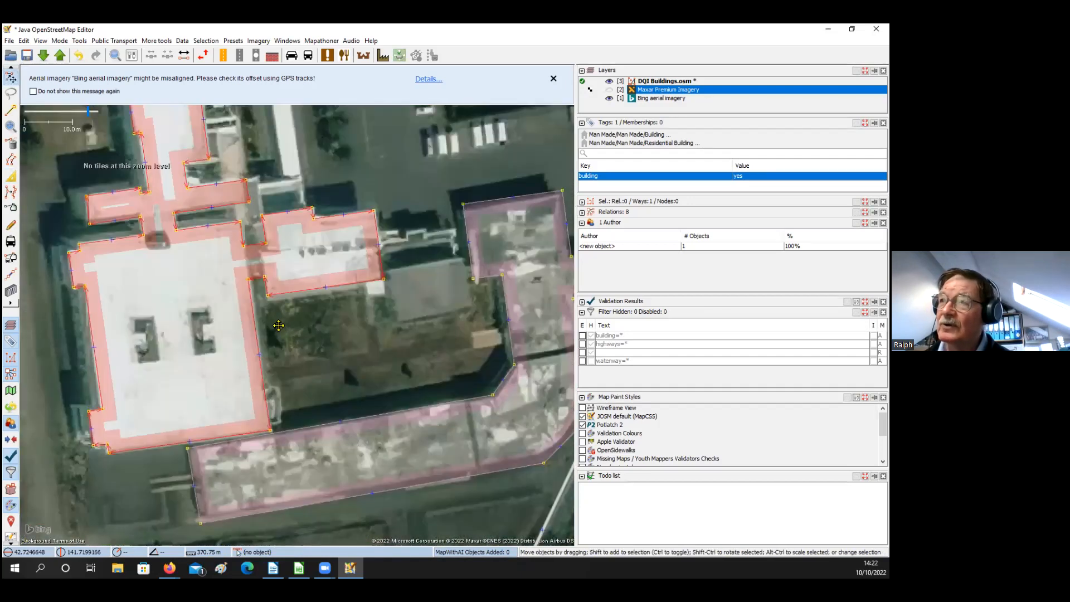
drag(243, 332, 278, 323)
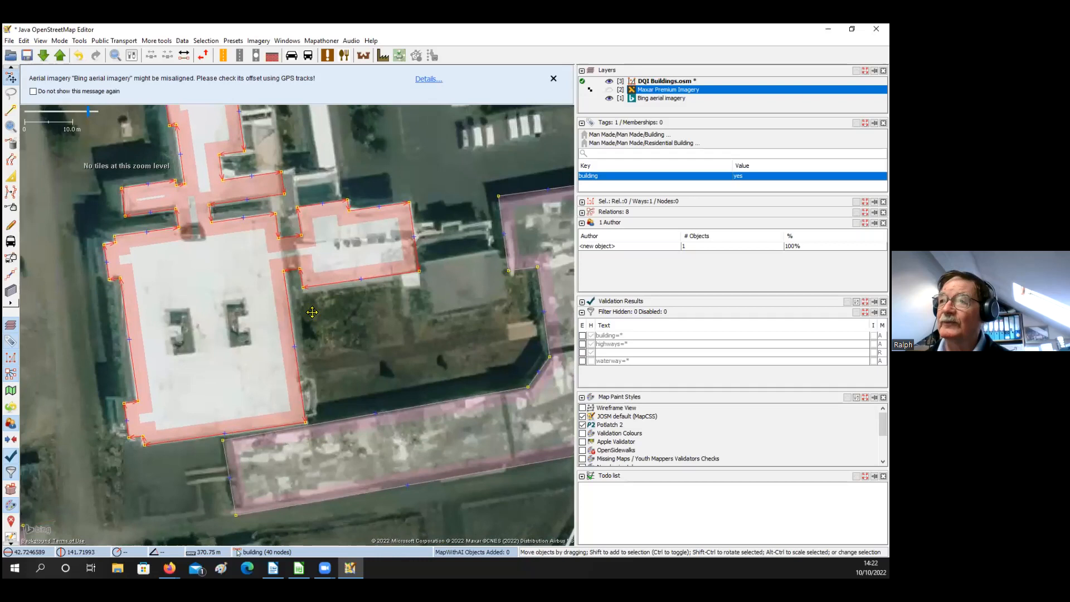
key(ctrl+z)
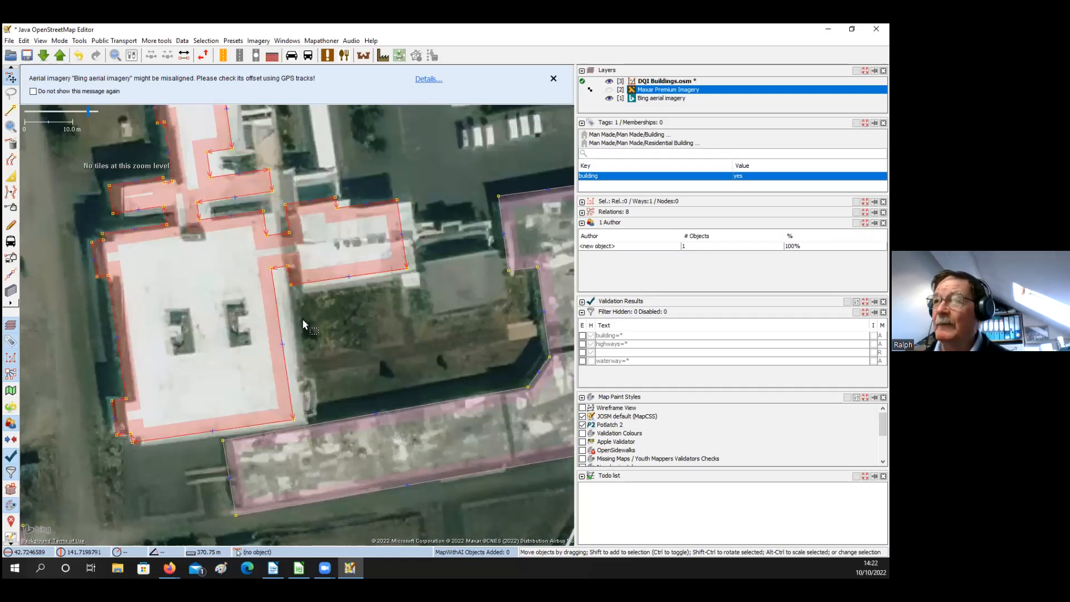
Undo the outline's westward shift and reselect the traced building
scroll(303, 323, down, 2)
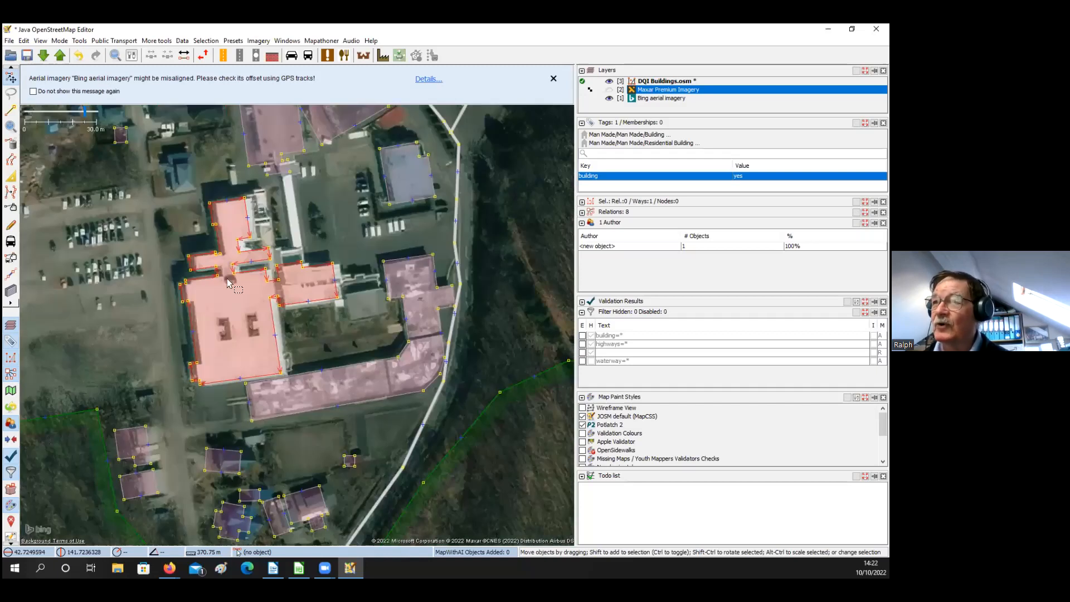
drag(158, 294, 205, 269)
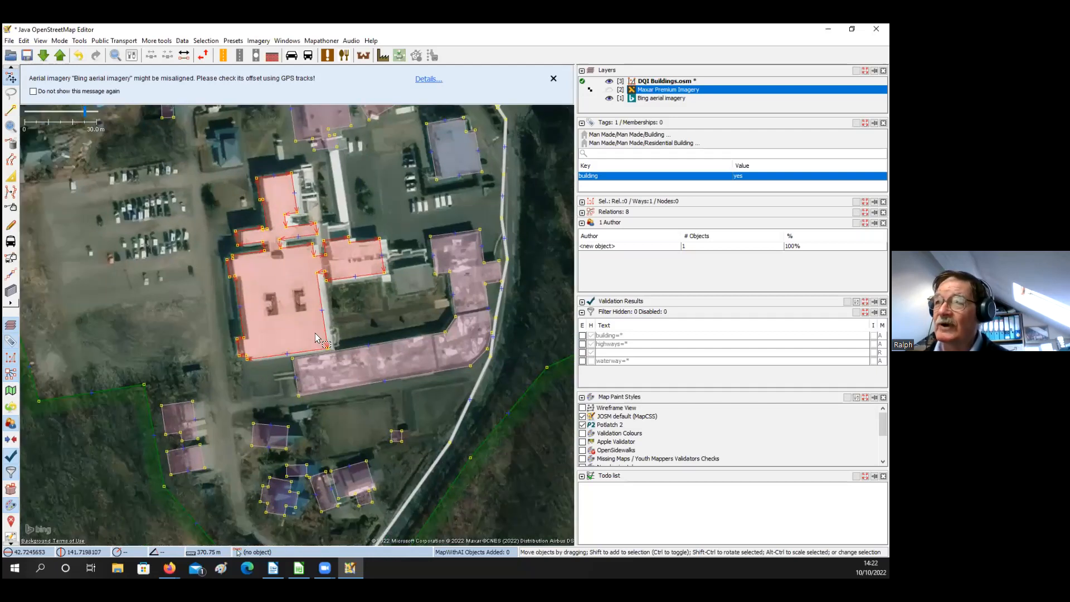
scroll(295, 312, up, 4)
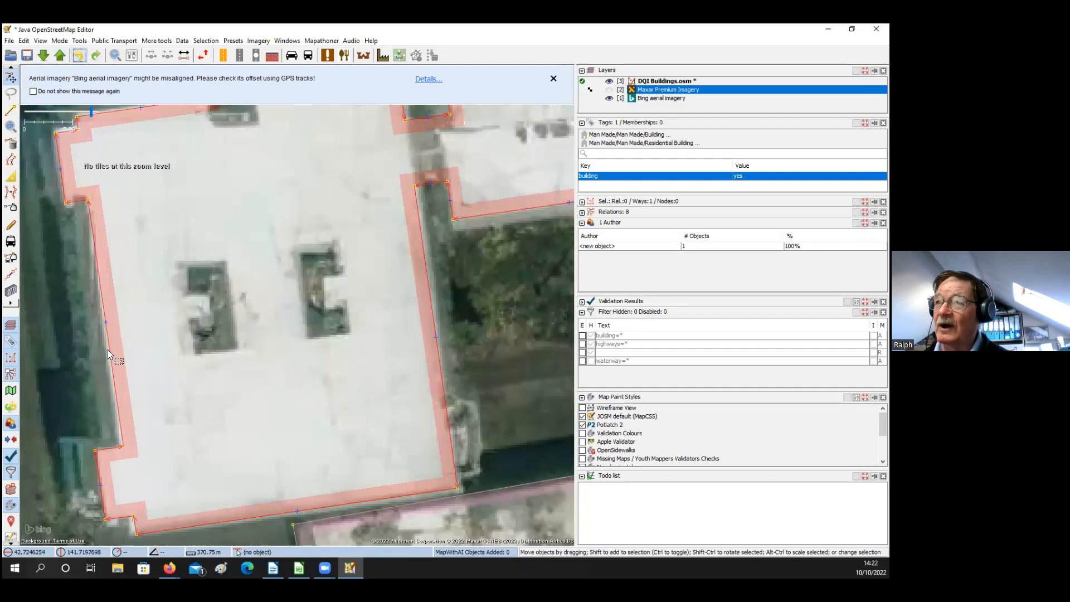
click(151, 356)
click(151, 357)
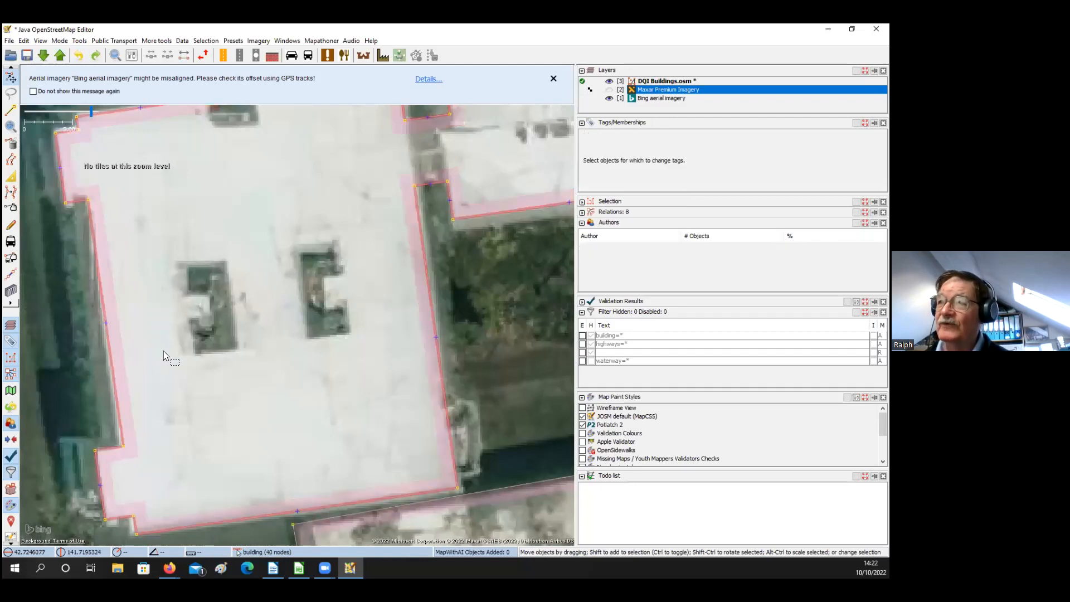
click(131, 323)
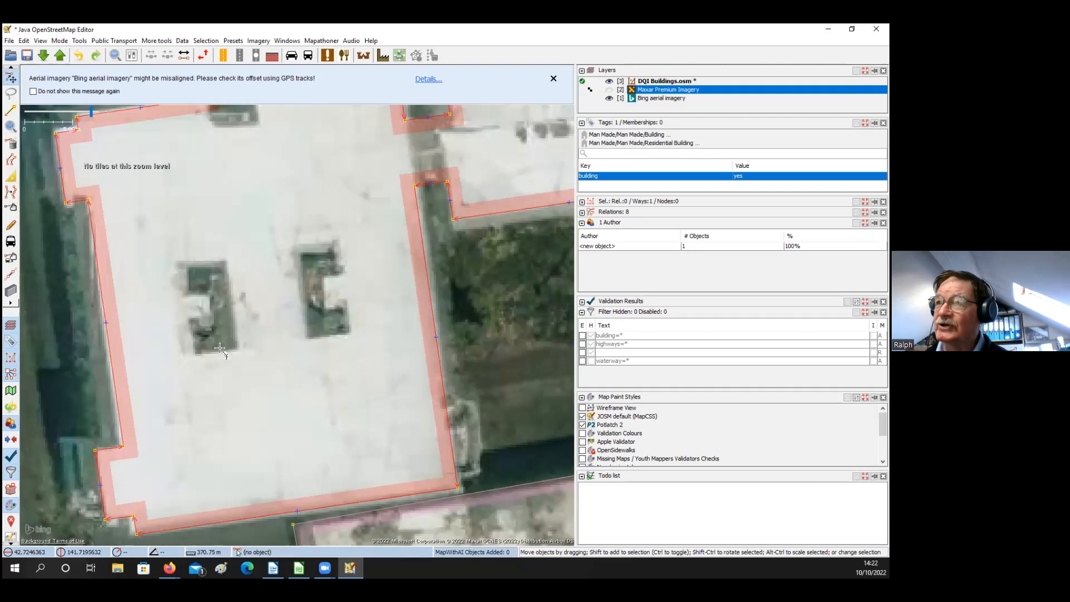
Draw the west courtyard opening in the white roof as a building rectangle and extrude its two westward arms
key(b)
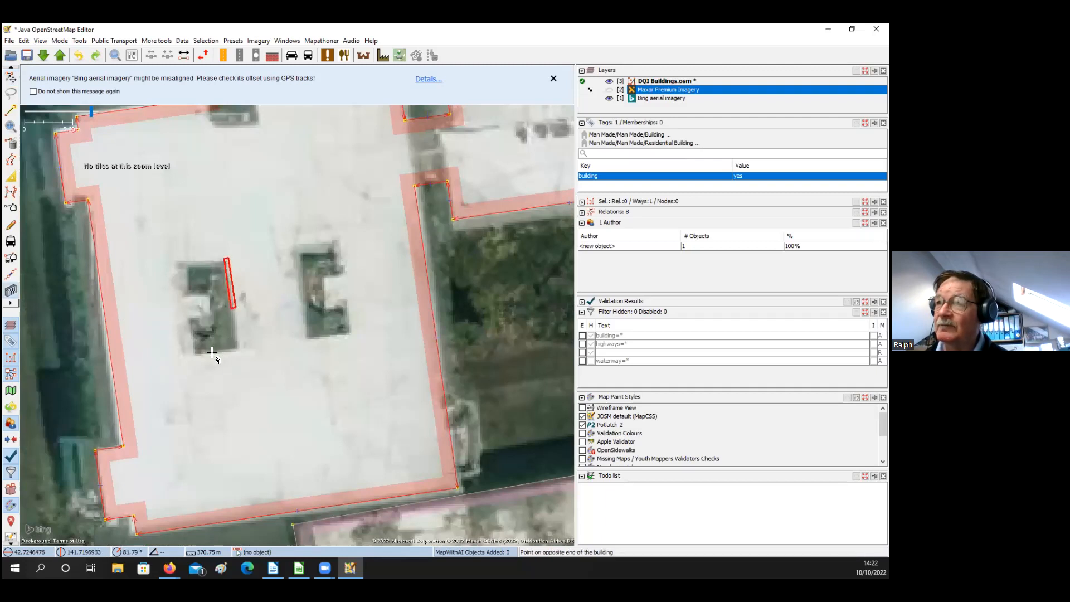
click(209, 323)
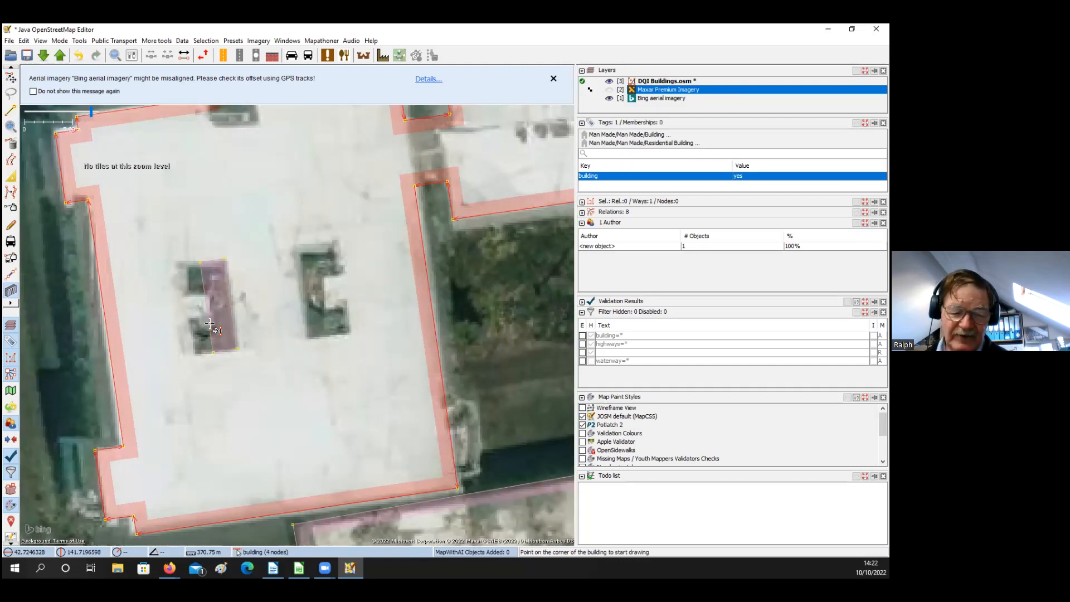
key(x)
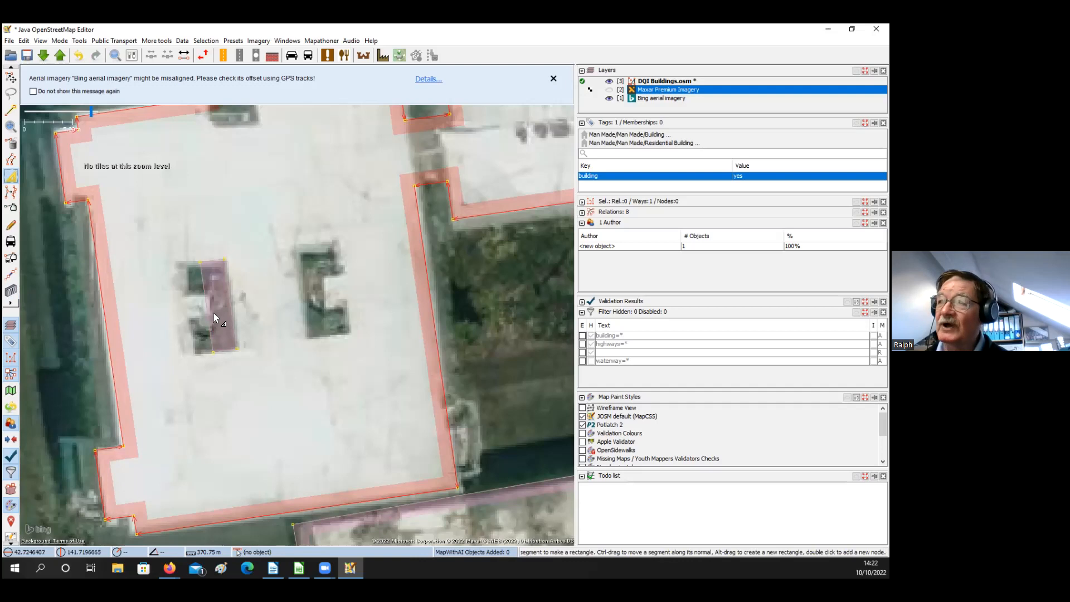
click(209, 316)
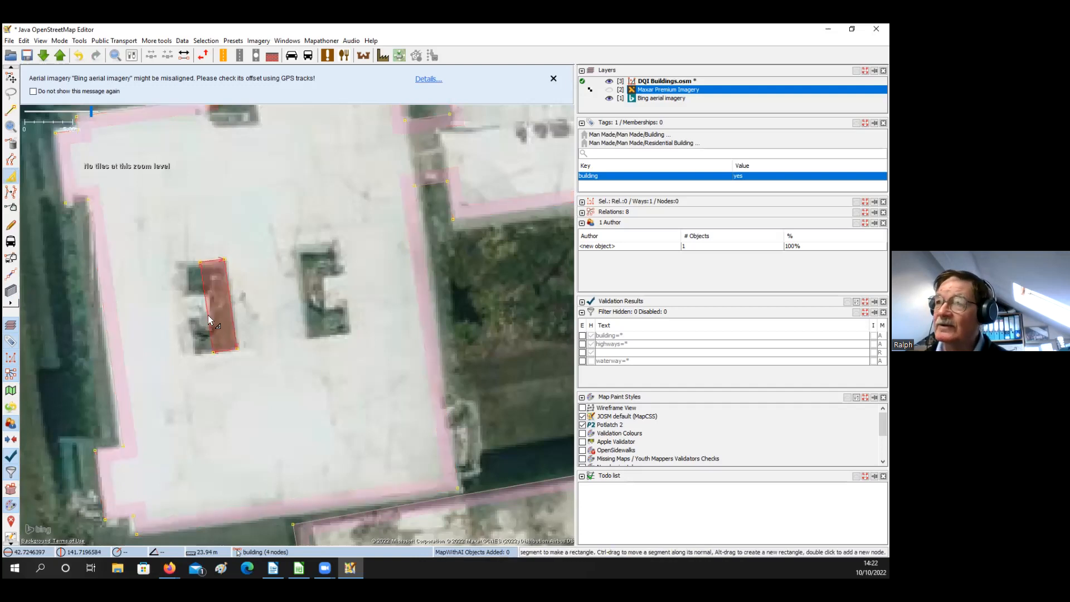
drag(209, 329, 191, 330)
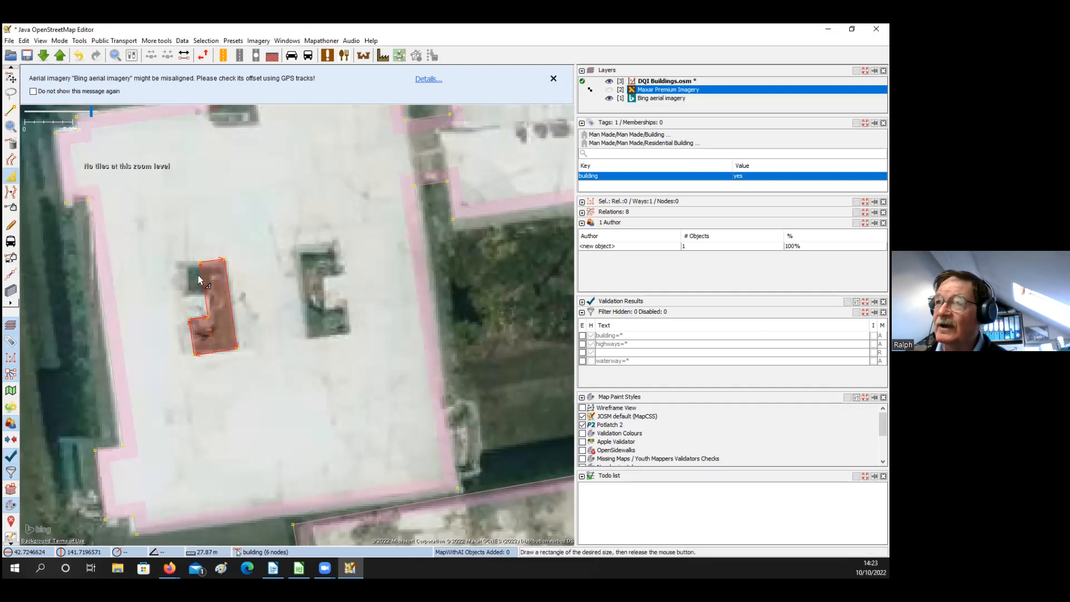
drag(195, 273, 183, 275)
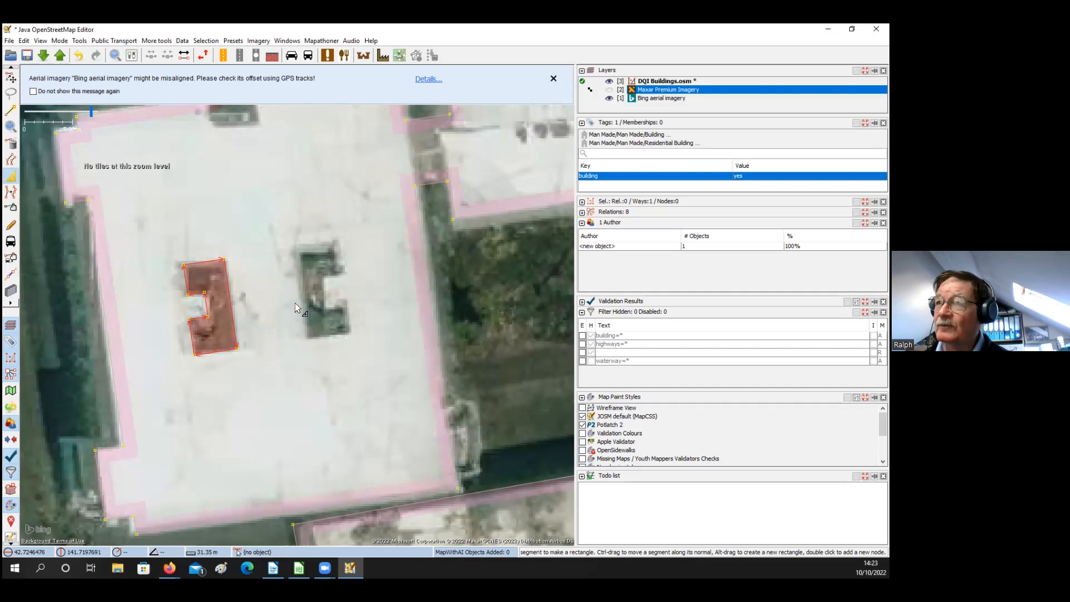
Draw the east courtyard opening as a building rectangle, extrude its two eastward arms and adjust its west edge
key(b)
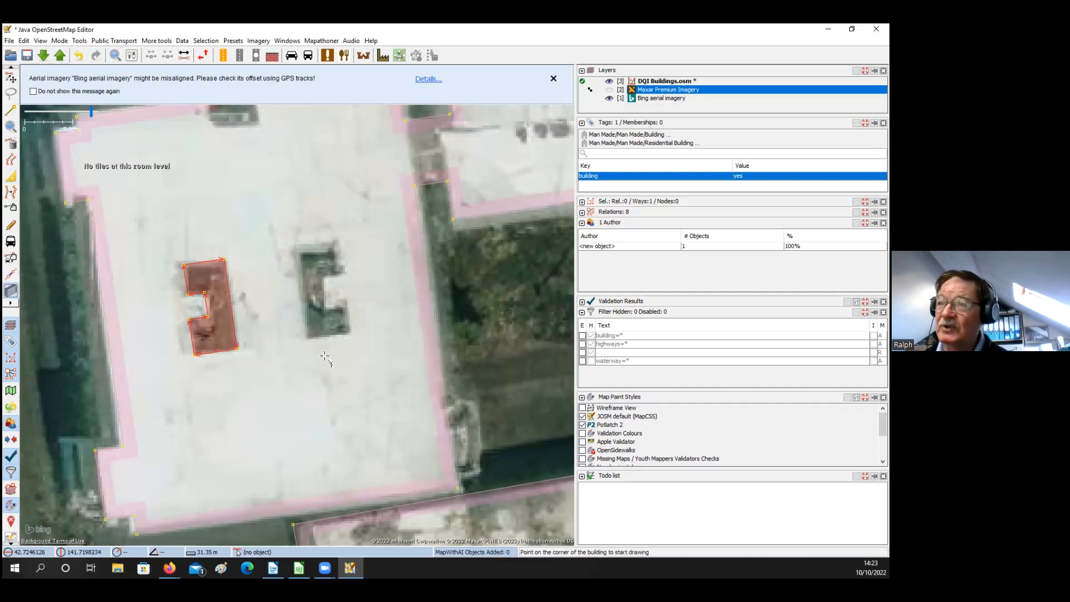
drag(309, 336, 319, 246)
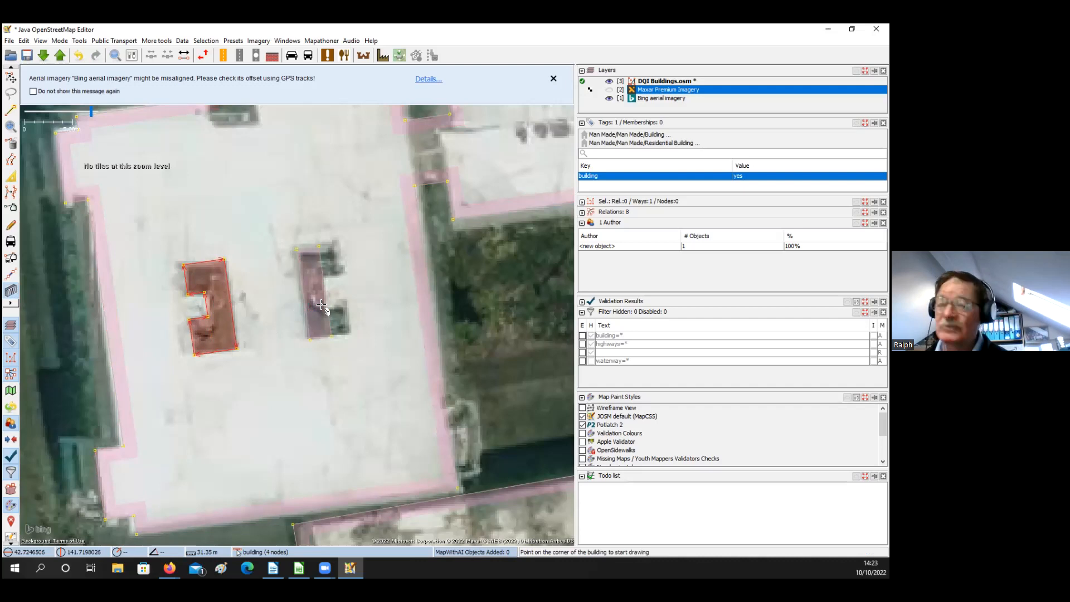
key(x)
click(326, 276)
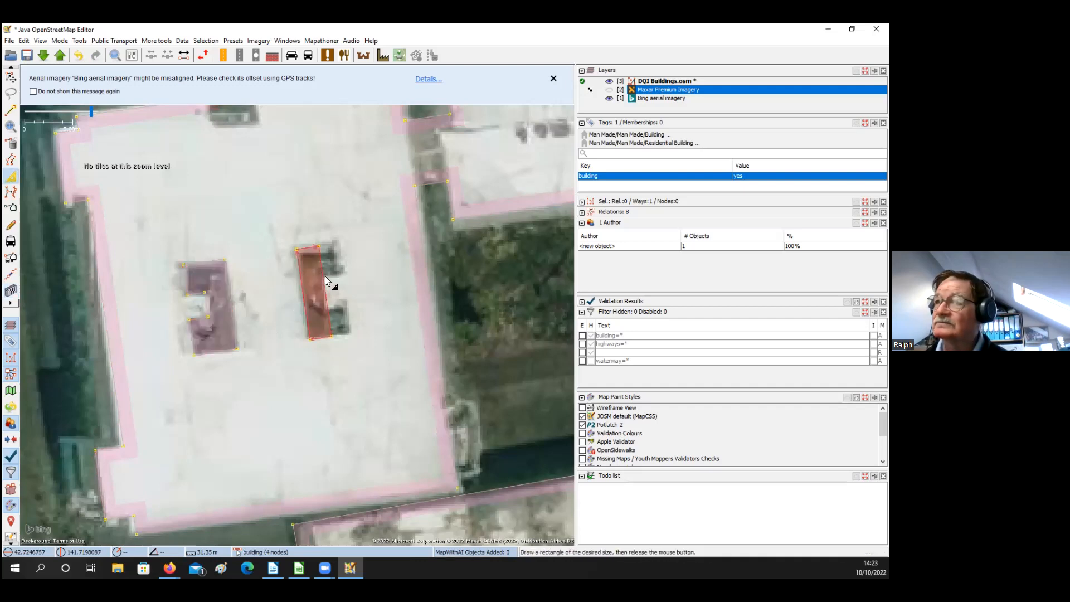
drag(322, 260, 339, 261)
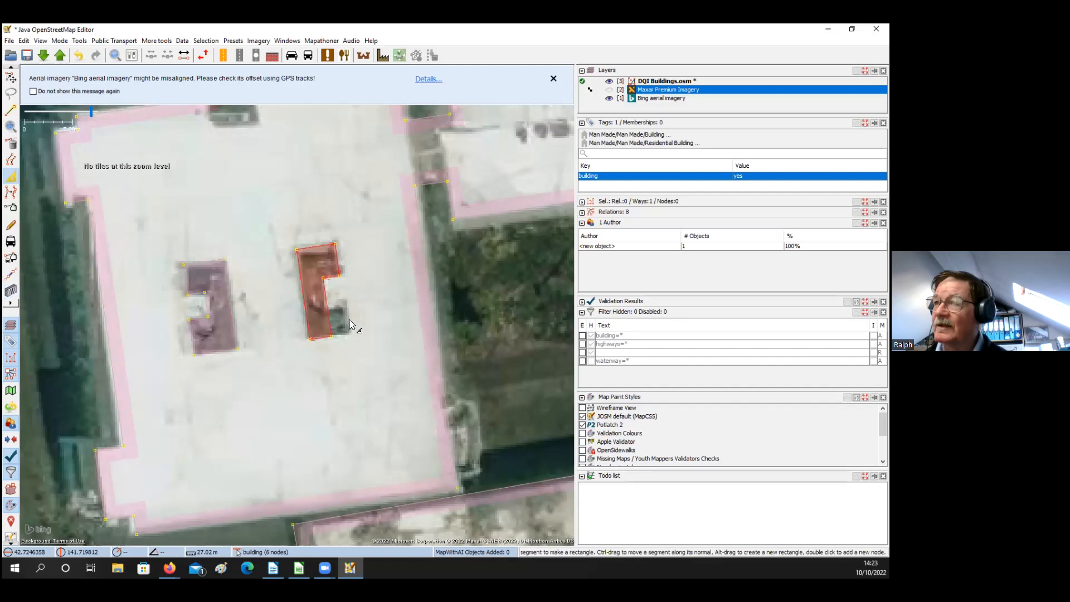
double_click(305, 310)
drag(329, 319, 349, 317)
drag(305, 309, 304, 309)
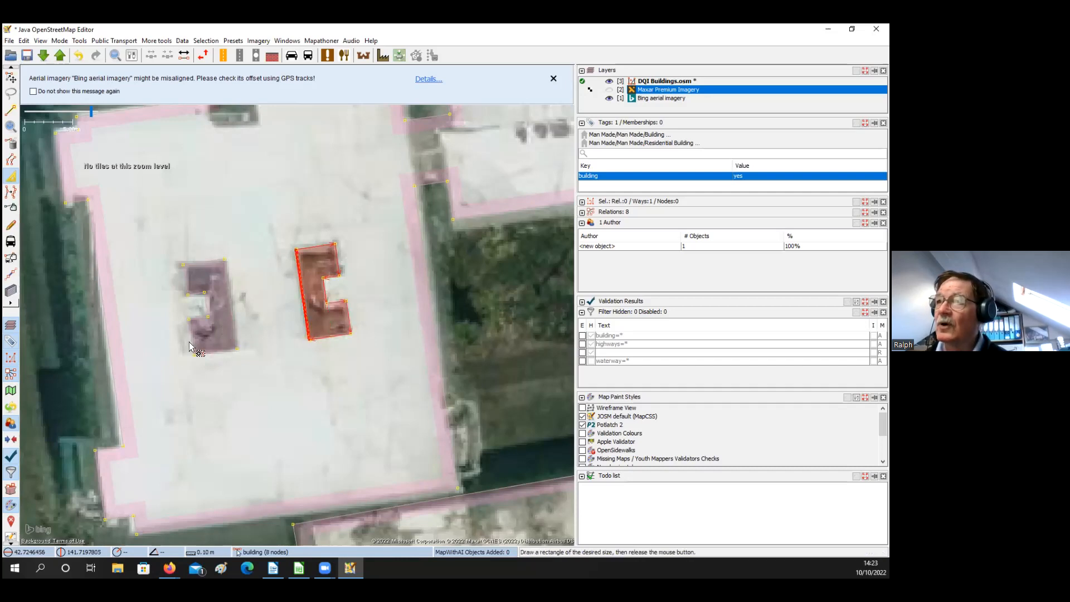
Select both courtyard outlines together with the outer building outline and create a multipolygon from them
key(s)
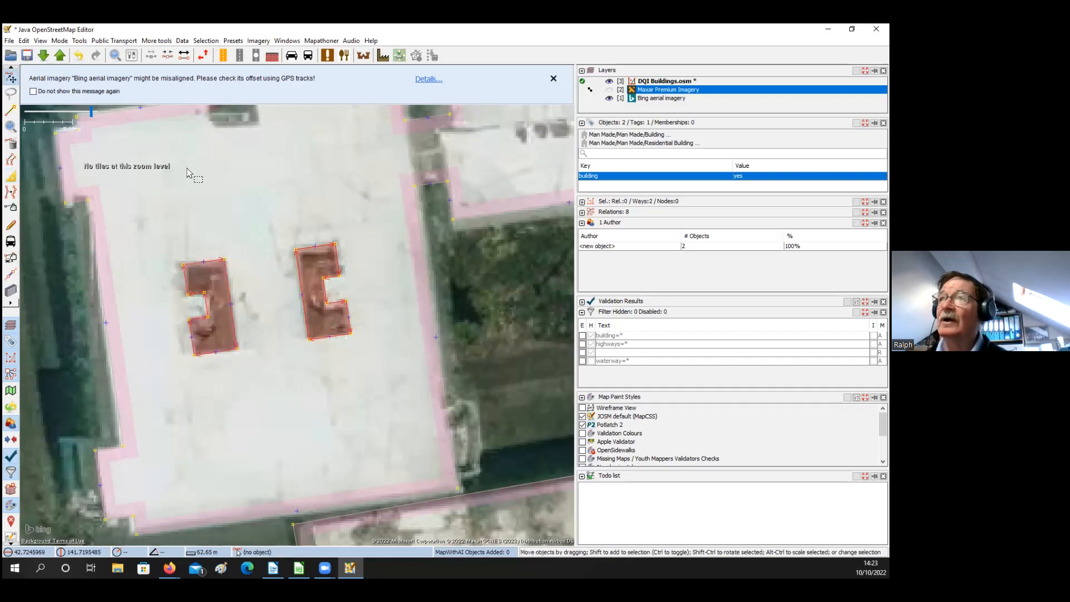
key(ctrl+a)
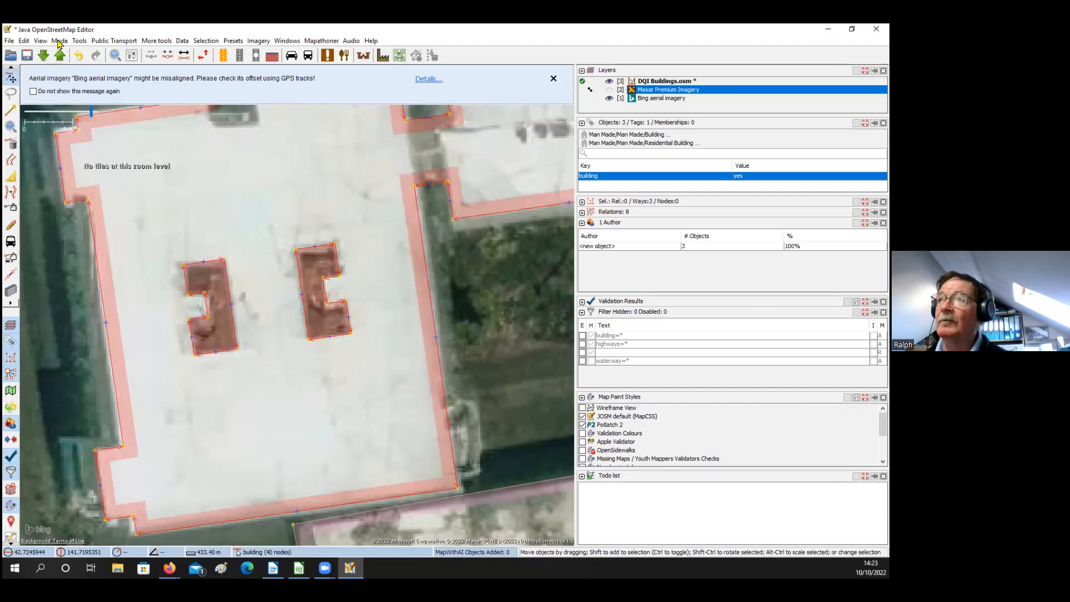
key(minus)
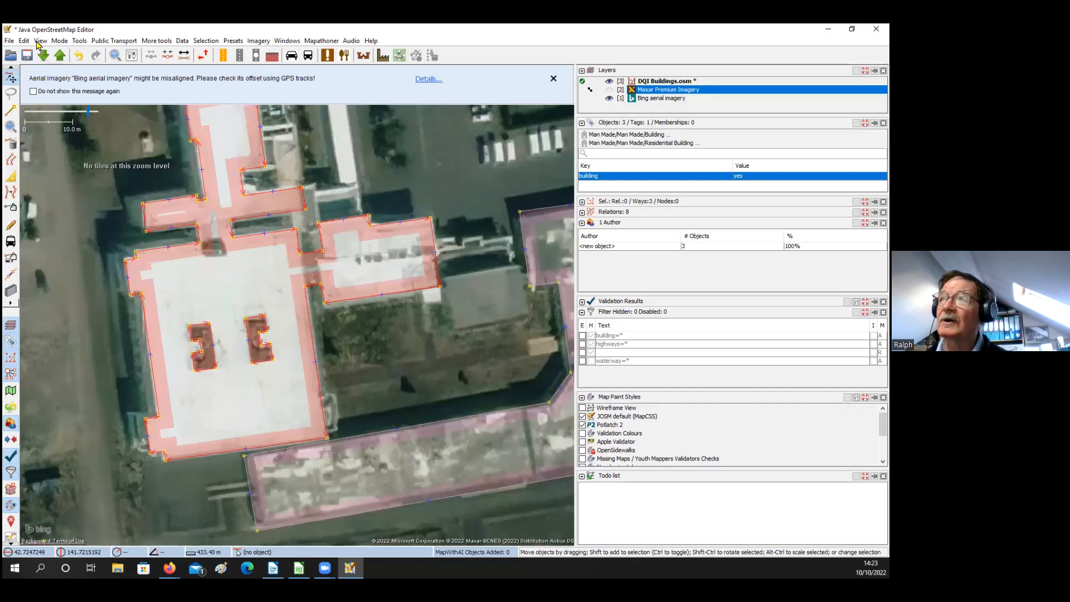
key(alt+m)
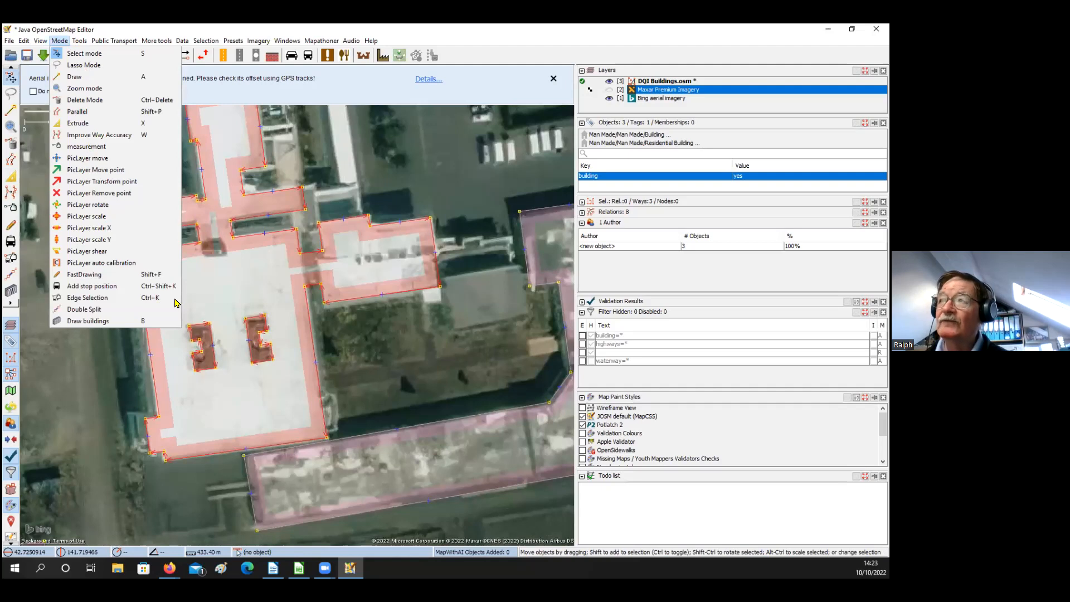
key(Right)
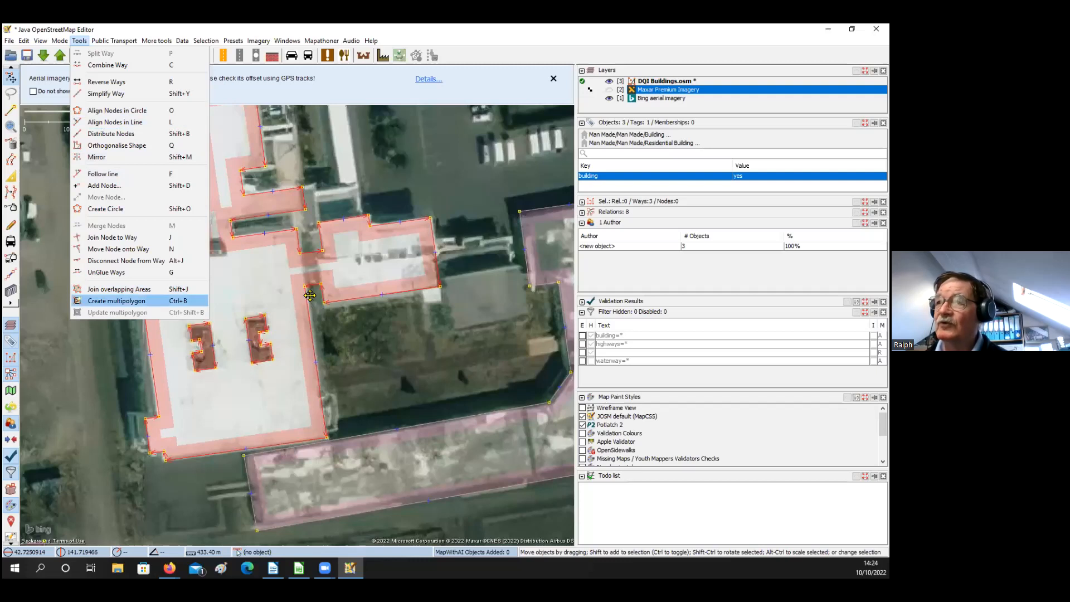
click(190, 299)
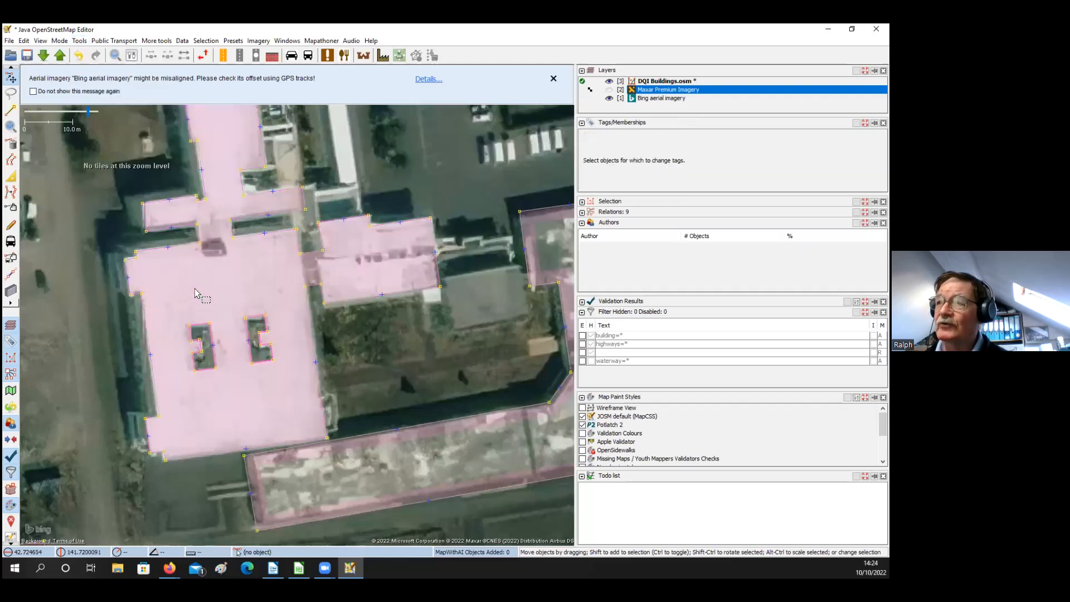
Try shifting only the multipolygon's outer outline west while leaving both courtyards in place, and undo the move
scroll(196, 289, down, 3)
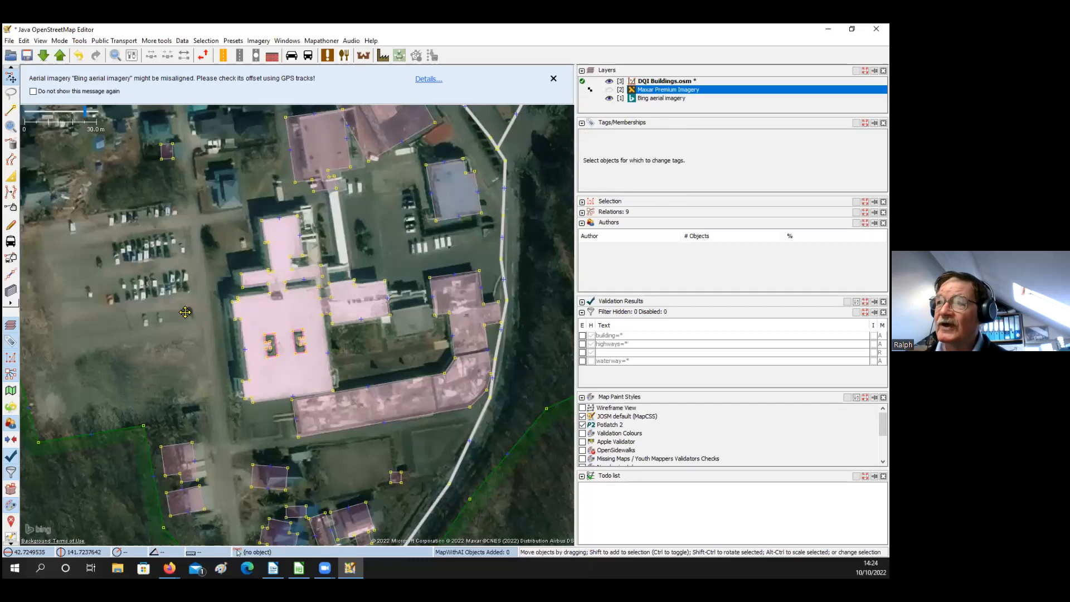
scroll(260, 334, up, 3)
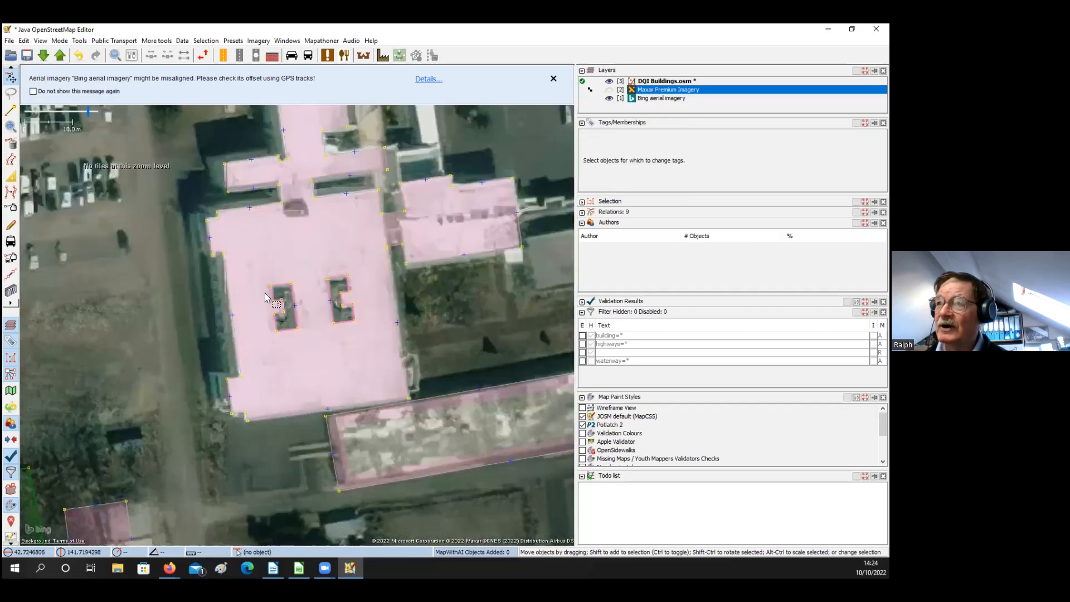
click(266, 350)
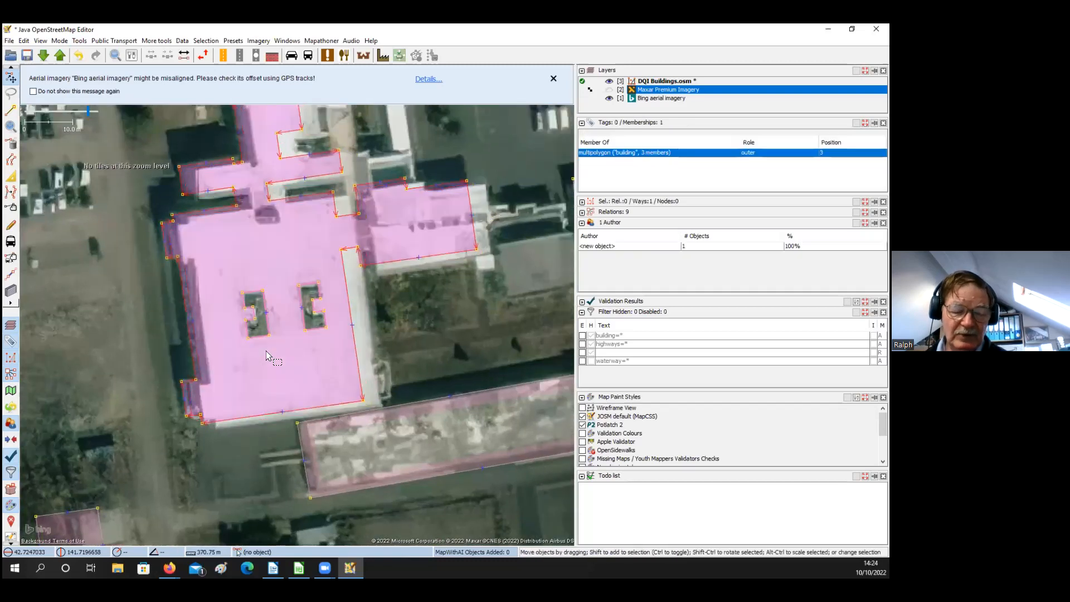
click(268, 350)
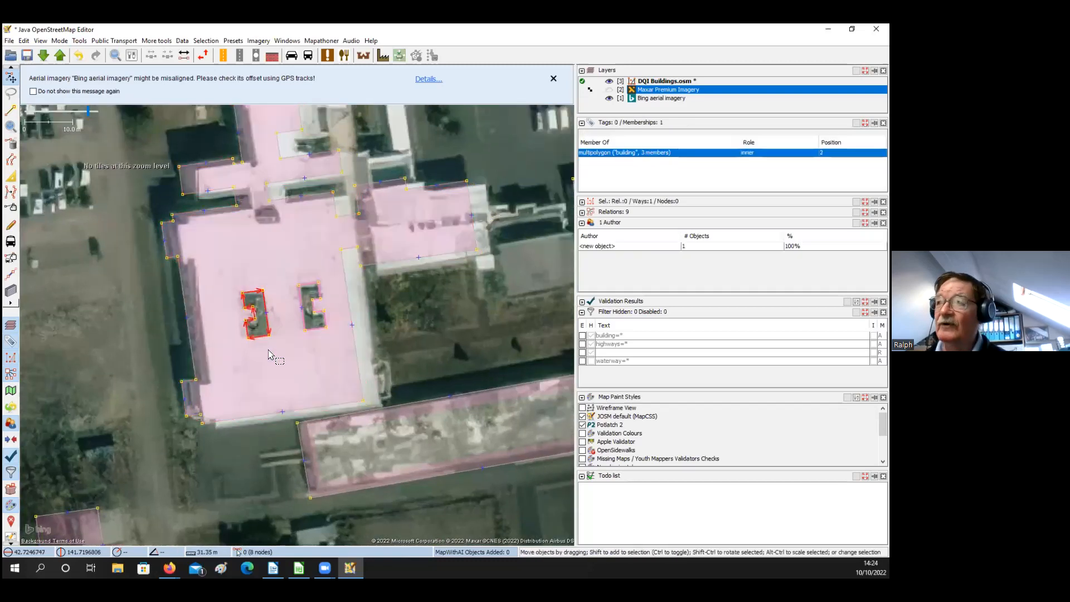
key(ctrl+z)
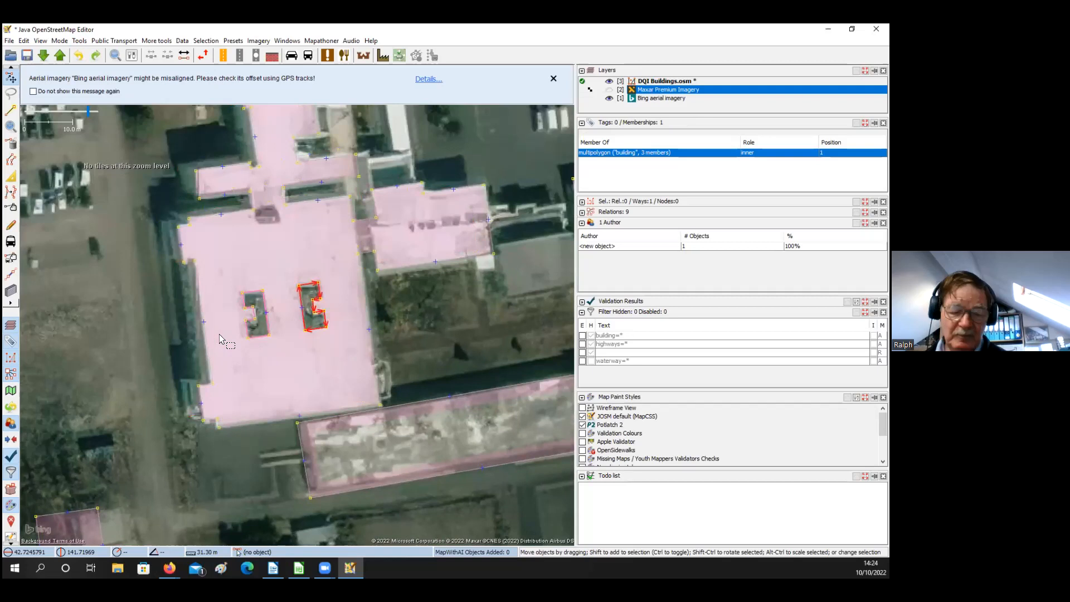
Shift the outer outline and both courtyard rings together slightly west onto the building's ground footprint, and clear the selection
drag(205, 326, 224, 314)
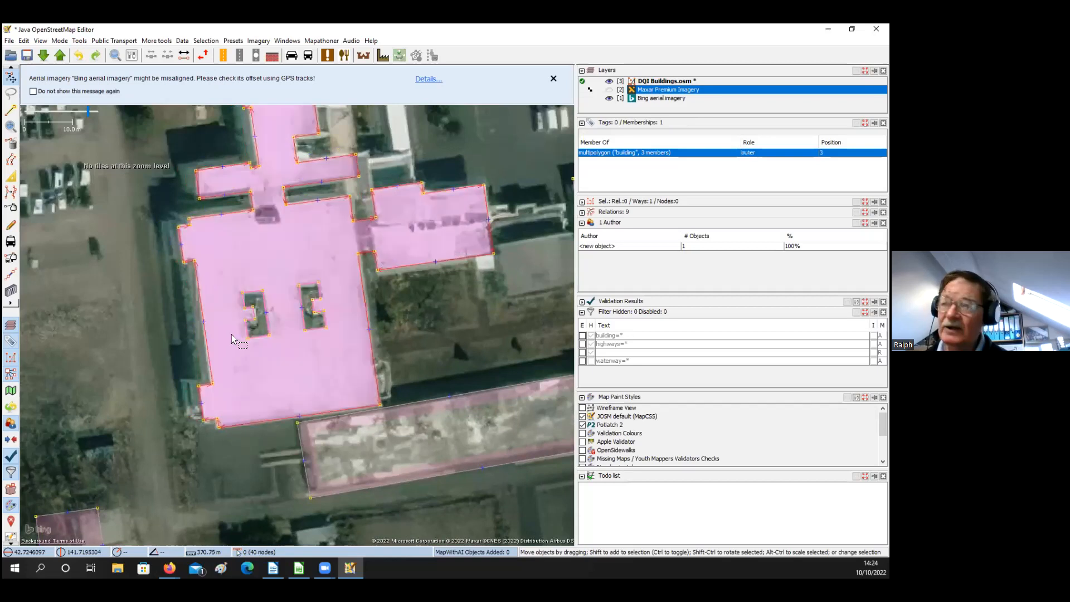
drag(293, 362, 262, 384)
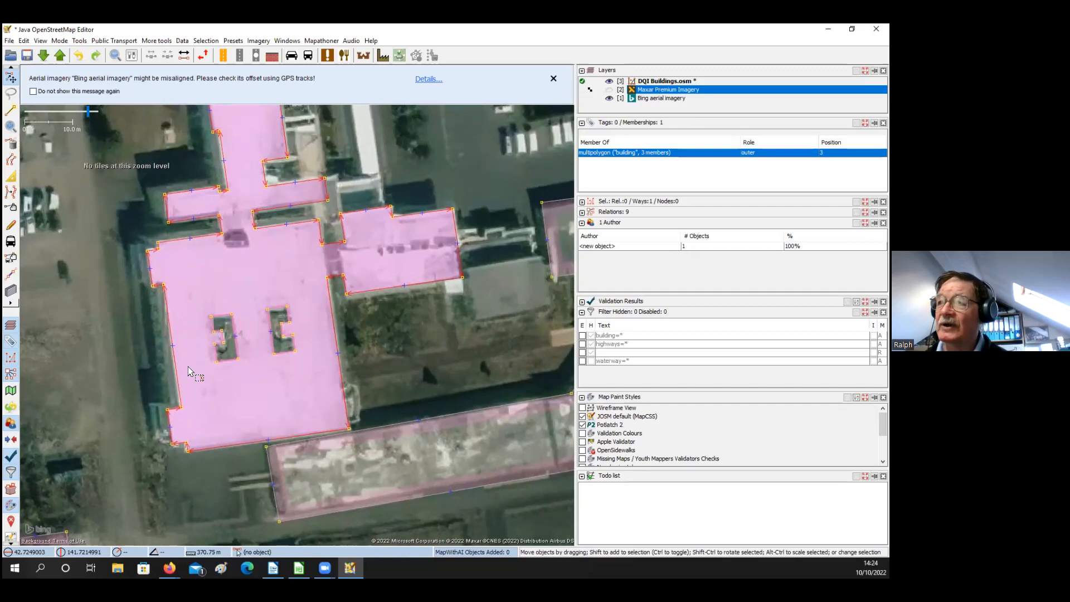
drag(188, 366, 206, 419)
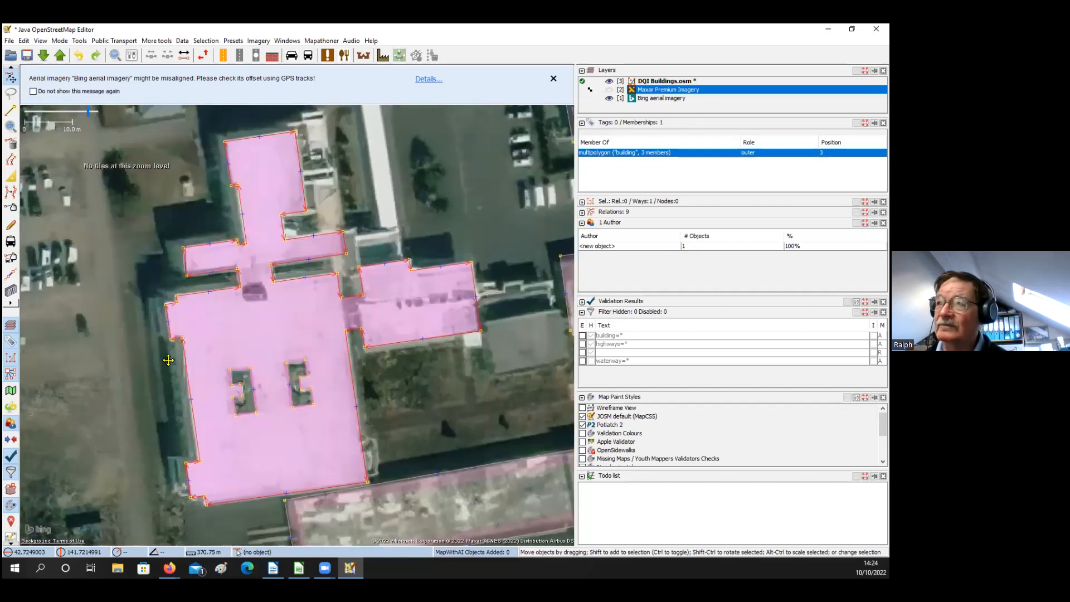
drag(171, 361, 201, 336)
key(Escape)
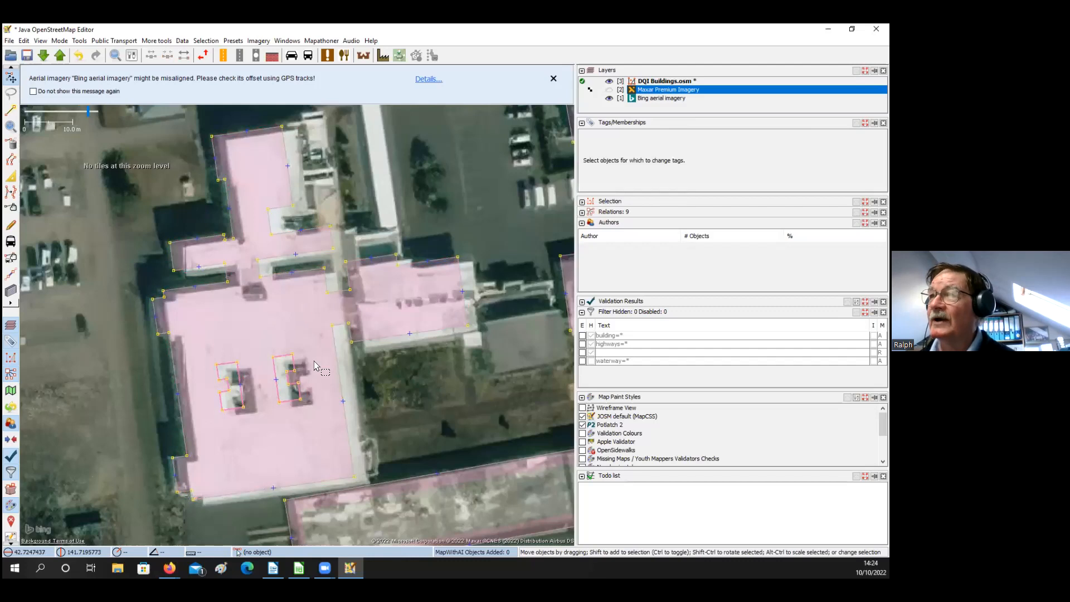
Move the outline of the small building near the road junction so its east side lines up with the roof edge
scroll(313, 360, down, 3)
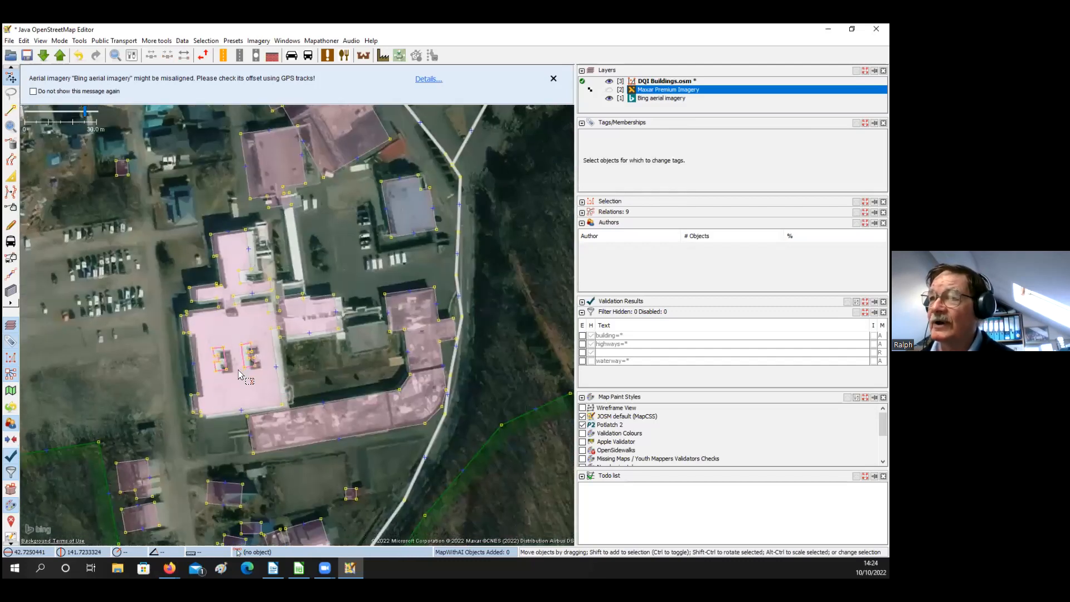
drag(273, 368, 140, 462)
click(273, 301)
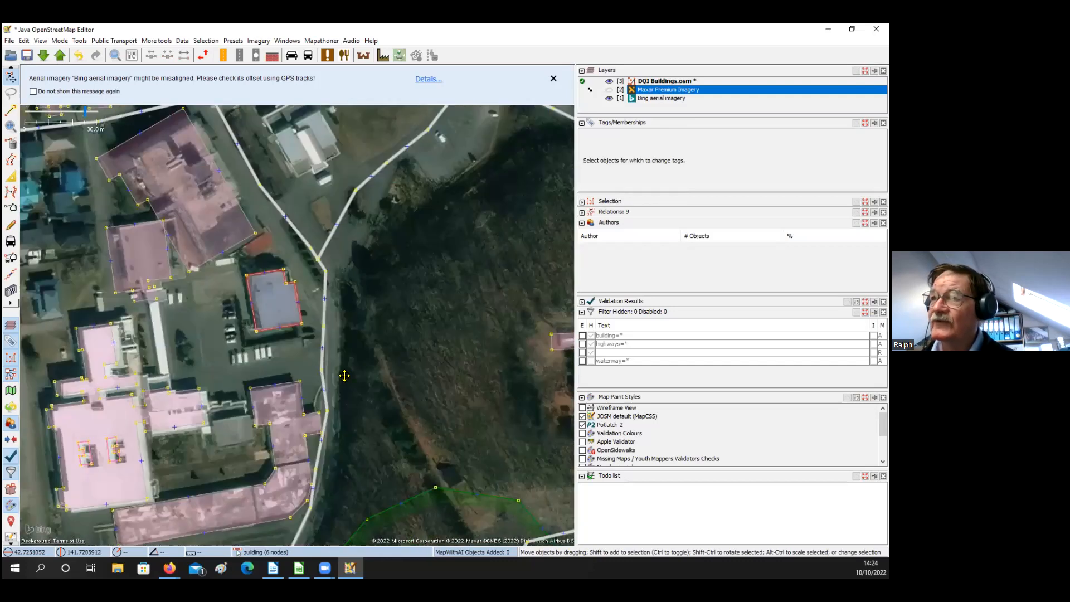
click(306, 379)
scroll(306, 379, up, 2)
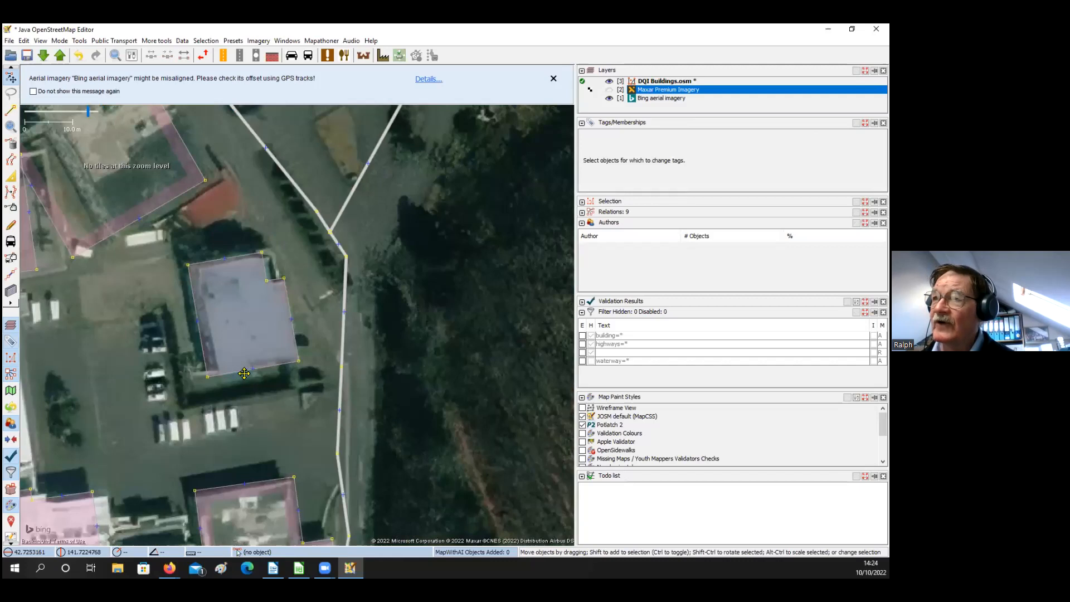
drag(246, 374, 286, 376)
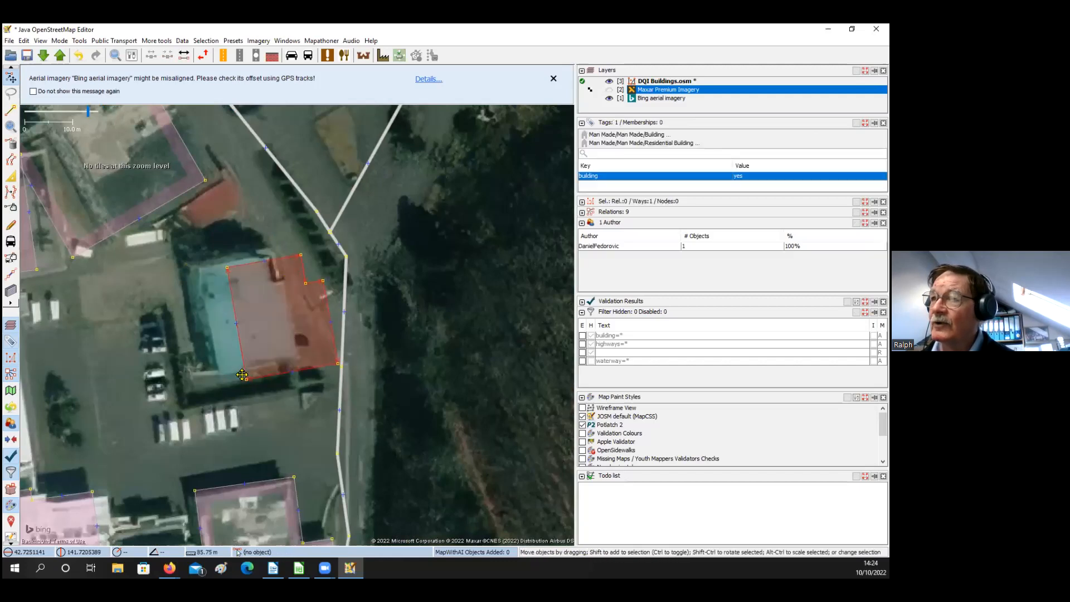
drag(238, 377, 244, 377)
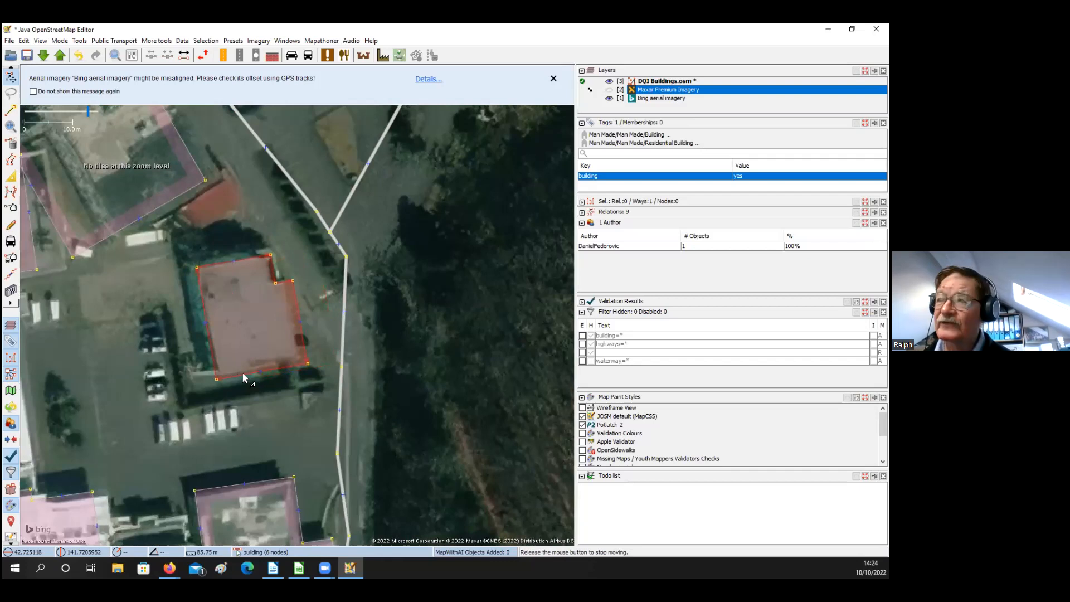
drag(243, 373, 242, 373)
Adjust the small building's outline to its roof by moving the west wall and the northeast notch edge east
key(b)
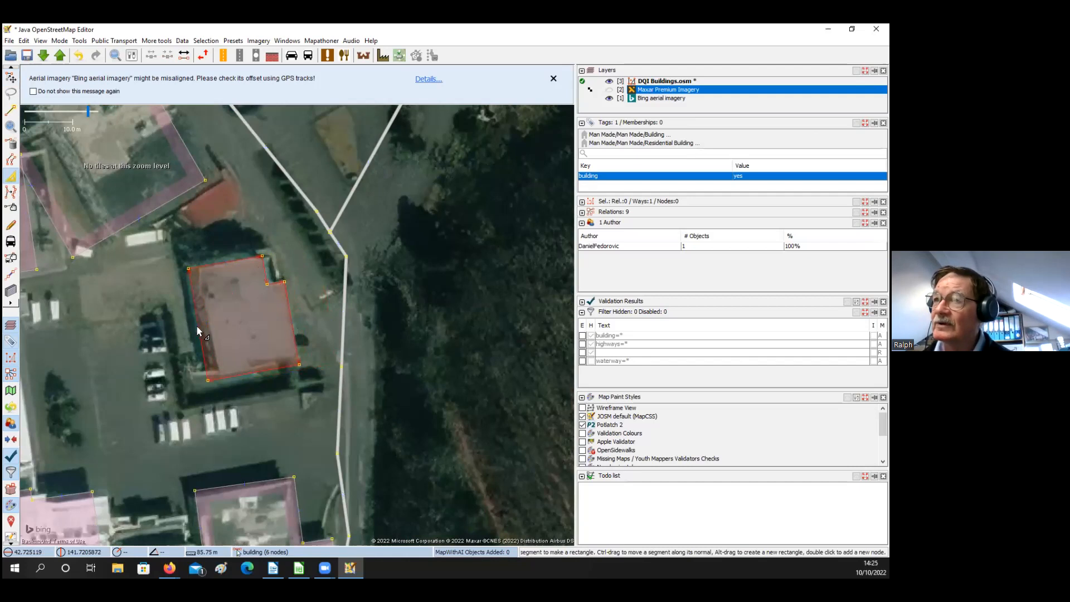
drag(270, 370, 270, 370)
drag(265, 265, 270, 265)
drag(198, 326, 207, 325)
Shift the resized small building outline slightly west from its roof onto the ground footprint
key(s)
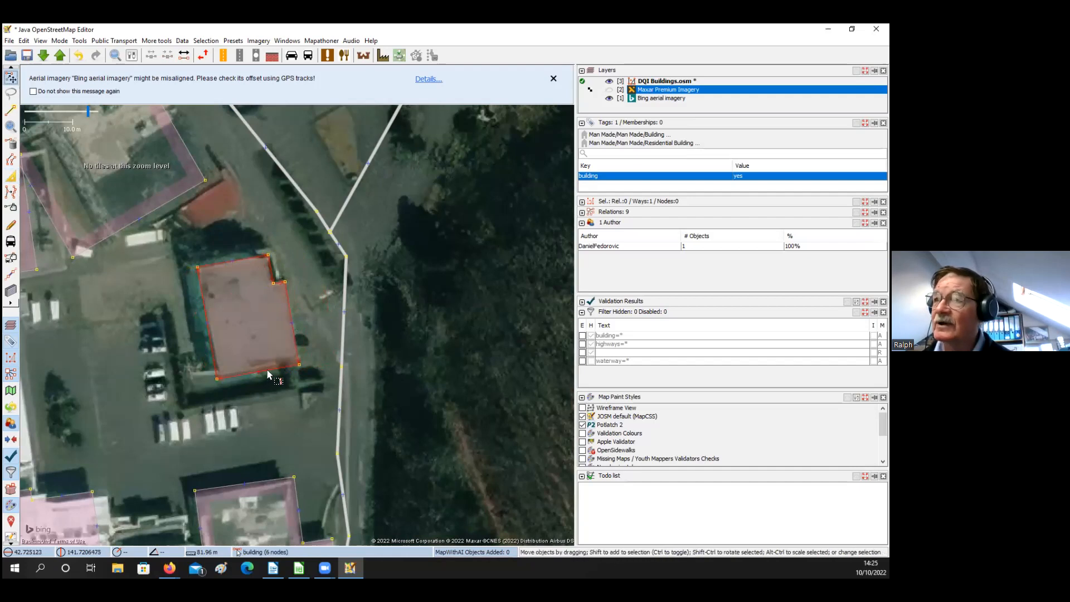
drag(268, 373, 256, 370)
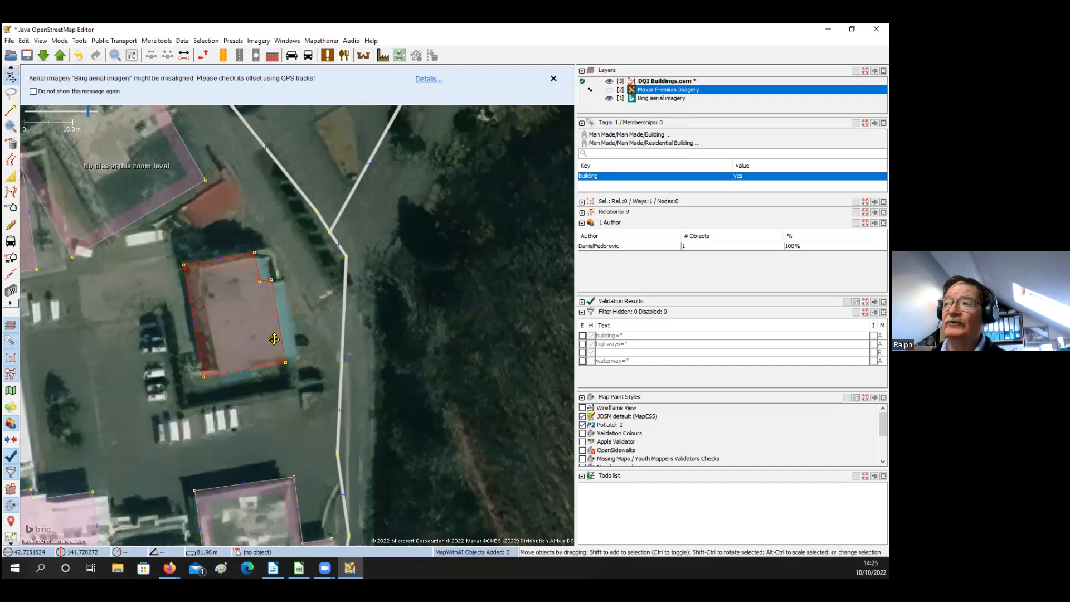
drag(265, 312, 421, 301)
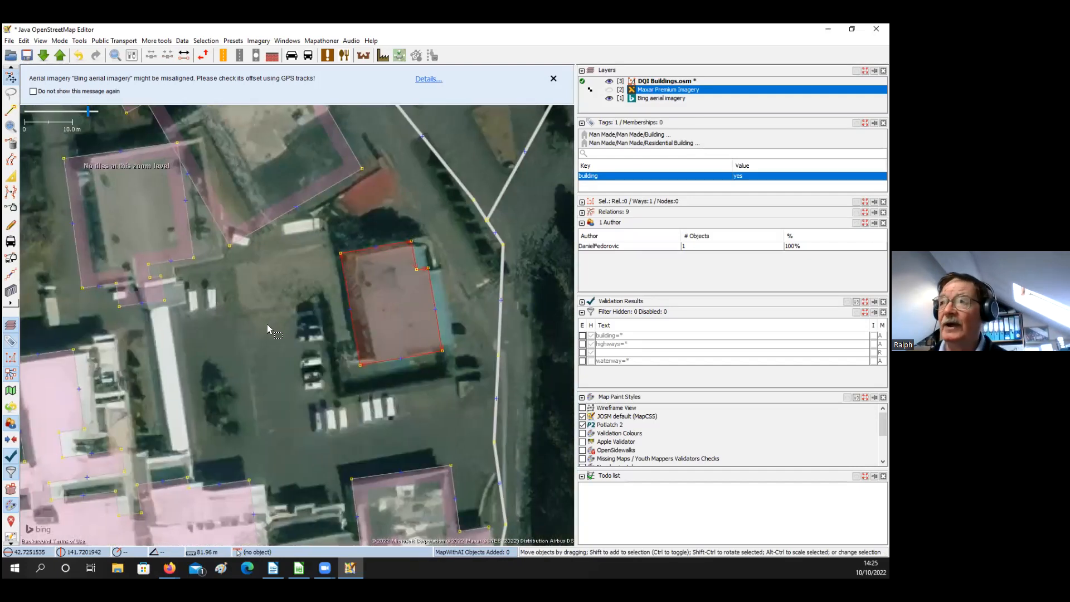
Move the southern end node of the unclassified dead-end side street slightly northeast, shortening the road
scroll(266, 323, down, 3)
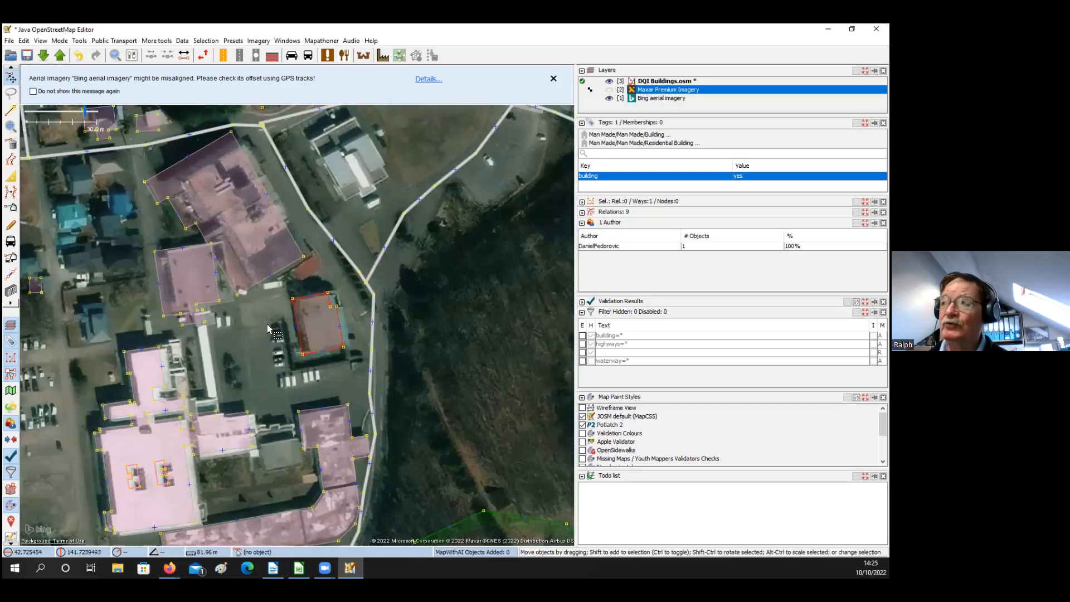
key(ctrl+Down)
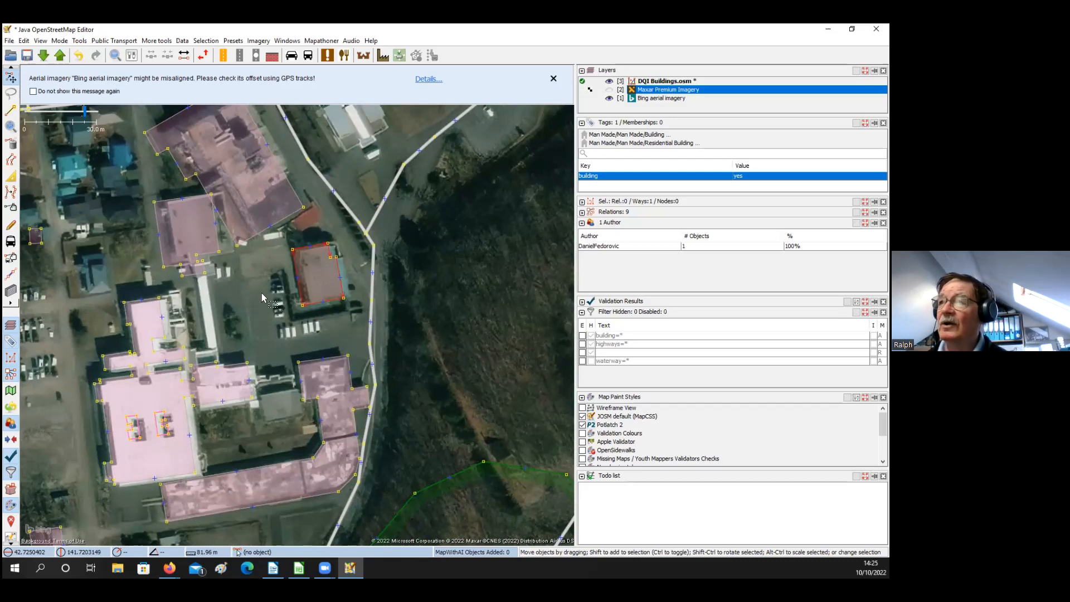
drag(309, 419, 485, 188)
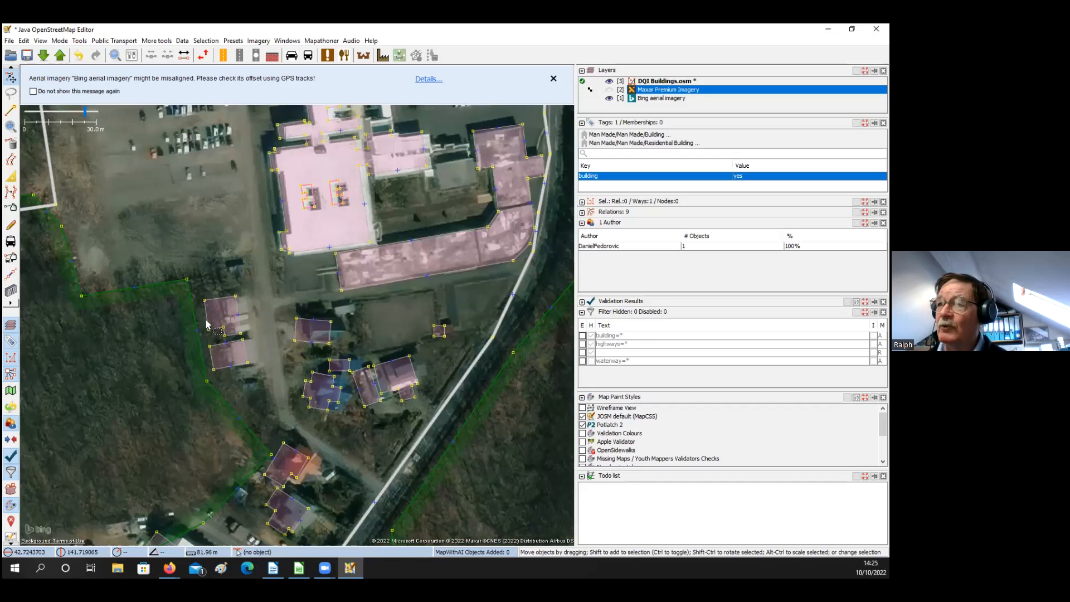
scroll(203, 306, down, 2)
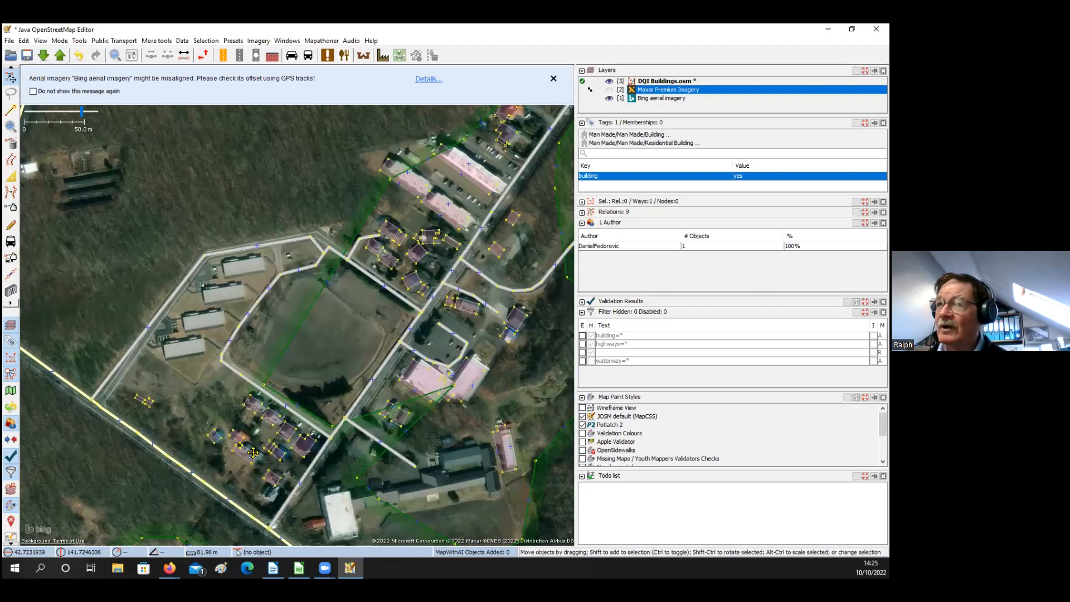
drag(272, 403, 270, 429)
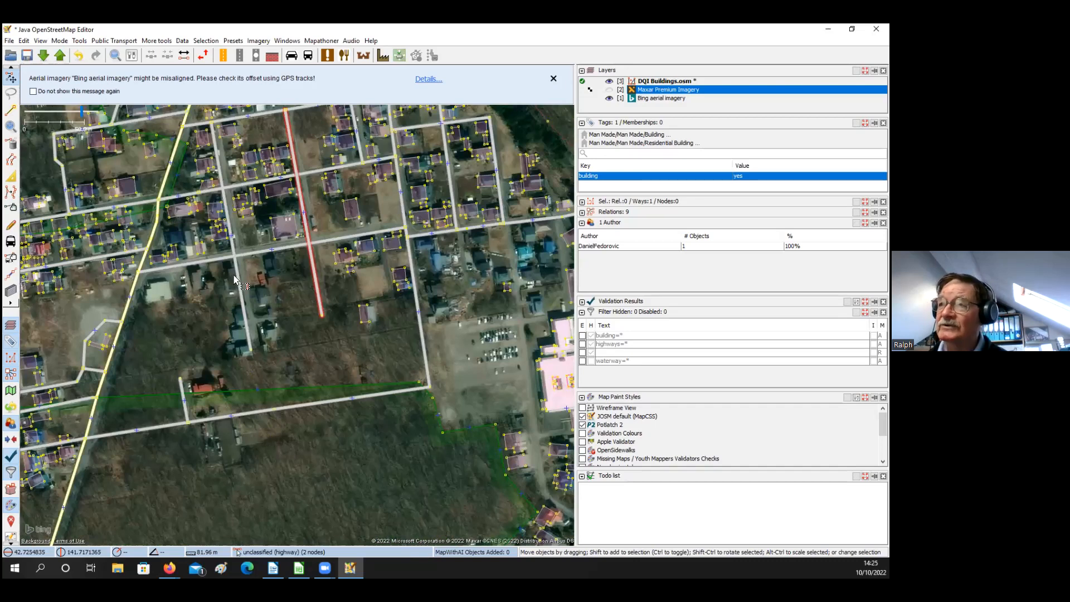
scroll(243, 232, up, 2)
drag(259, 467, 271, 448)
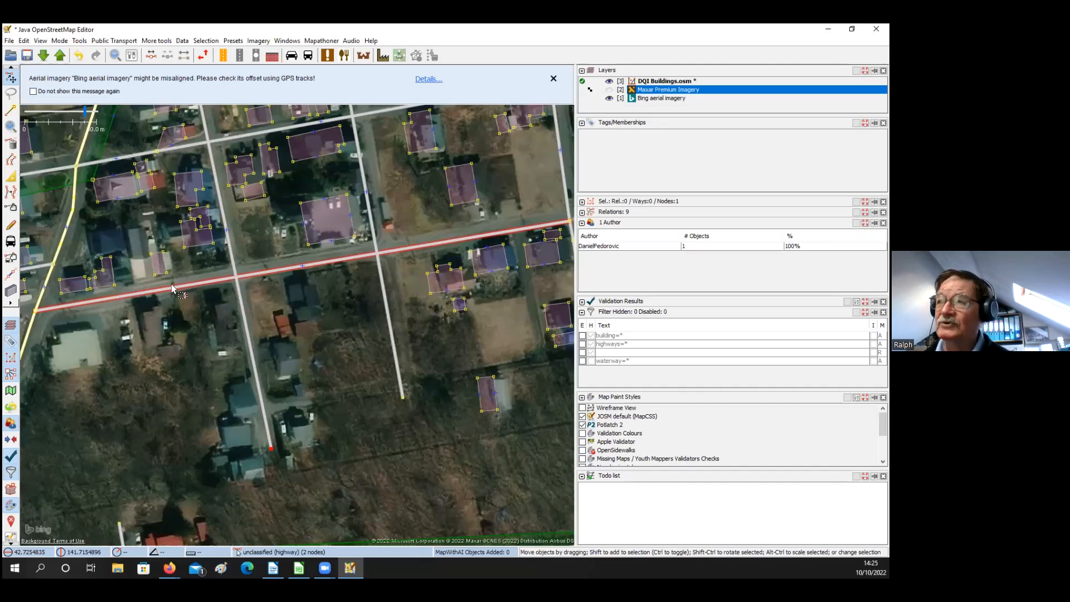
Check the side street's junctions against the imagery and shift its dead-end node slightly west onto the visible track
click(237, 279)
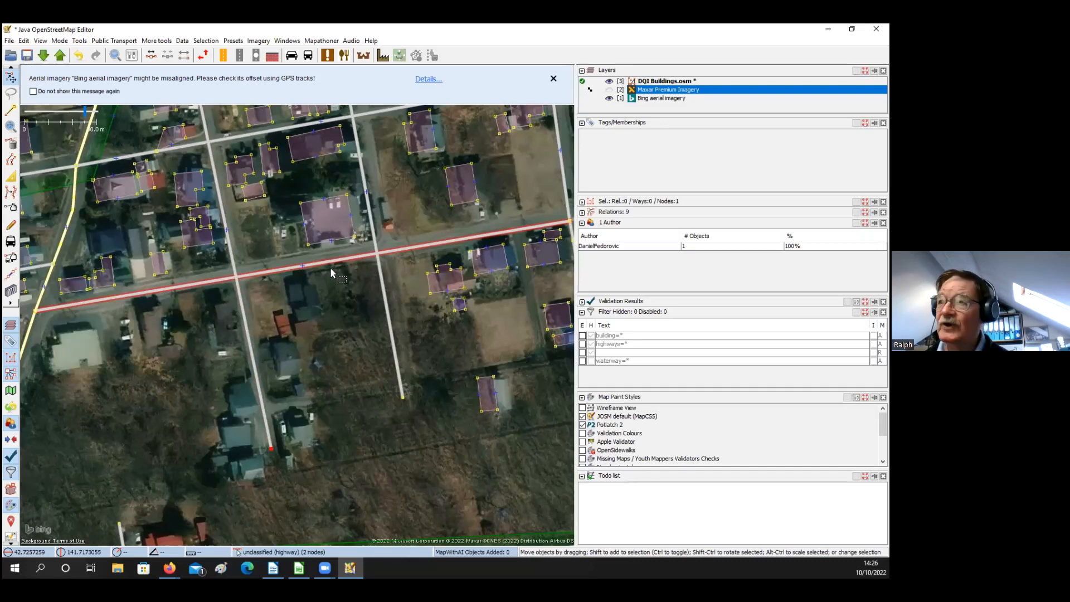
key(ctrl+Right)
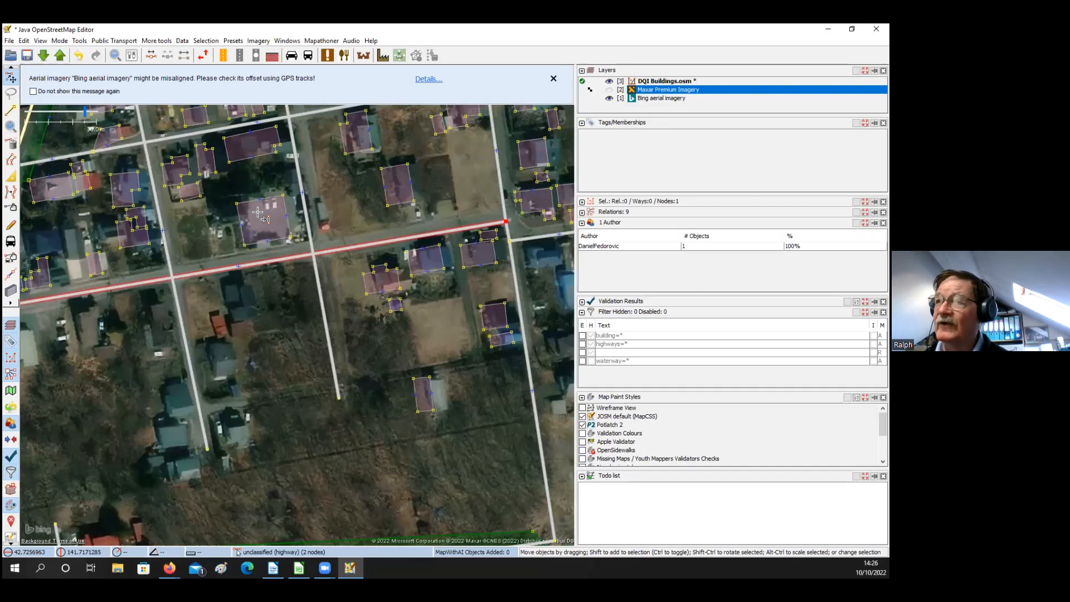
key(Escape)
key(a)
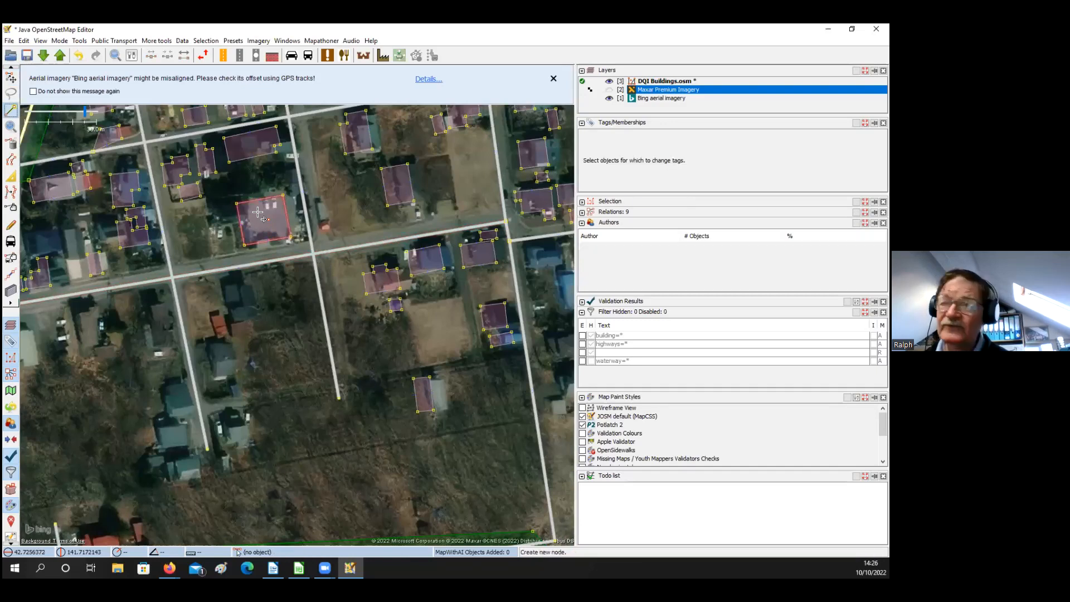
scroll(331, 265, up, 2)
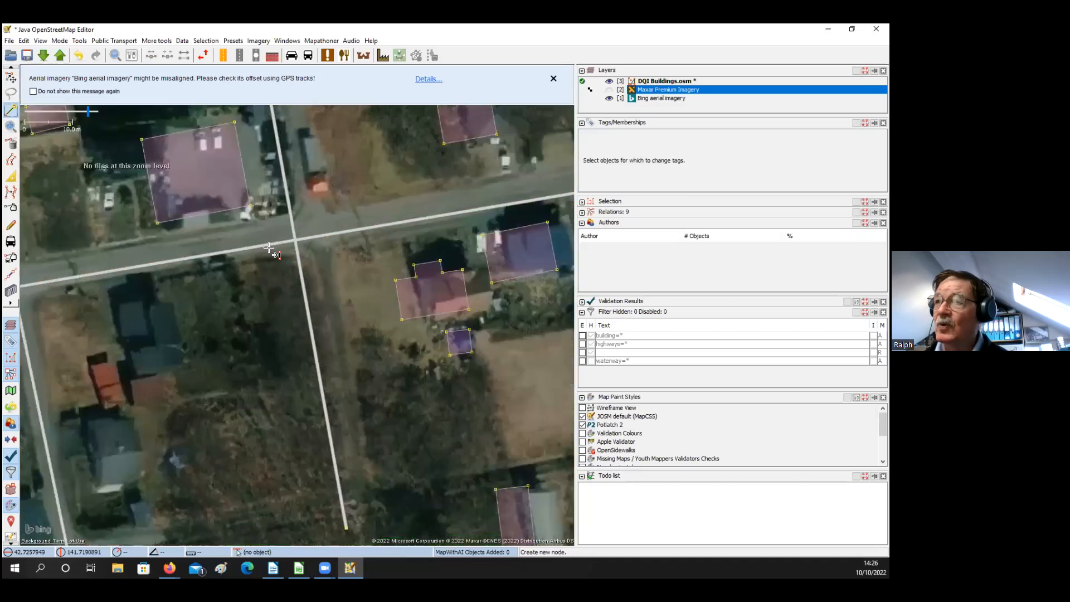
scroll(327, 270, up, 1)
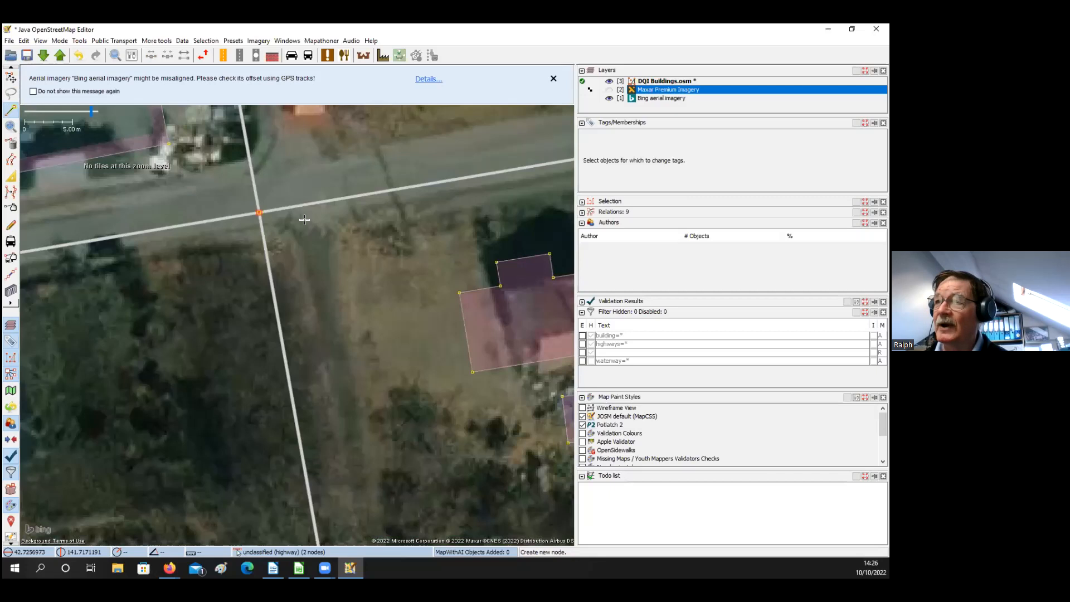
drag(98, 538, 332, 504)
key(s)
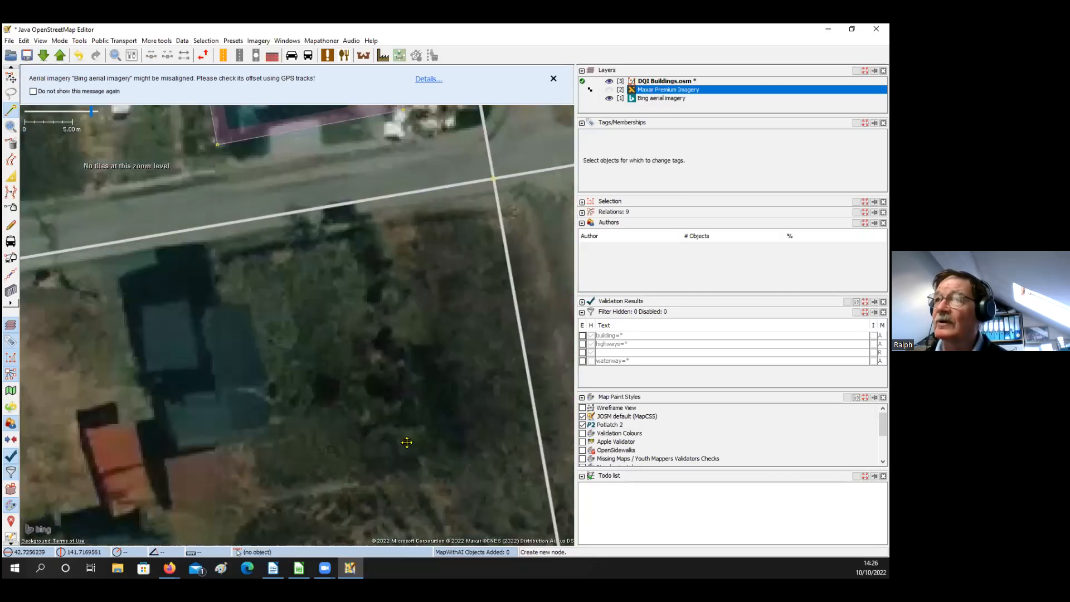
scroll(327, 482, down, 1)
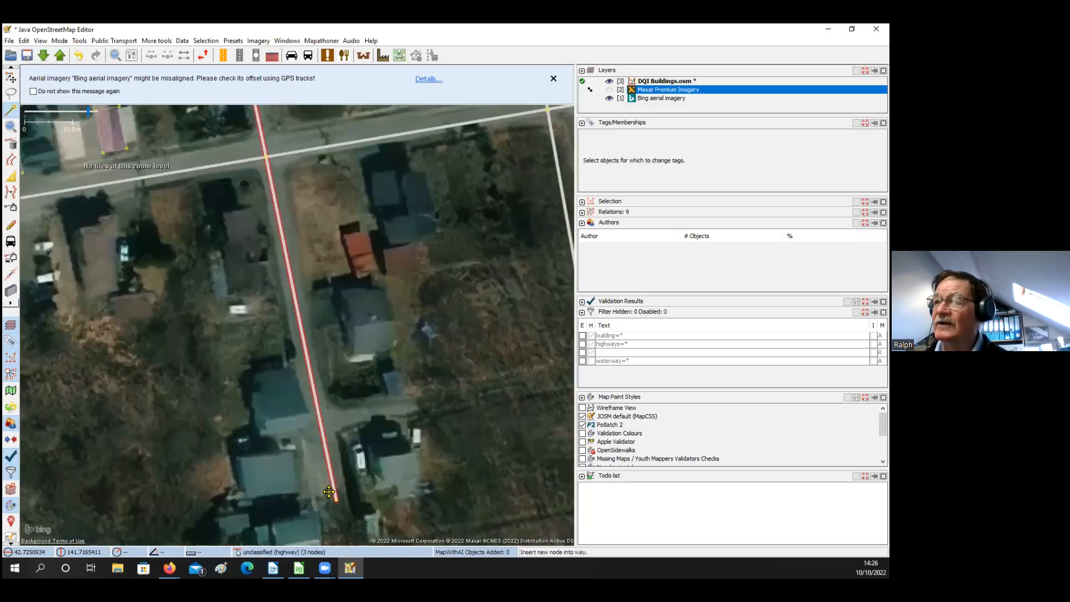
key(s)
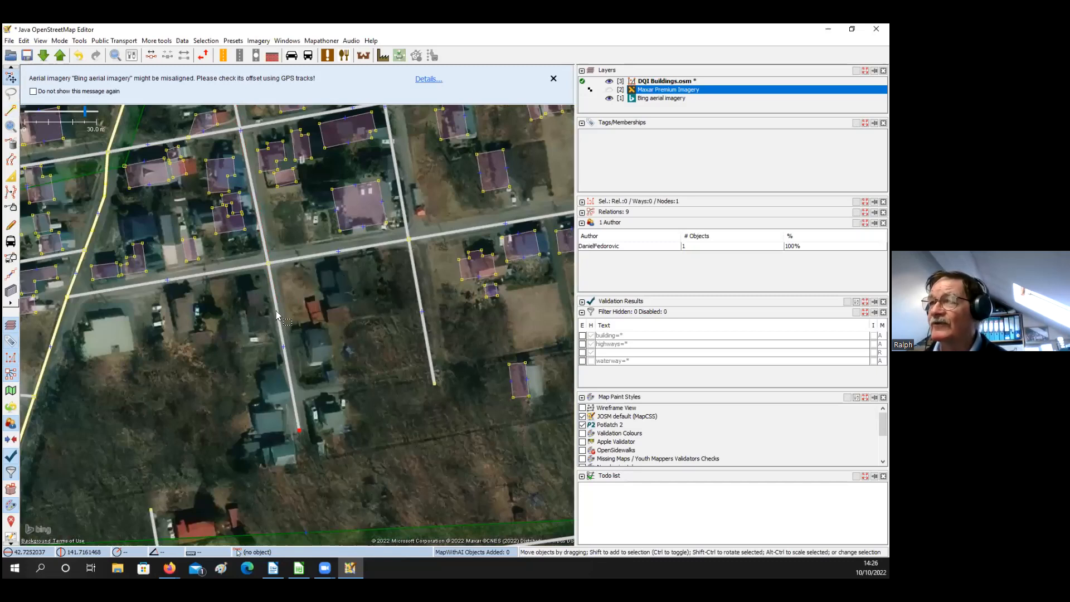
Move the tertiary road's junction node slightly east onto the intersection in the imagery, and select the road's nodes leading northwest
scroll(342, 316, down, 2)
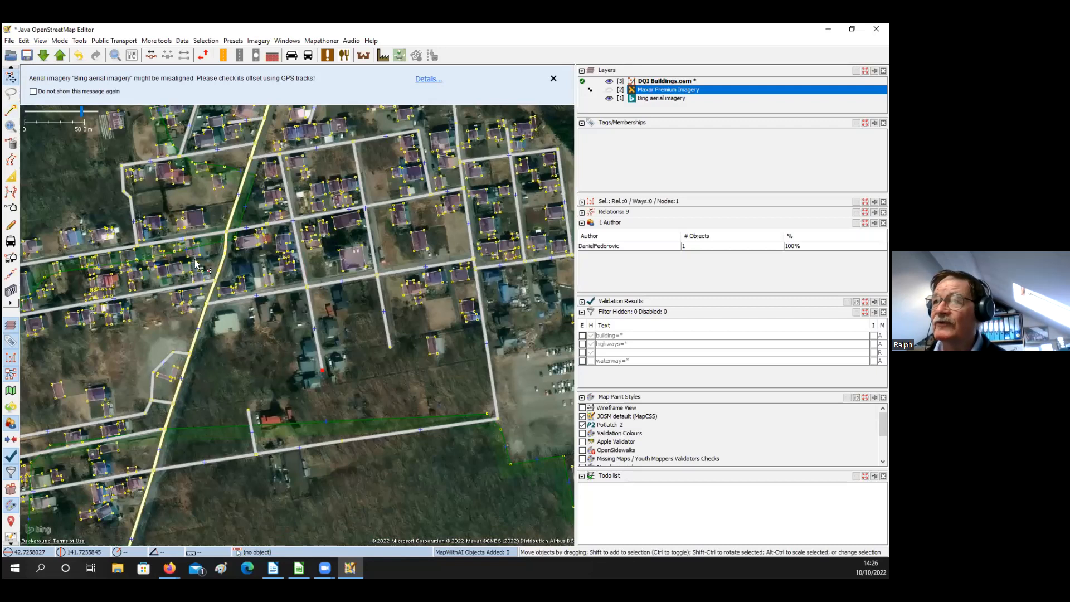
scroll(199, 272, down, 2)
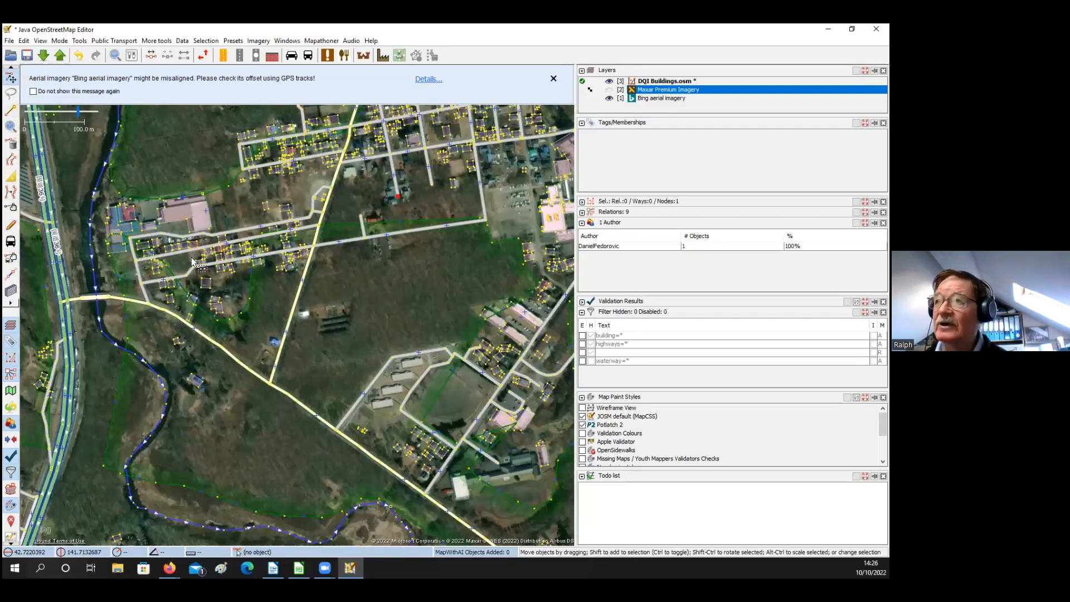
scroll(235, 300, up, 4)
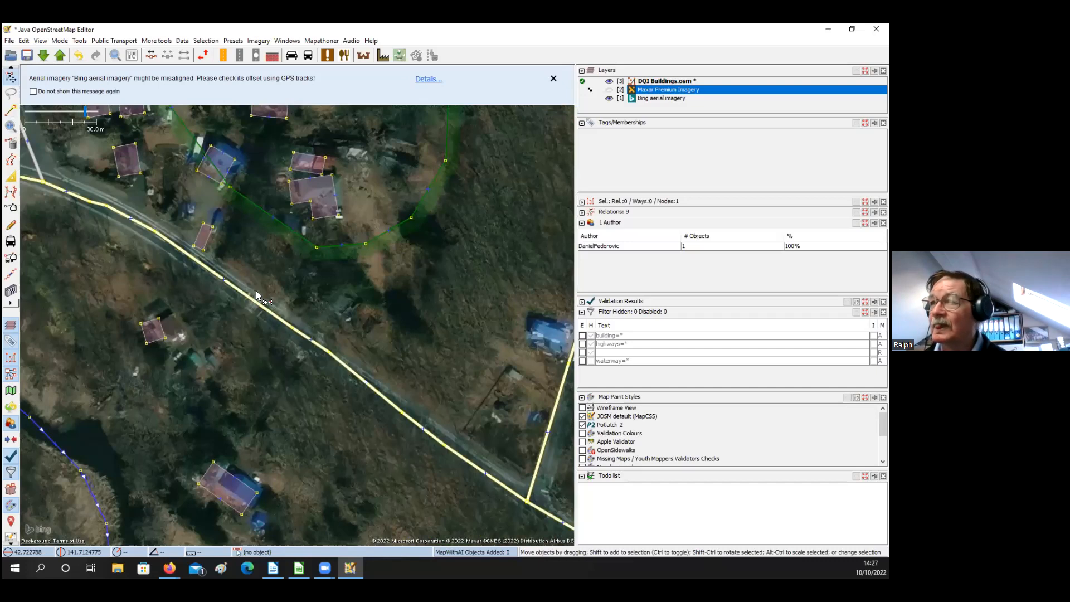
drag(257, 294, 297, 322)
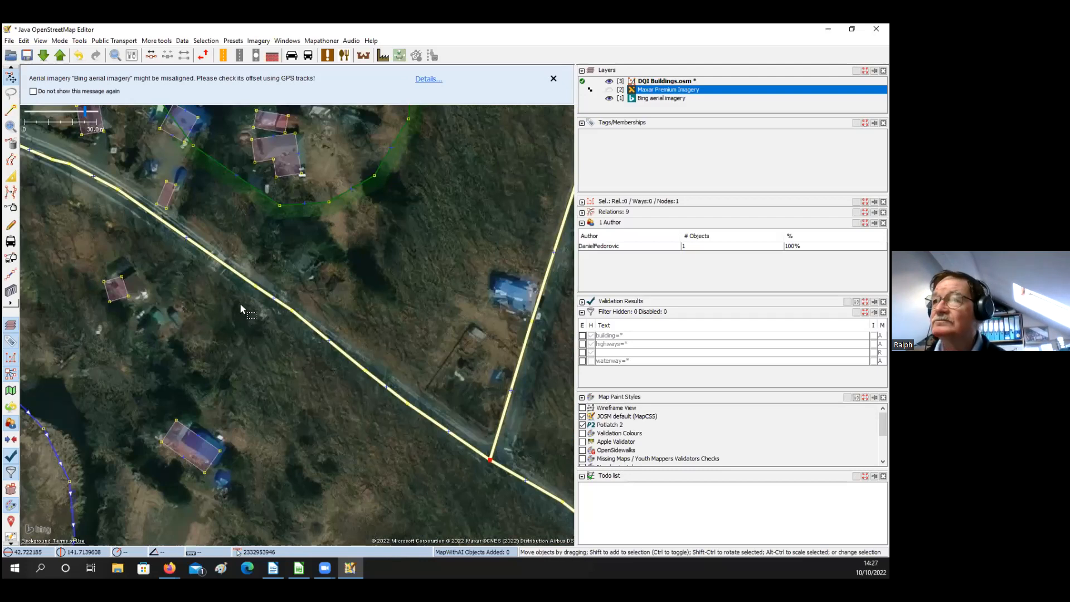
key(ctrl+z)
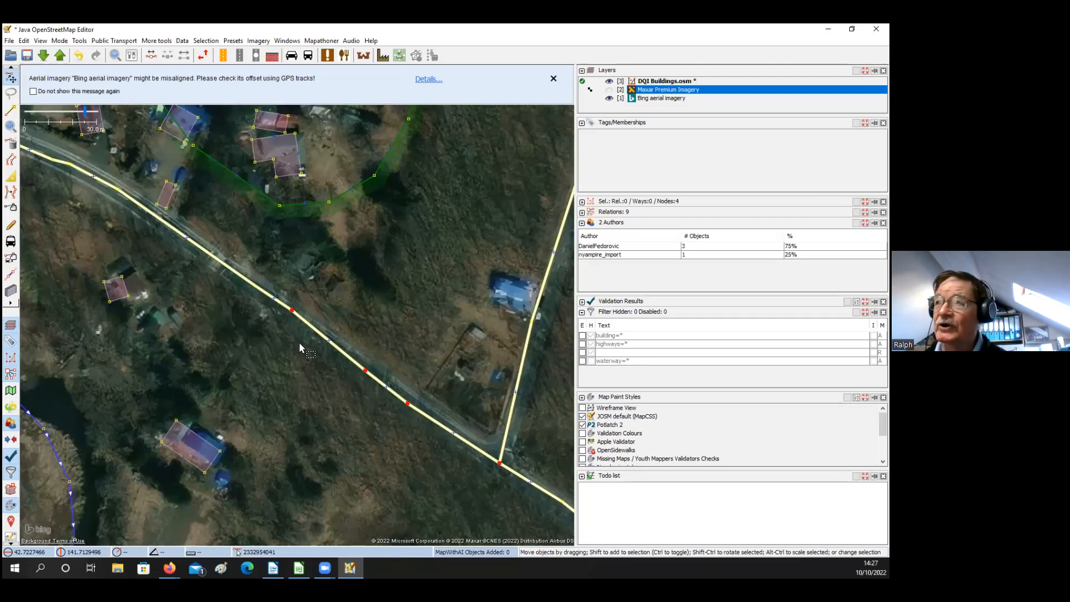
Try to align the tertiary road's selected nodes in a straight line, undo the alignment, and clear the selection
key(ctrl+z)
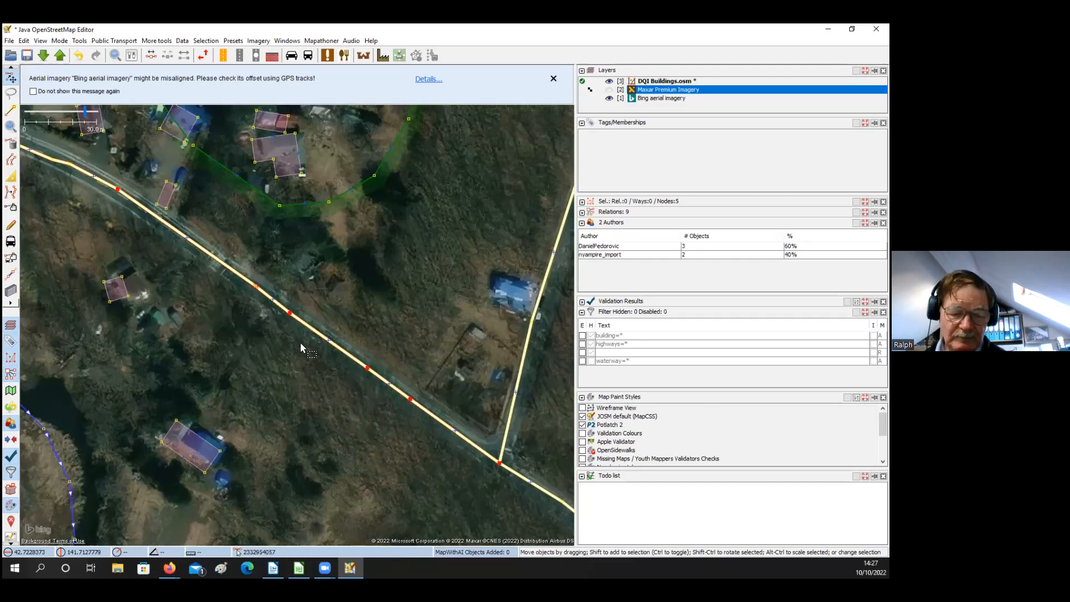
key(ctrl+z)
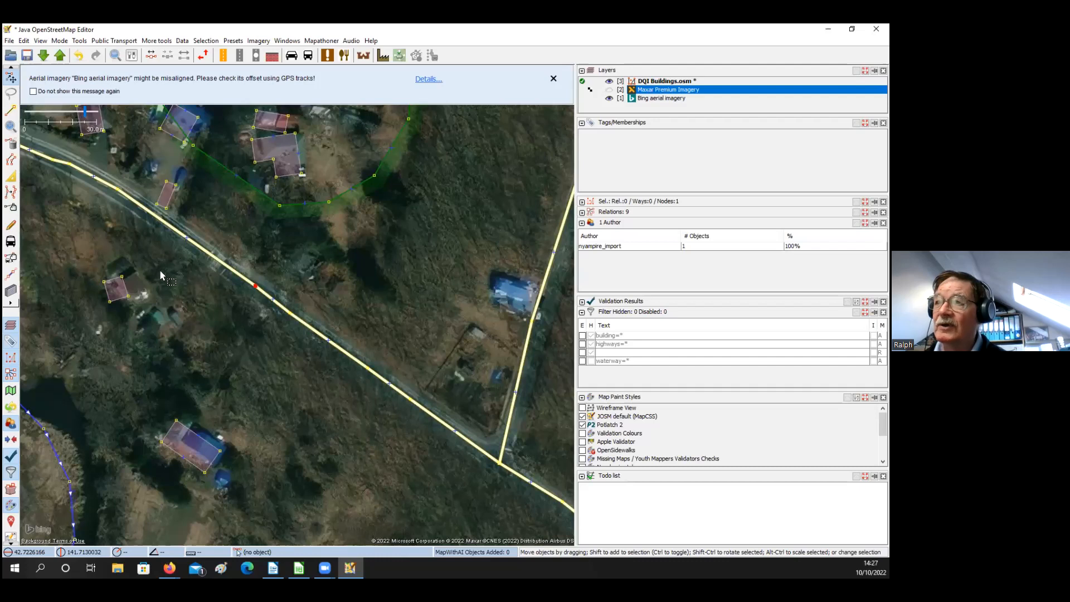
key(ctrl+z)
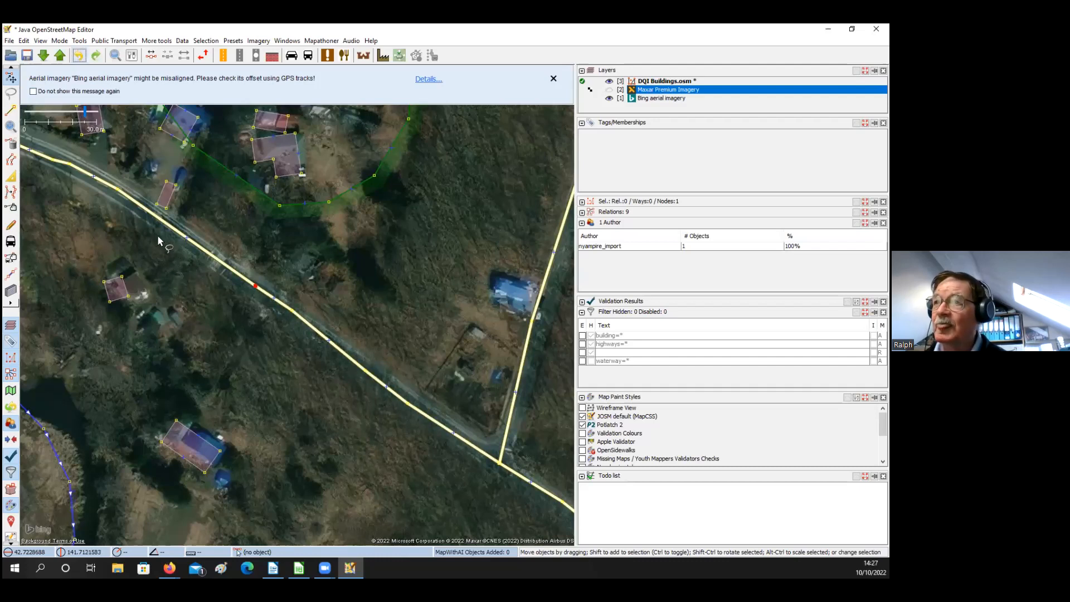
click(118, 210)
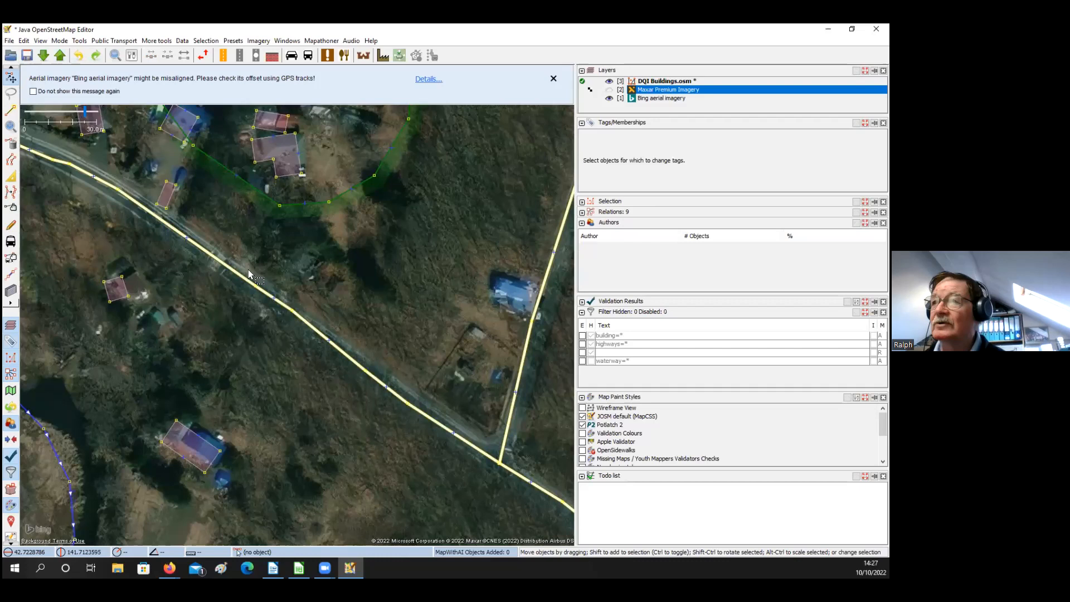
Lasso-select six nodes of the tertiary road northwest of and including the junction, and align them in a straight line
key(s)
drag(111, 184, 100, 206)
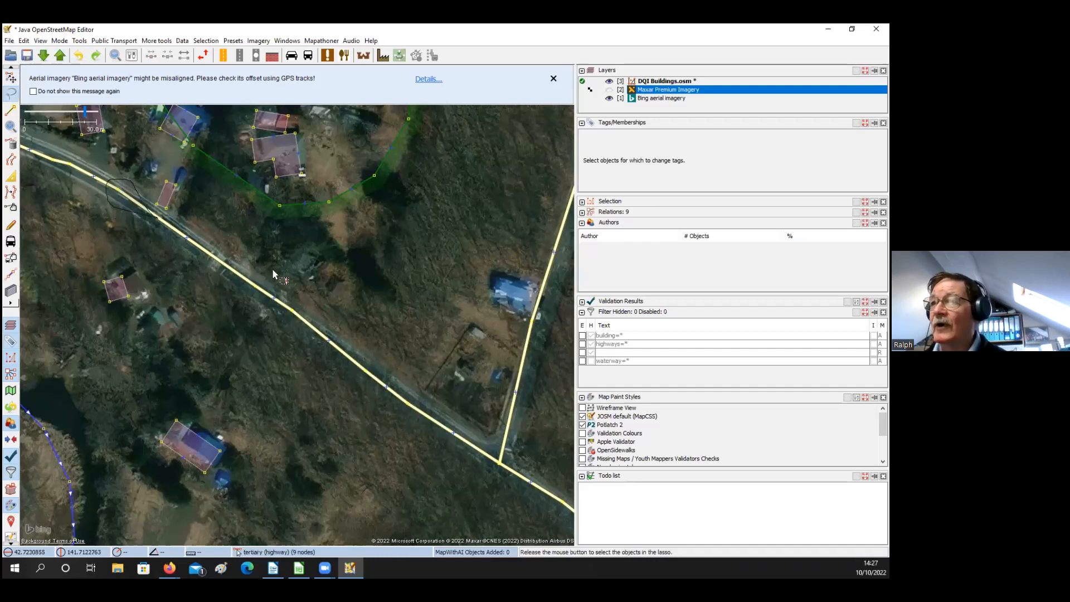
drag(169, 195, 167, 195)
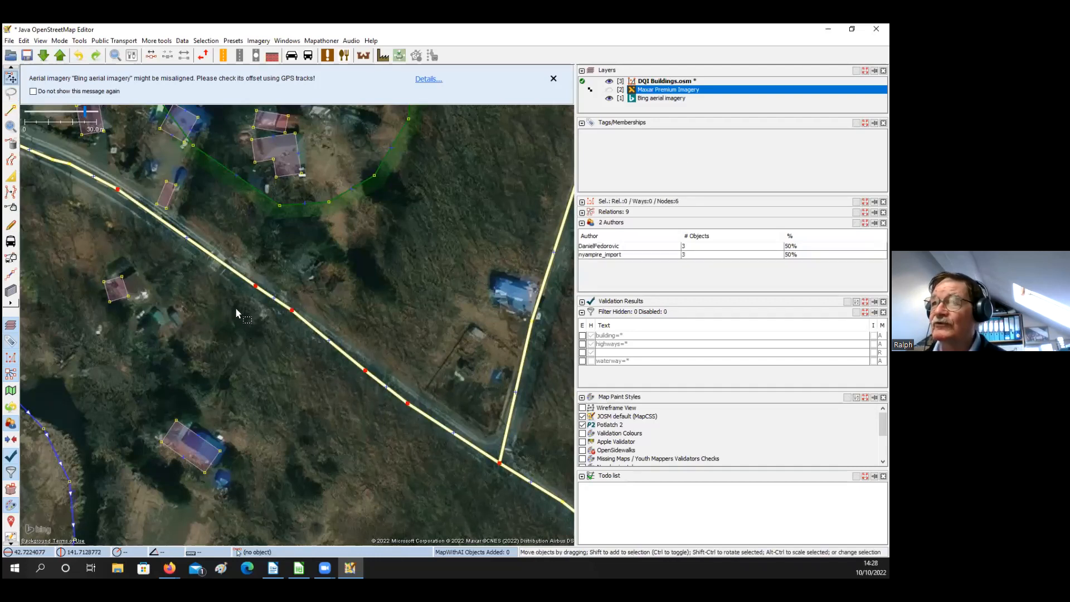
drag(204, 304, 214, 285)
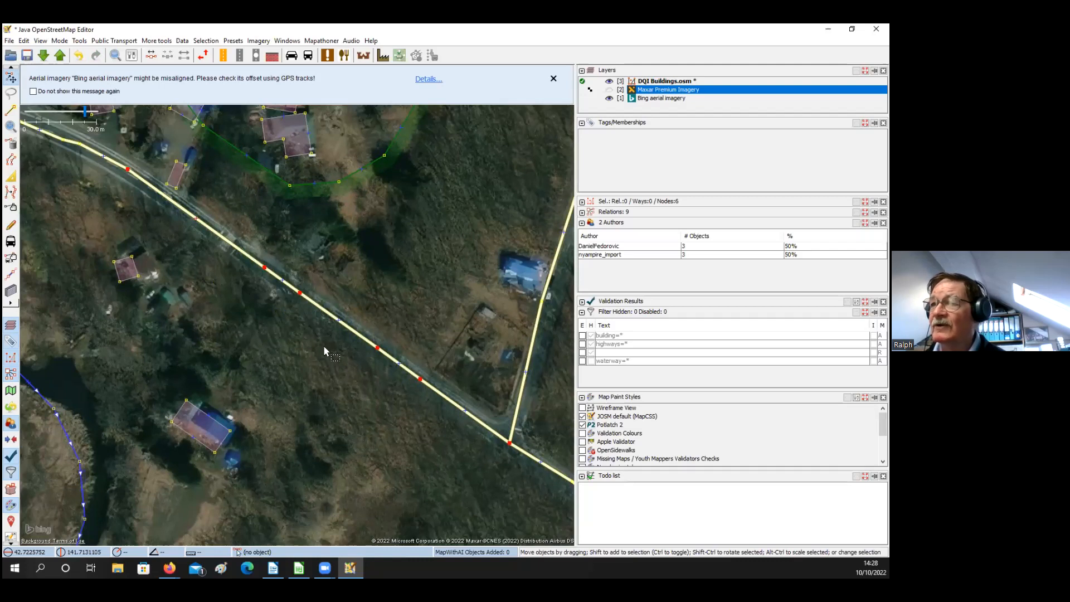
Shift the five tertiary road nodes around the river bridge together slightly north onto the road, and clear the selection
drag(171, 203, 323, 345)
click(215, 283)
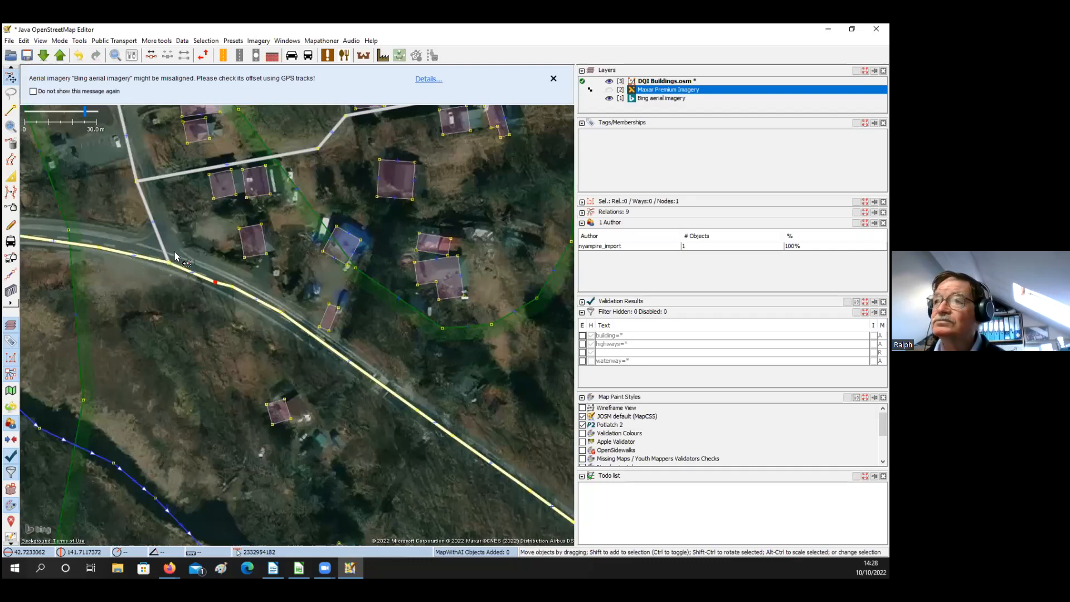
scroll(246, 247, down, 2)
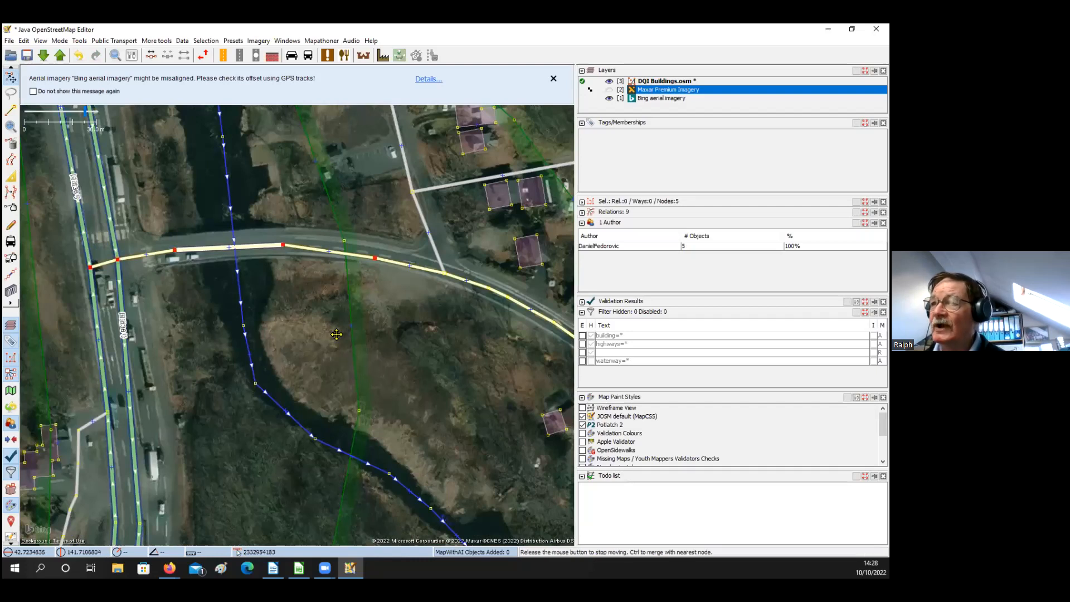
click(313, 311)
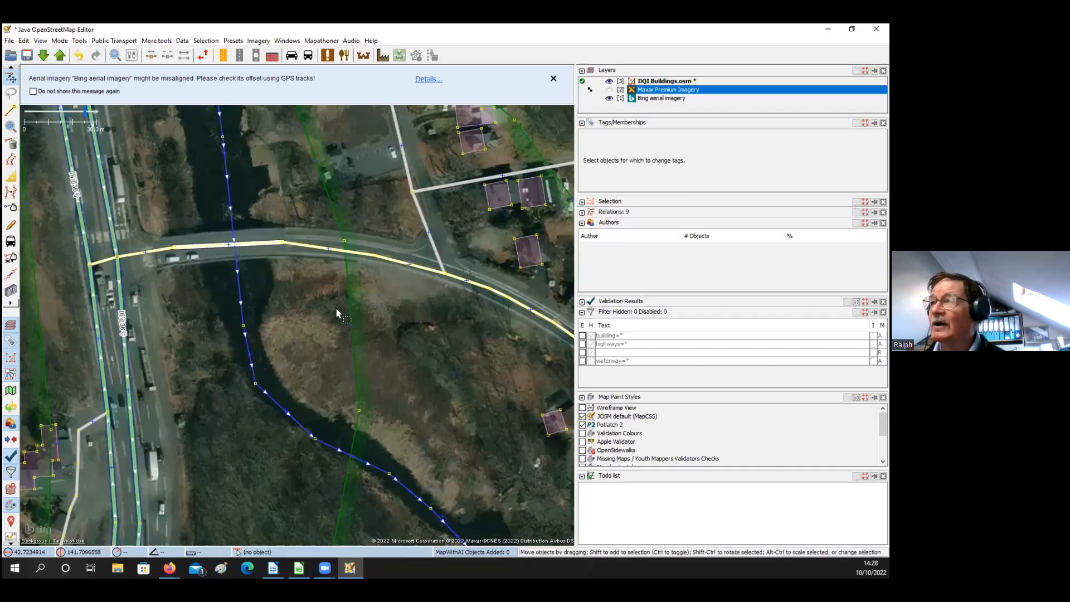
Trace the northernmost of the four parallel long buildings as a rectangle about 34 m long, and extrude two small extensions from its north side
drag(402, 339, 351, 324)
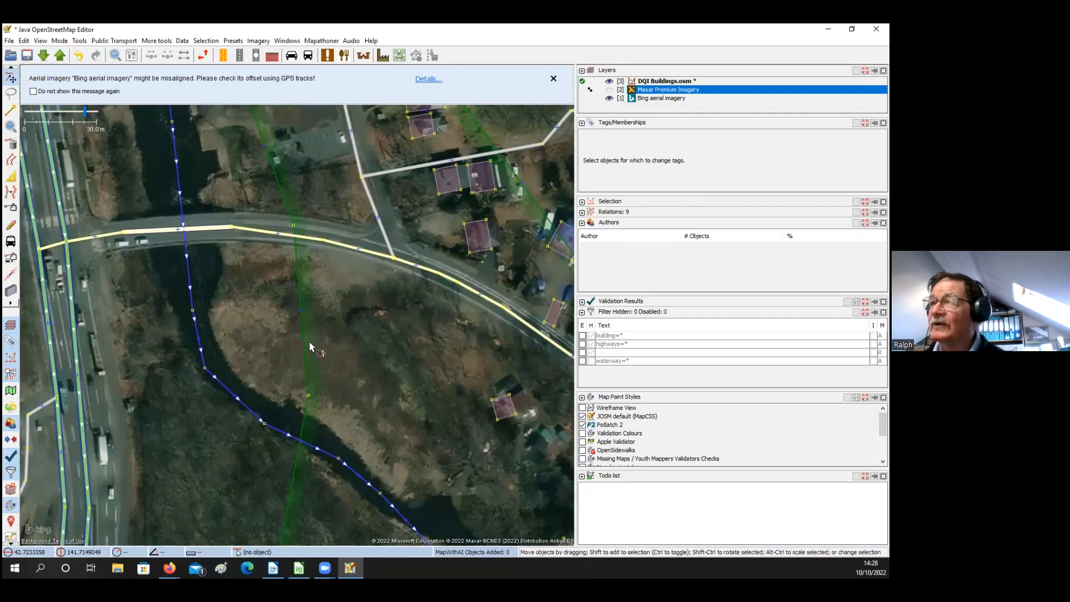
drag(295, 288, 210, 278)
scroll(356, 352, down, 3)
drag(286, 321, 222, 298)
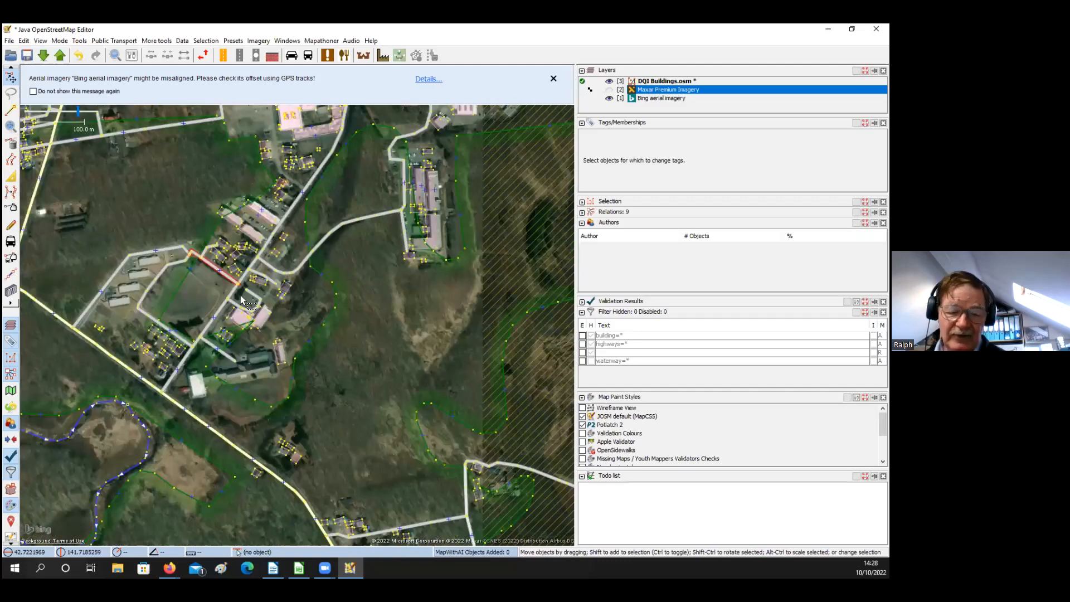
scroll(242, 300, up, 6)
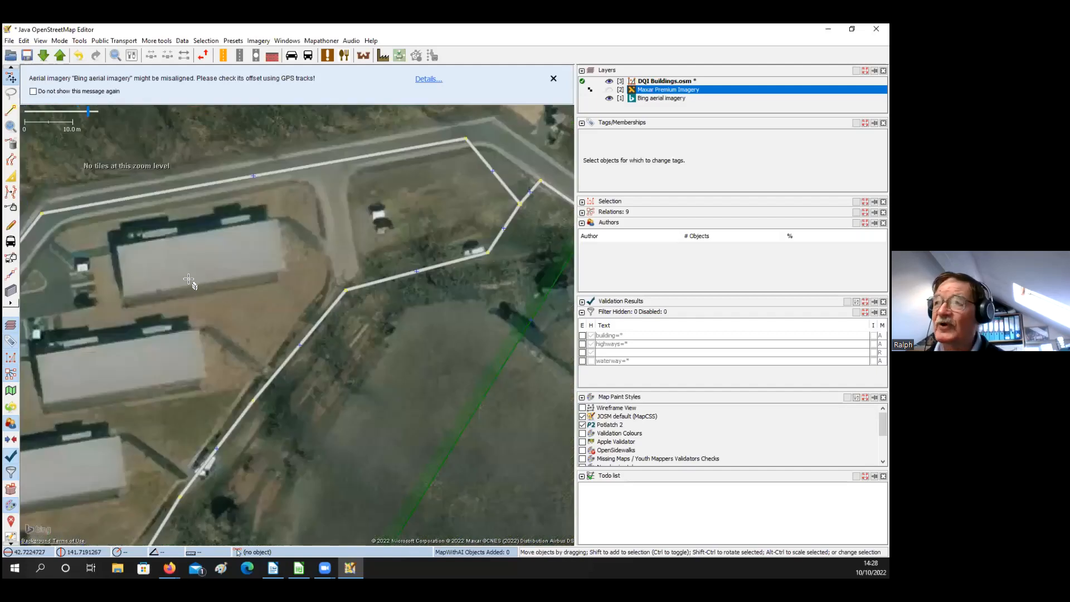
drag(189, 284, 255, 272)
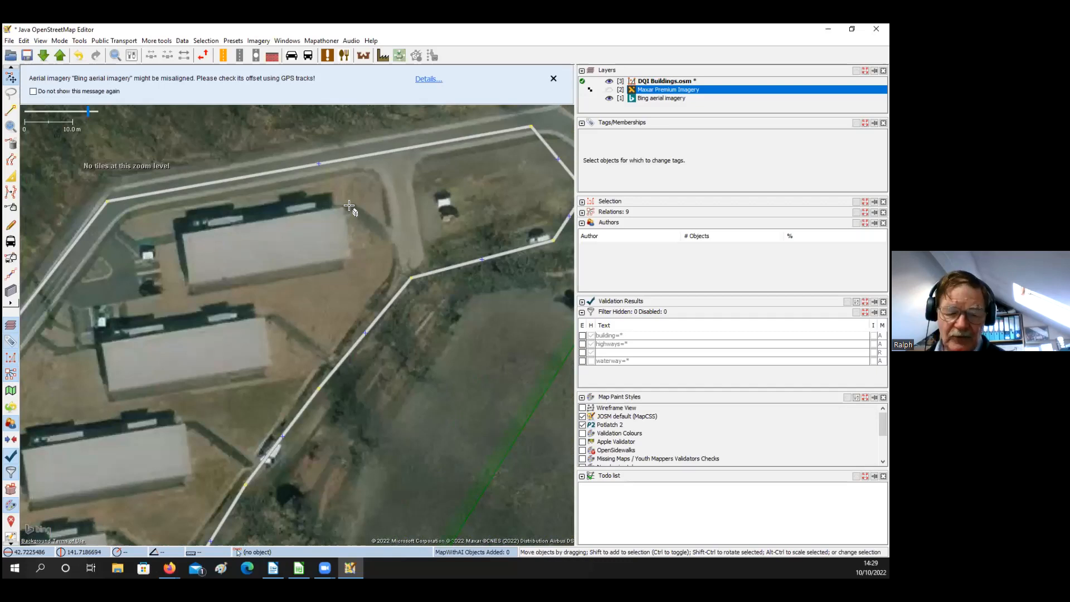
key(b)
drag(190, 284, 351, 258)
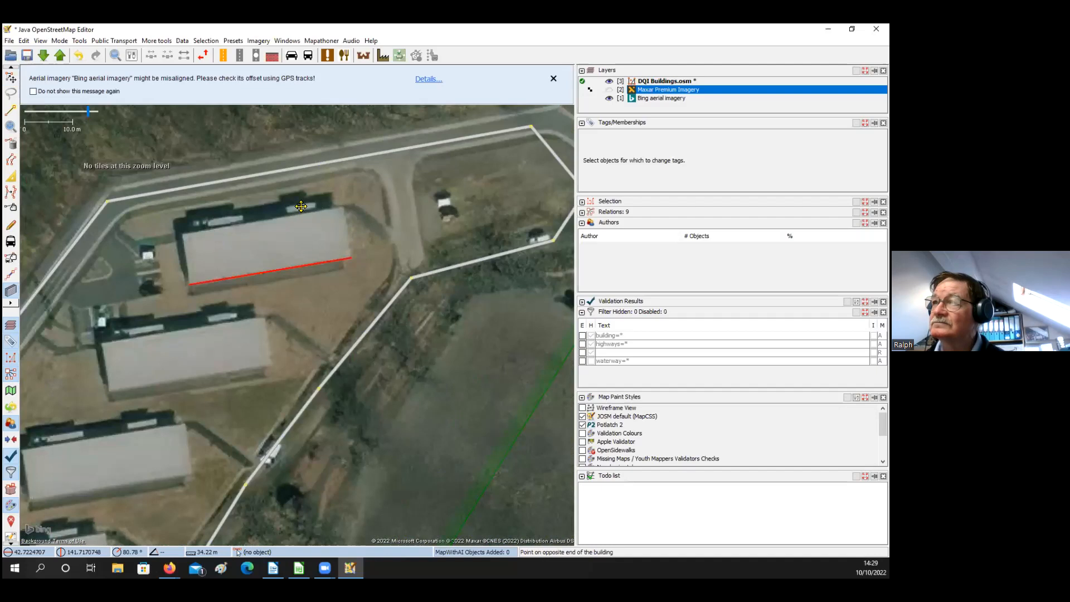
click(230, 223)
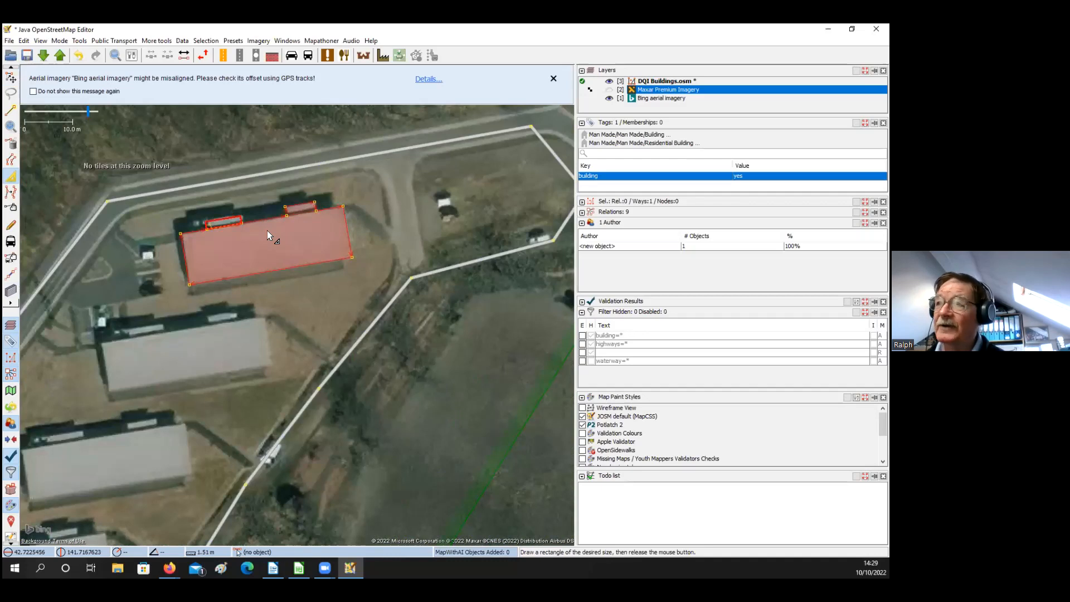
drag(267, 230, 267, 230)
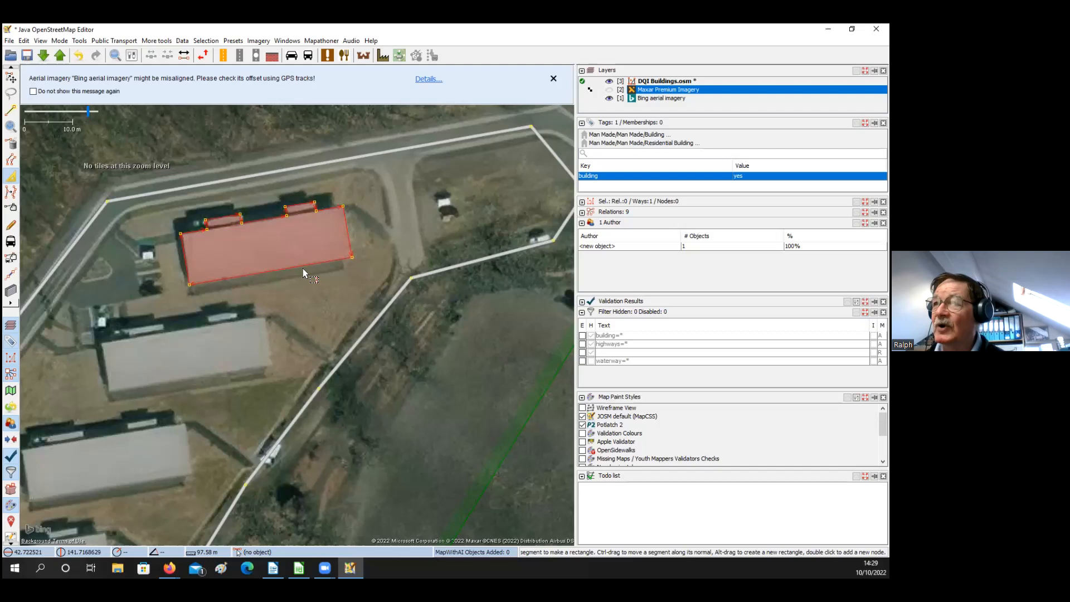
key(s)
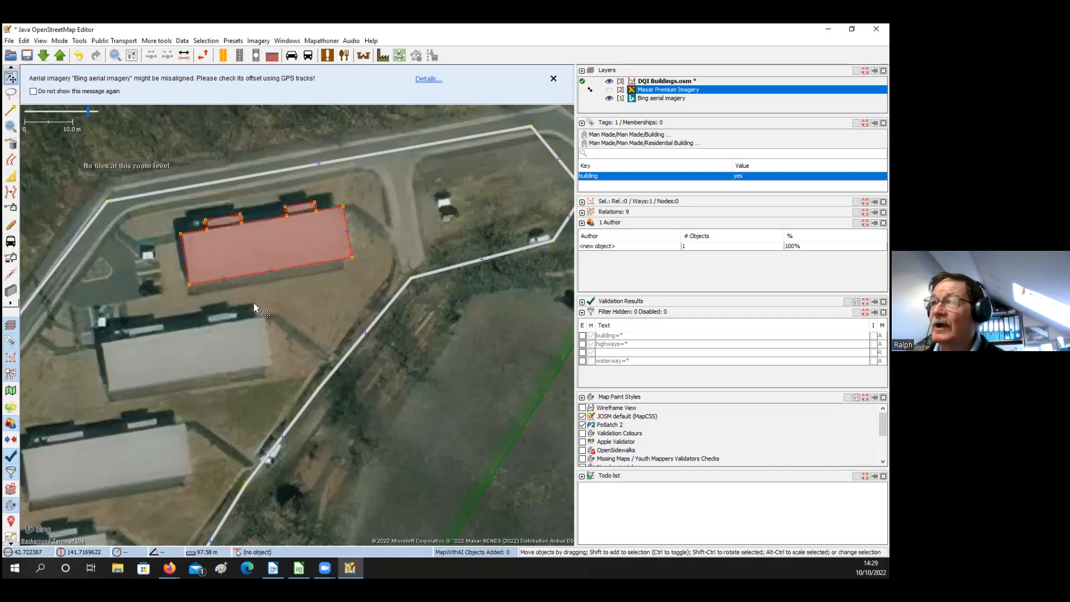
Duplicate the traced building with its two extensions onto the second long building to the southwest, and shift the copy slightly northeast to fit
drag(182, 354, 226, 306)
click(226, 306)
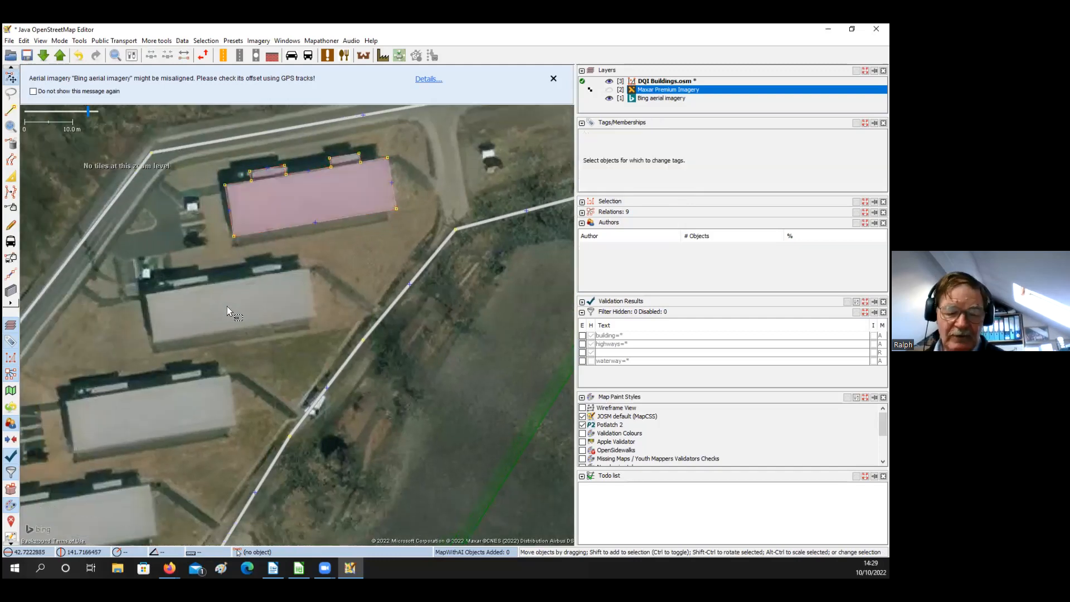
key(ctrl+v)
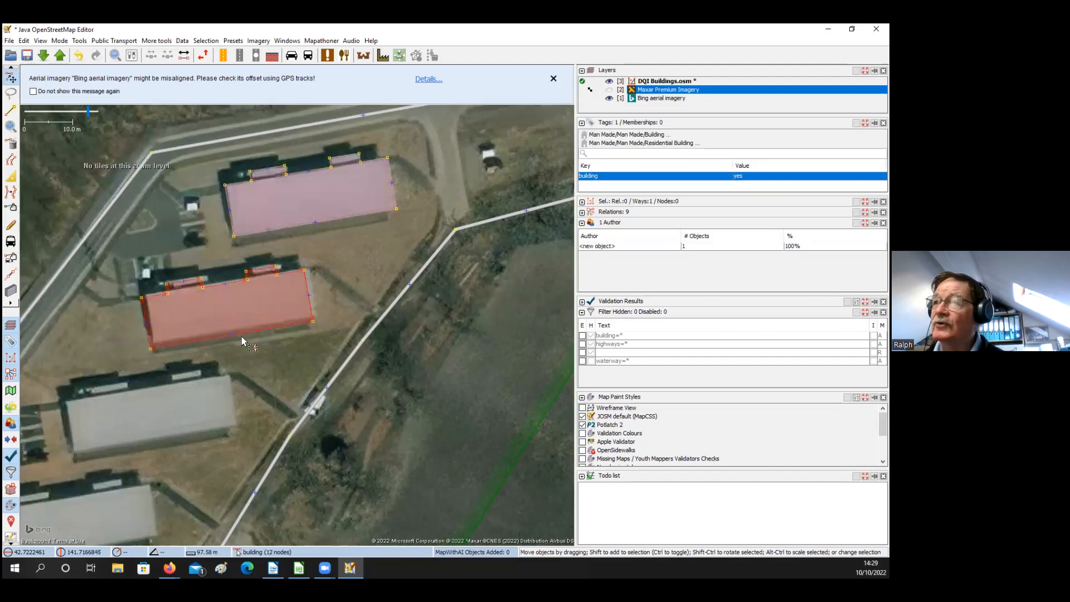
drag(242, 332, 249, 328)
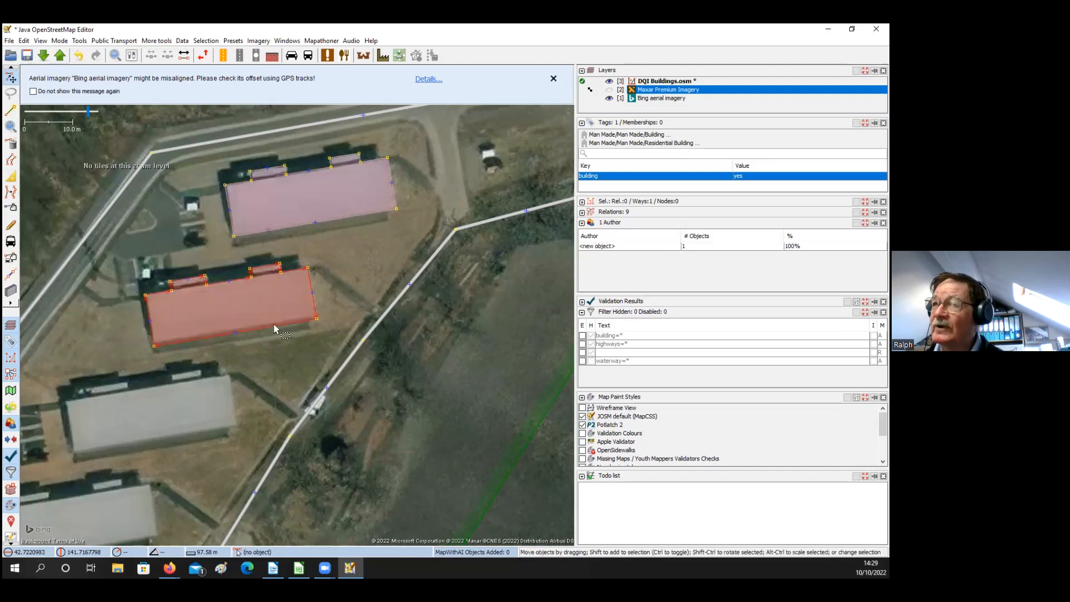
Paste another copy onto the third long building, undo the accidental node move, and shift the whole outline slightly west to fit the imagery
key(ctrl+Left)
key(ctrl+Down)
click(274, 353)
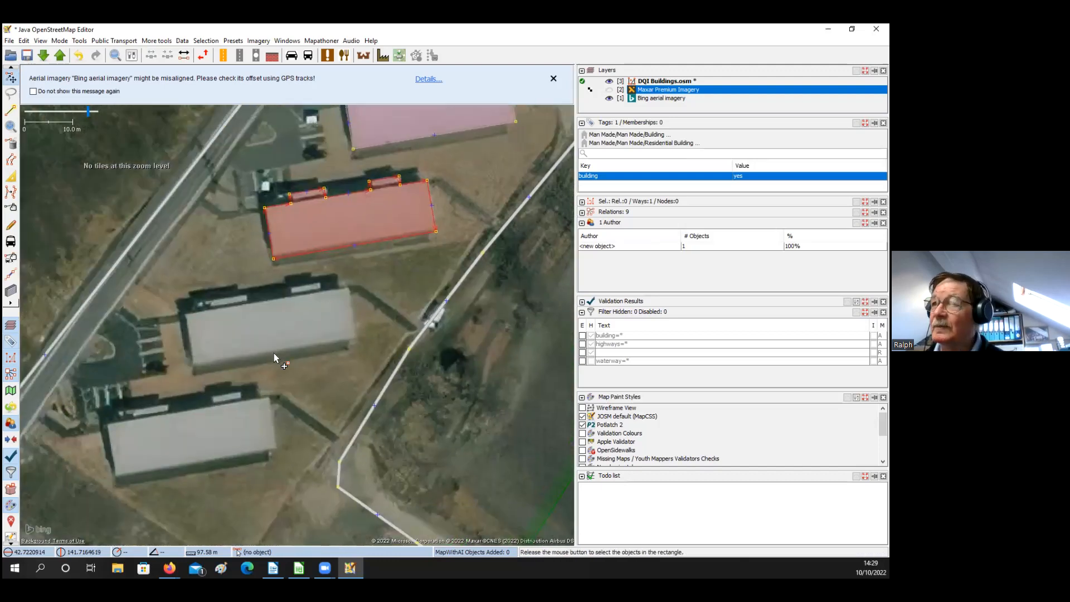
key(ctrl+v)
drag(274, 353, 271, 353)
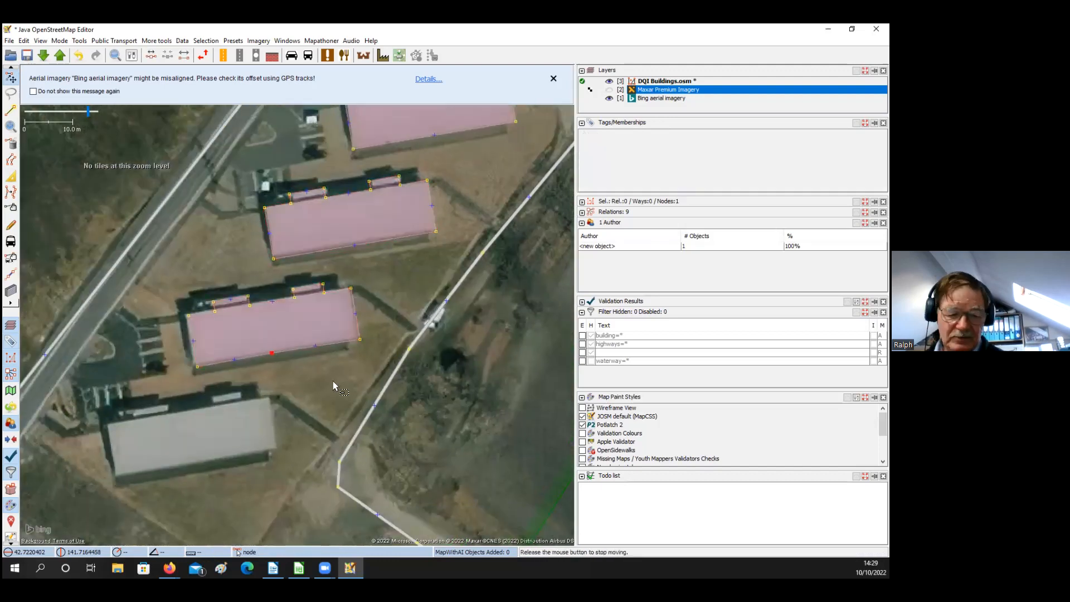
key(ctrl+z)
drag(303, 348, 300, 347)
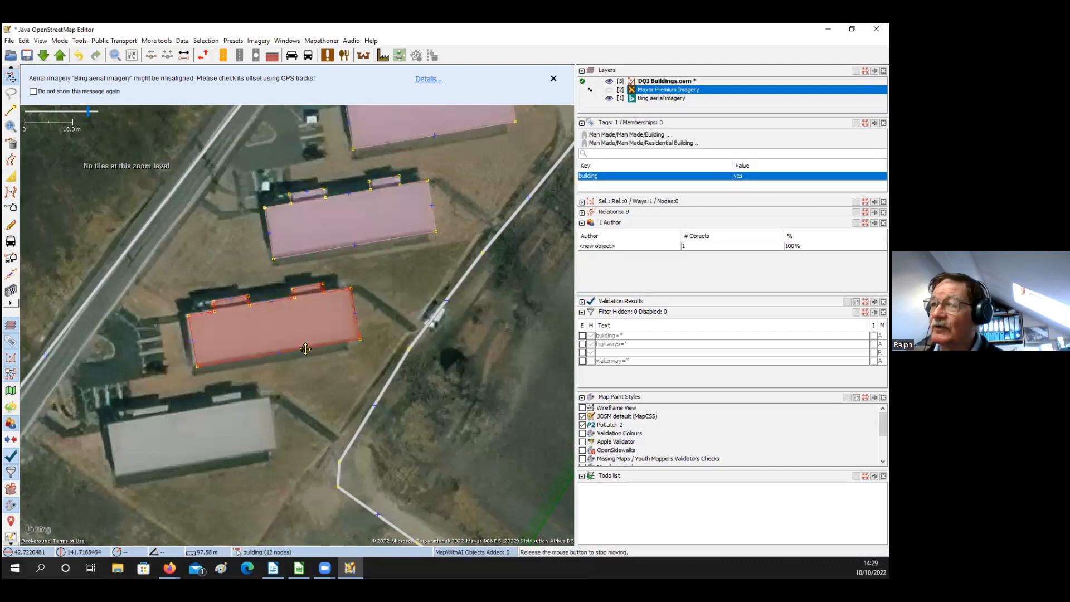
Paste a copy of the building outline onto the fourth, southernmost long building, fit it to the roof, and clear the selection
click(193, 437)
key(ctrl+v)
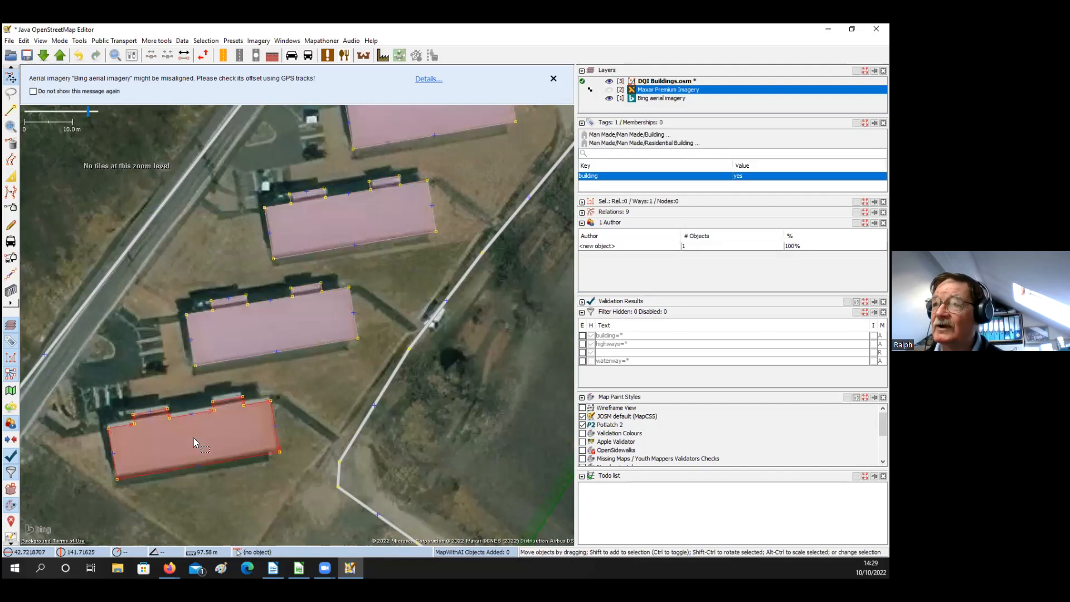
drag(215, 459, 304, 421)
click(216, 467)
Select all four long buildings, shift them together slightly south from the roofs onto their ground footprints, and clear the selection
drag(343, 375, 390, 307)
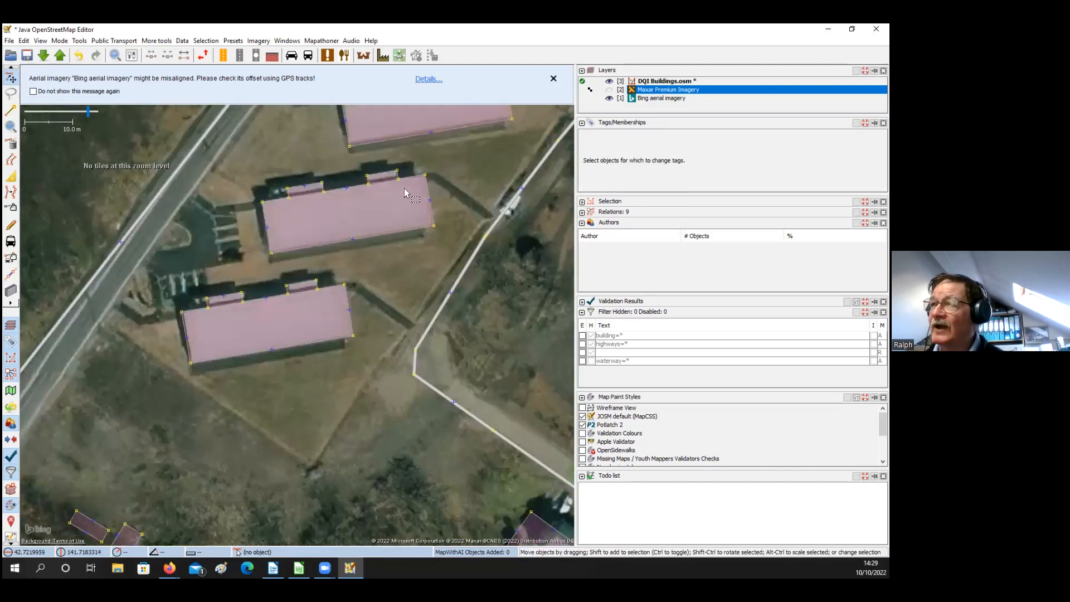
drag(414, 139, 407, 175)
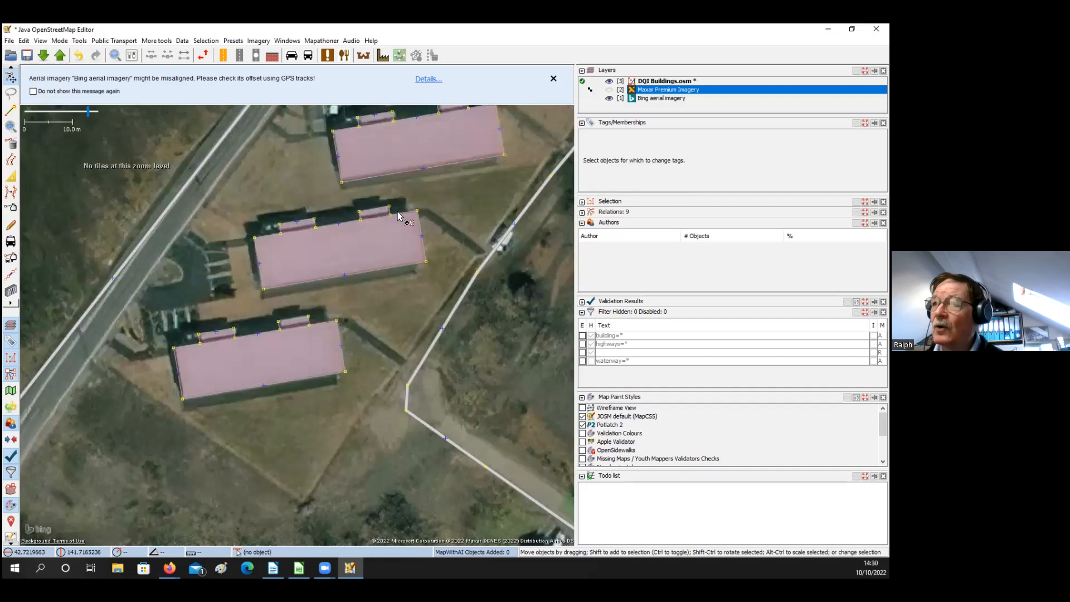
drag(363, 319, 331, 376)
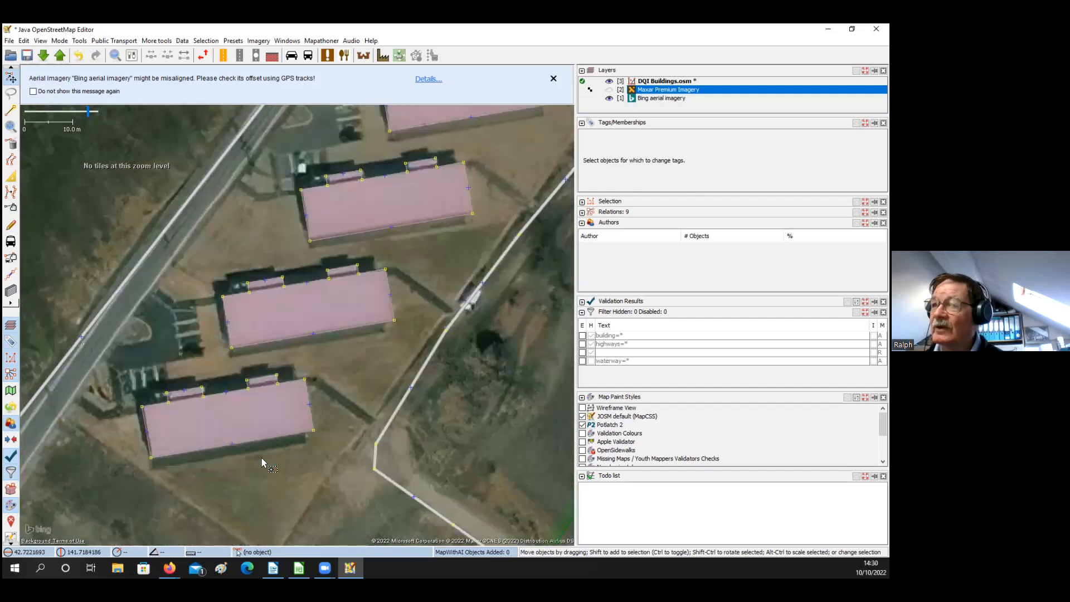
drag(286, 439, 229, 294)
shift+click(244, 495)
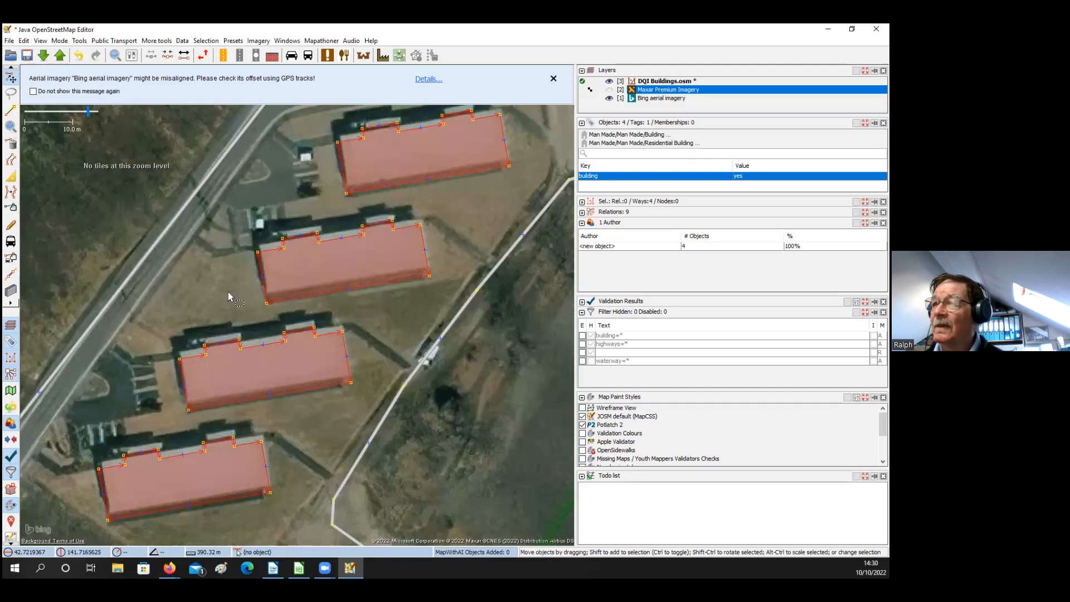
click(229, 305)
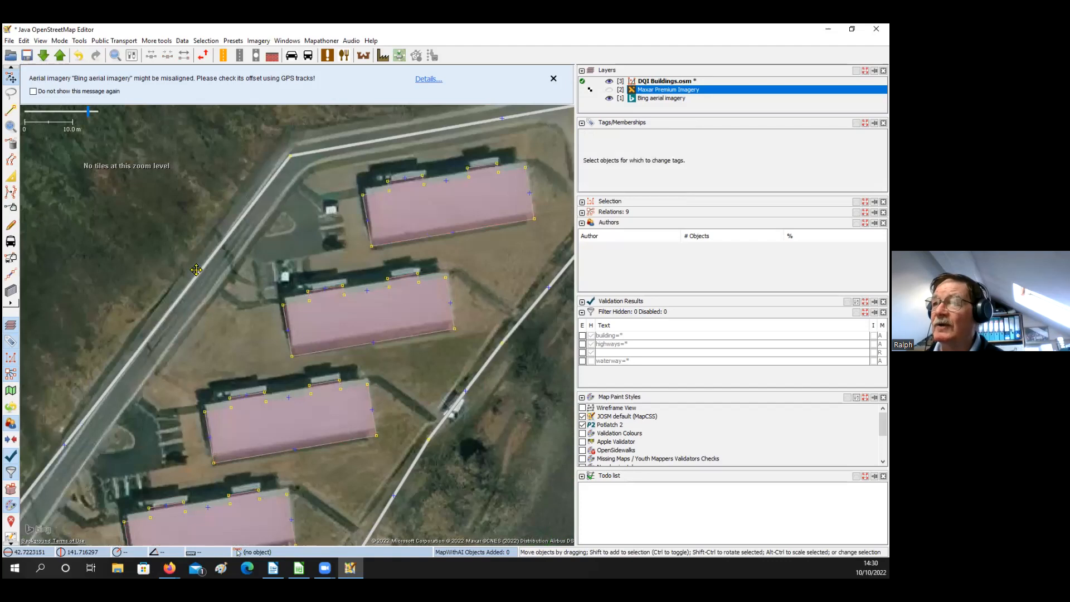
Delete the nodes of the green area's boundary that cut across the large building complex and the sports field southeast of the houses
scroll(218, 296, down, 3)
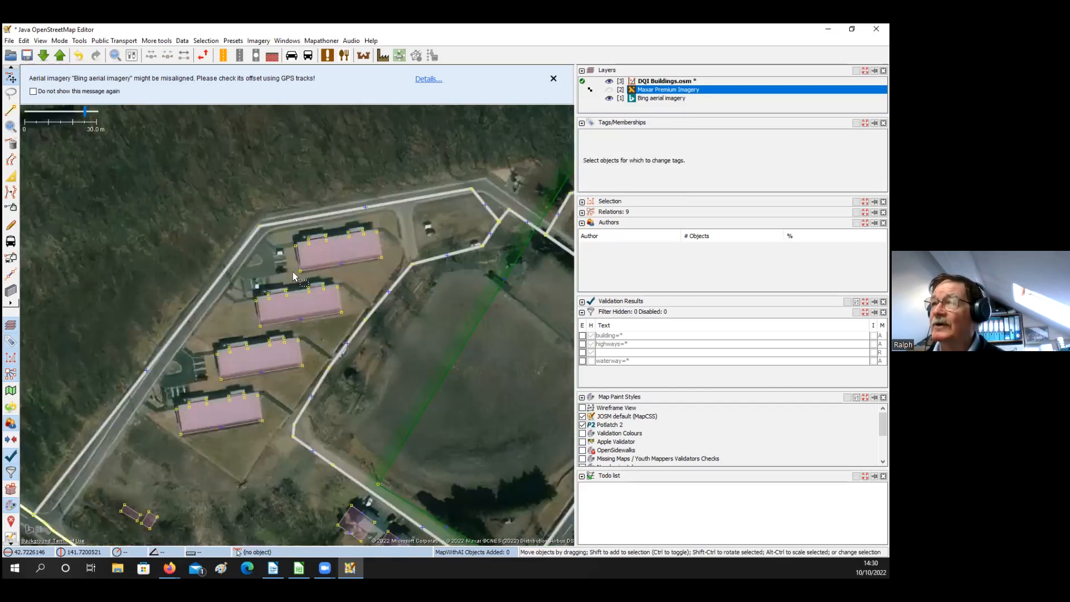
drag(366, 518, 288, 311)
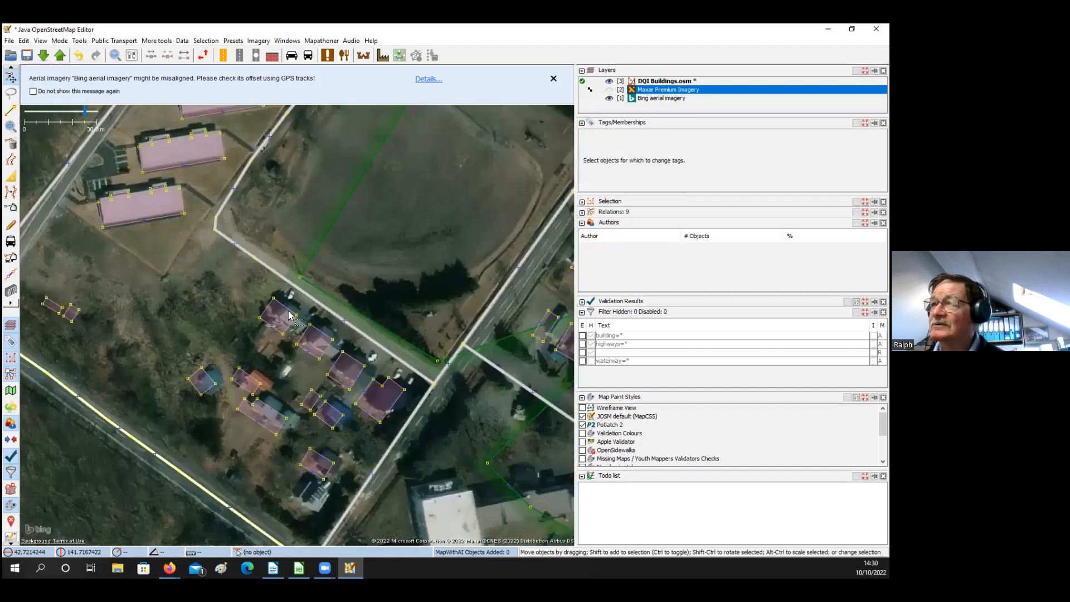
drag(500, 406, 423, 280)
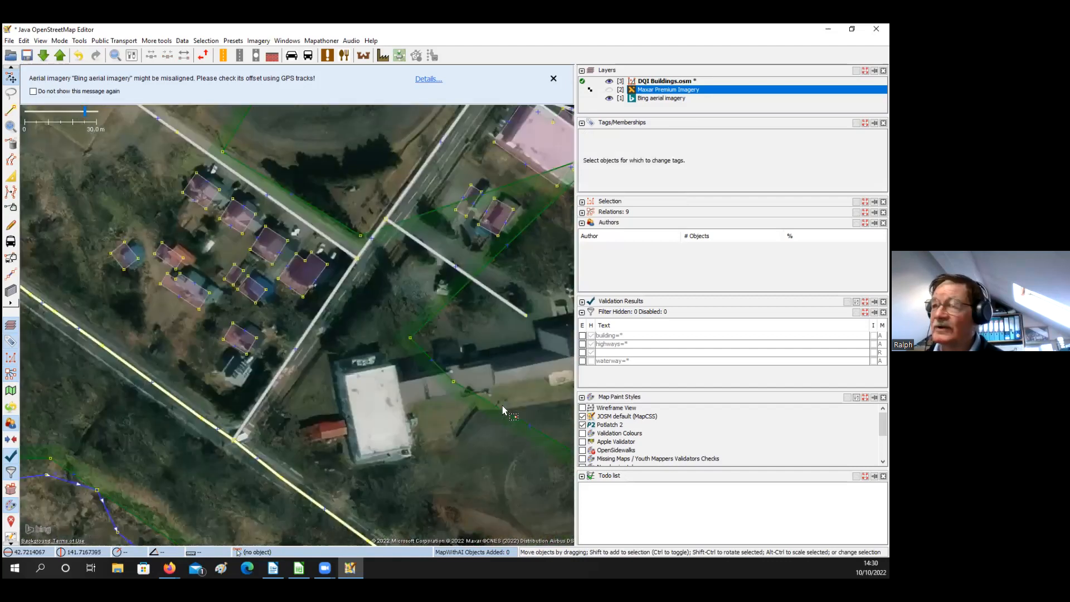
drag(439, 379, 273, 287)
click(241, 252)
shift+click(438, 379)
shift+click(286, 290)
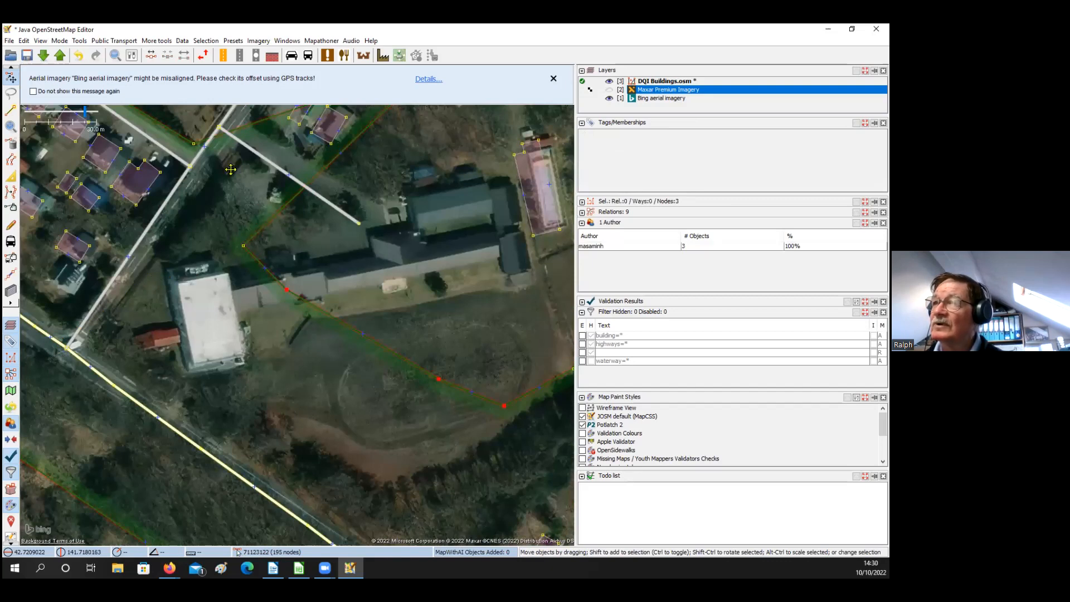
key(Delete)
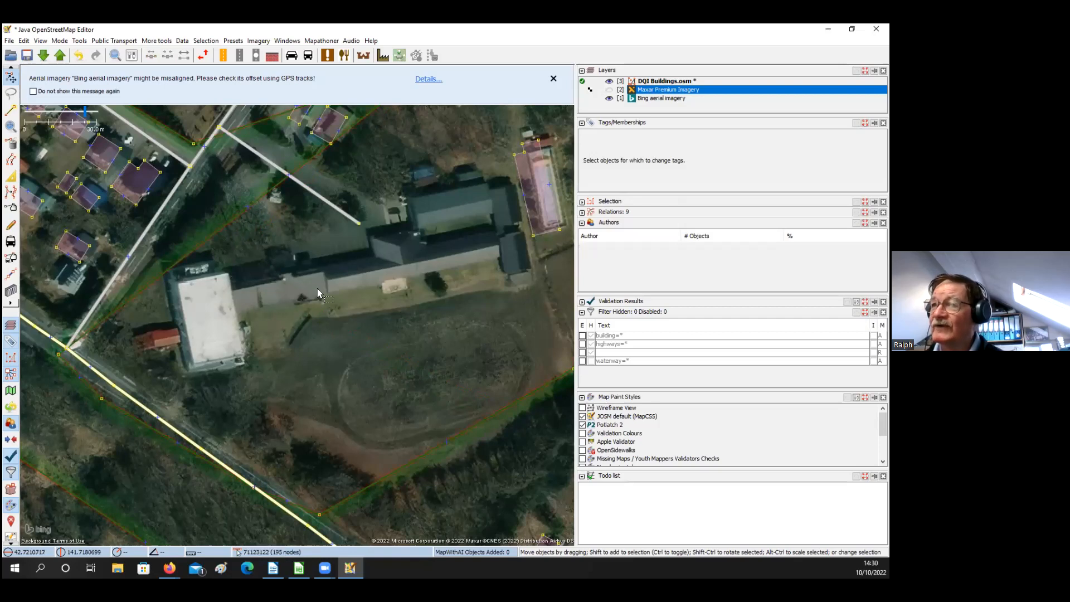
Outline the dark triangular northern roof face of the complex's central gabled section as a closed way
scroll(333, 286, up, 1)
scroll(329, 286, up, 2)
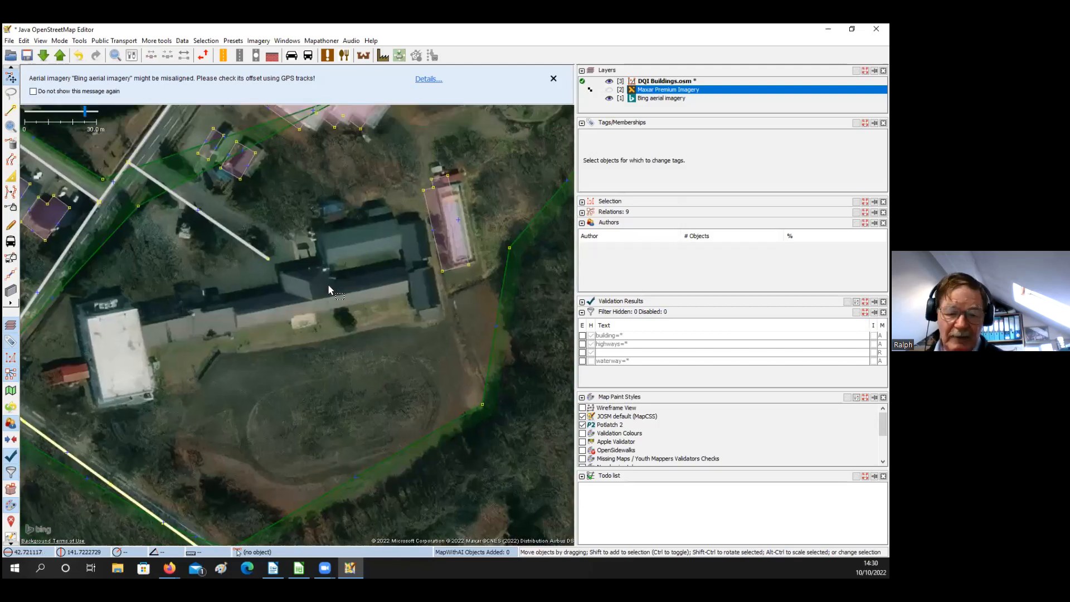
scroll(336, 283, up, 2)
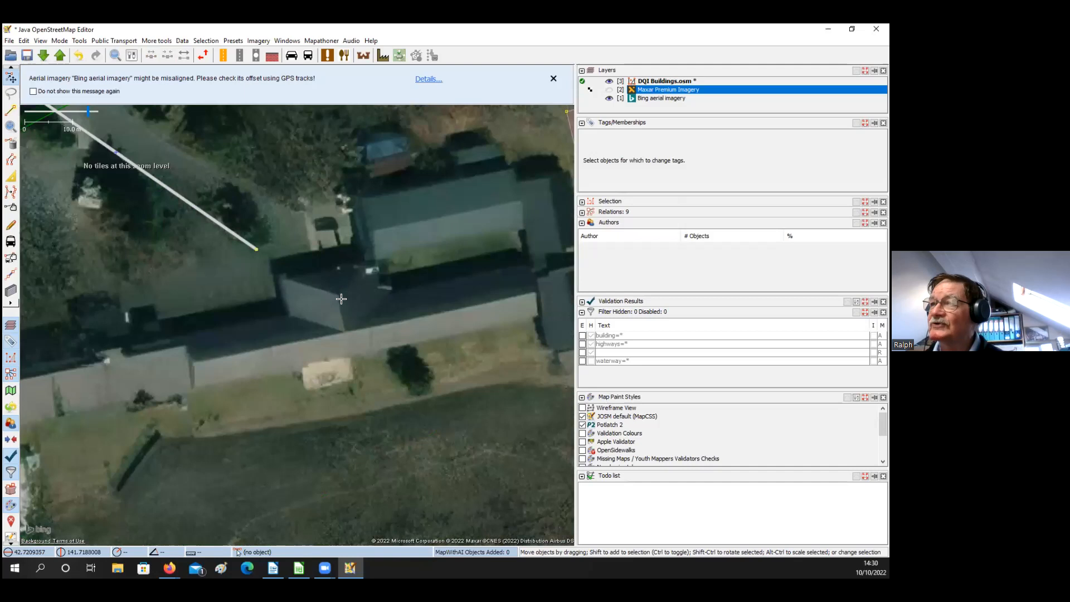
key(a)
click(281, 278)
click(339, 297)
click(376, 265)
click(282, 278)
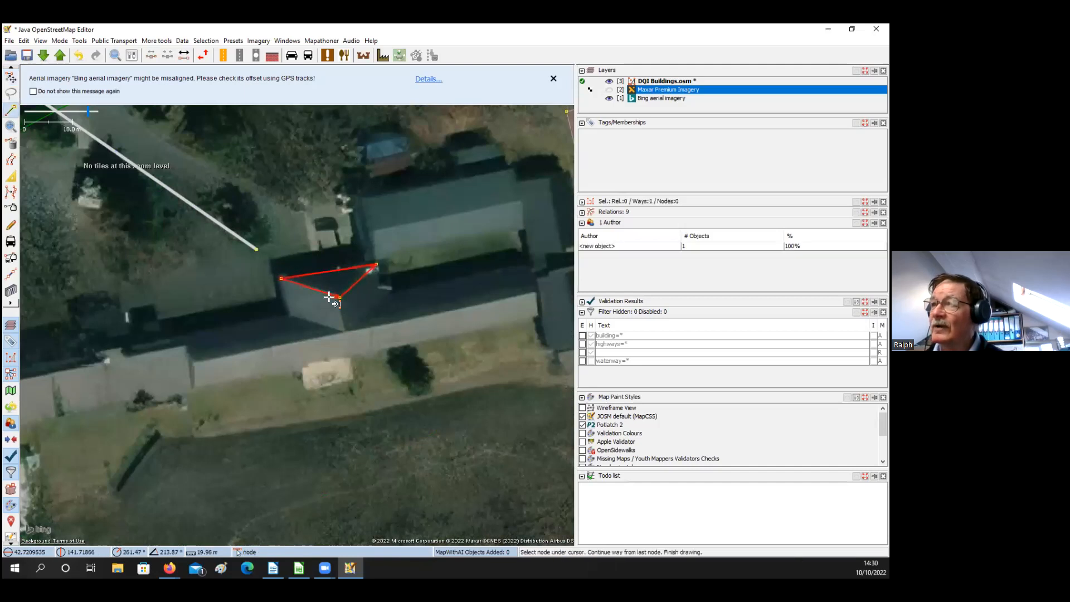
Trace the western and eastern roof faces of the central section as ways joined to the triangle's nodes, and finish drawing
click(346, 329)
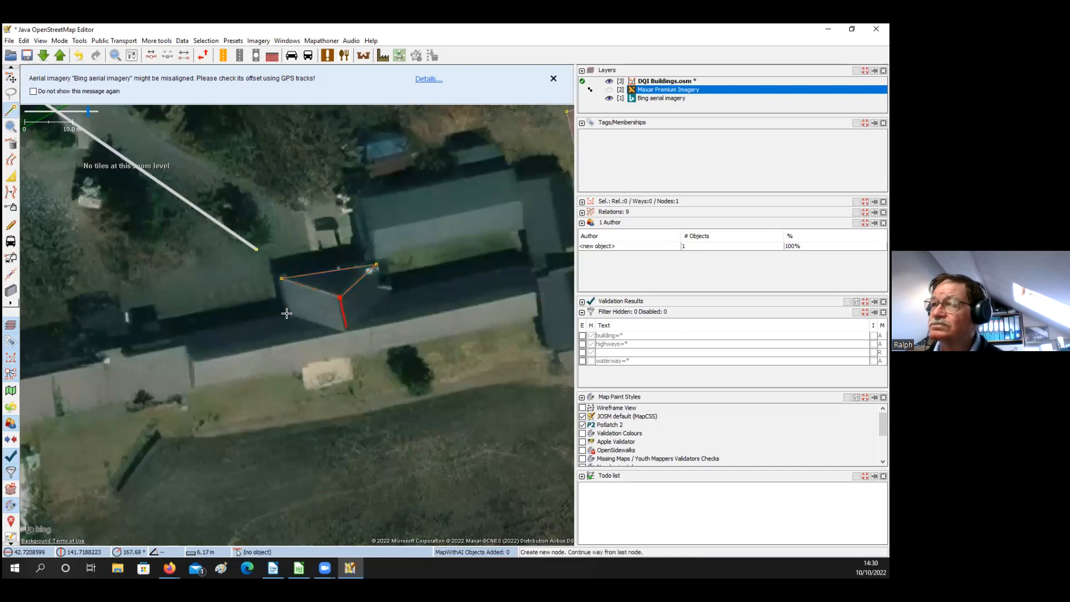
click(282, 279)
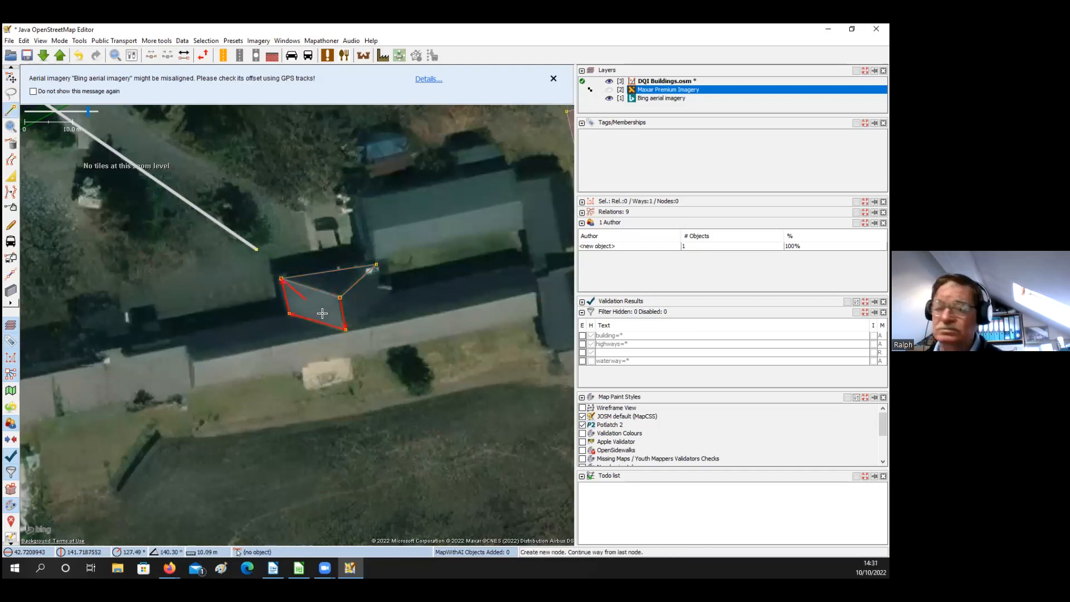
click(346, 329)
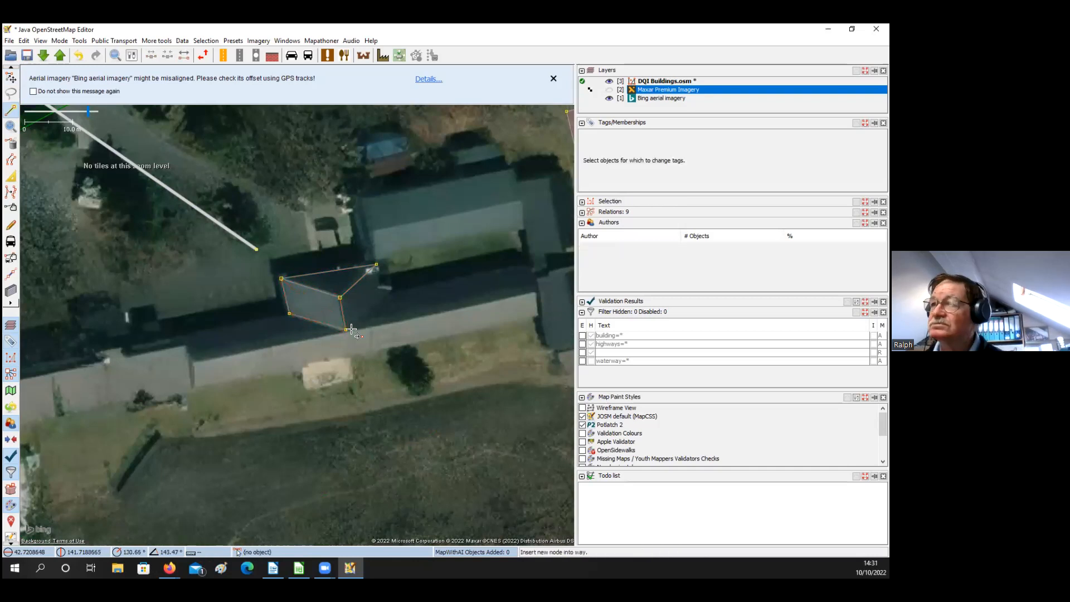
click(385, 300)
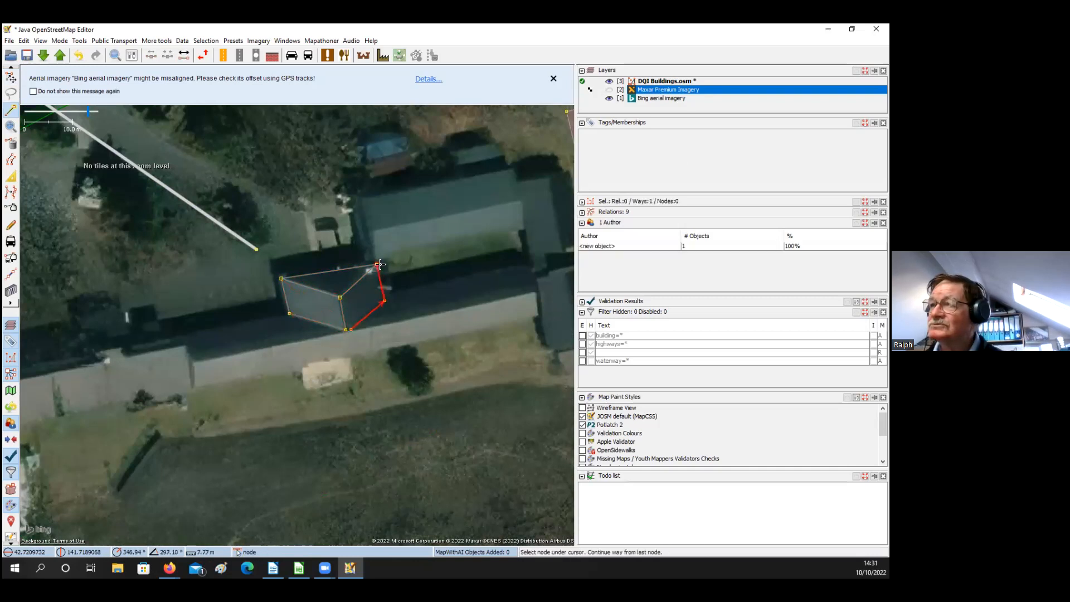
click(379, 264)
key(Escape)
key(s)
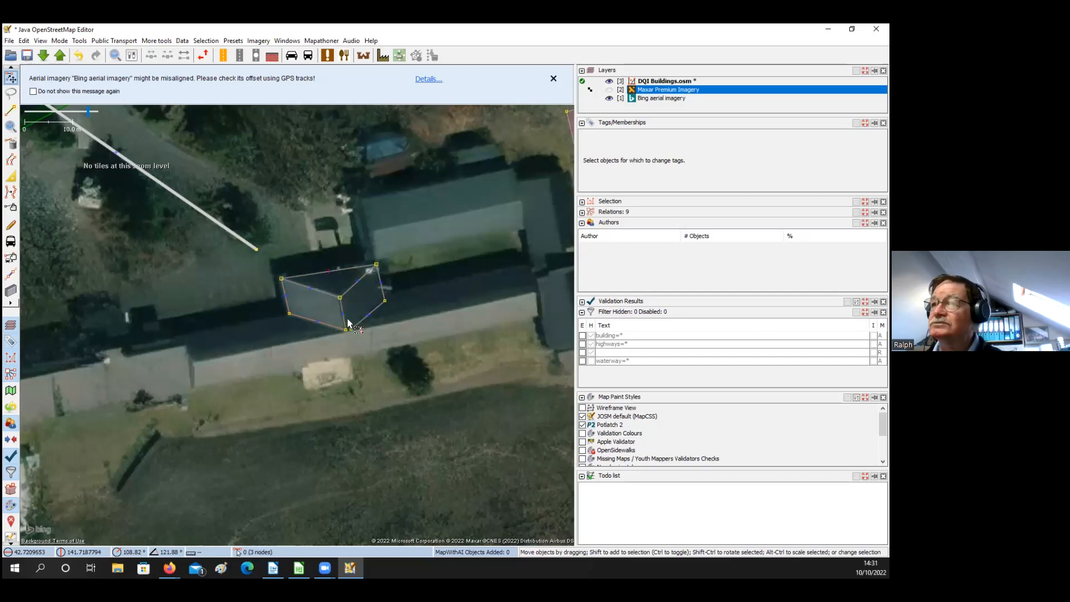
Delete the triangular way drawn over the central section's northern roof face
click(365, 301)
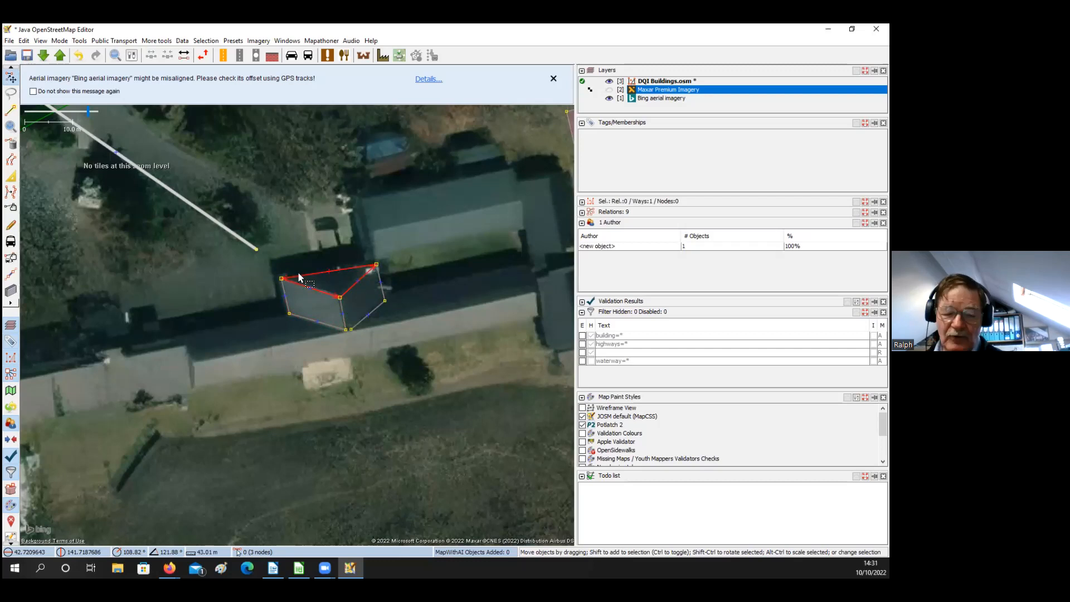
key(Delete)
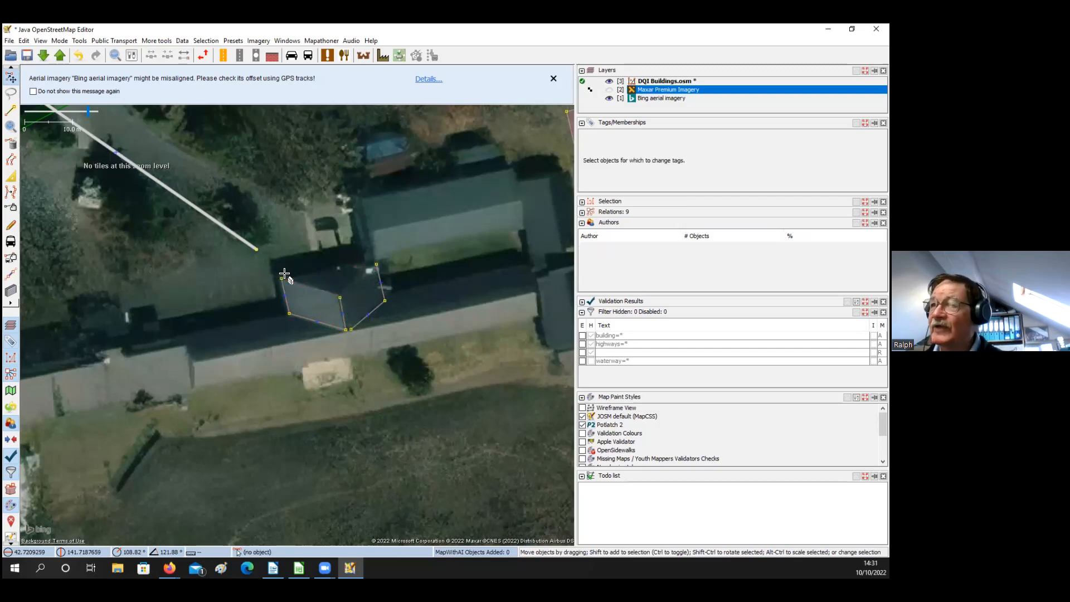
Draw a rectangular building over the central gabled section of the large complex
key(b)
scroll(334, 281, down, 3)
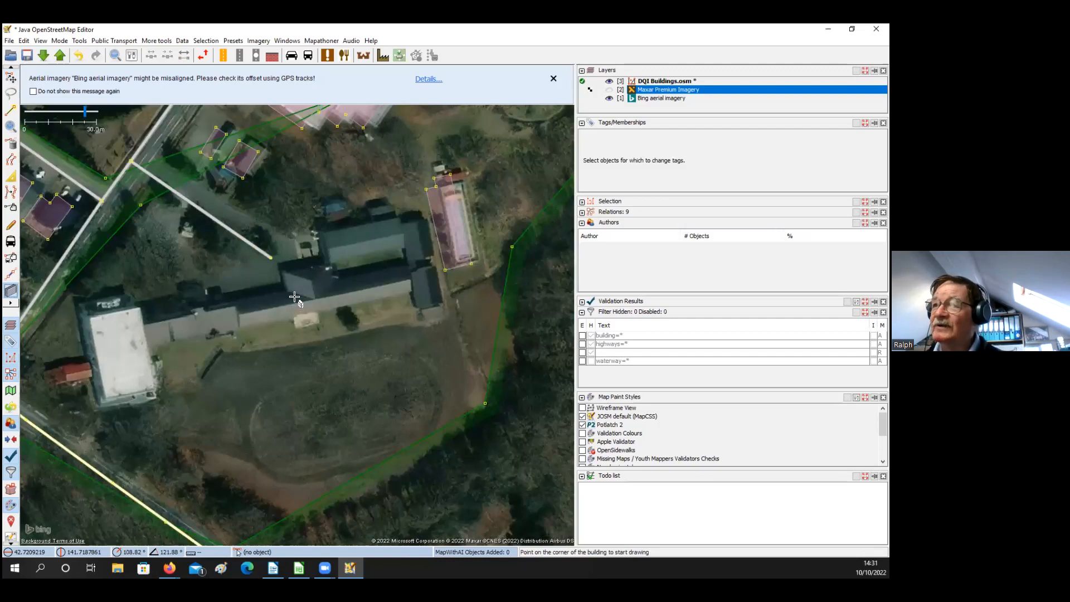
click(310, 281)
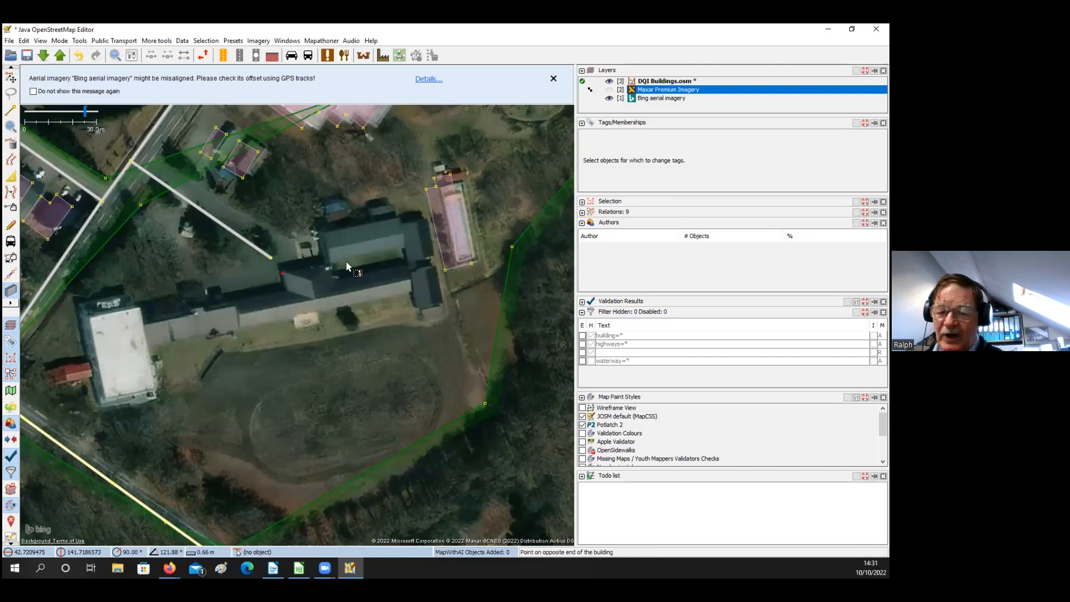
click(331, 265)
click(334, 282)
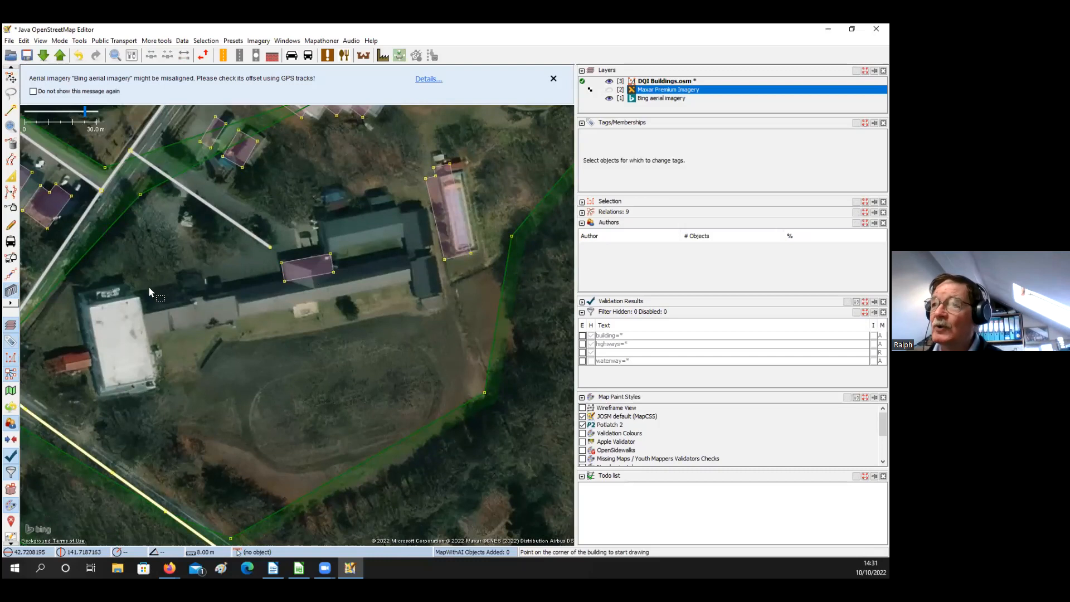
Delete the rectangular building drawn over the complex's central section
key(s)
click(328, 273)
key(Delete)
Draw a rectangular building about 22 m wide over the white-roofed block at the complex's western end
mouse_move(241, 311)
mouse_down()
mouse_move(317, 297)
mouse_move(306, 291)
mouse_up()
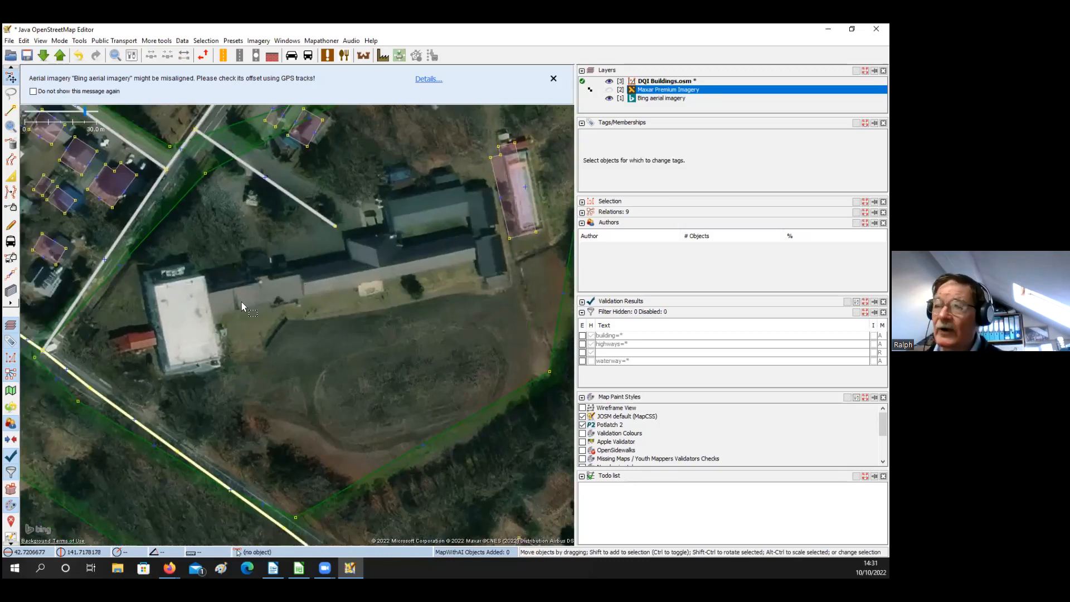
drag(242, 302, 284, 307)
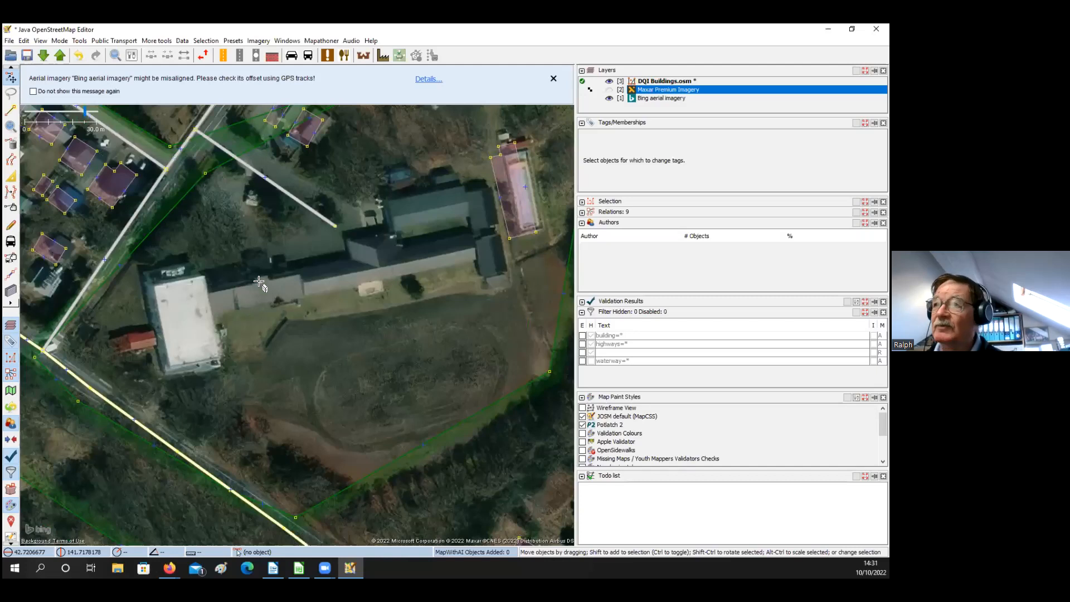
key(b)
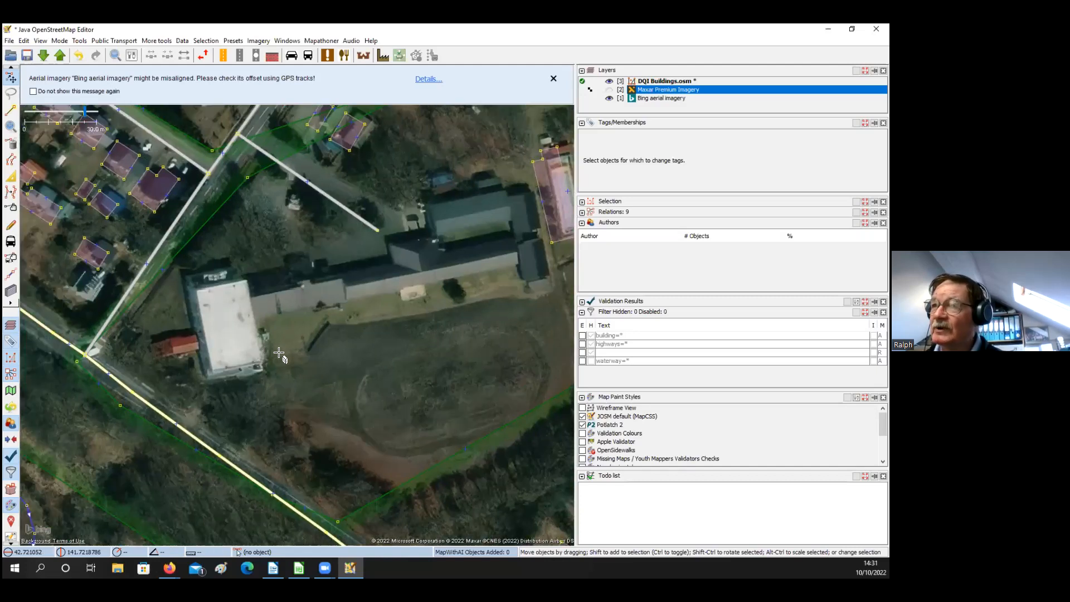
drag(292, 315, 310, 302)
drag(214, 277, 230, 359)
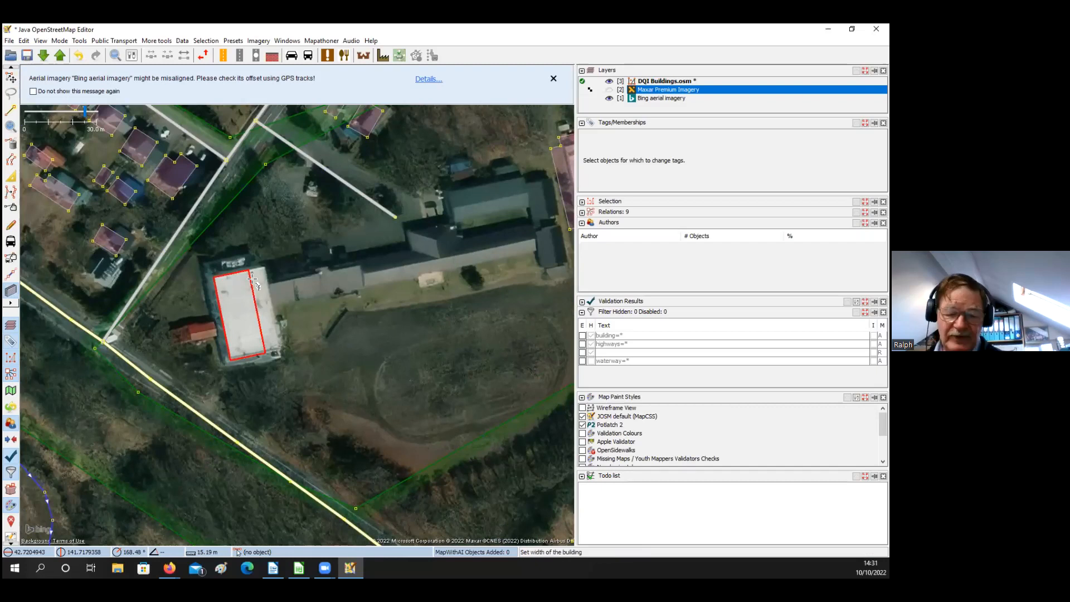
click(252, 279)
scroll(251, 290, up, 2)
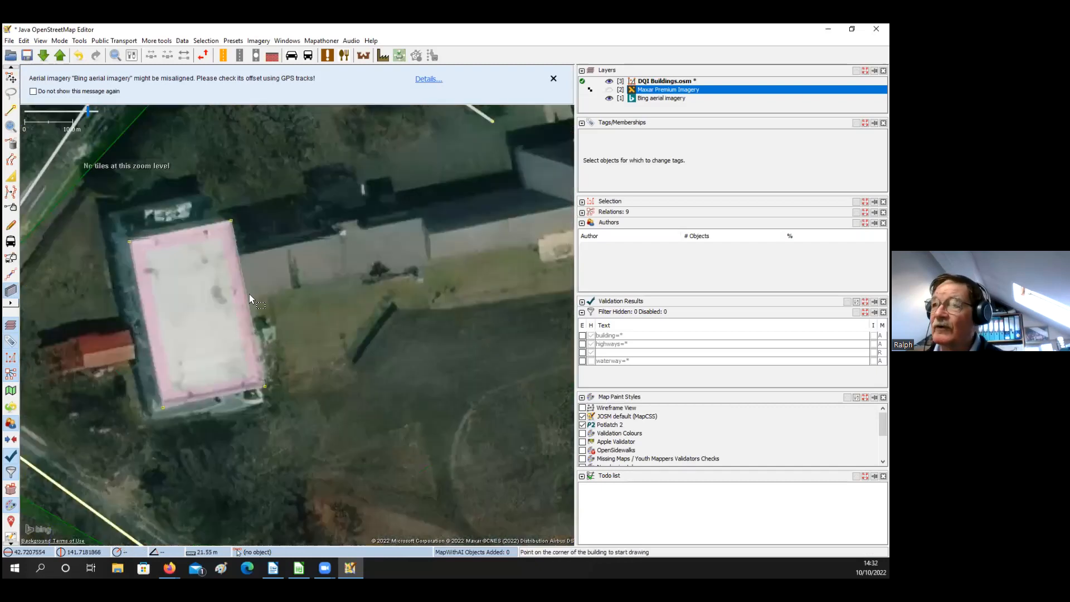
Extrude part of the white-roofed building's eastern wall to cover the first section of the long wing
key(s)
click(247, 327)
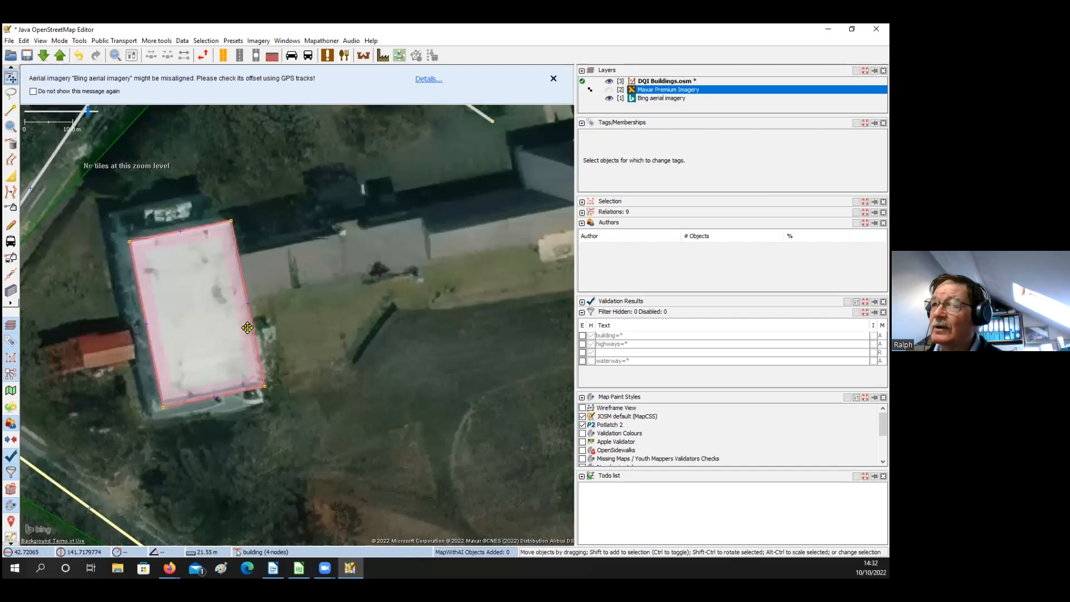
click(246, 327)
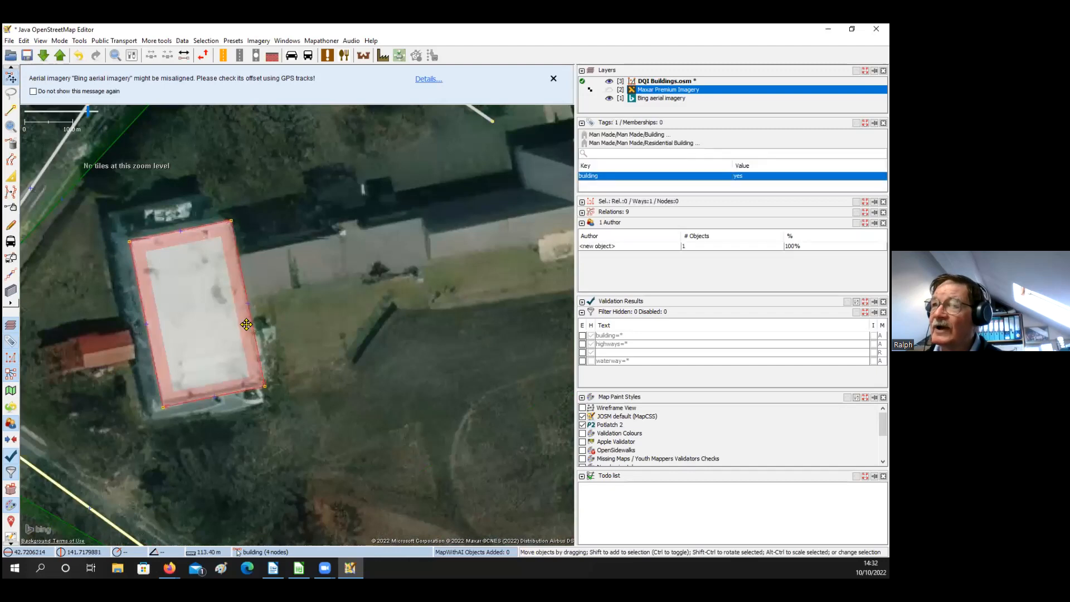
drag(246, 325, 199, 308)
key(b)
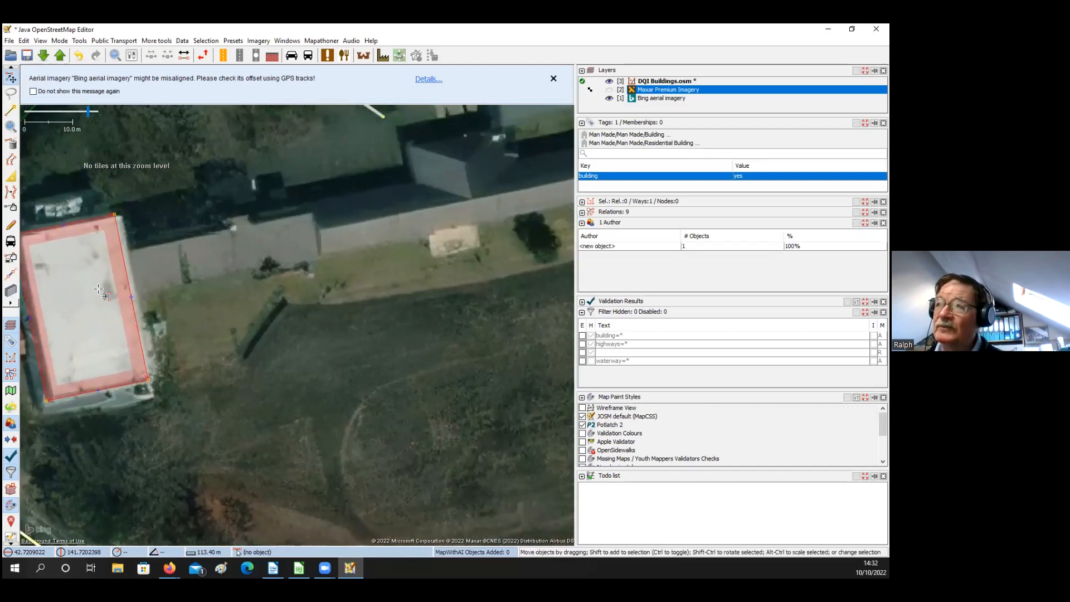
key(b)
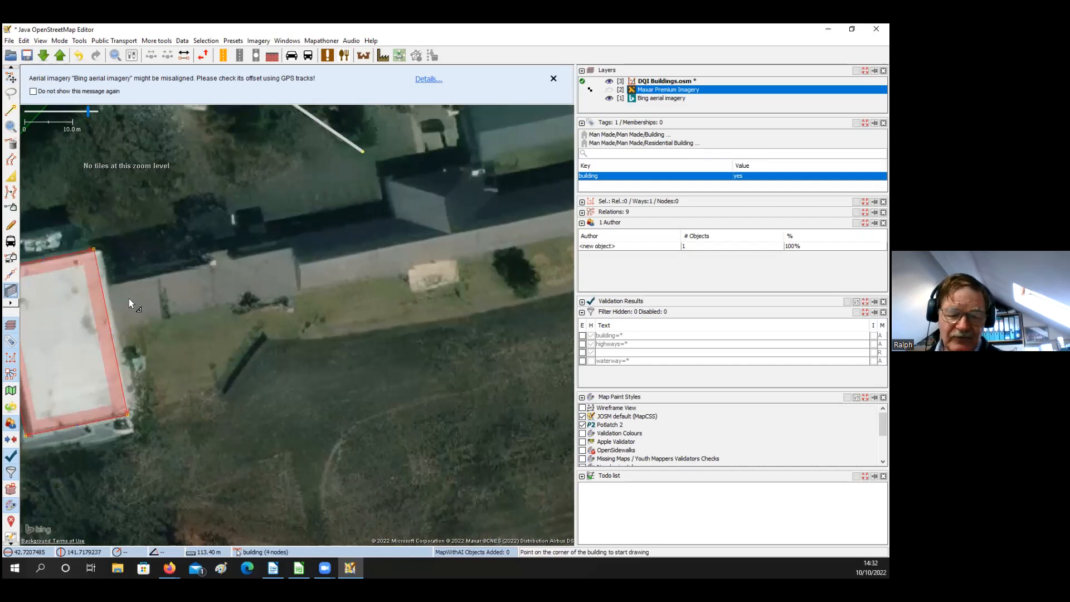
key(x)
drag(104, 303, 302, 291)
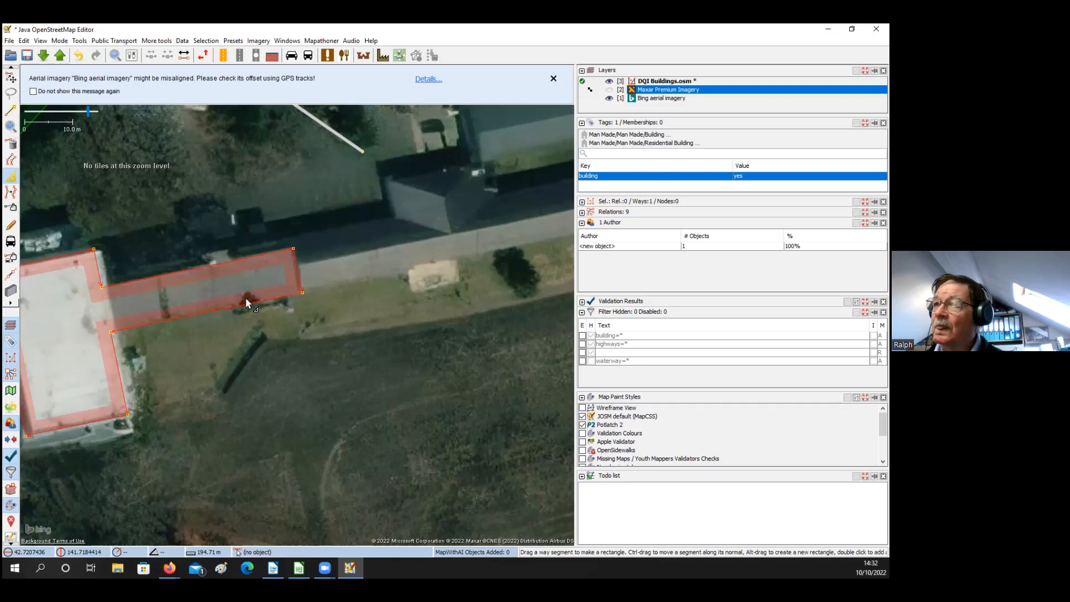
Extrude the wing's eastern end as a slightly narrower section reaching the dark eastern block
drag(274, 257, 288, 292)
key(b)
drag(149, 301, 496, 234)
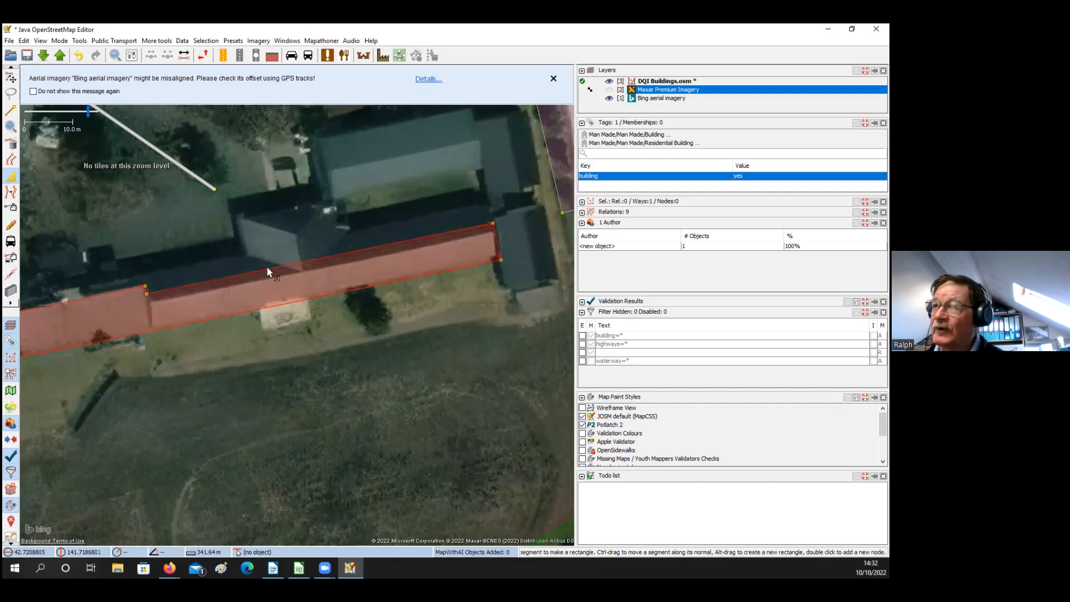
Extend the outline over the dark block at the wing's eastern end, widening it beyond both sides of the wing
drag(334, 285, 288, 265)
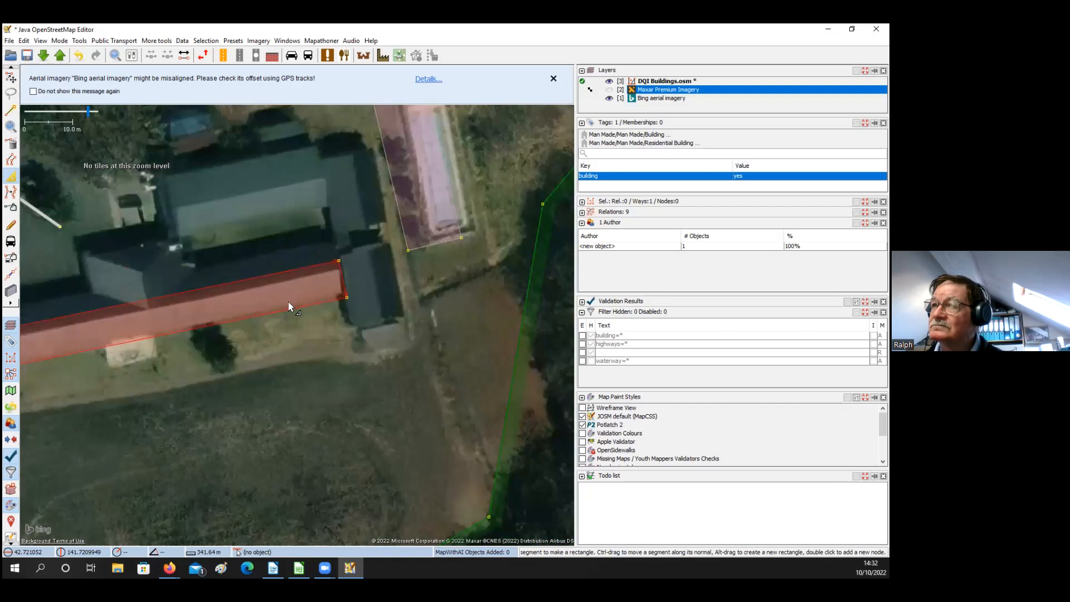
drag(343, 278, 393, 269)
drag(373, 298, 315, 303)
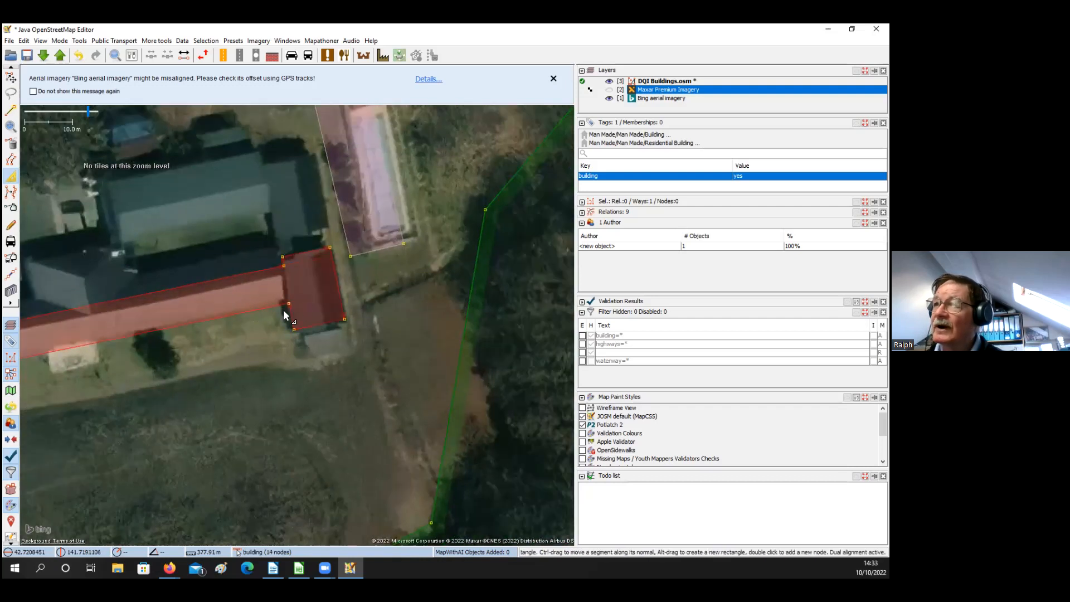
Add two nodes on the wing's northern wall and extrude the segment between them over the central gabled section
drag(284, 311, 352, 309)
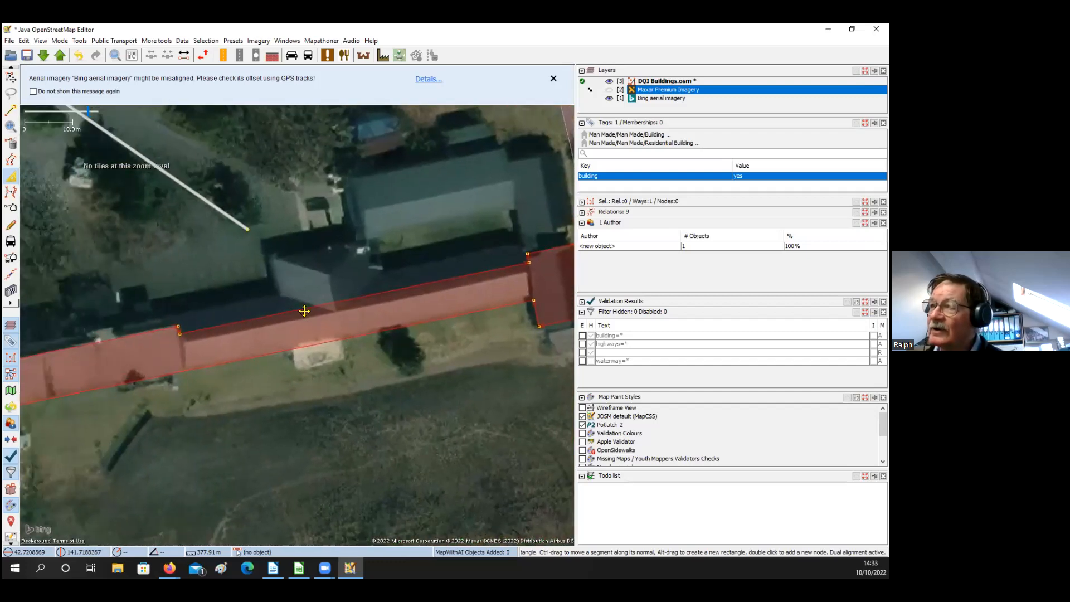
drag(211, 322, 305, 308)
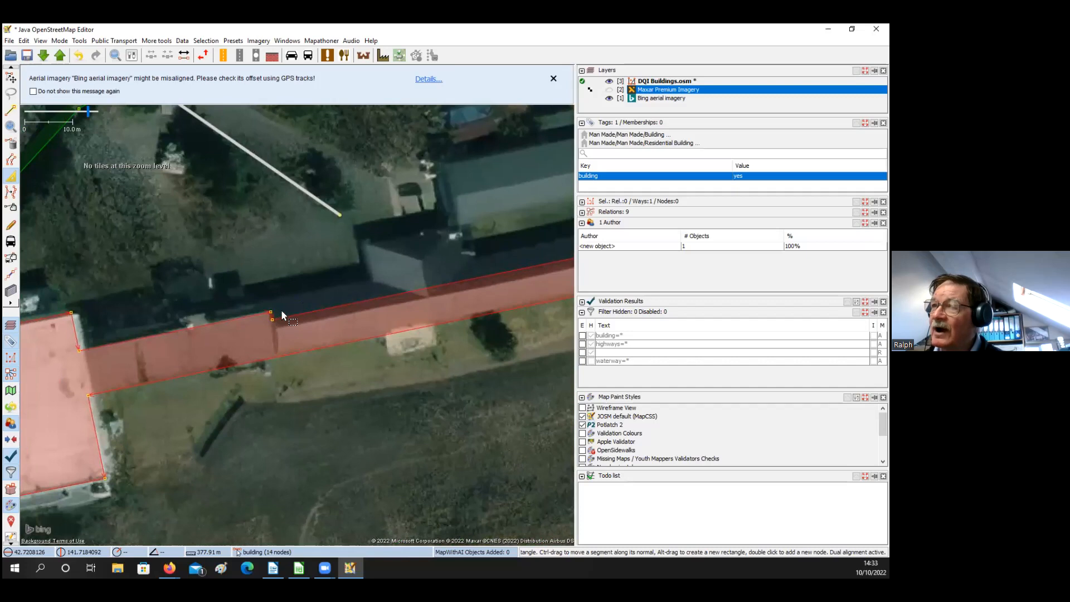
scroll(283, 315, down, 3)
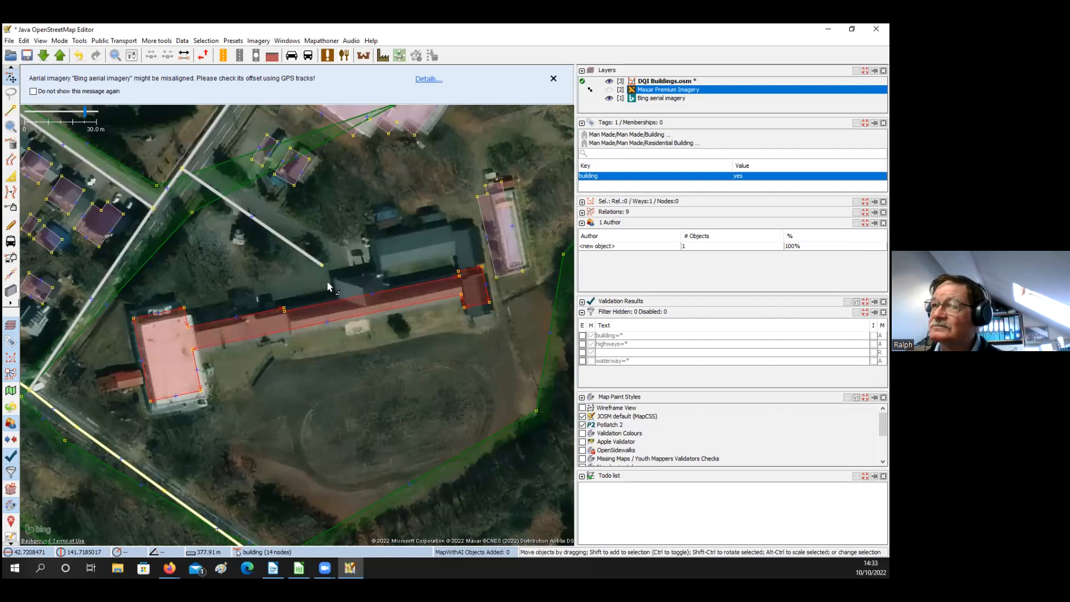
scroll(328, 287, up, 2)
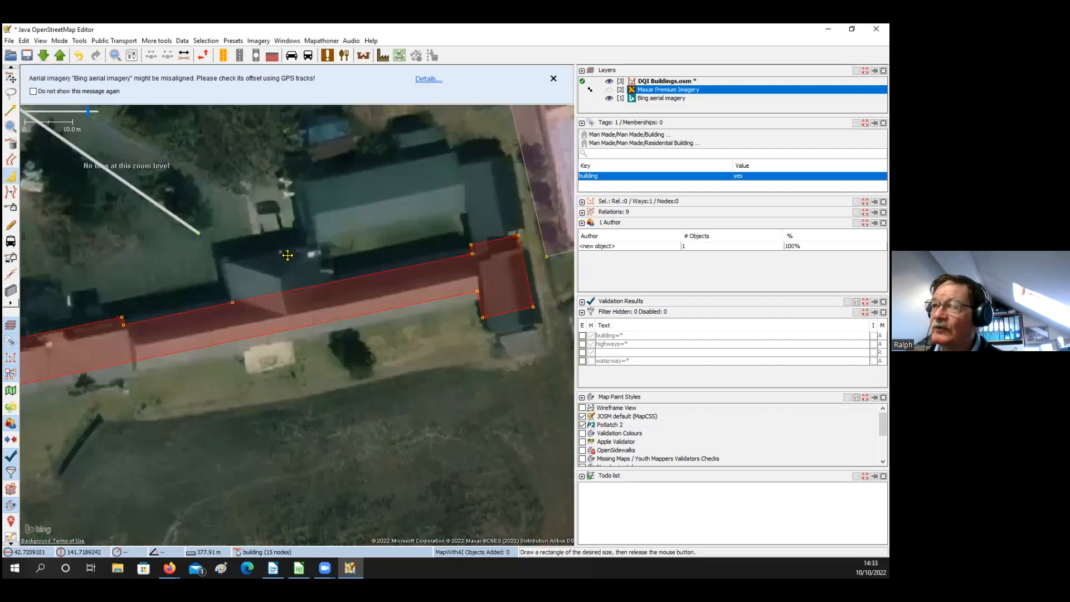
drag(293, 289, 288, 255)
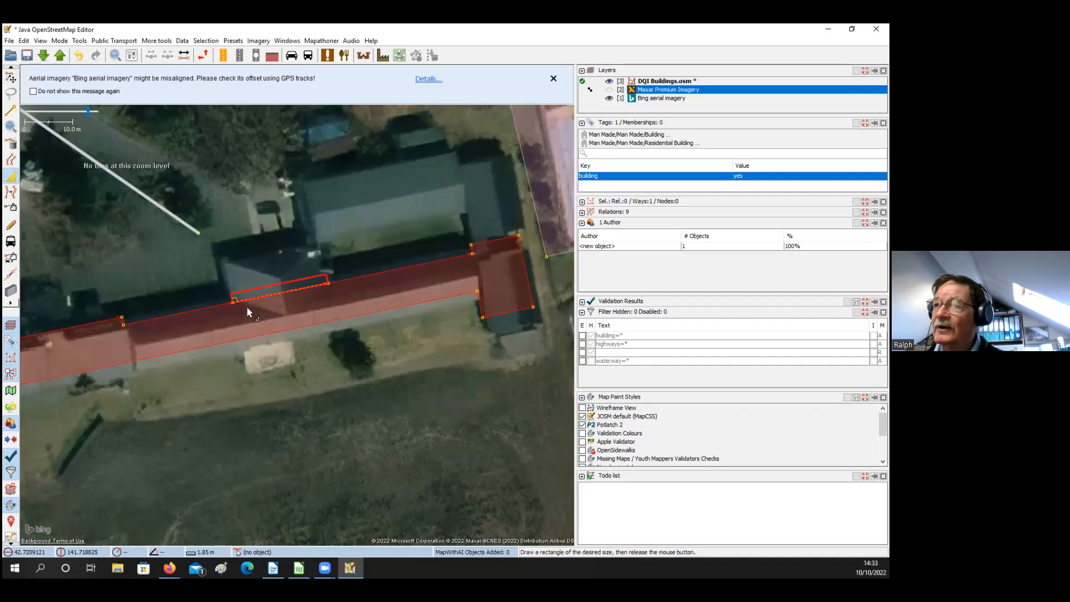
drag(290, 340, 201, 359)
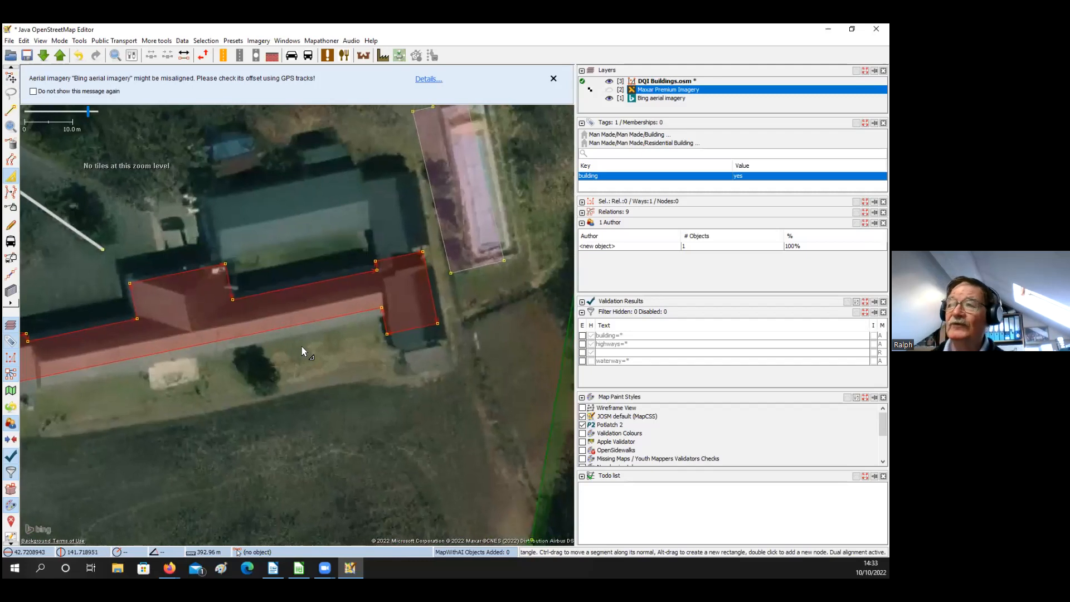
Shift the whole complex outline slightly west to fit the imagery
key(ctrl+Left)
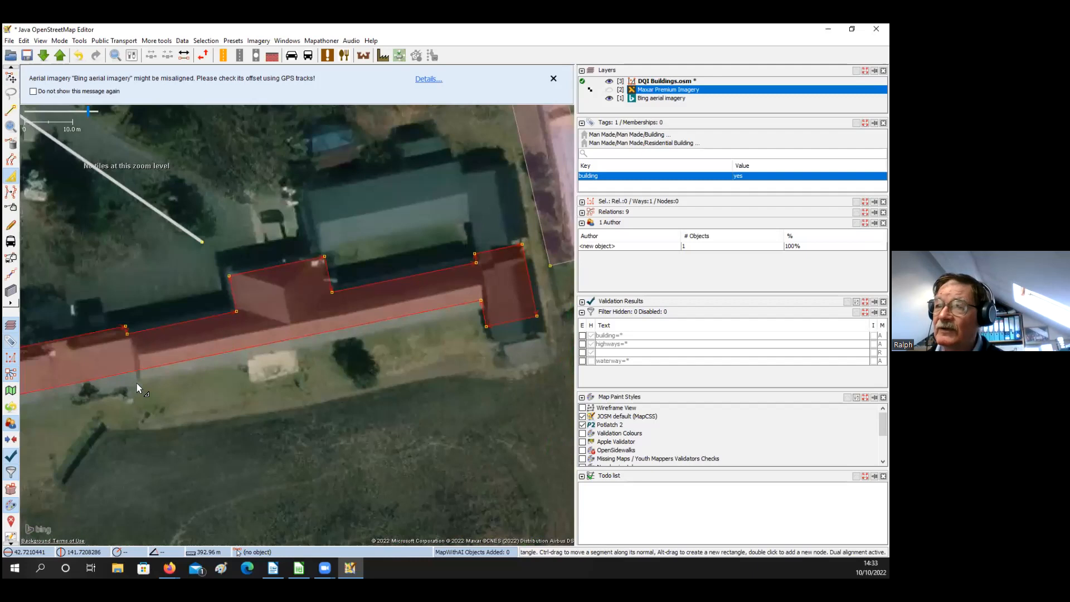
scroll(152, 374, down, 3)
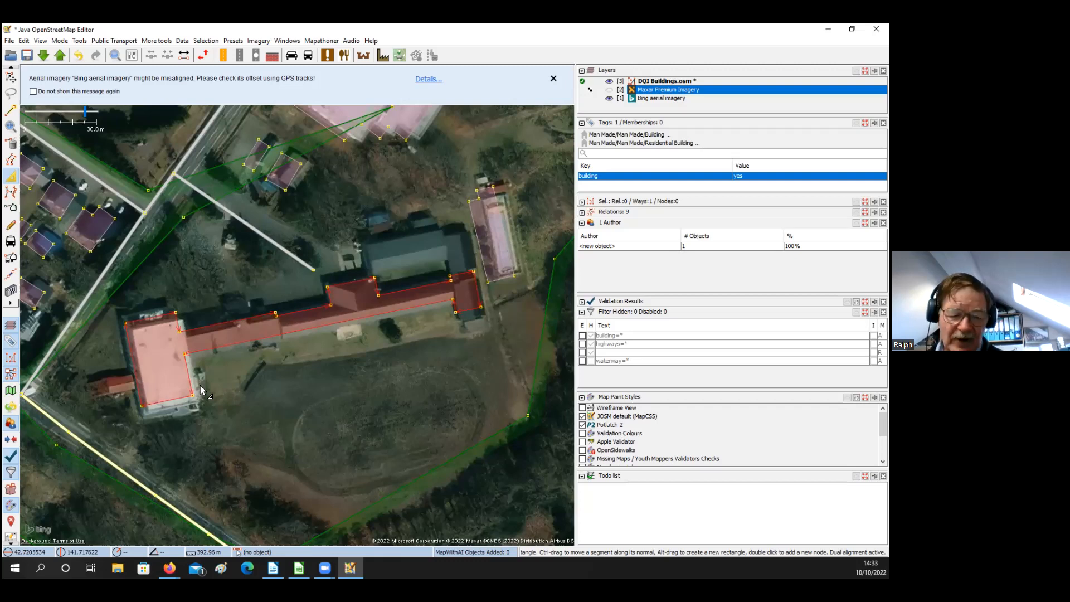
scroll(195, 388, up, 3)
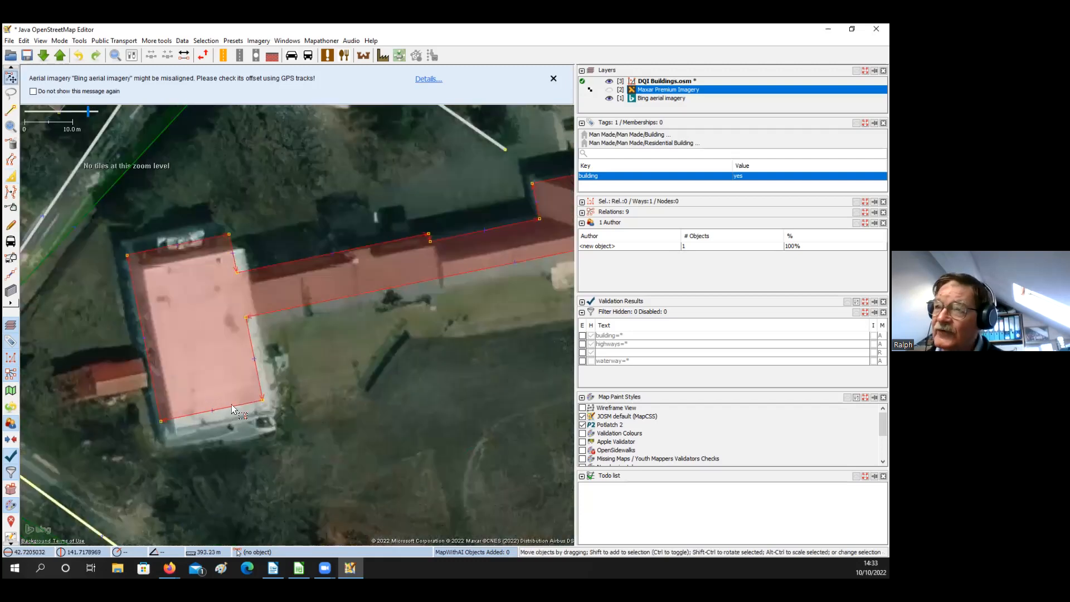
key(s)
drag(229, 406, 231, 397)
drag(160, 348, 160, 347)
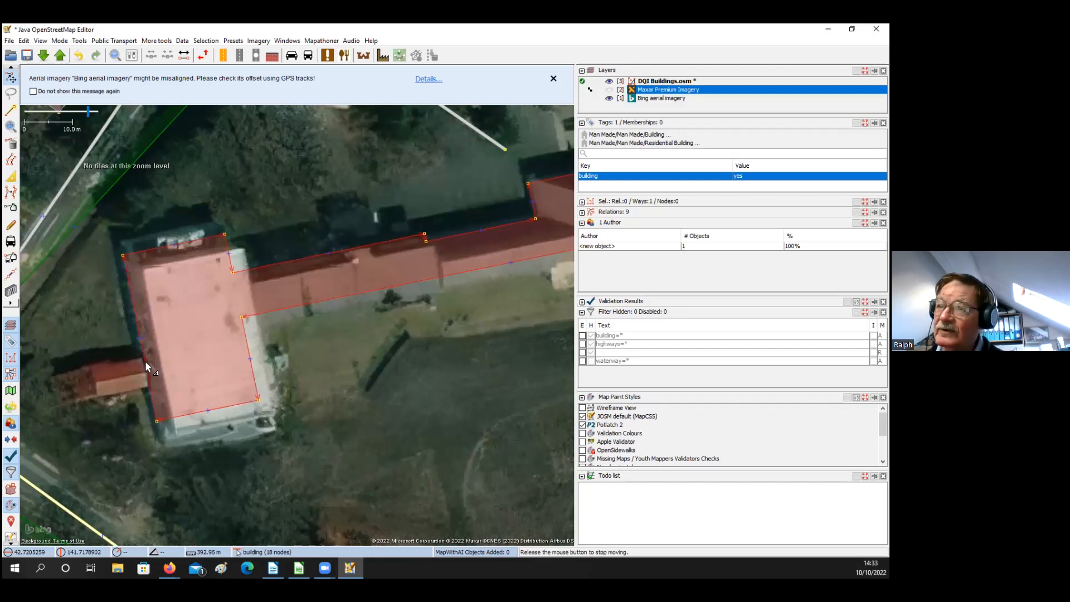
Add nodes on the white-roofed block's western wall and extrude the segment between them over the red-roofed annex
key(x)
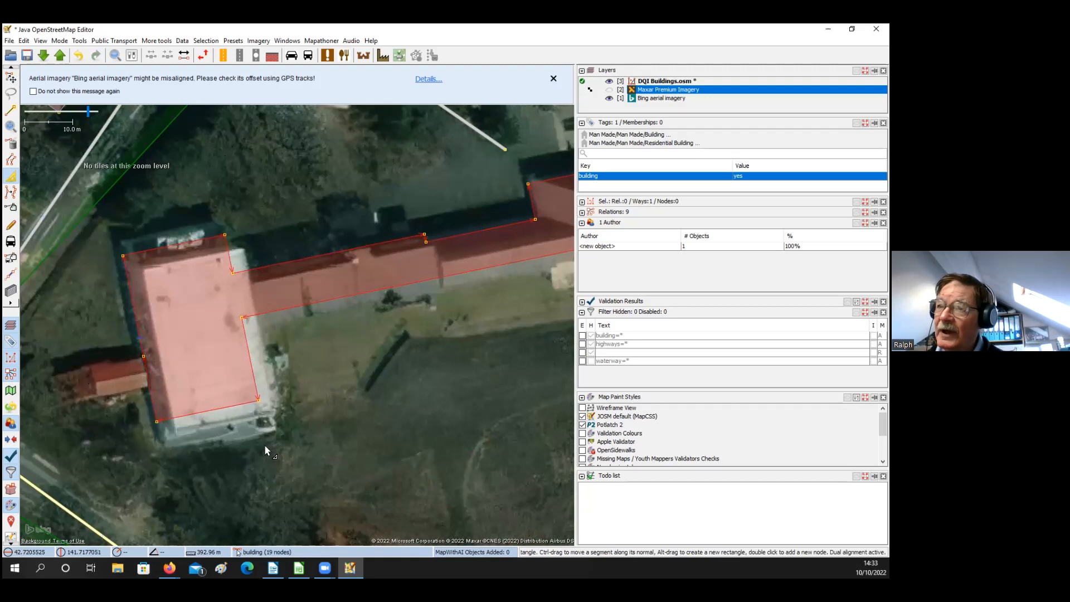
key(s)
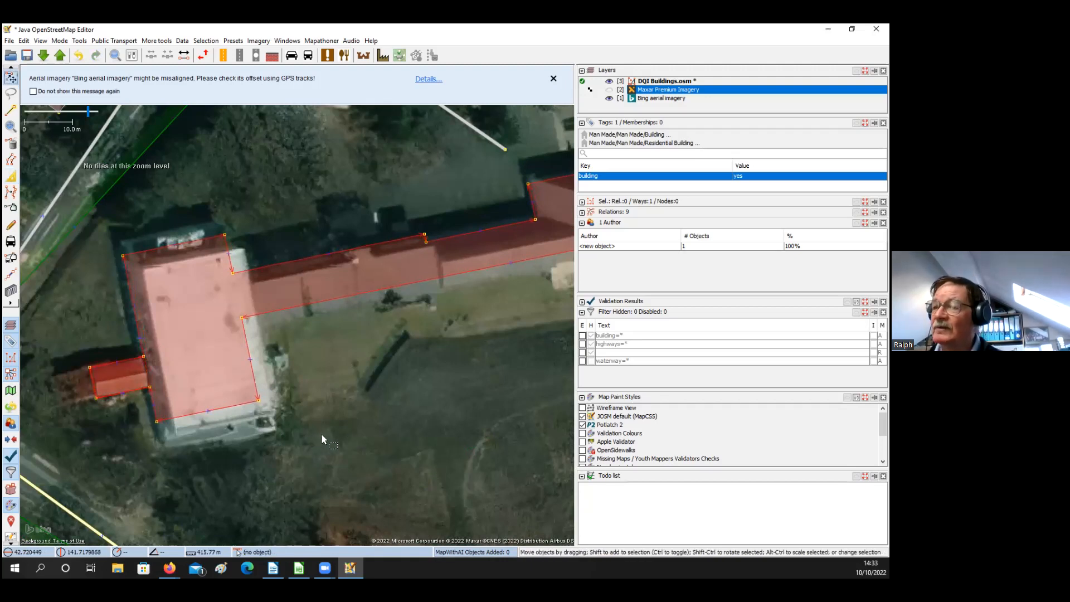
scroll(328, 433, down, 3)
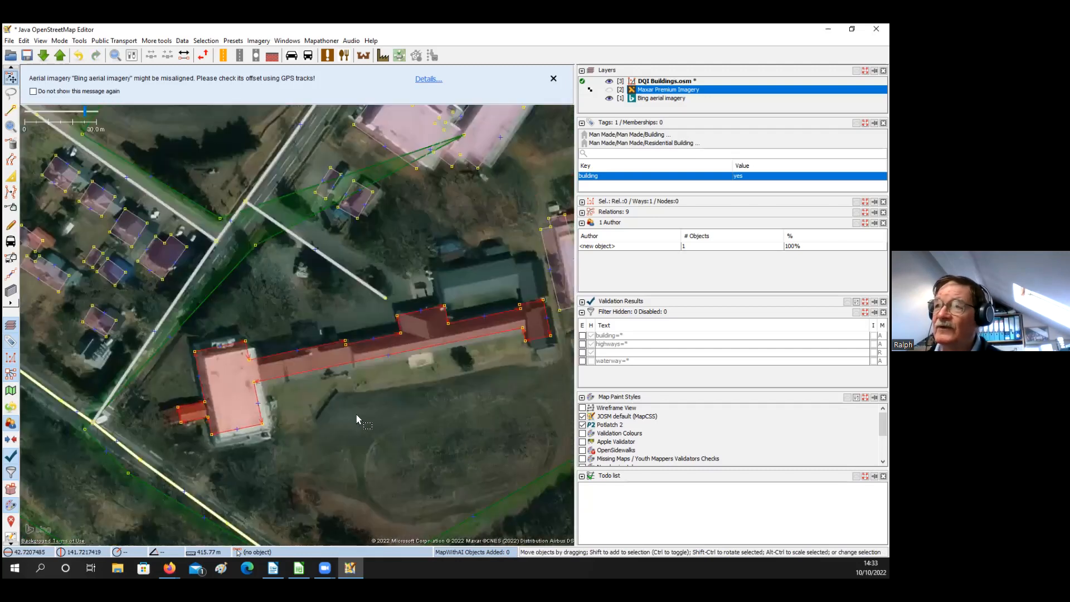
drag(339, 398, 296, 411)
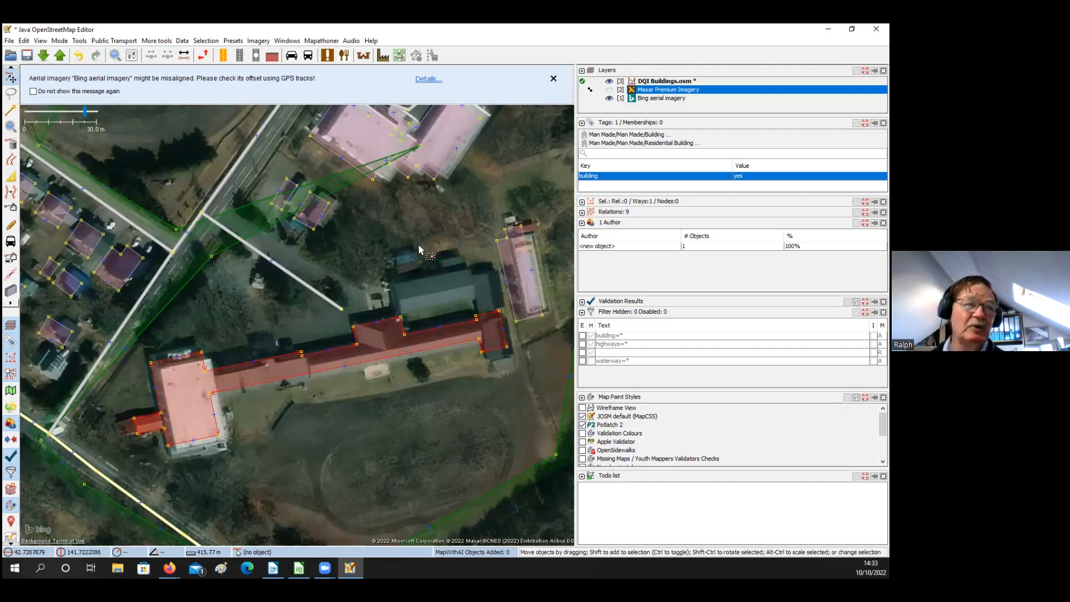
drag(419, 245, 427, 318)
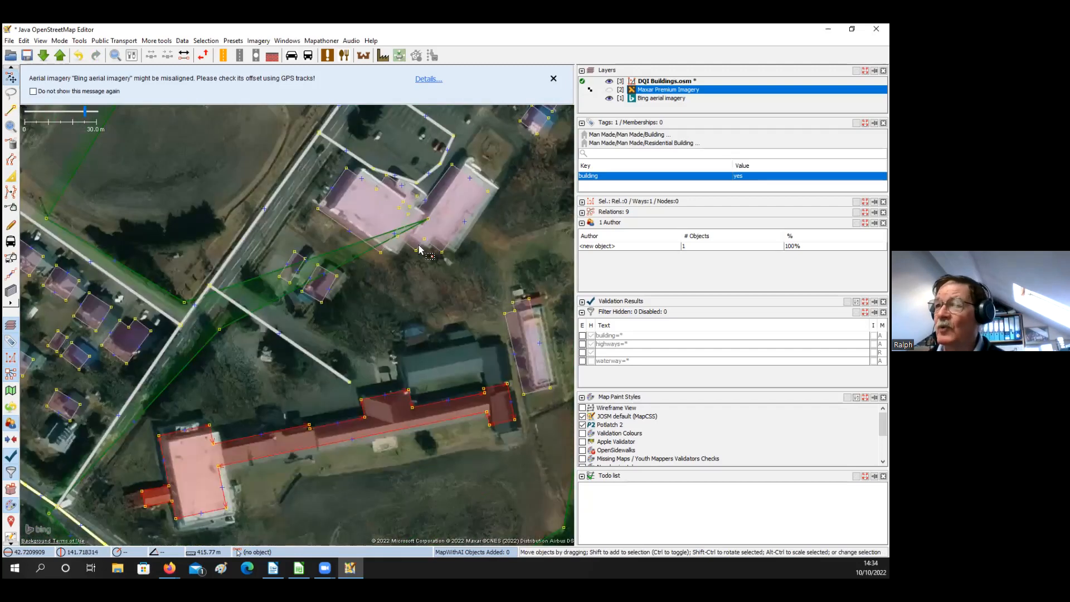
drag(434, 224, 426, 251)
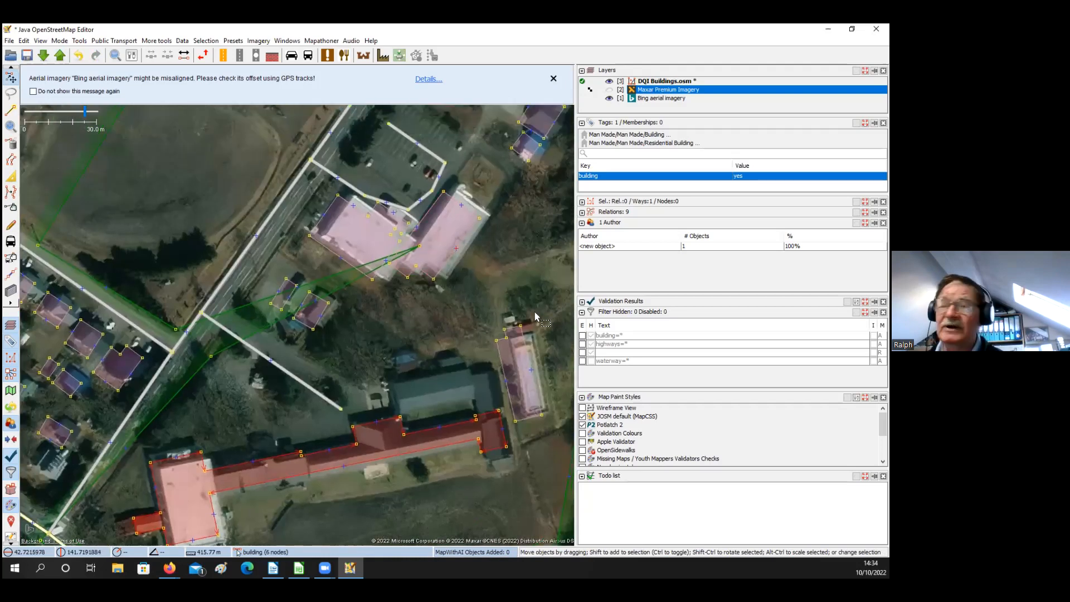
drag(456, 248, 494, 277)
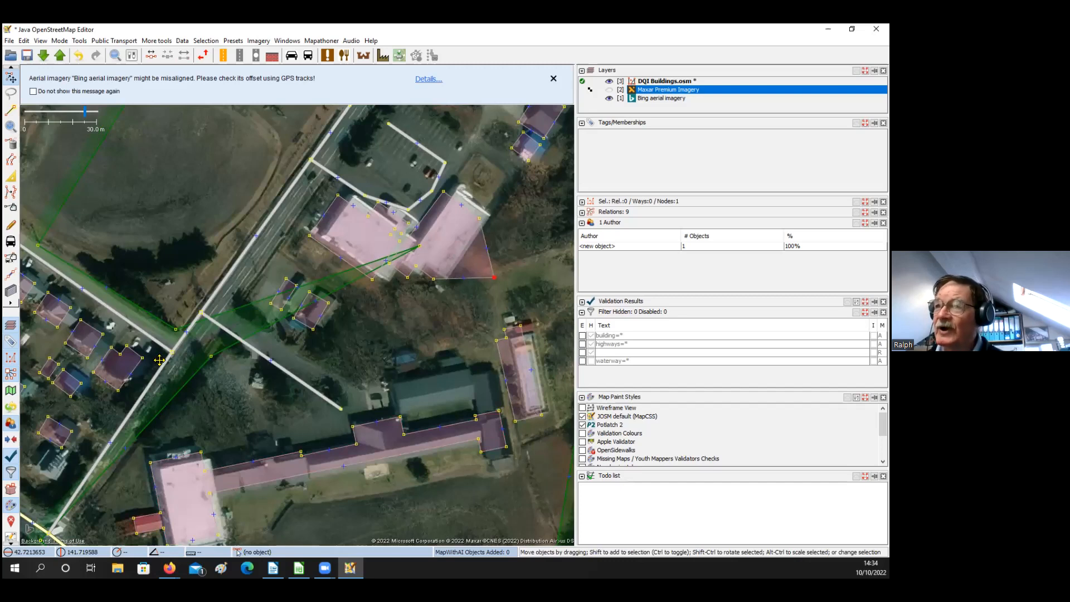
key(ctrl+z)
Move the green area's boundary node off the large northern building to the roadside near the junction
click(198, 342)
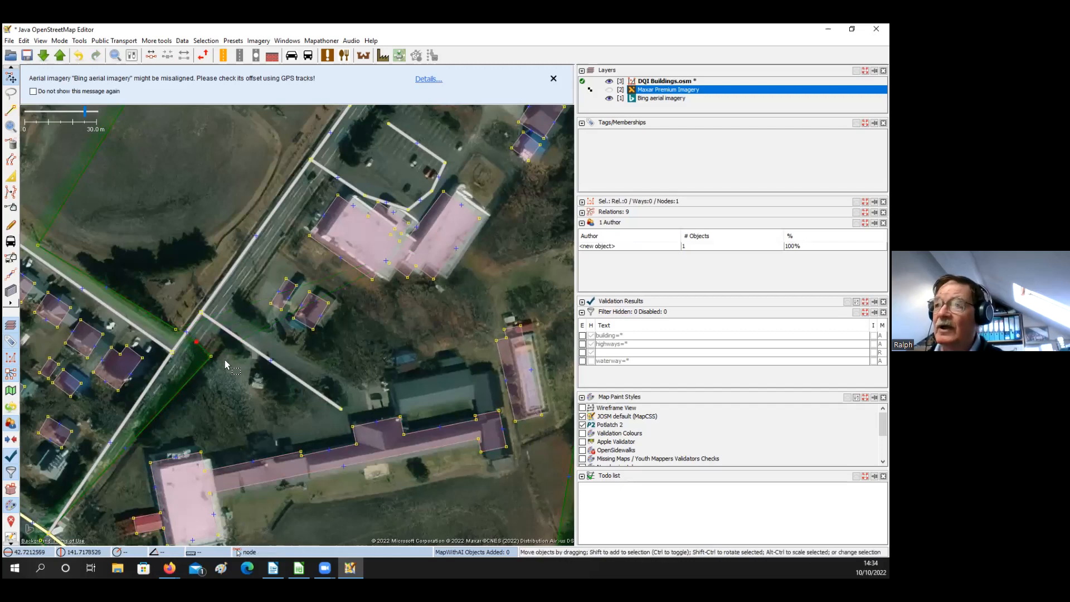
drag(229, 366, 229, 359)
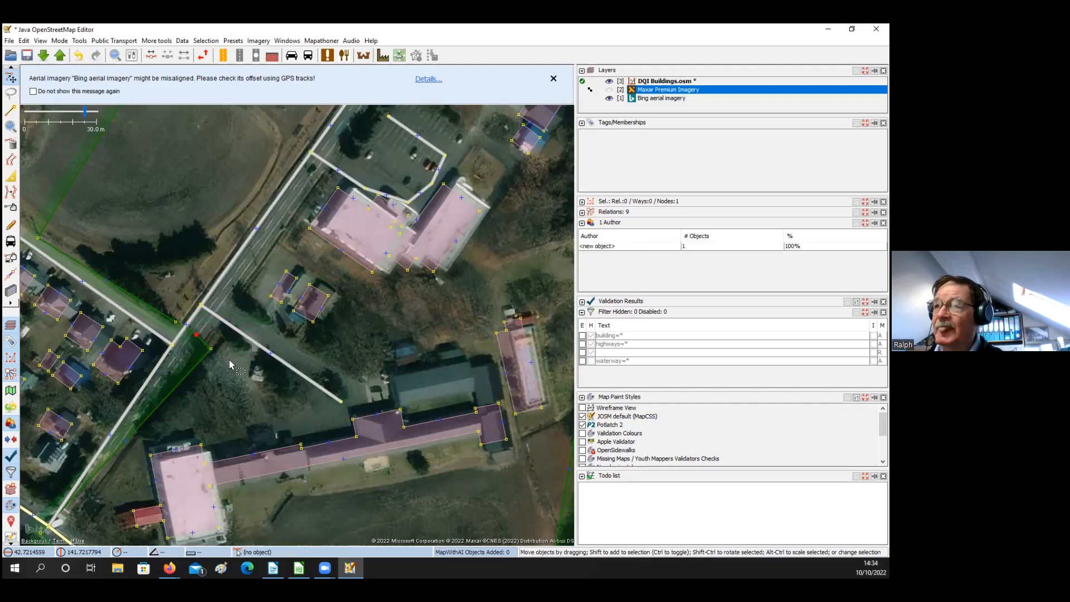
Move the shared node of the small loop road beside the village's yellow main road northeast onto the houses
click(232, 359)
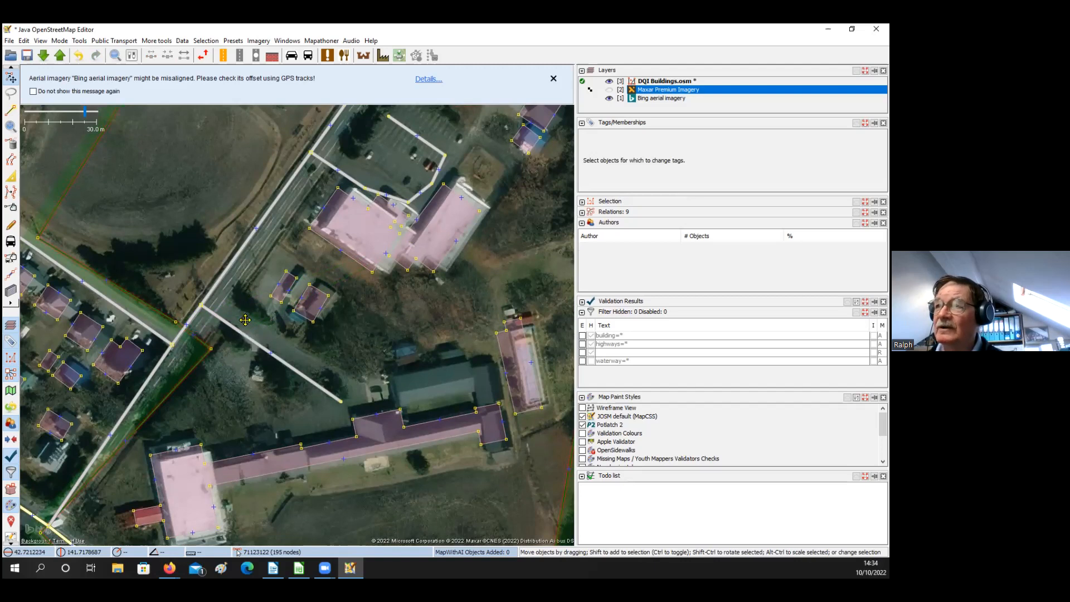
scroll(245, 334, down, 2)
drag(264, 336, 323, 396)
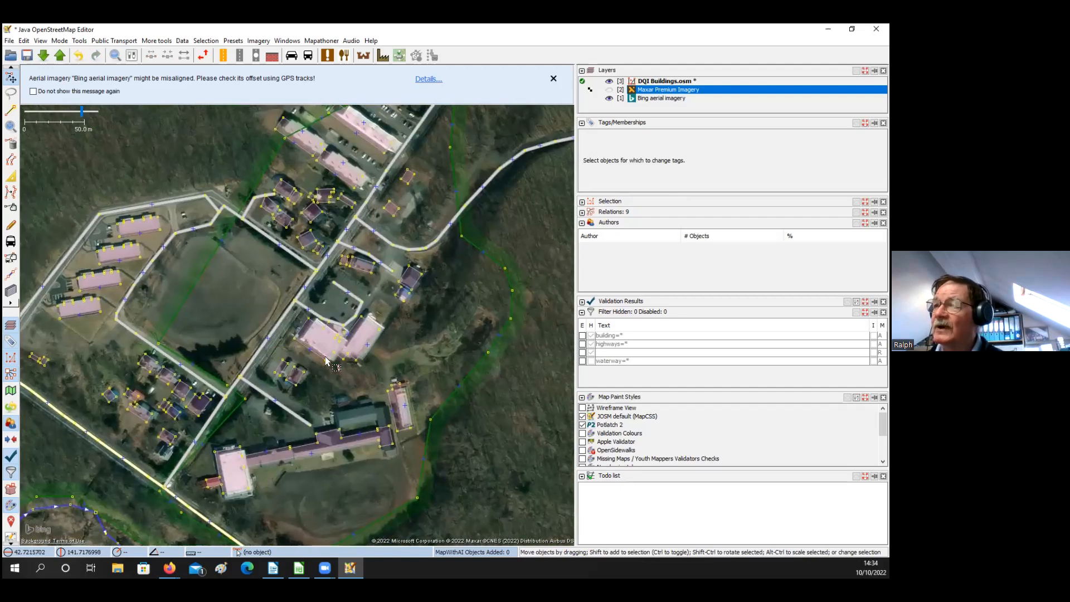
scroll(289, 346, down, 2)
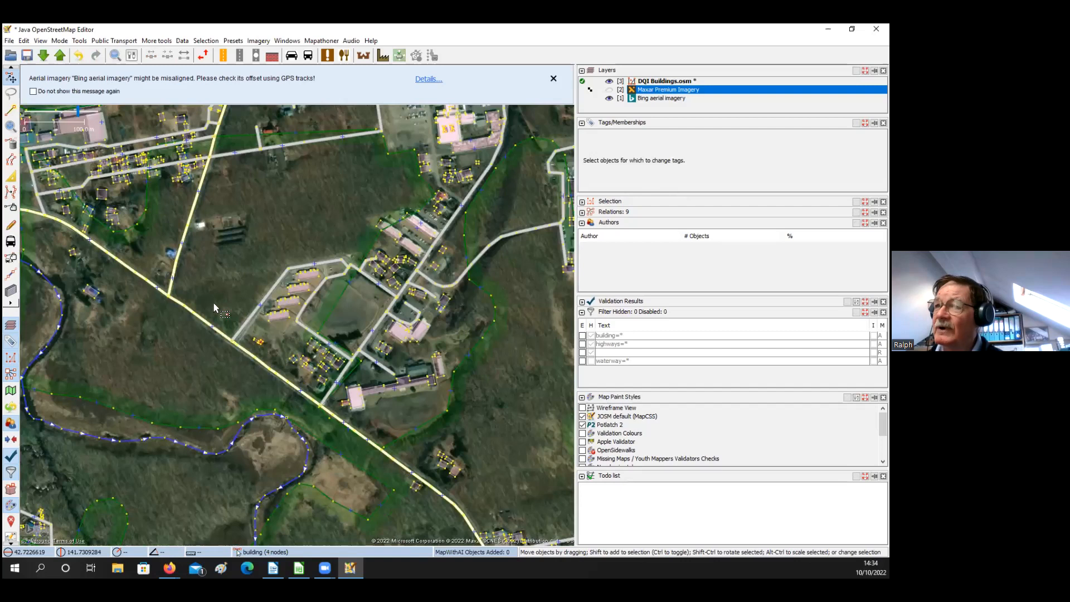
scroll(215, 303, down, 1)
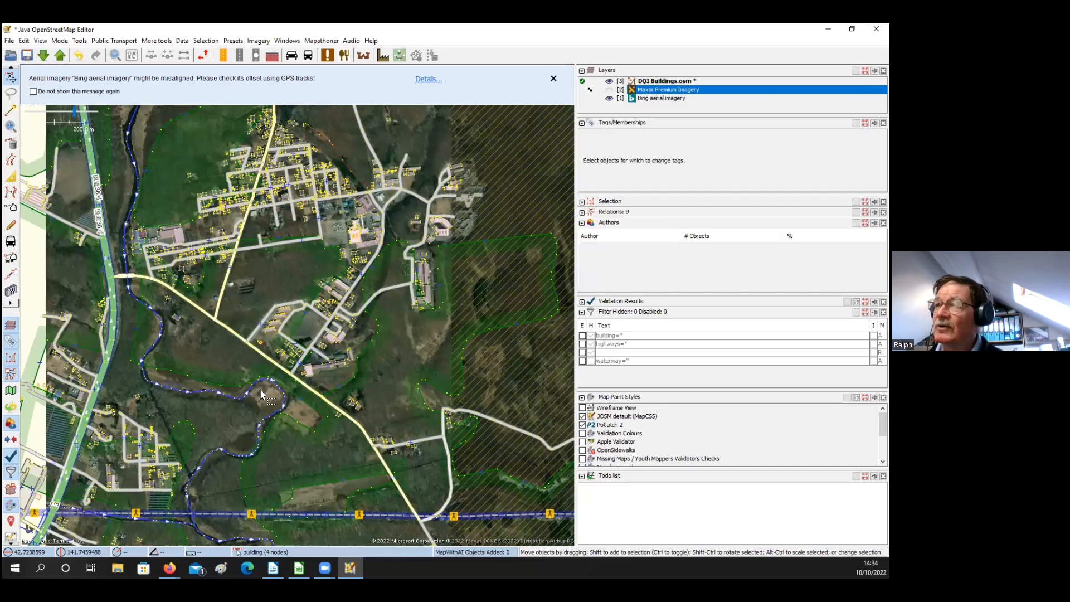
scroll(265, 358, up, 2)
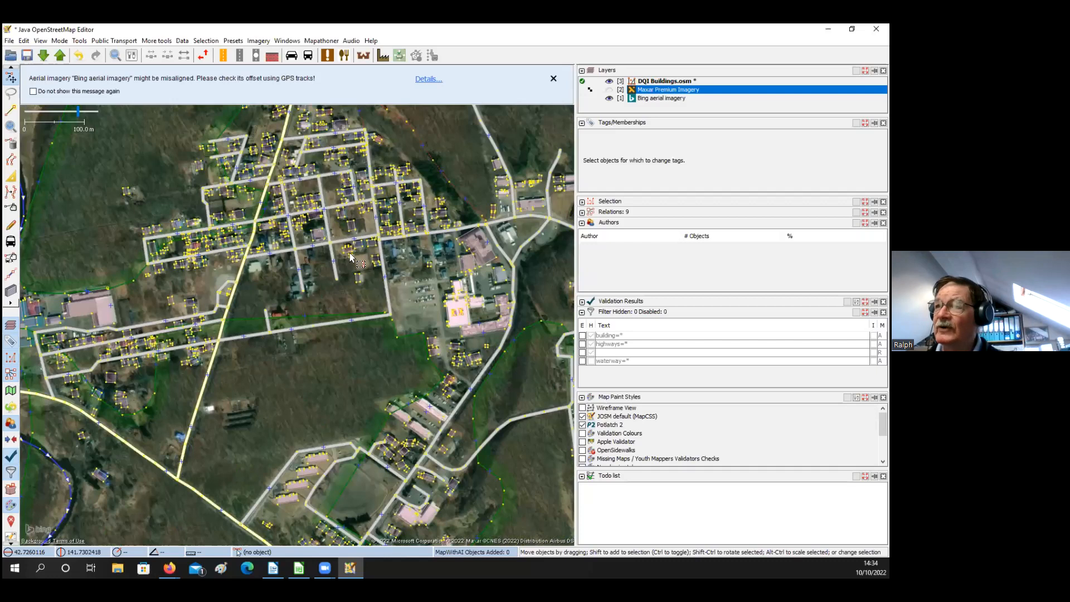
click(405, 171)
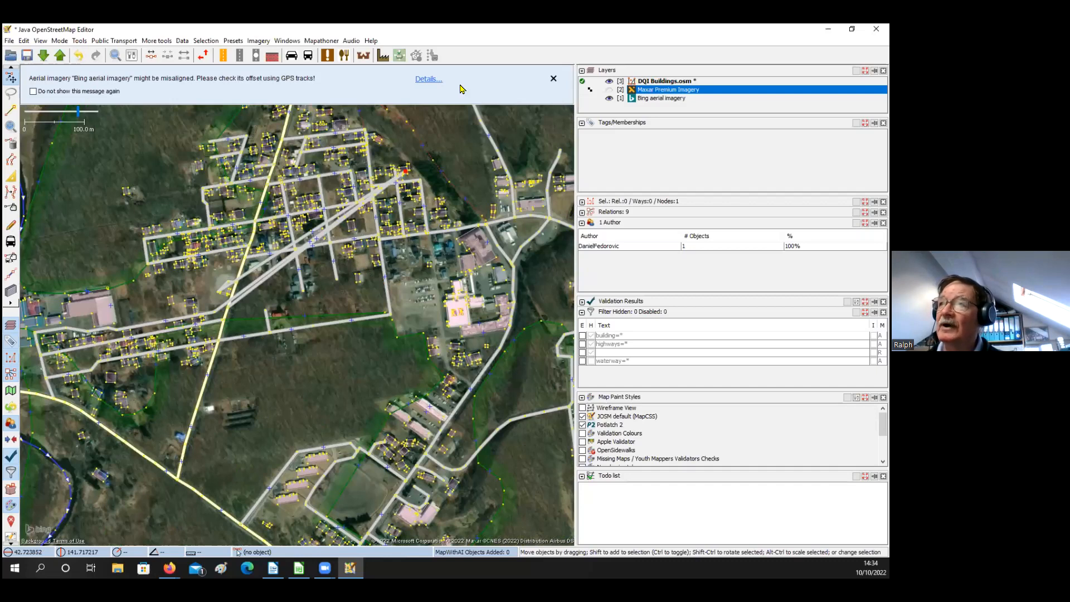
scroll(391, 139, up, 2)
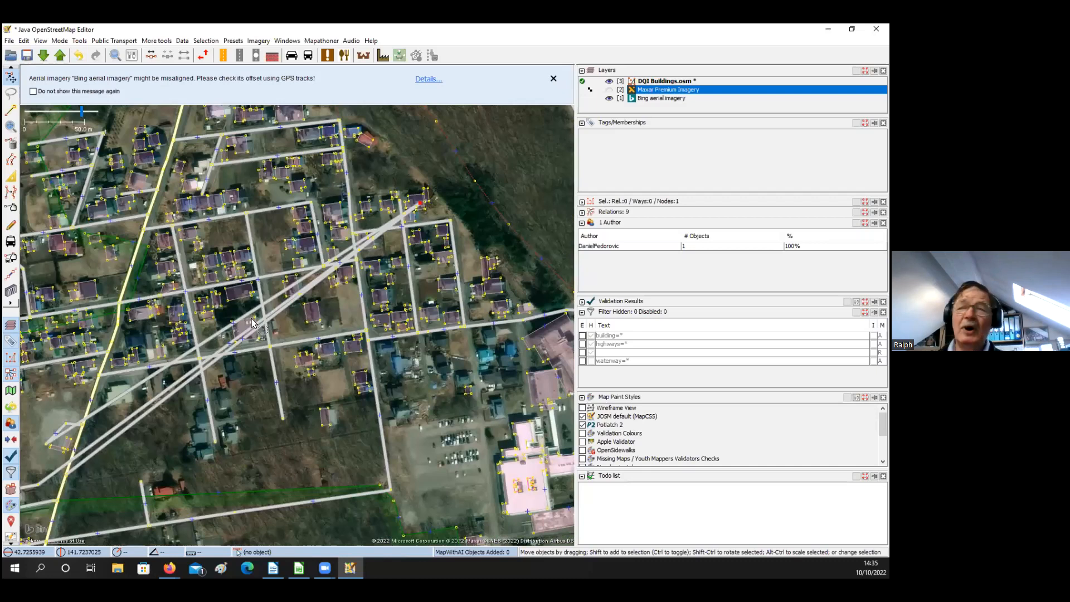
scroll(253, 323, down, 2)
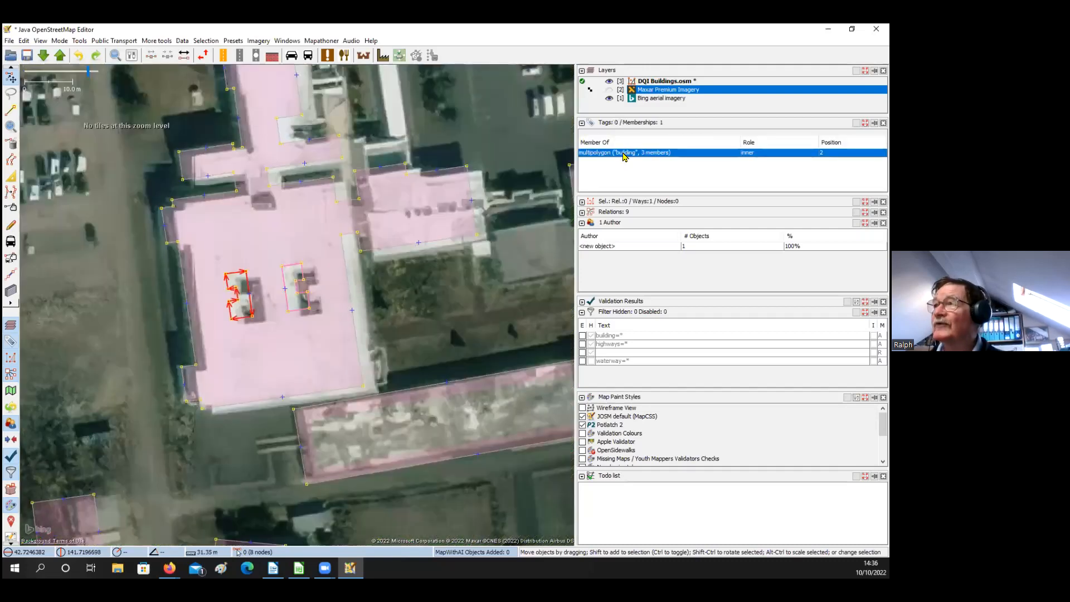
Open the building multipolygon relation that the western inner courtyard ring belongs to
double_click(624, 155)
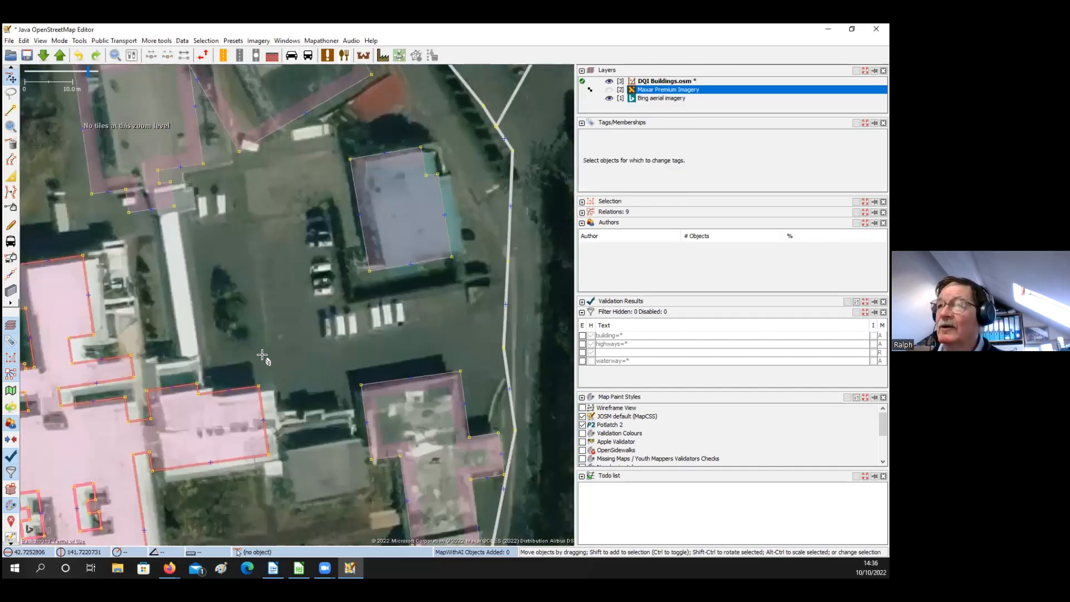
Draw a rectangular building about 20 m wide over the parked cars west of the blue-roofed building
drag(273, 372, 283, 395)
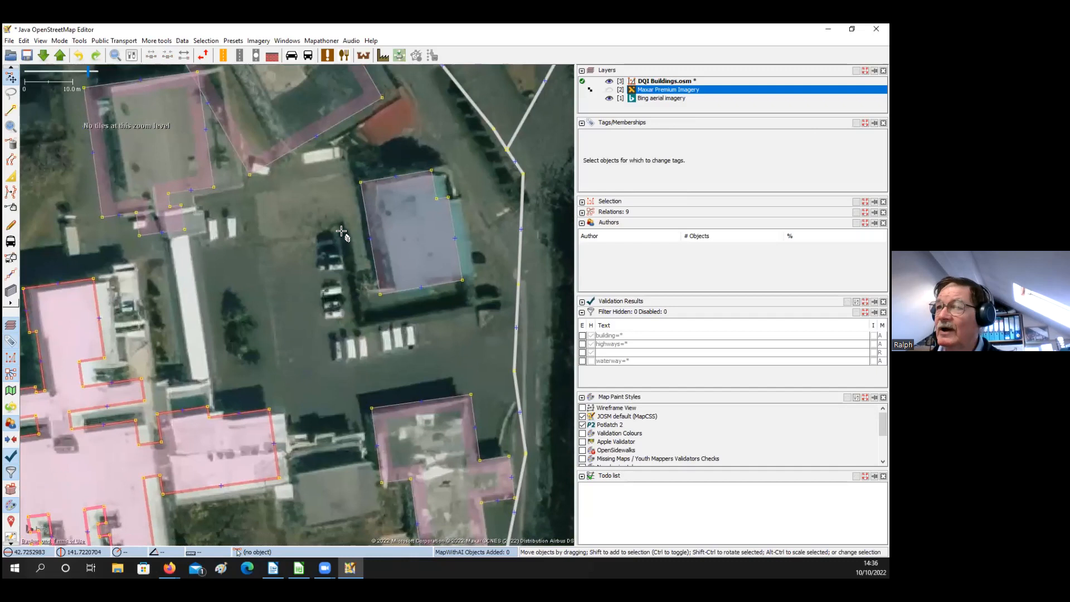
key(b)
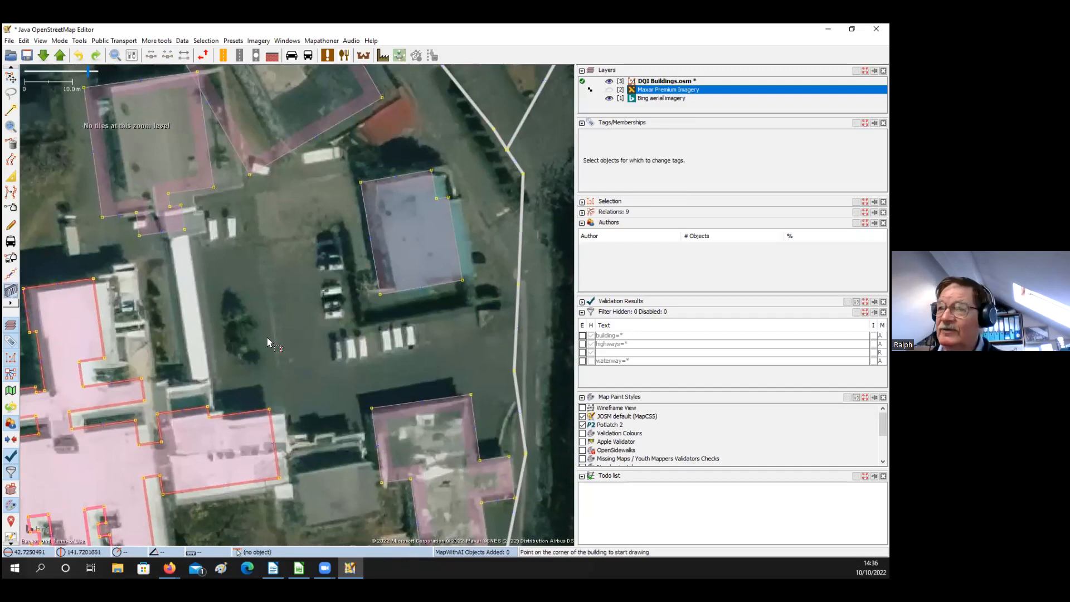
click(294, 332)
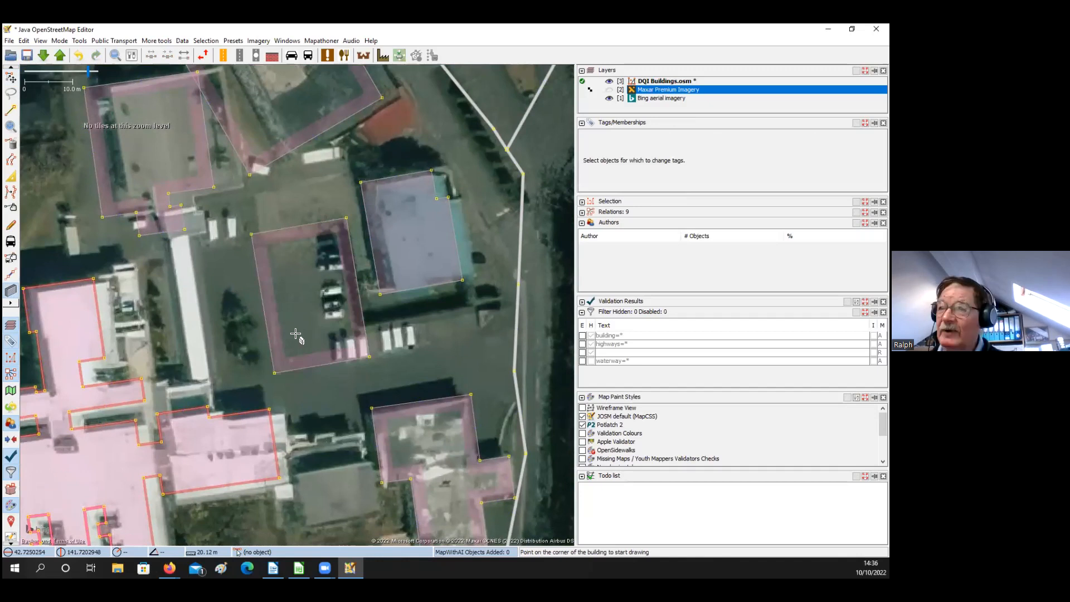
key(s)
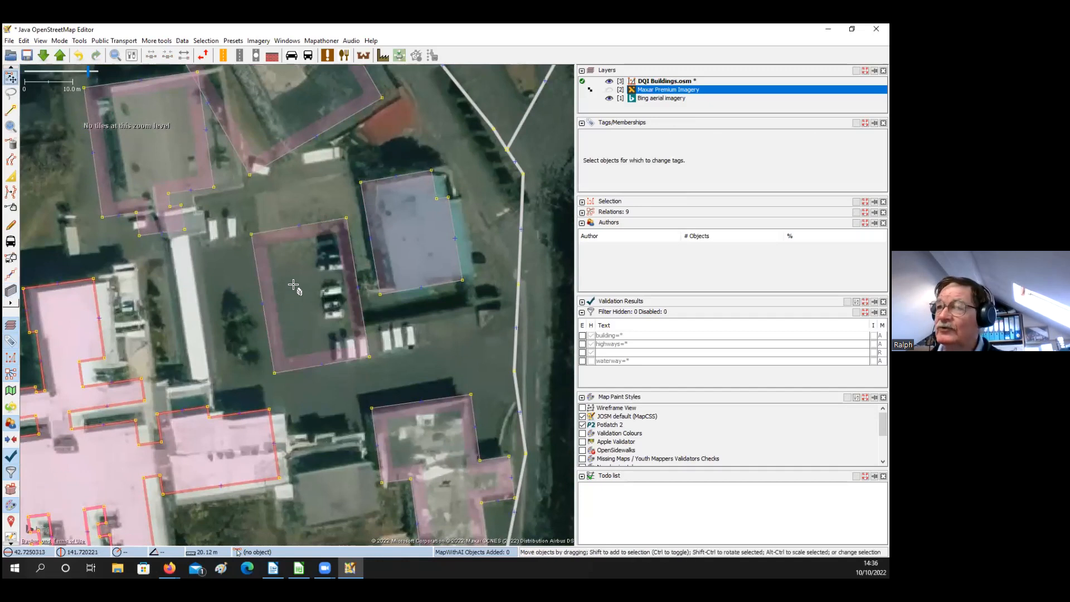
Draw a smaller rectangle inside the new building and combine both outlines into a multipolygon with an inner courtyard
click(330, 260)
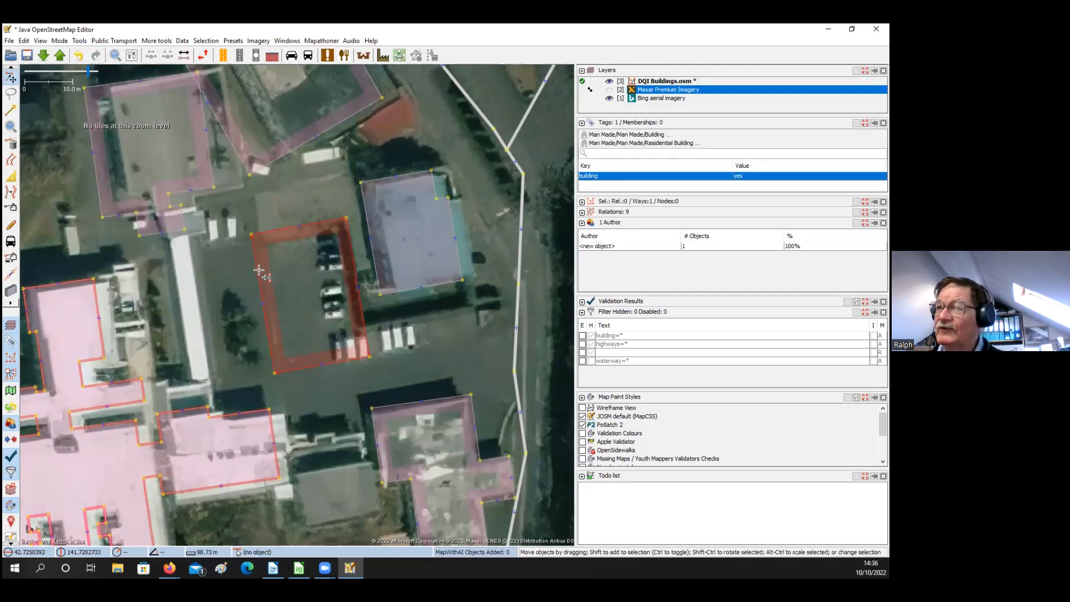
key(b)
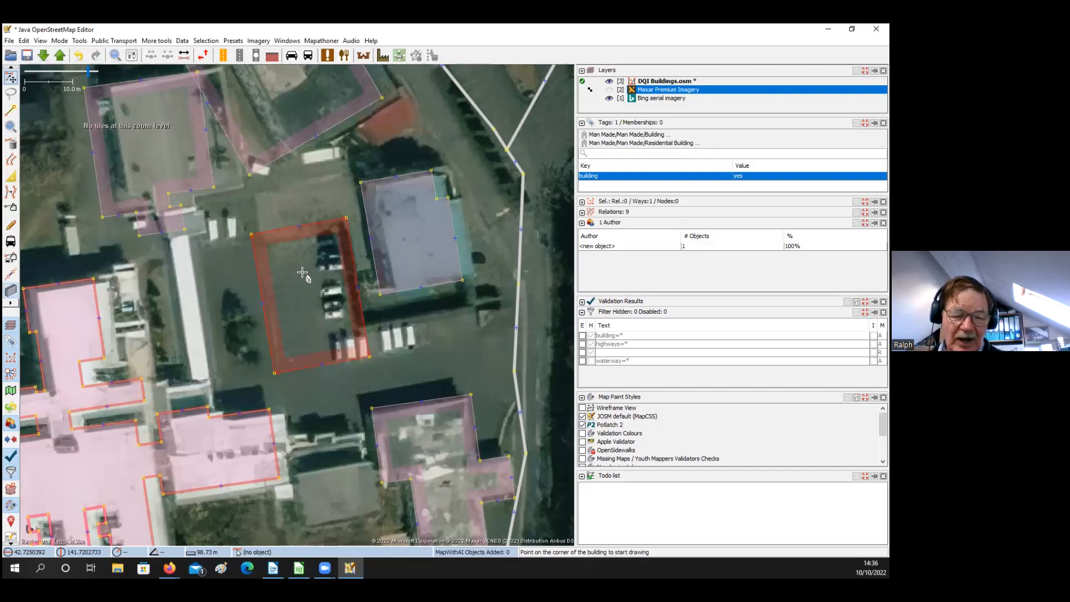
click(306, 259)
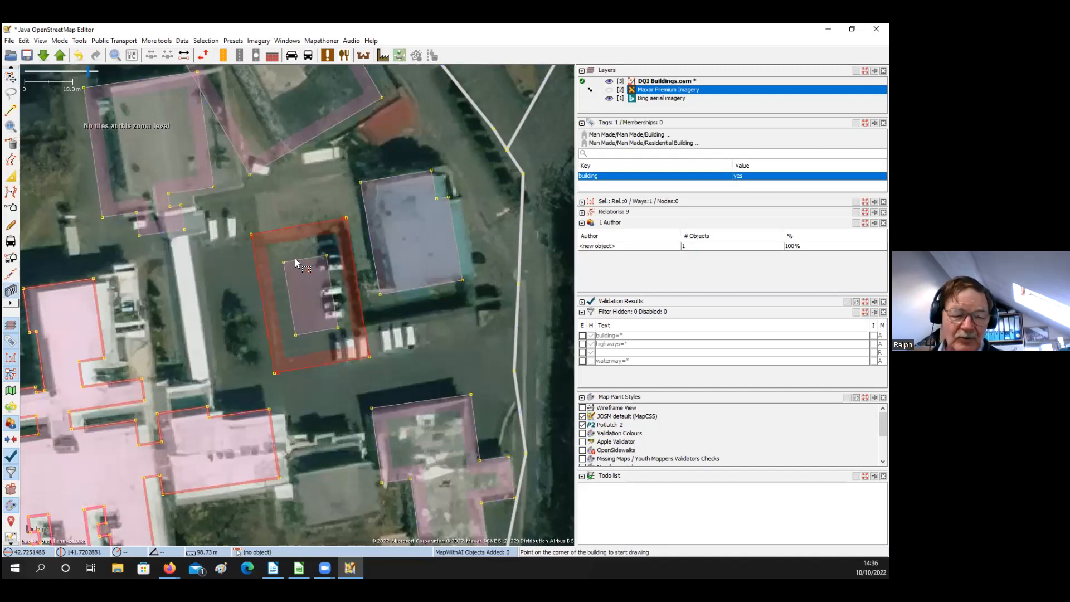
key(s)
shift+click(293, 293)
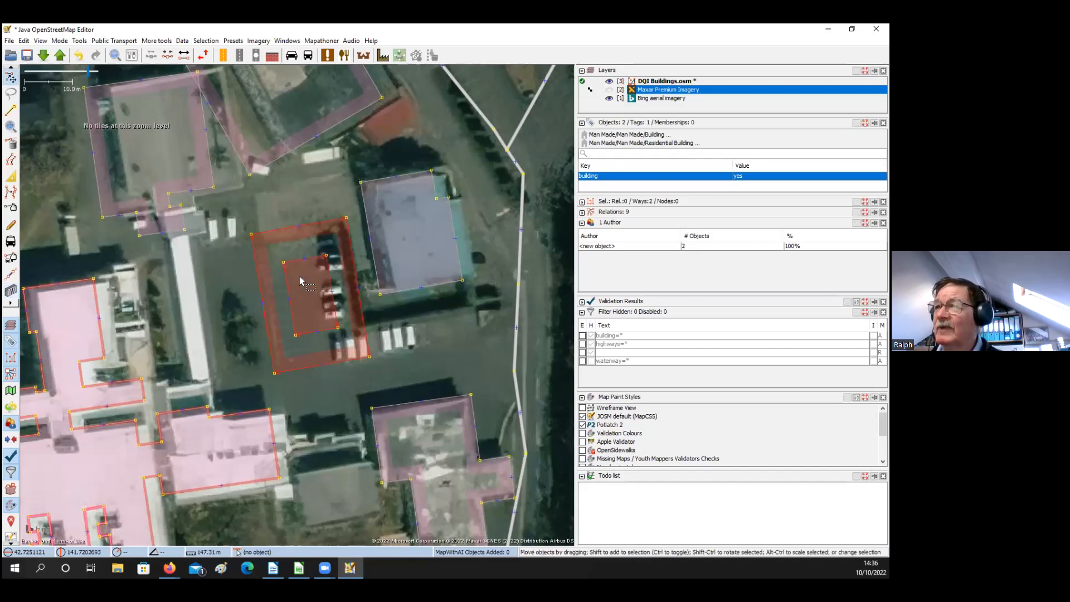
key(ctrl+b)
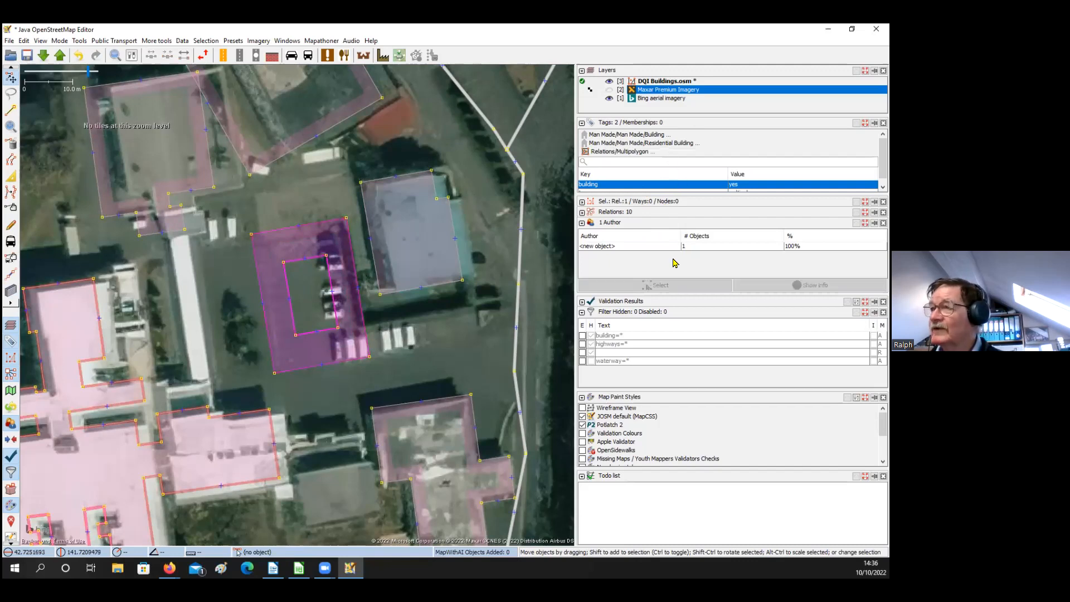
Collapse the Filter and Todo list sections to make more room for the new relation's tags
click(583, 312)
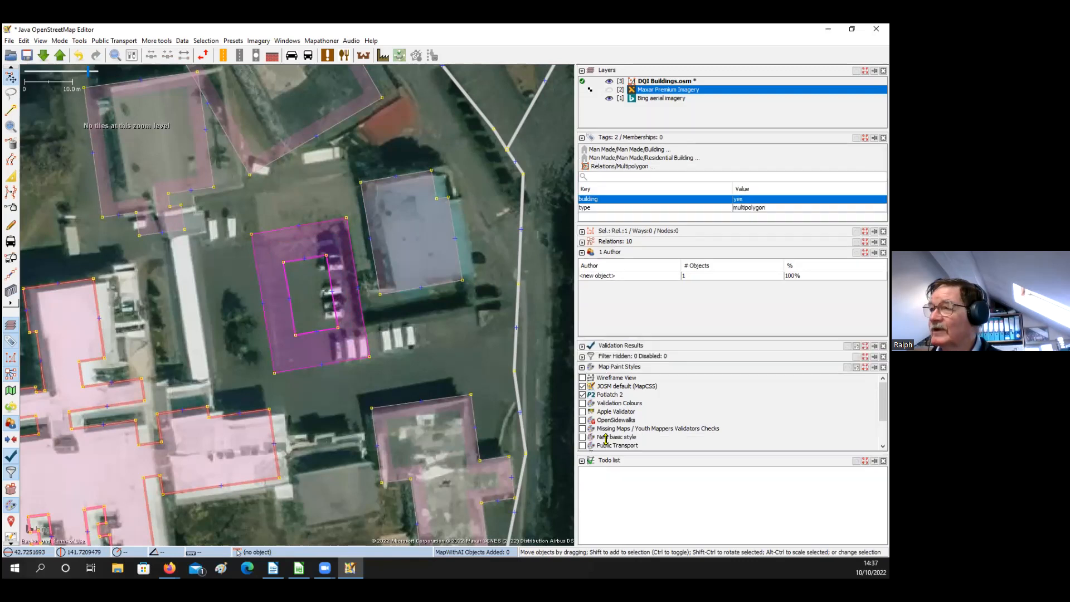
click(583, 483)
click(584, 462)
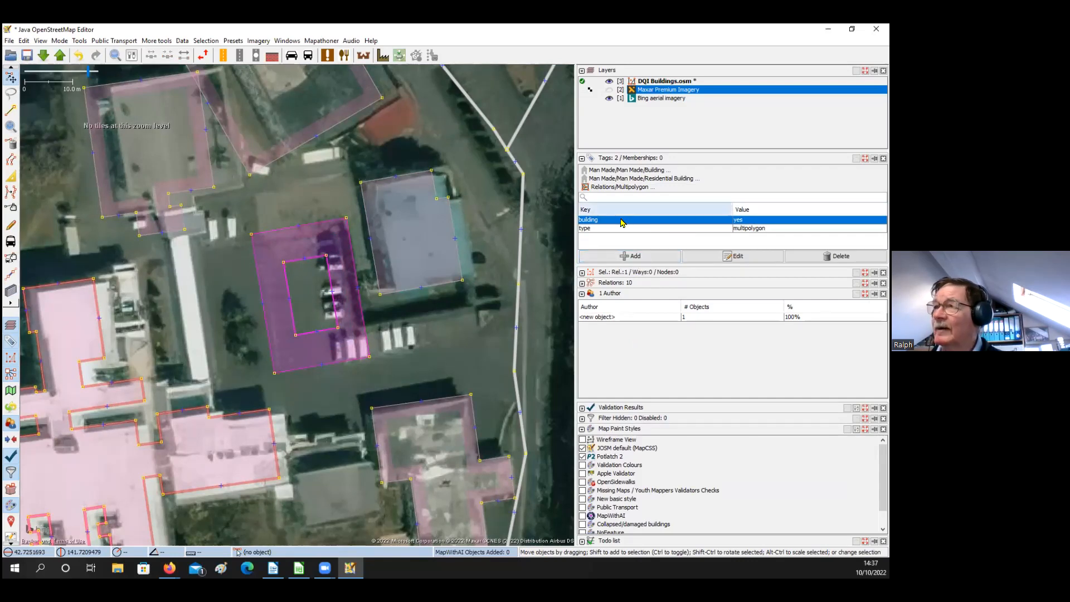
Select the outer outline of the large building with two courtyards and open its multipolygon relation for editing
click(242, 286)
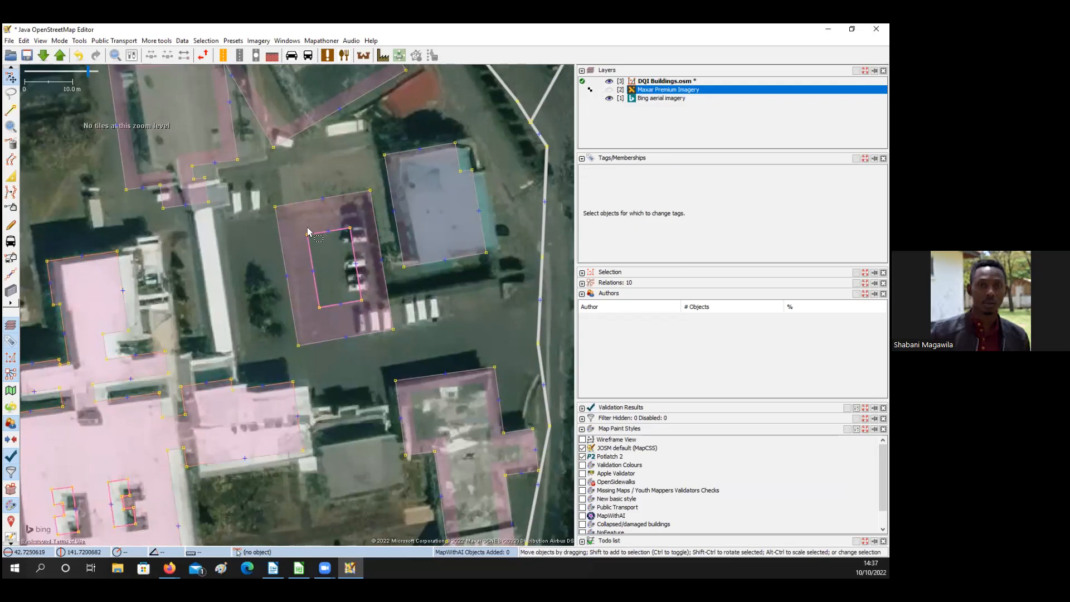
drag(262, 307, 269, 302)
drag(265, 343, 349, 257)
drag(265, 343, 269, 302)
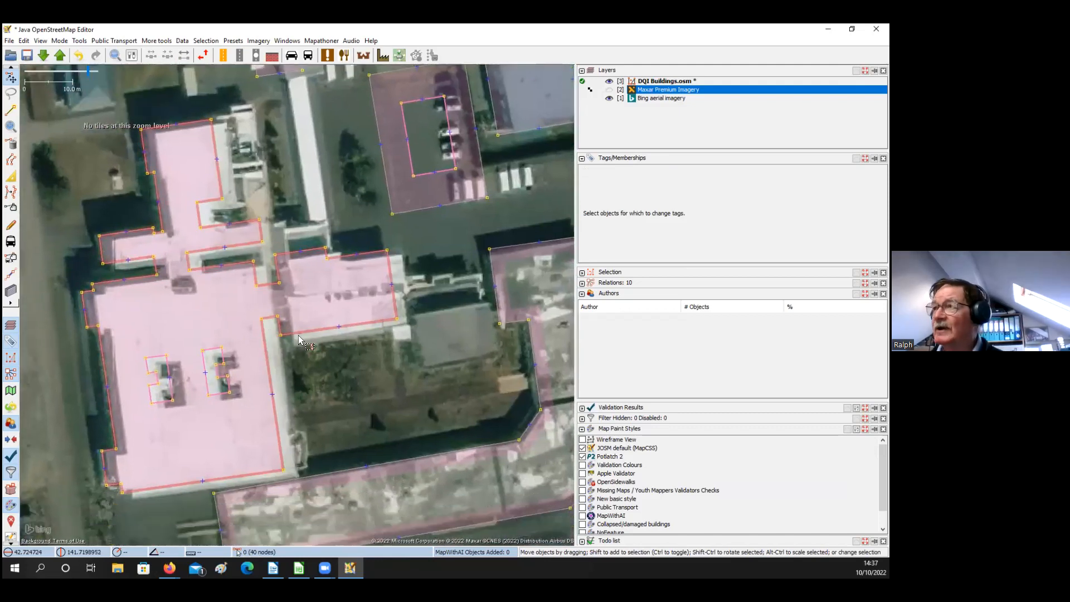
click(266, 346)
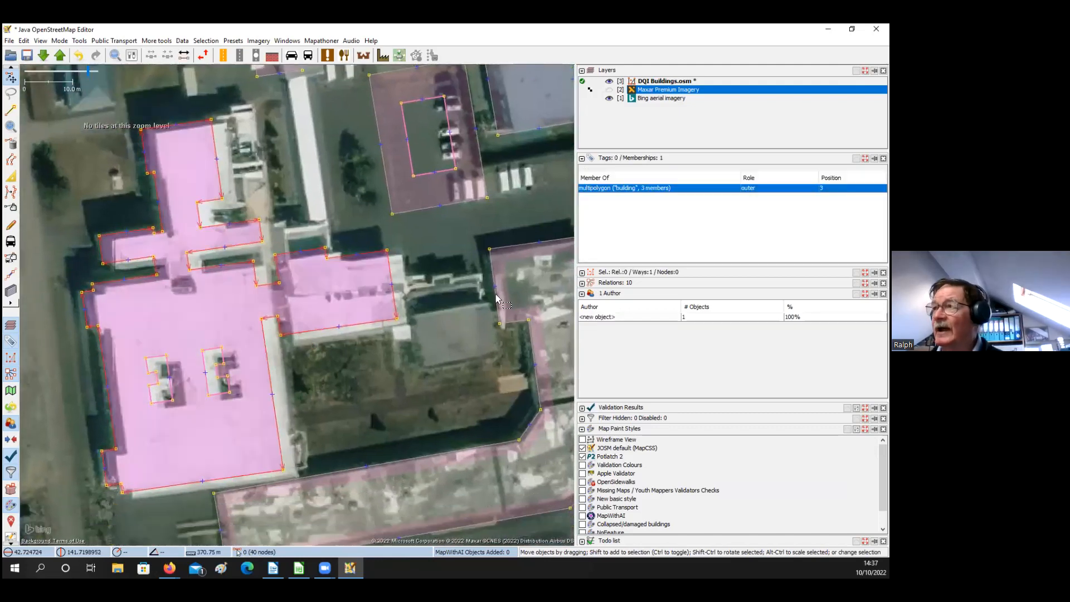
click(614, 190)
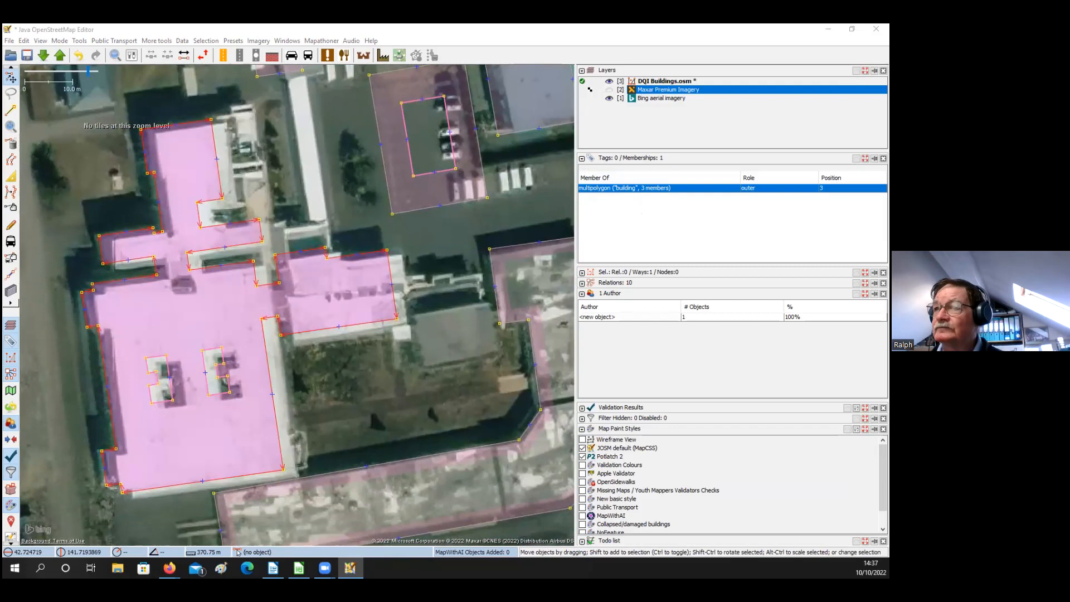
double_click(674, 188)
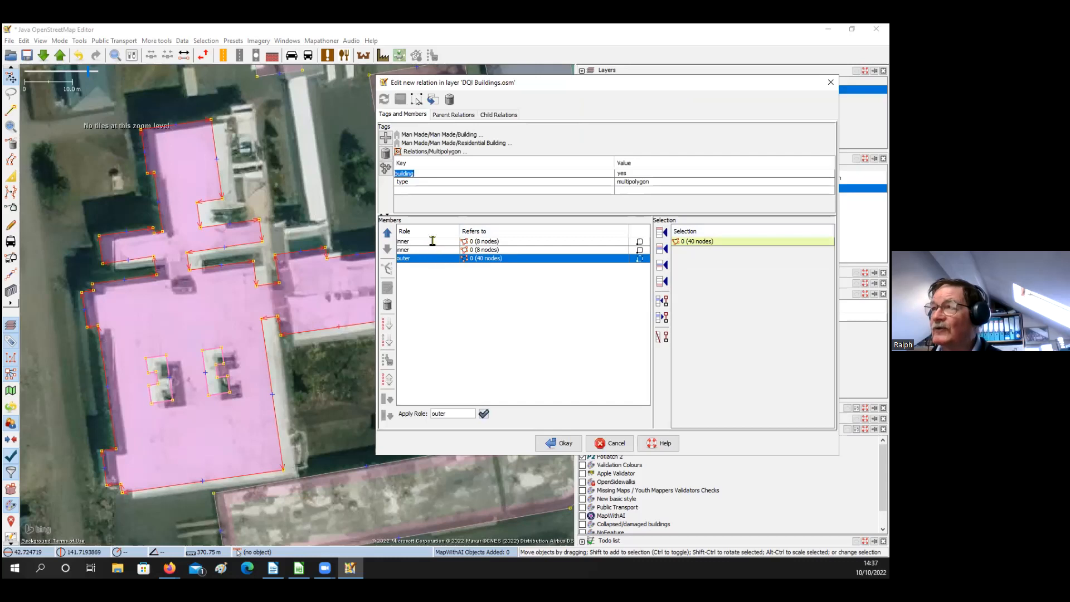
Highlight the inner and outer members of the relation one by one, and close the relation editor
click(433, 241)
click(435, 250)
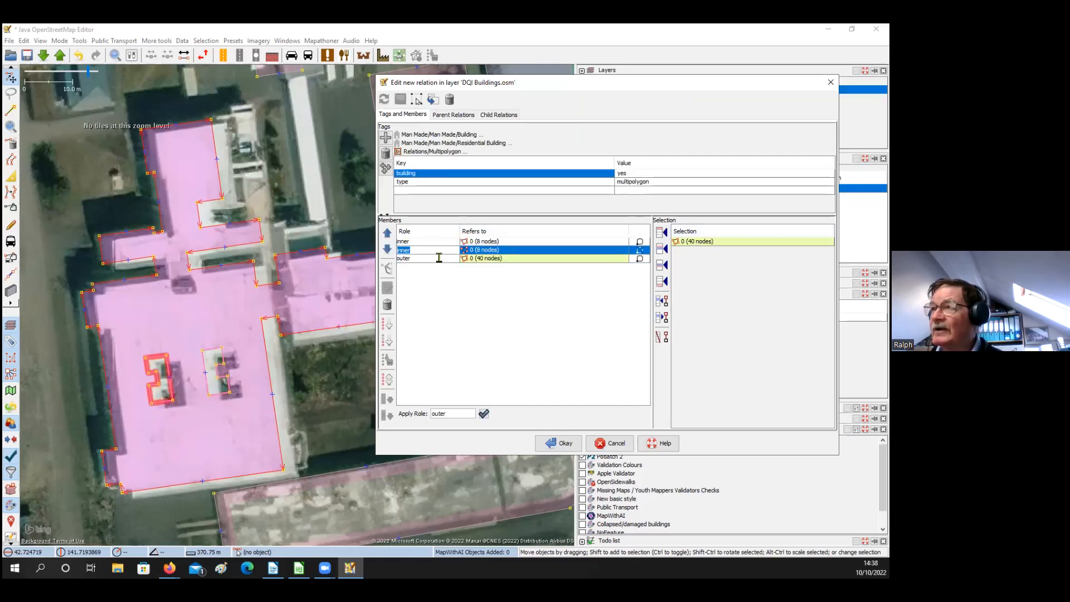
click(439, 258)
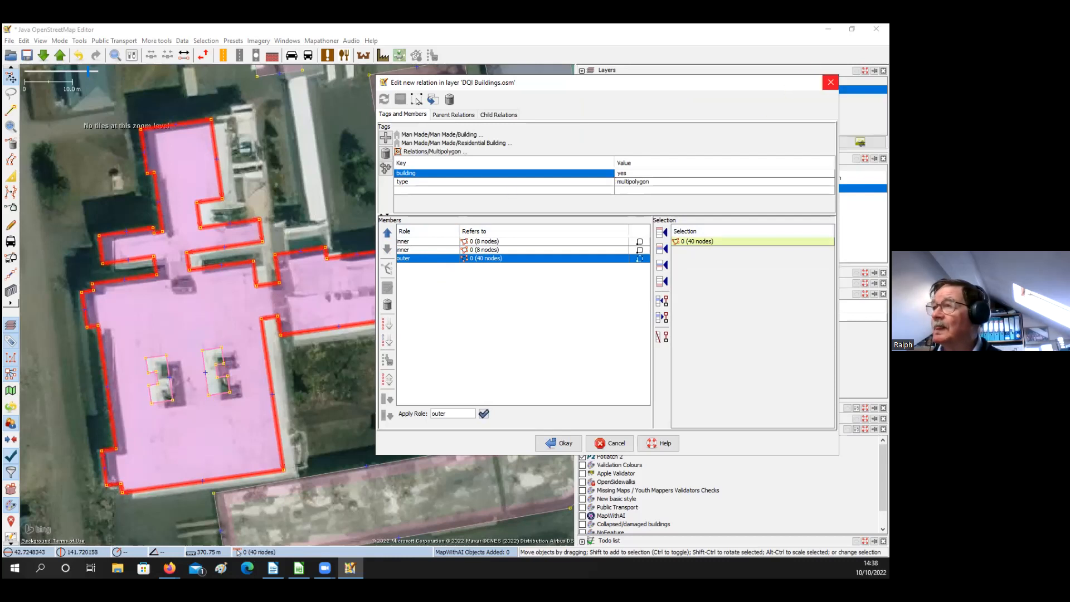
click(830, 82)
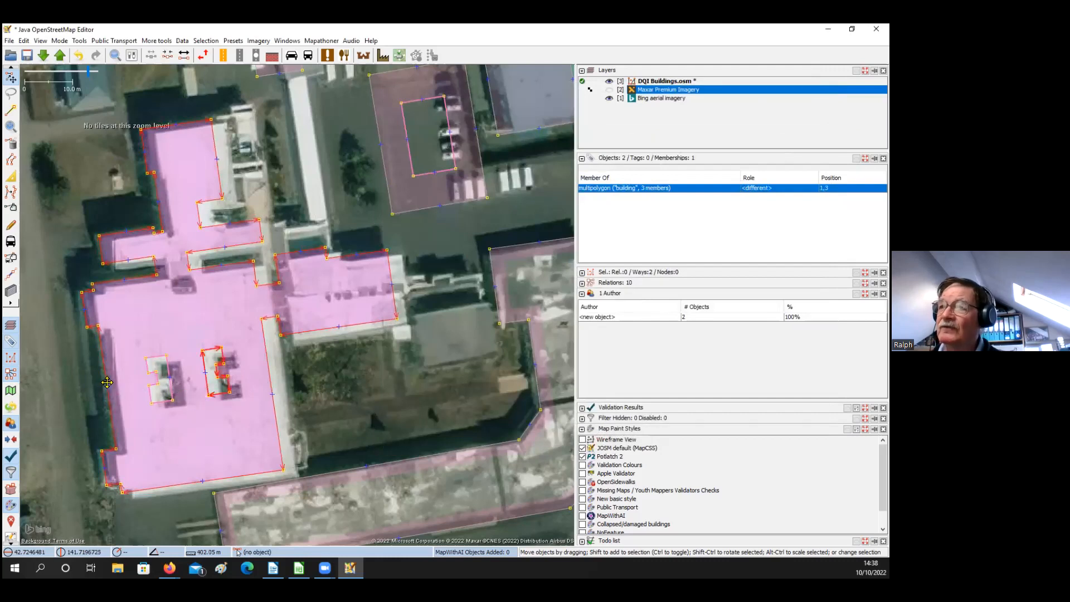
Try shifting the large building's outer outline and both courtyard rings east together, and undo the move
drag(109, 381, 129, 381)
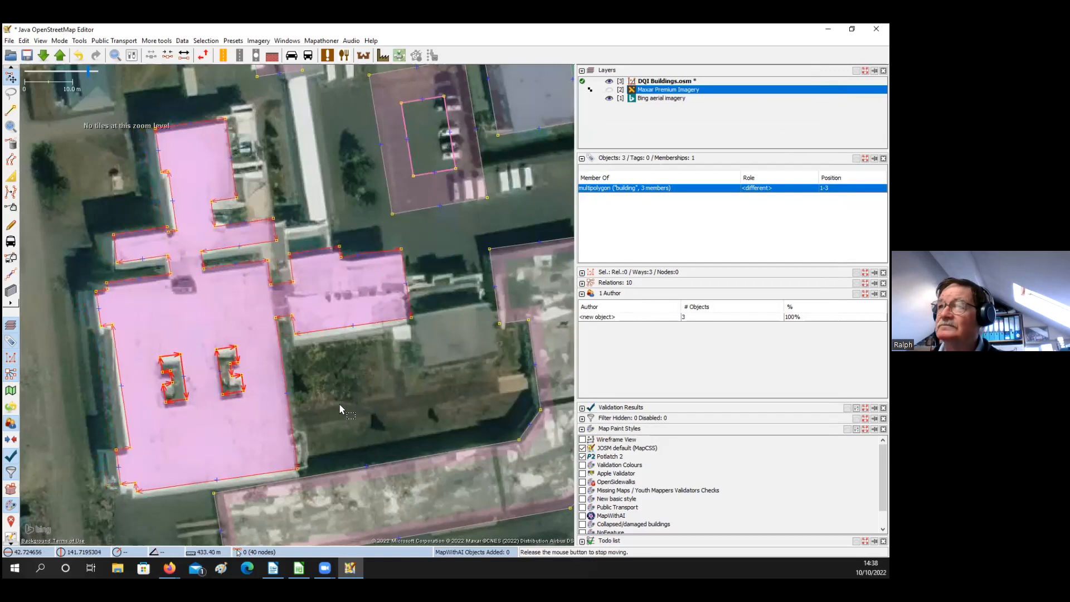
key(ctrl+z)
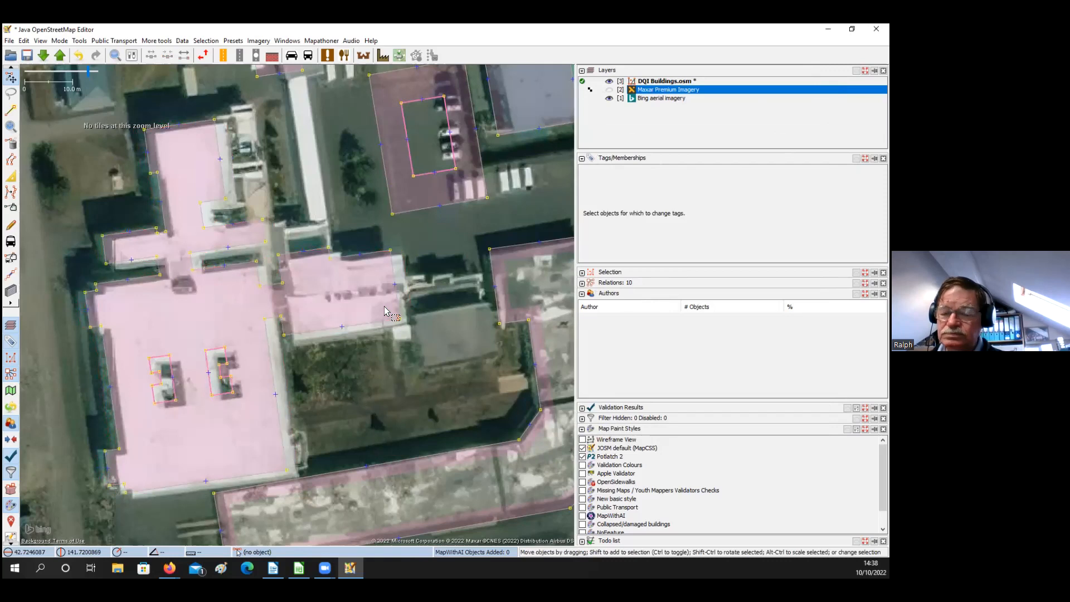
scroll(385, 306, down, 3)
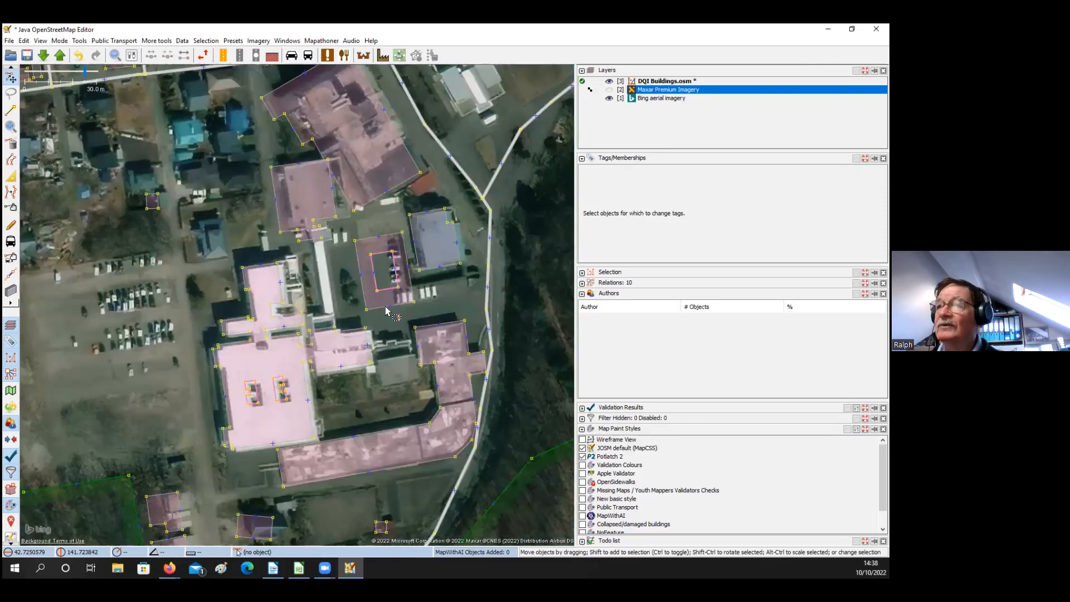
click(355, 304)
drag(353, 322, 357, 355)
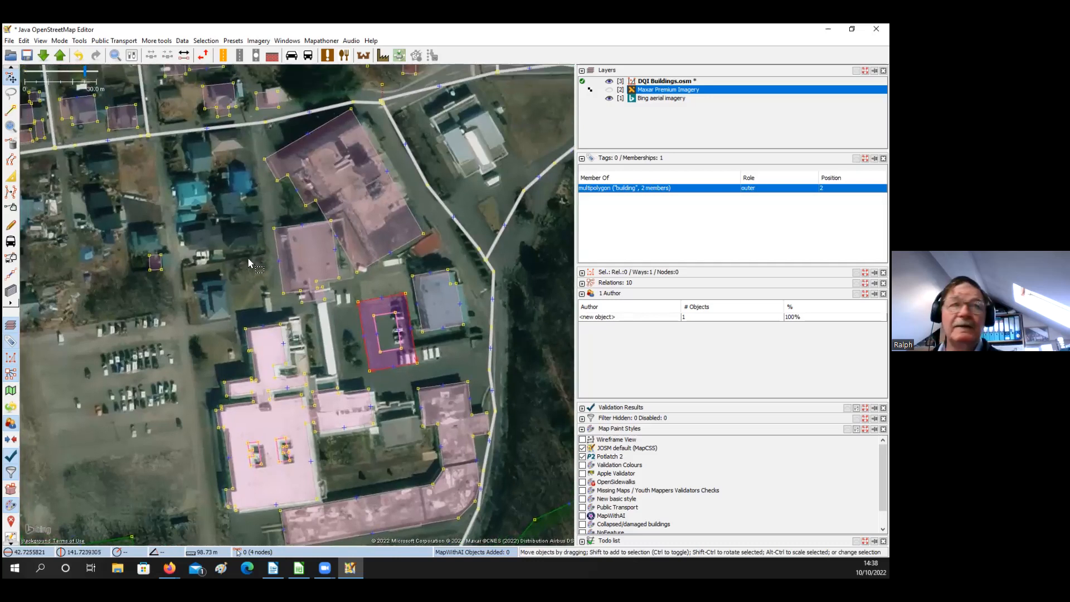
drag(241, 268, 292, 302)
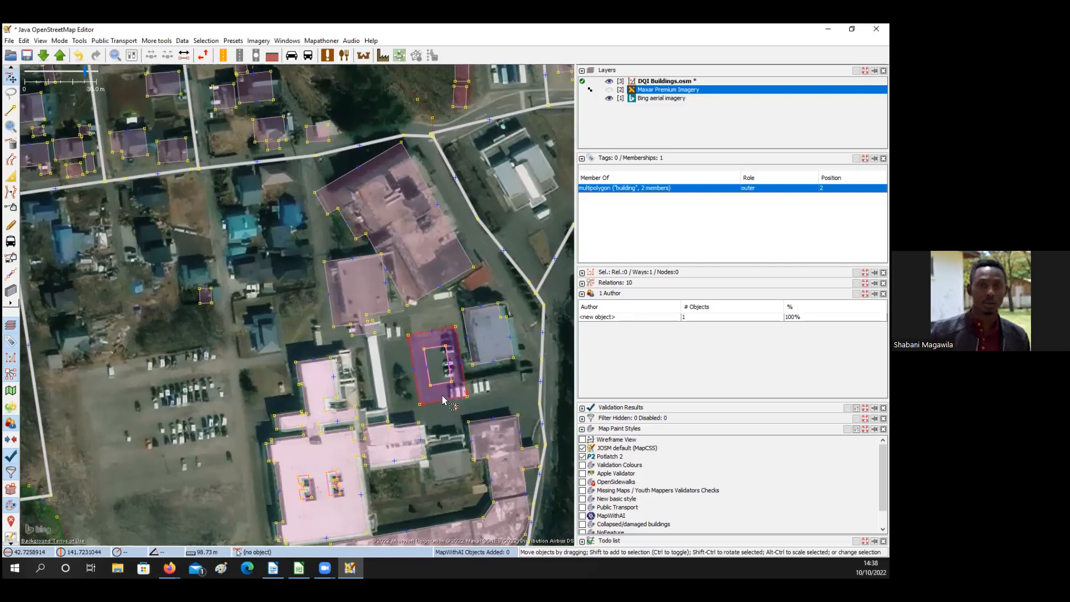
drag(354, 360, 397, 376)
drag(320, 342, 322, 344)
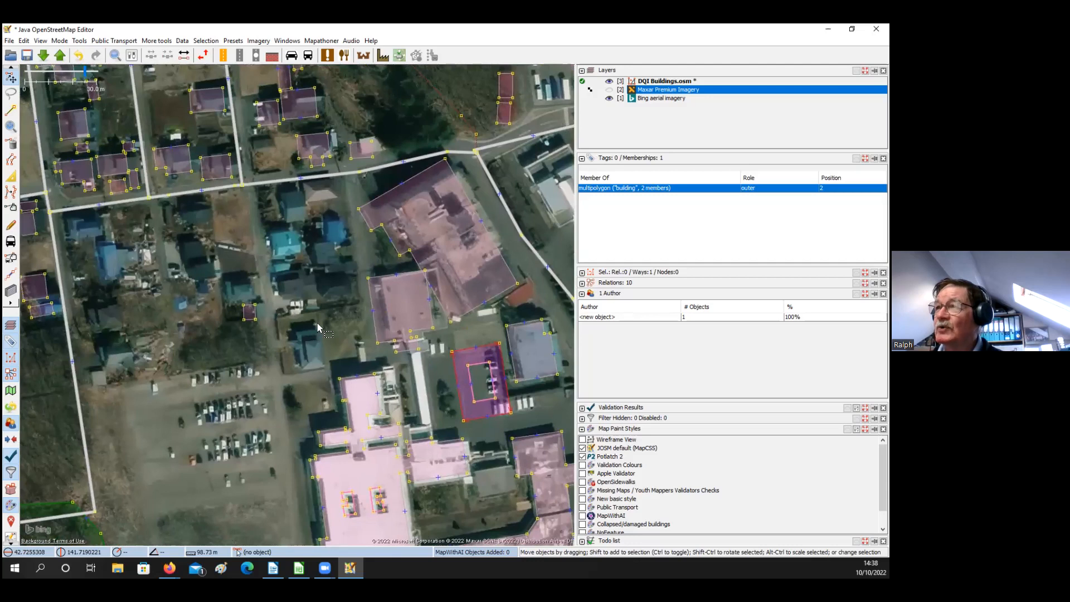
drag(317, 322, 359, 306)
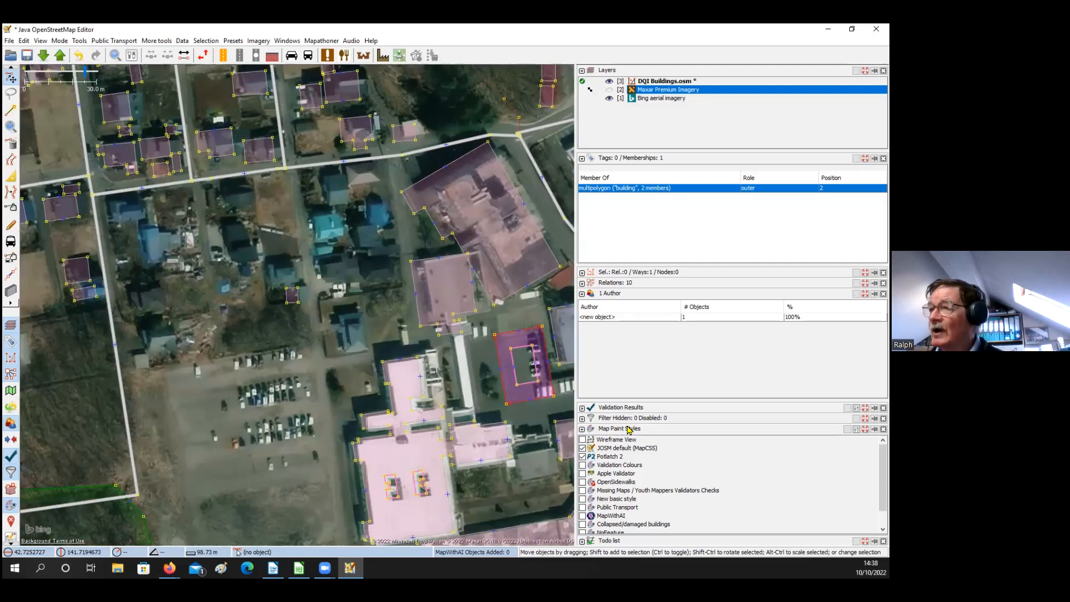
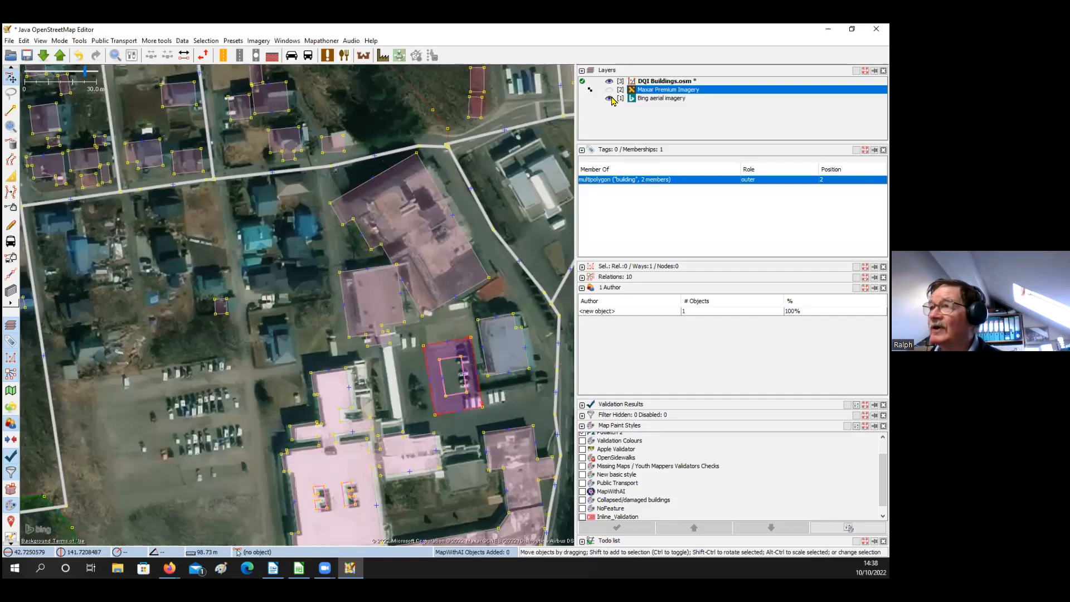
Turn on the Apple Validator paint style, hide the Bing aerial imagery, and clear the selection
click(615, 449)
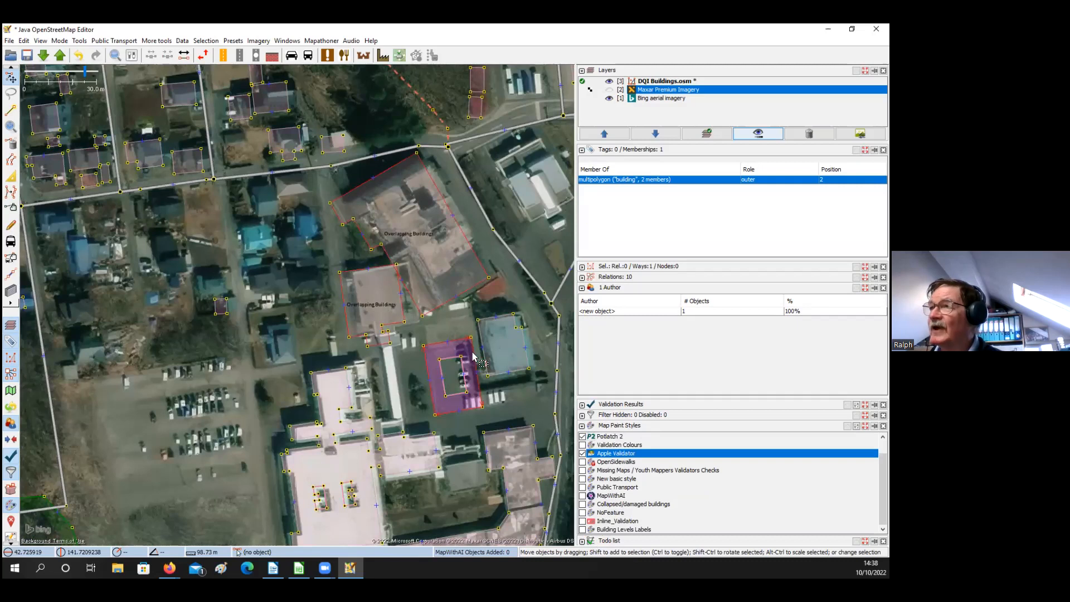
click(609, 98)
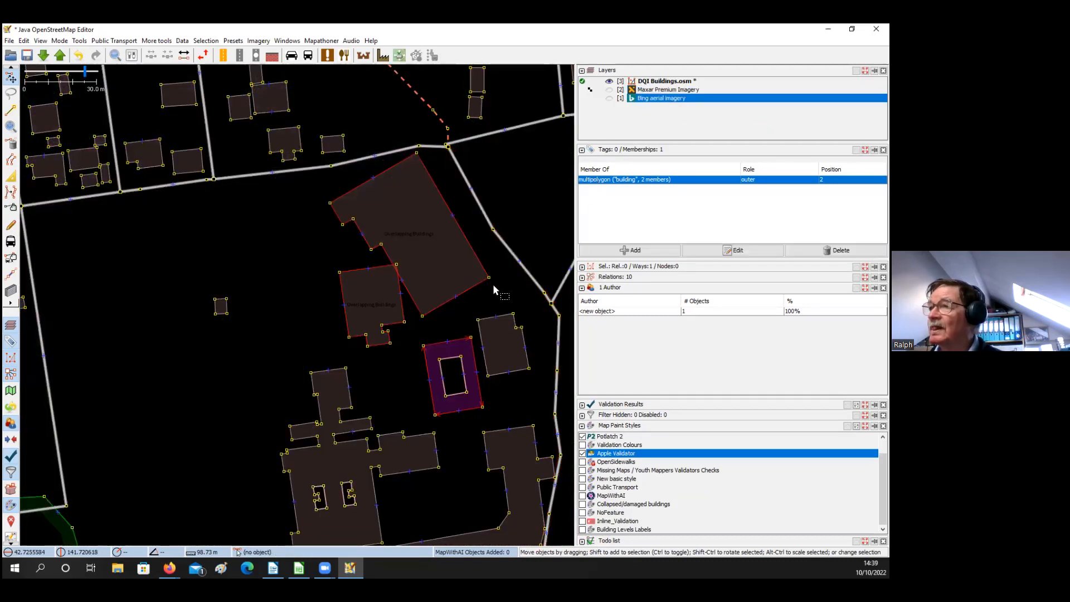
click(550, 256)
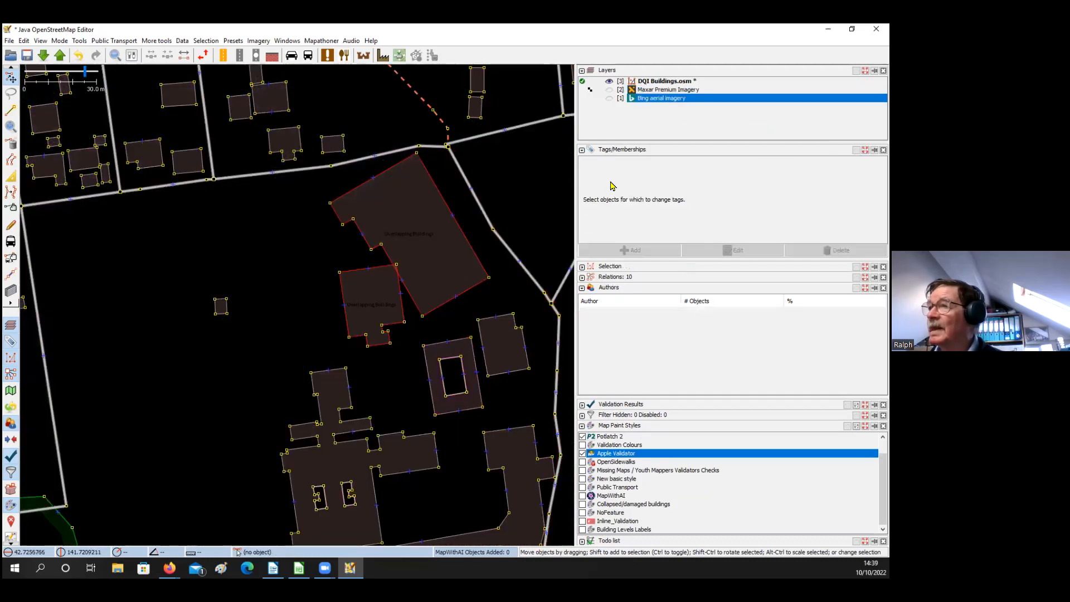
Turn on the Missing Maps / Youth Mappers Validators Checks paint style
mouse_move(615, 477)
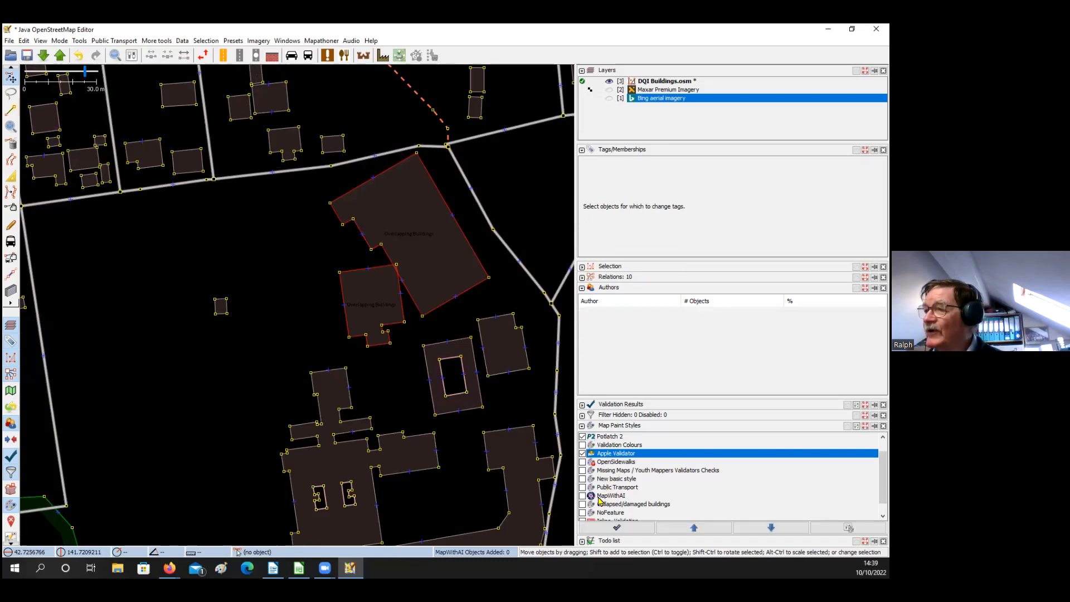
click(585, 471)
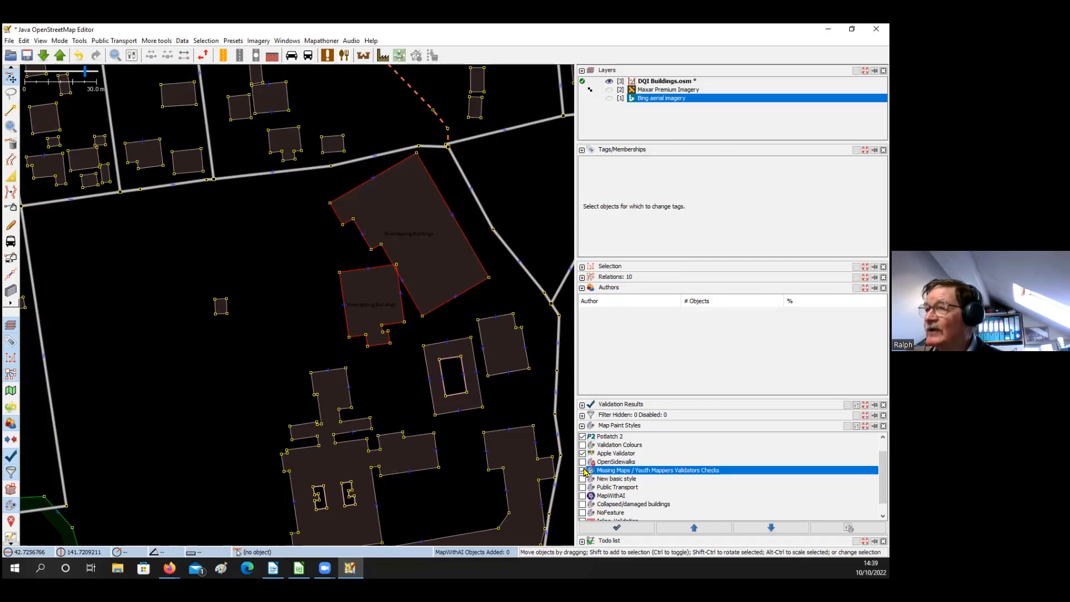
click(585, 471)
Examine the problem highlights and warning symbols across the wider map, and return to the overlapping buildings south of the road junction
scroll(685, 499, down, 1)
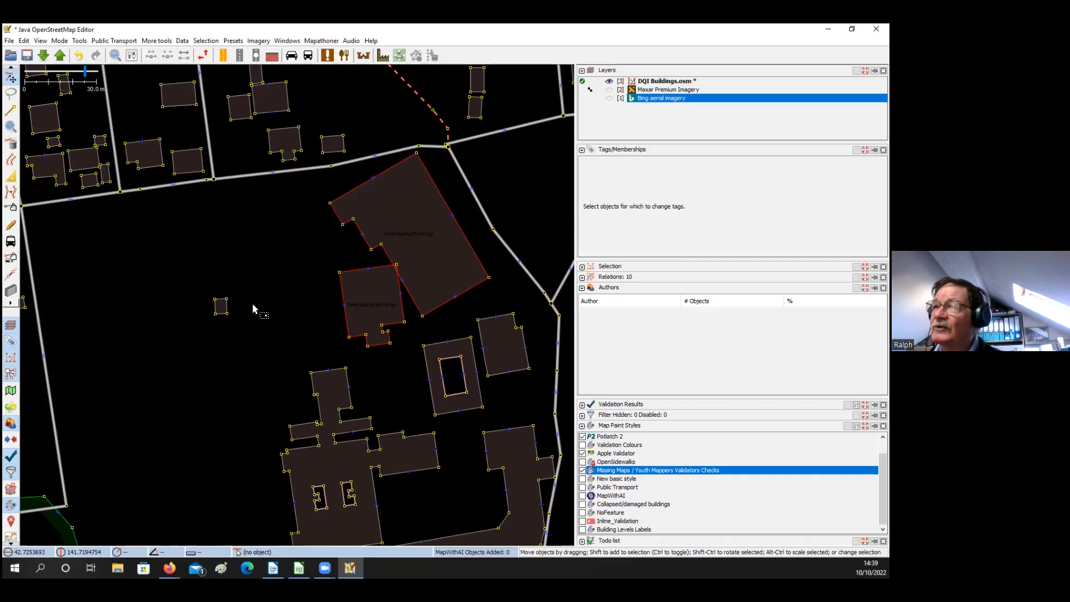
scroll(253, 305, down, 2)
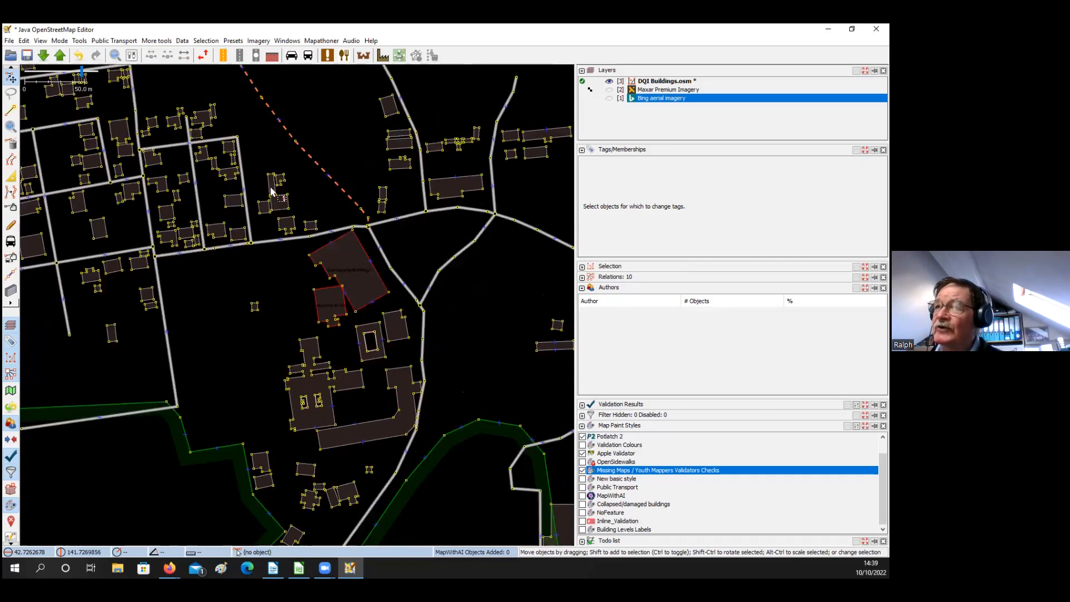
scroll(192, 214, down, 2)
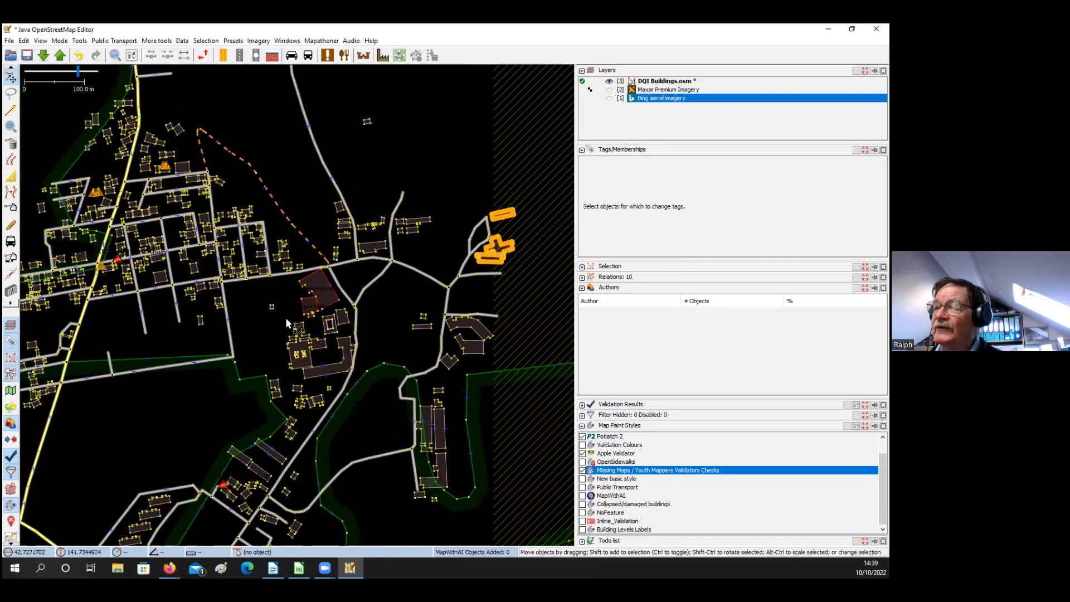
scroll(390, 315, down, 2)
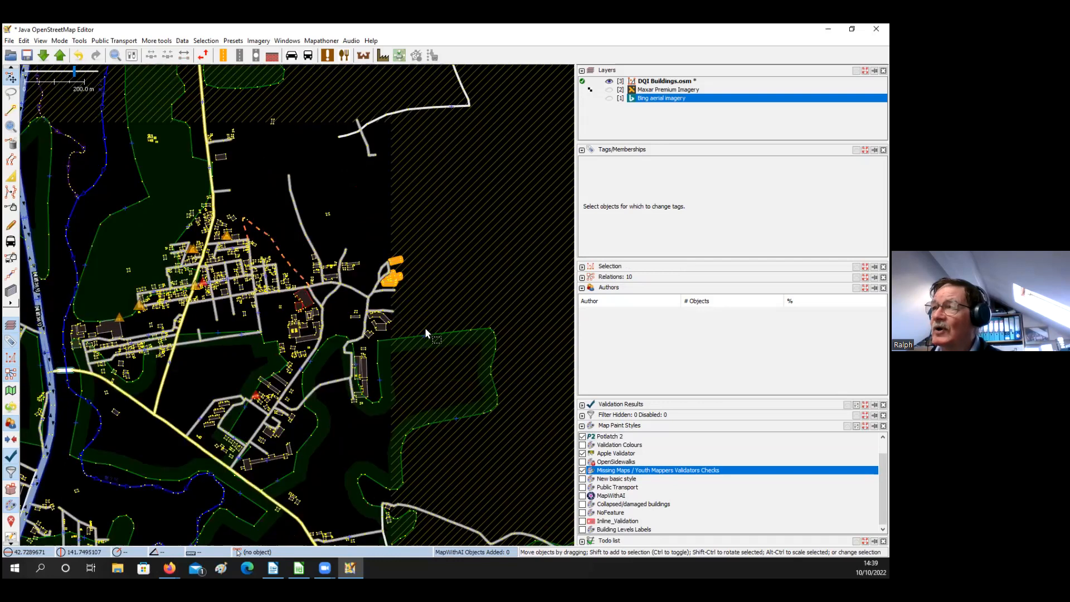
key(8)
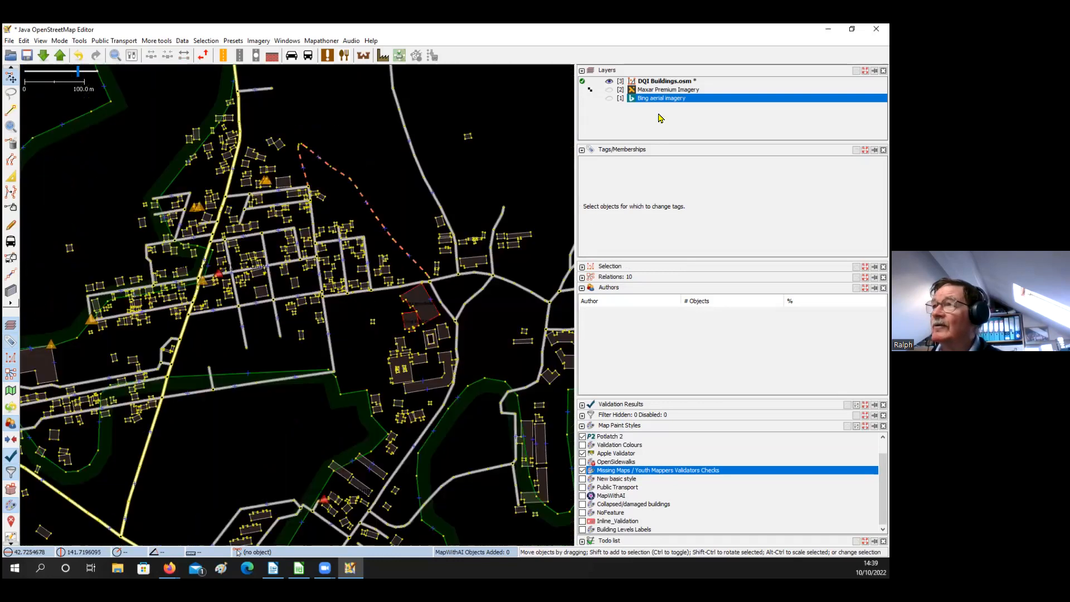
key(8)
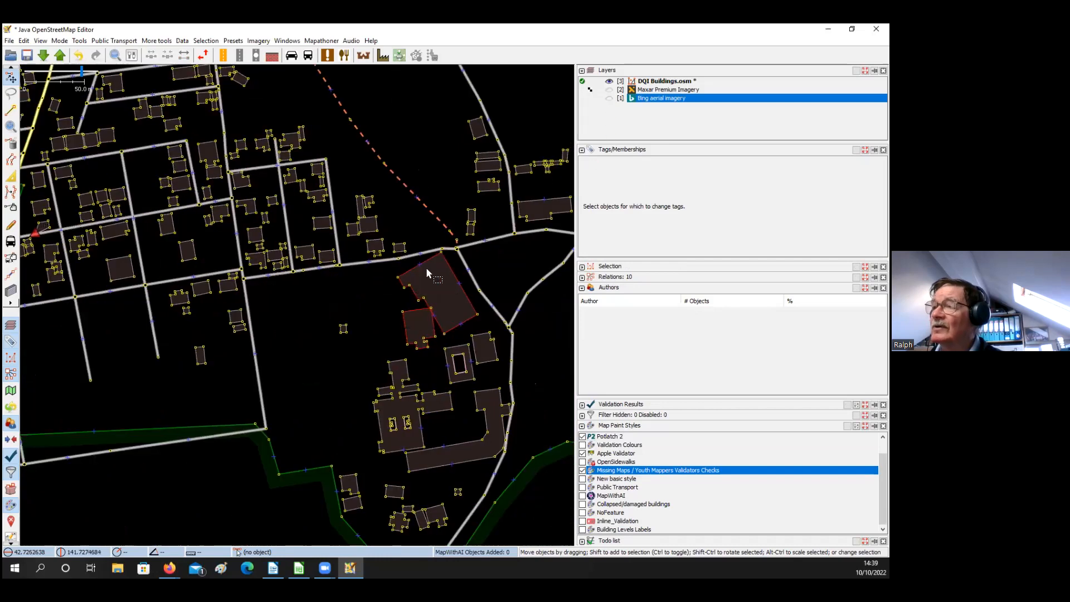
drag(402, 284, 355, 279)
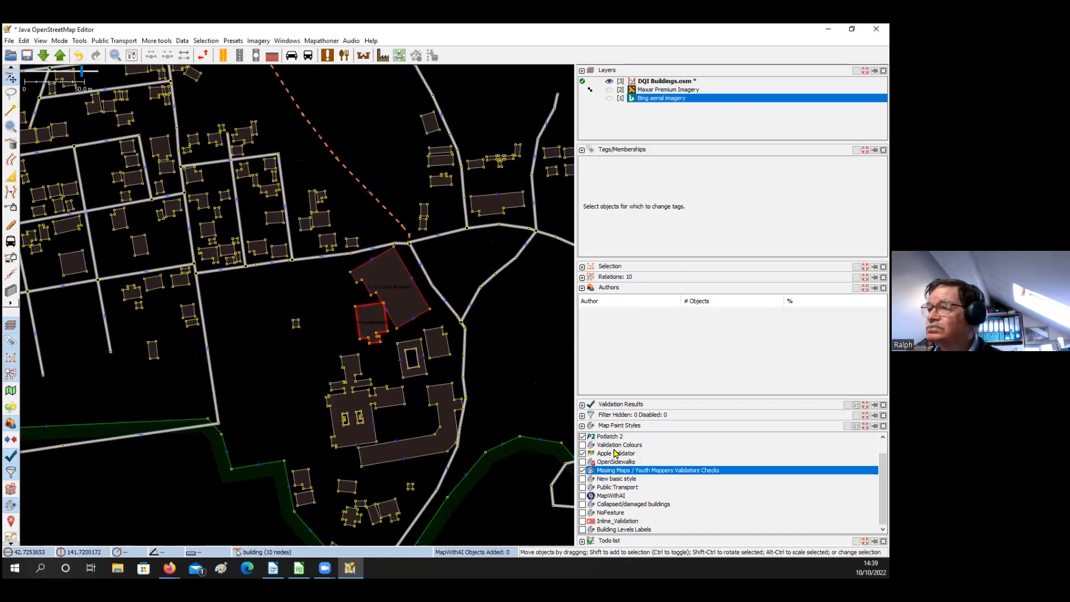
Show the Bing aerial imagery and turn on the Validation Colours paint style
click(609, 98)
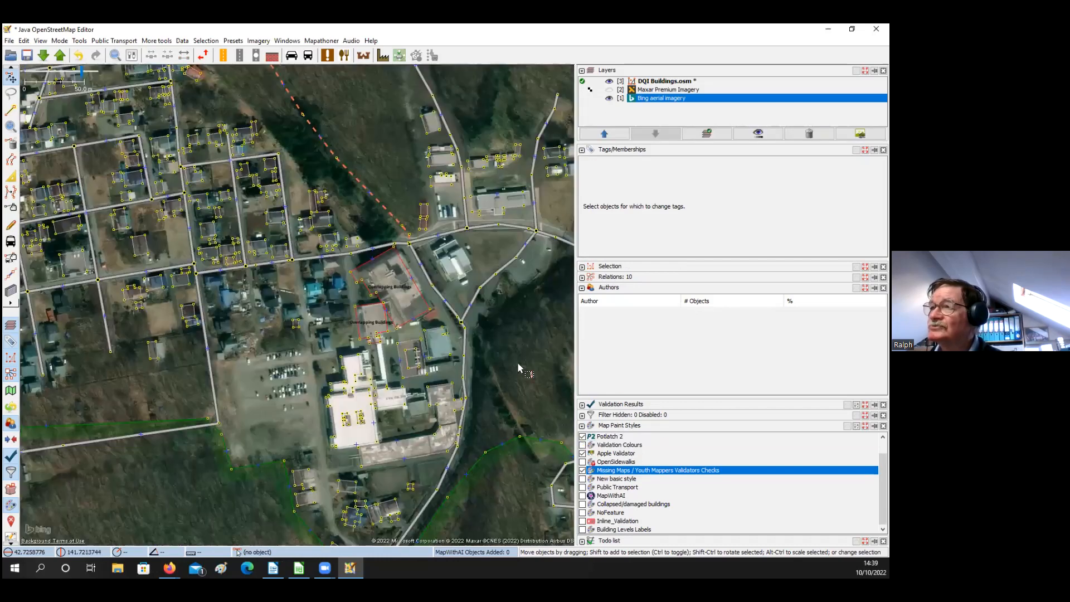
scroll(401, 275, up, 2)
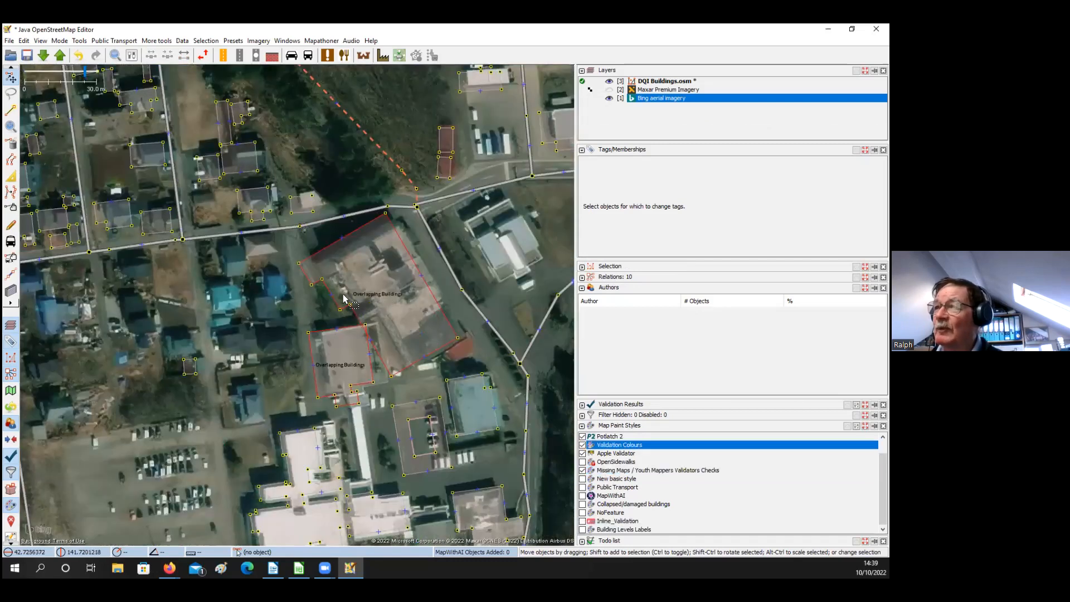
scroll(384, 294, up, 2)
scroll(328, 315, up, 2)
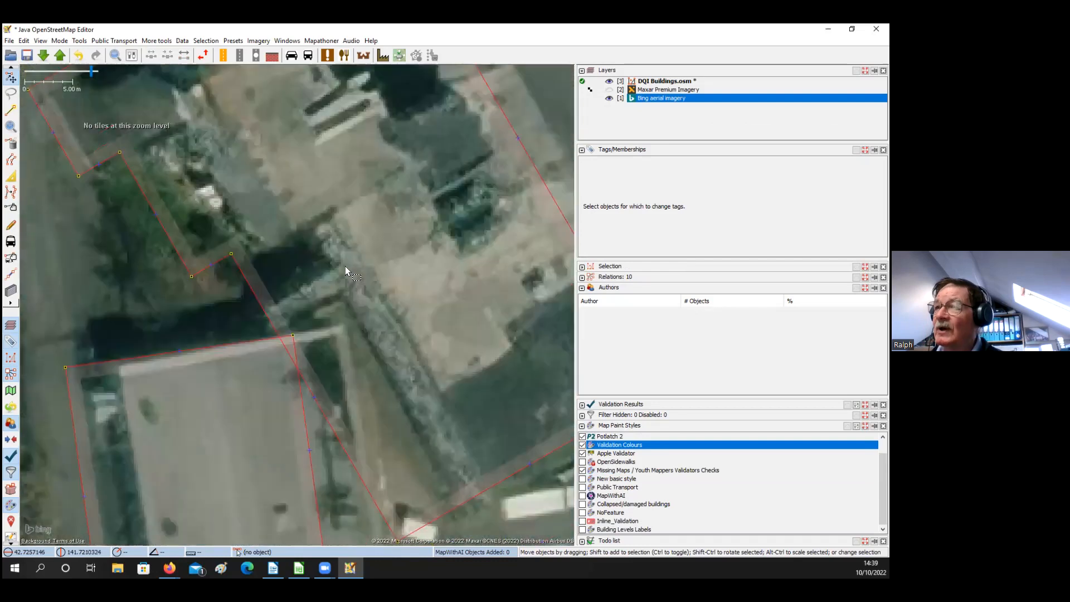
Try to merge the smaller overlapping building's northeast corner with a node of the larger building's notch, and undo the changes
scroll(315, 305, down, 2)
drag(318, 304, 273, 301)
shift+click(268, 271)
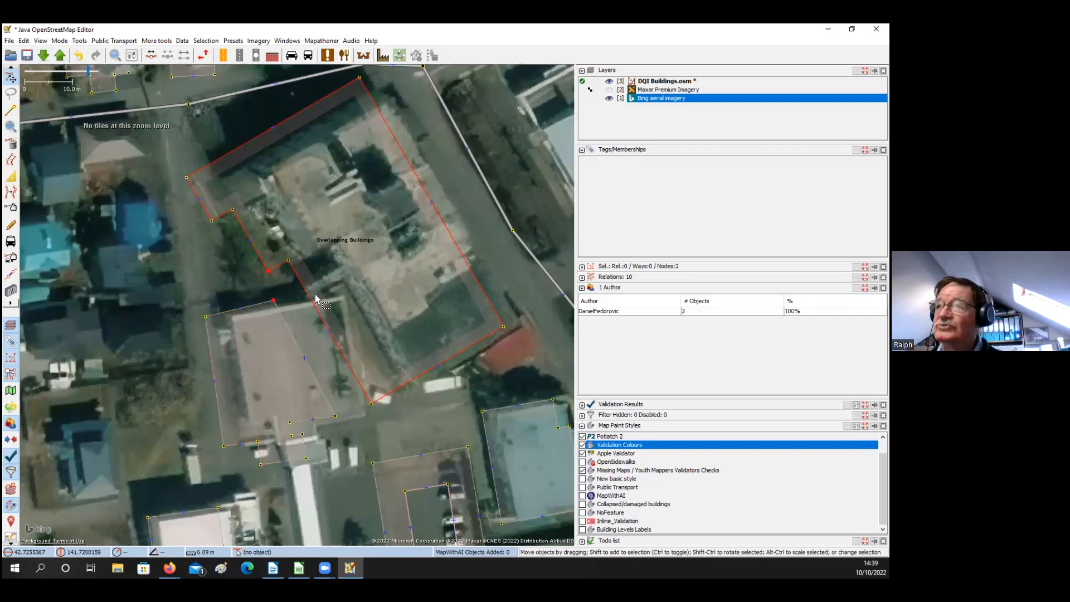
key(m)
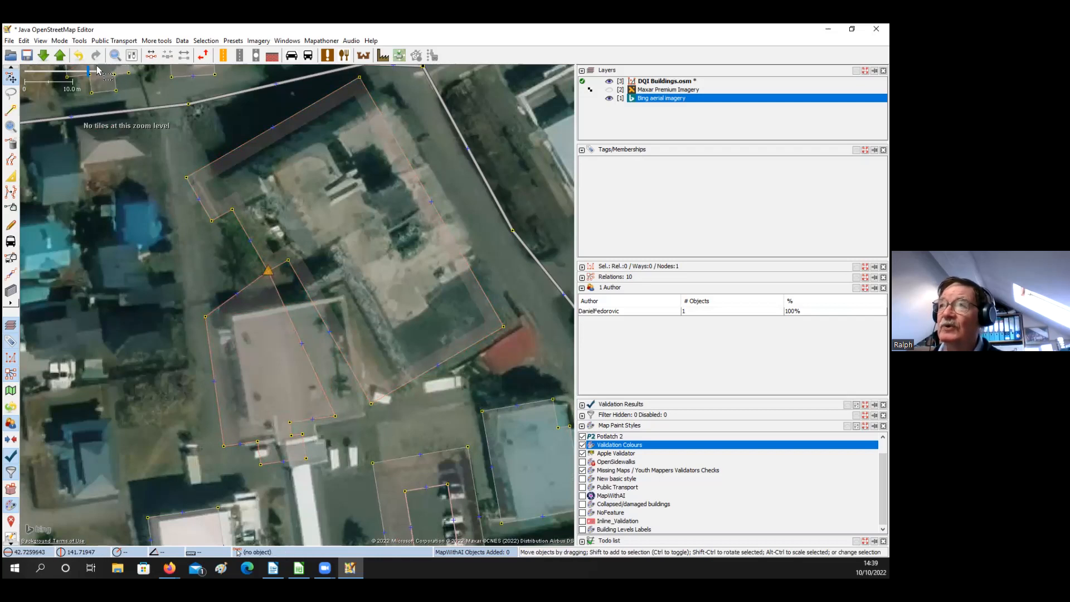
click(79, 56)
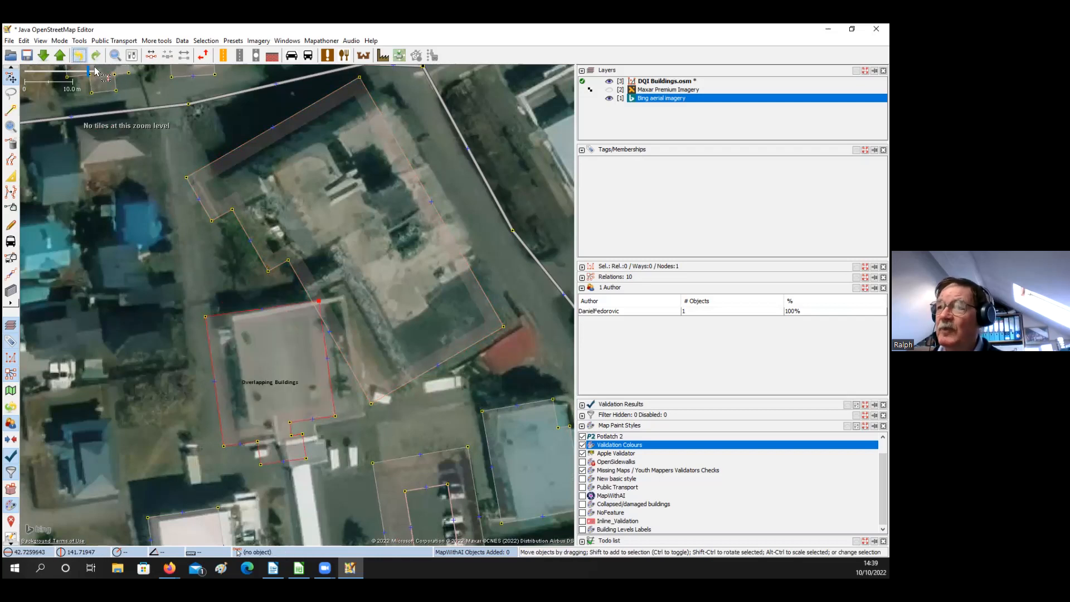
drag(291, 336, 290, 281)
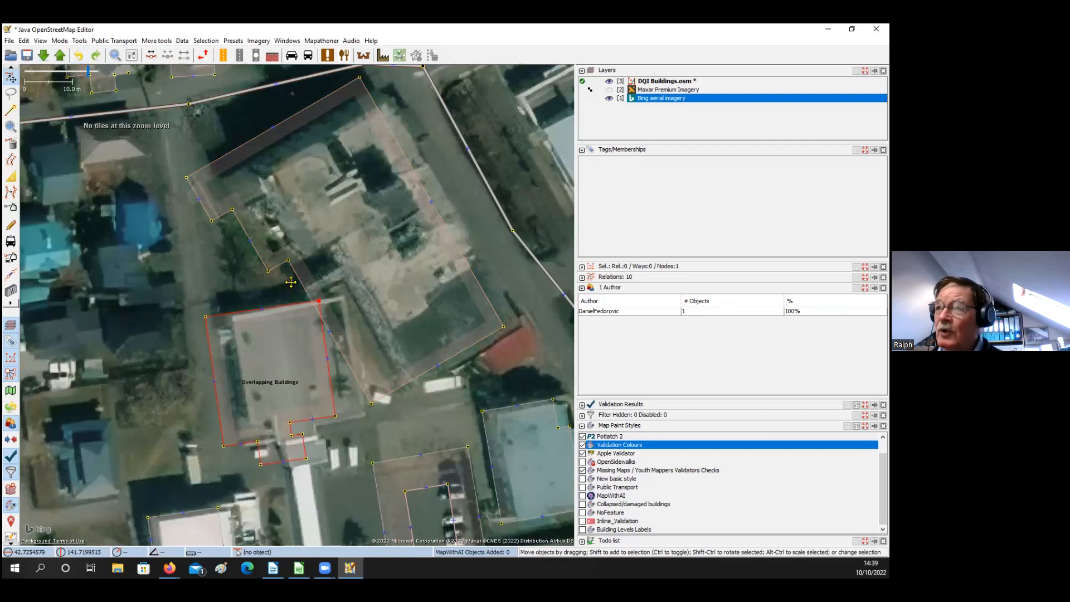
drag(295, 363, 308, 399)
drag(267, 235, 267, 270)
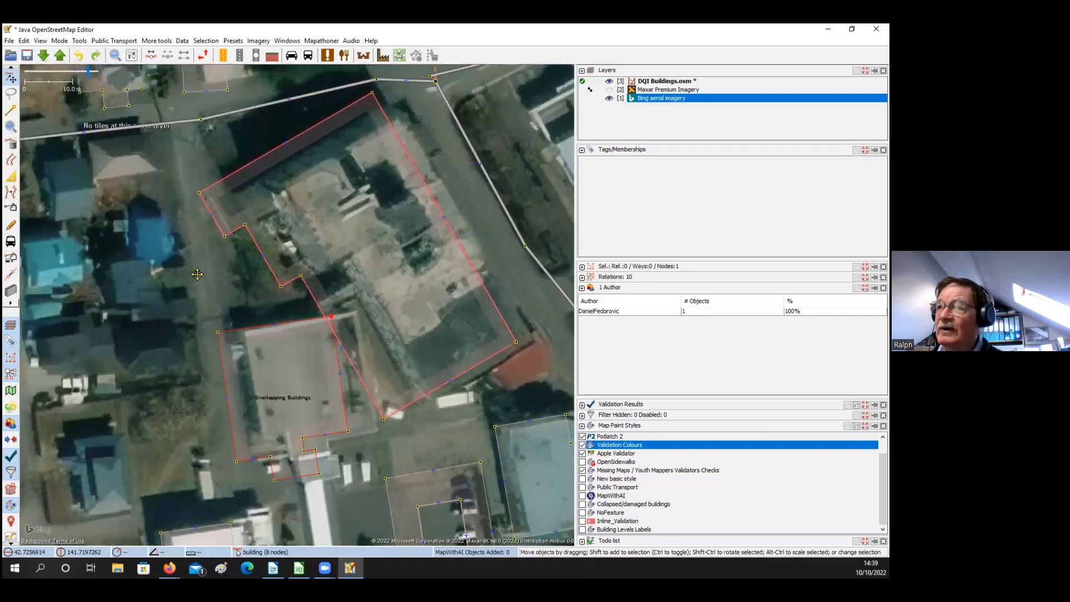
drag(166, 144, 246, 238)
drag(115, 238, 243, 233)
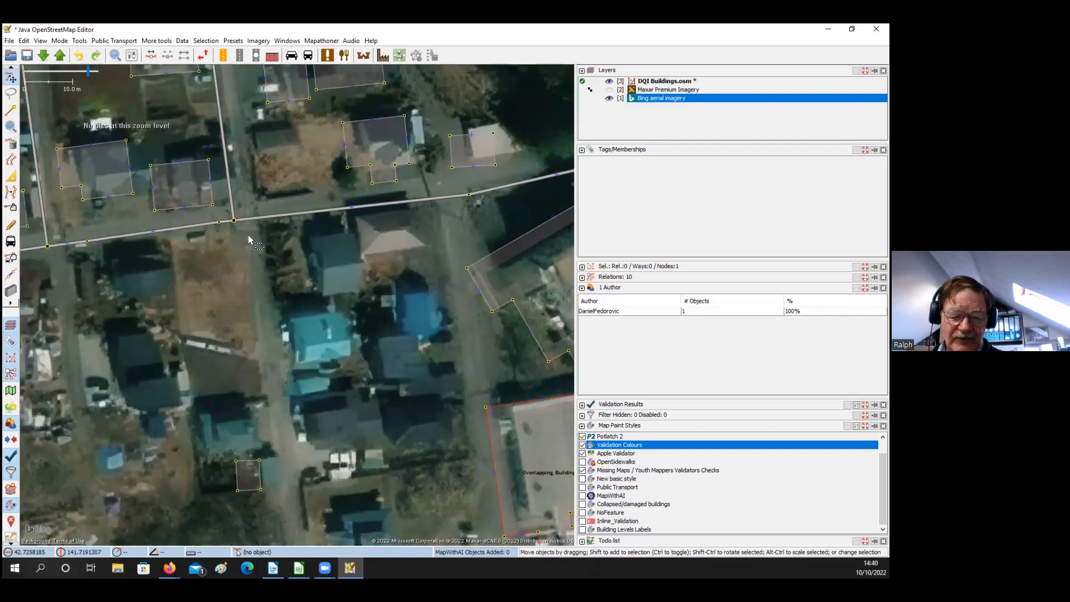
key(a)
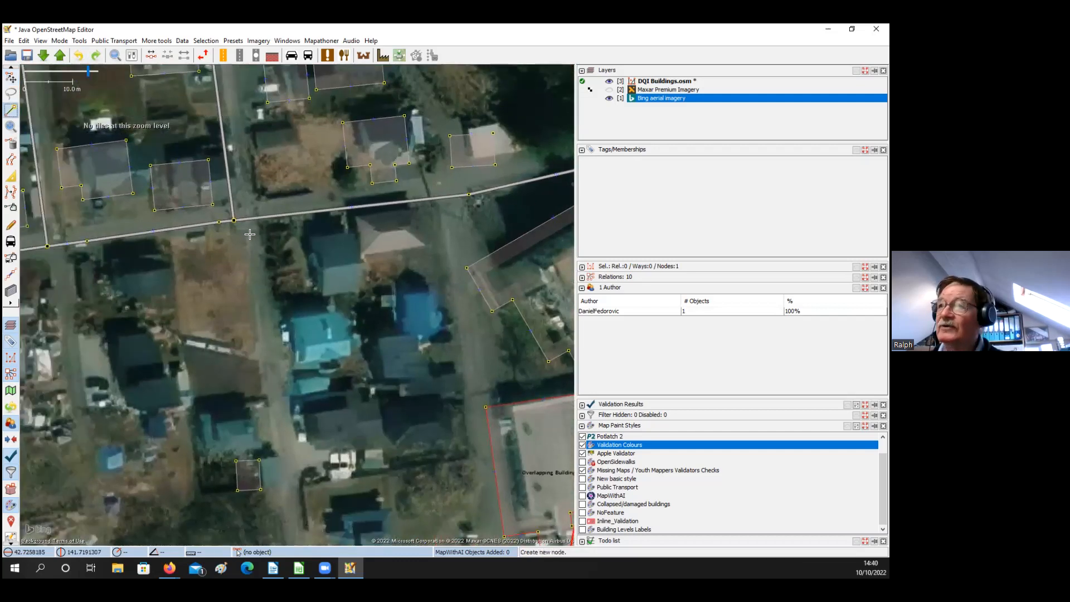
click(250, 234)
key(Escape)
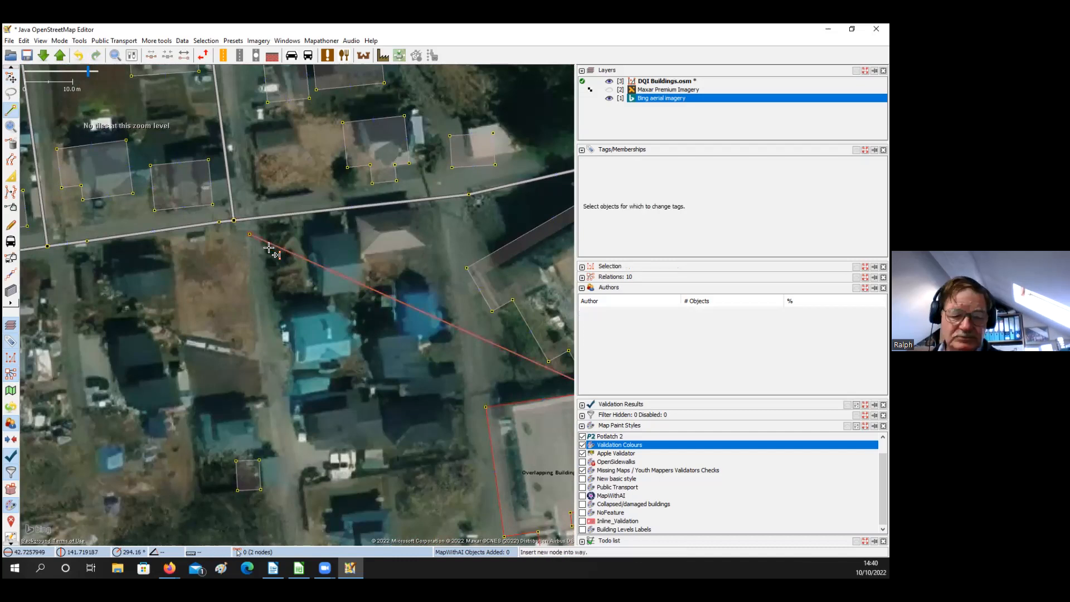
key(ctrl+z)
Draw a straight way about 59 m long along the side street, starting just short of the east-west road
click(253, 230)
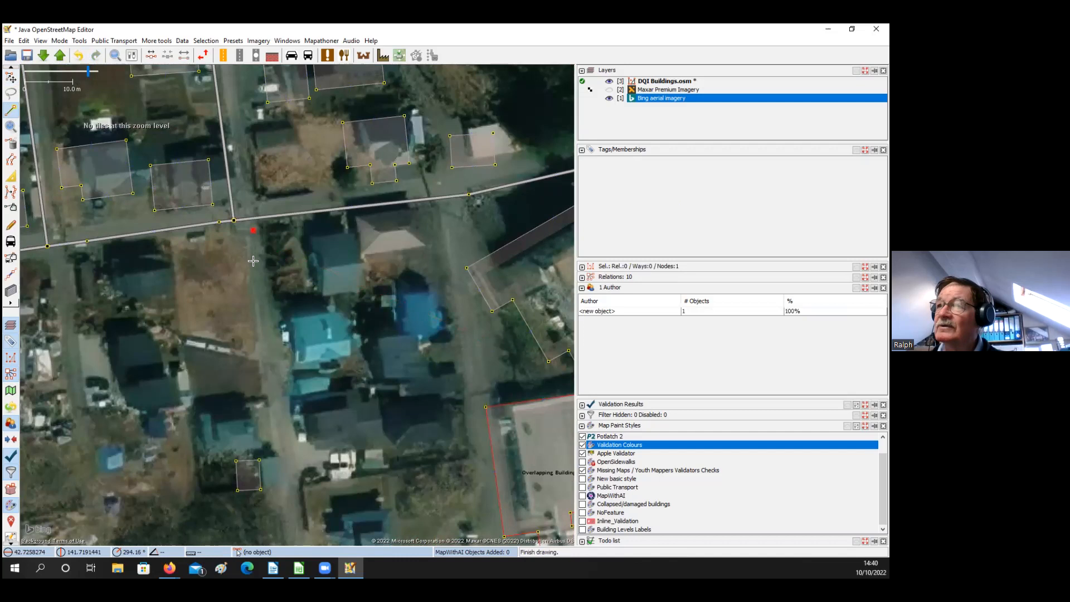
click(293, 510)
key(s)
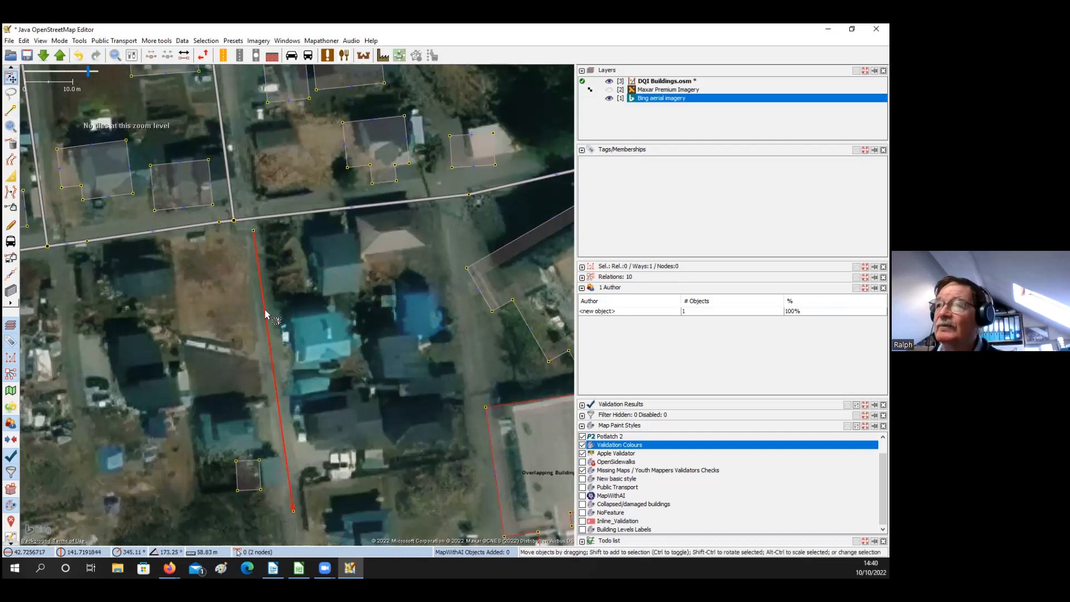
Copy the highway=unclassified and source=YahooJapan/ALPSMAP tags from the east-west road to the new way, and clear the selection
click(293, 216)
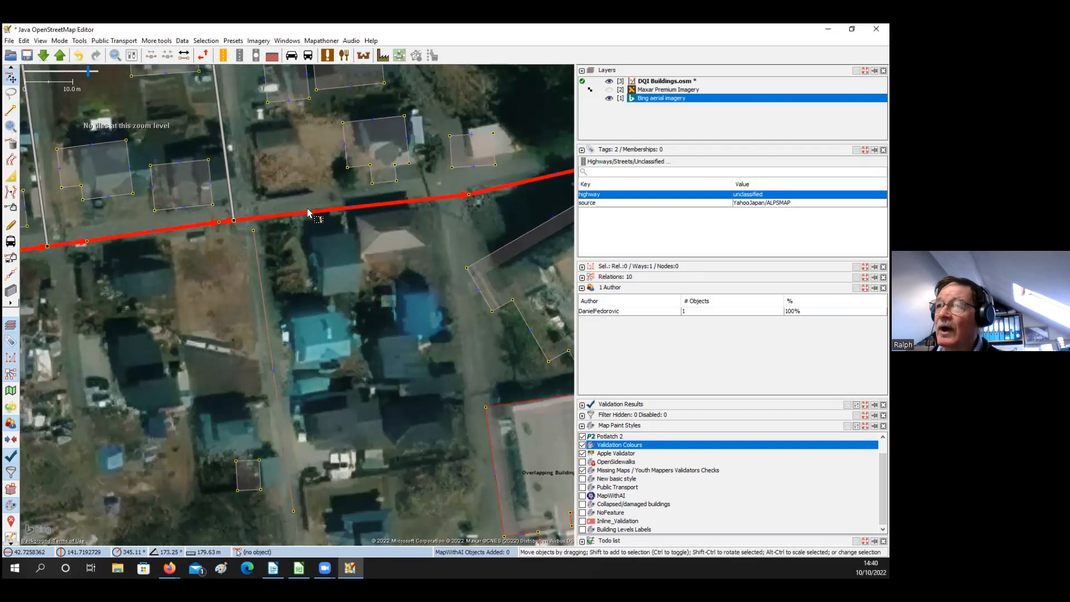
click(258, 272)
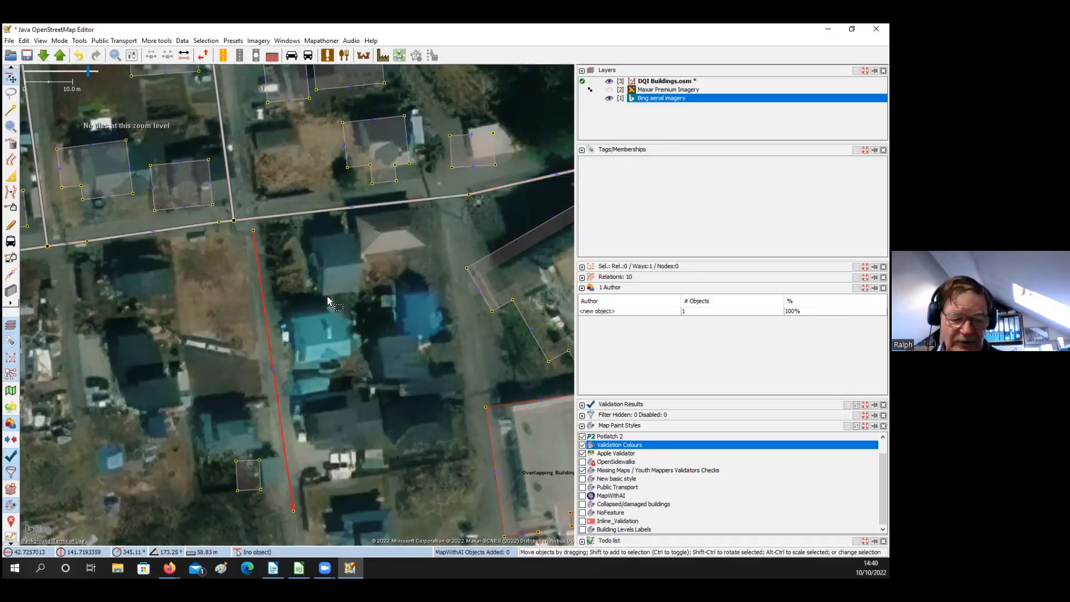
key(ctrl+shift+v)
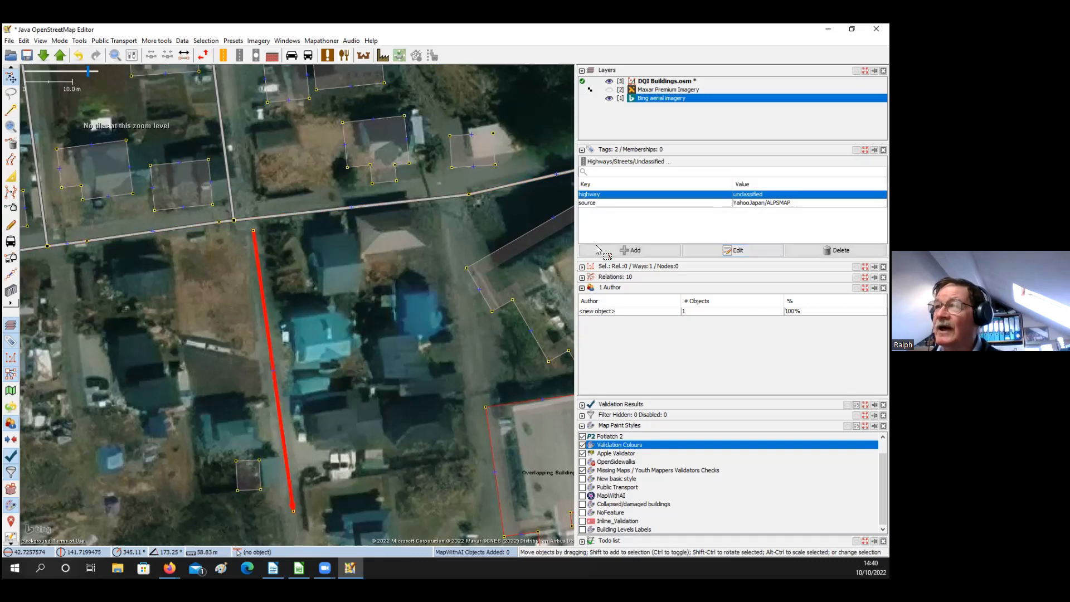
click(279, 243)
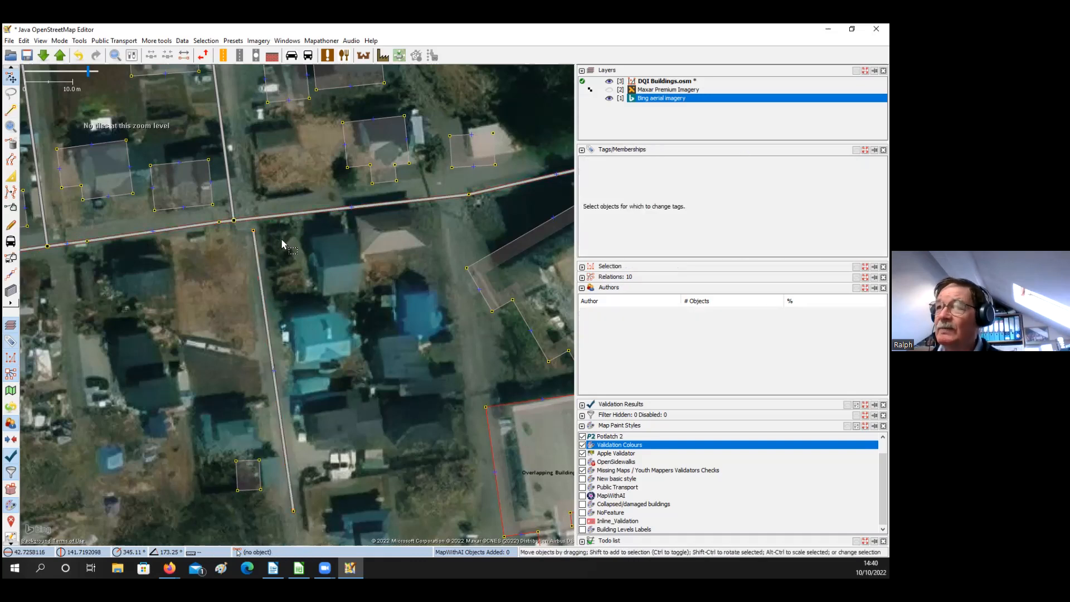
Insert a node into the east-west road directly north of the new side street's end
drag(264, 239, 269, 239)
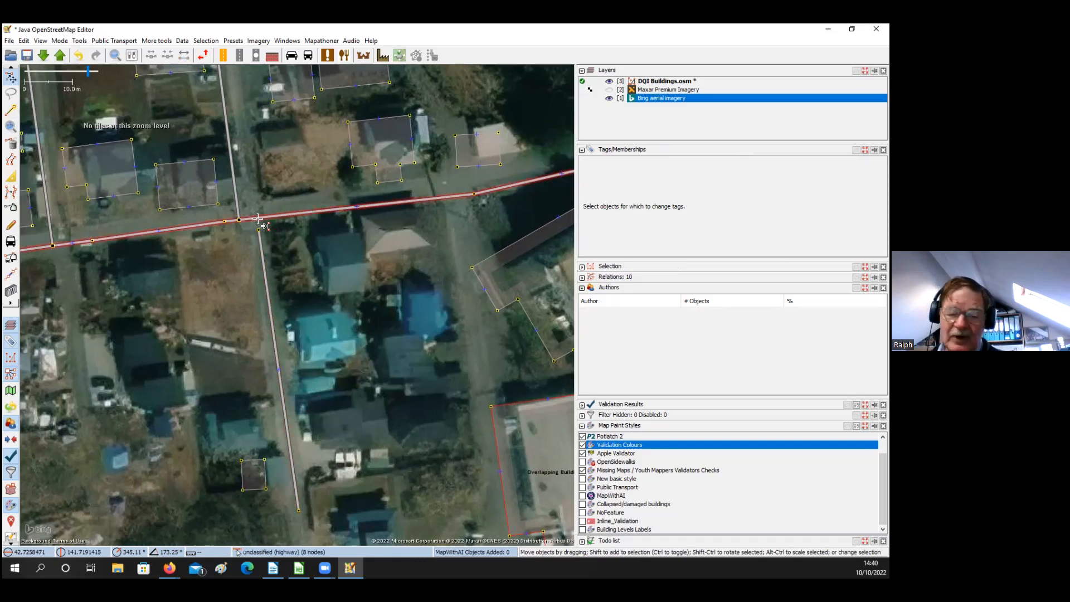
click(258, 218)
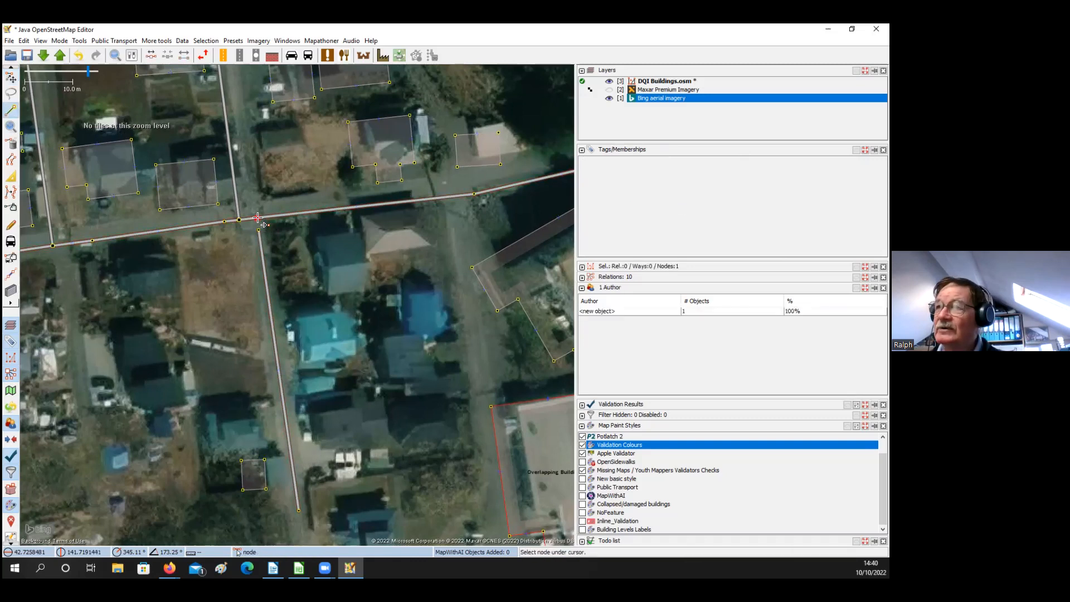
key(Escape)
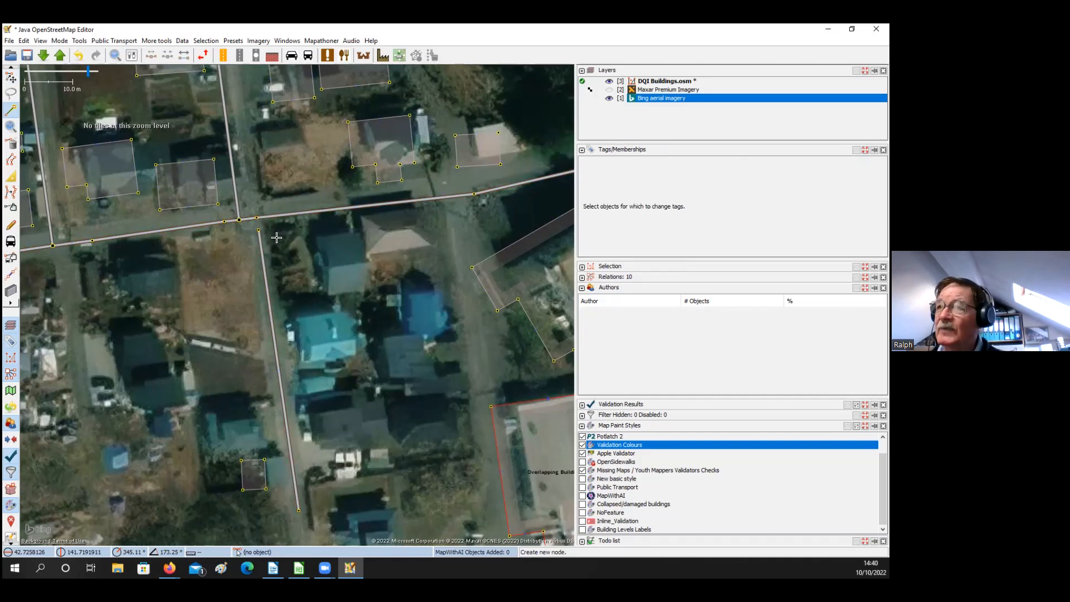
Merge the side street's northern end node with the nearby node inserted on the east-west road, and clear the selection
scroll(276, 237, up, 1)
key(s)
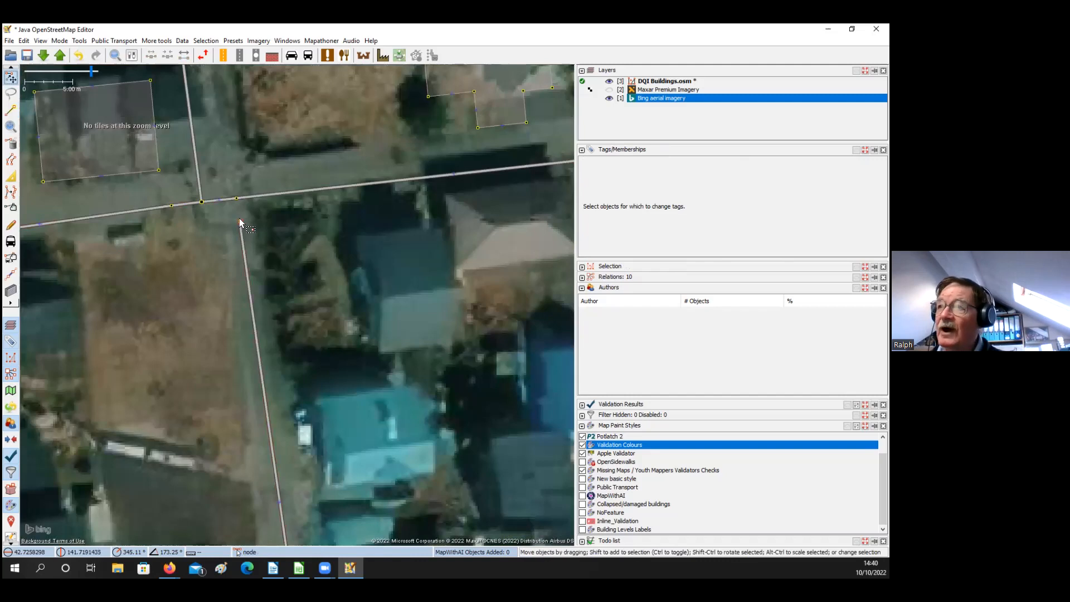
click(240, 221)
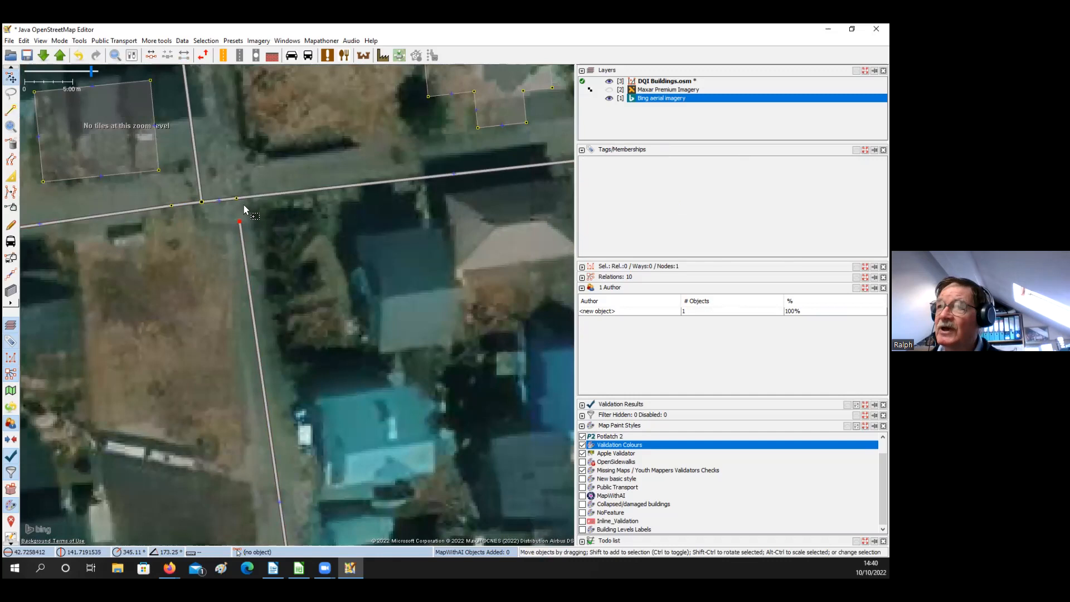
shift+click(264, 215)
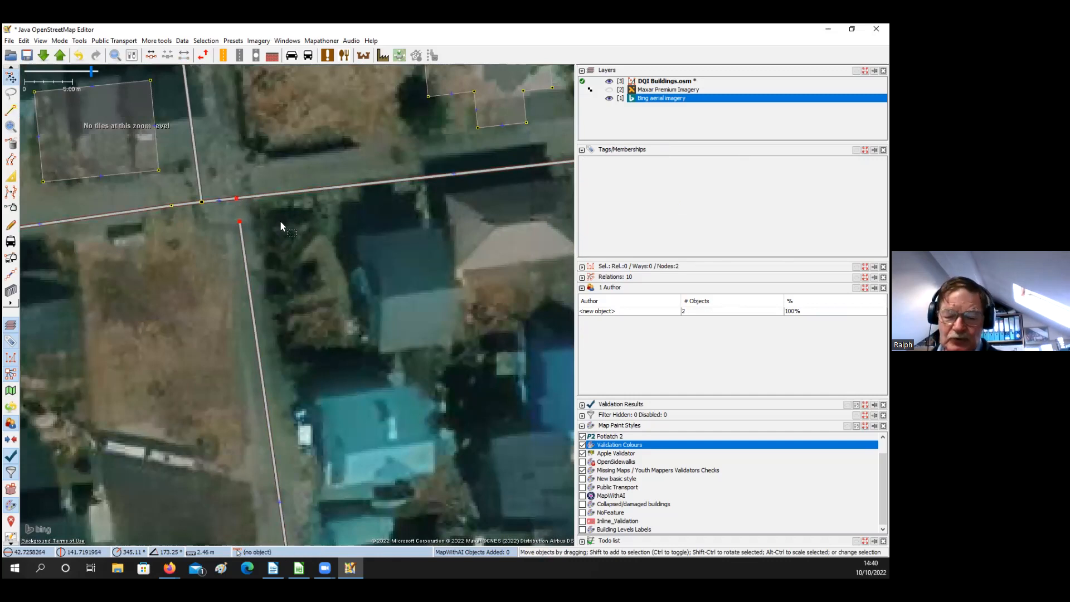
key(m)
key(Escape)
scroll(281, 220, down, 2)
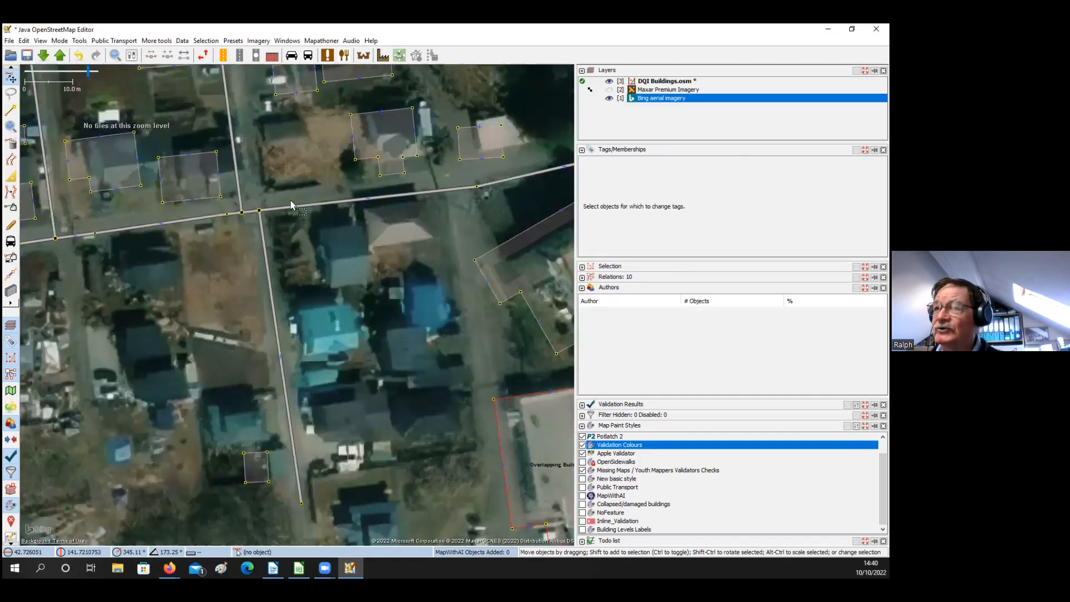
Examine the side street, the car park and the outlines of the large buildings south of the east-west road
drag(297, 225, 300, 153)
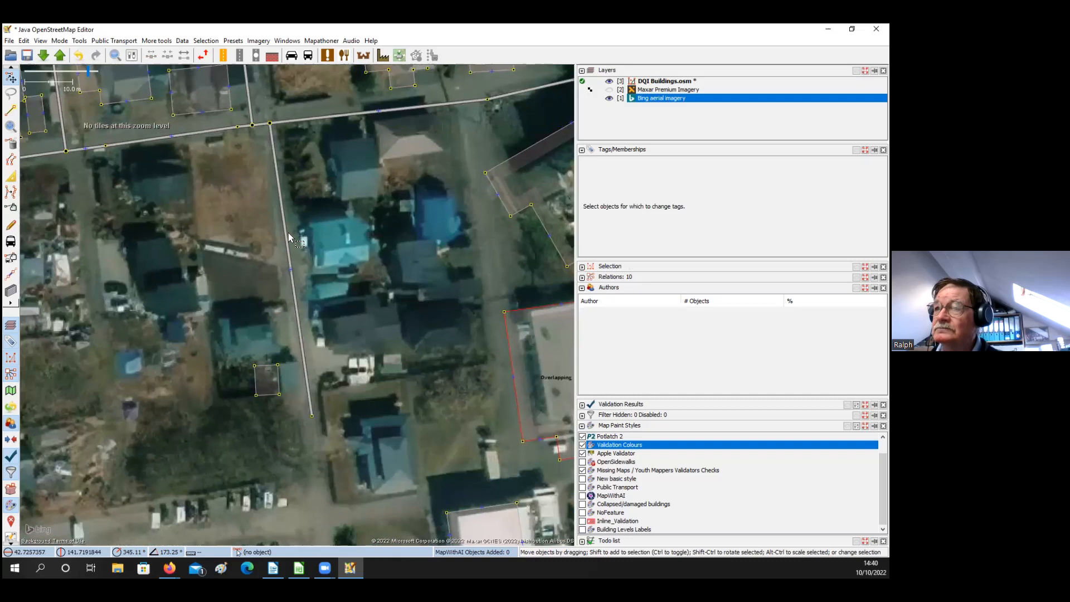
drag(303, 238, 286, 205)
drag(346, 267, 328, 236)
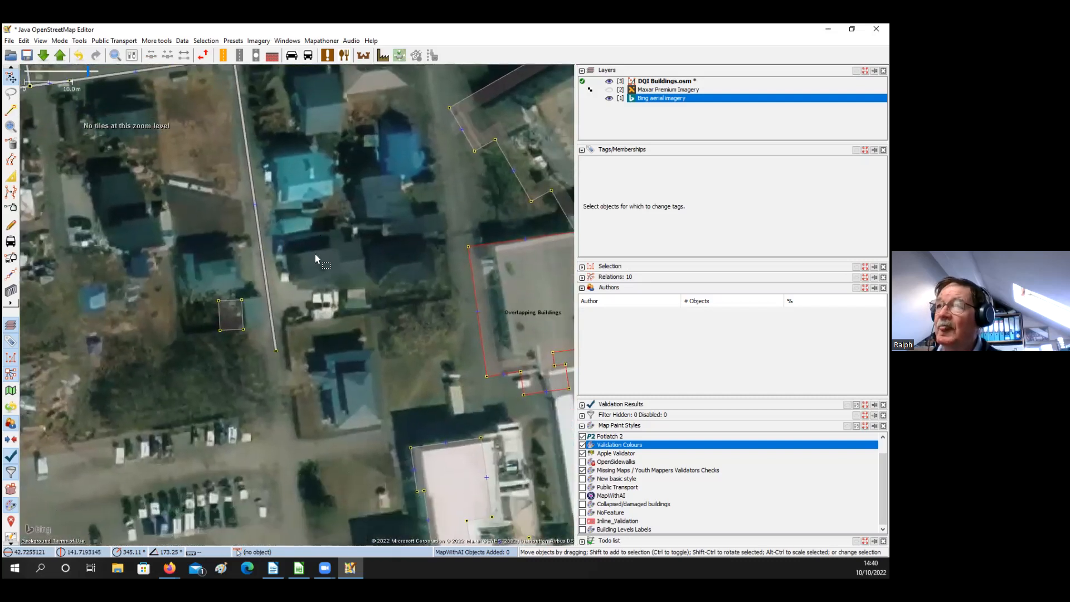
scroll(316, 253, down, 2)
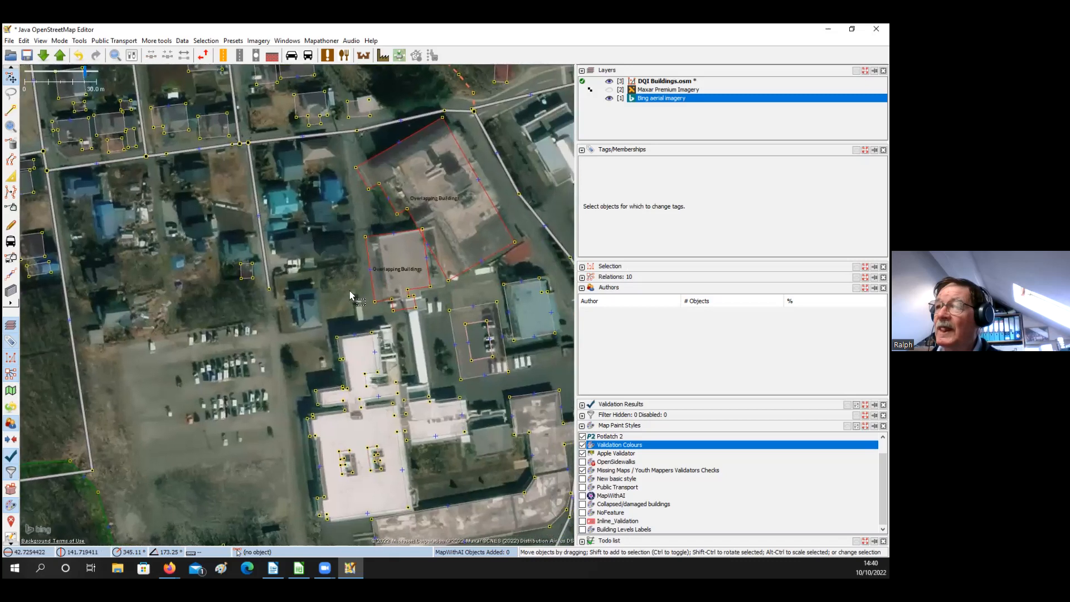
drag(349, 290, 371, 274)
drag(247, 302, 316, 293)
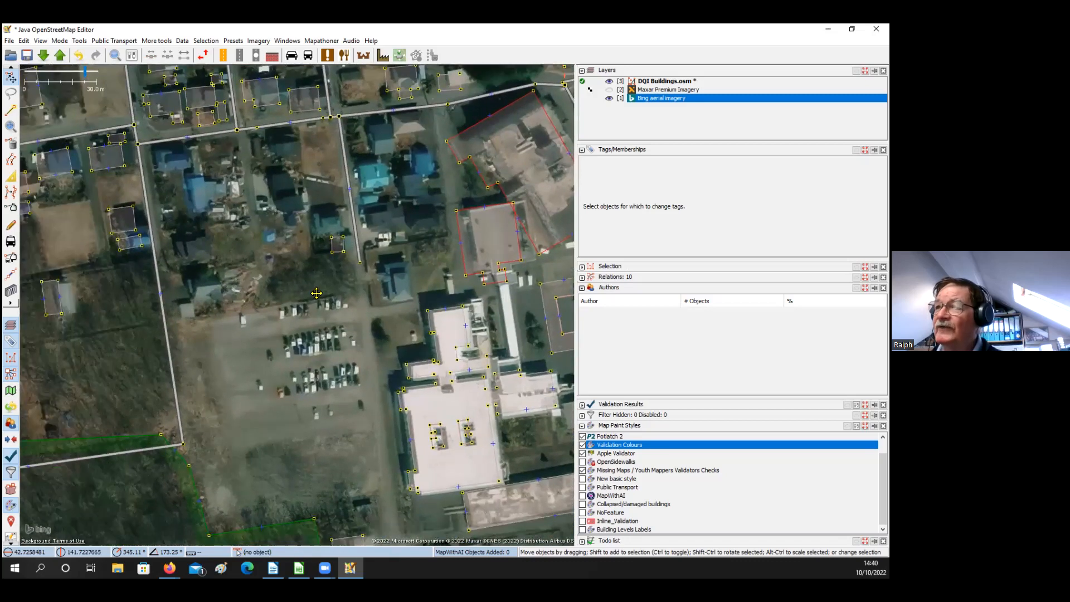
drag(248, 290, 260, 287)
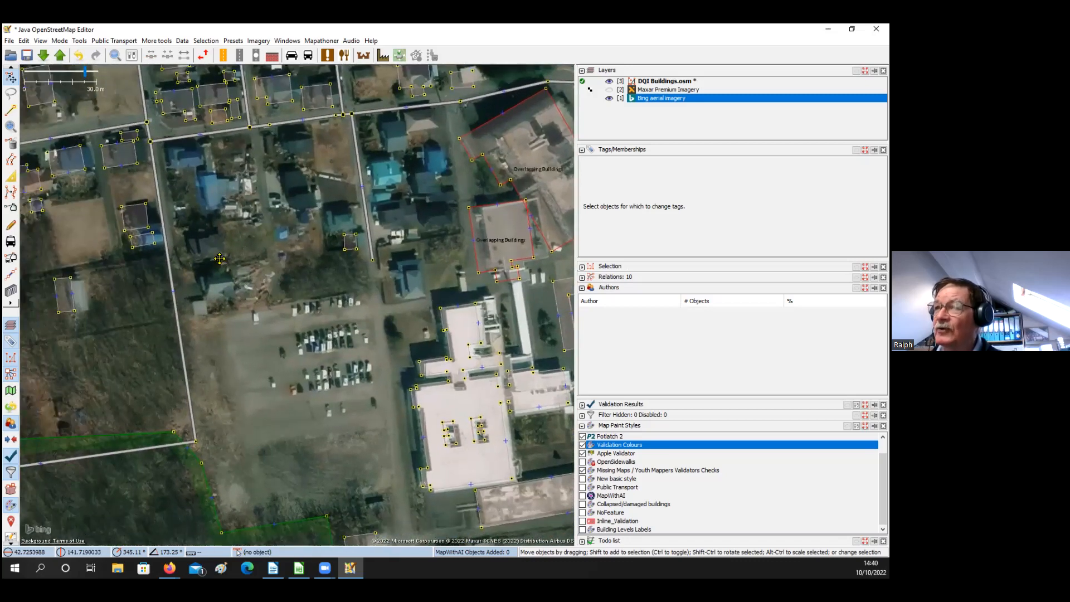
scroll(220, 258, up, 2)
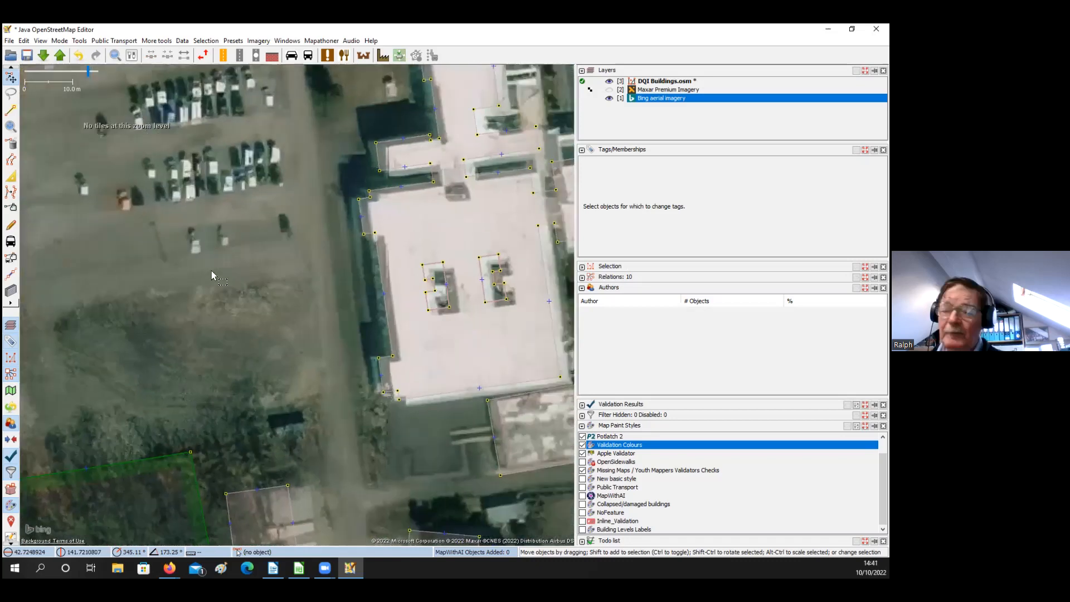
drag(247, 291, 205, 272)
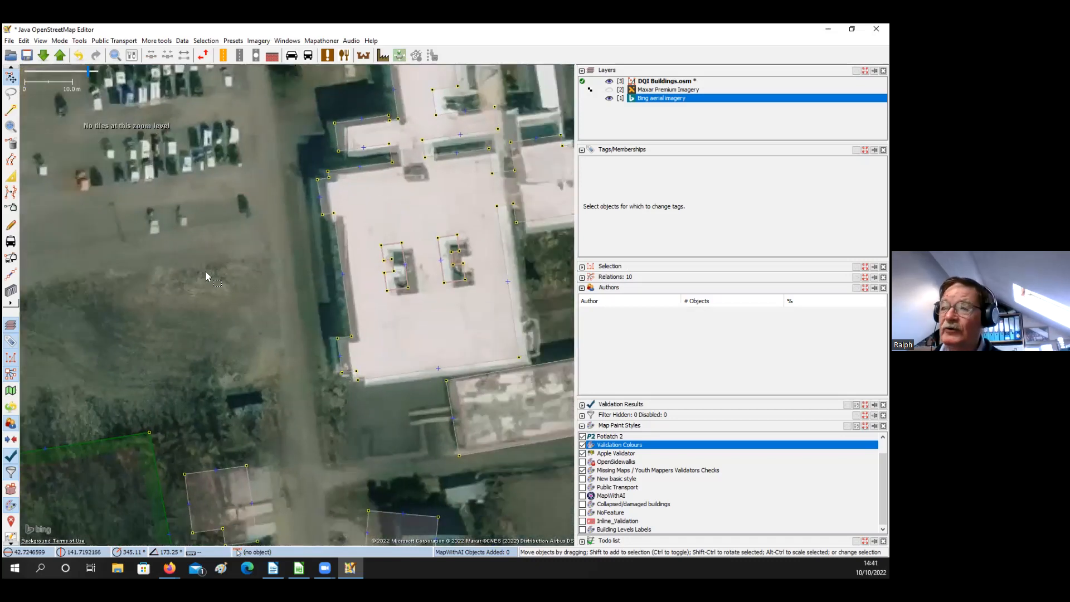
drag(555, 275, 212, 260)
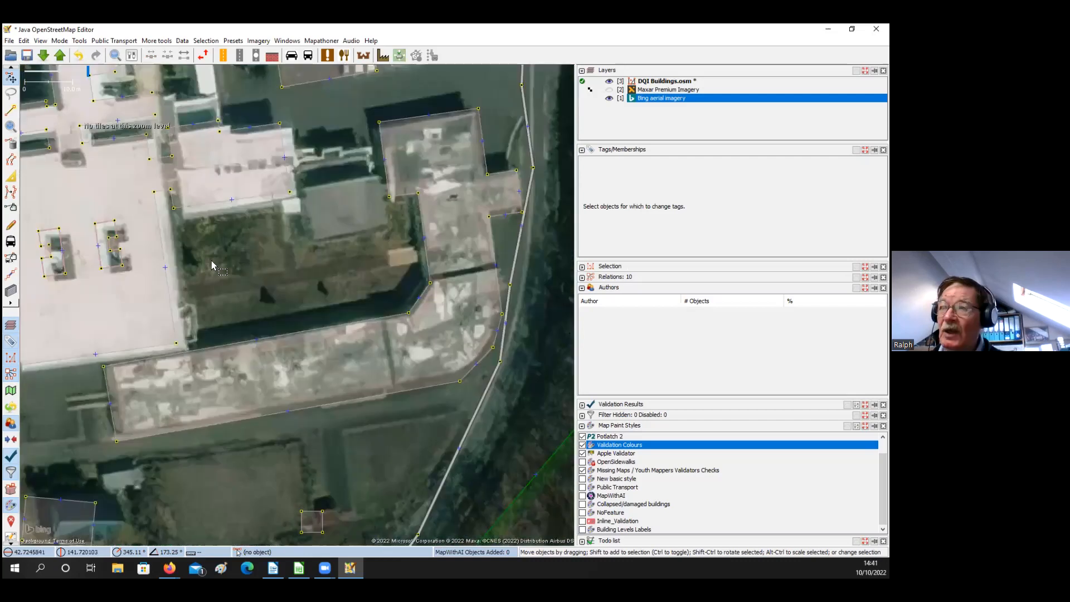
scroll(193, 268, up, 2)
scroll(193, 267, down, 2)
drag(248, 258, 236, 293)
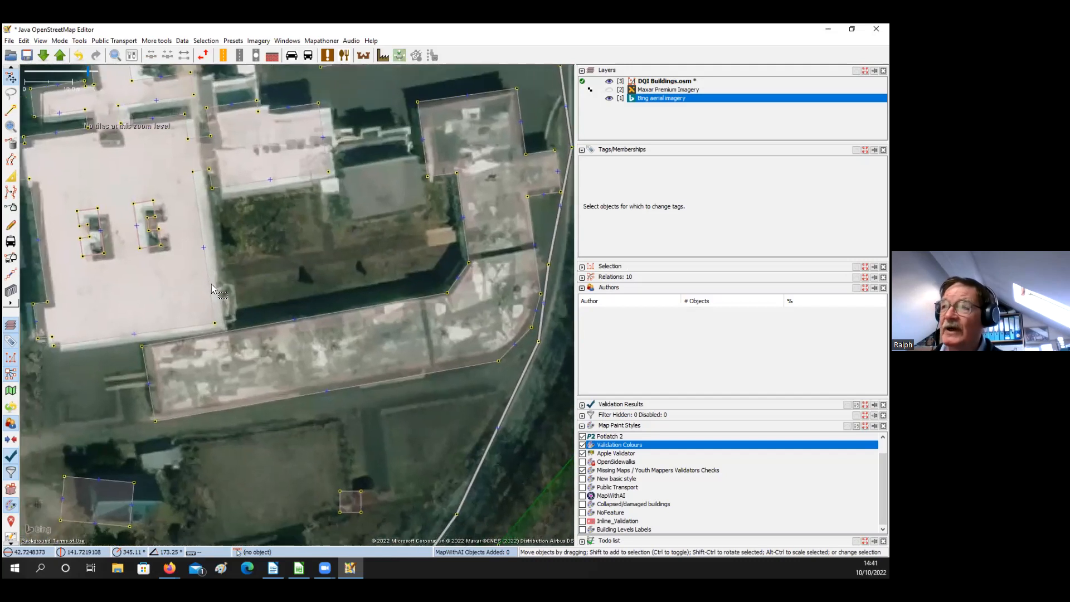
drag(226, 252, 214, 289)
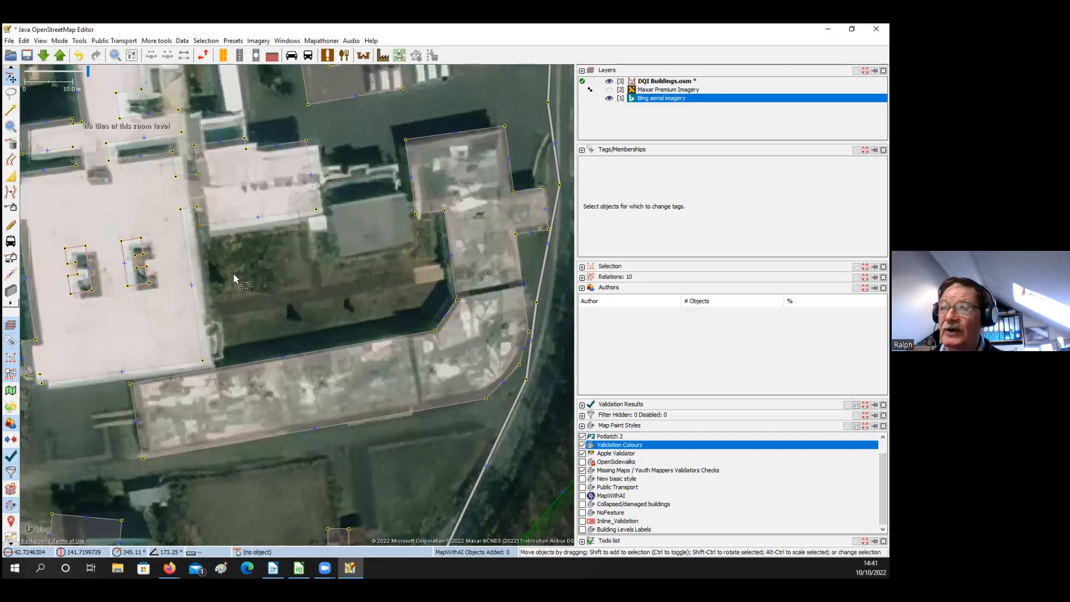
Select the large white multipolygon building's outer outline with the Extrude tool and add four nodes along its long east wall
scroll(237, 276, up, 2)
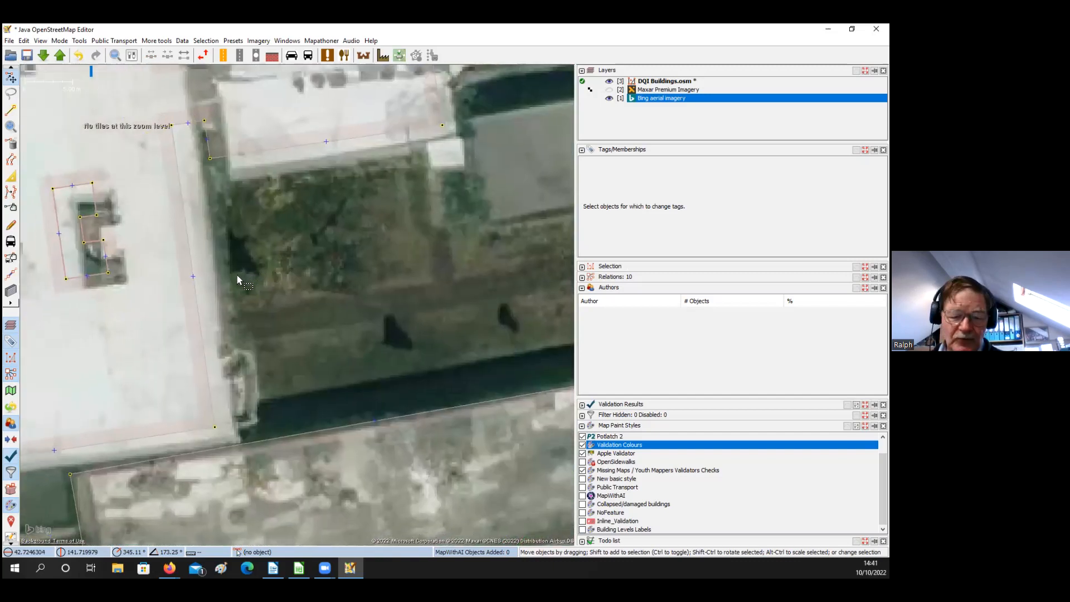
key(x)
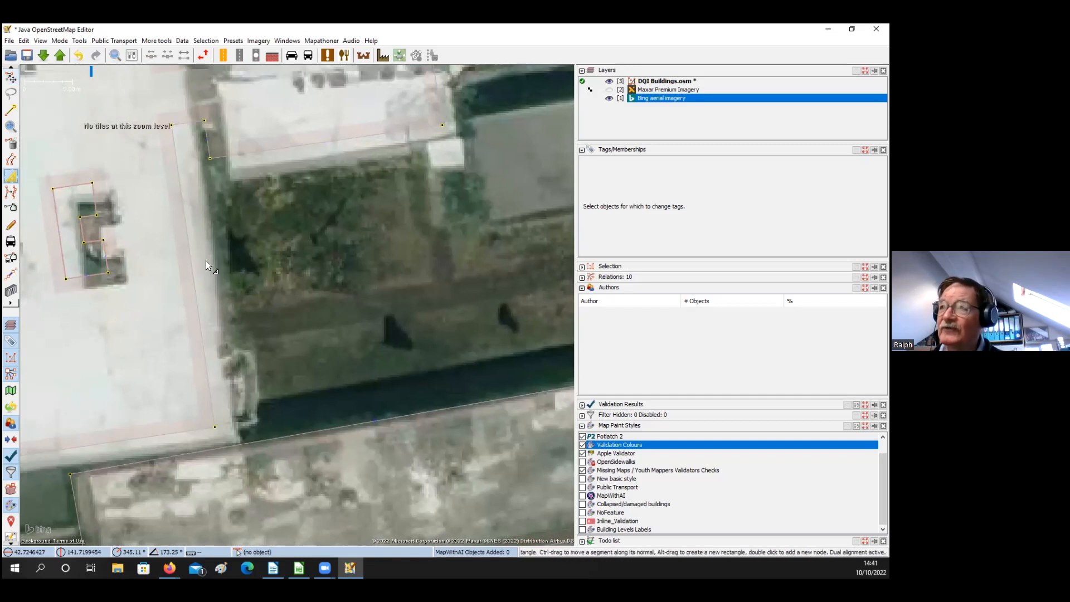
click(192, 266)
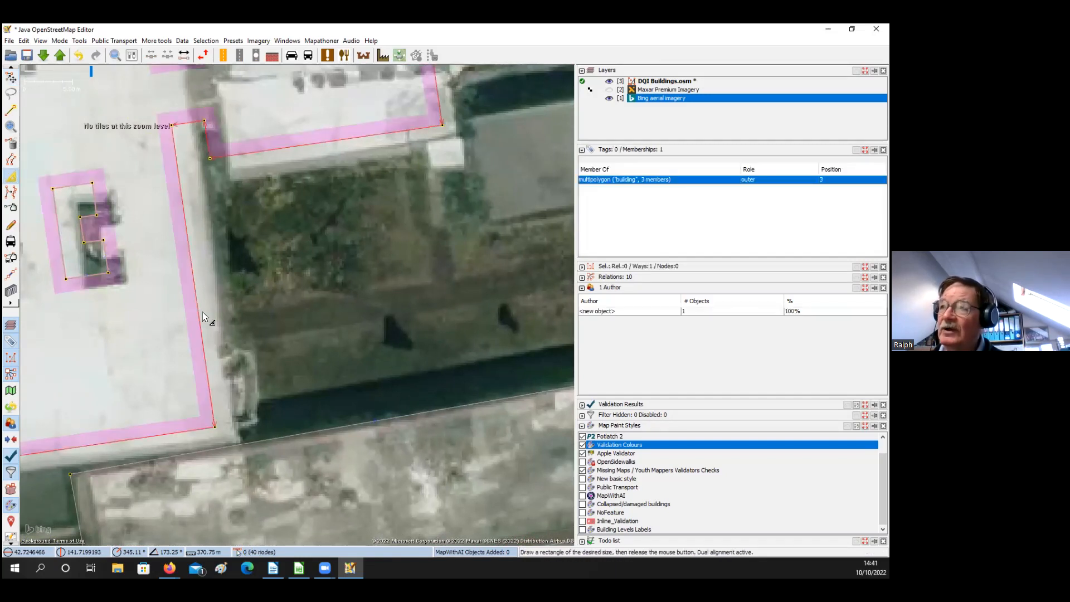
double_click(205, 353)
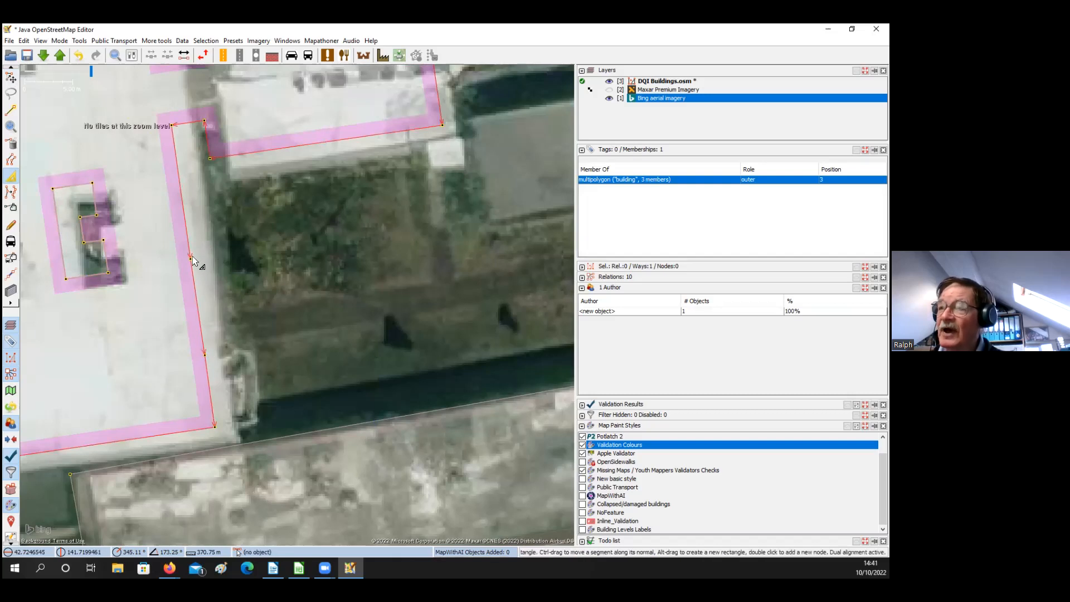
double_click(195, 289)
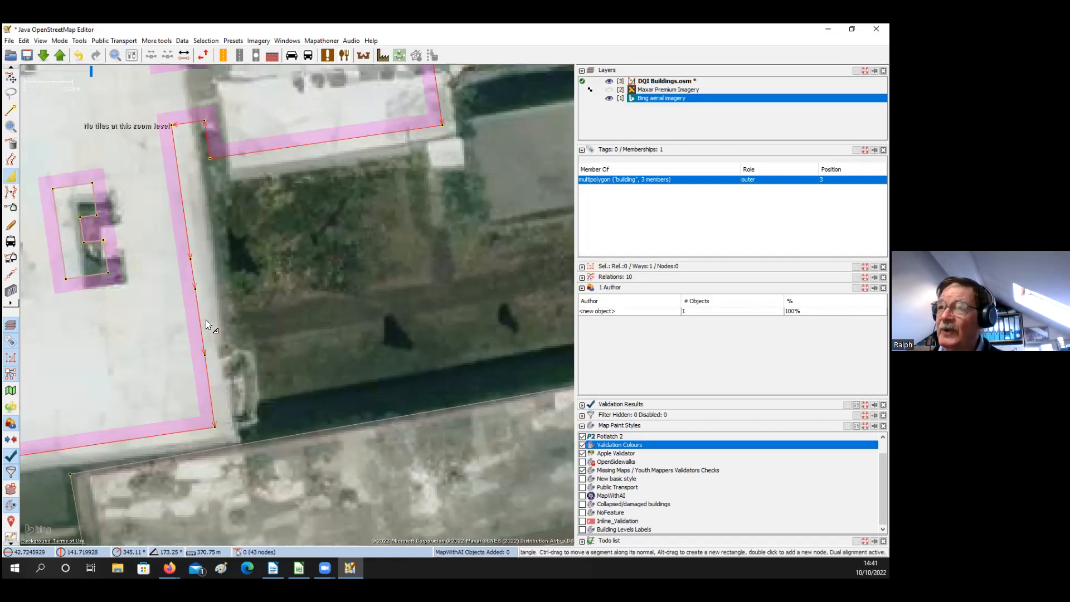
double_click(205, 319)
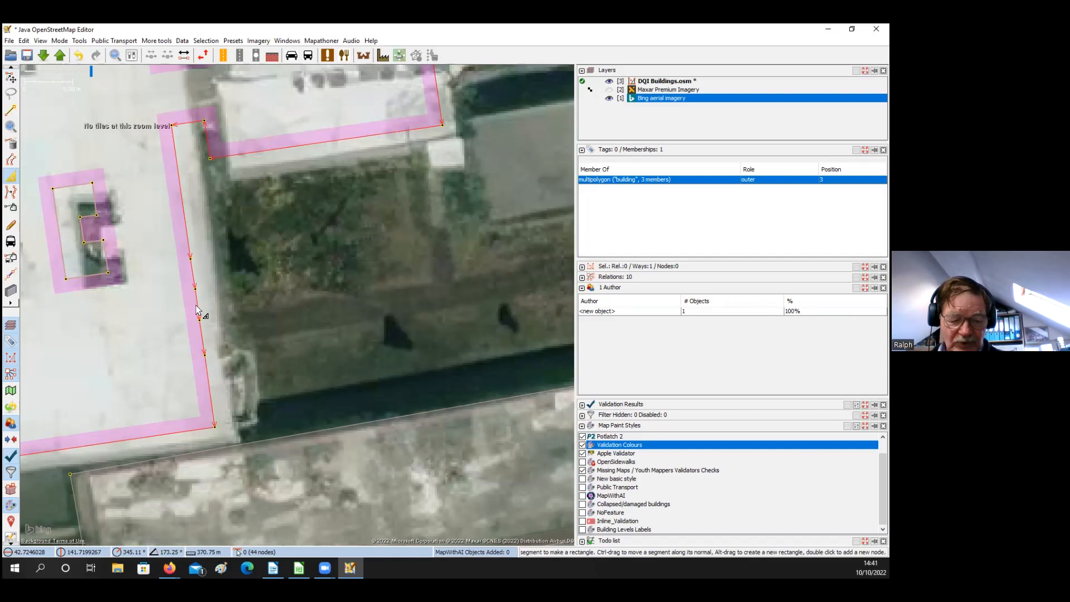
Try to move the segment between the two middle nodes of the east wall about 3.85 m outward, and undo the move
drag(211, 303, 235, 300)
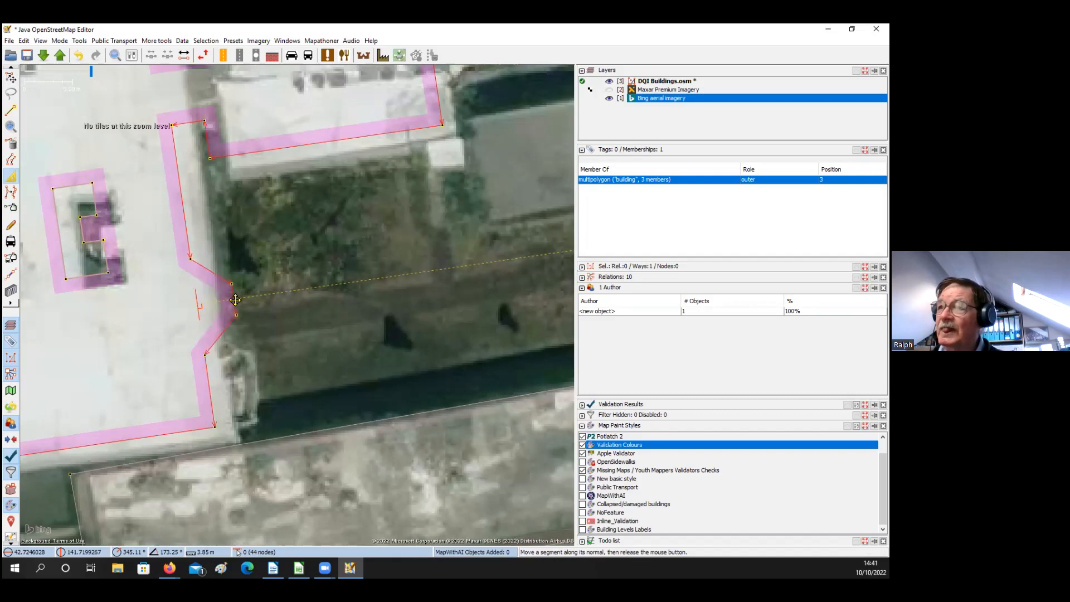
drag(234, 300, 234, 300)
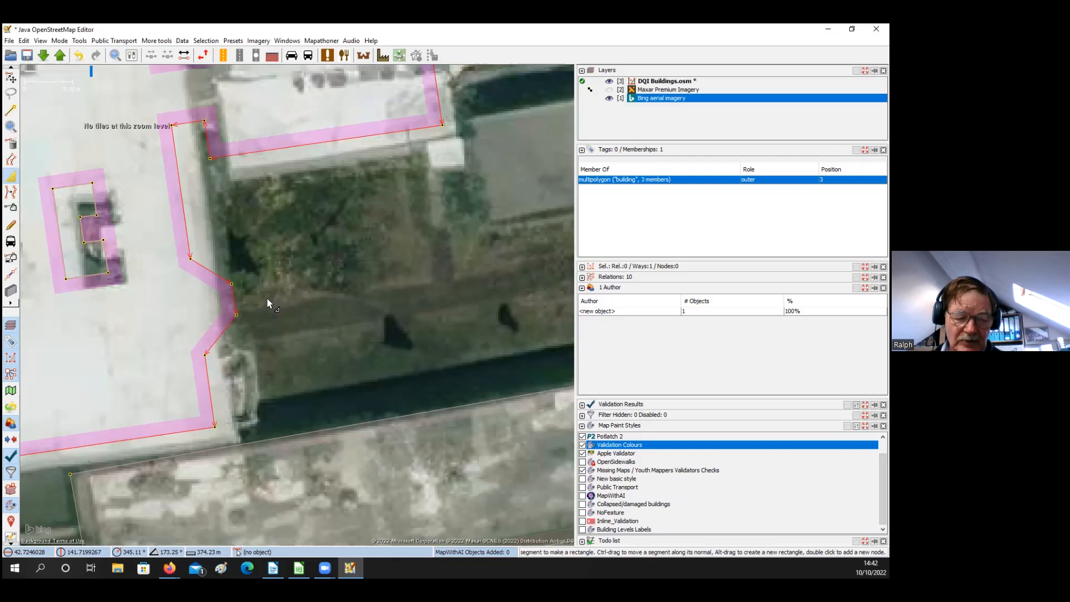
key(l)
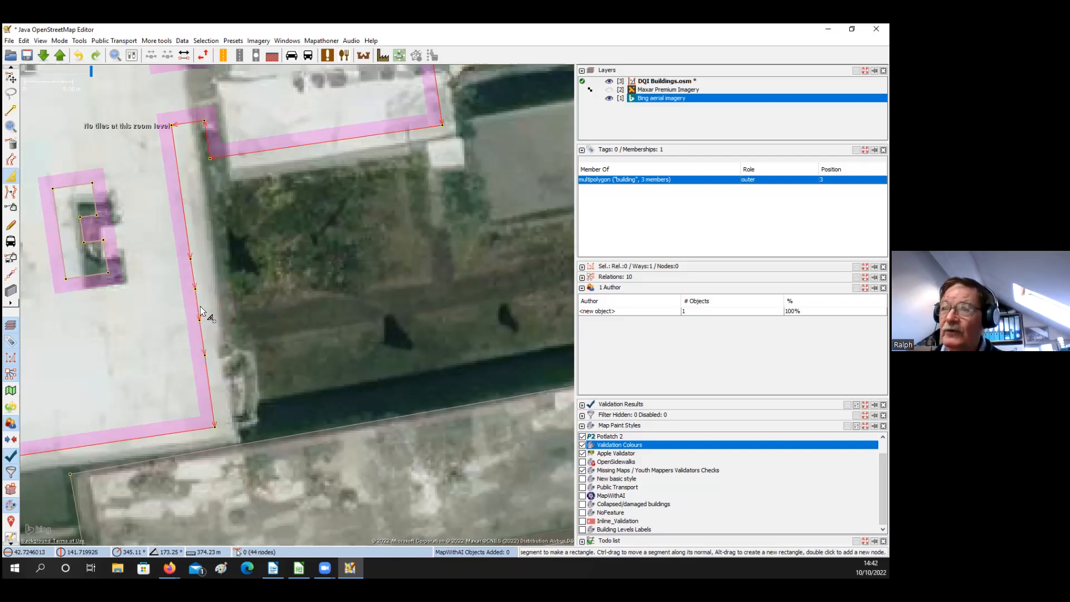
Move the segment between the east wall's two middle nodes outward along its normal to form a tapered bulge, and clear the selection
drag(196, 303, 226, 298)
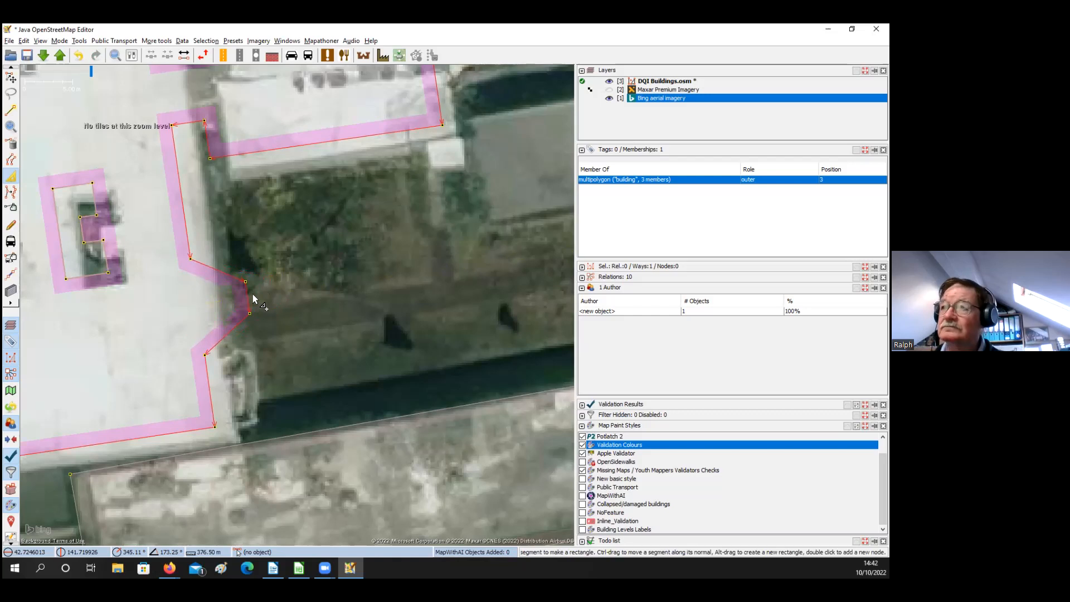
drag(252, 296, 274, 296)
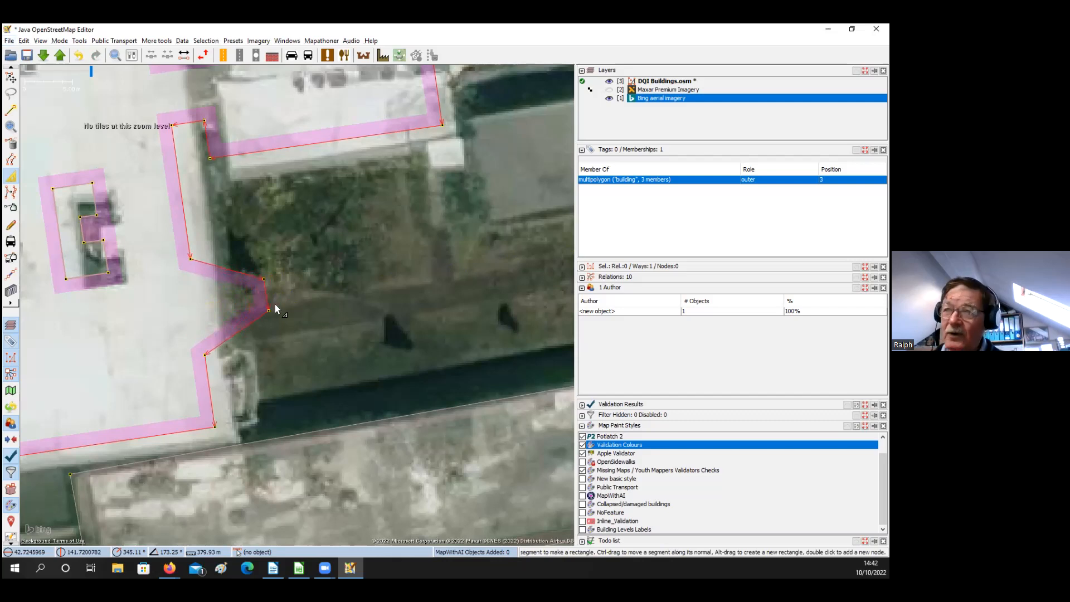
scroll(275, 308, down, 2)
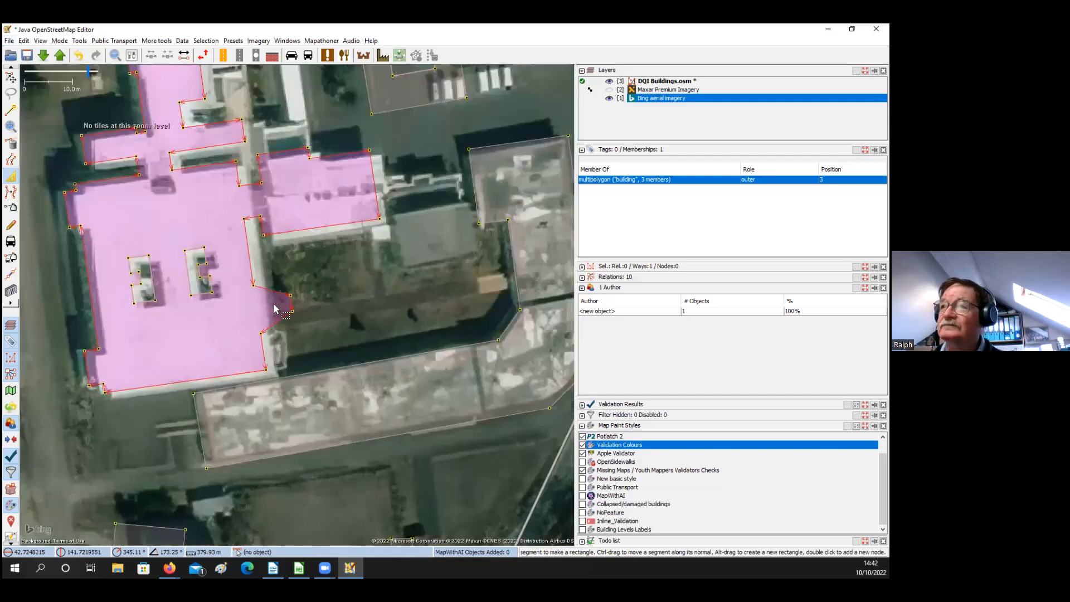
scroll(275, 308, down, 3)
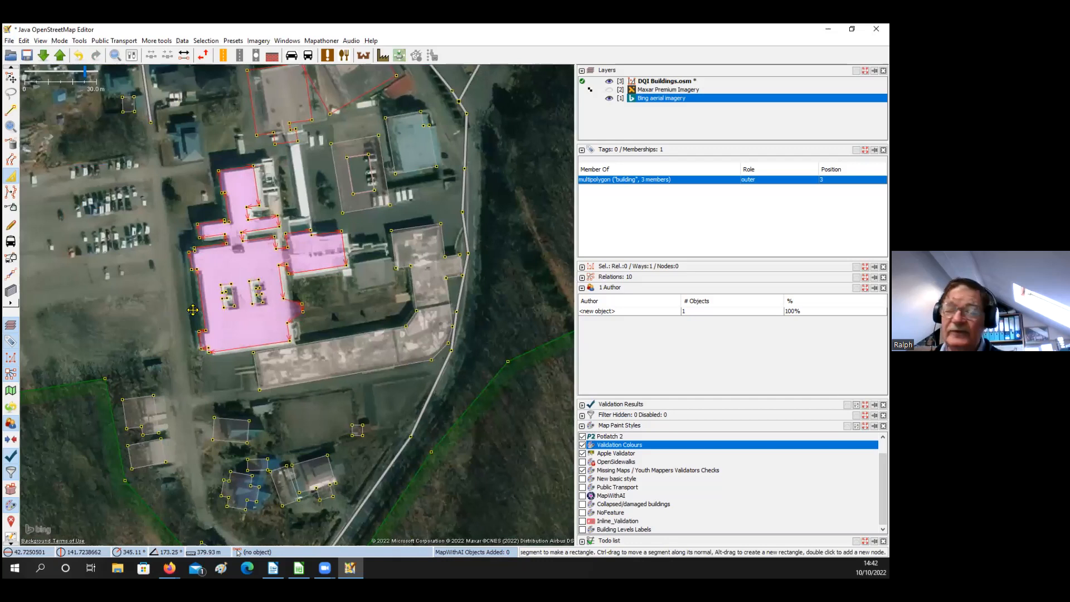
drag(193, 310, 137, 303)
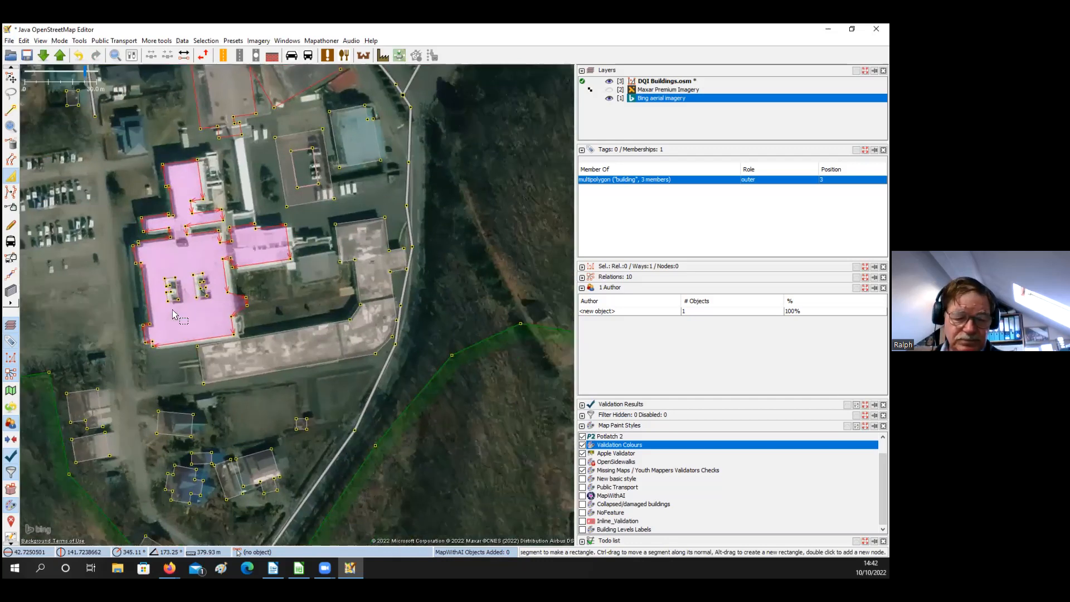
key(s)
click(272, 317)
Draw a straight way about 91 m long southward through the wood, starting just short of the unclassified road west of the car park
scroll(277, 308, down, 2)
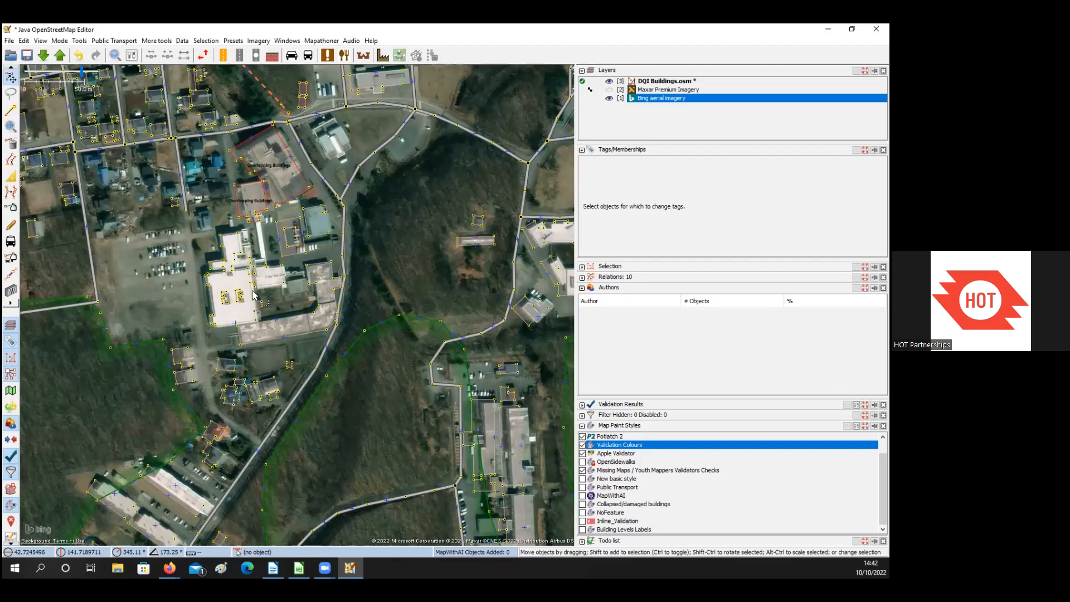
scroll(298, 266, up, 5)
drag(297, 265, 228, 294)
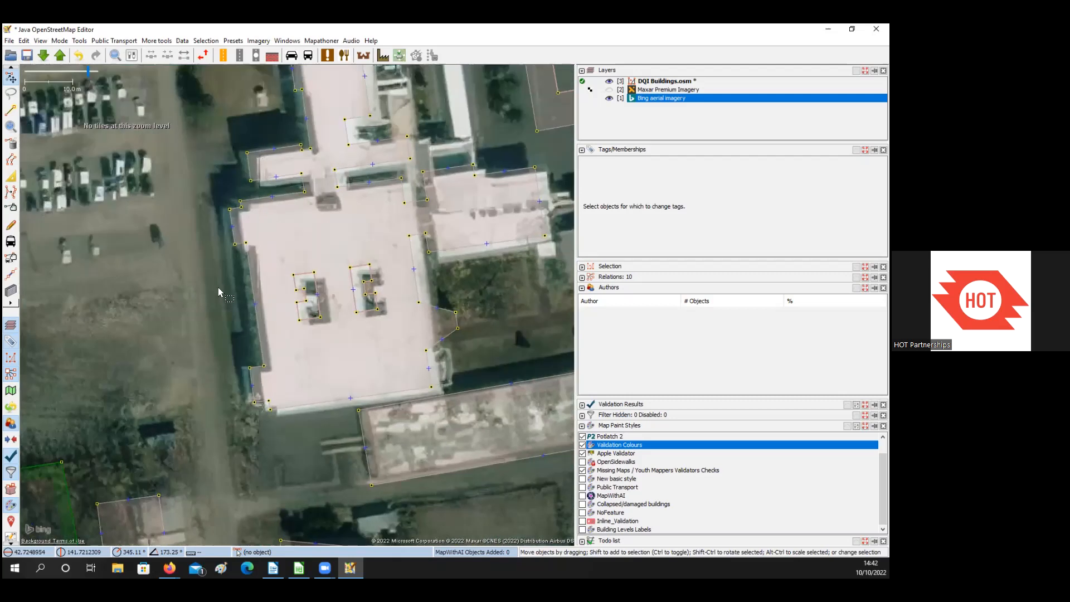
scroll(226, 310, down, 5)
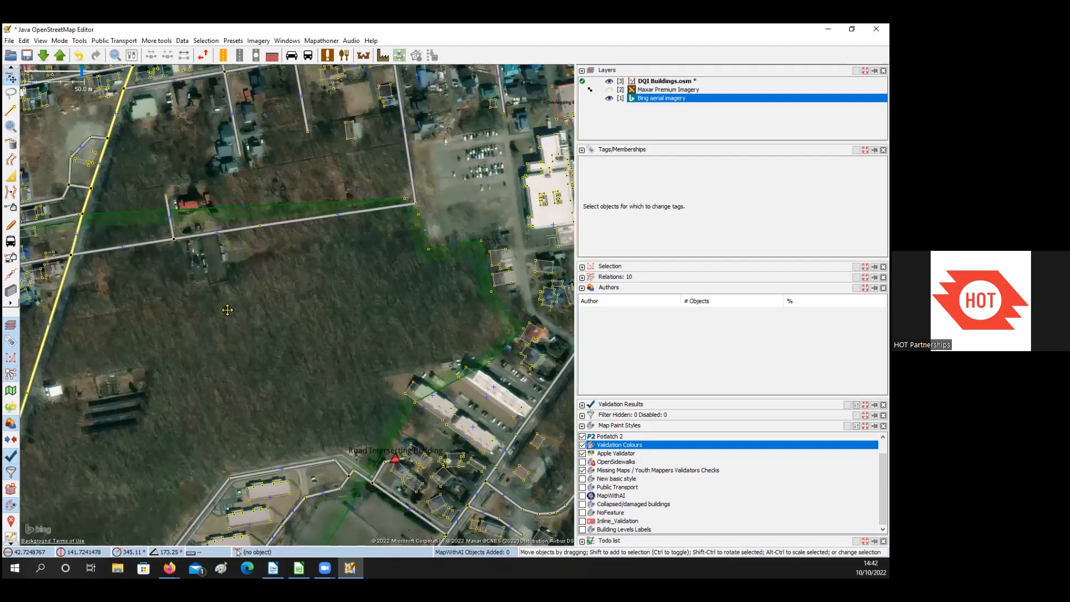
drag(311, 308, 203, 299)
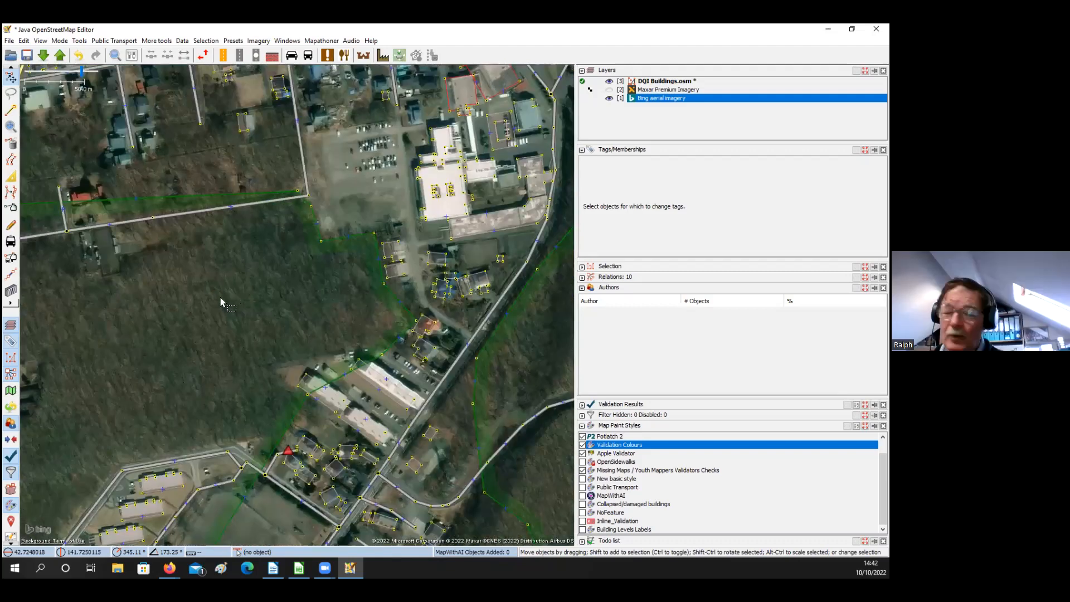
drag(271, 306, 325, 273)
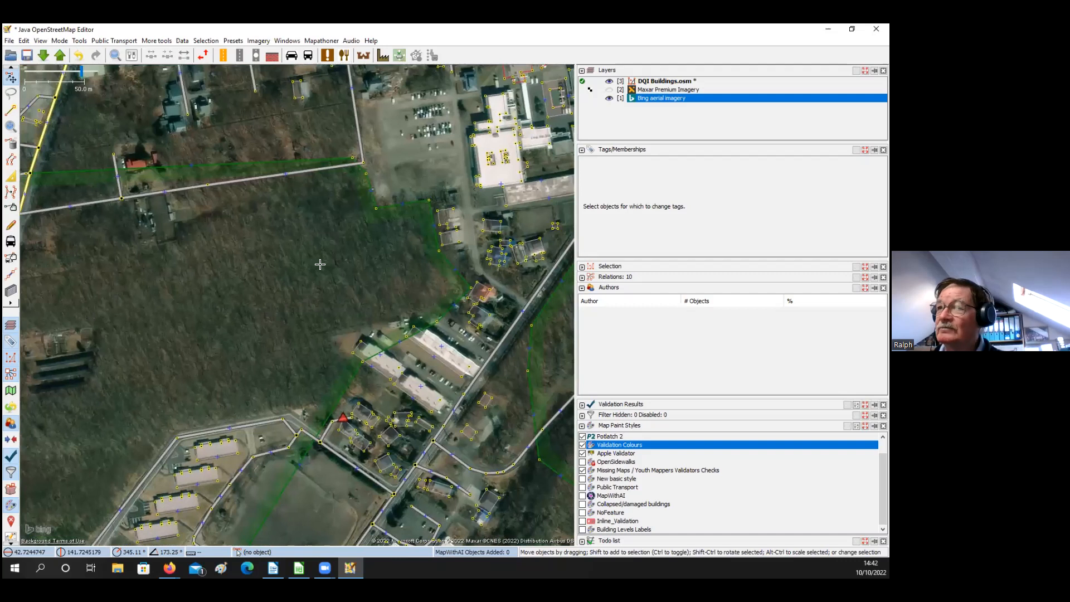
drag(369, 378, 330, 407)
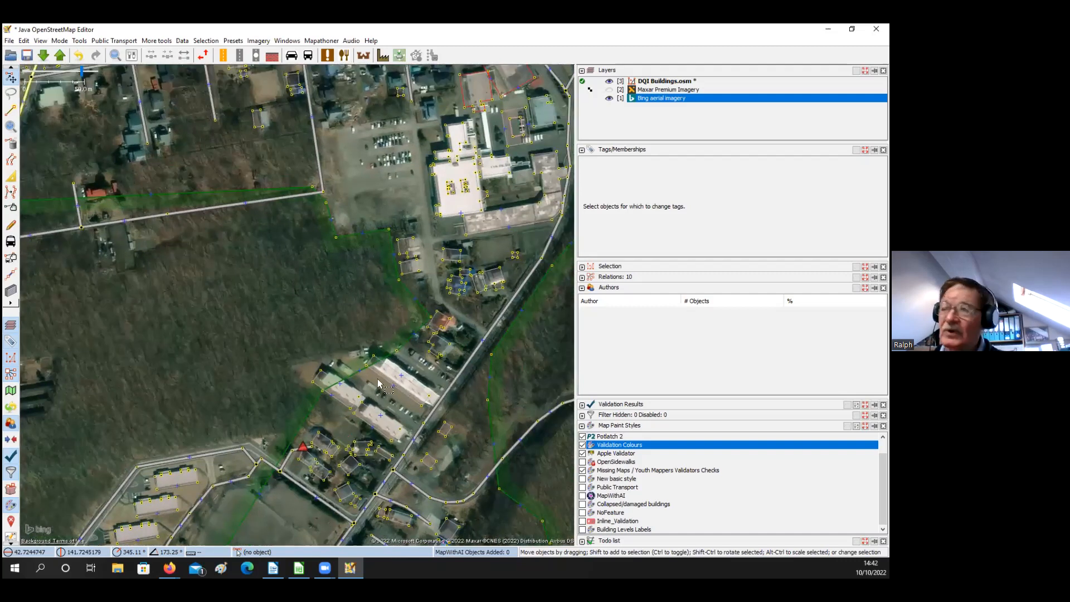
scroll(314, 267, up, 2)
key(a)
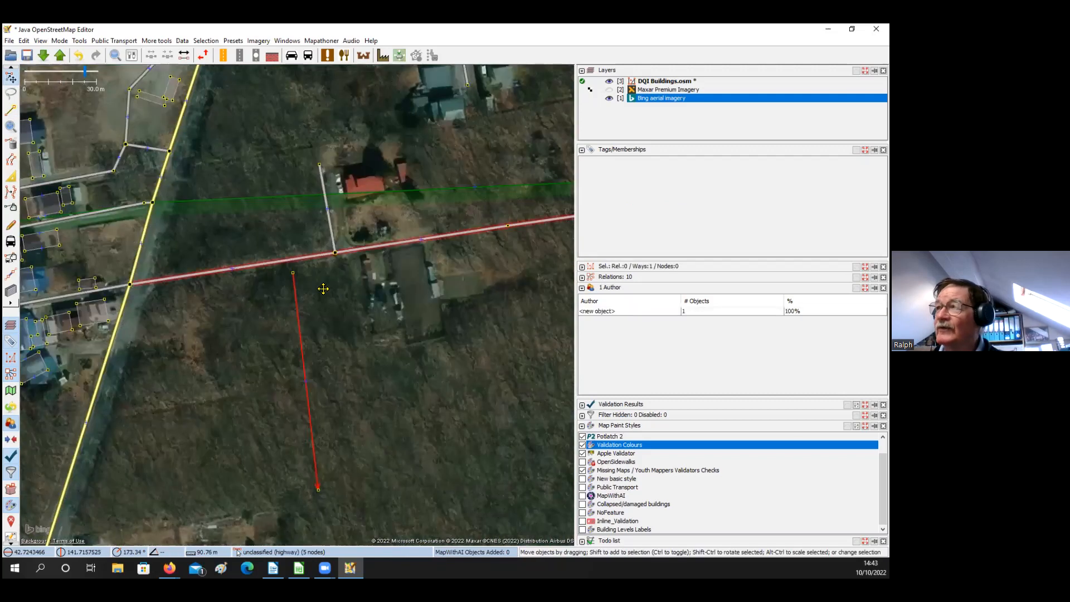
Copy the highway=unclassified tag from the short side road by the red-roofed house onto the new way south of the main road
click(286, 258)
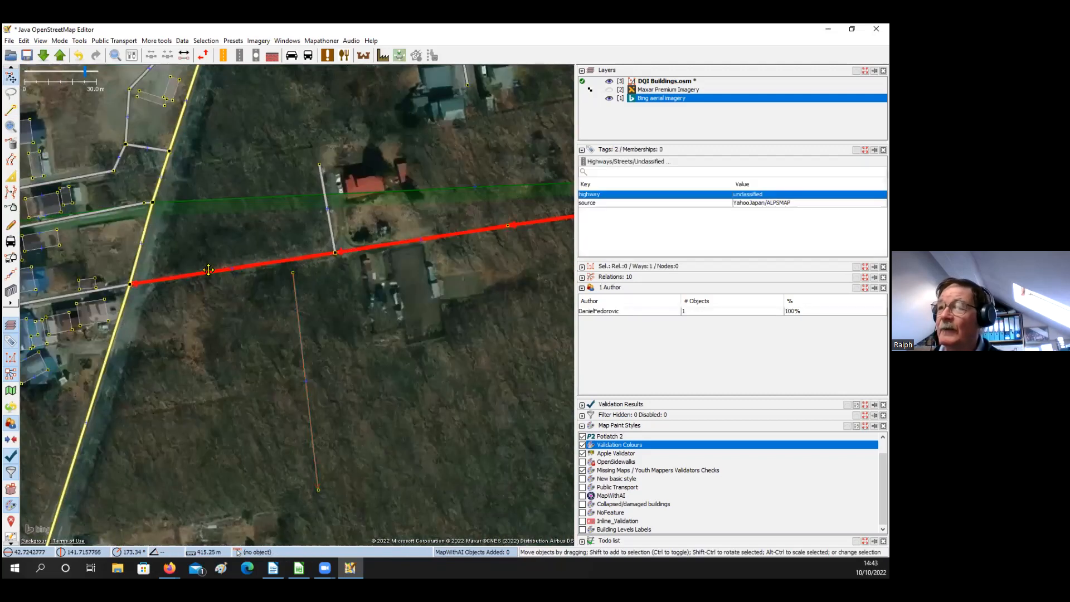
drag(247, 302, 235, 267)
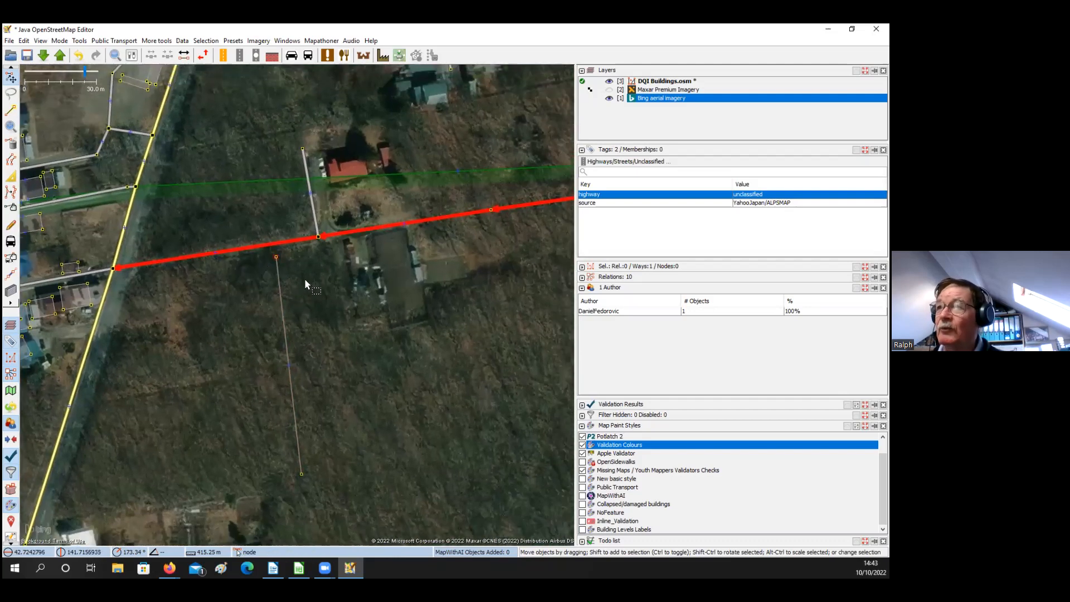
mouse_move(311, 206)
mouse_down()
mouse_move(297, 223)
mouse_move(295, 211)
mouse_up()
click(295, 210)
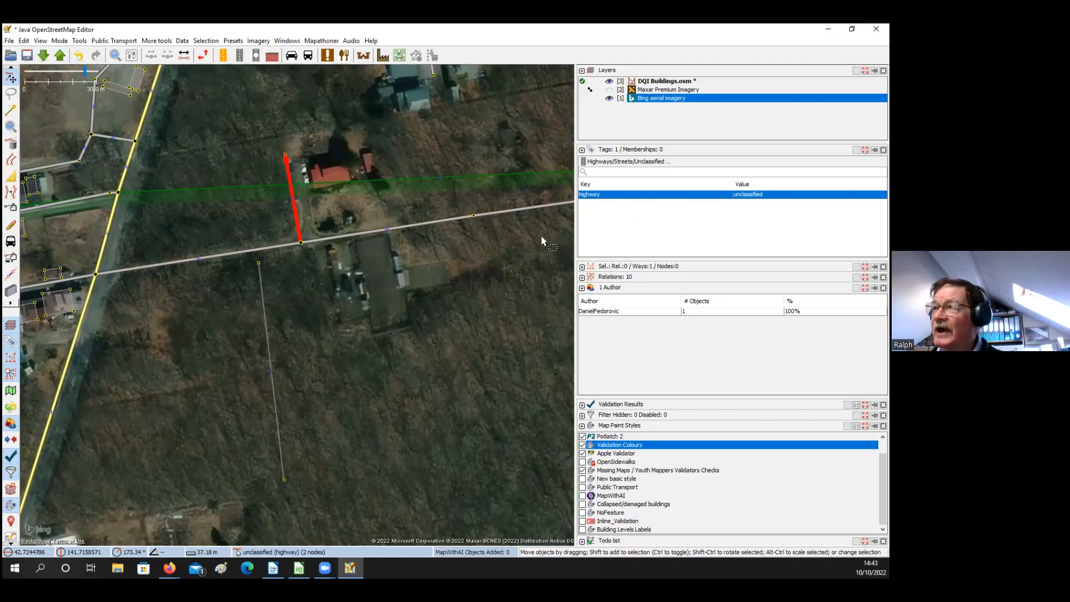
click(267, 350)
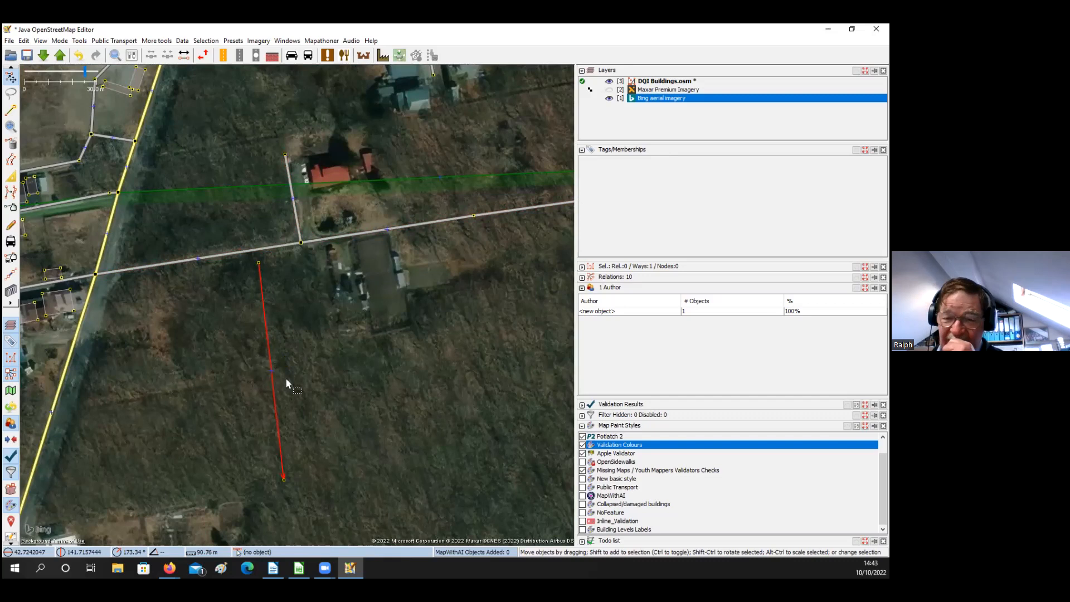
key(ctrl+shift+v)
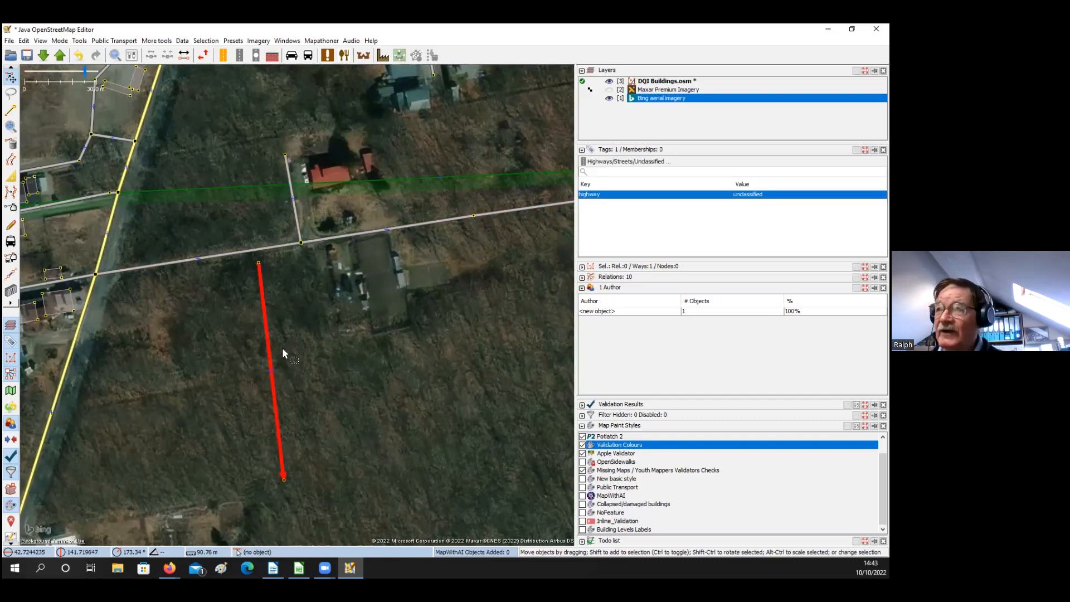
Draw a second straight way about 96 m long southward through the wood, starting just short of the unclassified road east of the car park
drag(357, 299, 283, 351)
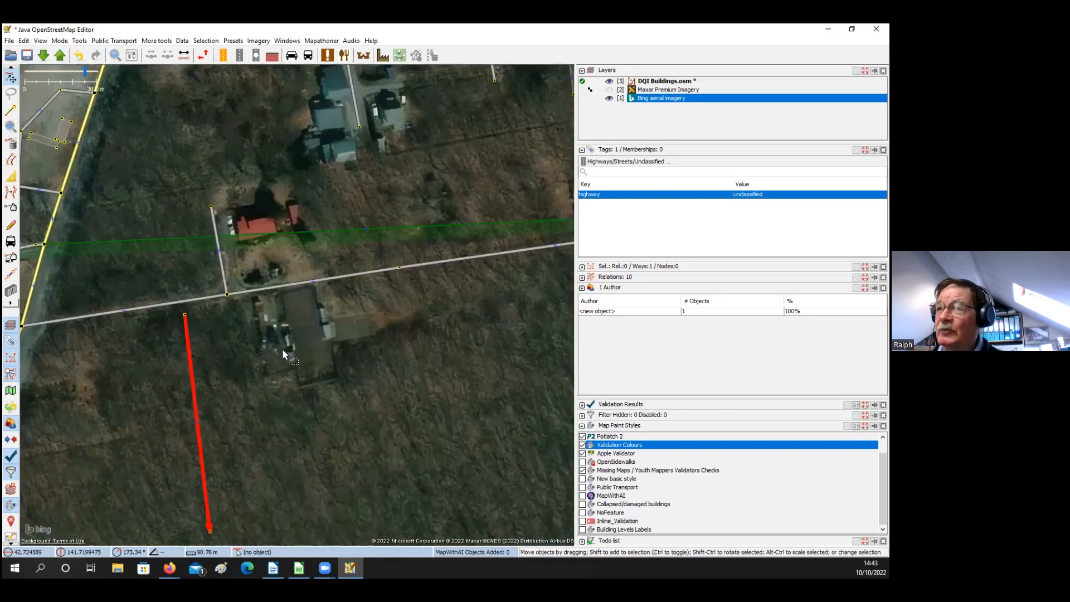
drag(251, 384, 281, 341)
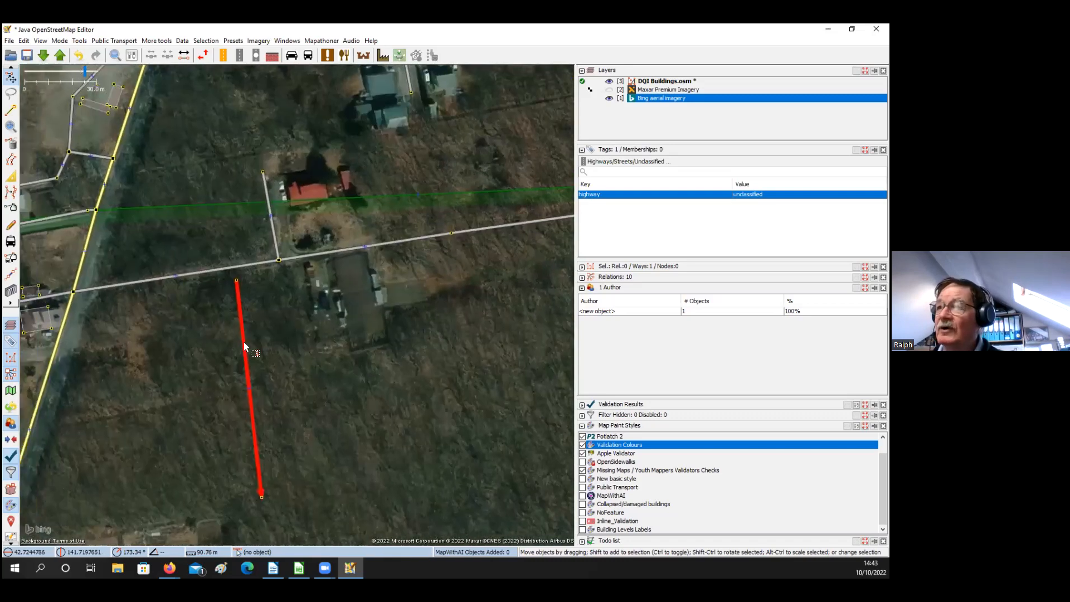
click(361, 317)
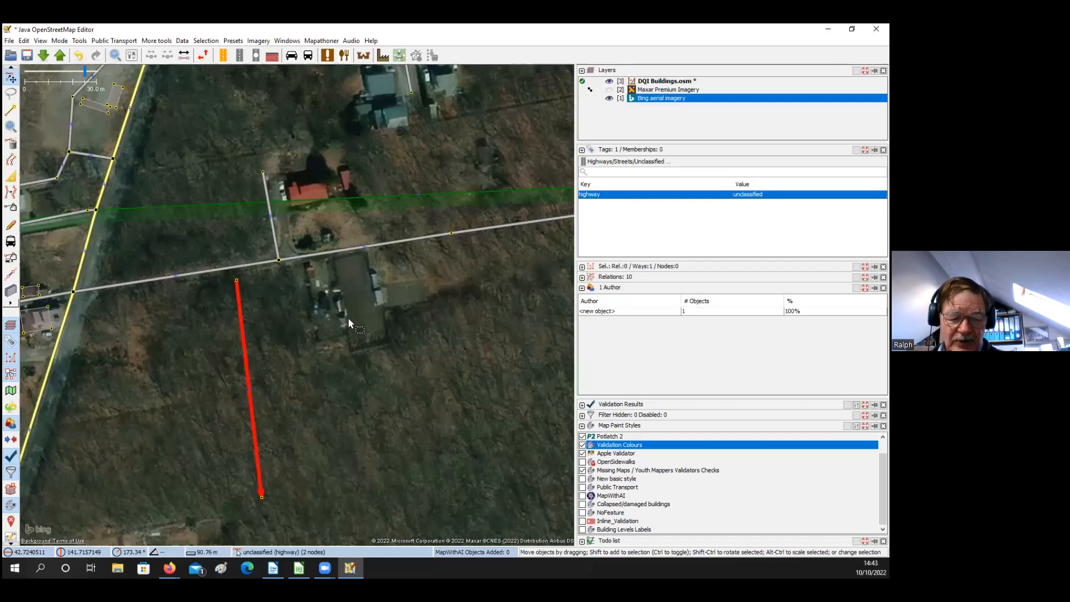
drag(438, 247, 364, 251)
click(363, 251)
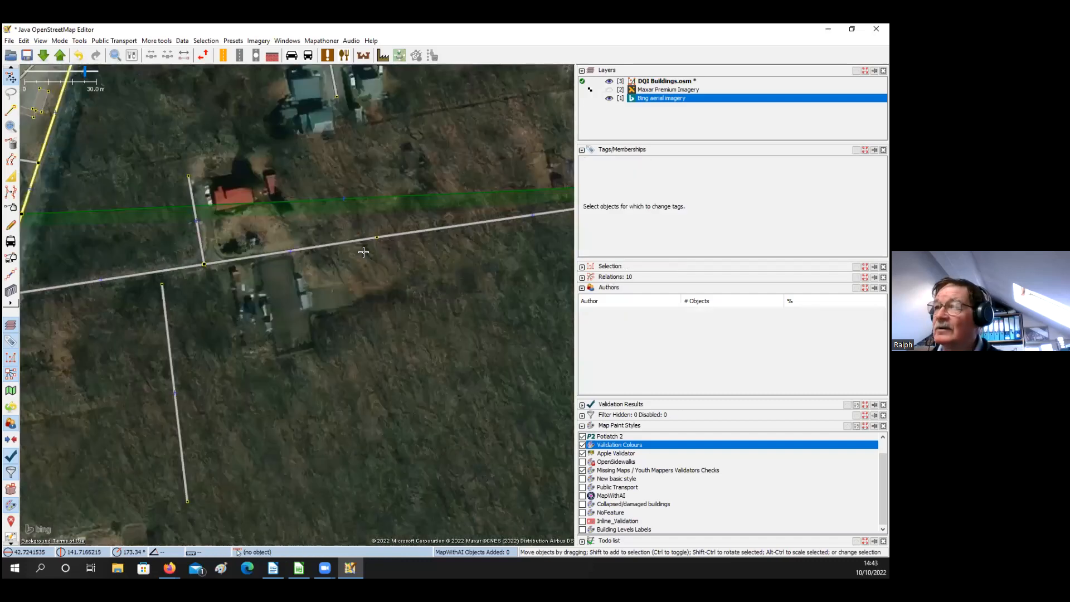
key(a)
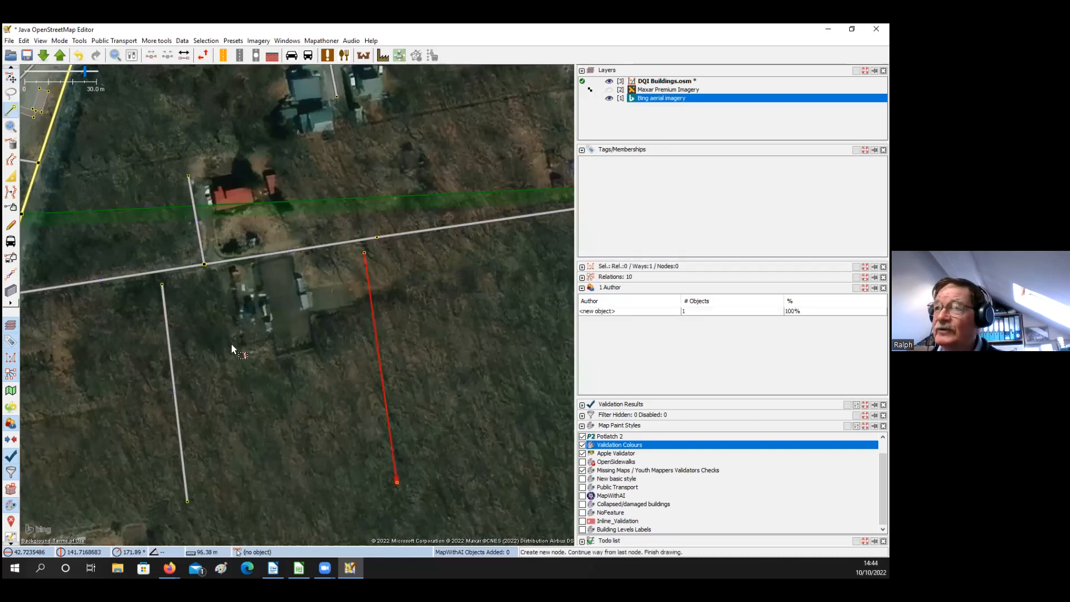
key(Escape)
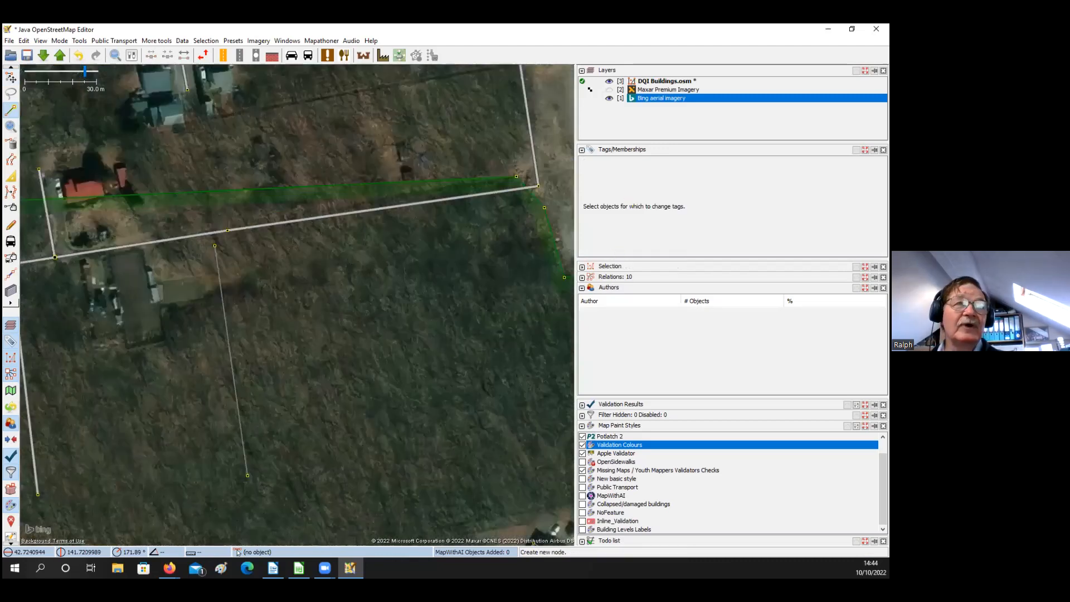
Add the tag highway=unclassified to the second way and clear the selection
key(s)
click(228, 340)
click(630, 251)
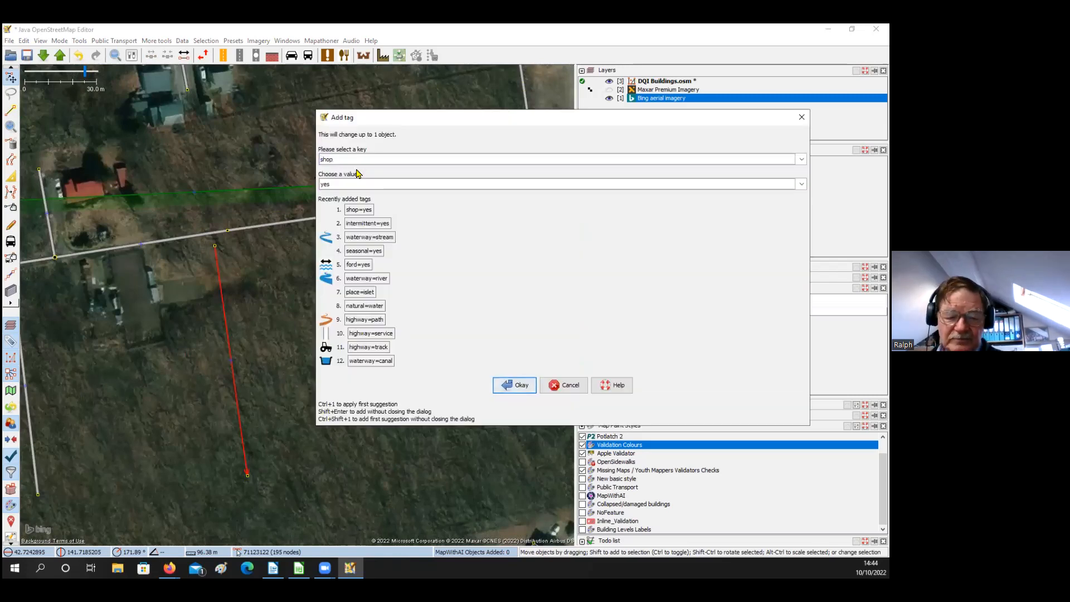
text(highway)
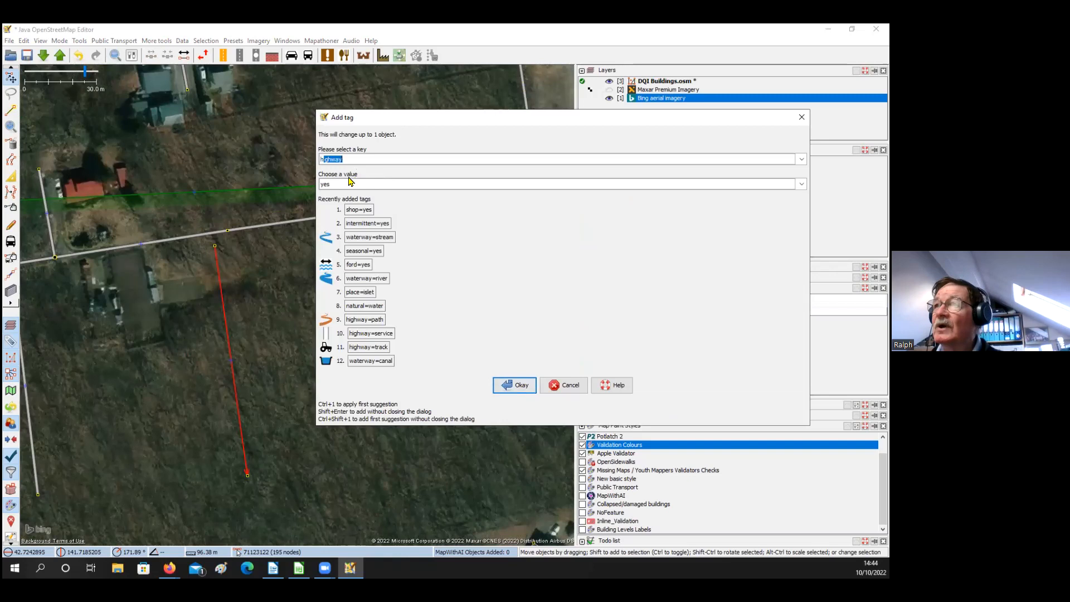
key(Tab)
text(un)
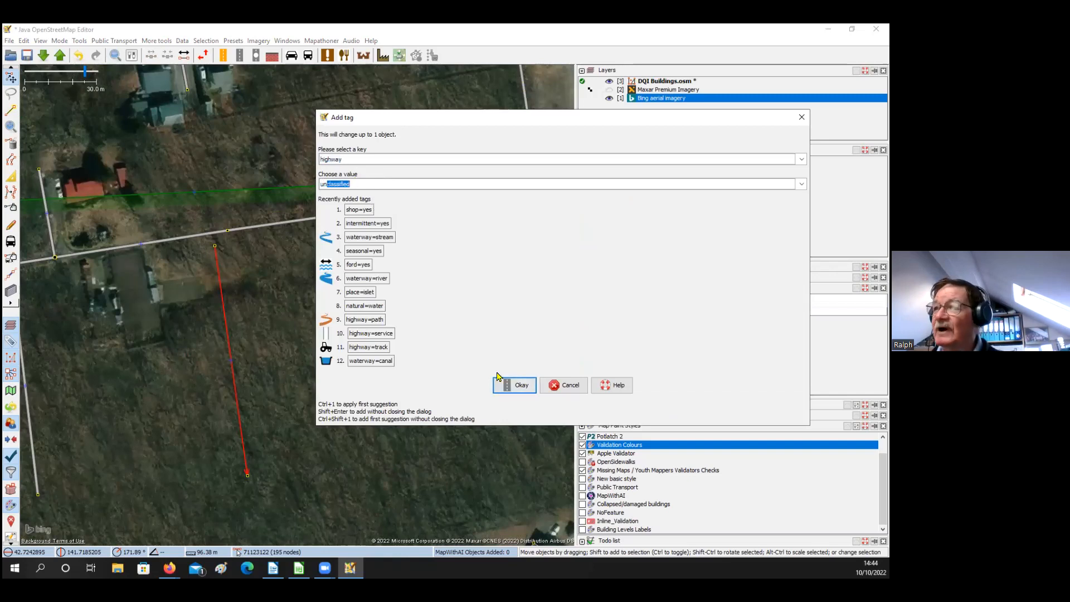
click(516, 387)
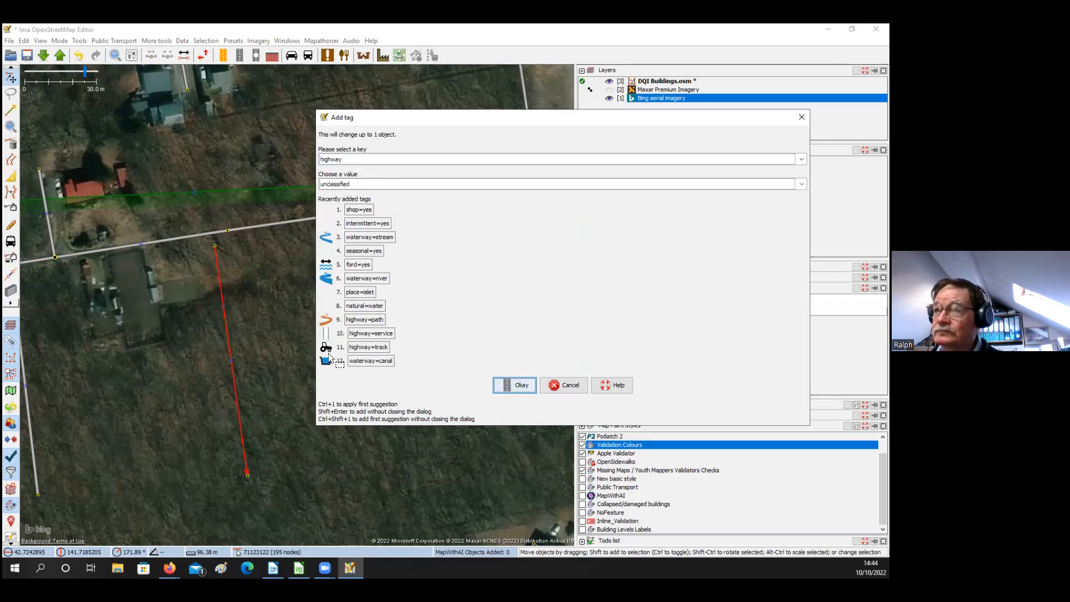
key(Return)
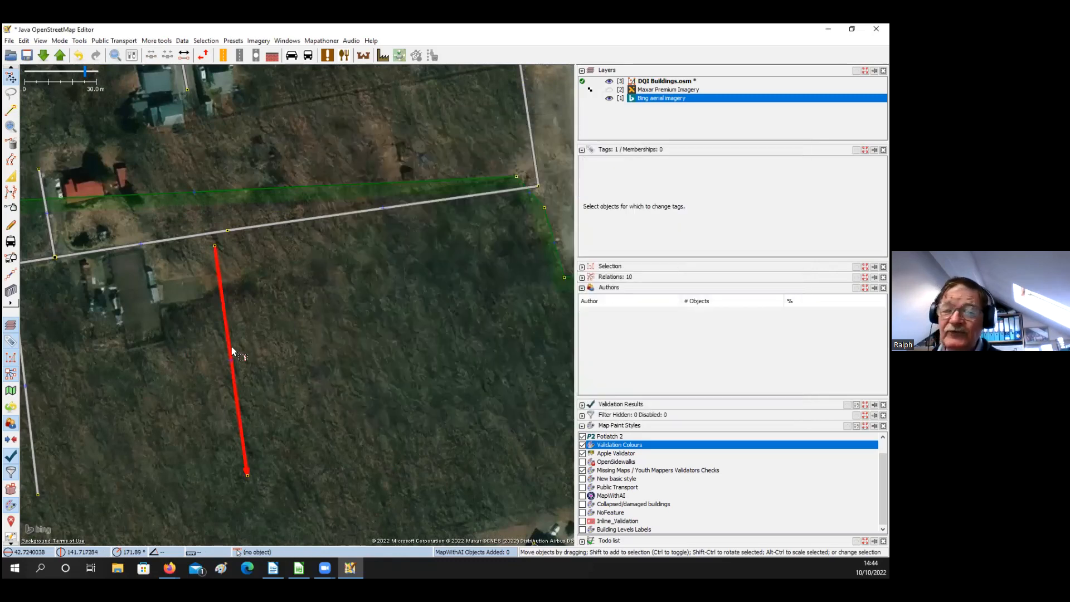
click(279, 346)
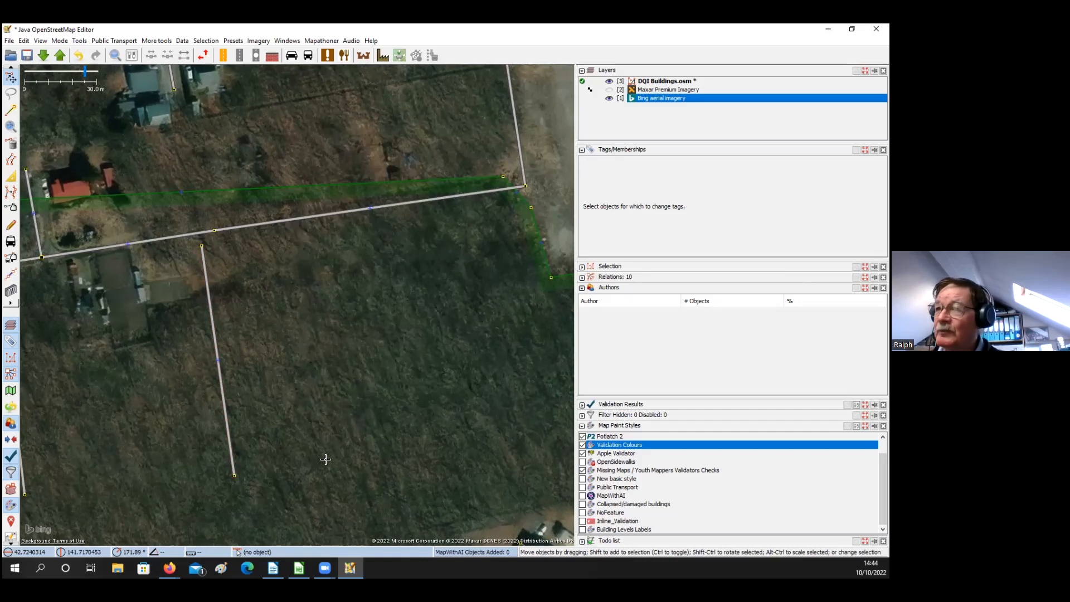
Draw a third straight way about 99 m long southward through the wood, east of the second and starting just short of the unclassified road
key(a)
click(299, 230)
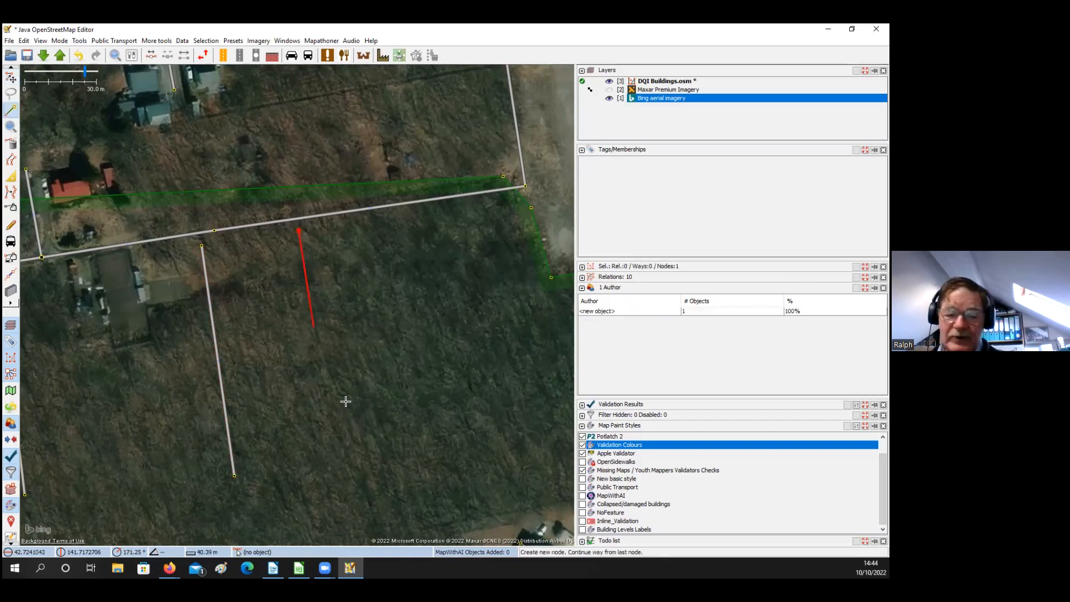
double_click(330, 467)
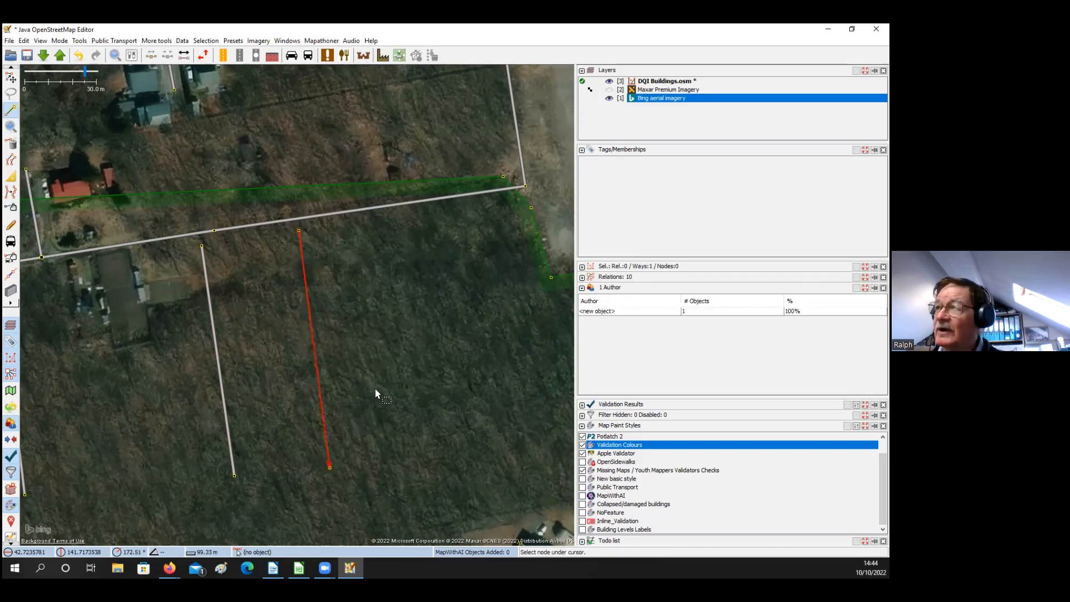
key(s)
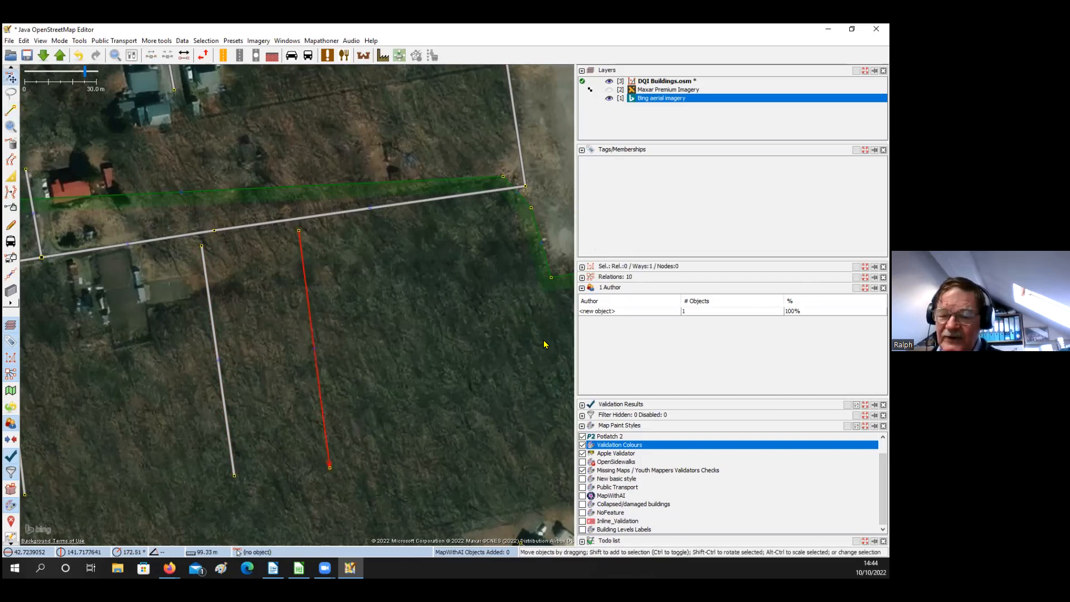
Tag the third way as highway=unclassified and clear the selection
key(alt+a)
key(Return)
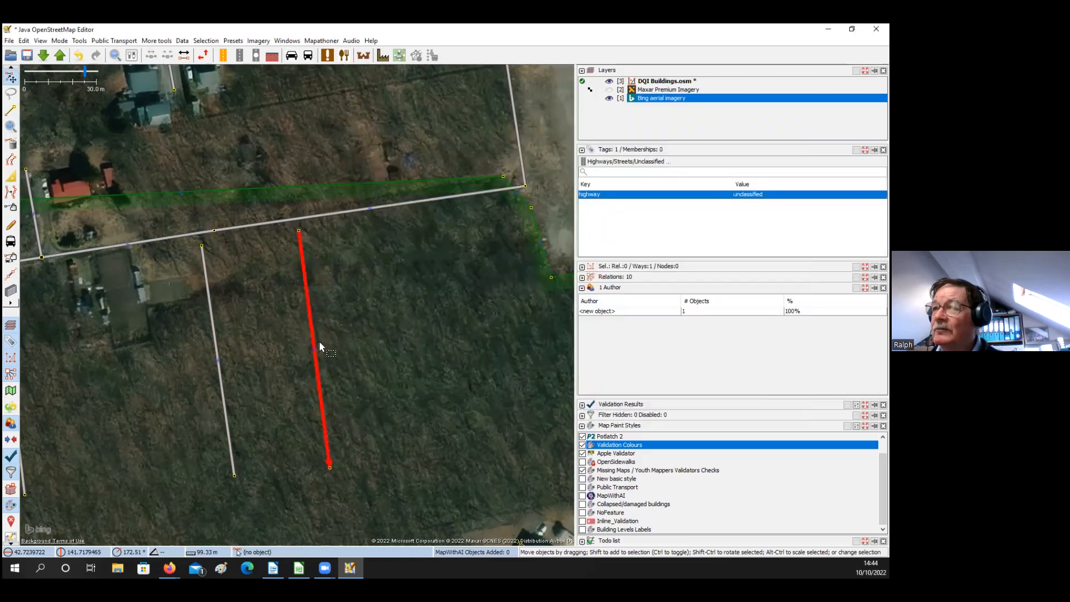
click(393, 346)
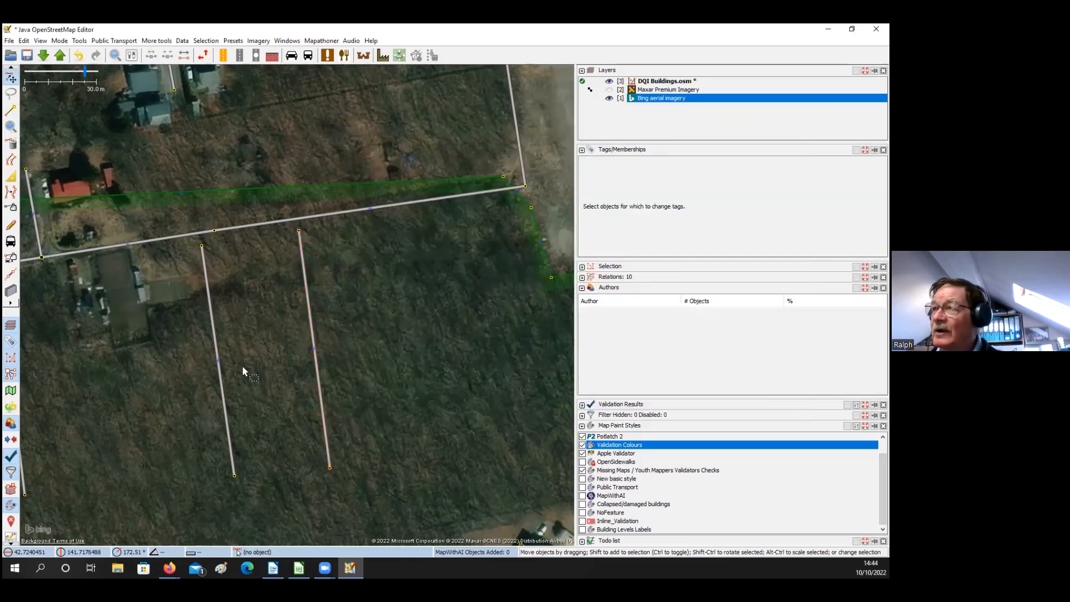
Examine the recently added tags offered for the third way, and check the tags on the second way
key(ctrl+z)
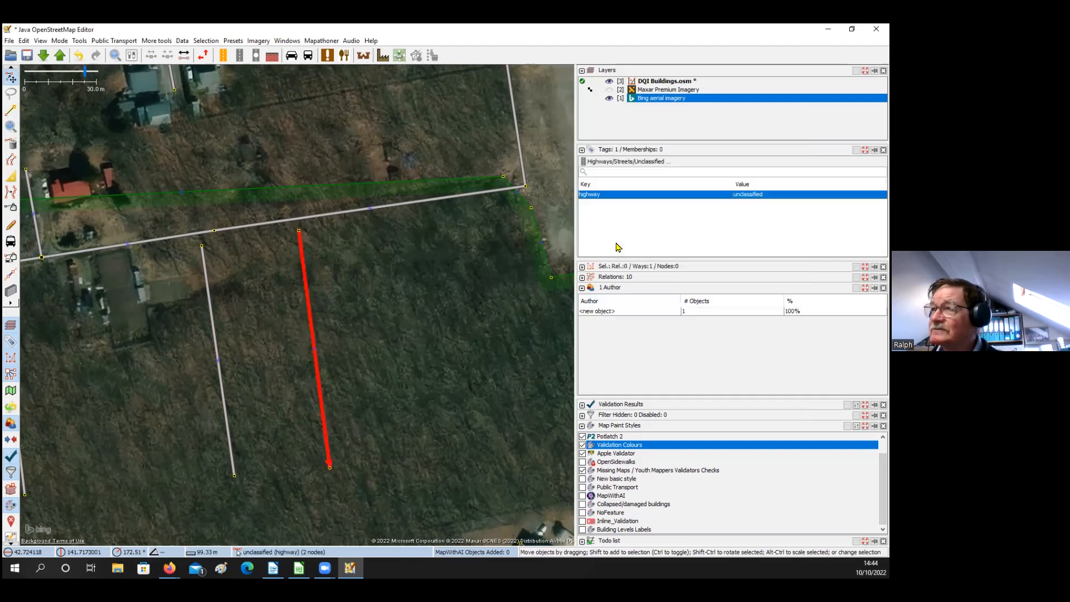
click(631, 251)
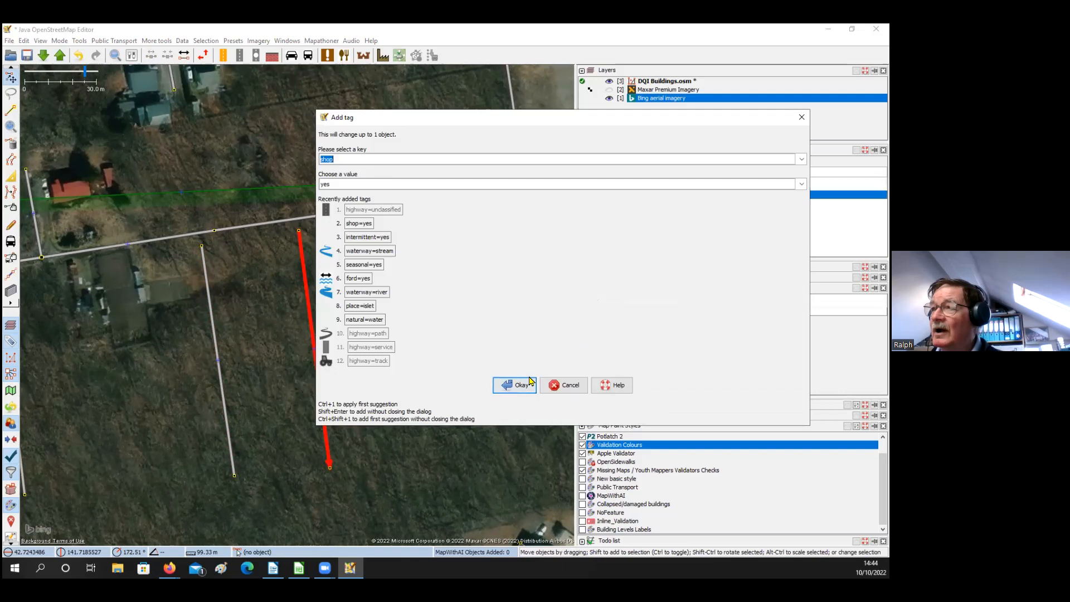
click(564, 384)
key(Escape)
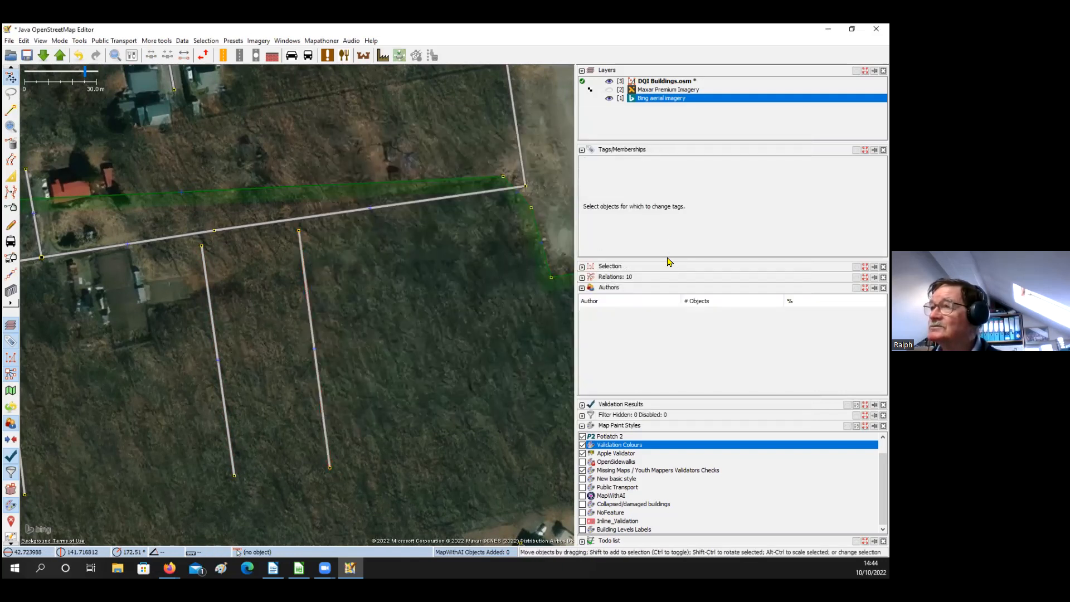
key(ctrl+z)
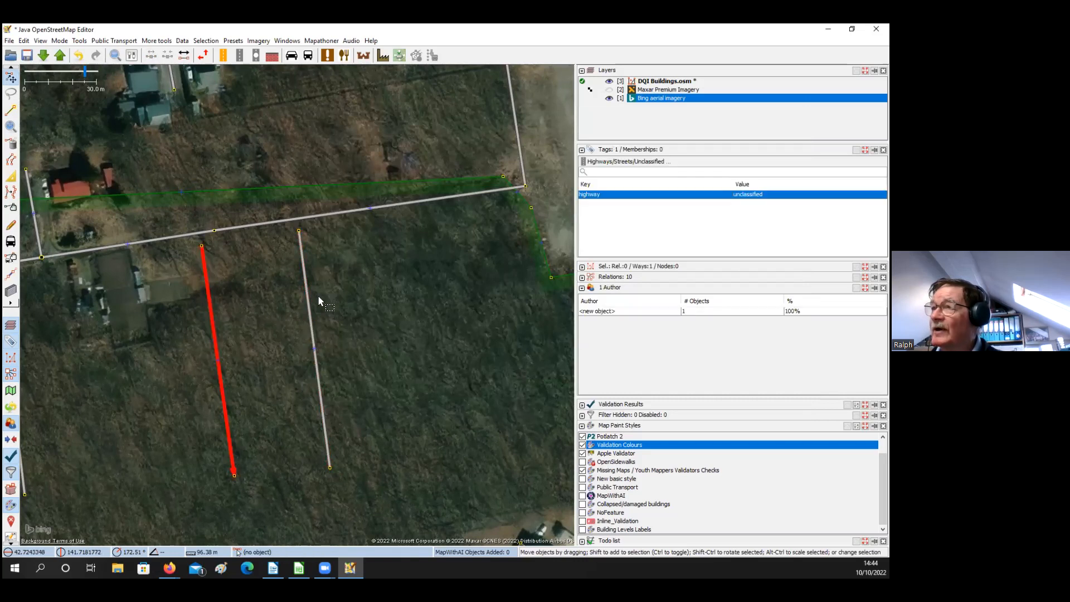
mouse_move(612, 198)
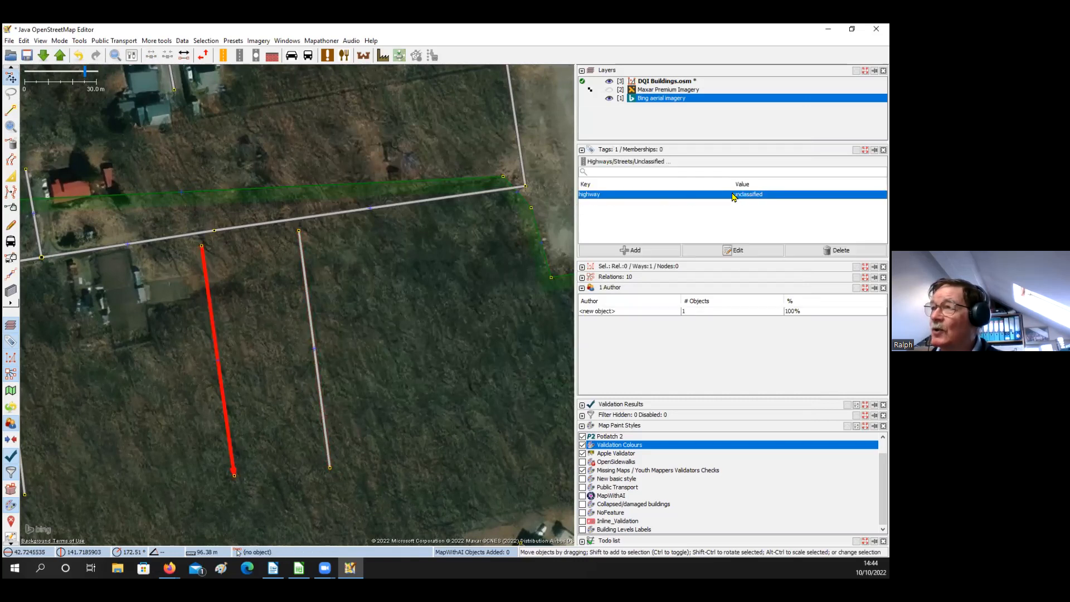
click(362, 318)
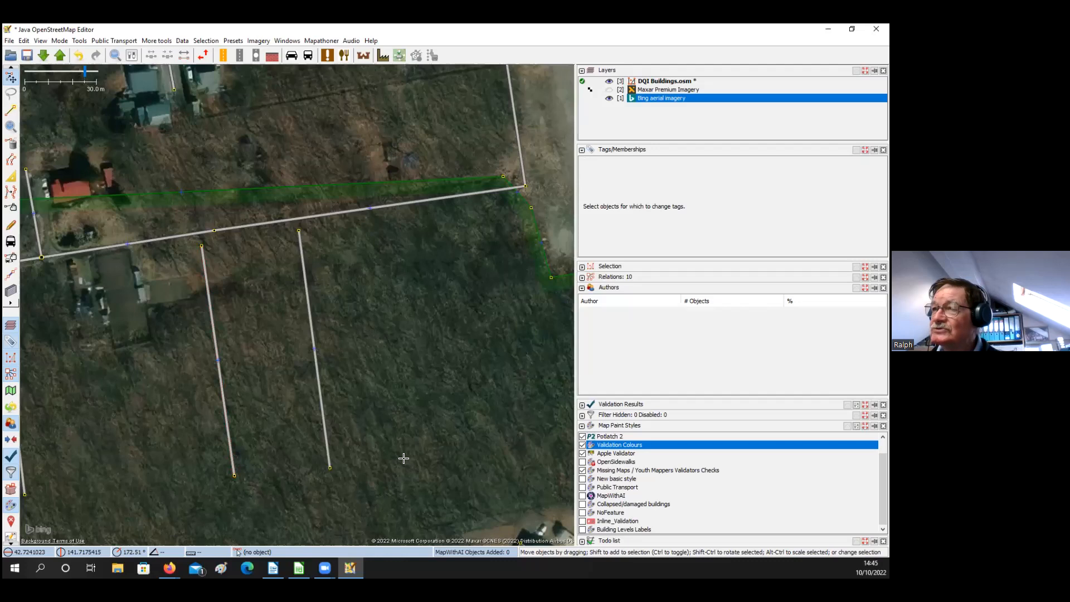
Draw a fourth straight way about 98 m long southward through the wood, east of the third and starting just short of the unclassified road
key(a)
click(369, 226)
double_click(403, 458)
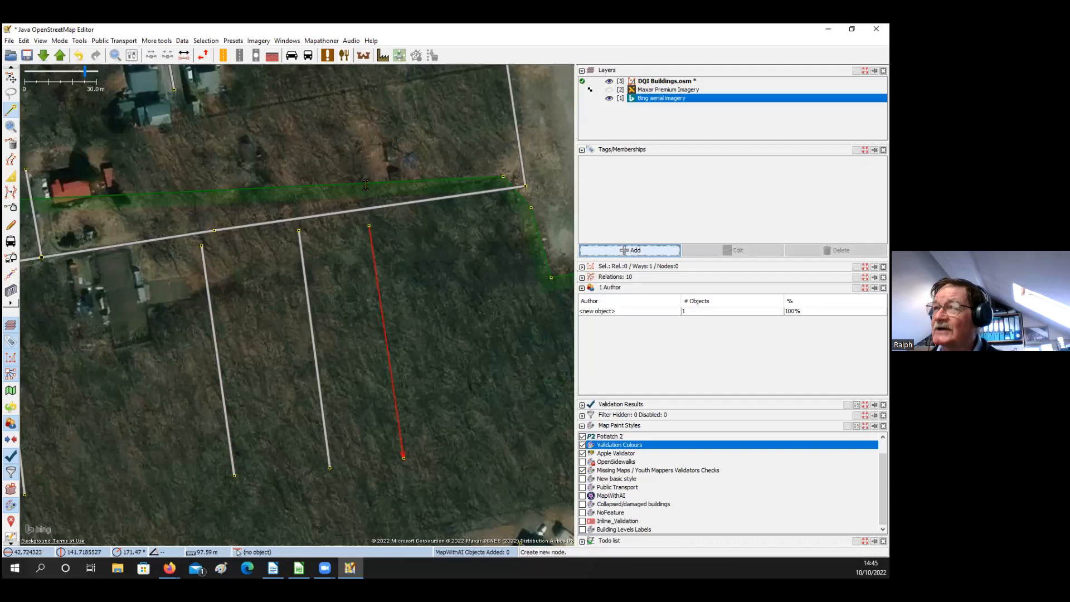
Add the tag highway=unclassified to the fourth way and select that way to check its tags
key(alt+a)
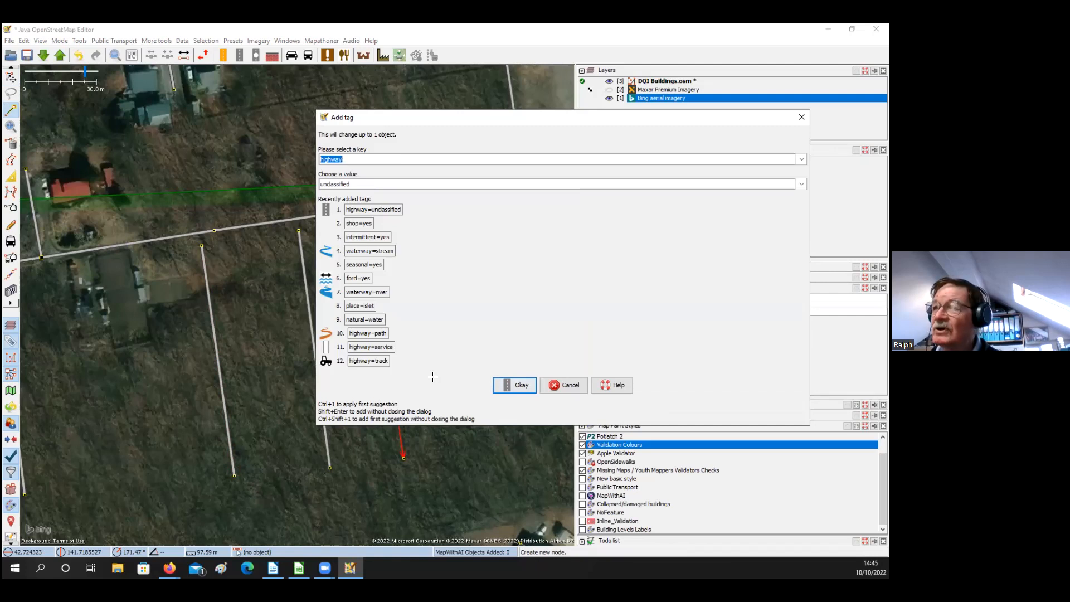
key(Return)
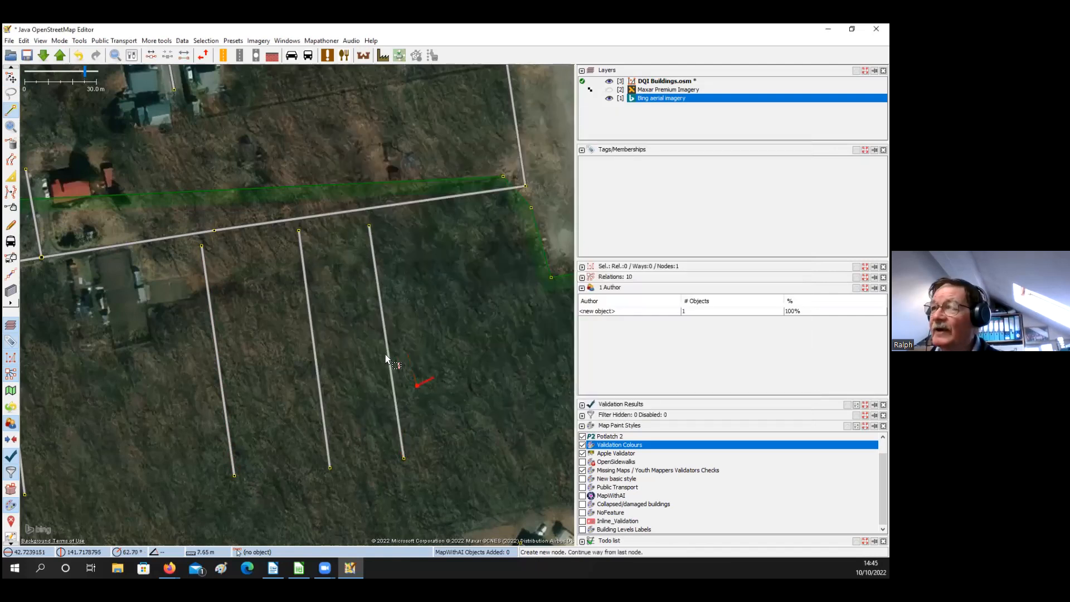
key(Escape)
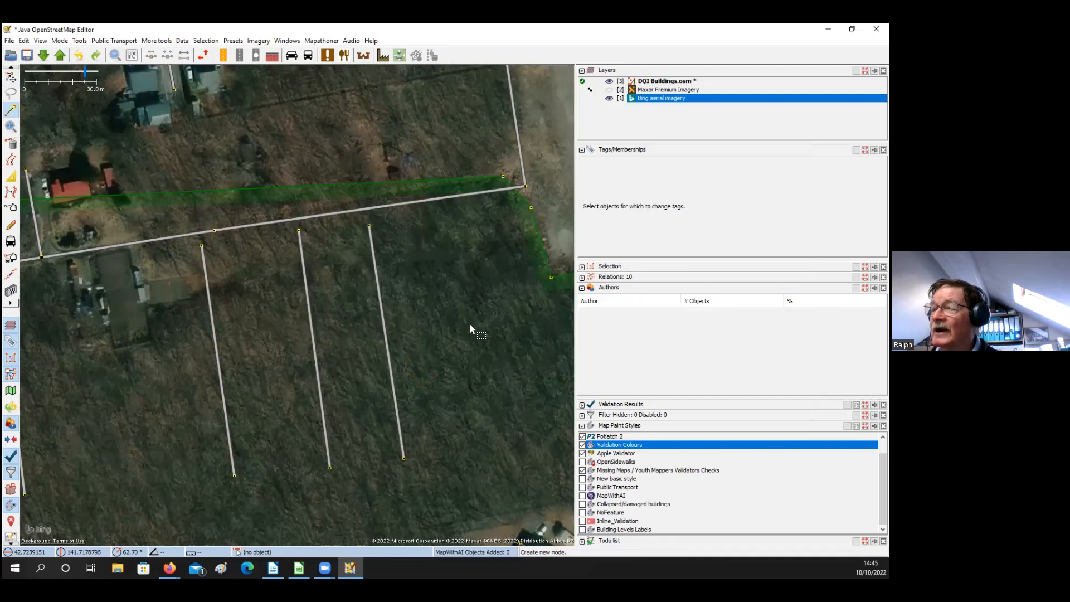
key(s)
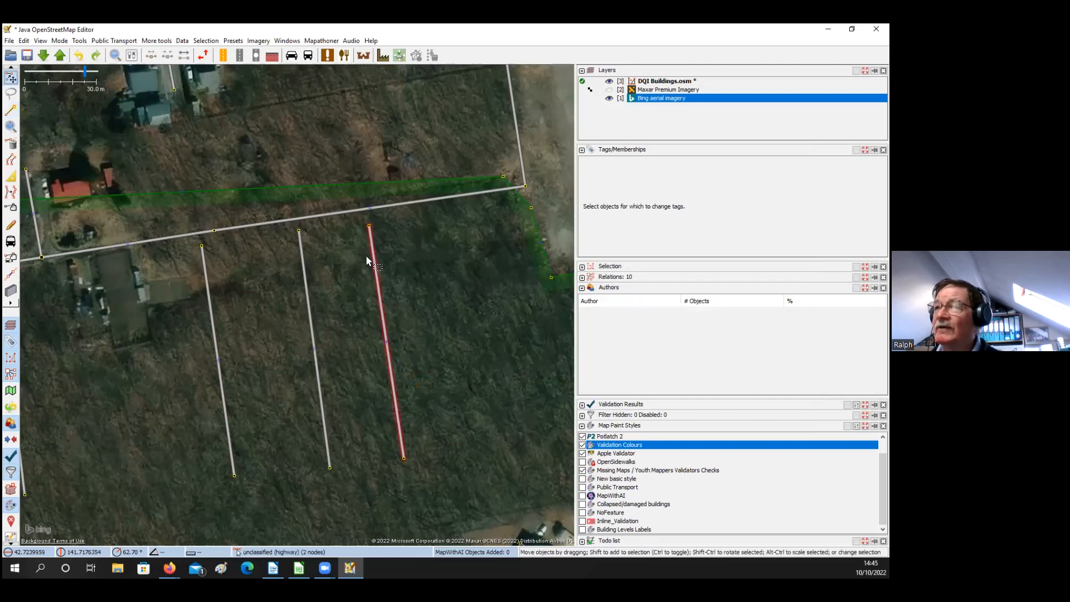
click(406, 391)
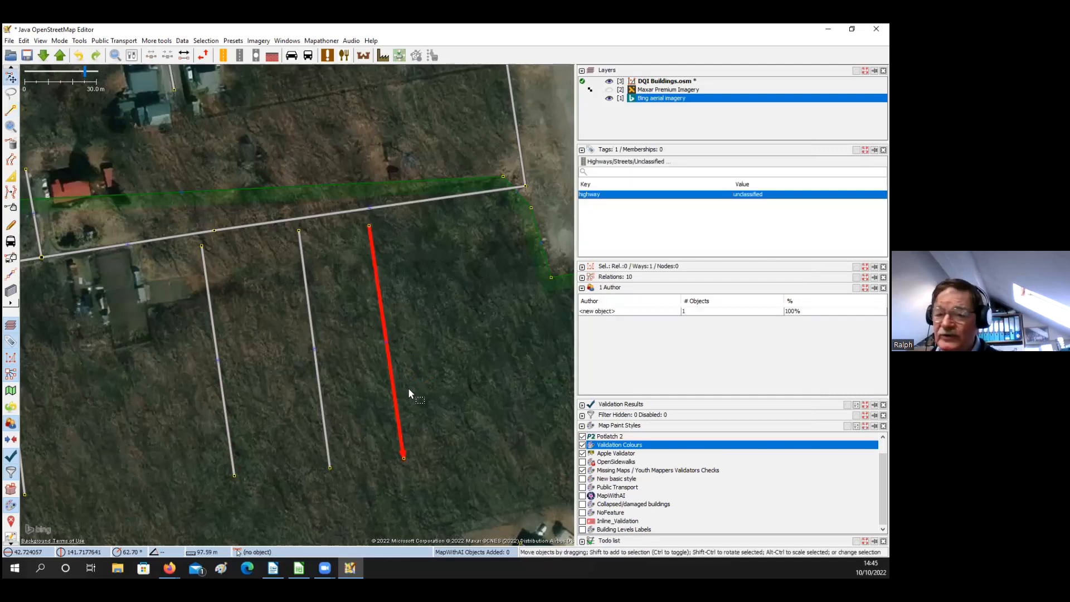
drag(492, 294, 446, 280)
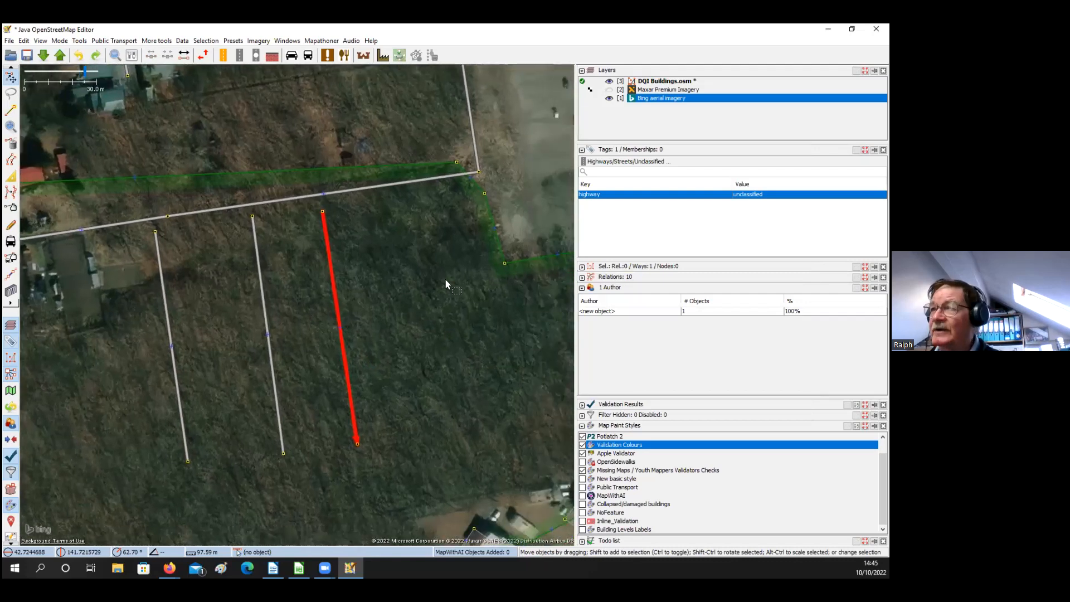
drag(515, 286, 499, 285)
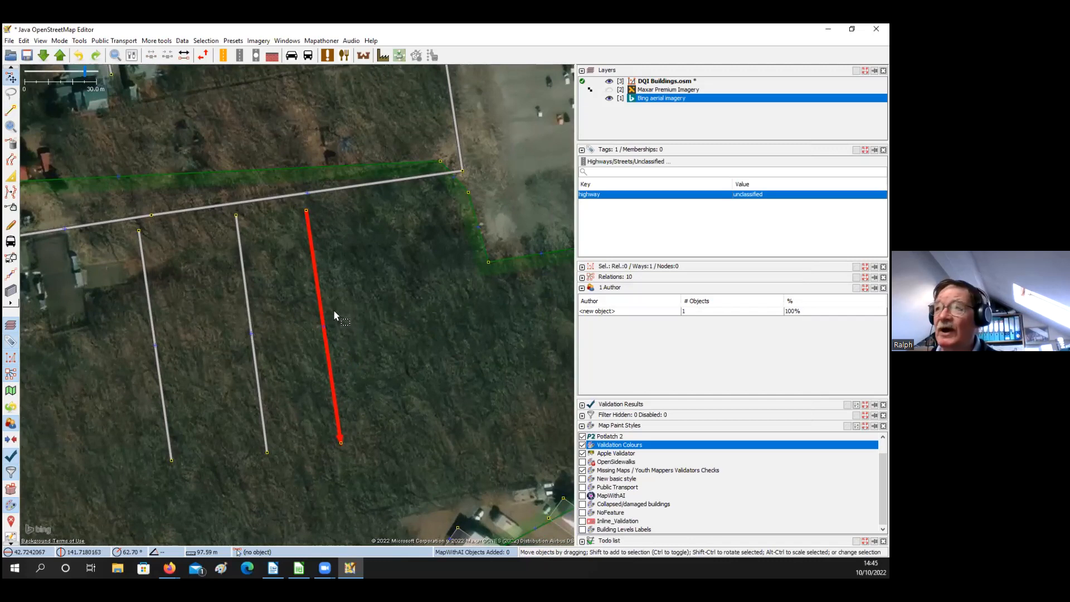
drag(337, 313, 296, 323)
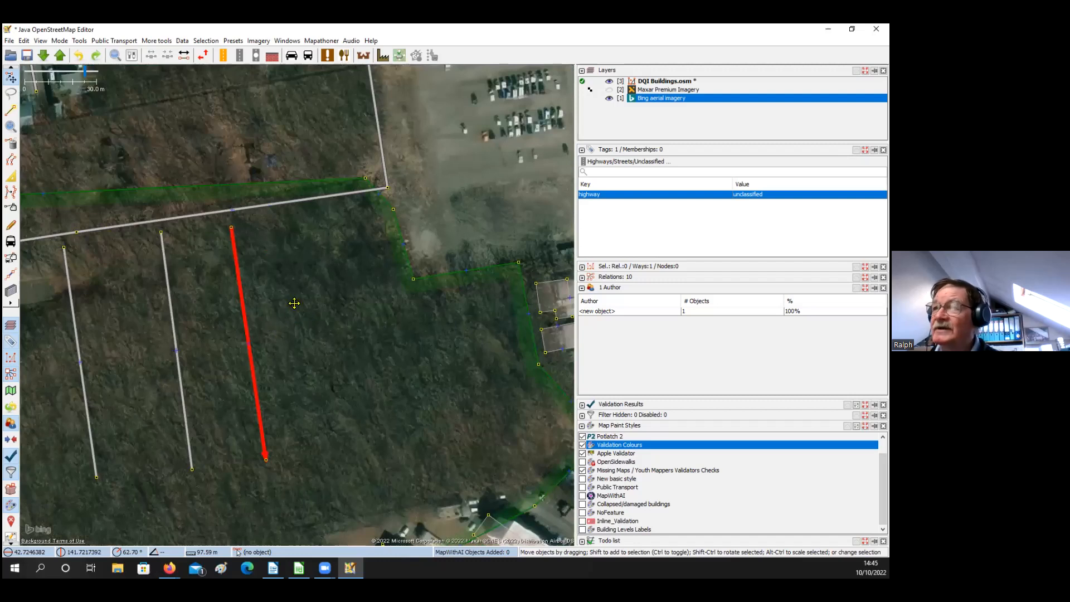
scroll(291, 305, down, 2)
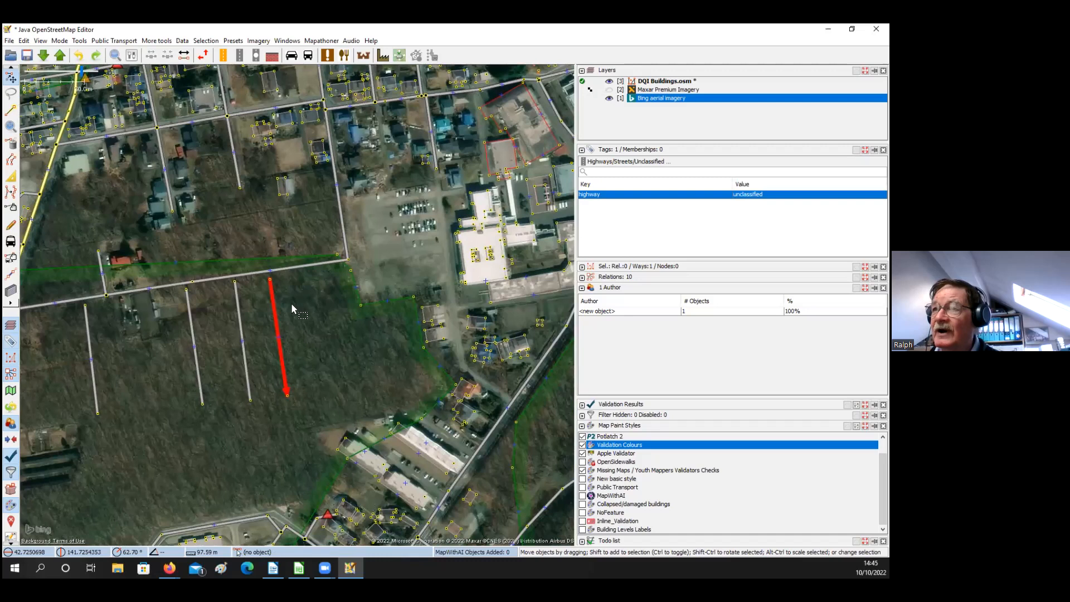
drag(313, 303, 308, 283)
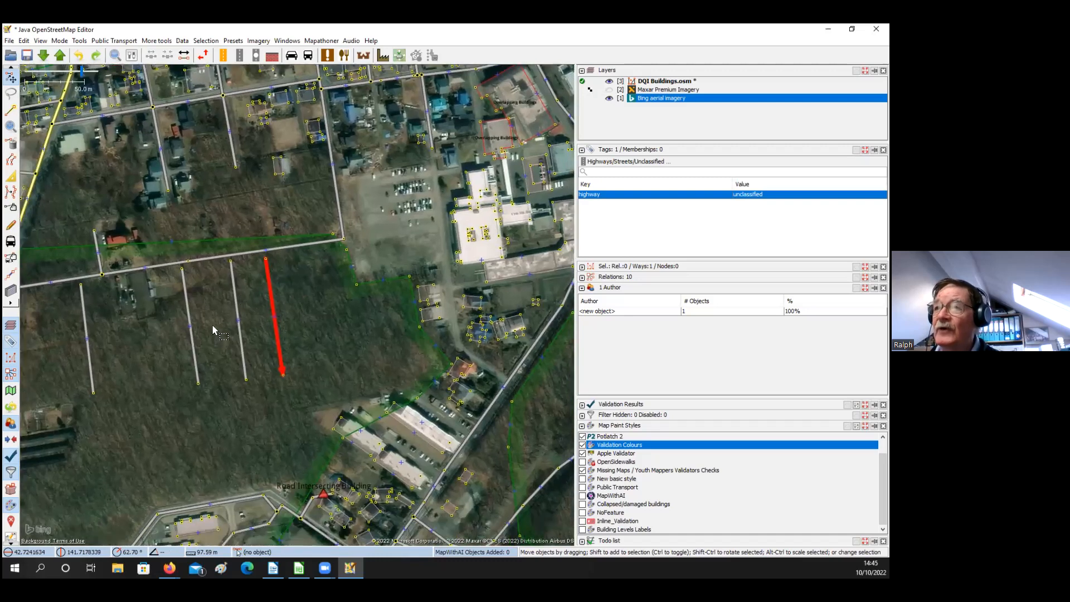
Add the tag oneway=yes to the third road from the west among the four parallel unclassified roads in the woods
drag(227, 320, 331, 299)
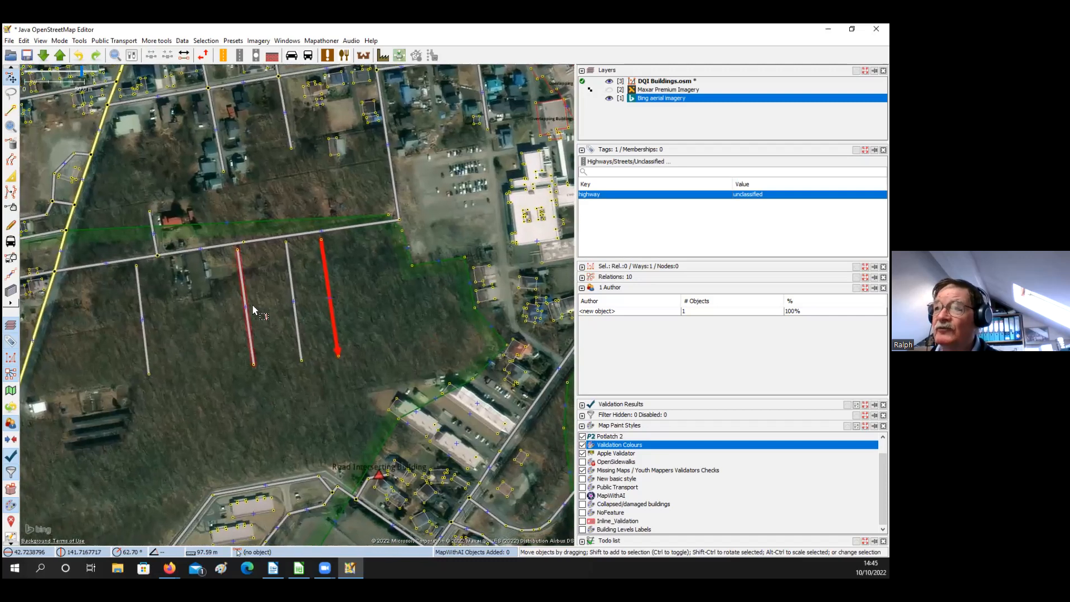
drag(276, 298, 247, 305)
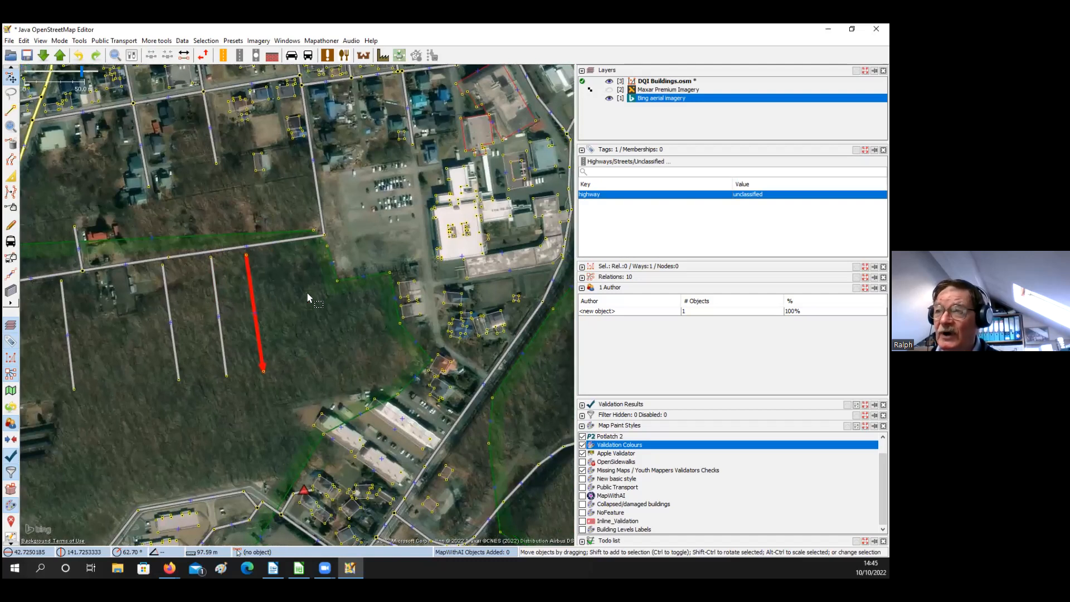
click(218, 306)
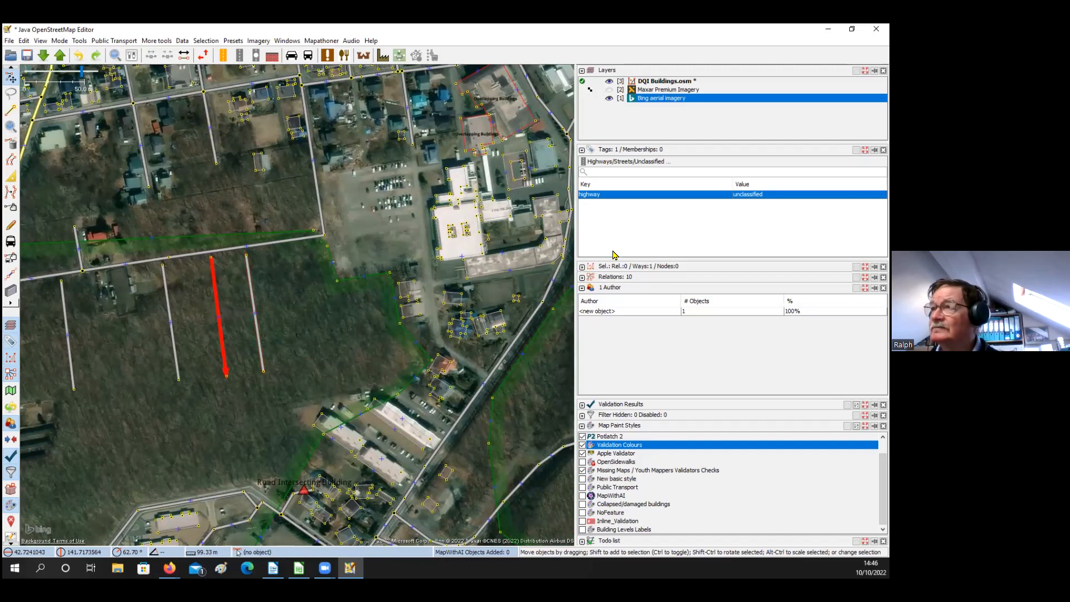
click(255, 313)
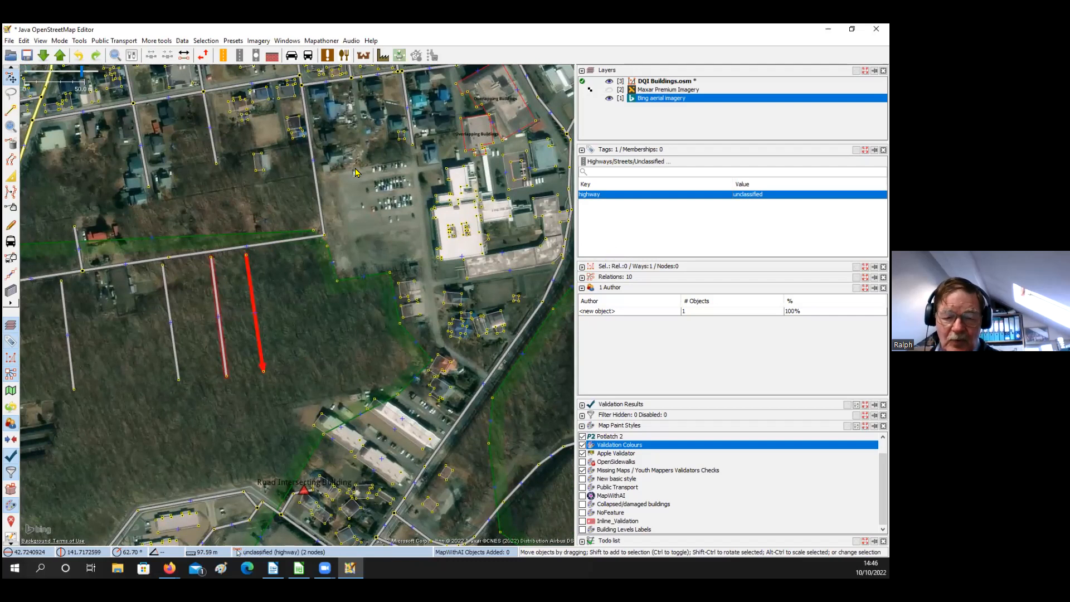
key(ctrl+z)
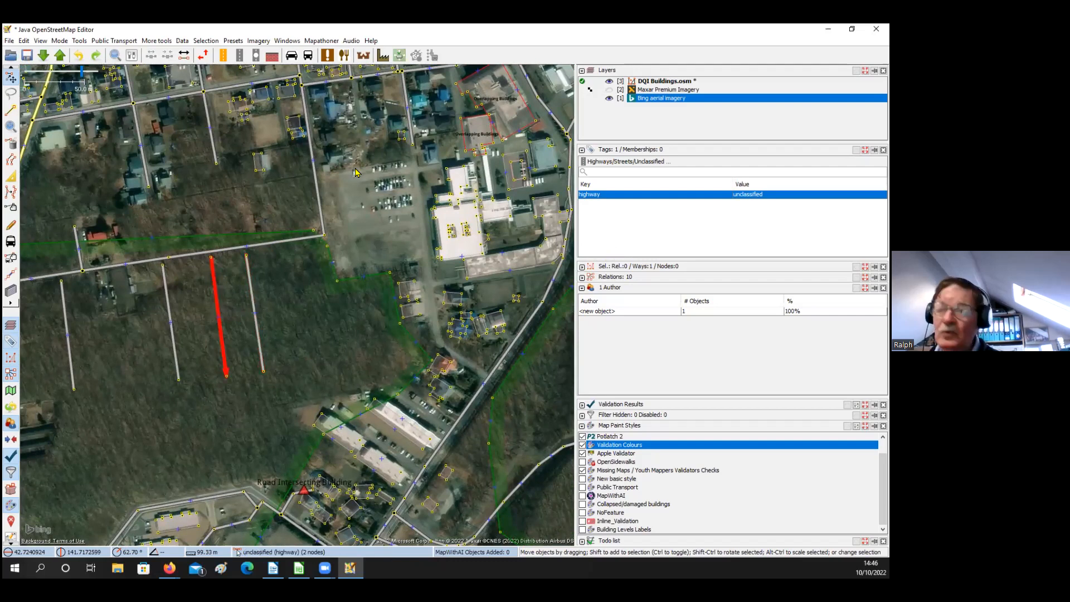
key(alt+a)
text(o)
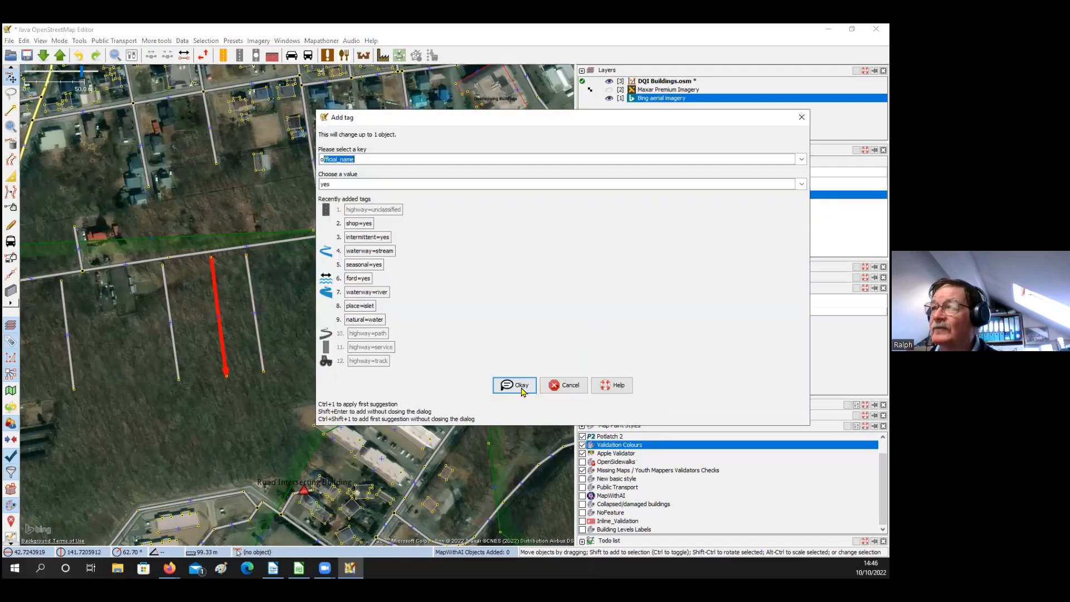
text(neway)
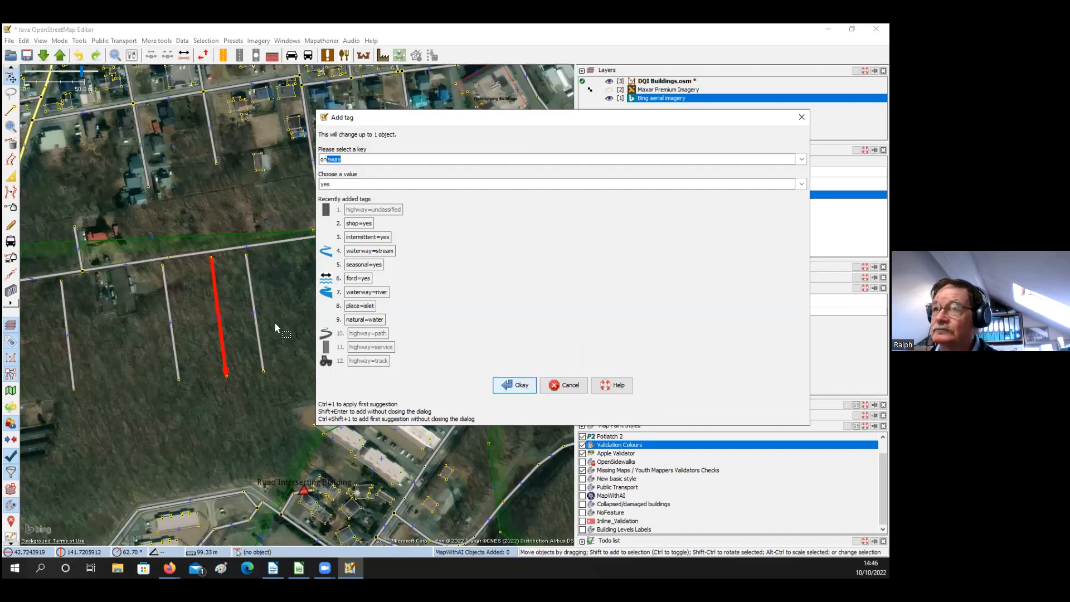
key(Return)
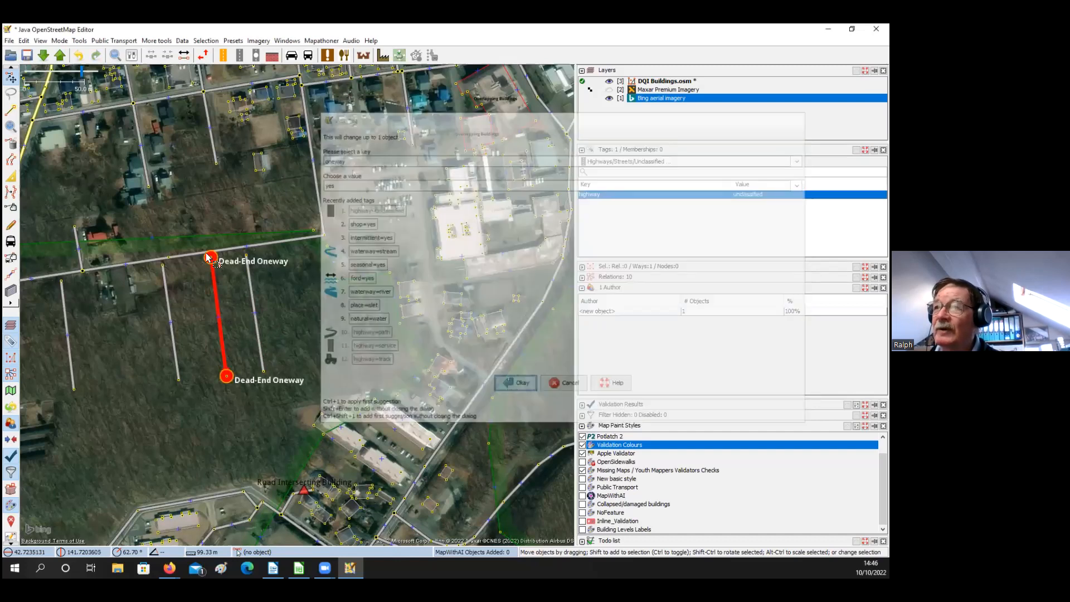
Copy the oneway=yes tag from that road to the easternmost of the four parallel roads
click(237, 333)
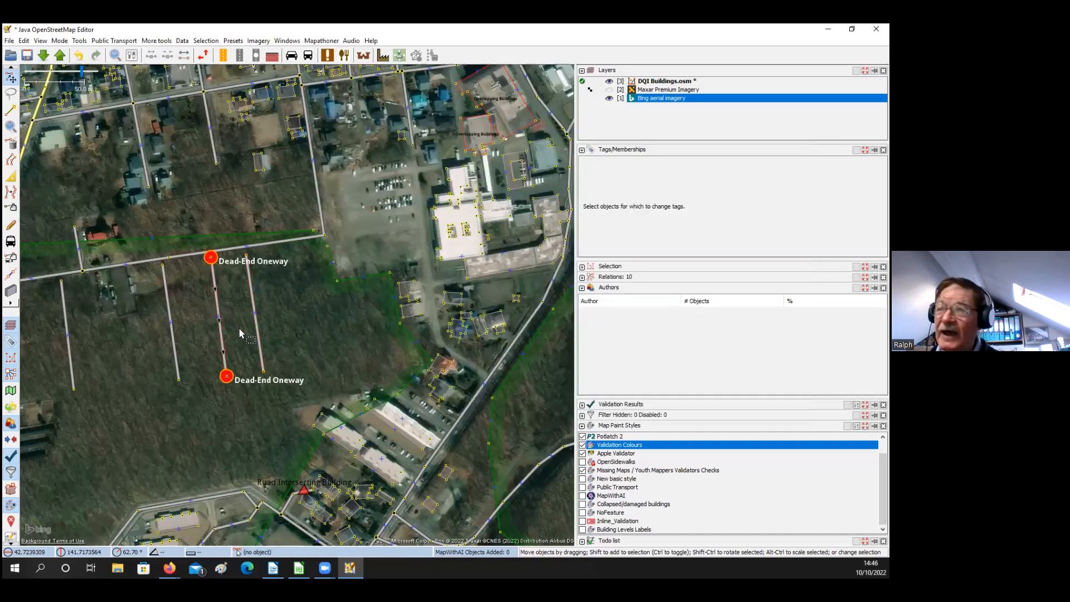
click(255, 324)
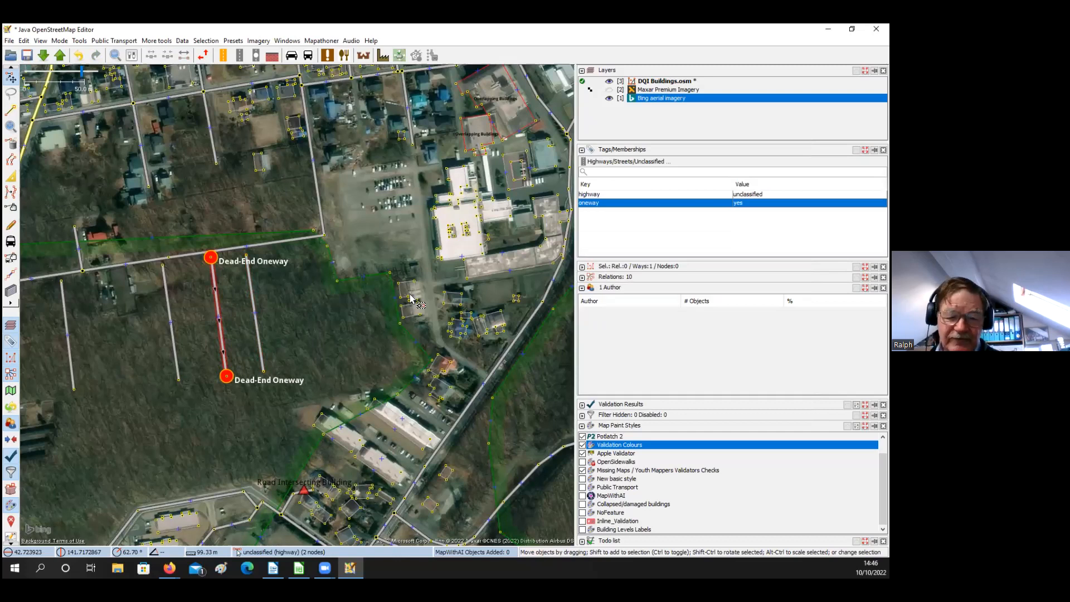
key(ctrl+v)
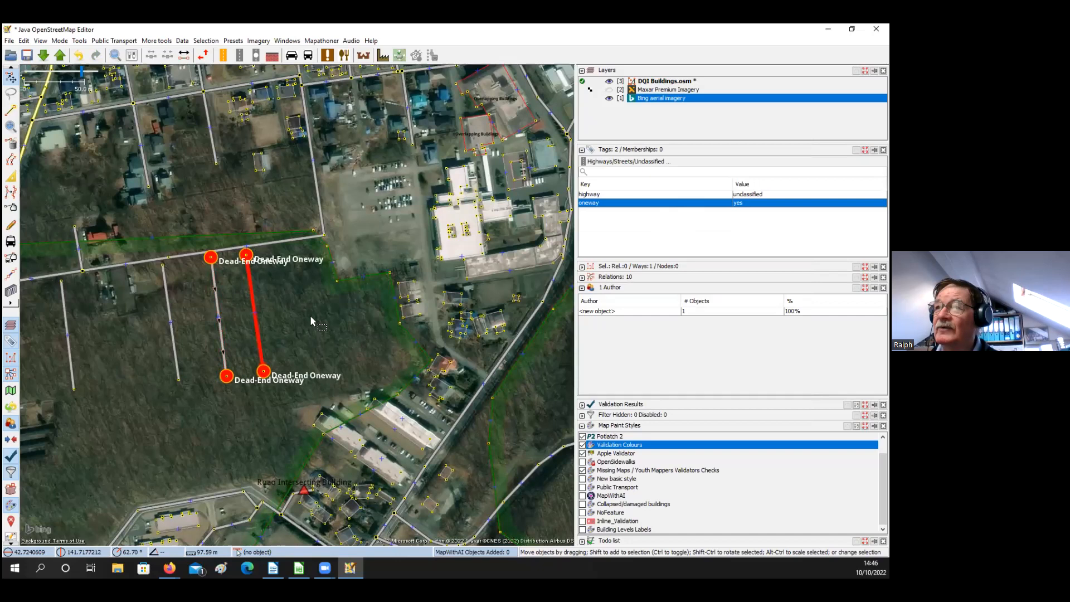
click(283, 349)
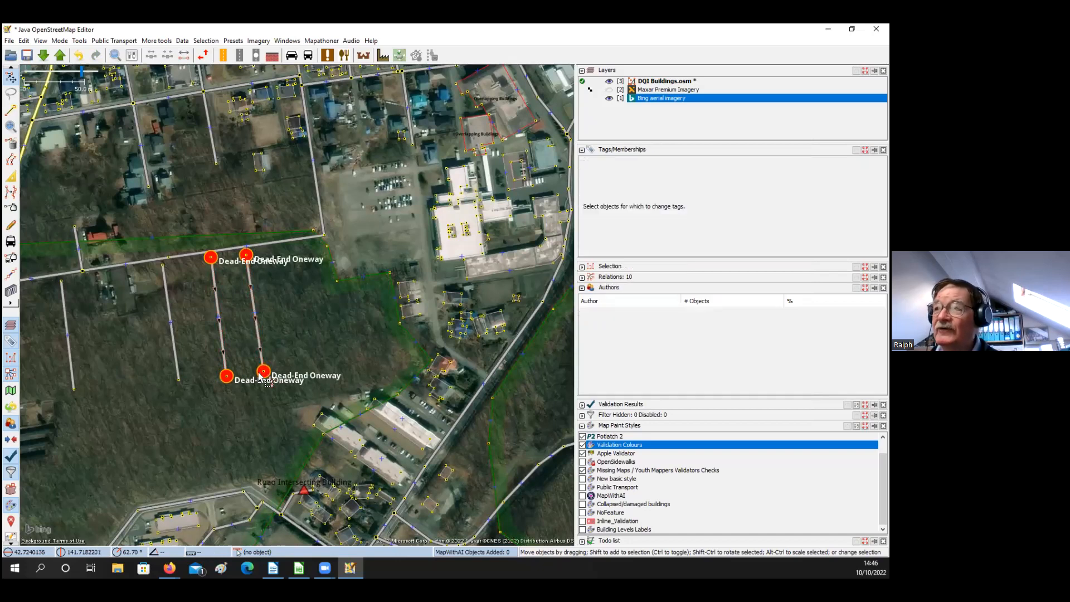
Examine the Dead-End Oneway markers at both ends of the two one-way roads and their gaps from the connecting road
click(250, 264)
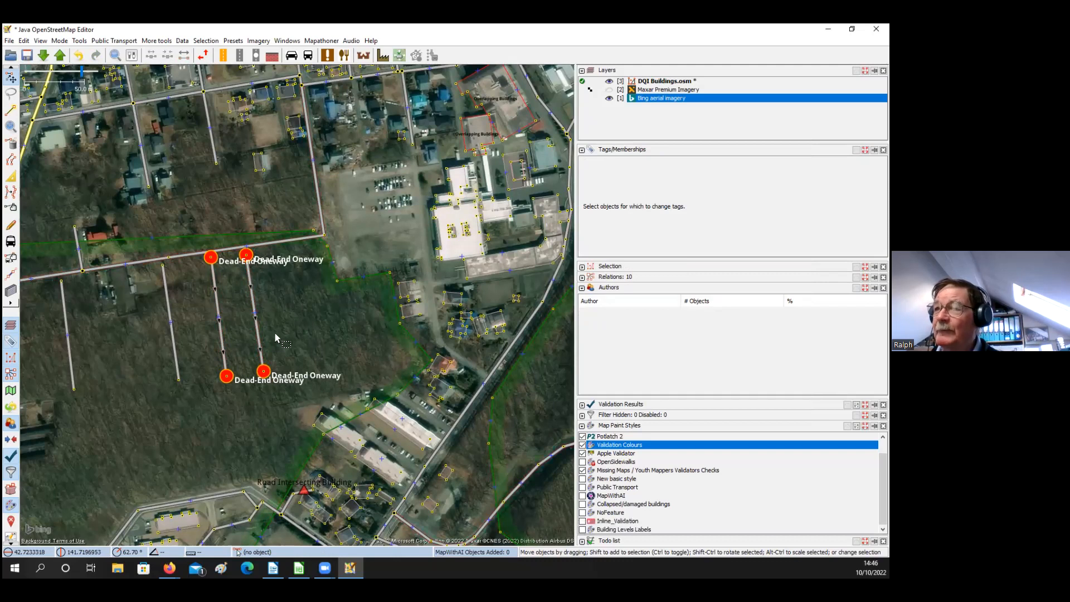
right_click(265, 303)
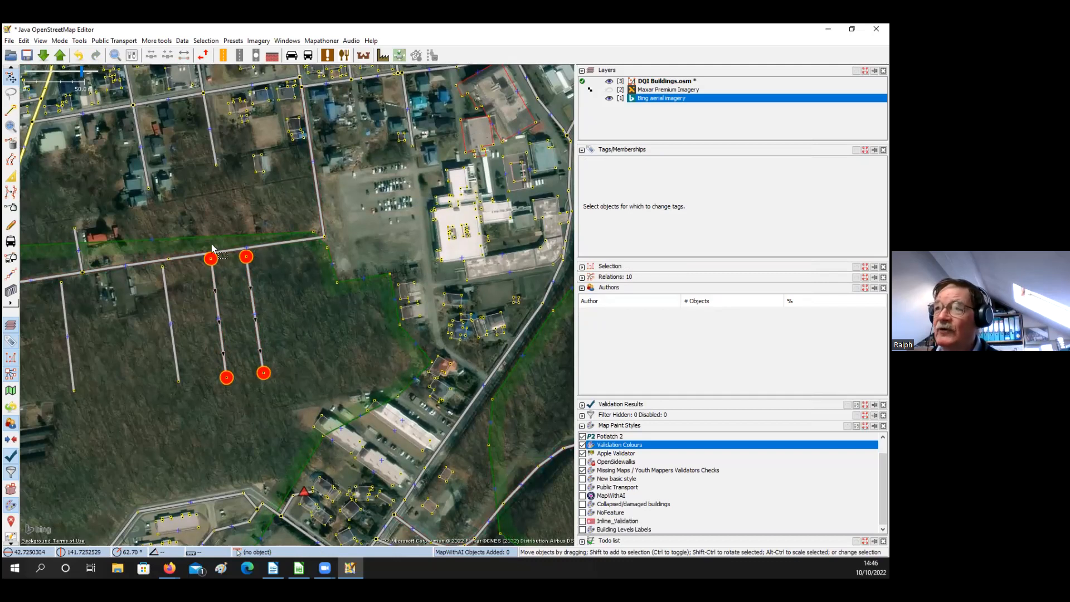
drag(276, 232, 280, 292)
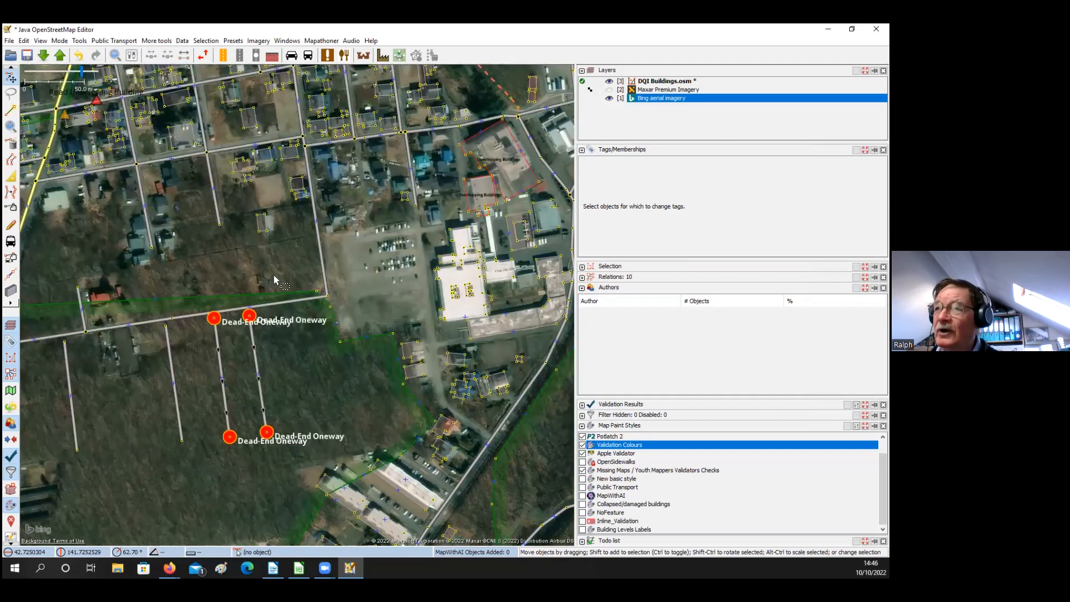
scroll(232, 318, up, 4)
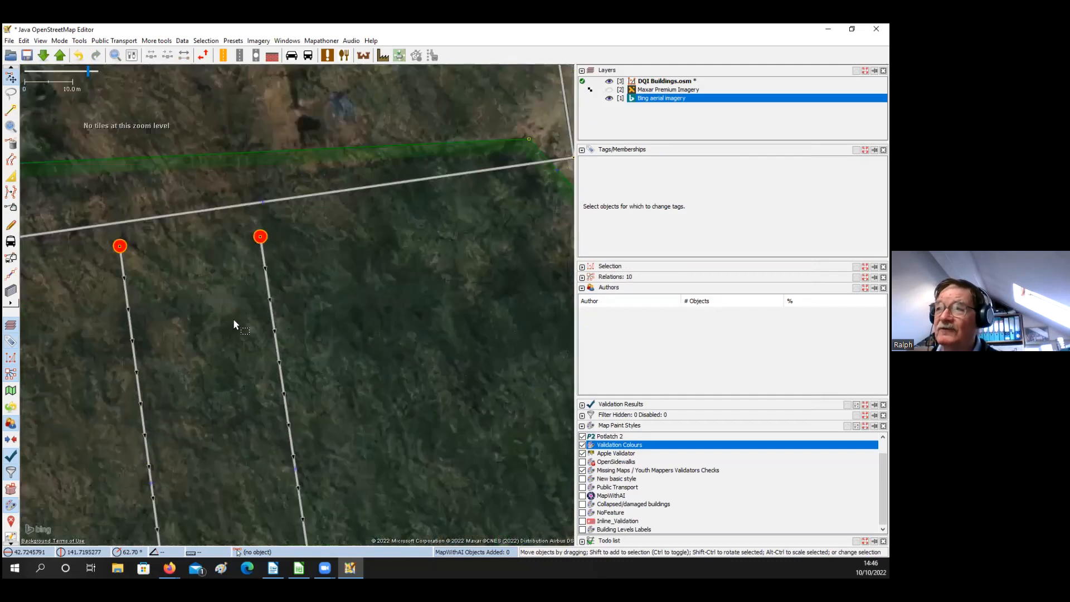
drag(230, 319, 344, 275)
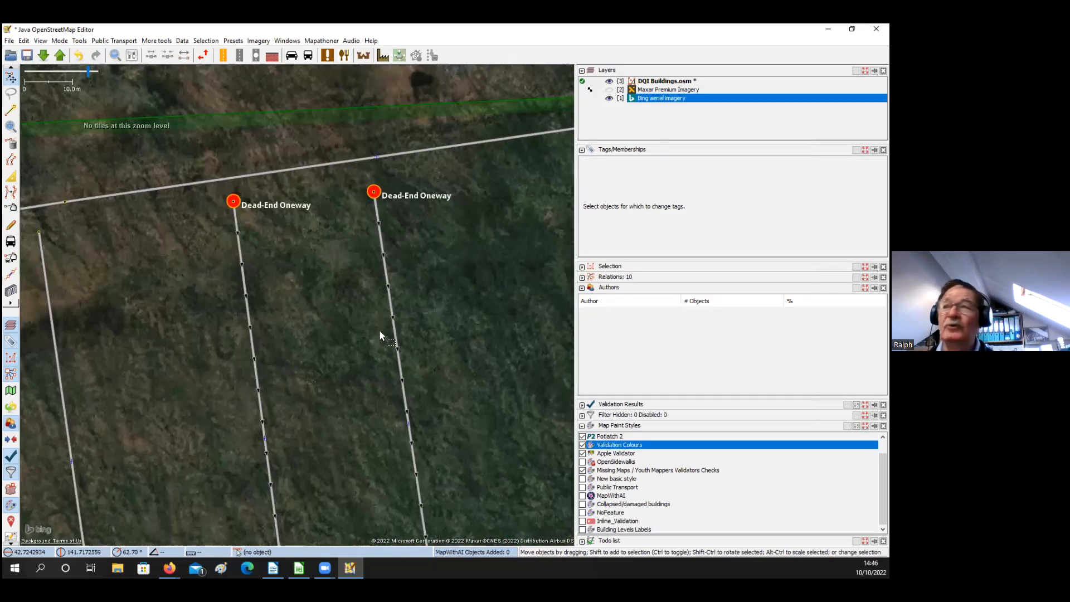
scroll(384, 335, down, 3)
drag(313, 297, 348, 296)
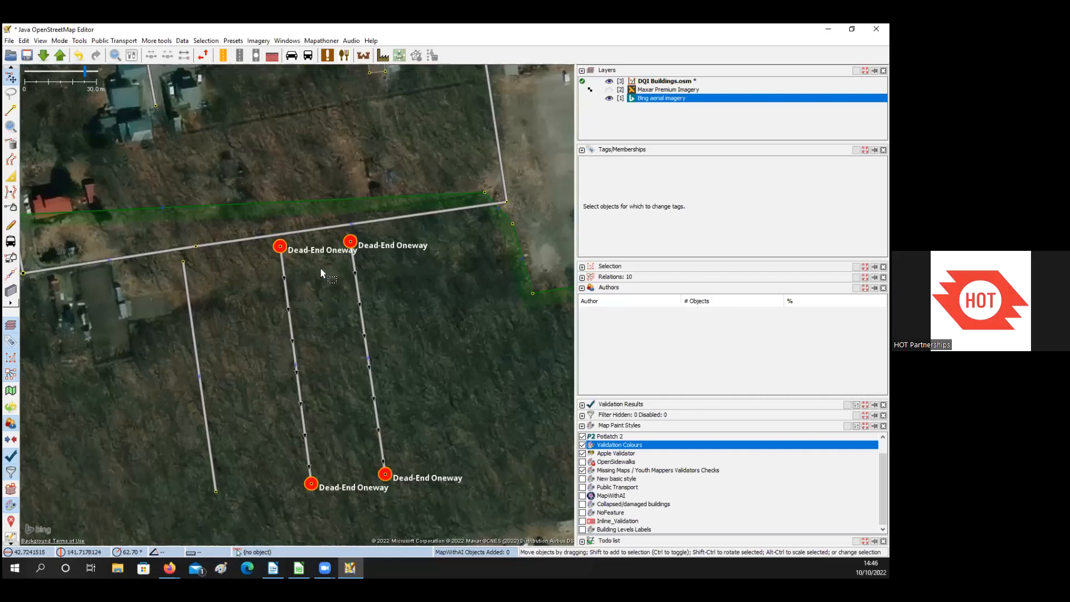
scroll(321, 272, down, 3)
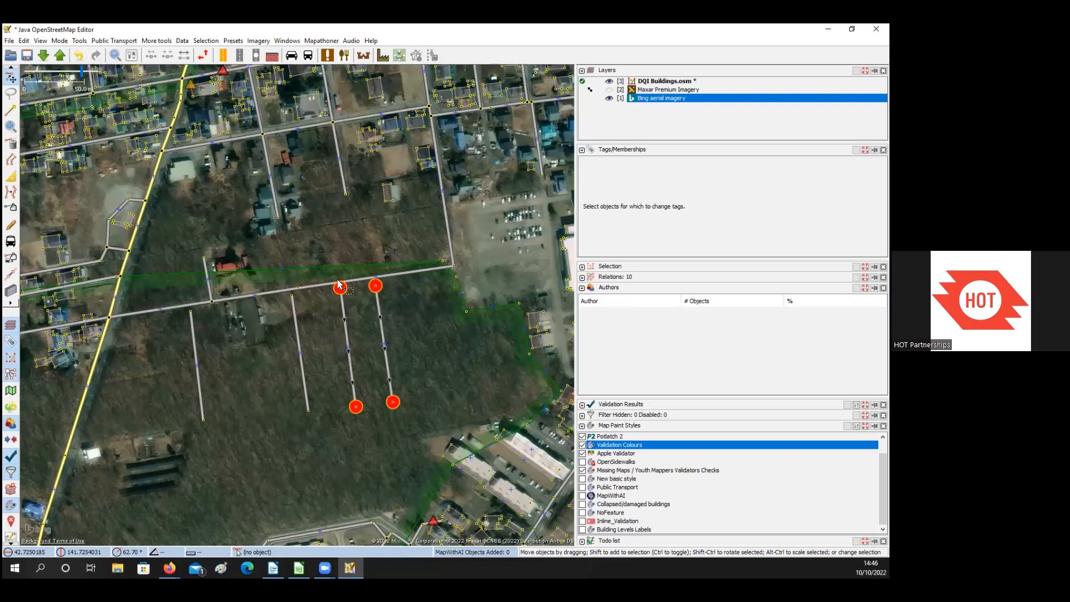
Square the building flagged as Road Intersecting Building and move the road's bend node north, clear of the building
drag(366, 366, 267, 301)
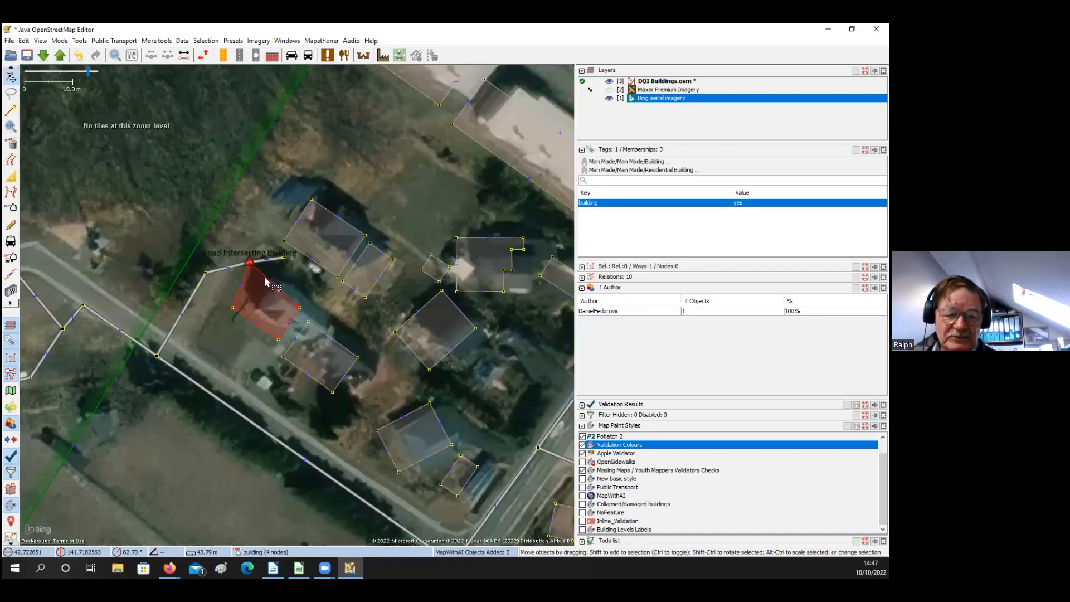
key(q)
key(Escape)
drag(266, 282, 237, 301)
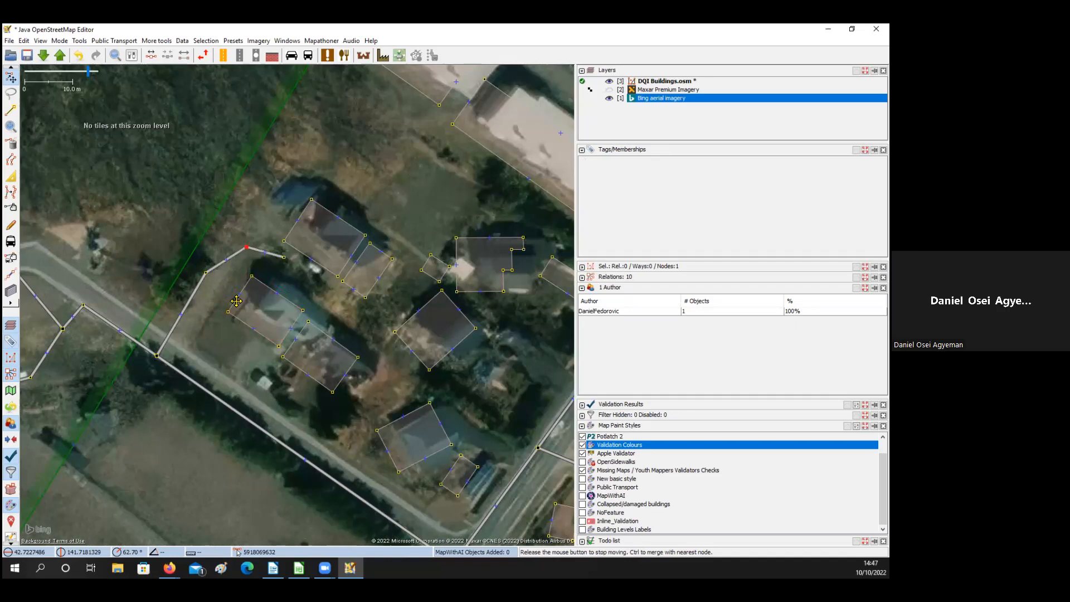
drag(490, 415, 480, 396)
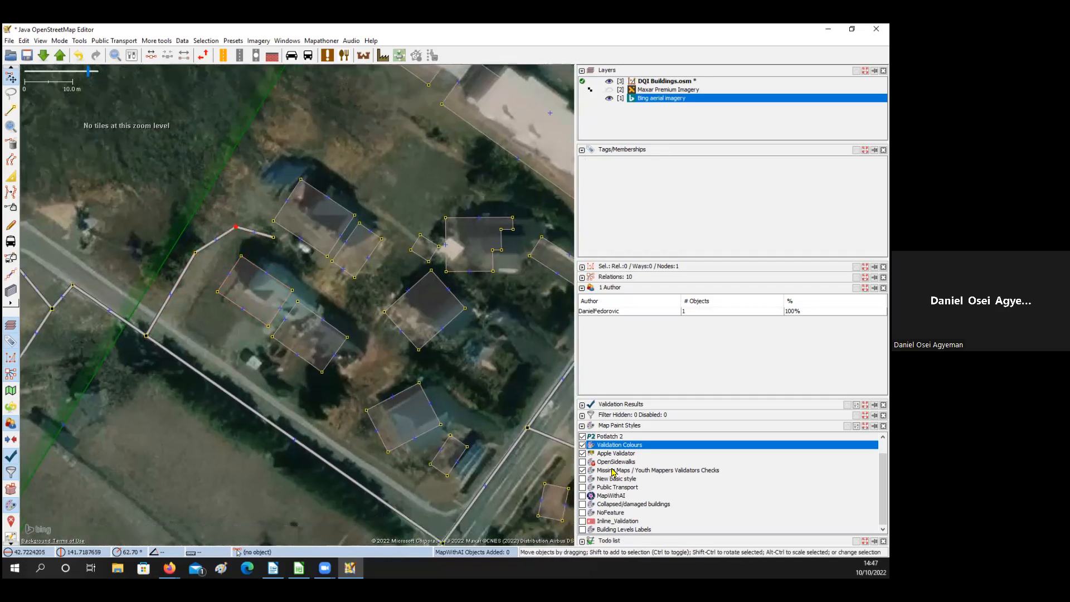
Open the map paint style preferences
mouse_move(612, 475)
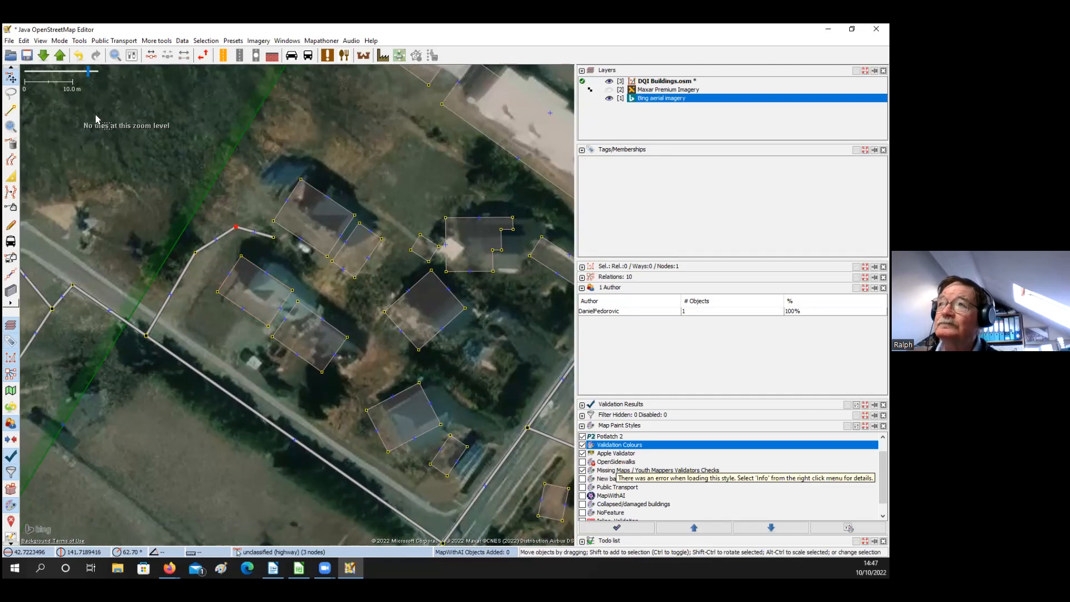
click(37, 42)
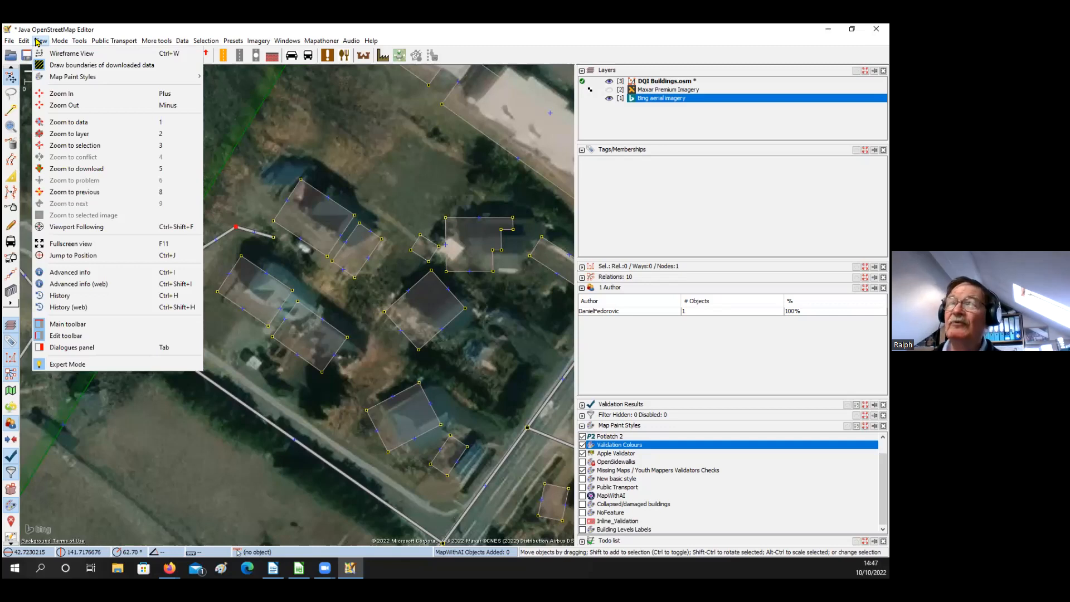
mouse_move(63, 79)
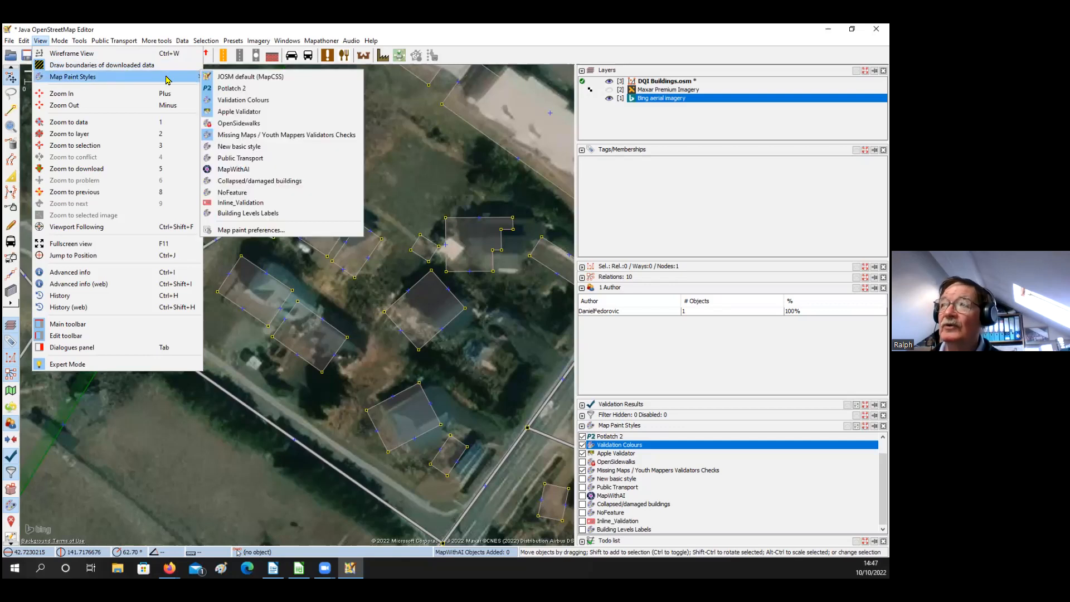
click(266, 232)
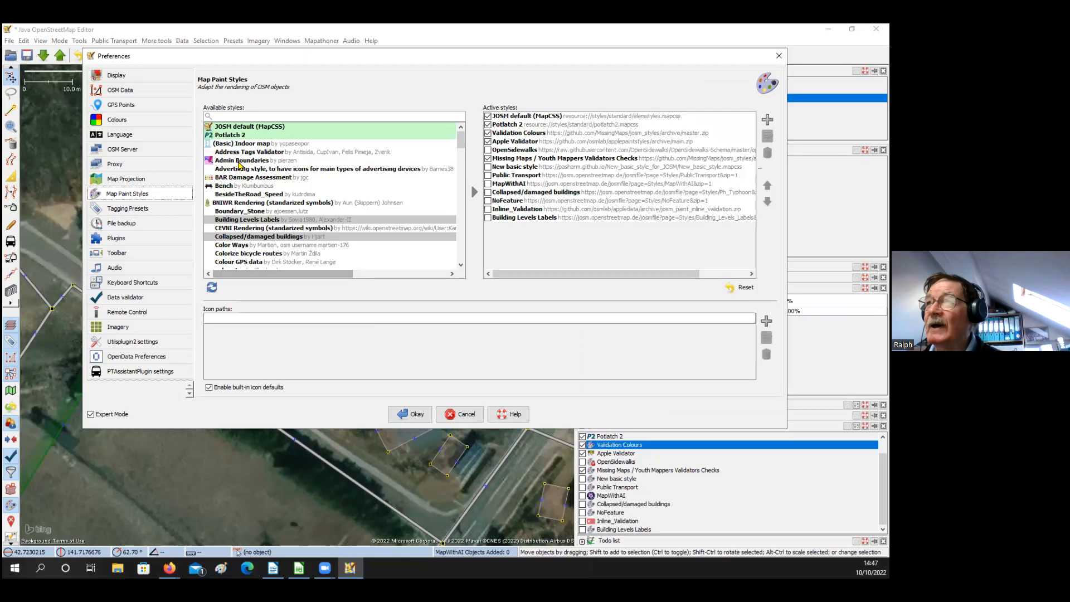
Browse the available map paint styles and their descriptions, and filter the list by "Vali"
scroll(240, 165, down, 2)
scroll(240, 166, down, 2)
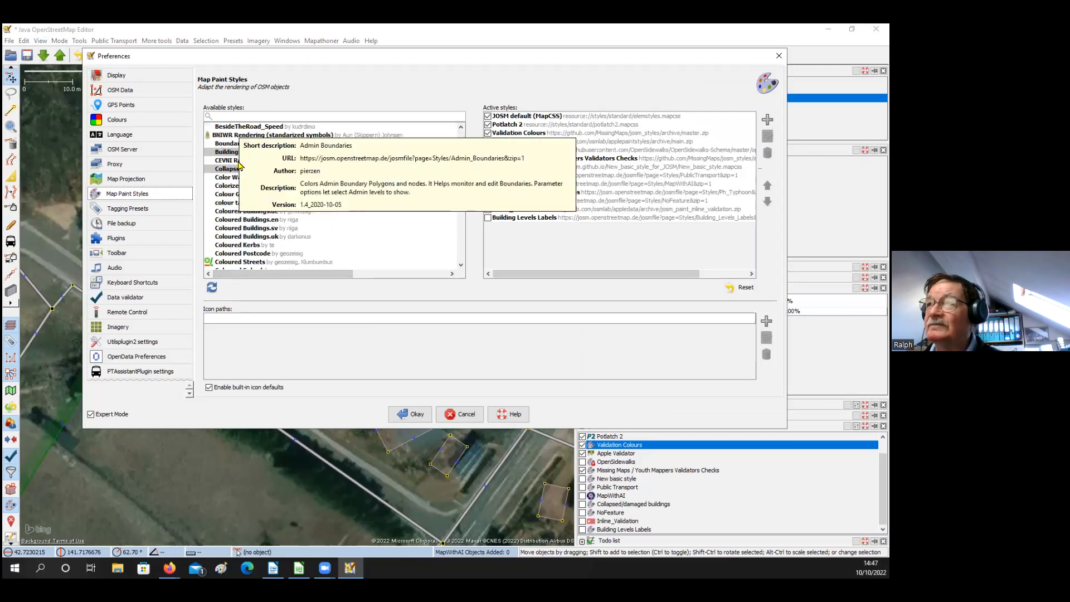
scroll(239, 165, down, 7)
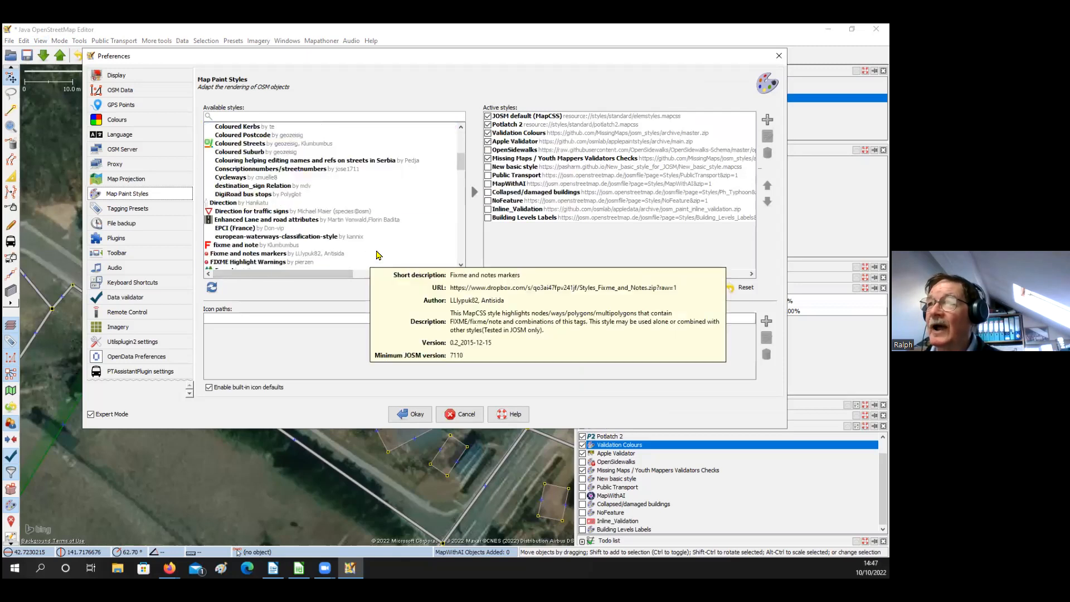
scroll(337, 237, down, 1)
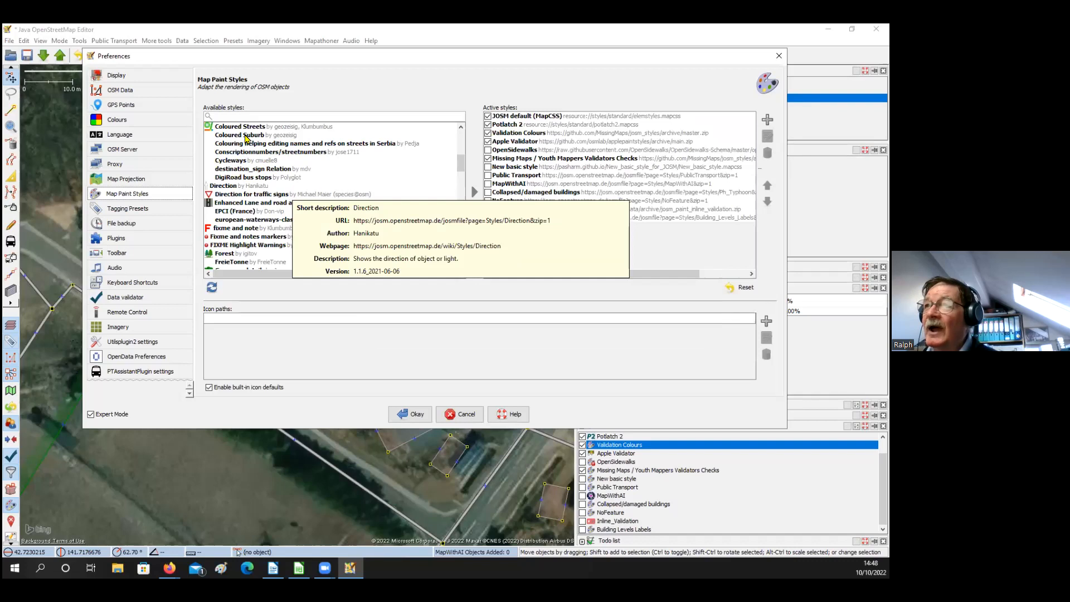
scroll(251, 144, up, 2)
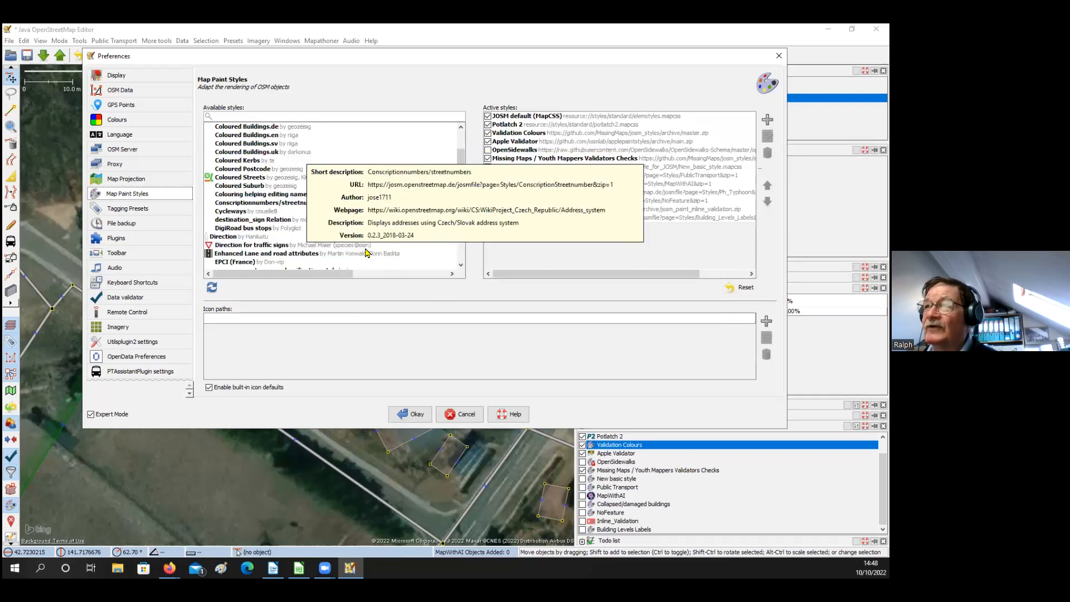
scroll(366, 252, up, 5)
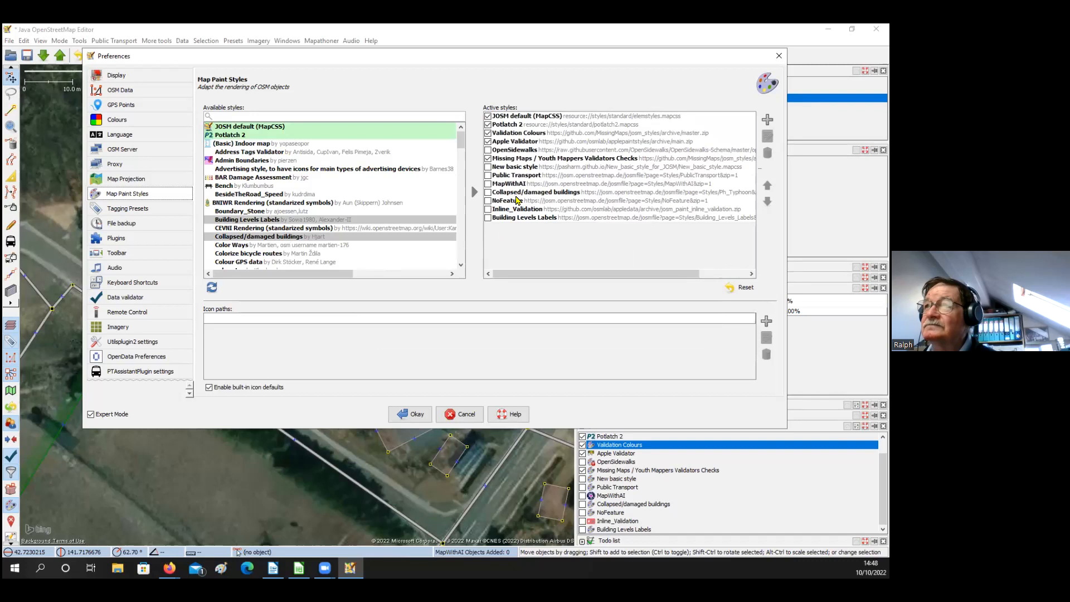
mouse_move(438, 186)
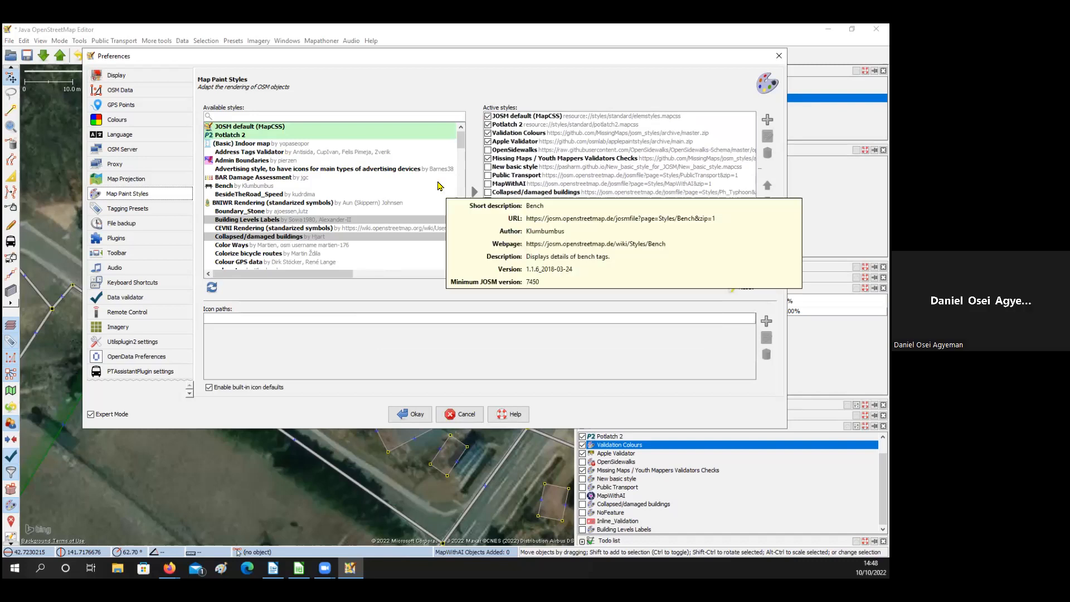
mouse_move(436, 248)
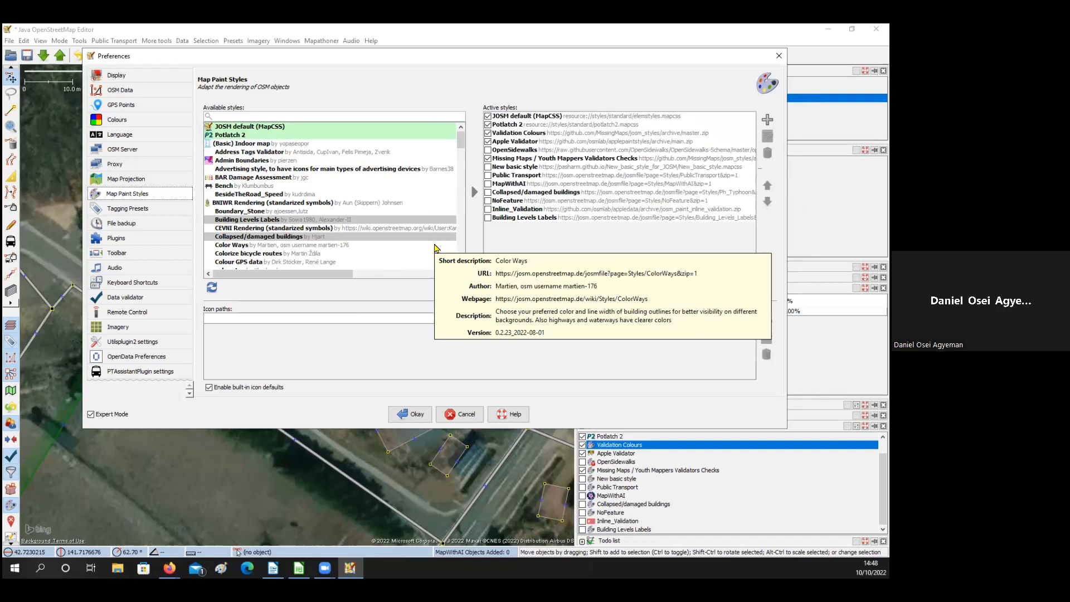
click(233, 116)
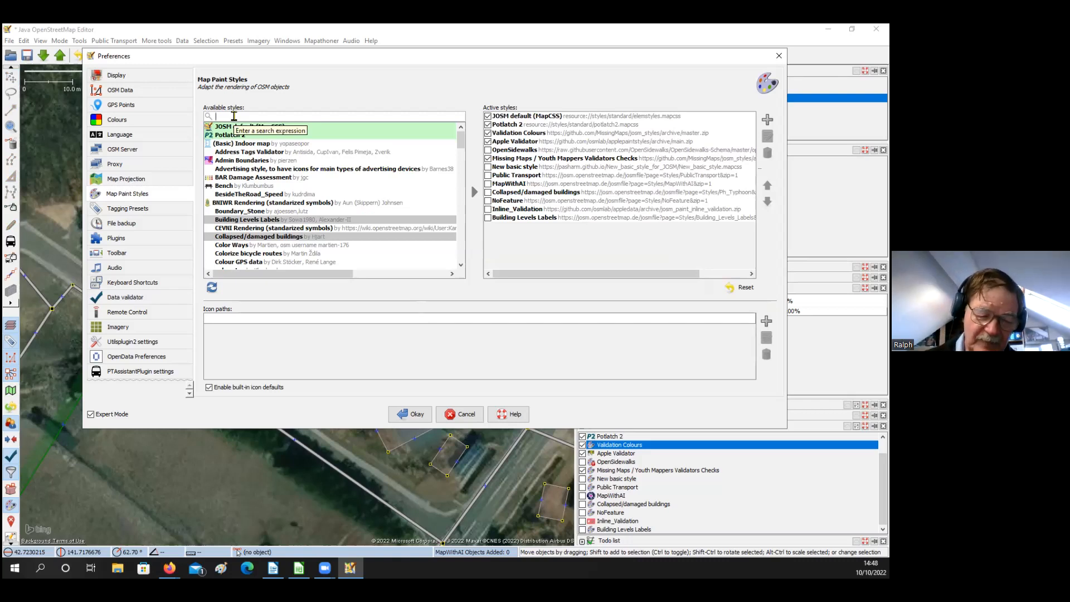
text(Vali)
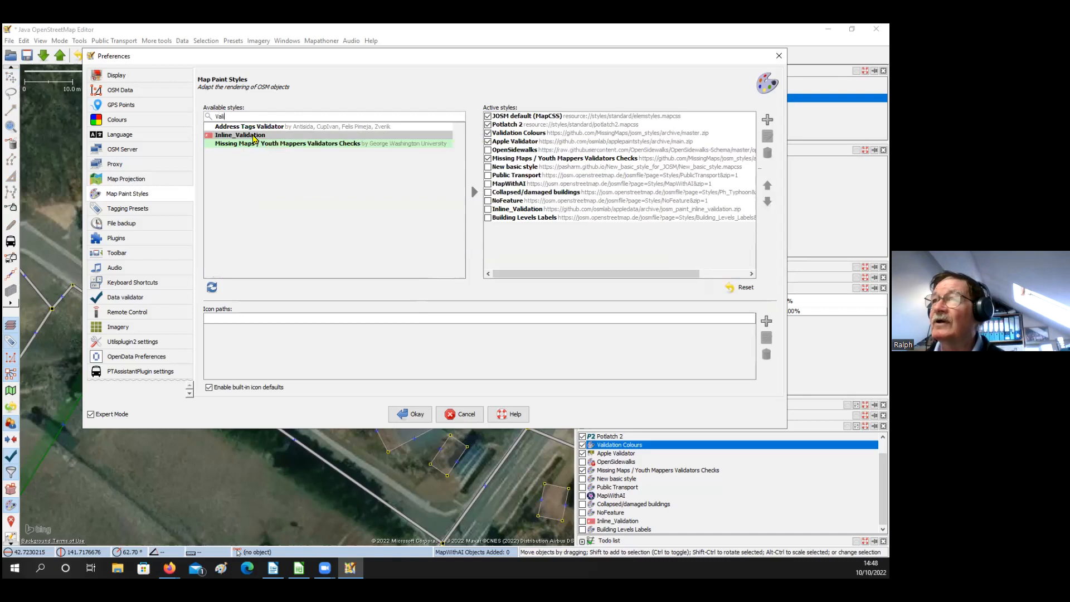
Search the available styles for "Apple", then clear the filter and browse the full style list's descriptions
mouse_move(259, 138)
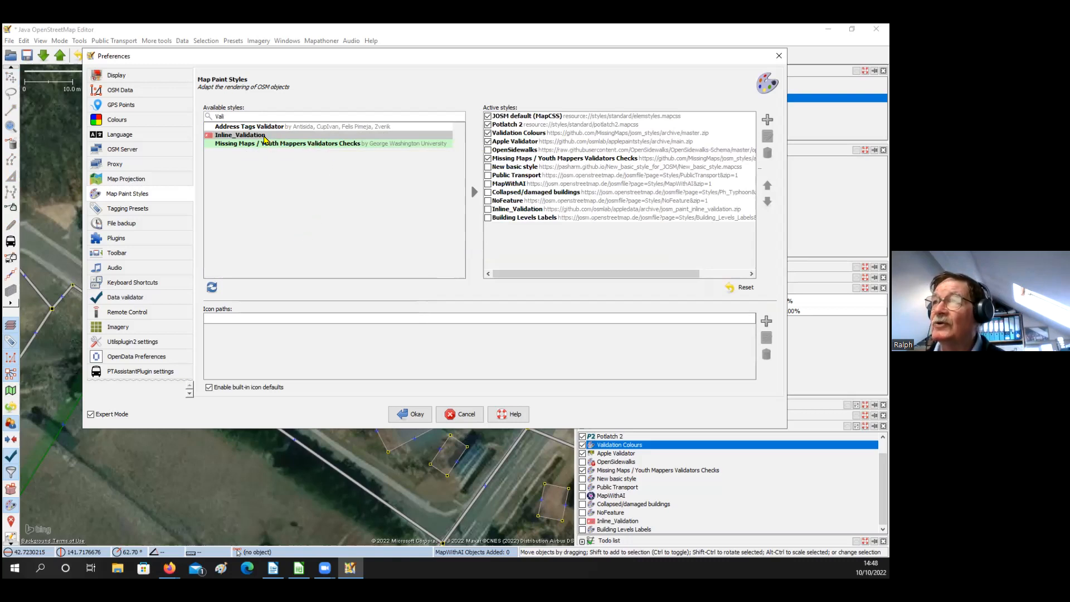
drag(232, 116, 204, 115)
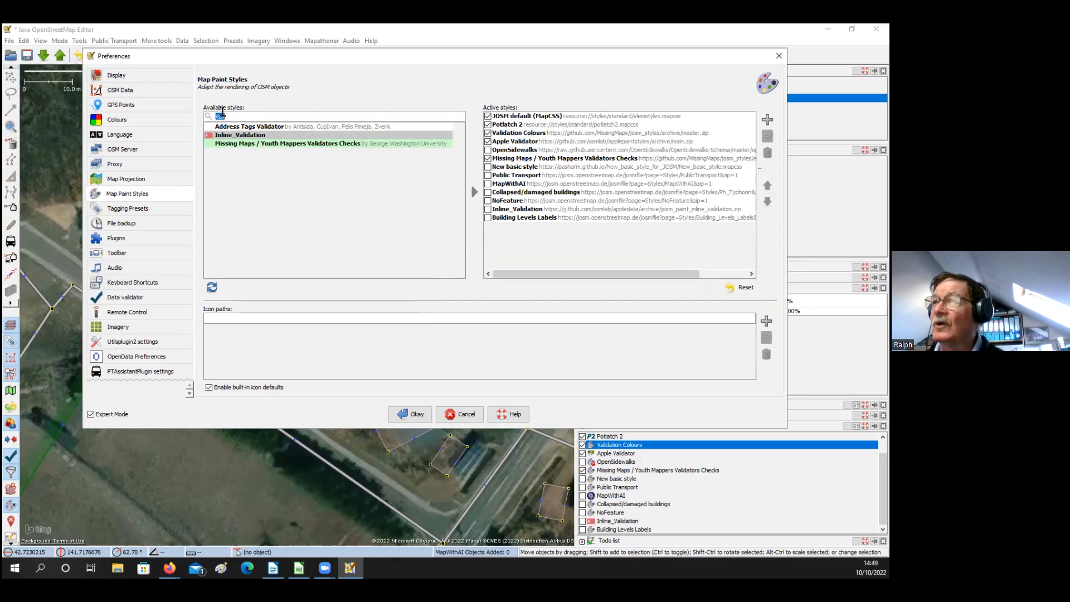
key(BackSpace)
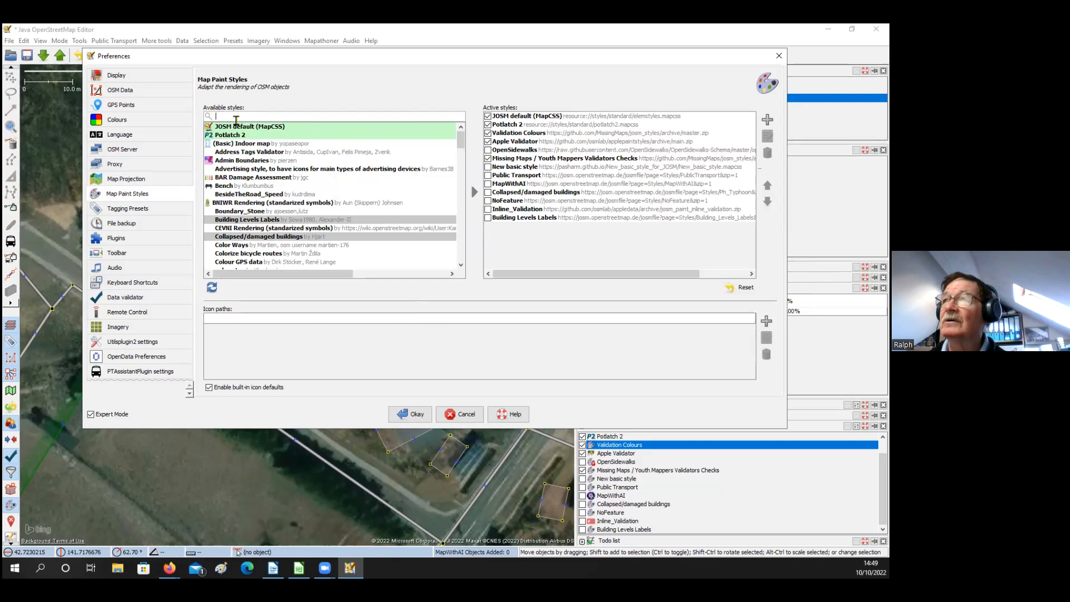
text(pple)
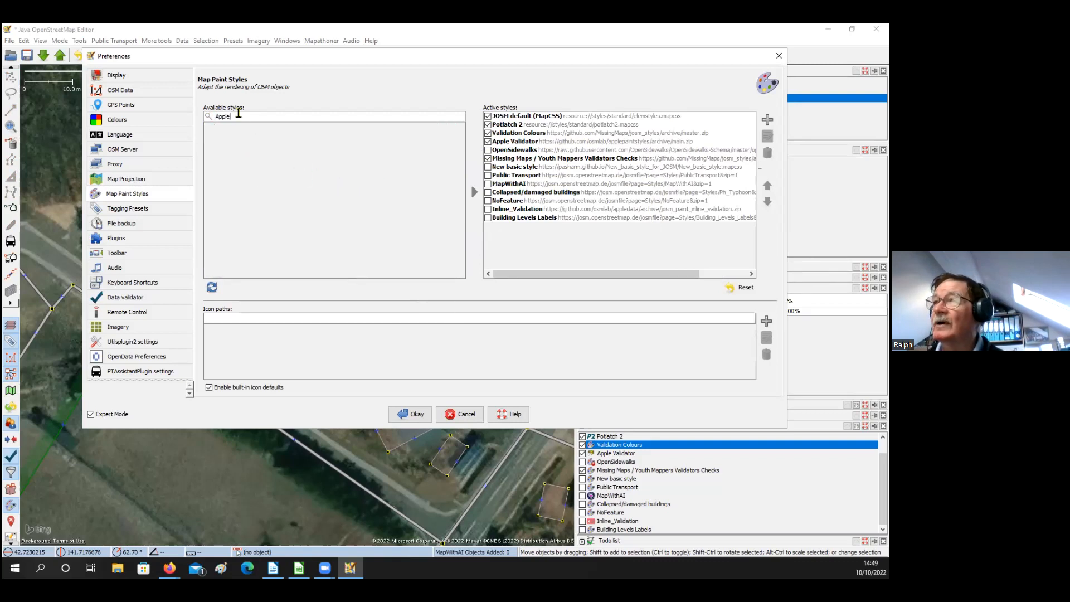
double_click(239, 118)
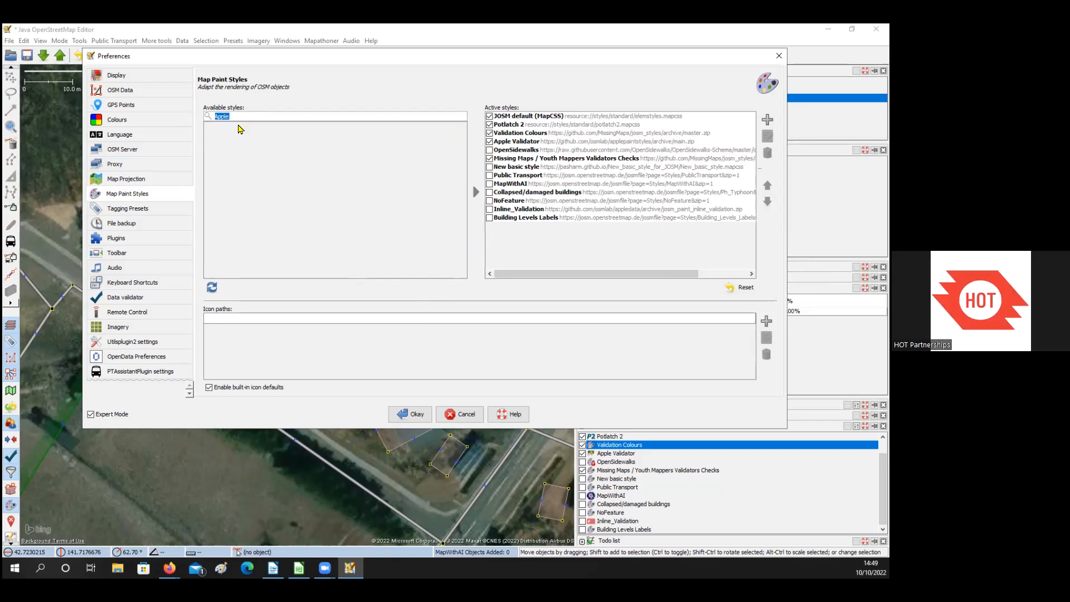
key(BackSpace)
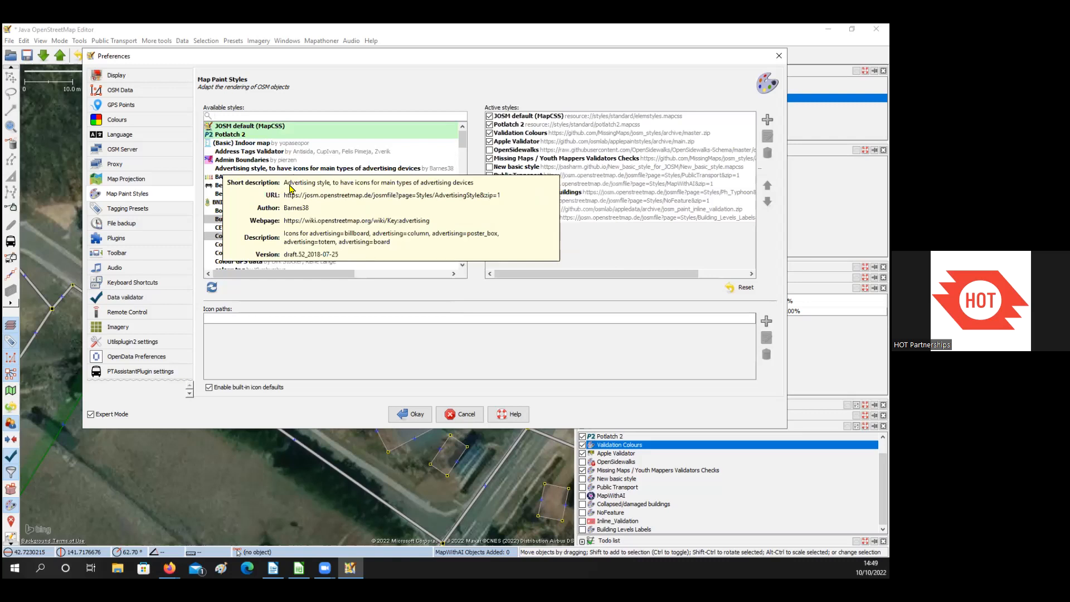
mouse_move(288, 189)
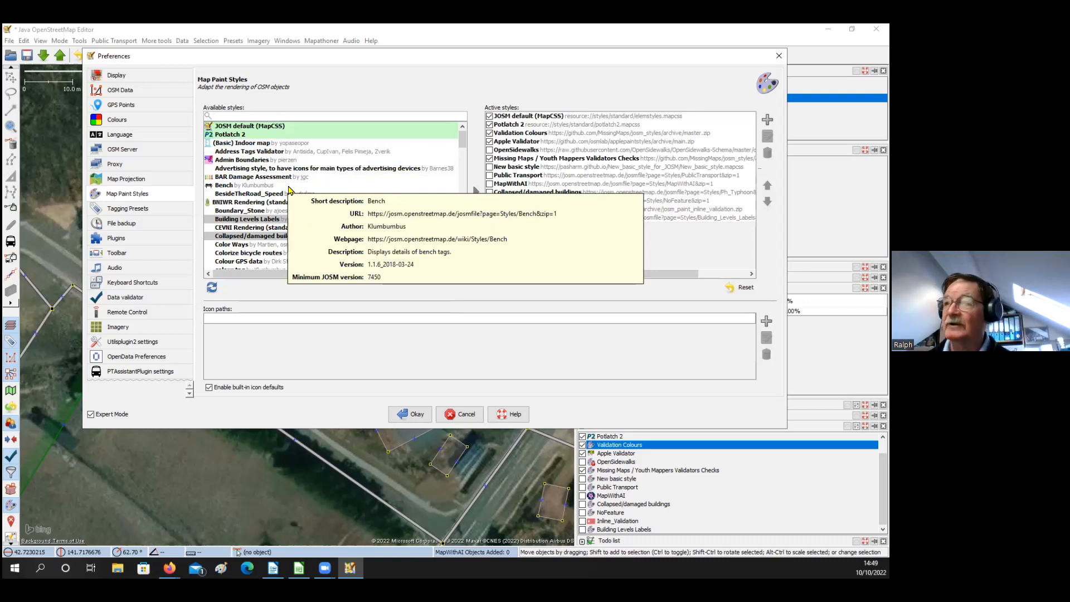
Close the preferences and return to the map
click(215, 116)
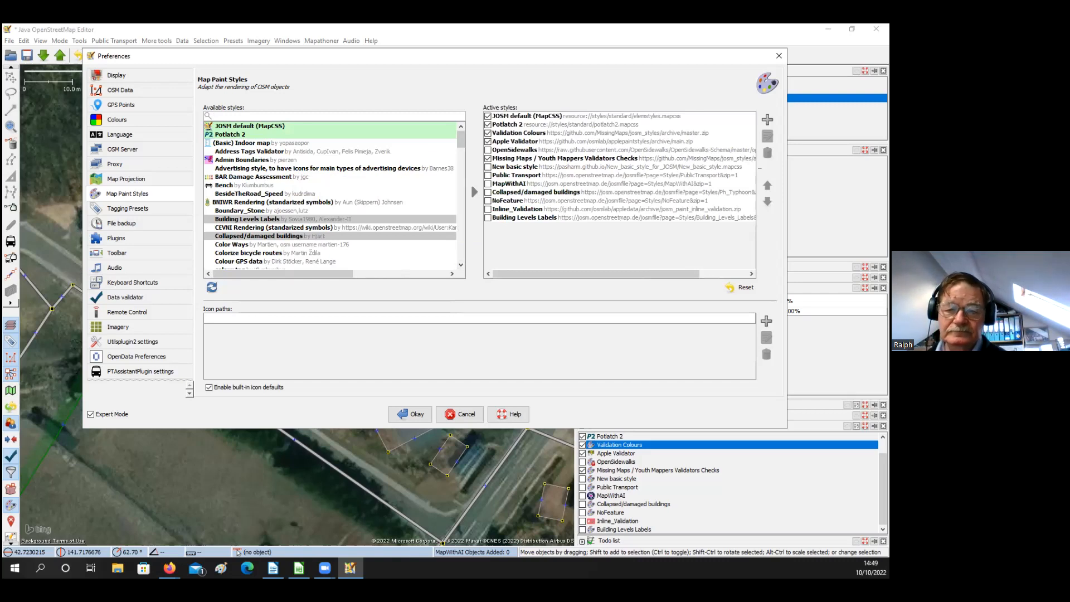
key(Escape)
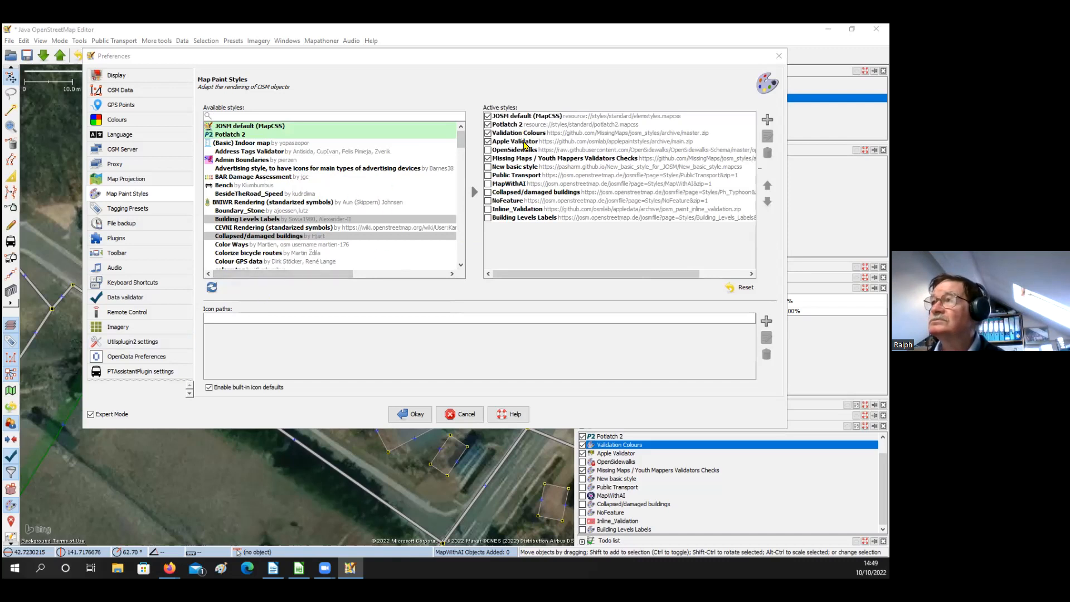
click(779, 56)
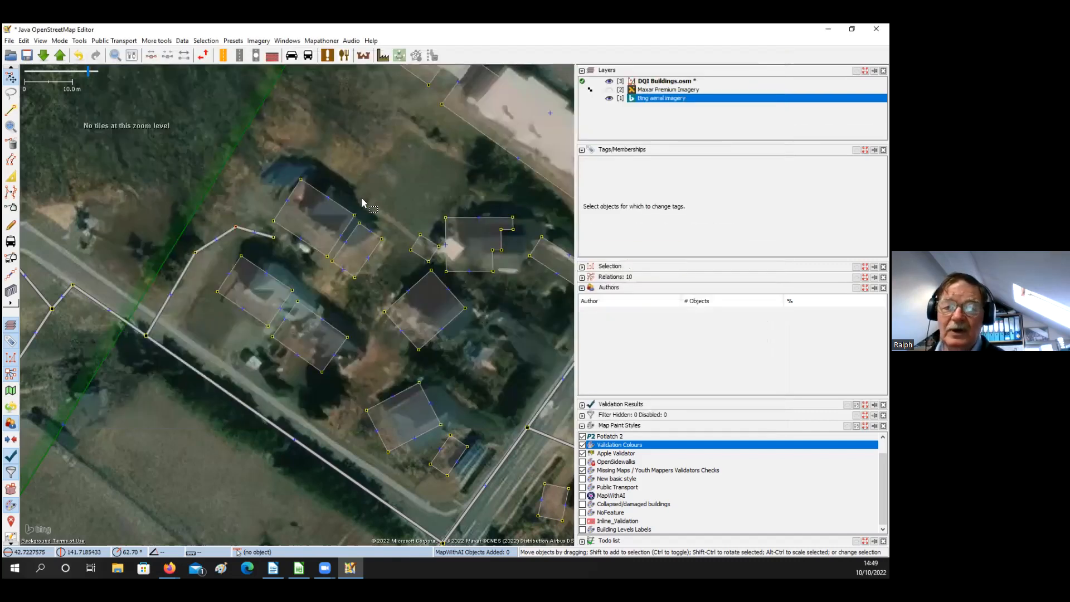
Pull corners of the clustered houses out of square and move the short side road's end nodes northwest, away from the houses
scroll(374, 202, down, 3)
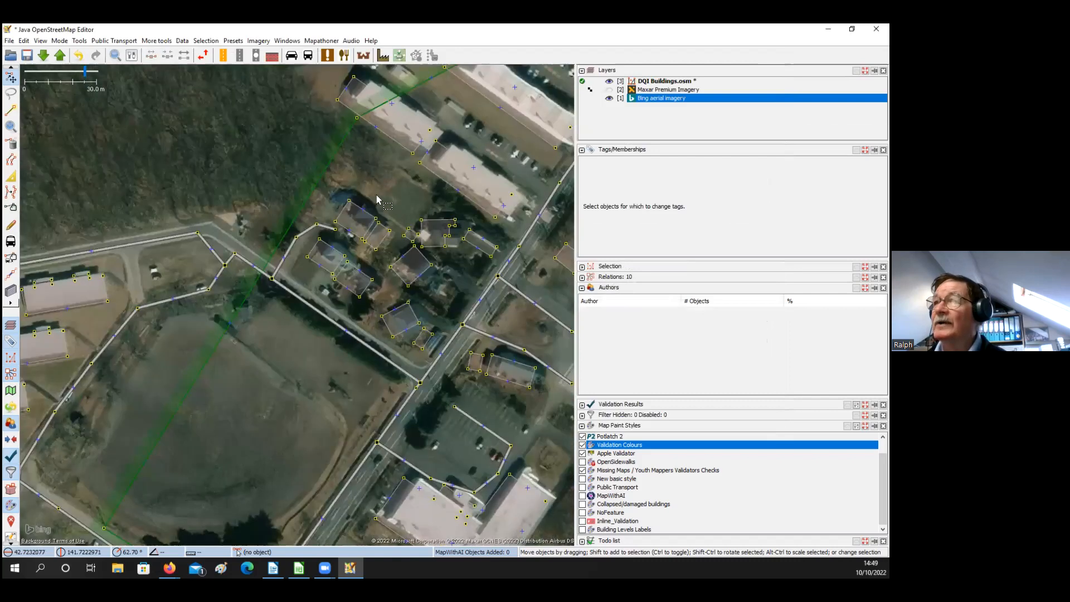
drag(311, 248, 277, 227)
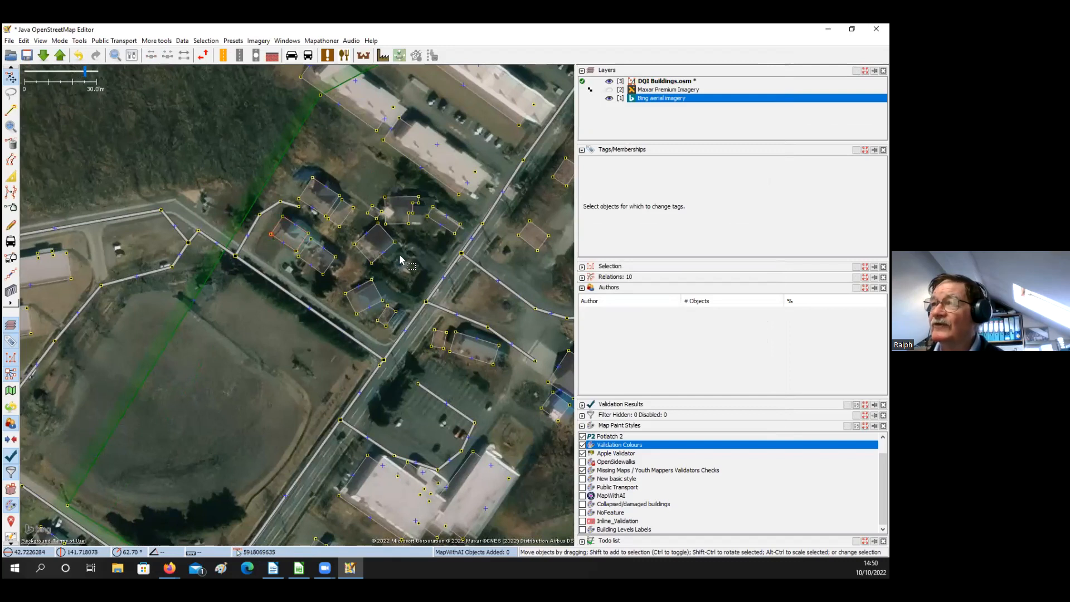
scroll(315, 236, up, 2)
drag(393, 252, 374, 252)
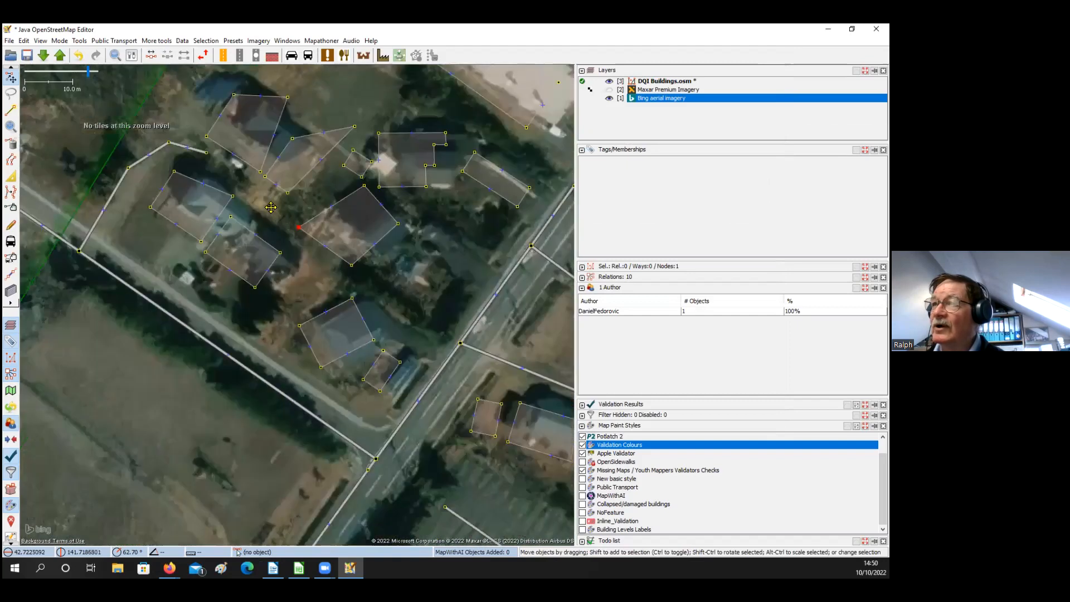
scroll(331, 262, down, 3)
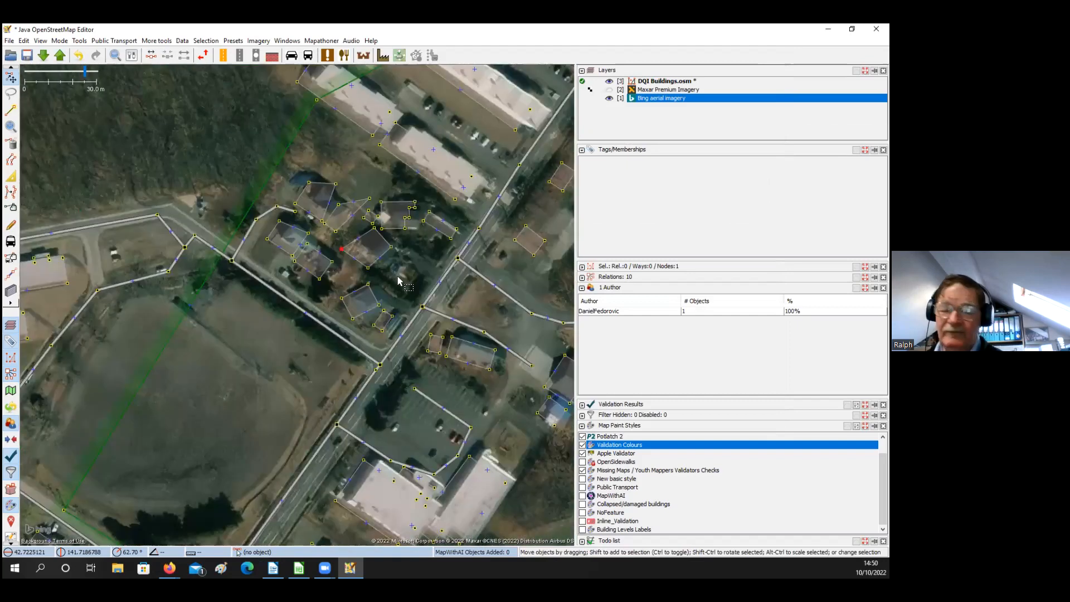
drag(295, 212, 284, 195)
drag(276, 206, 272, 203)
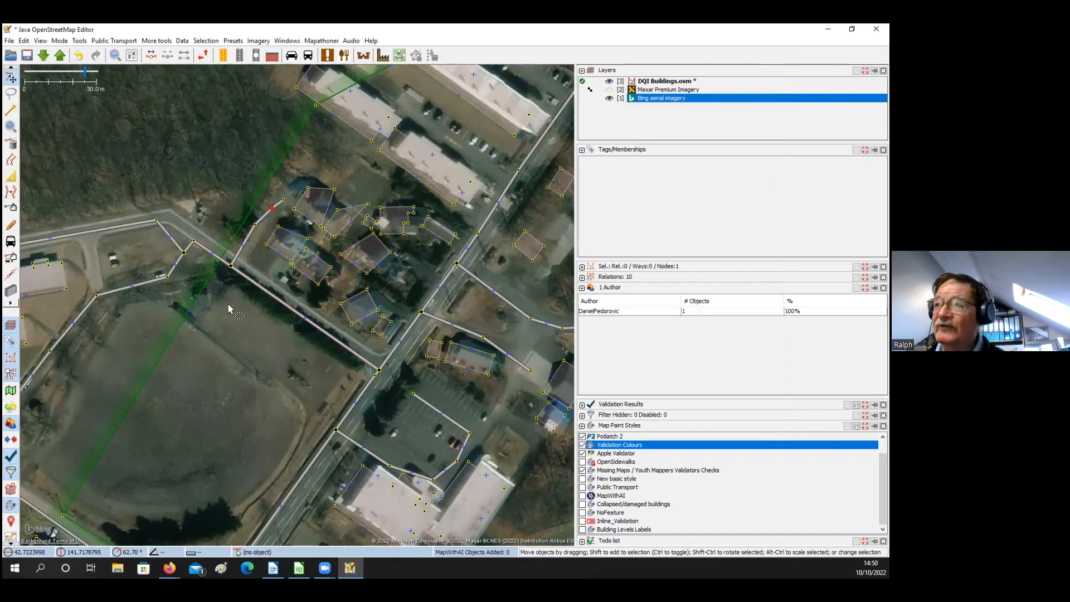
Lasso-select the ten buildings in the residential cluster, remove their nodes from the selection, and square them together
key(s)
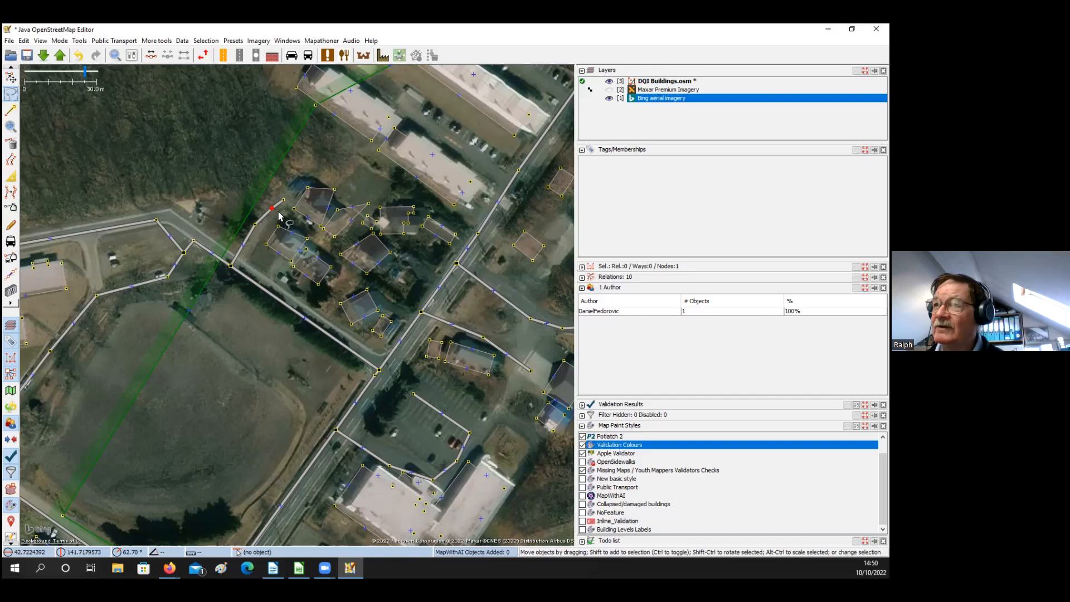
mouse_move(457, 222)
mouse_down()
mouse_move(466, 236)
mouse_move(391, 342)
mouse_move(329, 322)
mouse_move(319, 302)
mouse_move(353, 316)
mouse_move(348, 299)
mouse_move(370, 272)
mouse_up()
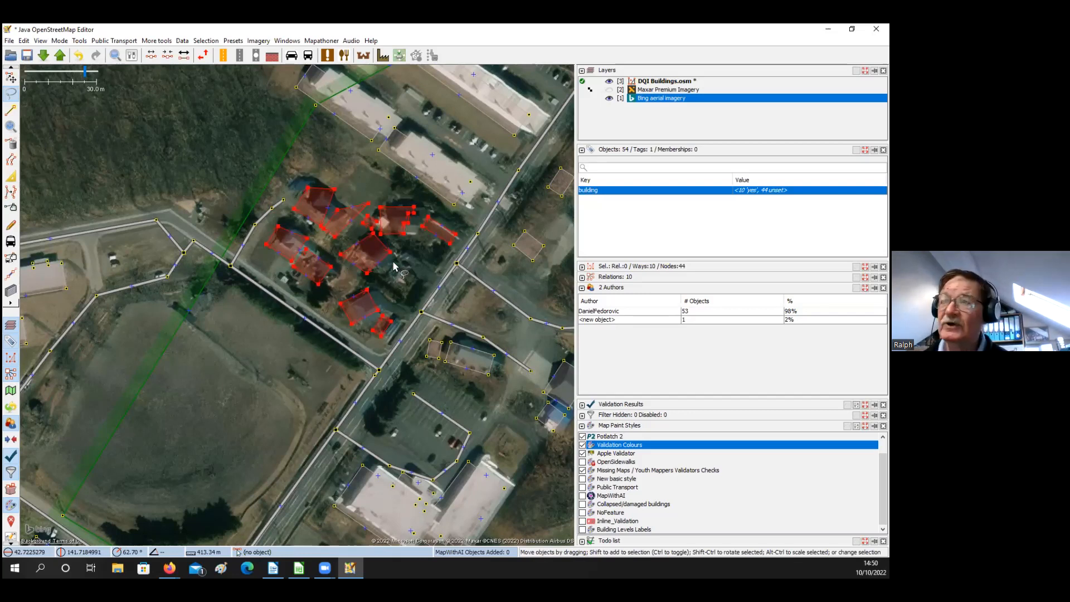
key(shift+u)
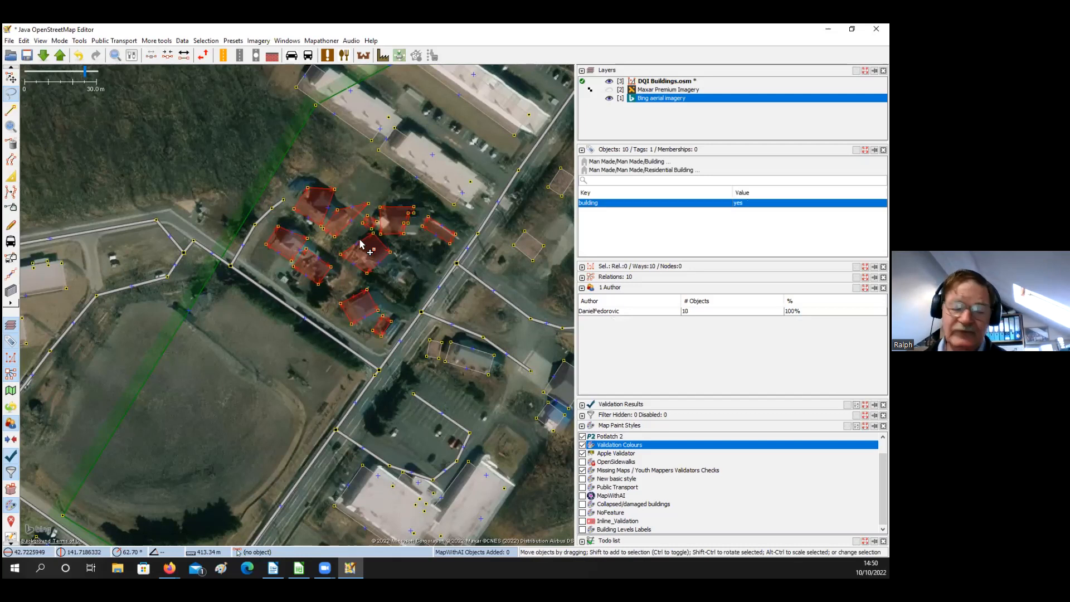
key(q)
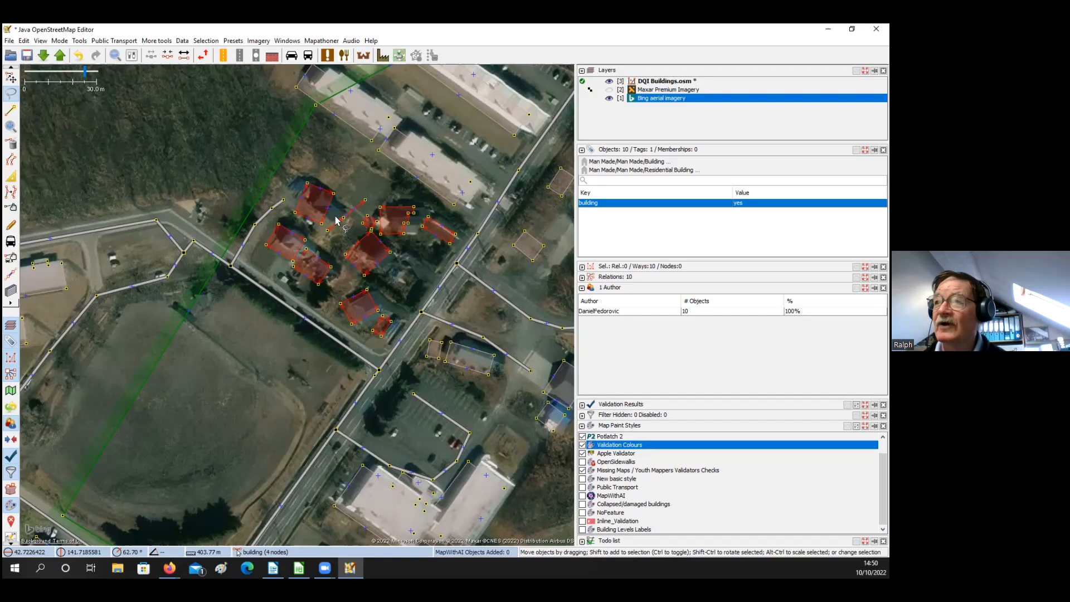
Undo the group squaring and pull the far corner of the stretched building back toward its roof outline
scroll(336, 221, up, 5)
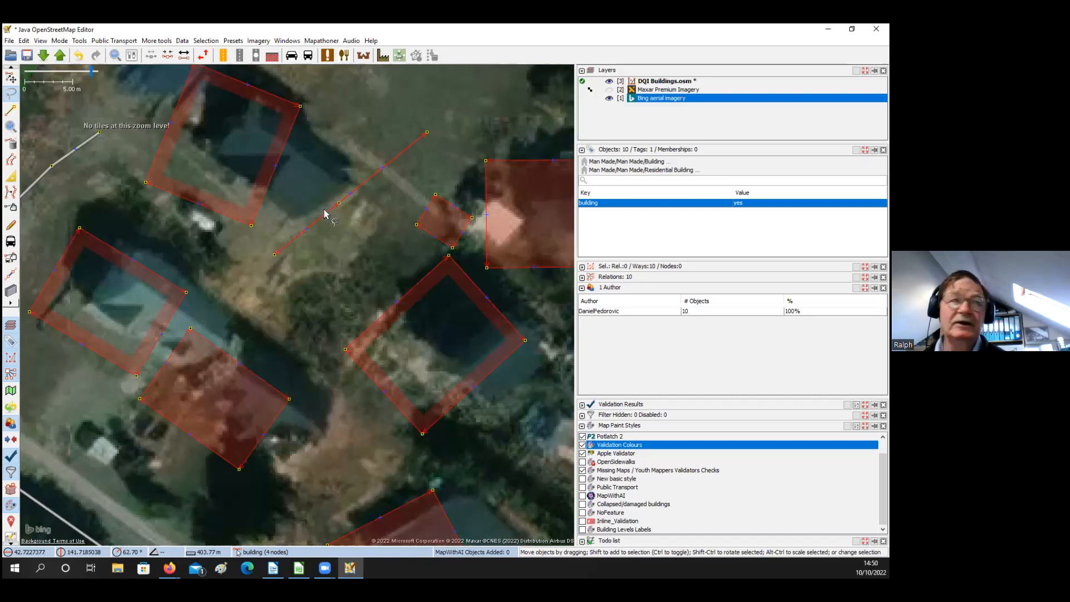
click(324, 214)
scroll(324, 214, down, 2)
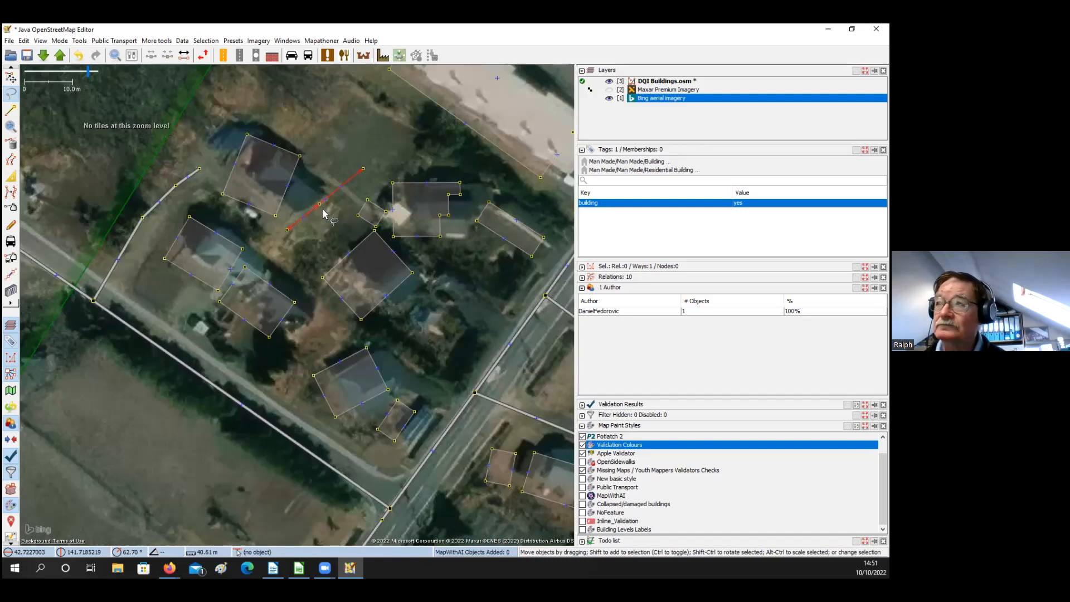
drag(324, 214, 320, 214)
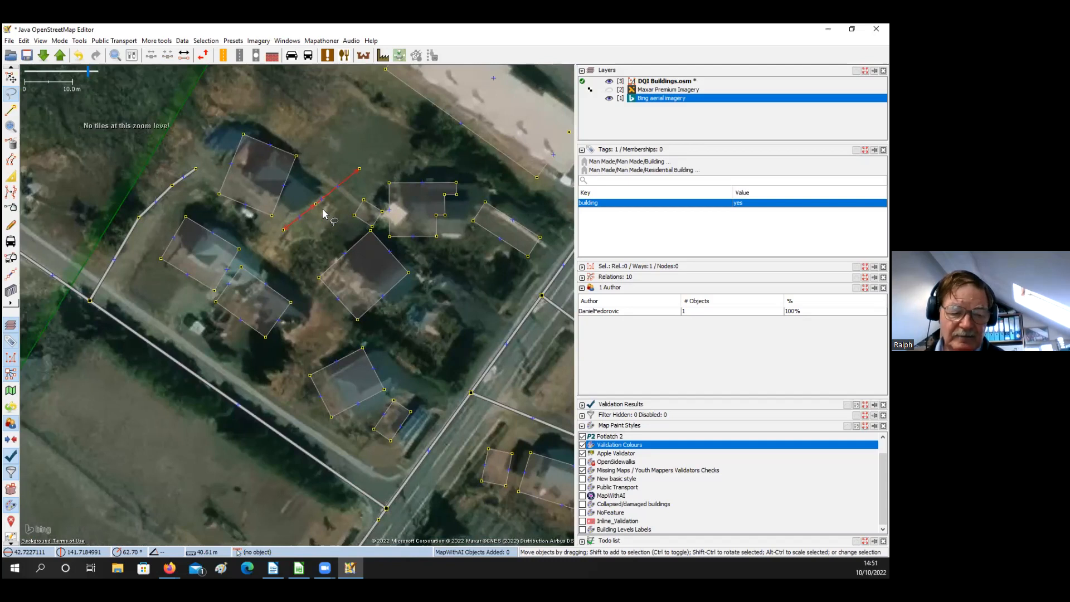
key(ctrl+z)
drag(350, 188, 319, 221)
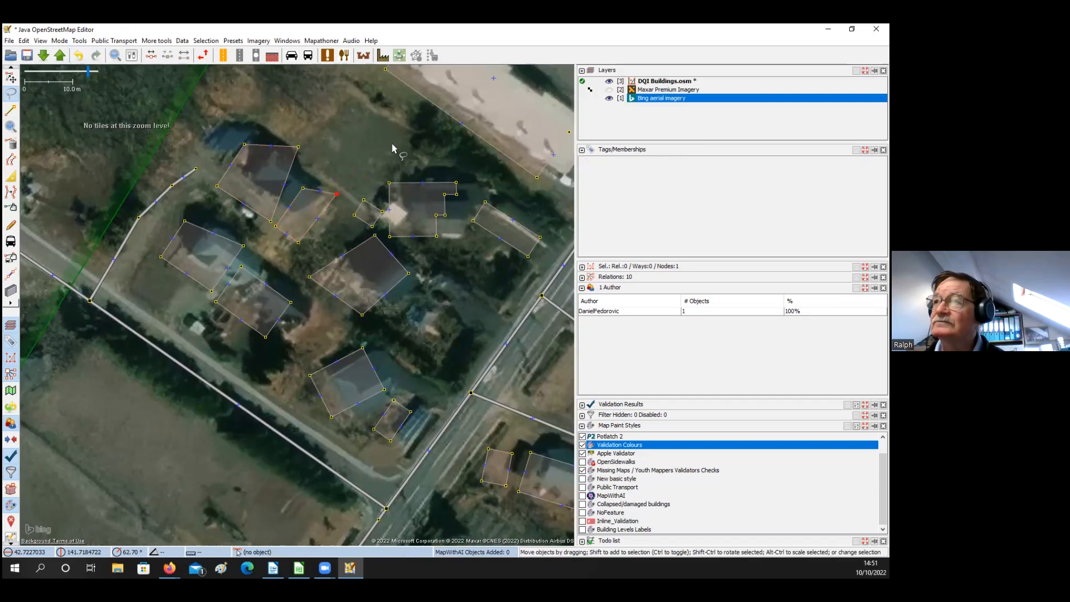
Reselect the ten buildings with the lasso, deselect their nodes, and square all the outlines in one operation
mouse_move(535, 222)
mouse_down()
mouse_move(478, 342)
mouse_move(397, 452)
mouse_move(279, 390)
mouse_move(286, 376)
mouse_up()
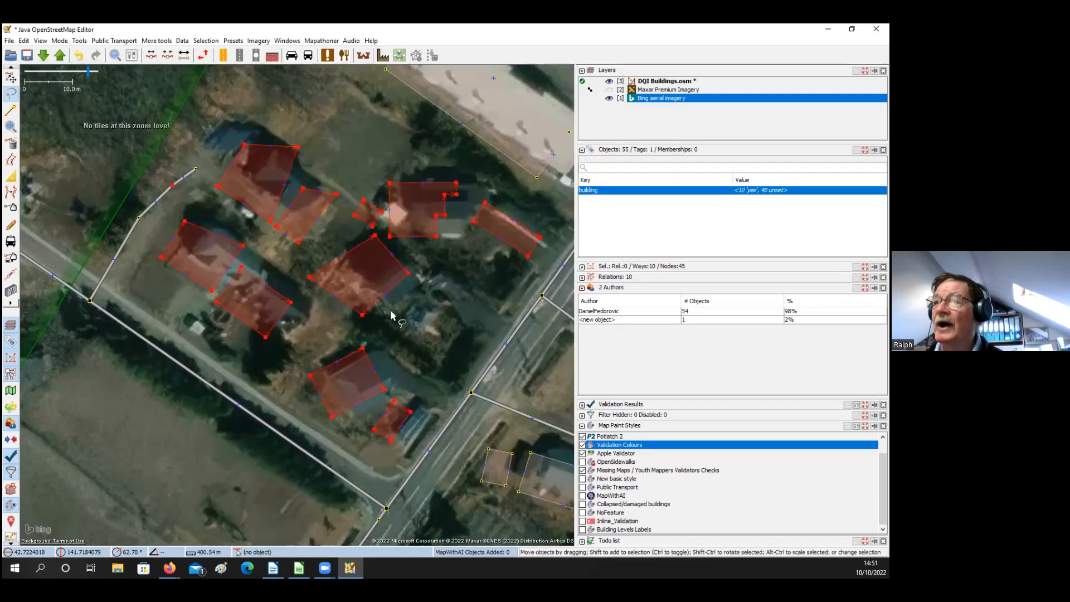
key(shift+u)
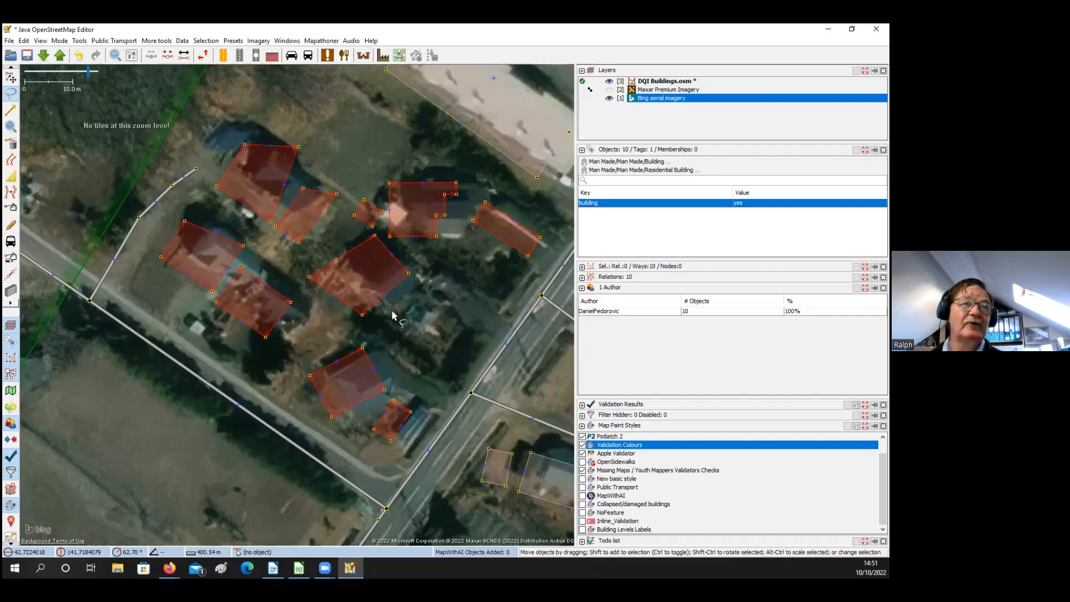
key(q)
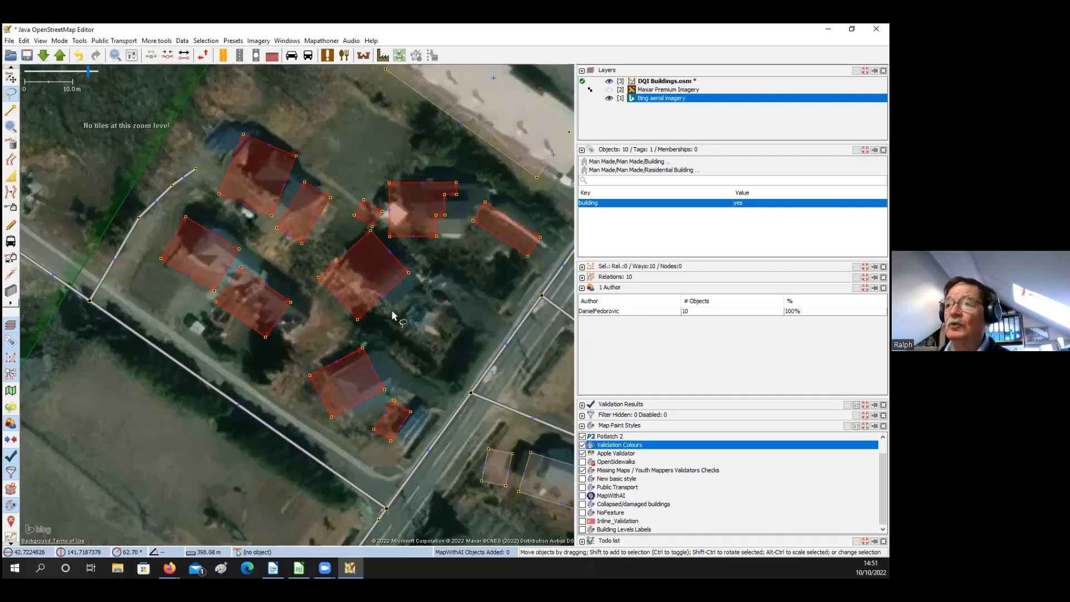
Clear the group selection and square the large building in the middle of the cluster on its own
drag(391, 316, 367, 293)
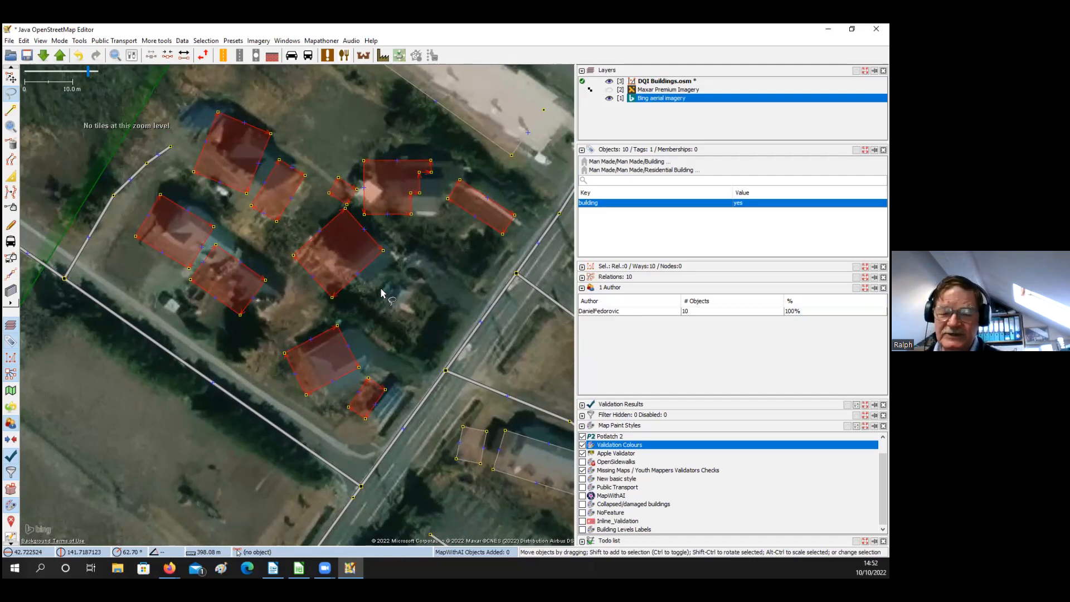
key(o)
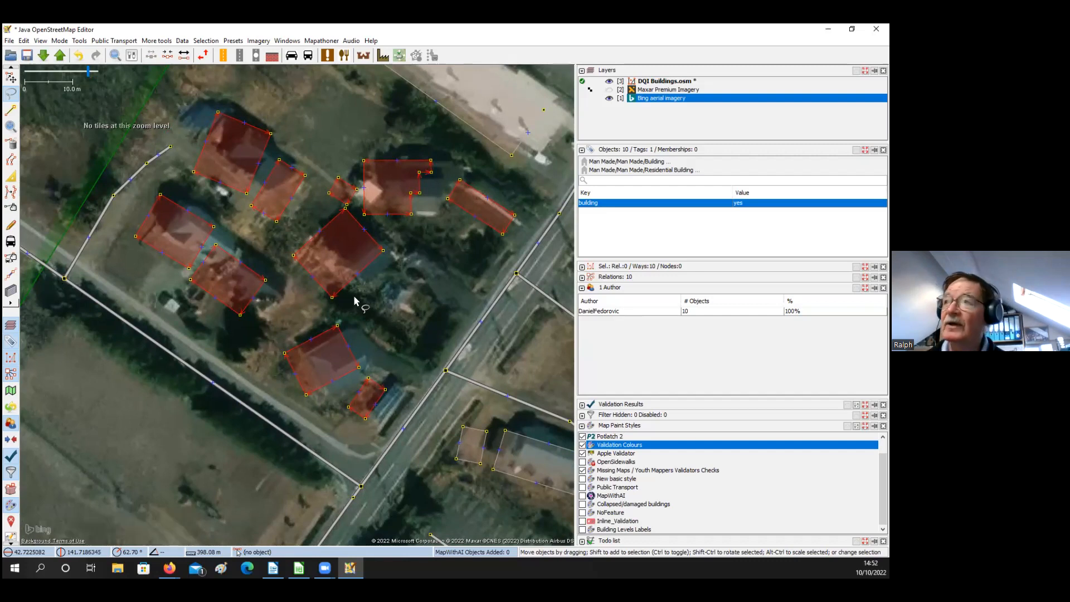
click(354, 301)
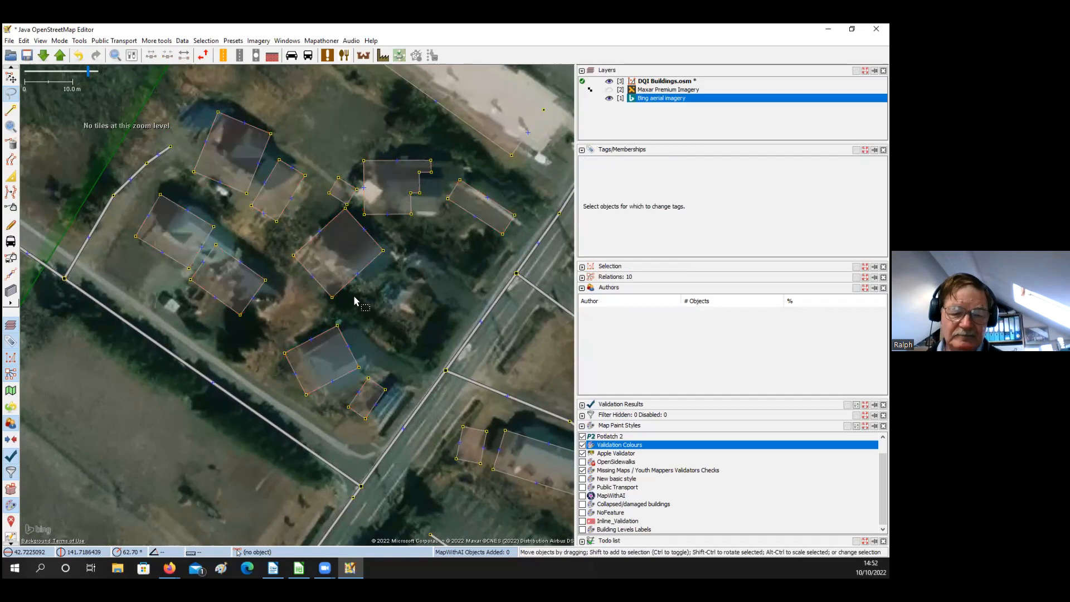
click(319, 285)
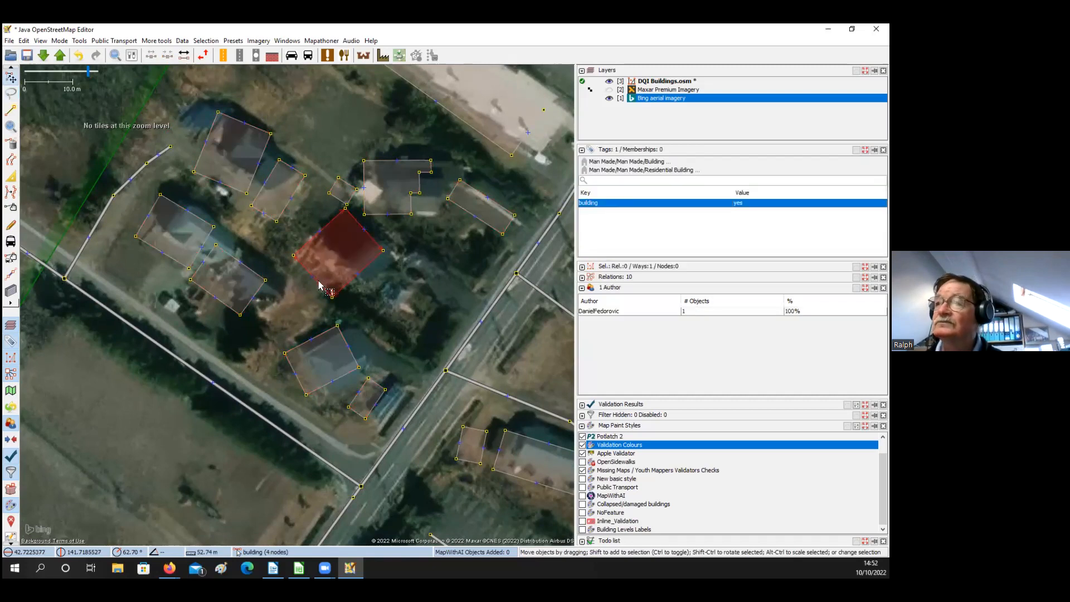
key(q)
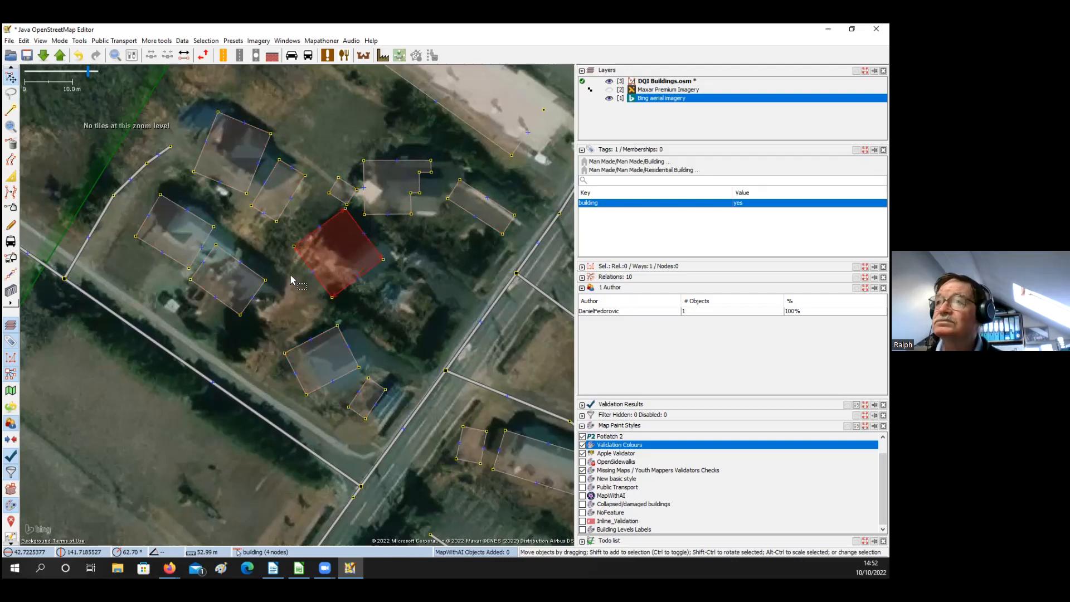
Deselect and reselect the large middle building, and square its outline once more
click(269, 246)
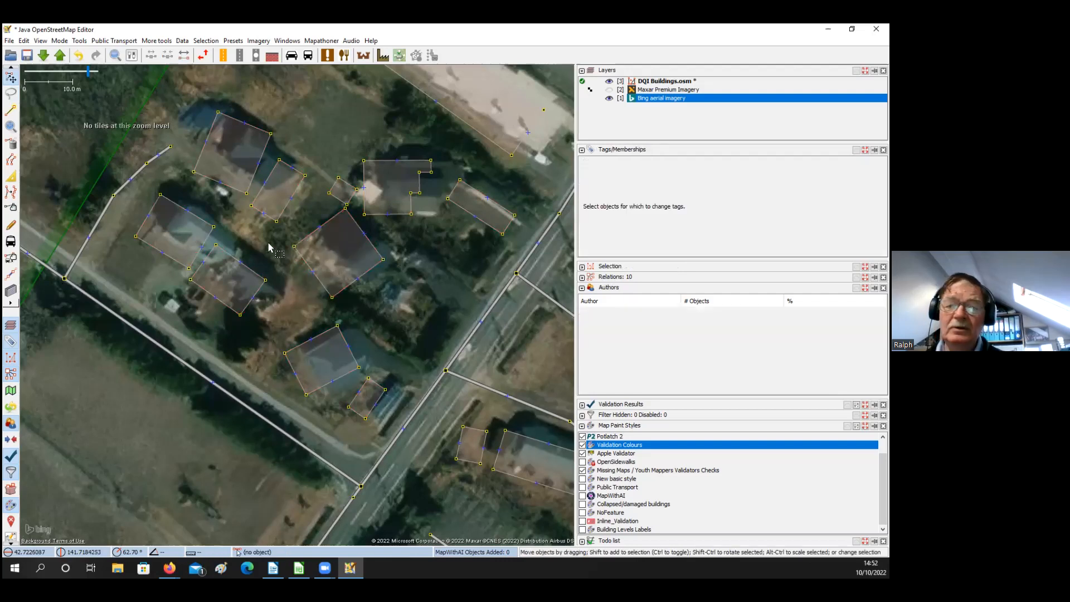
click(298, 272)
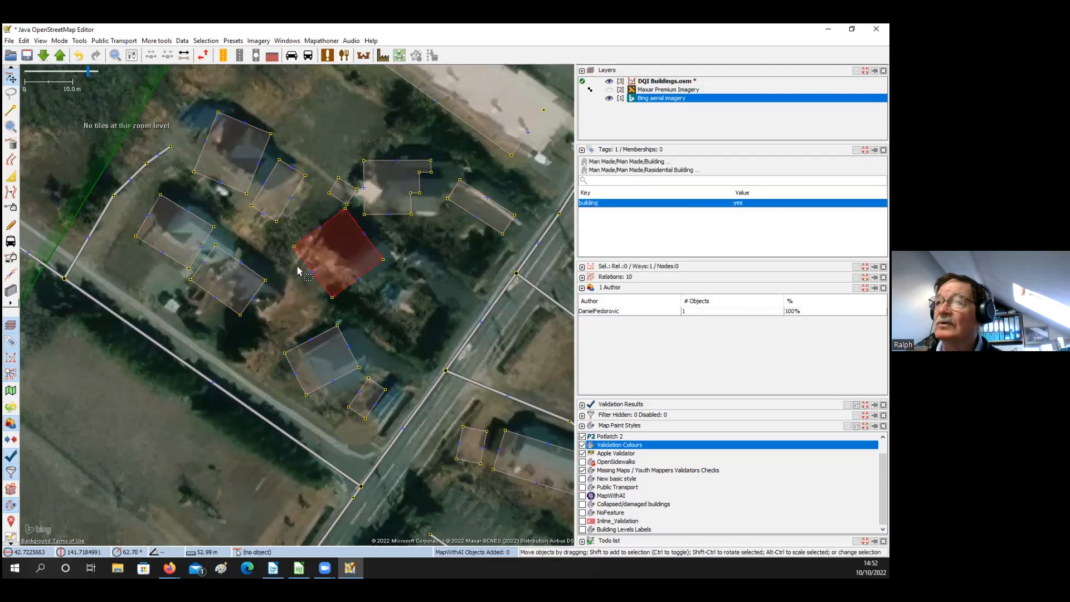
scroll(297, 266, up, 1)
scroll(297, 267, down, 1)
drag(373, 267, 304, 311)
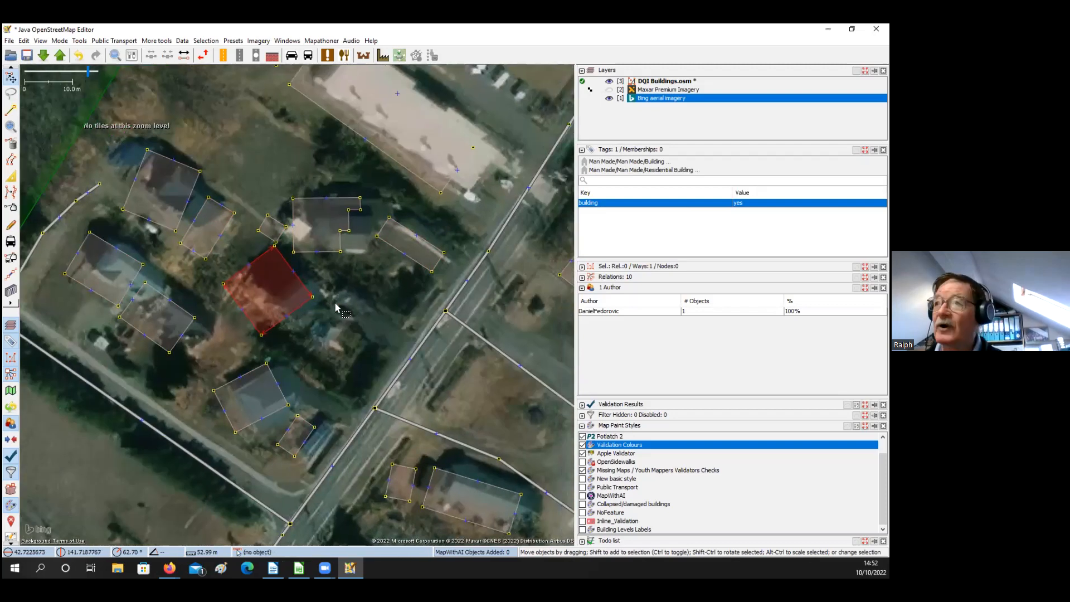
key(q)
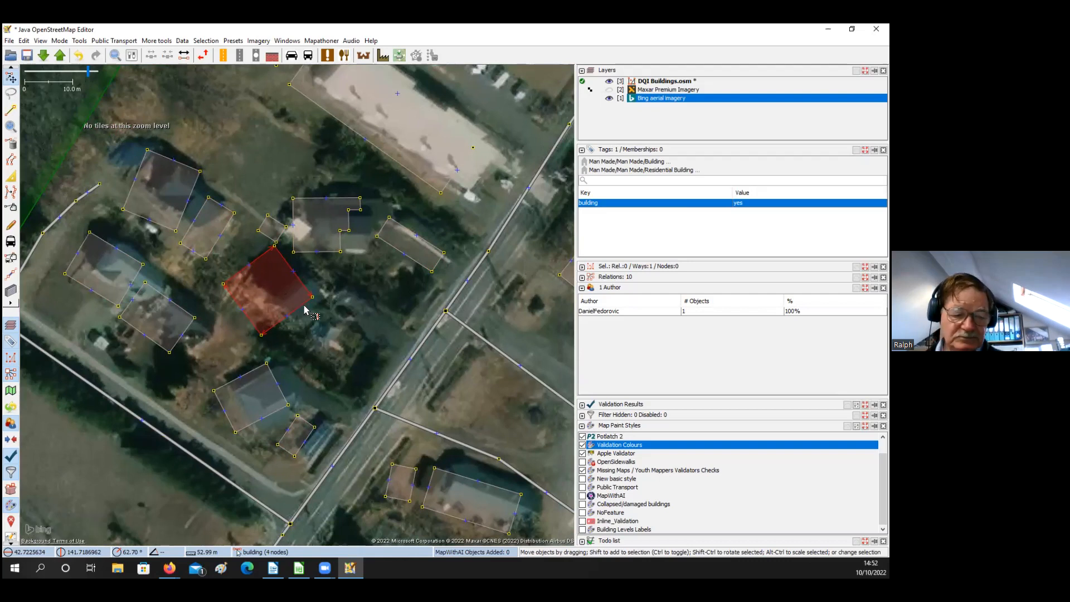
key(ctrl+o)
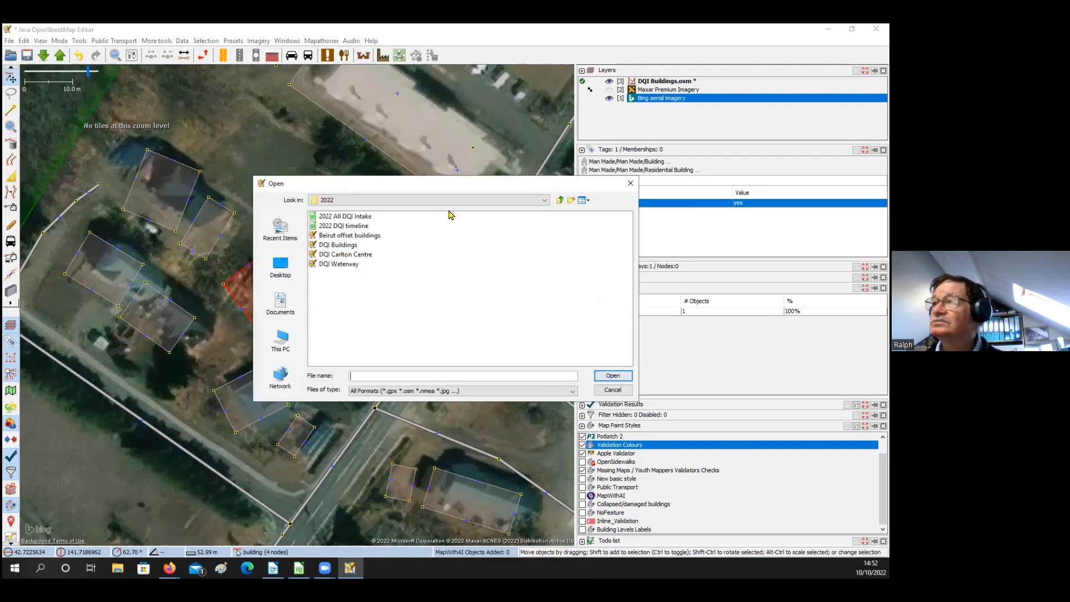
key(Escape)
key(Escape)
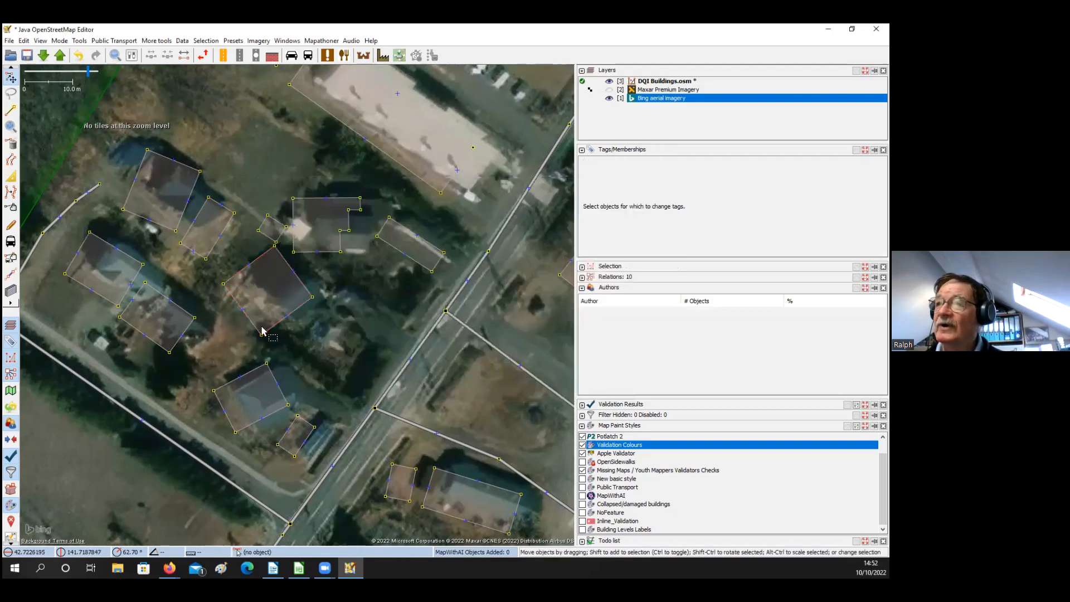
Shift the large middle building's outline slightly east to align it with its roof, and clear the selection
scroll(287, 331, up, 2)
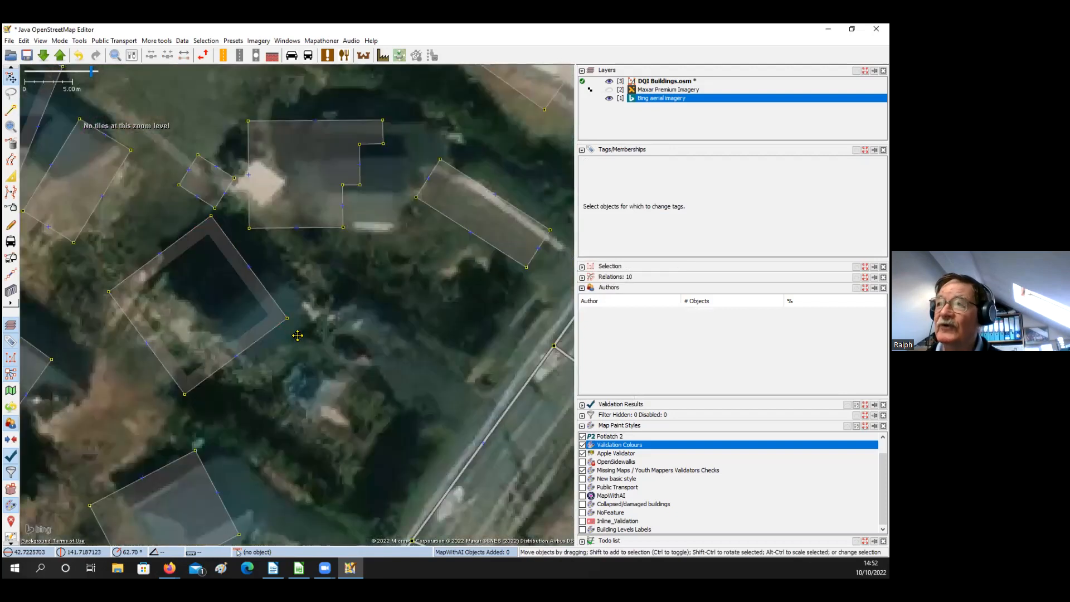
drag(290, 340, 253, 308)
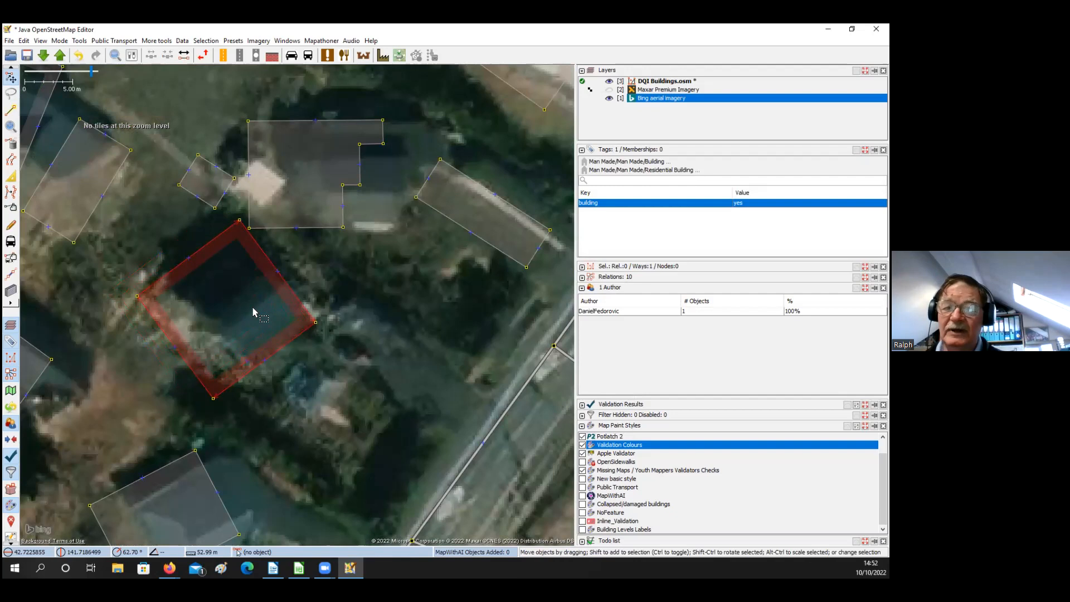
scroll(250, 311, down, 2)
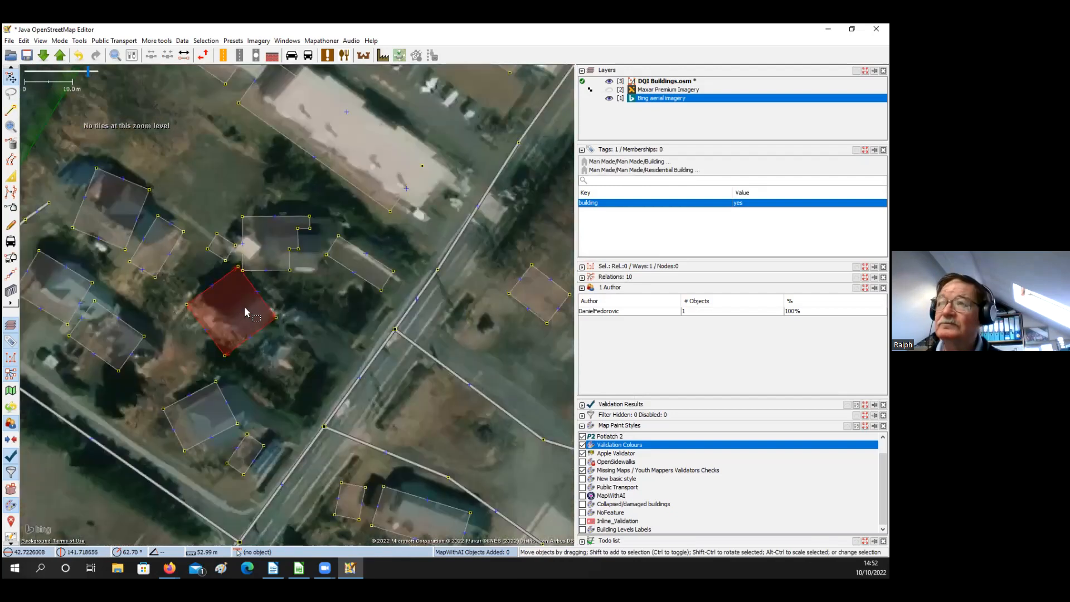
click(268, 332)
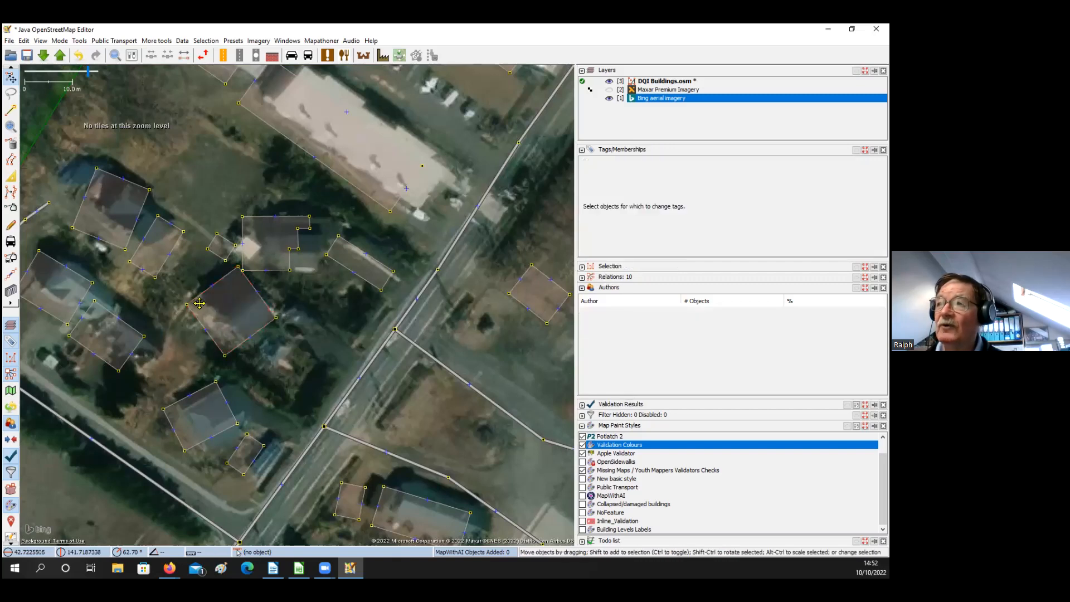
Survey the surrounding blocks for another cluster of buildings whose outlines are offset from the imagery
scroll(195, 301, down, 3)
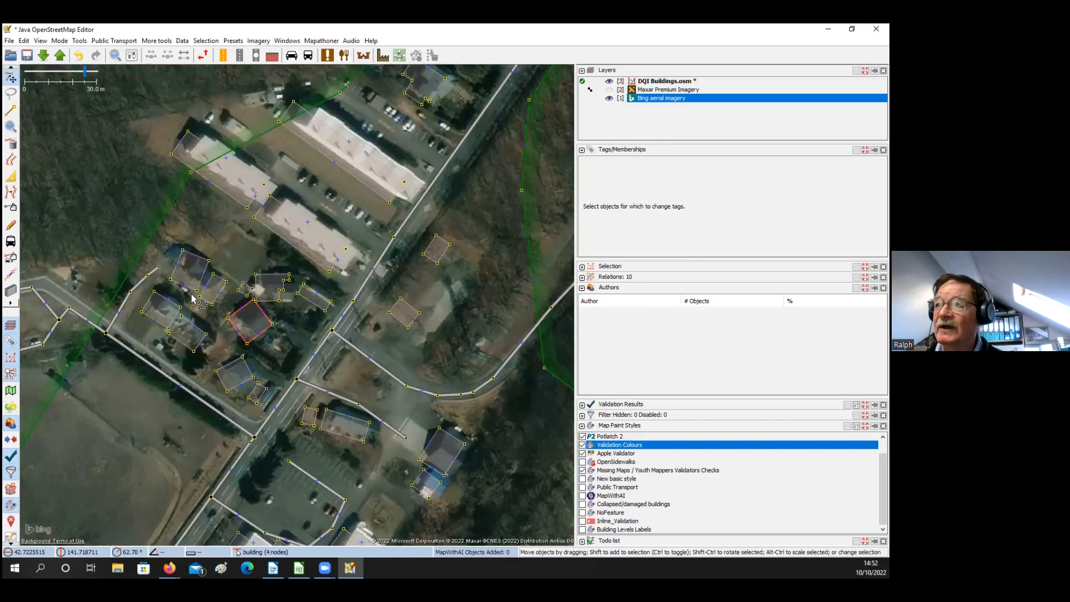
drag(215, 312, 147, 280)
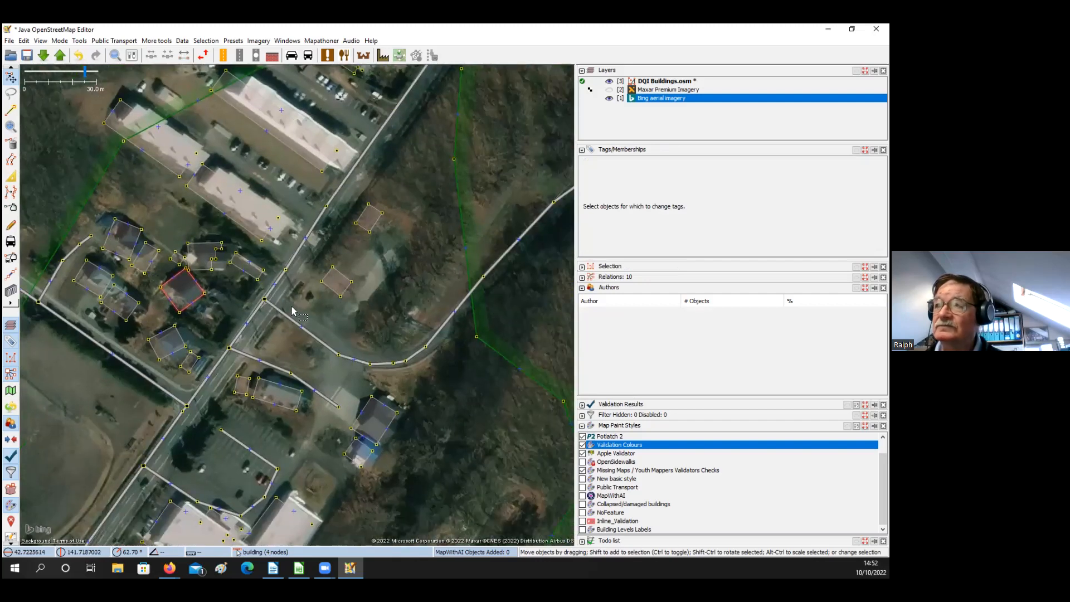
drag(308, 311, 217, 288)
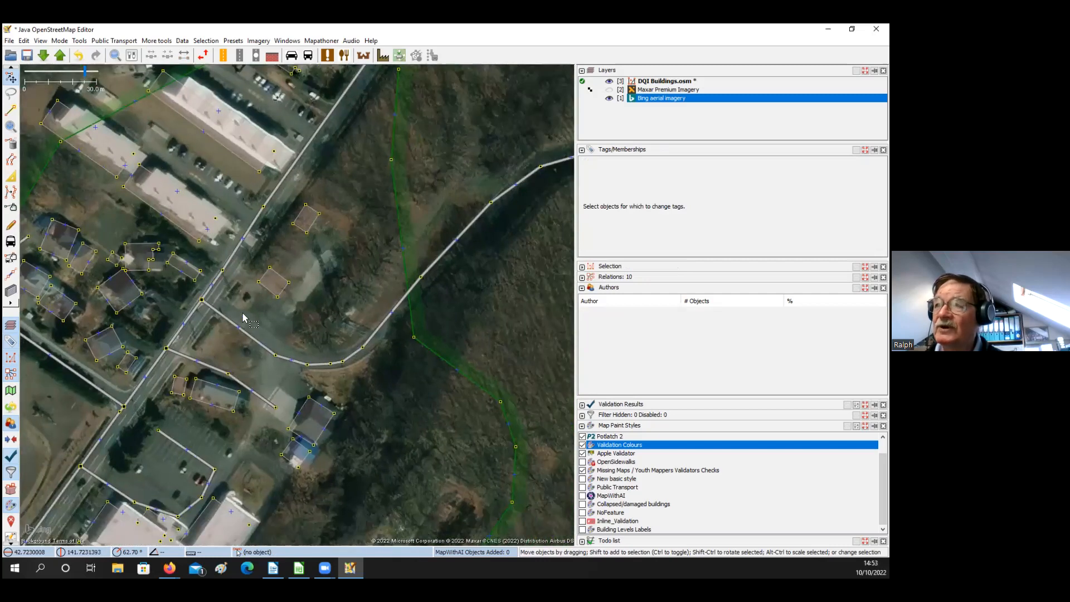
drag(200, 347, 400, 172)
drag(158, 300, 175, 309)
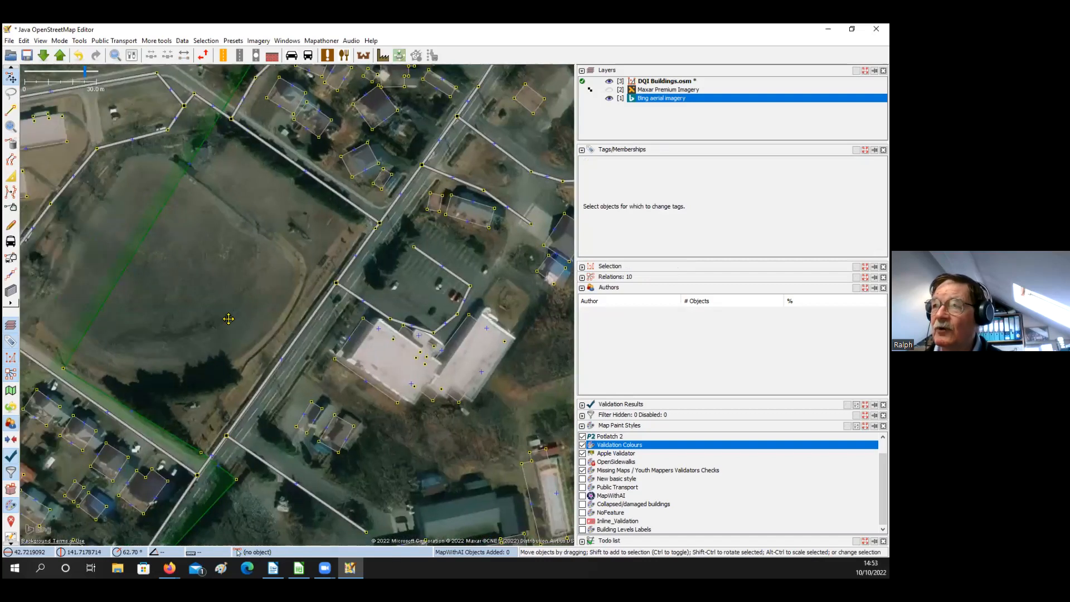
drag(100, 455, 227, 308)
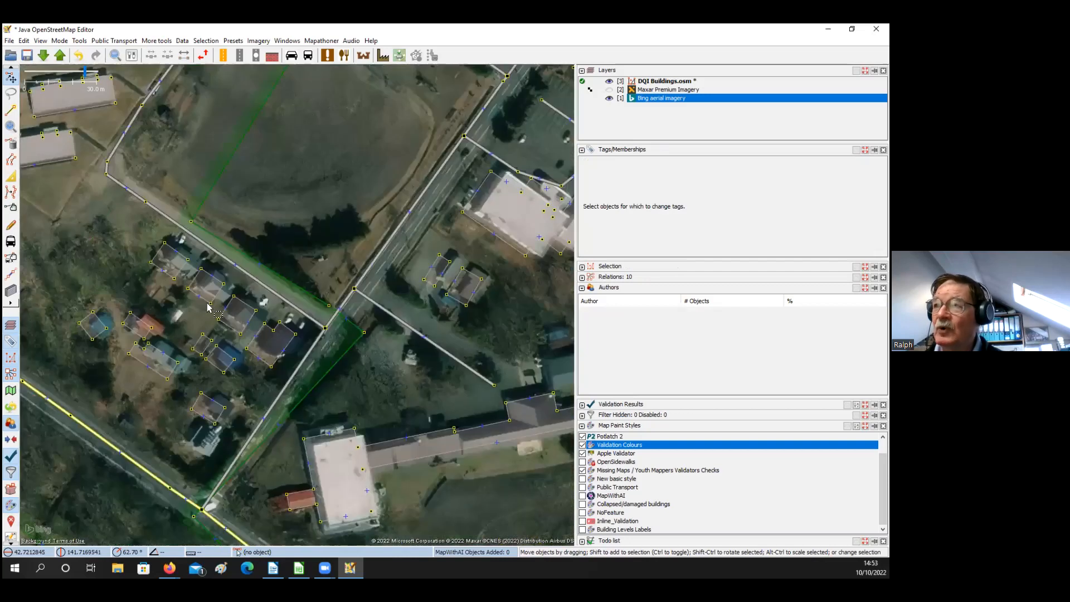
Examine how the outlines in the housing cluster south of the sports field sit against their roofs
scroll(207, 306, up, 2)
scroll(191, 289, up, 1)
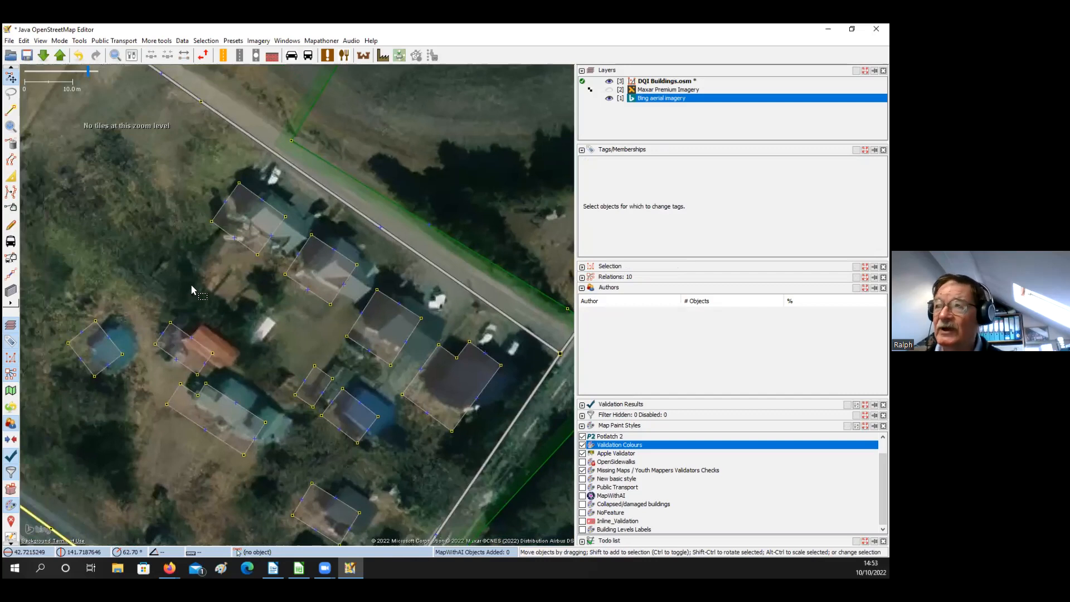
drag(244, 320, 248, 299)
drag(224, 254, 243, 270)
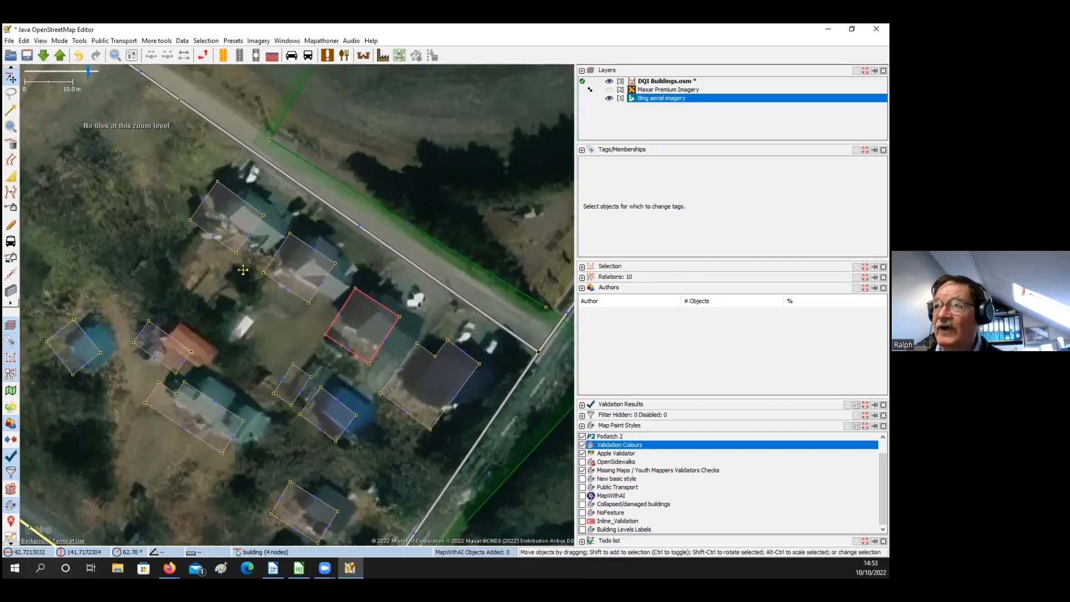
drag(286, 347, 258, 326)
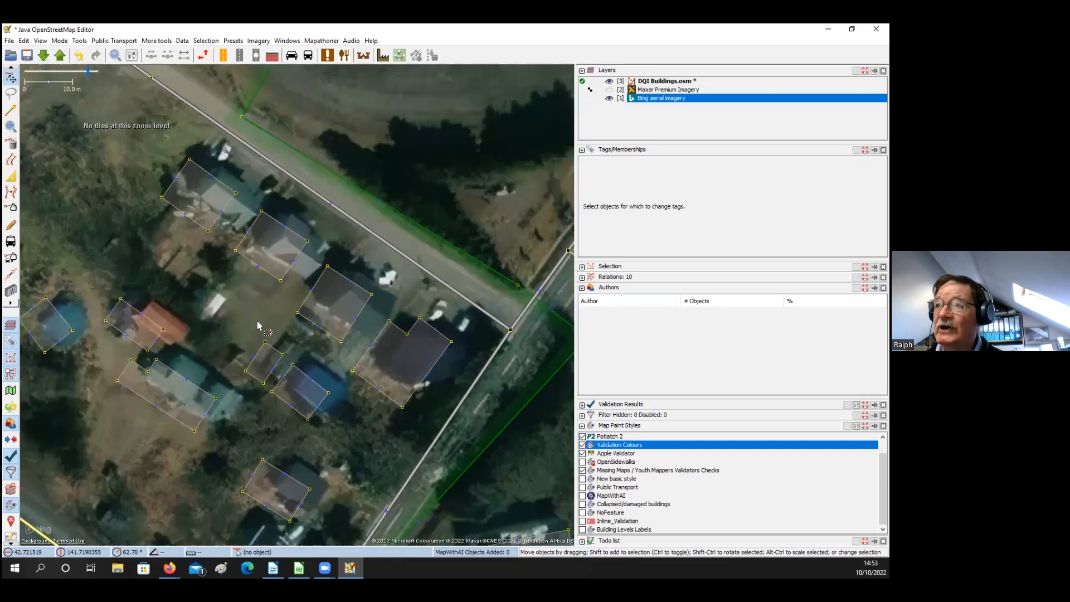
drag(156, 277, 153, 224)
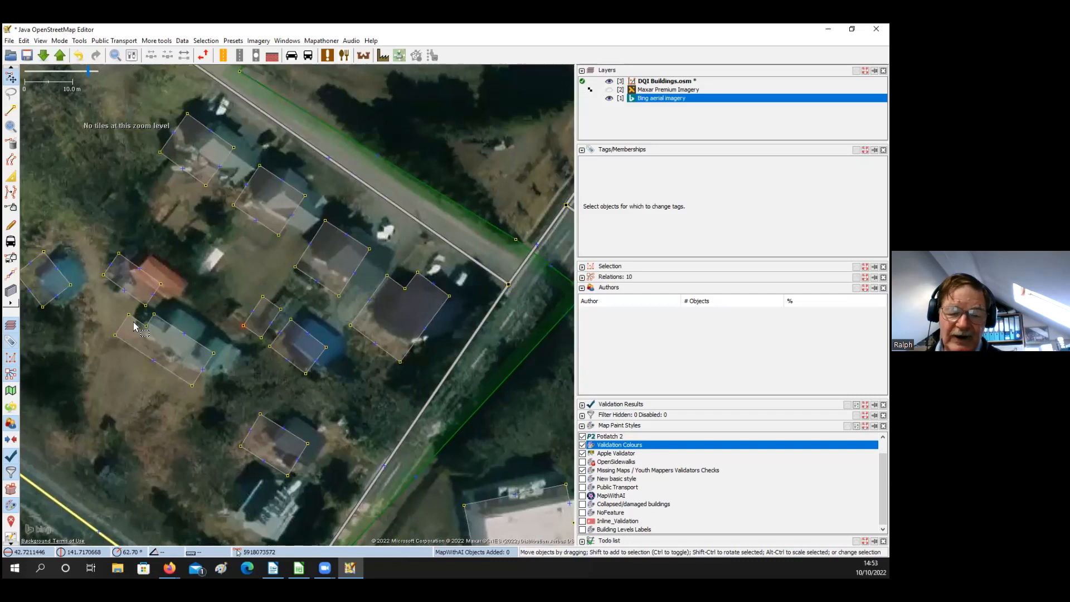
drag(134, 326, 155, 311)
drag(178, 186, 196, 188)
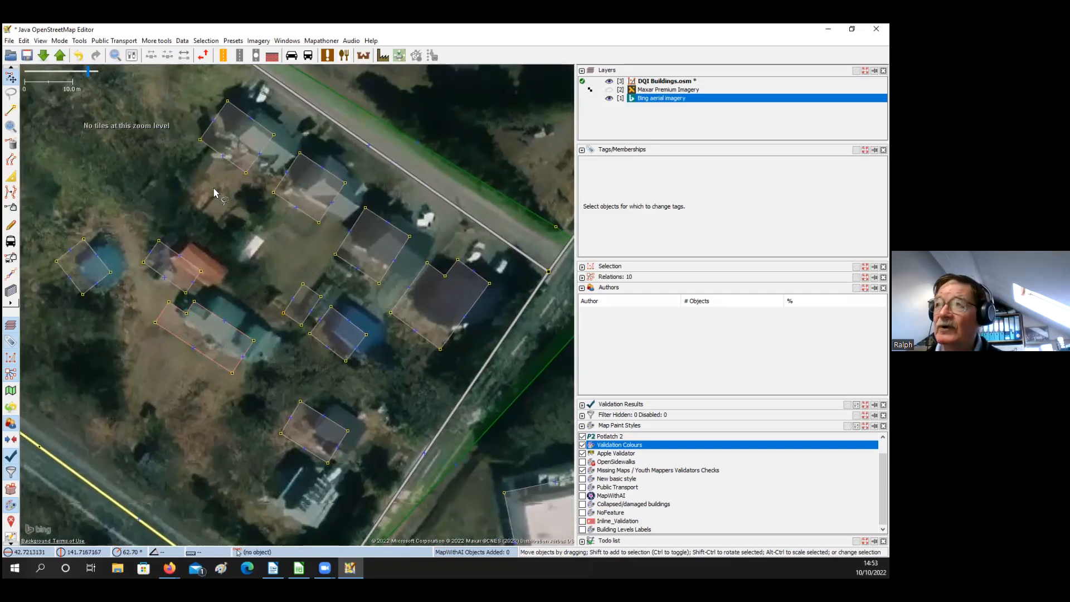
drag(312, 261, 277, 296)
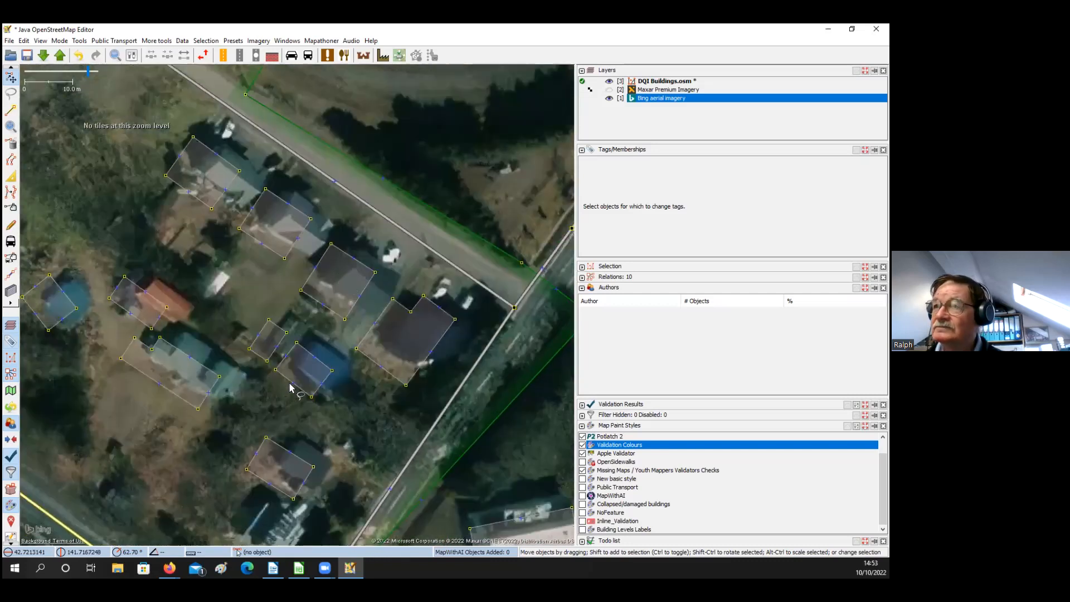
Lasso the ten buildings south of the sports field, shift them together east onto their roofs, and clear the selection
scroll(220, 393, down, 2)
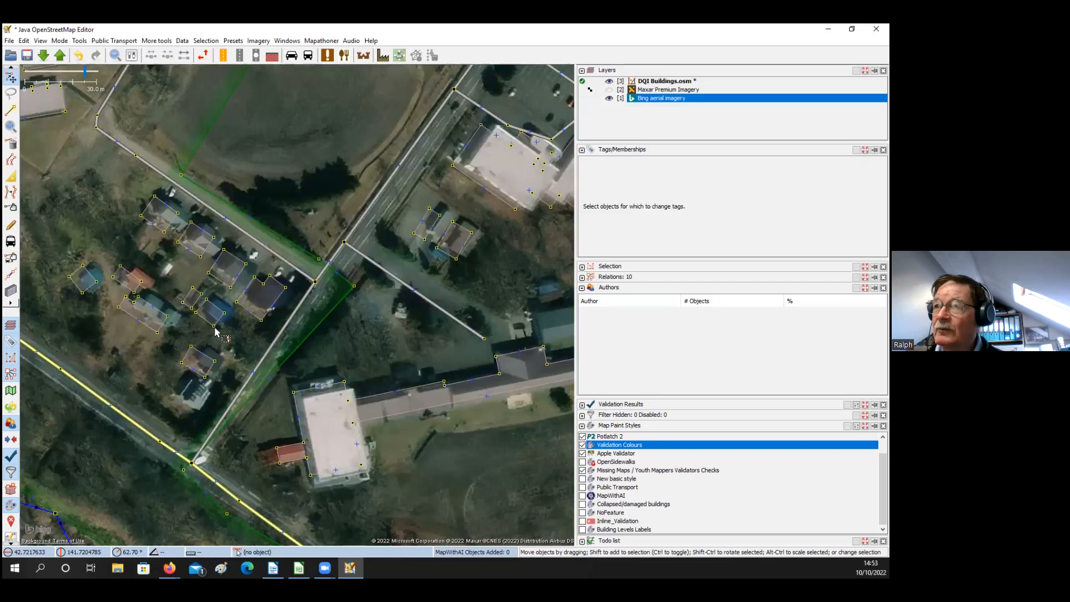
drag(229, 325, 281, 330)
key(s)
drag(135, 323, 262, 403)
drag(228, 325, 232, 328)
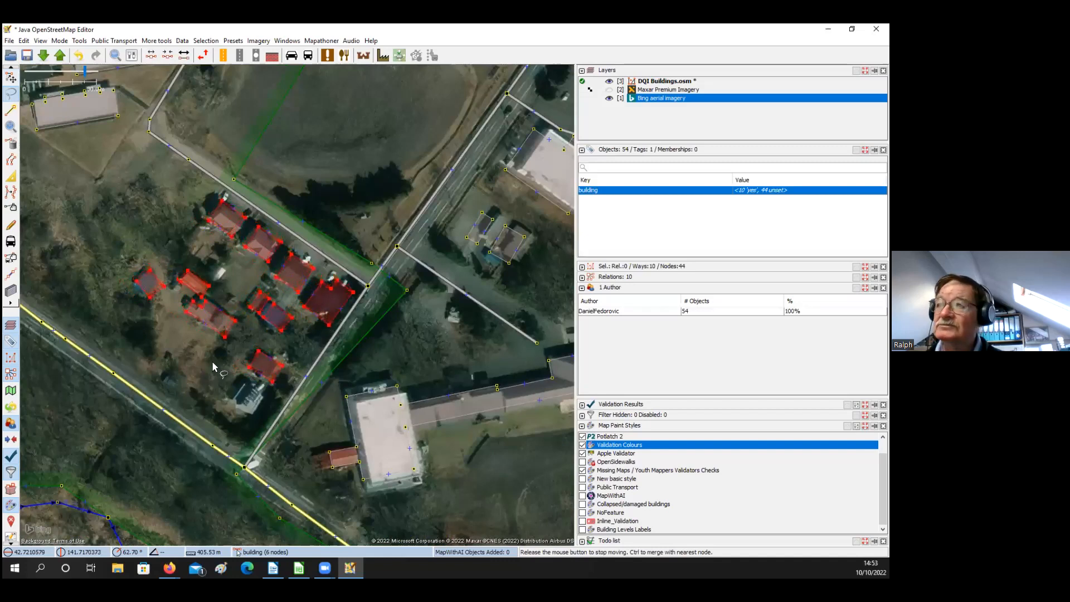
drag(213, 363, 213, 363)
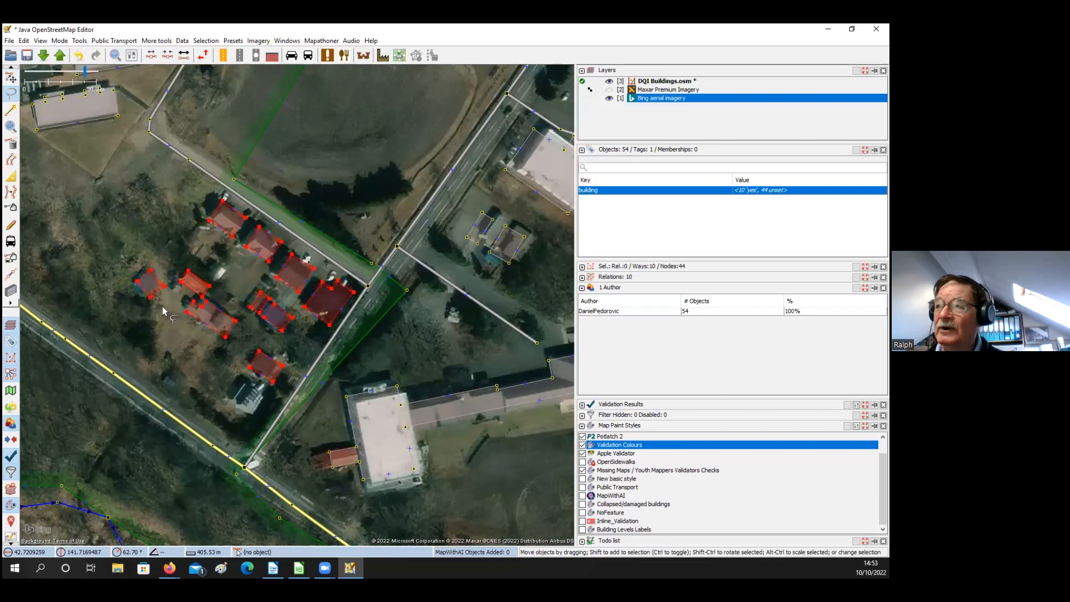
click(163, 306)
scroll(159, 306, down, 2)
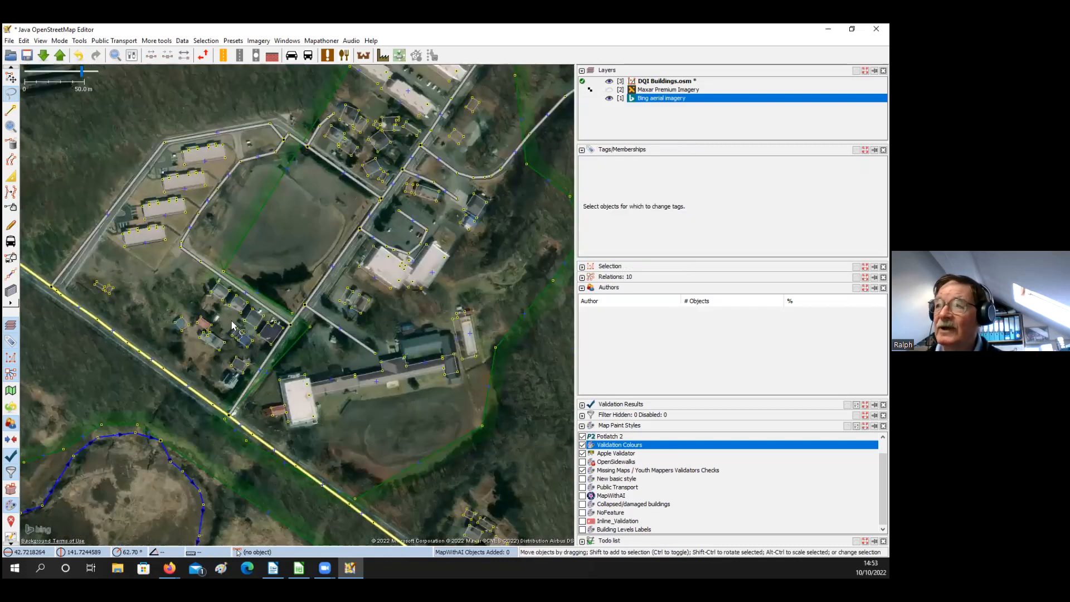
scroll(231, 320, up, 4)
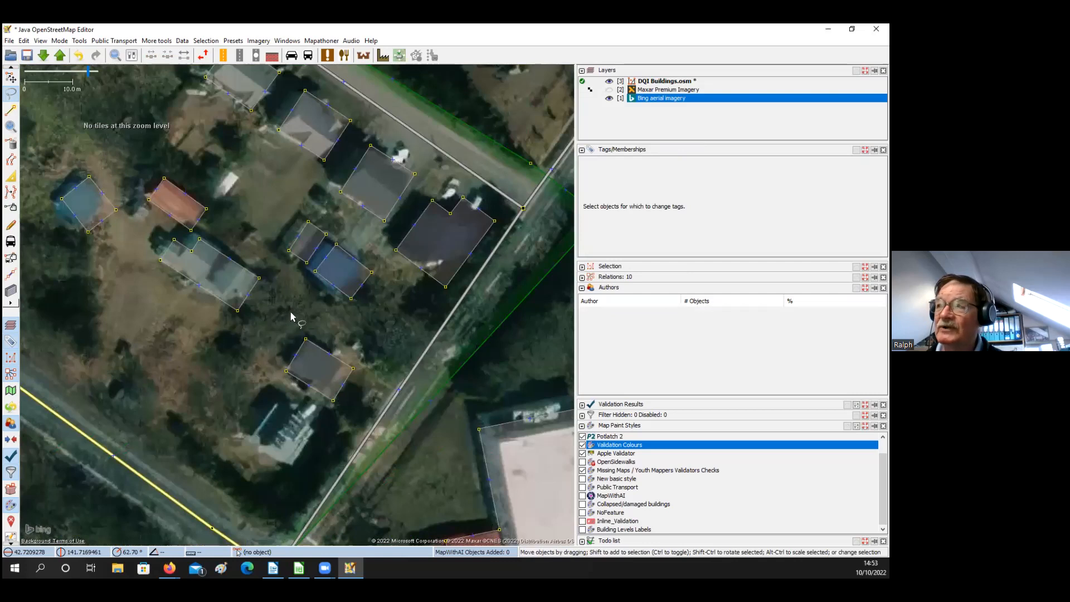
Move the large white-roofed building beside the car park slightly east against its roof, and deselect it
scroll(291, 317, down, 3)
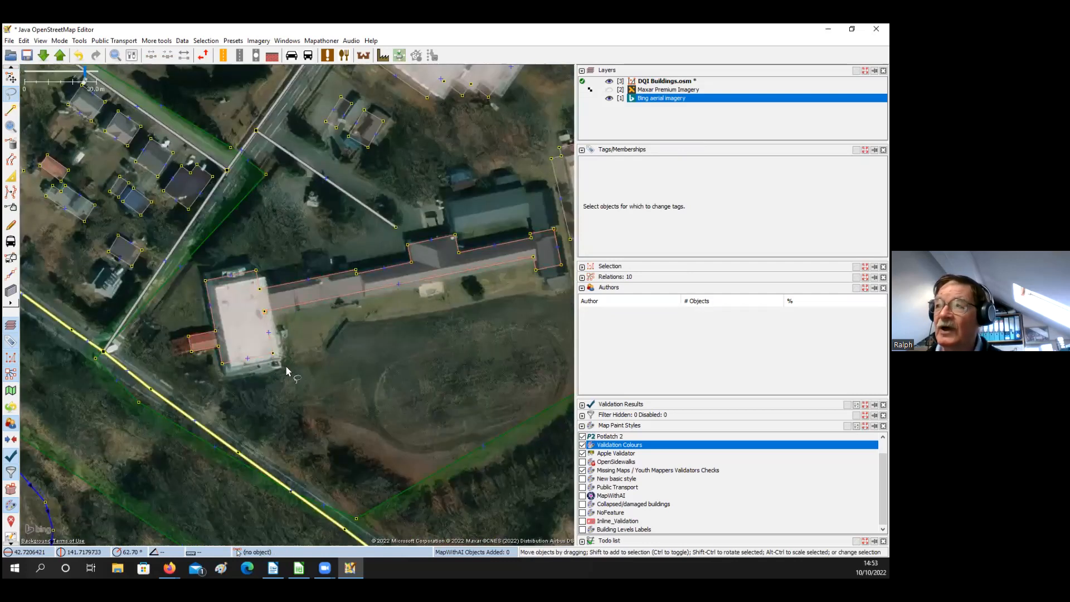
drag(306, 311, 286, 355)
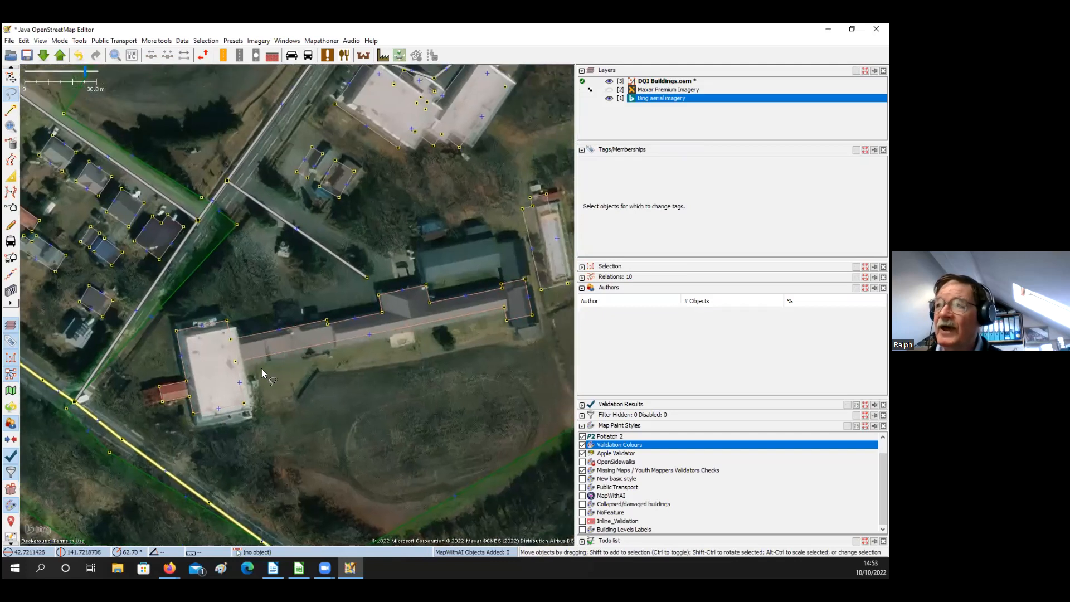
click(342, 97)
drag(343, 97, 240, 312)
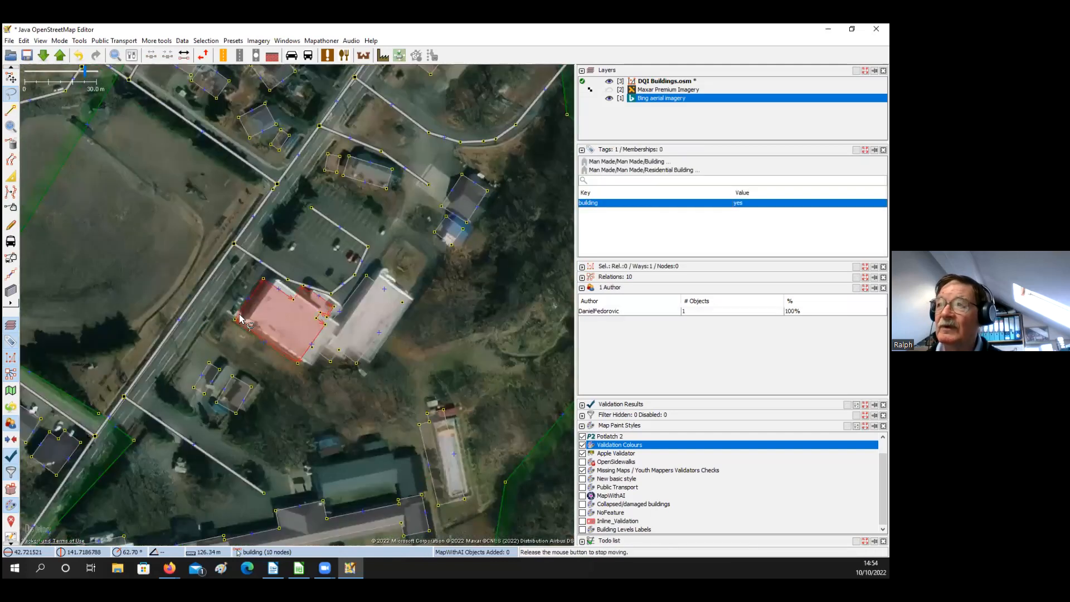
click(143, 332)
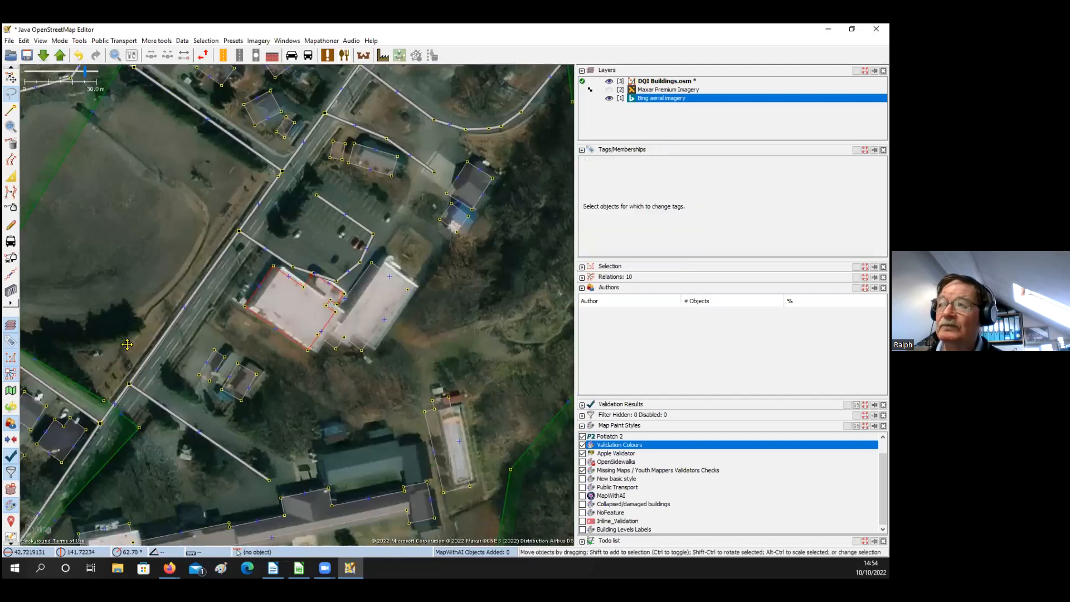
drag(225, 303, 248, 338)
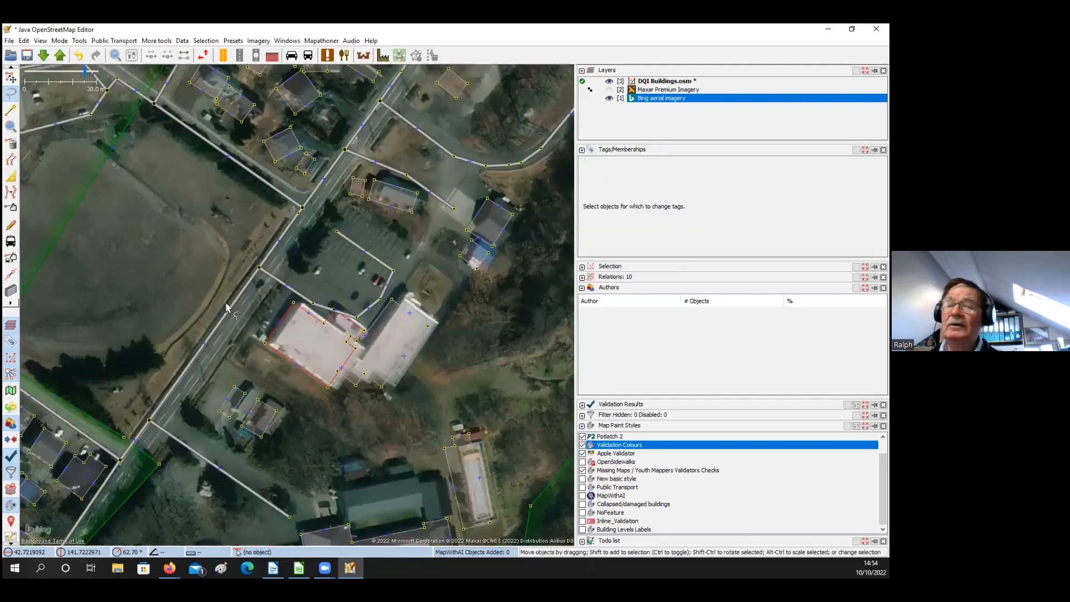
drag(226, 303, 229, 309)
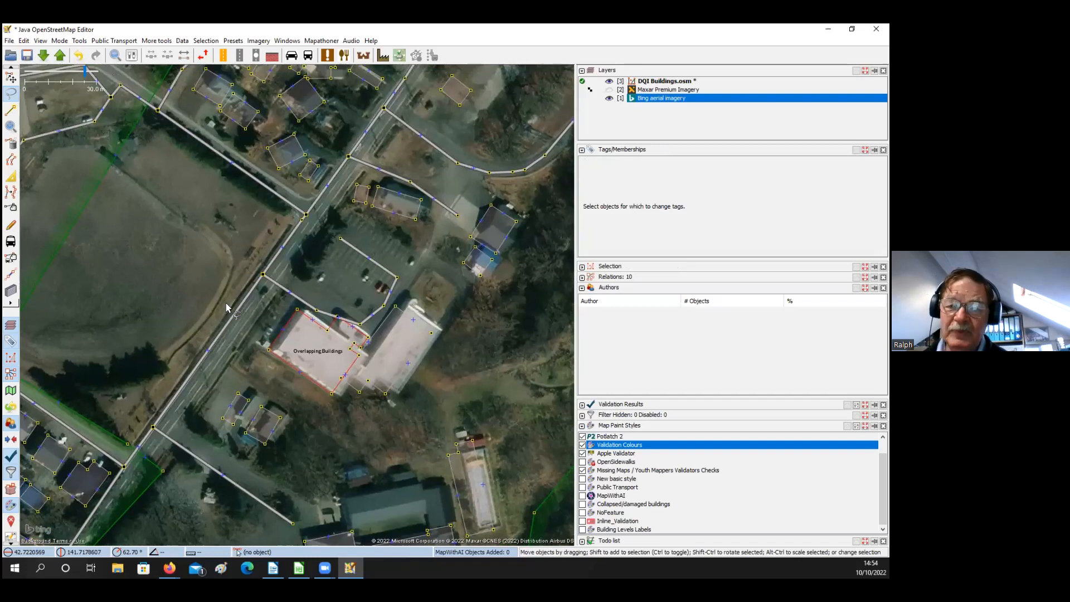
View the edit history of the selected forest-area boundary, and inspect the settlement it encloses beside the main road
drag(225, 302, 361, 399)
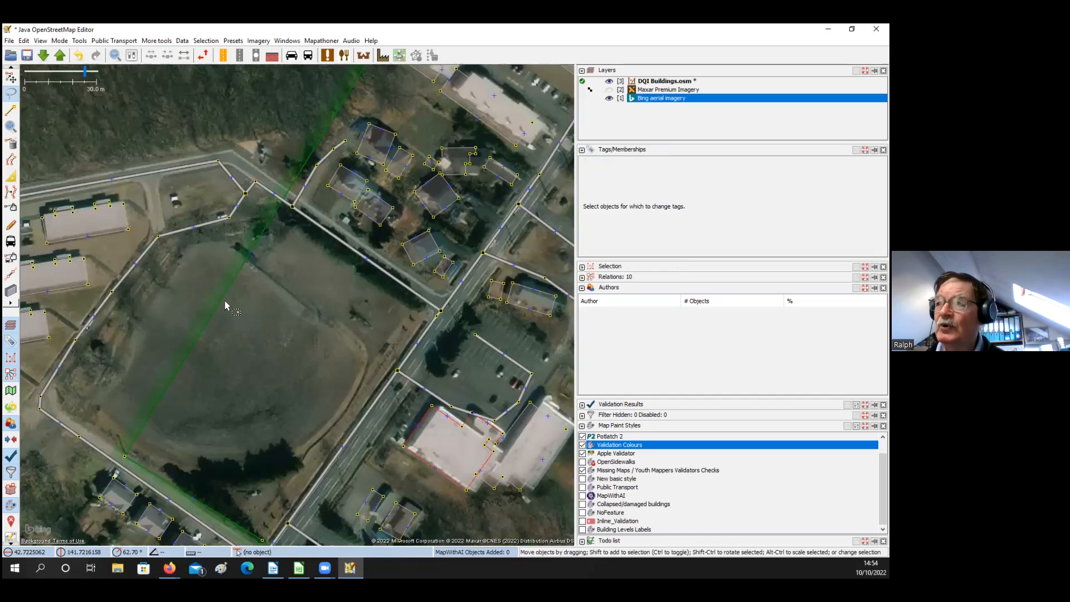
scroll(225, 305, down, 3)
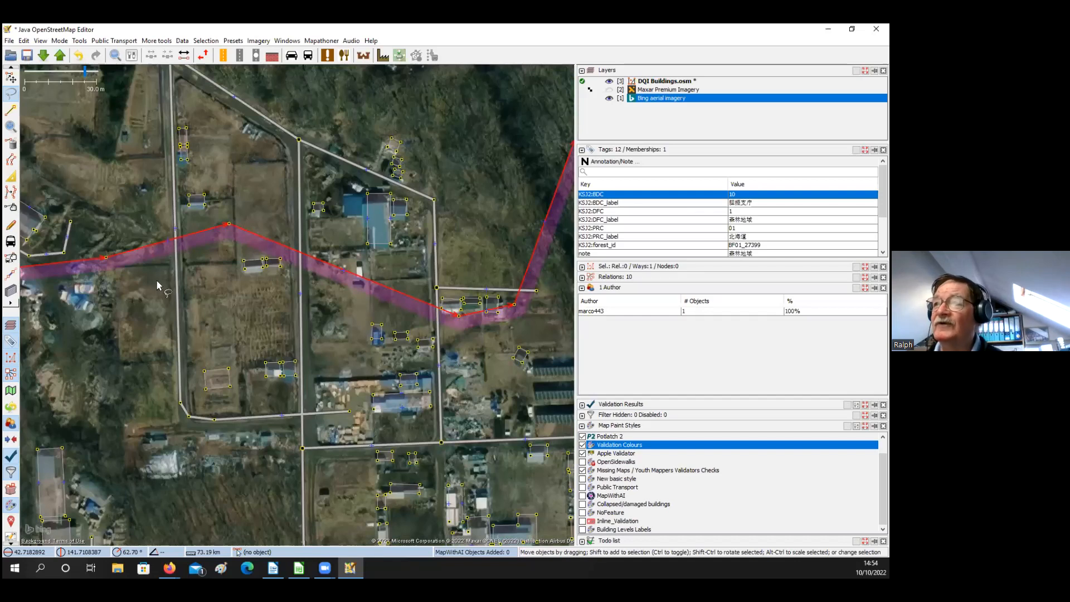
scroll(244, 285, down, 2)
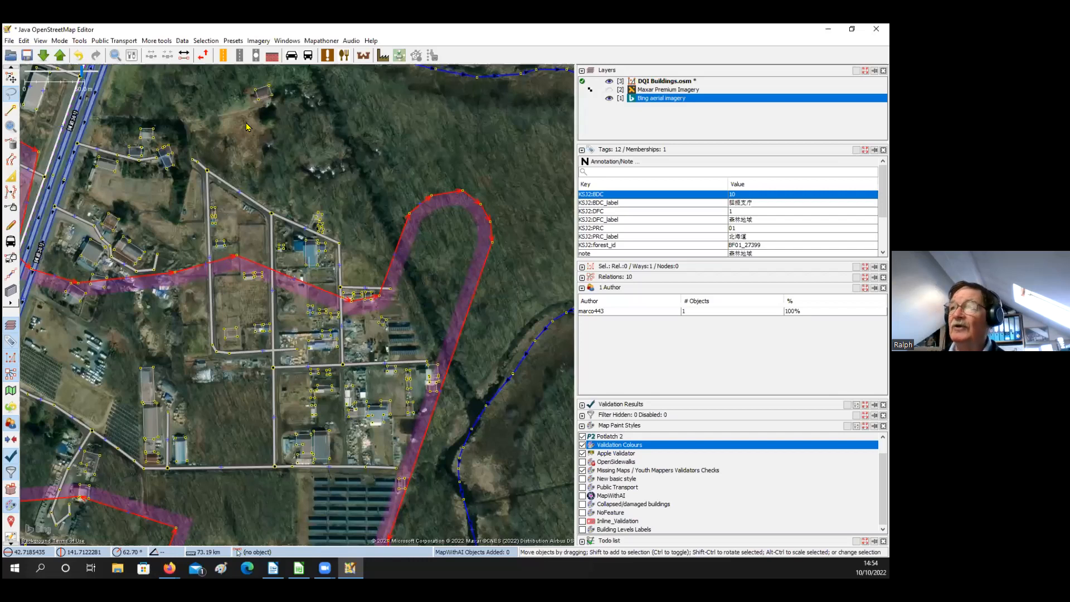
key(ctrl+h)
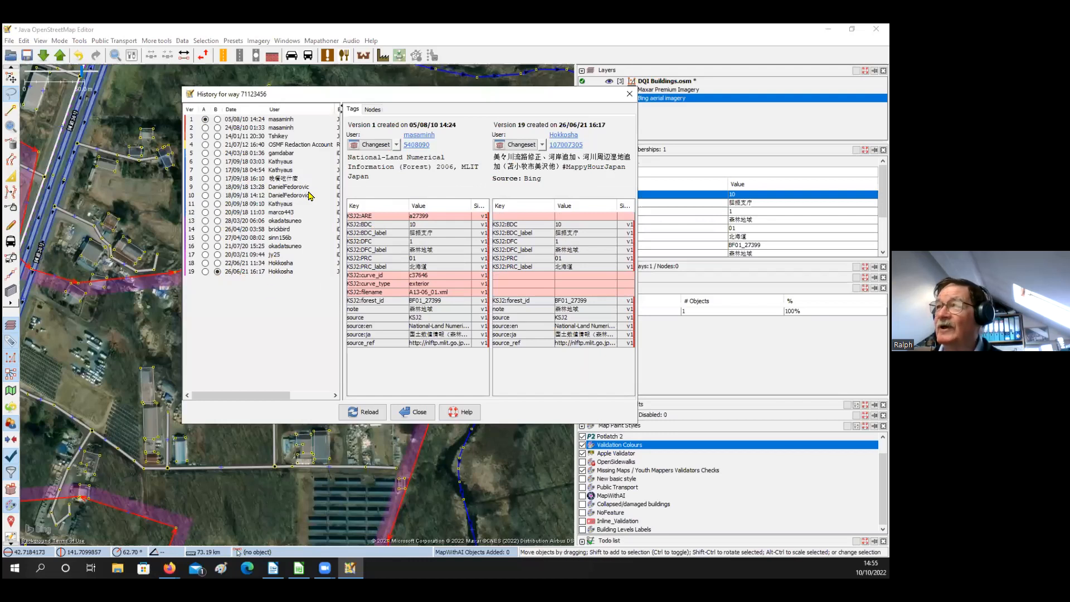
click(628, 96)
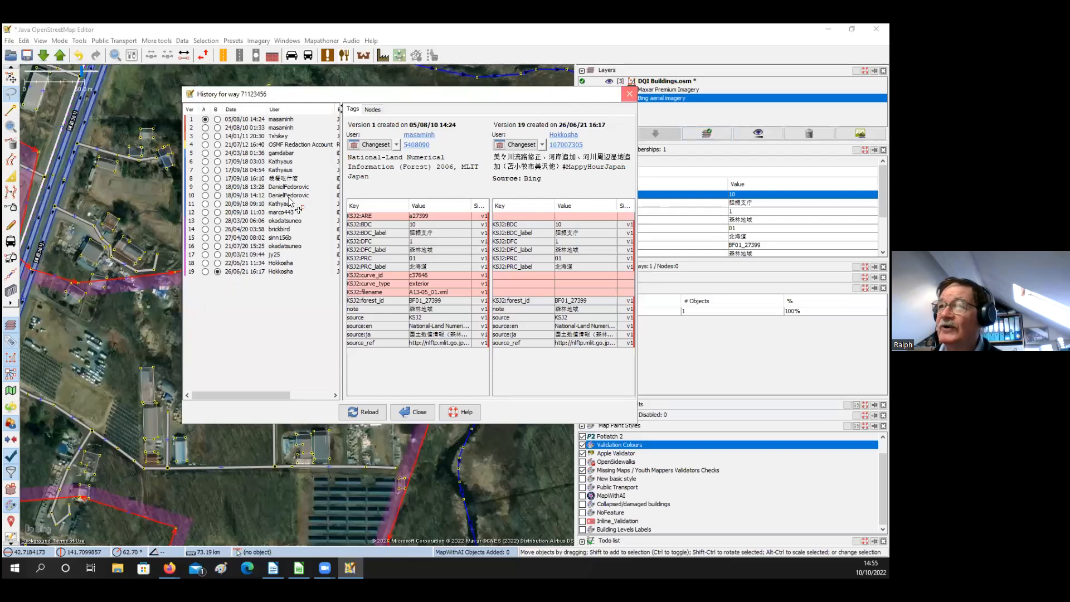
scroll(229, 244, down, 2)
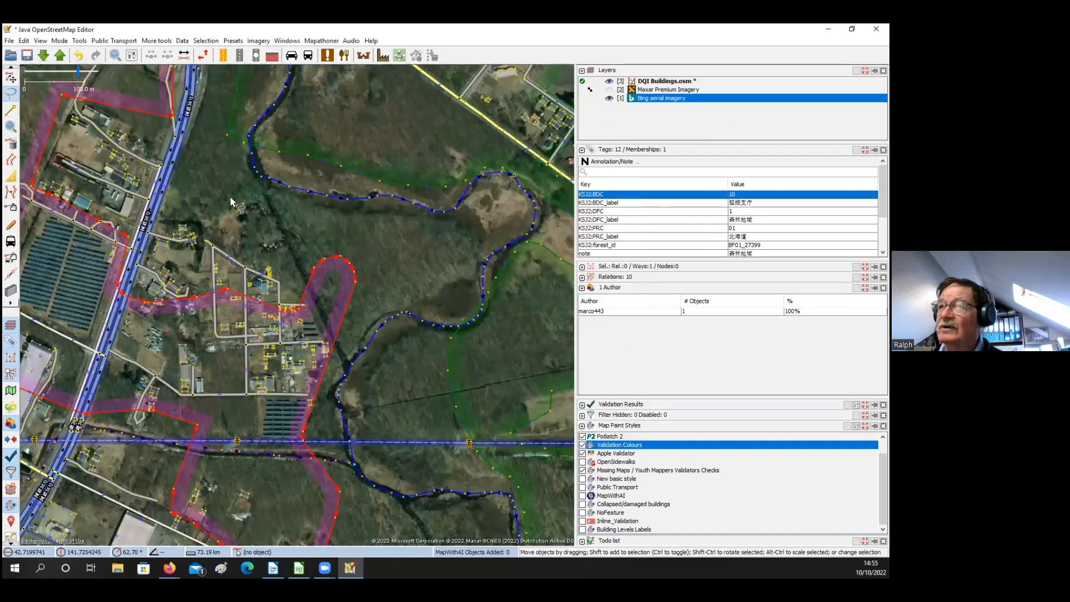
drag(277, 275, 269, 151)
scroll(310, 210, up, 2)
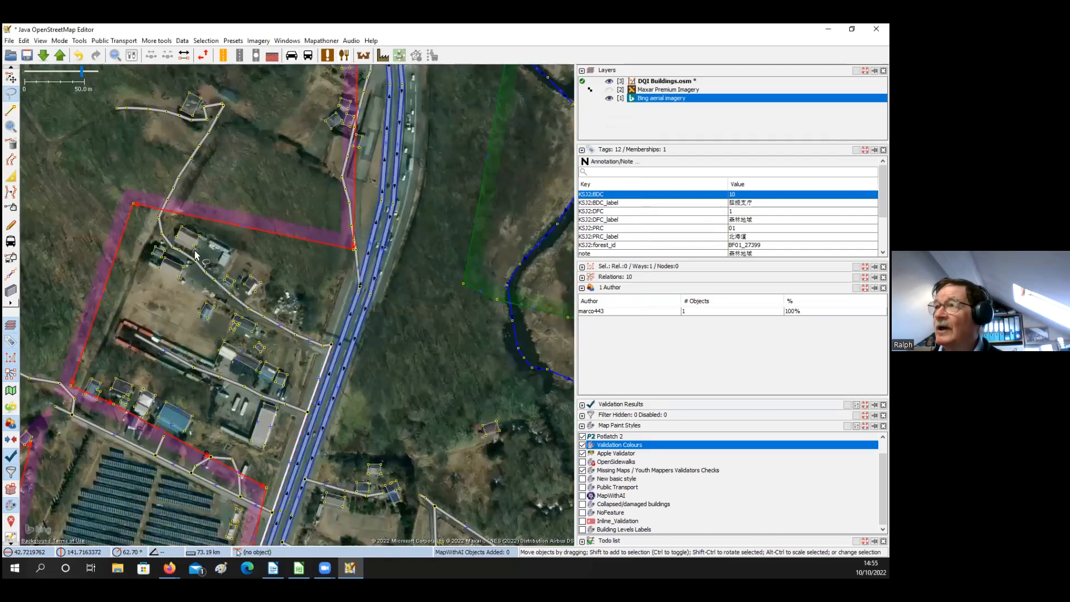
Examine how the selected forest-area boundary runs around the solar farm, the large factory and the neighbouring settlements, and clear the selection
drag(106, 483, 295, 99)
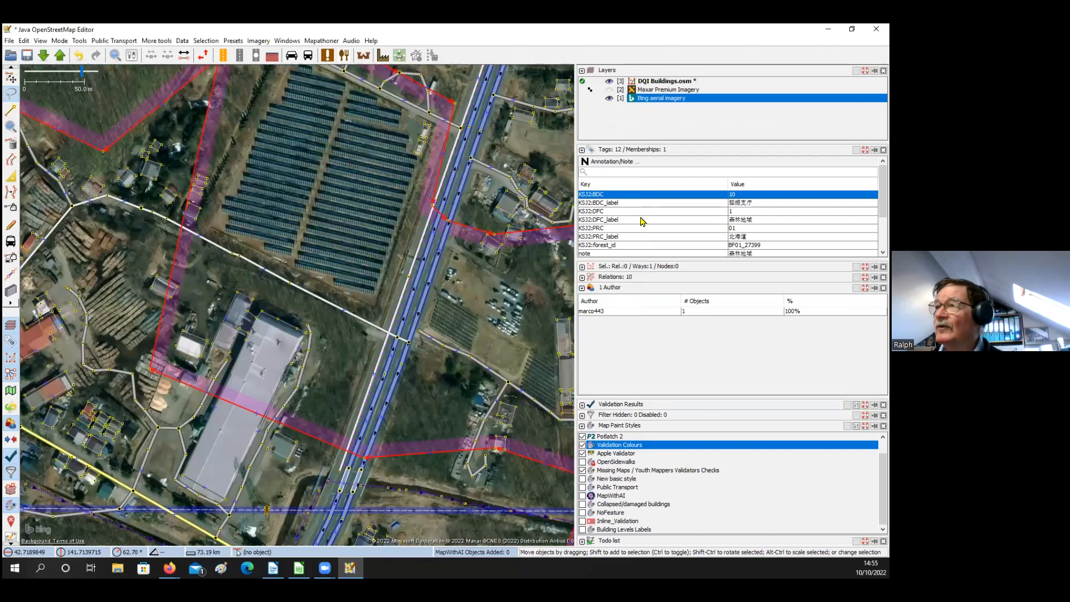
drag(42, 357, 50, 334)
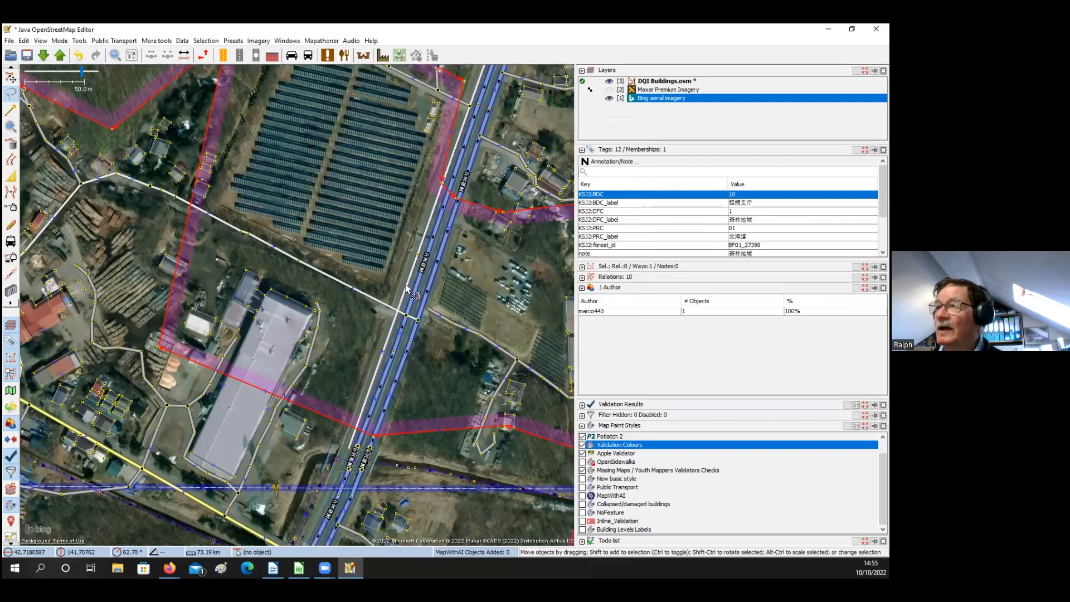
scroll(643, 222, down, 2)
scroll(642, 221, down, 1)
drag(295, 316, 192, 320)
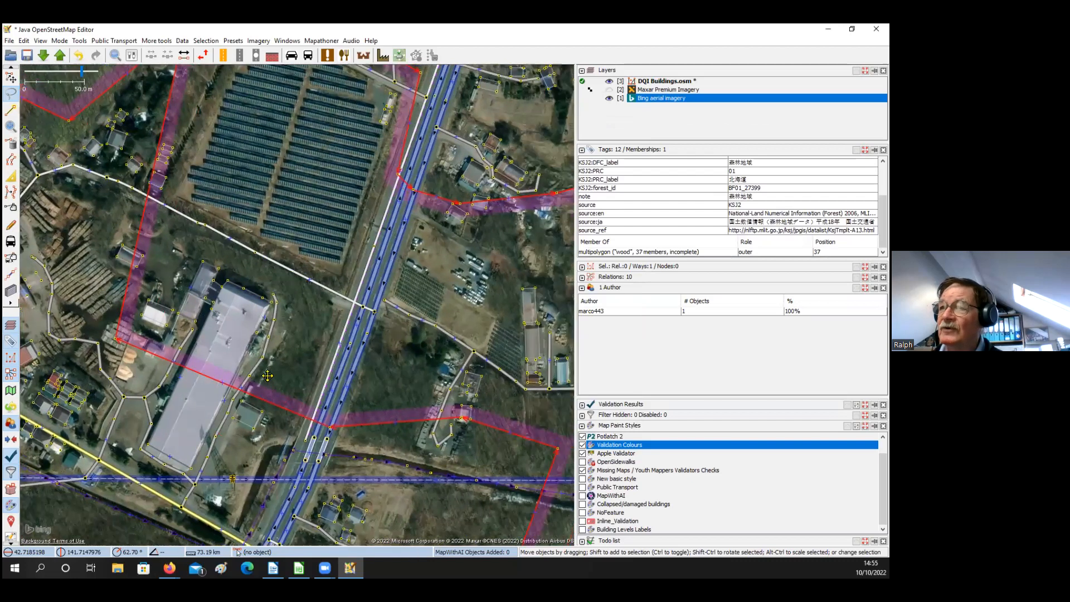
scroll(241, 385, down, 2)
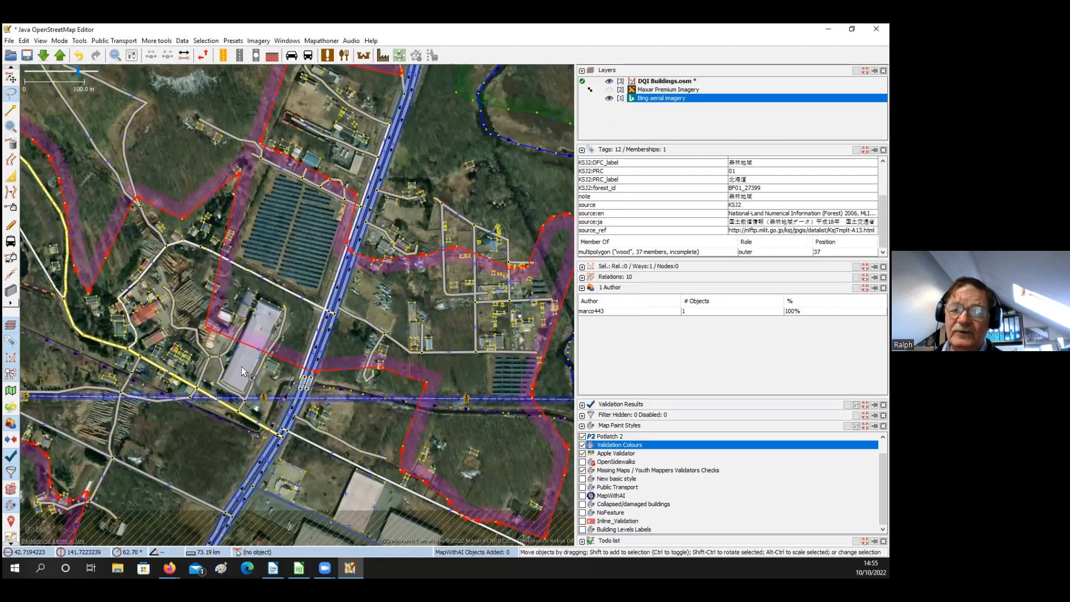
drag(241, 366, 292, 338)
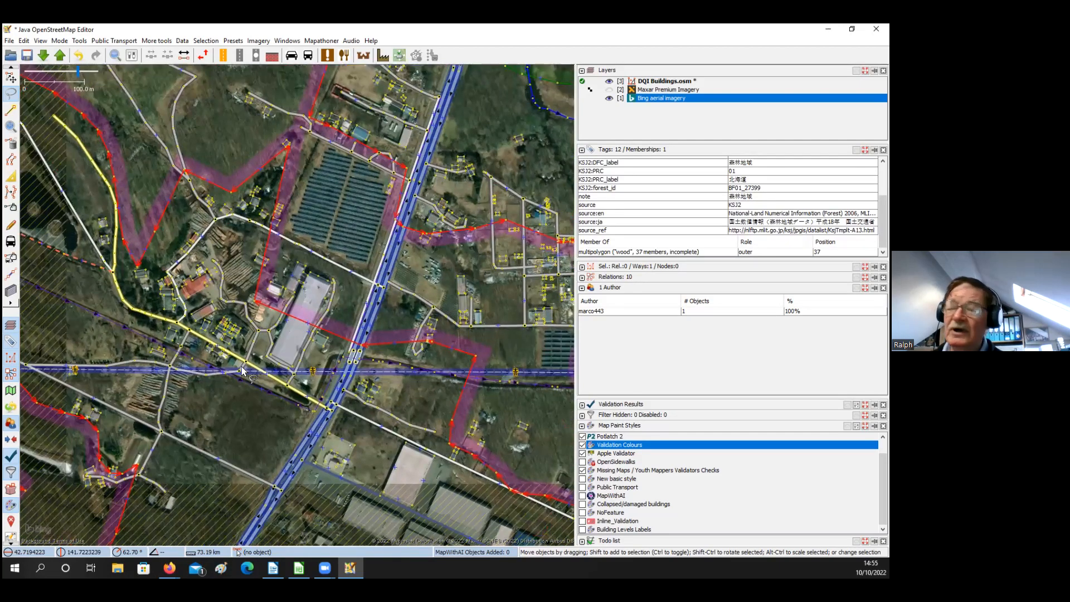
drag(258, 301, 348, 284)
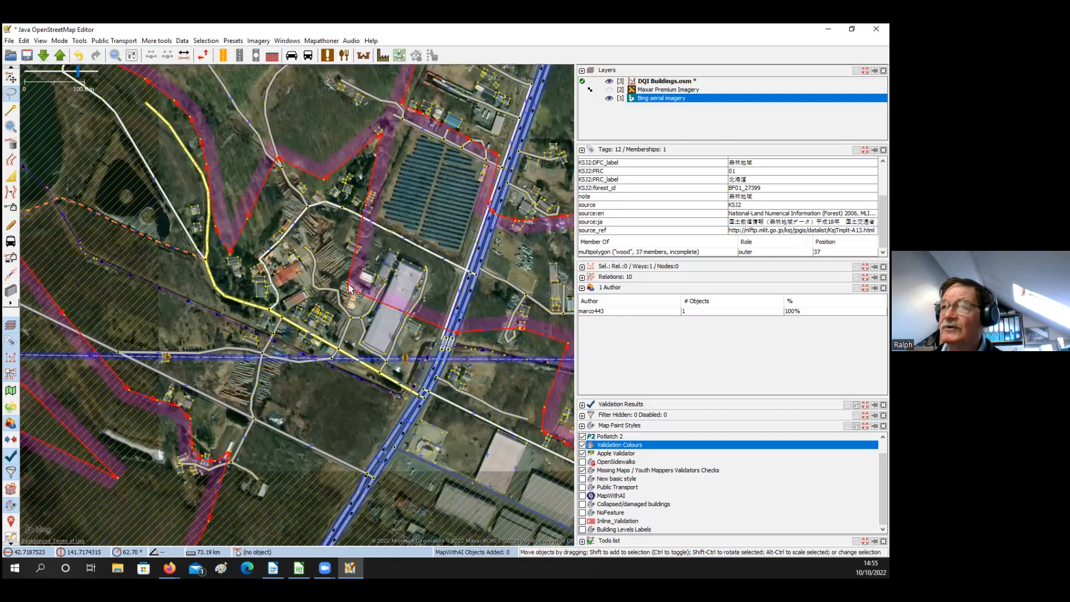
drag(184, 323, 100, 293)
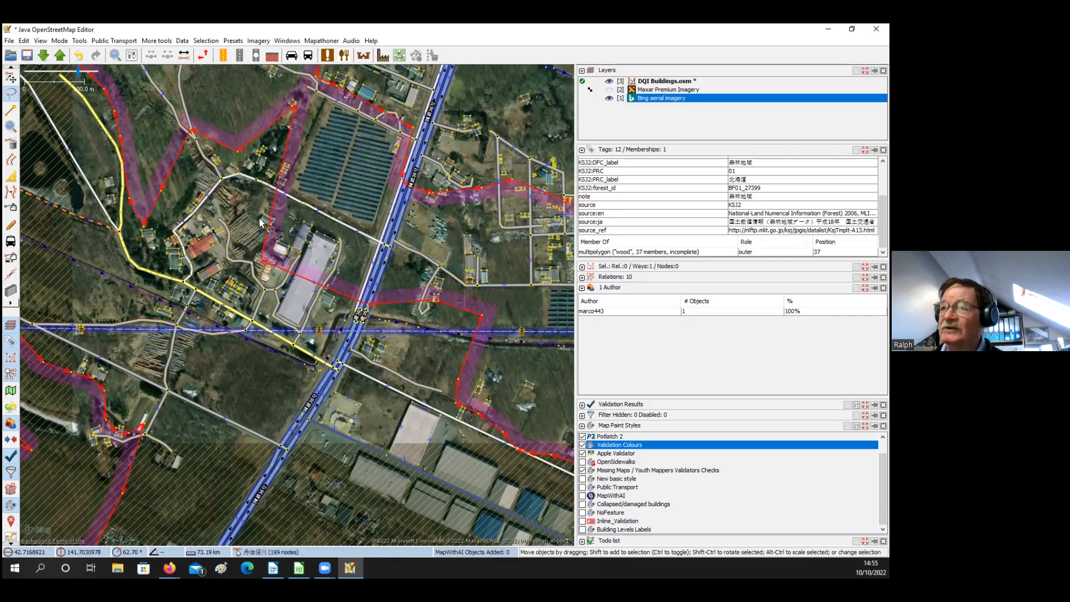
drag(264, 235, 351, 277)
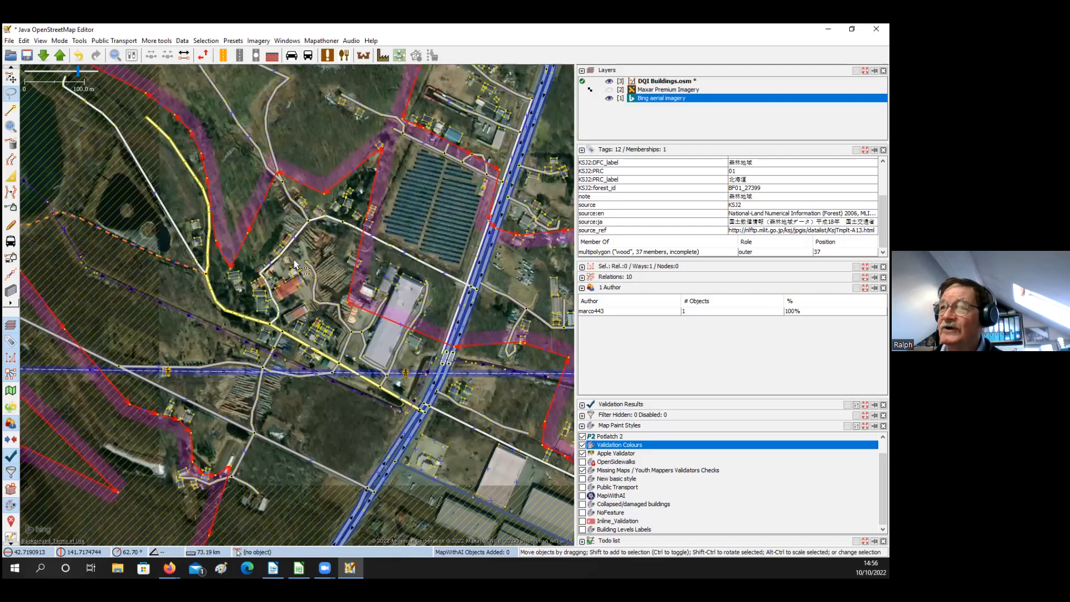
scroll(244, 269, down, 1)
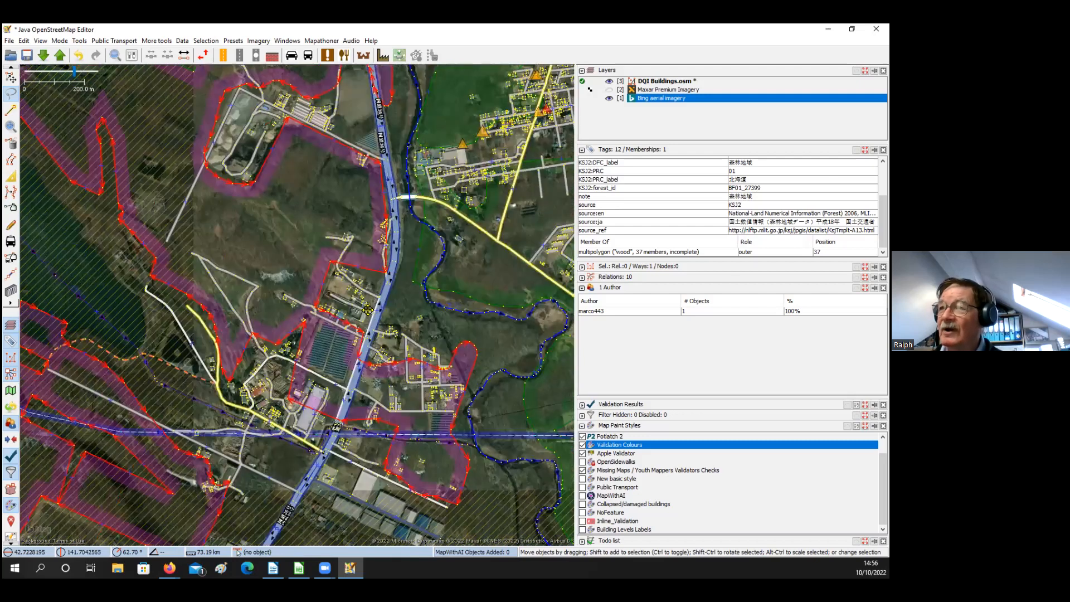
drag(248, 331, 240, 386)
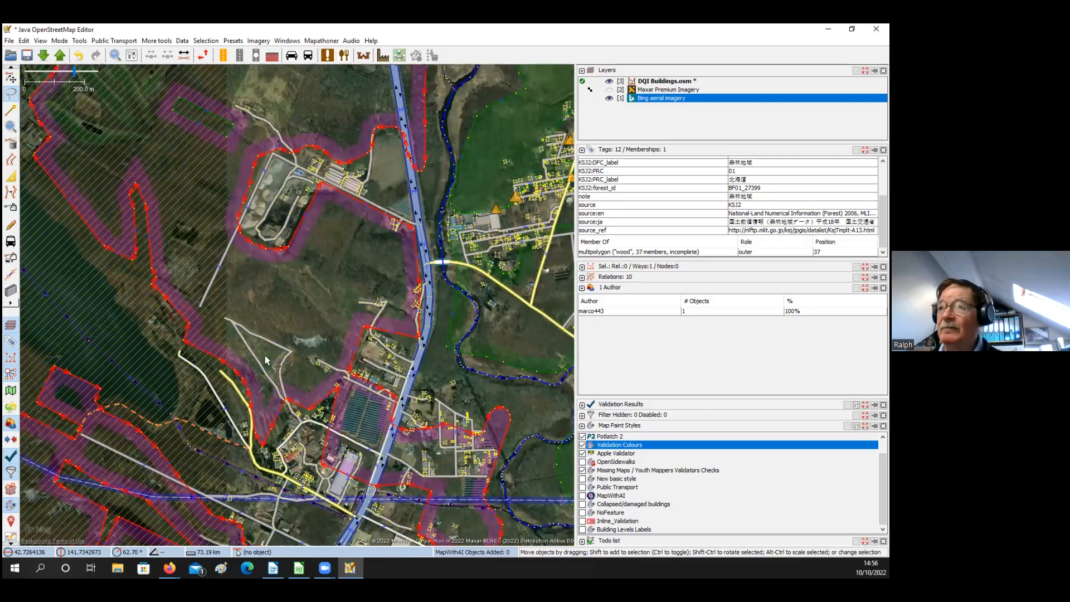
scroll(265, 356, down, 2)
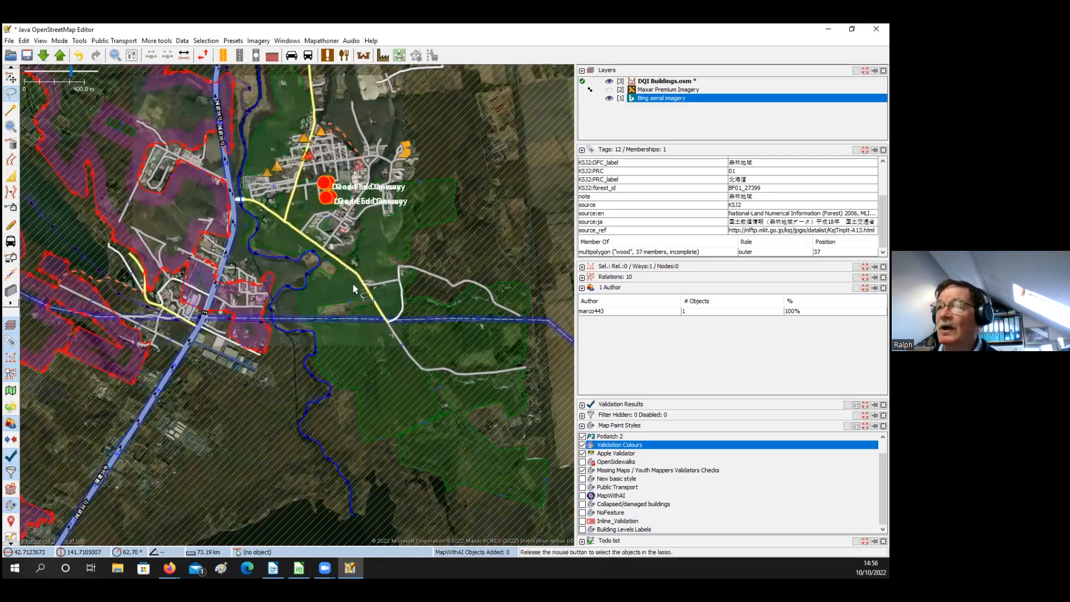
click(367, 273)
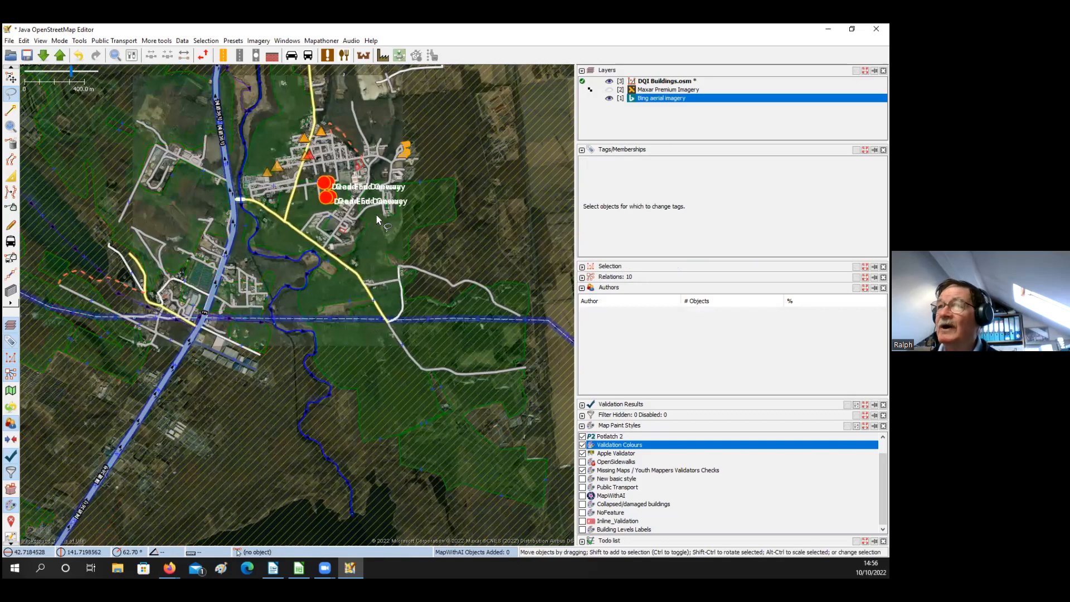
Undo the last edit and view the full extent of the downloaded area
click(80, 58)
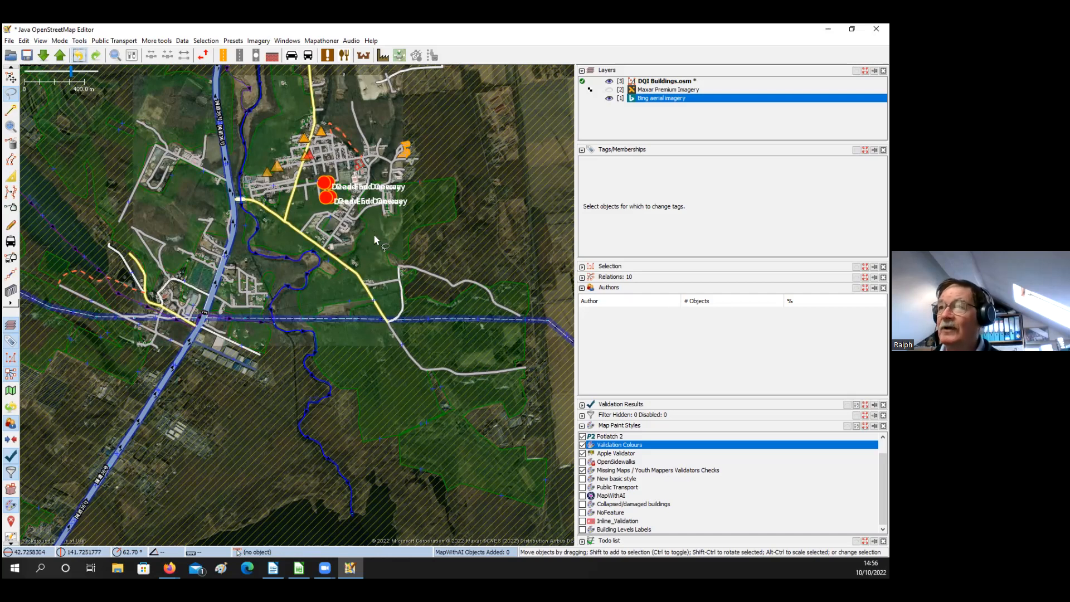
scroll(312, 259, down, 2)
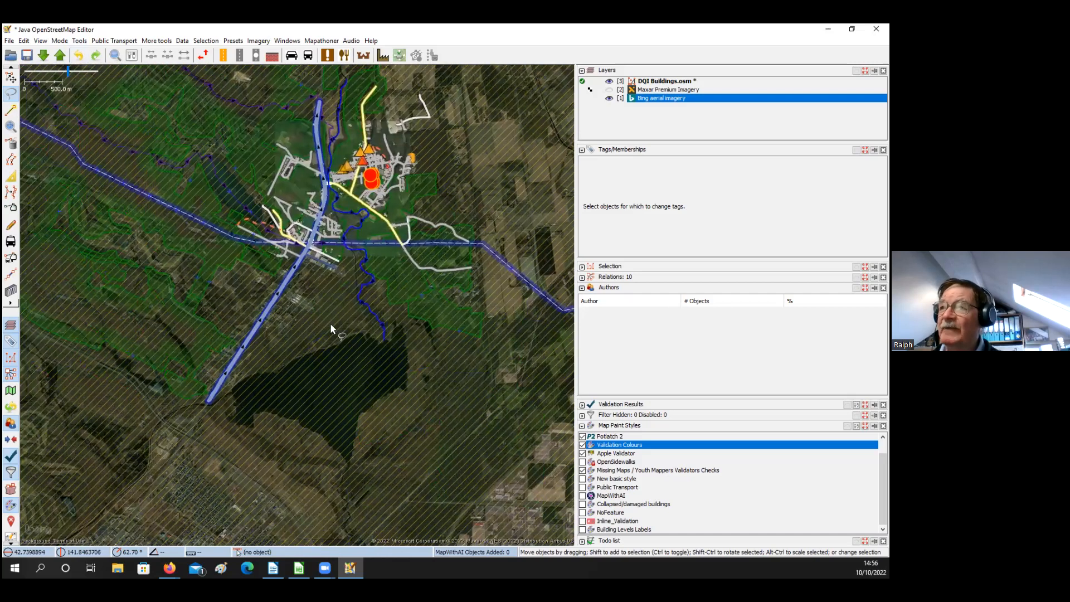
drag(309, 315, 273, 365)
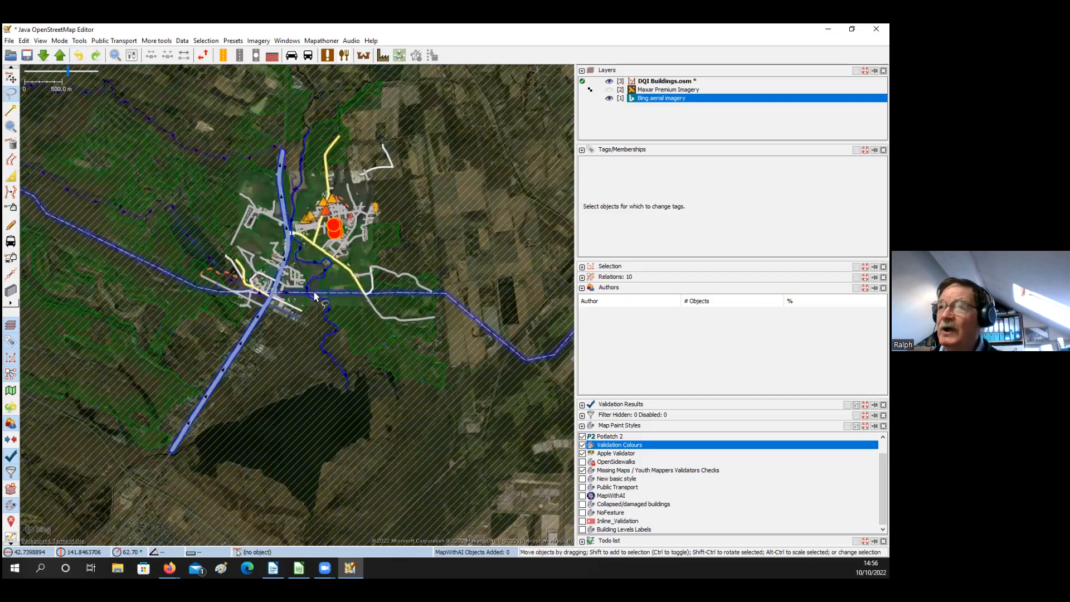
drag(393, 217, 383, 233)
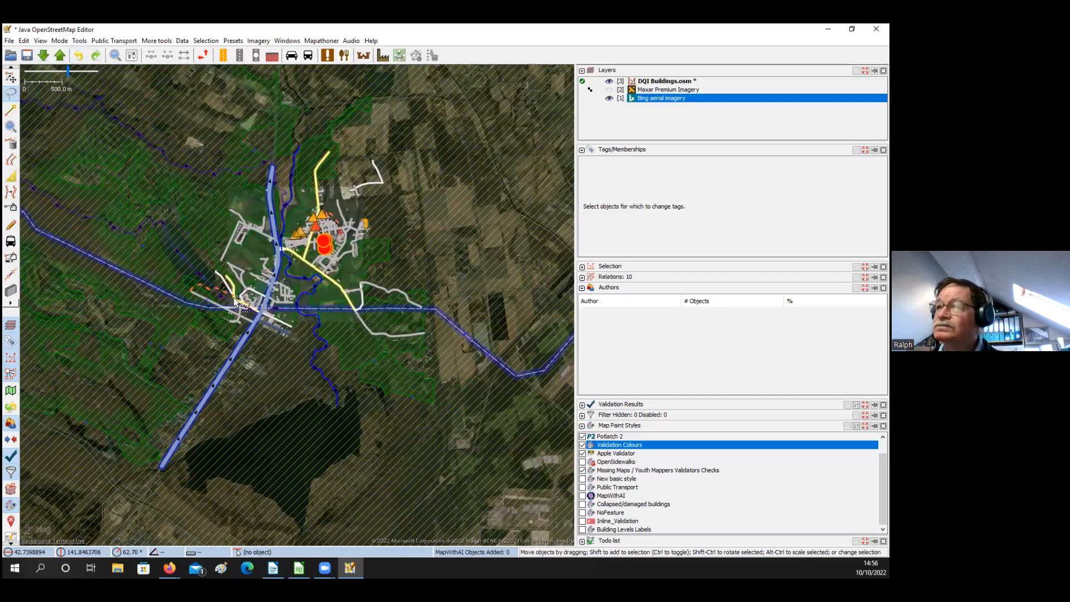
Lasso the cluster of offset buildings between the forest edge and the yellow road, and delete them
scroll(214, 344, up, 10)
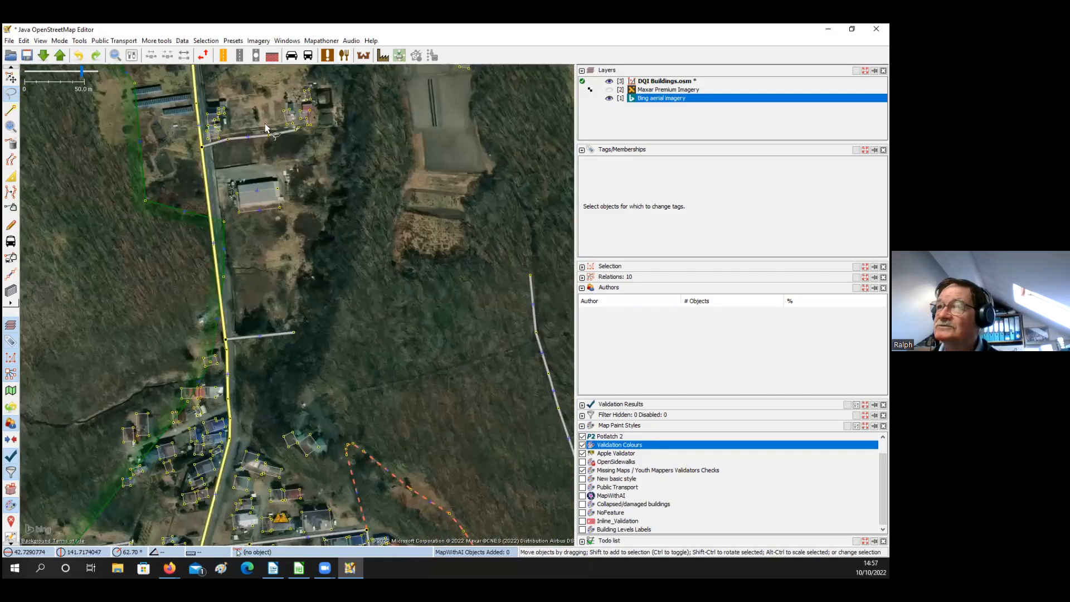
scroll(265, 127, up, 7)
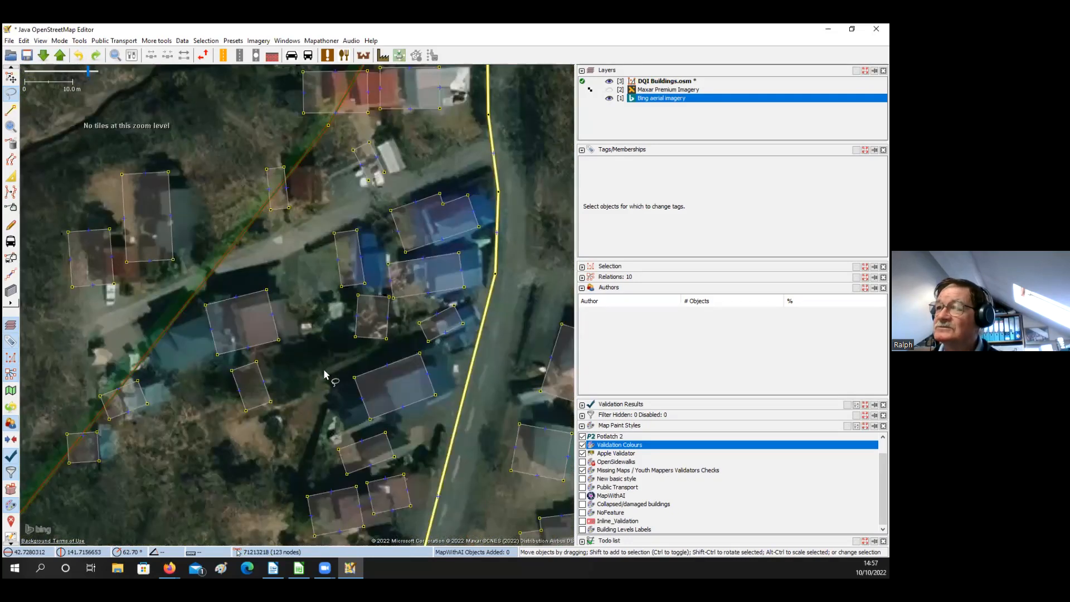
scroll(260, 199, down, 2)
mouse_move(179, 354)
mouse_down()
mouse_move(143, 224)
mouse_move(196, 158)
mouse_up()
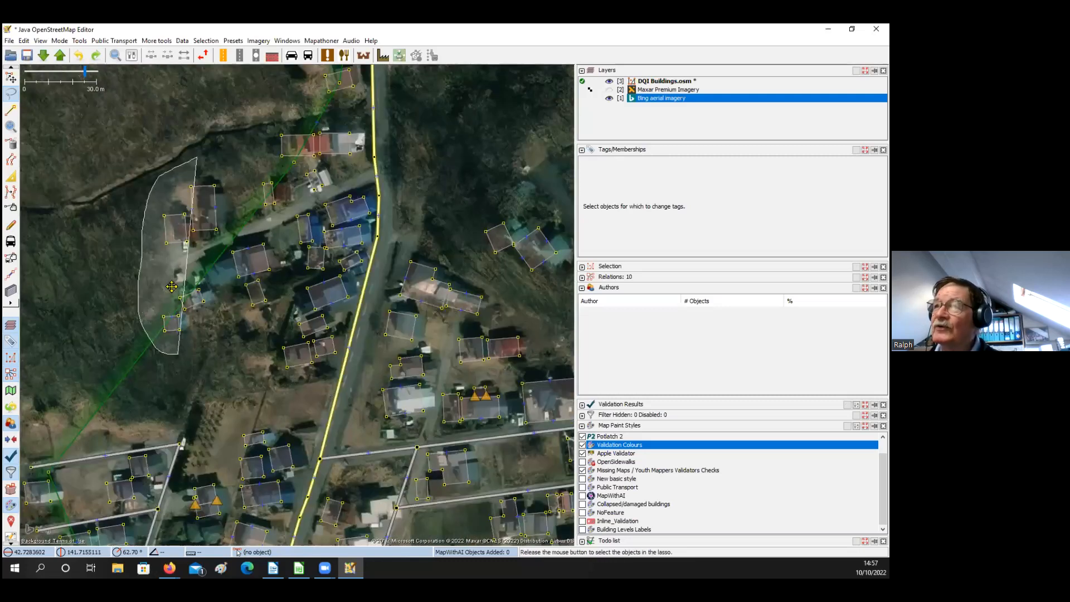
key(Delete)
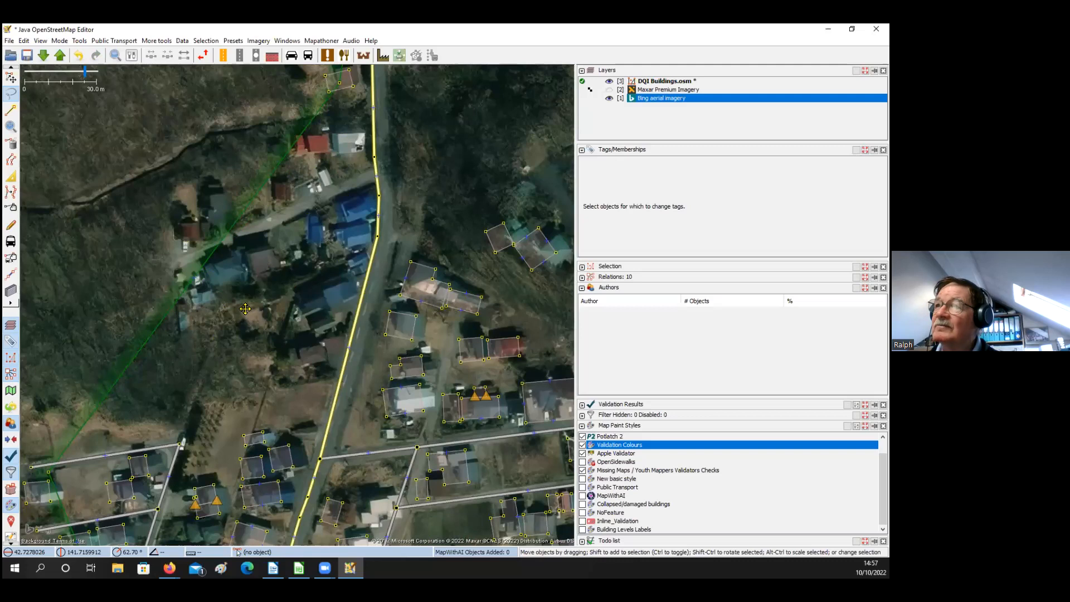
Inspect the roofs left without outlines, and view Mapathoner's batch building commands
drag(263, 313, 259, 316)
drag(314, 240, 230, 244)
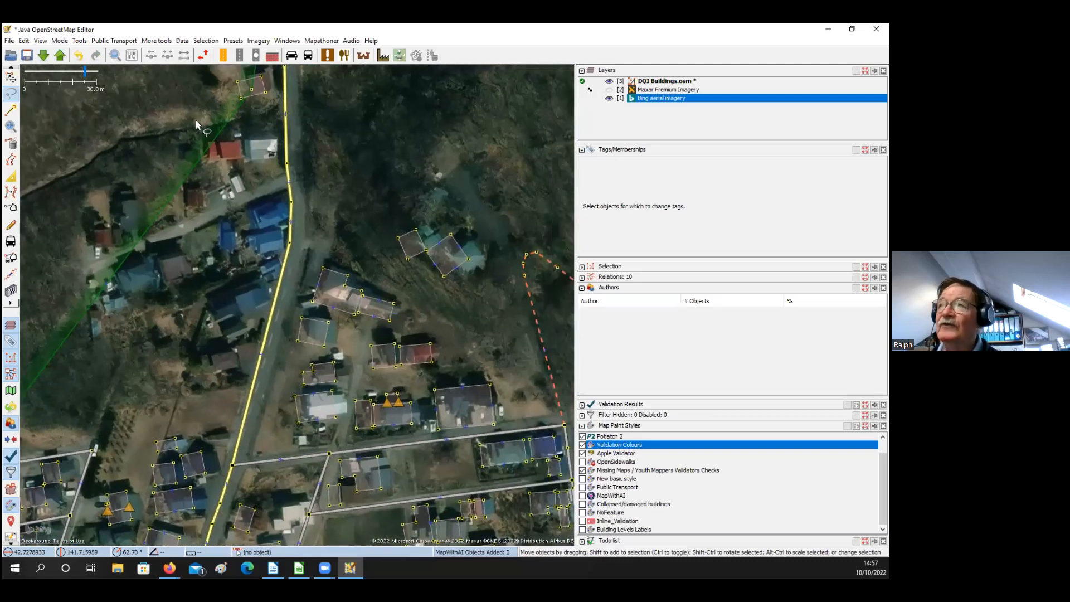
scroll(196, 120, up, 3)
drag(197, 101, 278, 290)
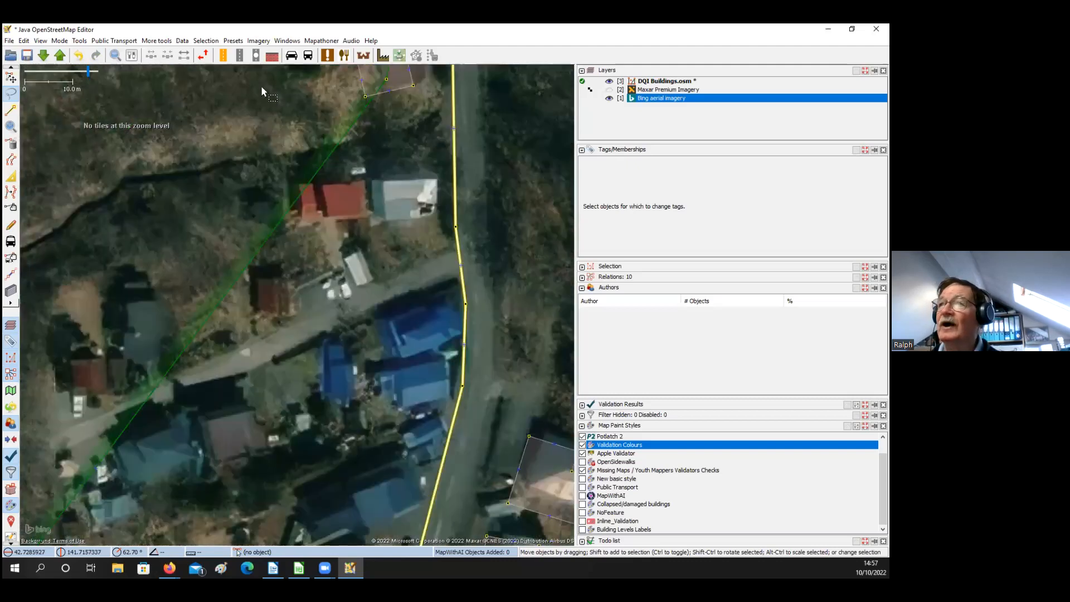
key(s)
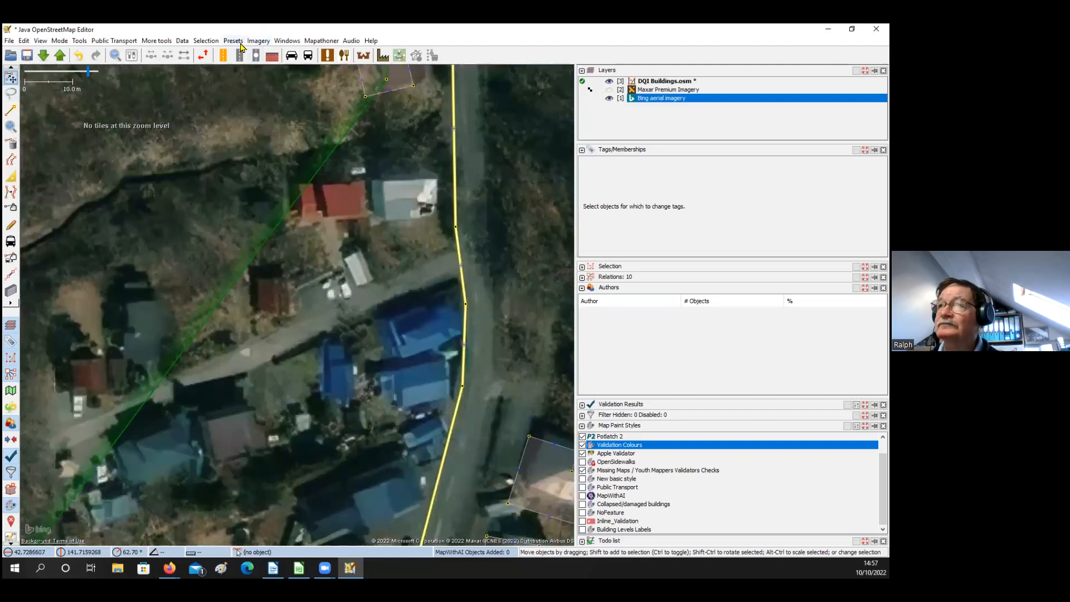
click(322, 42)
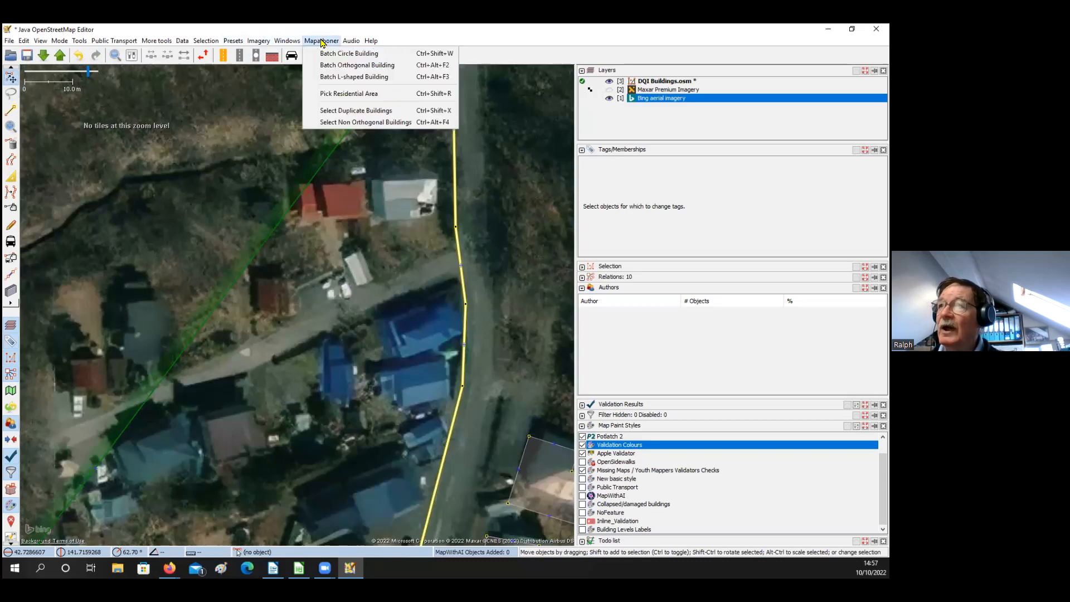
click(337, 65)
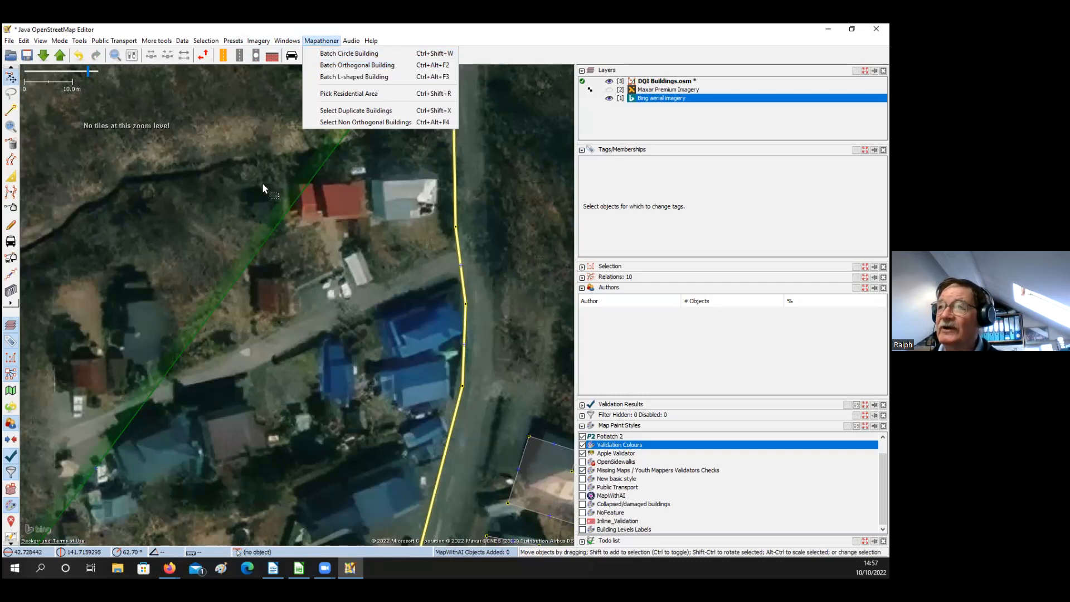
drag(183, 165, 130, 135)
Hide the Bing aerial imagery layer to get a plain background beside the forest boundary
drag(265, 232, 262, 265)
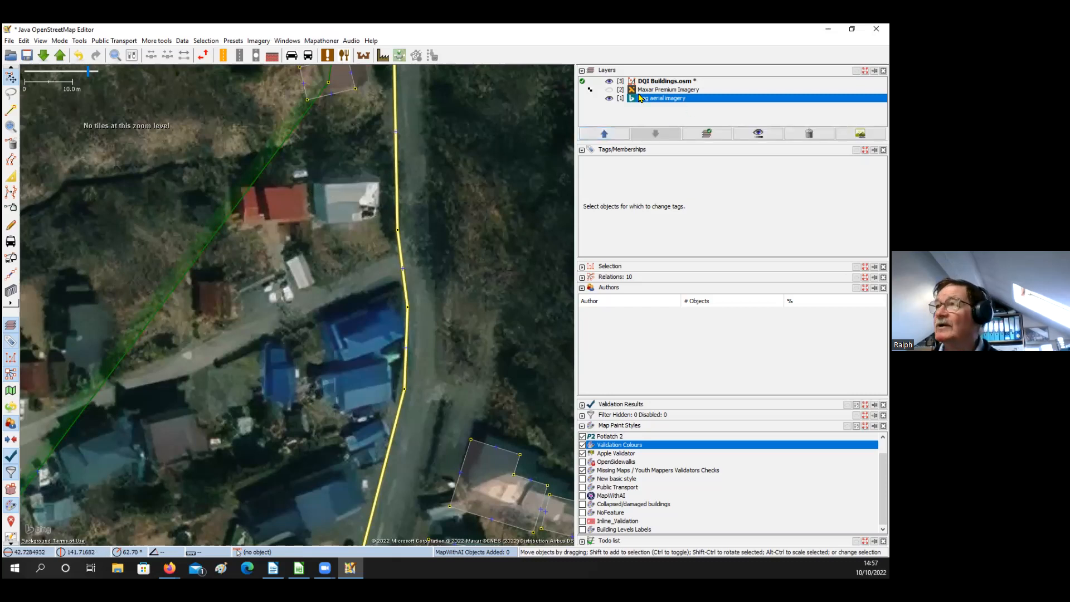
click(608, 98)
drag(169, 201, 263, 229)
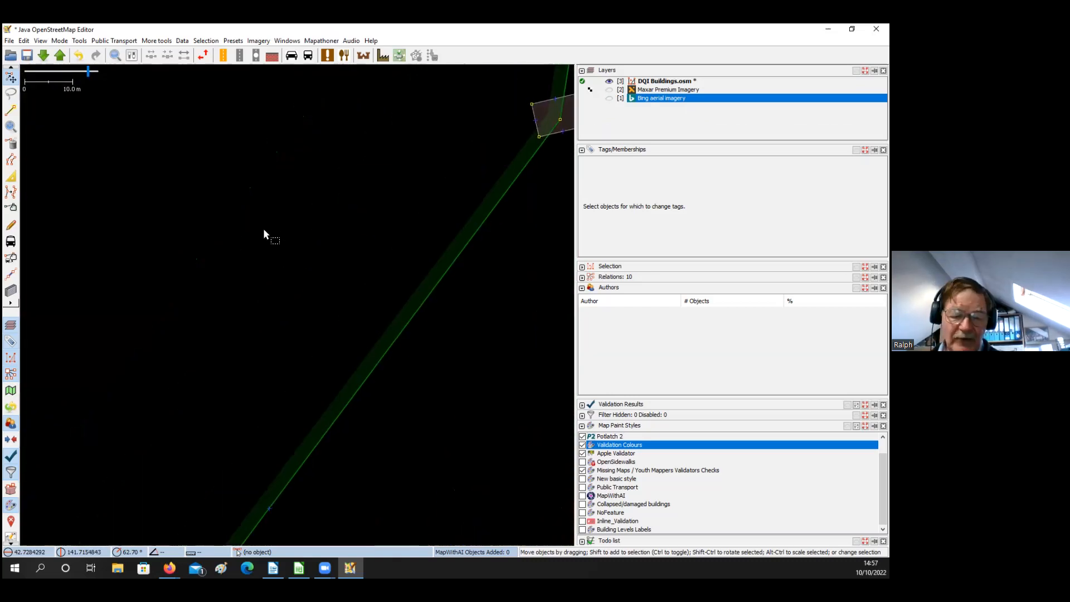
Draw a nine-node way about 153 m long giving three corners each for three buildings, and convert it with Batch Orthogonal Building
key(a)
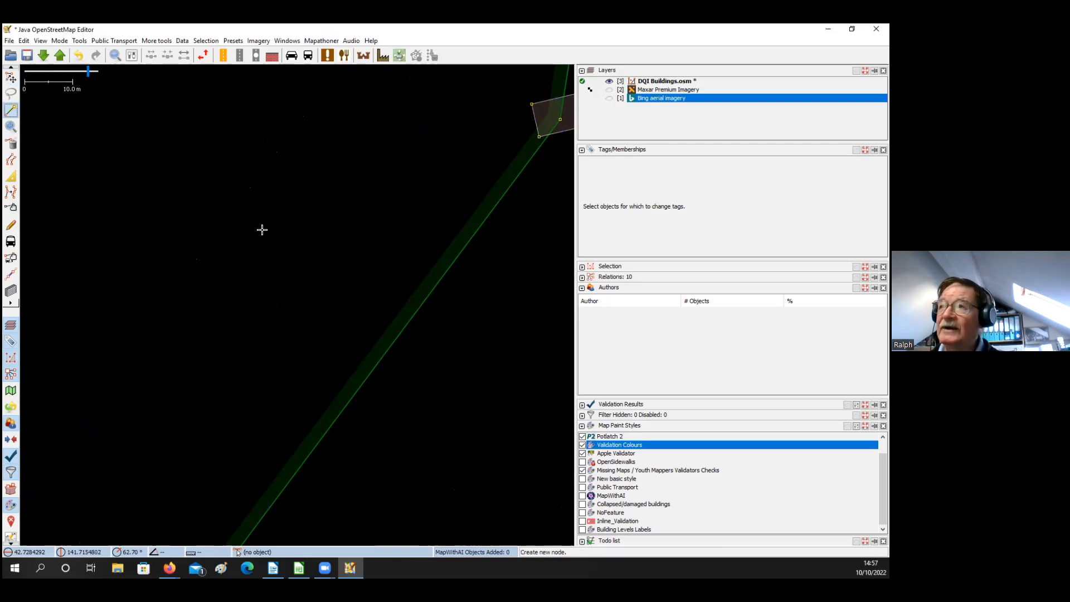
click(188, 304)
click(153, 268)
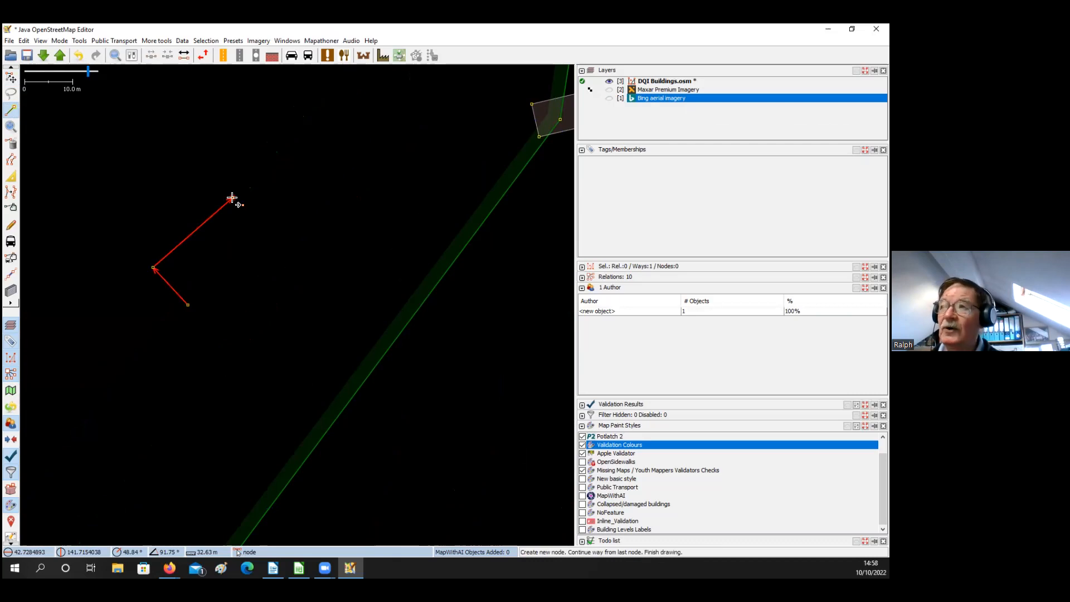
click(231, 198)
click(370, 171)
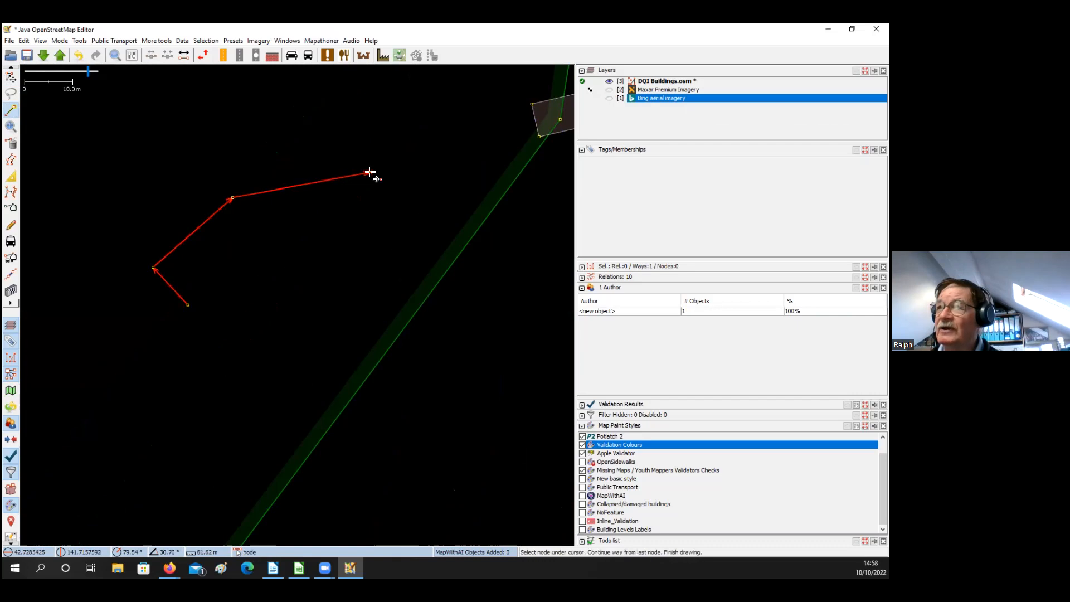
click(410, 104)
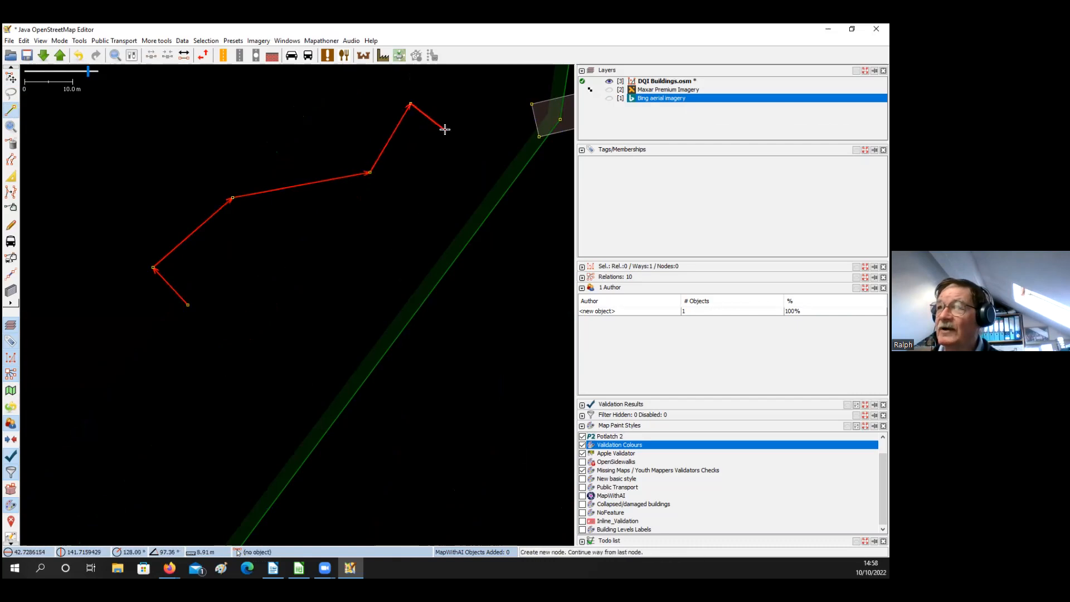
click(446, 129)
click(460, 305)
click(541, 308)
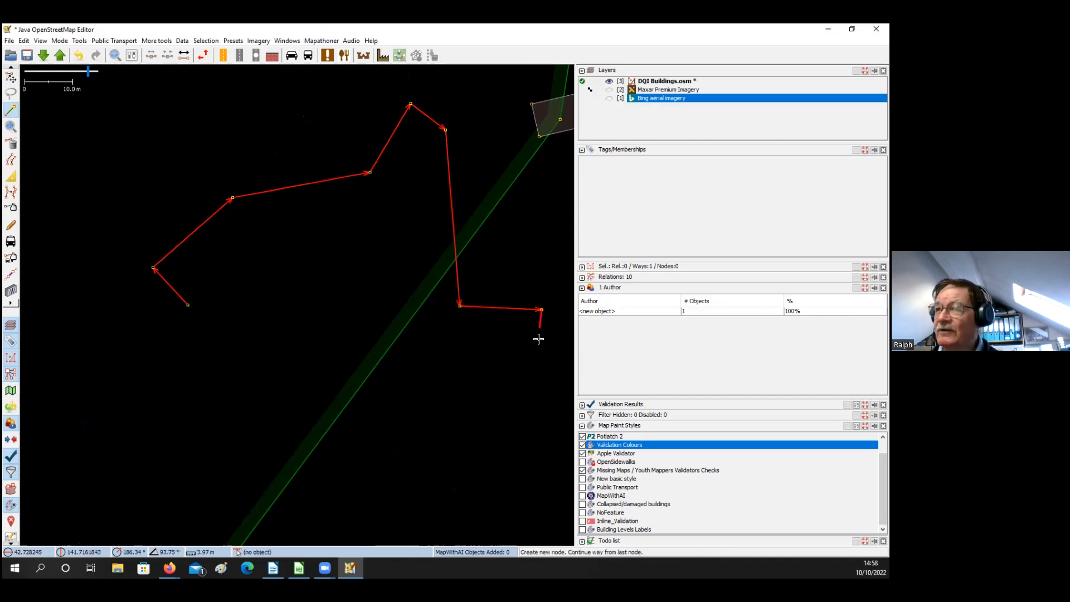
double_click(540, 368)
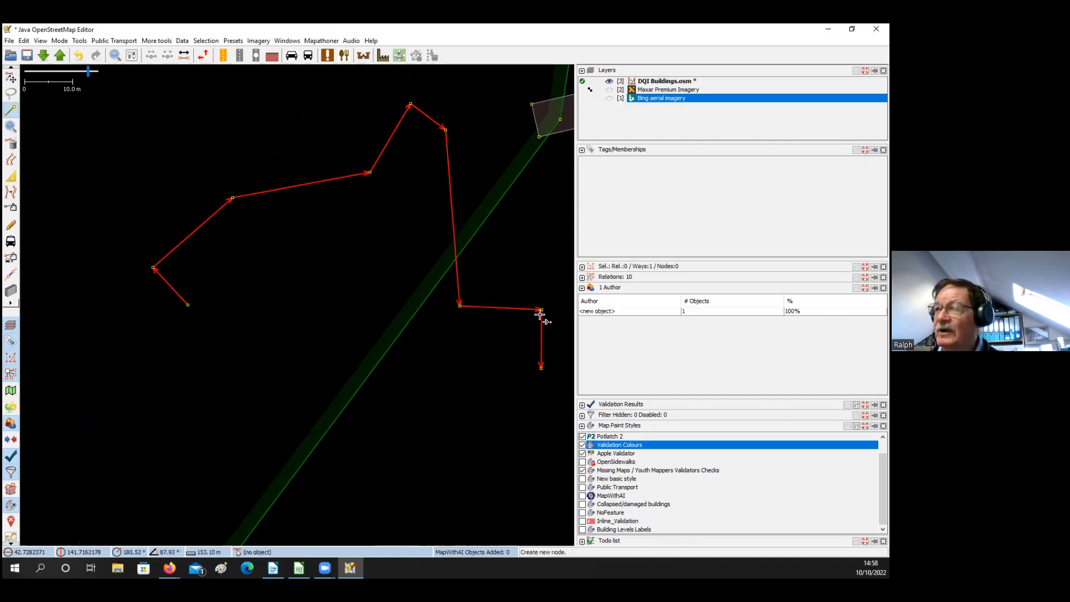
click(322, 42)
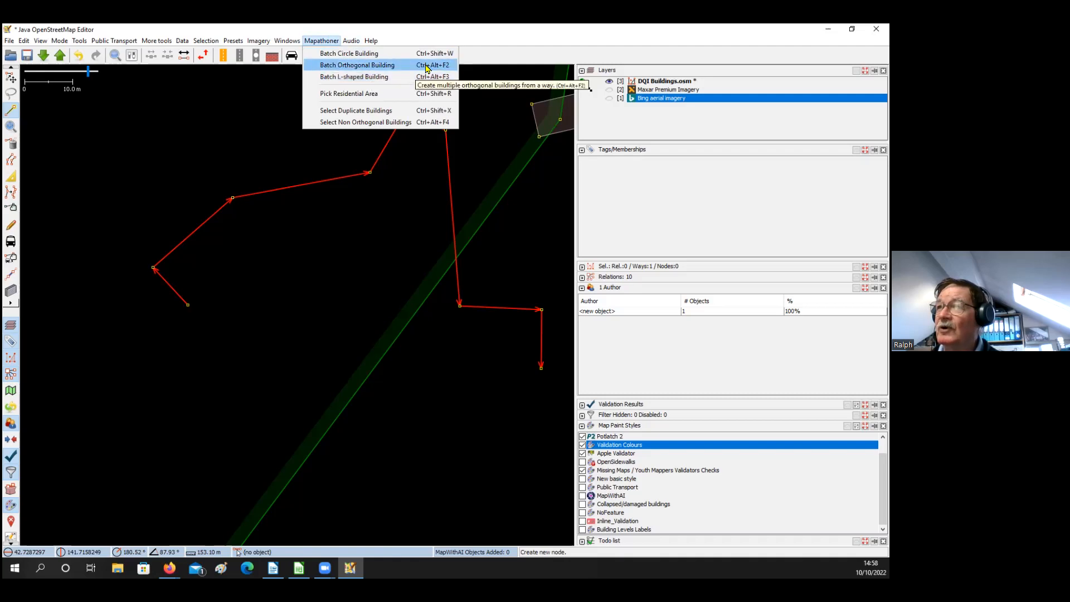
click(371, 66)
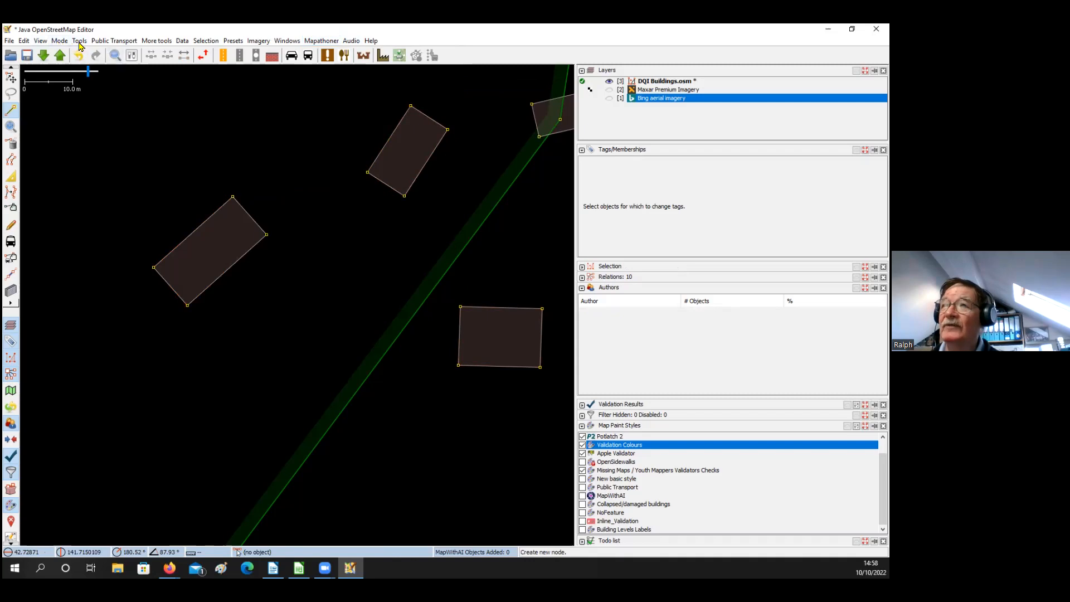
Undo the batch conversion and the drawn way of the three practice buildings beside the forest boundary
click(79, 55)
click(78, 55)
click(79, 55)
click(79, 55)
click(79, 55)
click(79, 55)
click(79, 55)
click(79, 55)
click(78, 55)
click(79, 55)
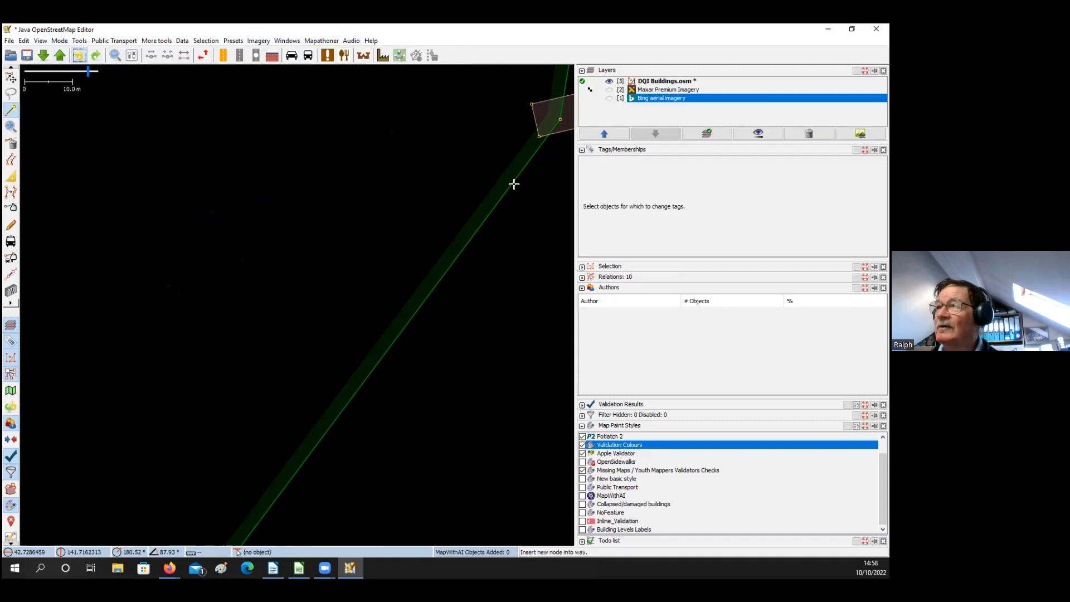
Show the Bing aerial imagery layer again as background for the untraced roofs near the yellow road
key(alt+1)
drag(208, 238, 197, 231)
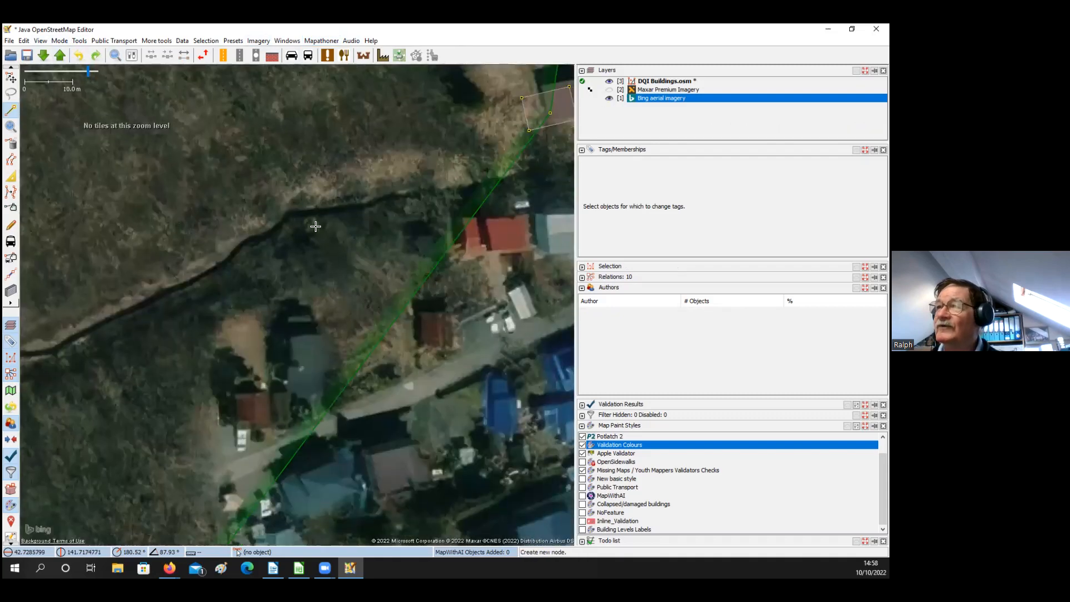
drag(315, 226, 289, 193)
drag(423, 216, 349, 207)
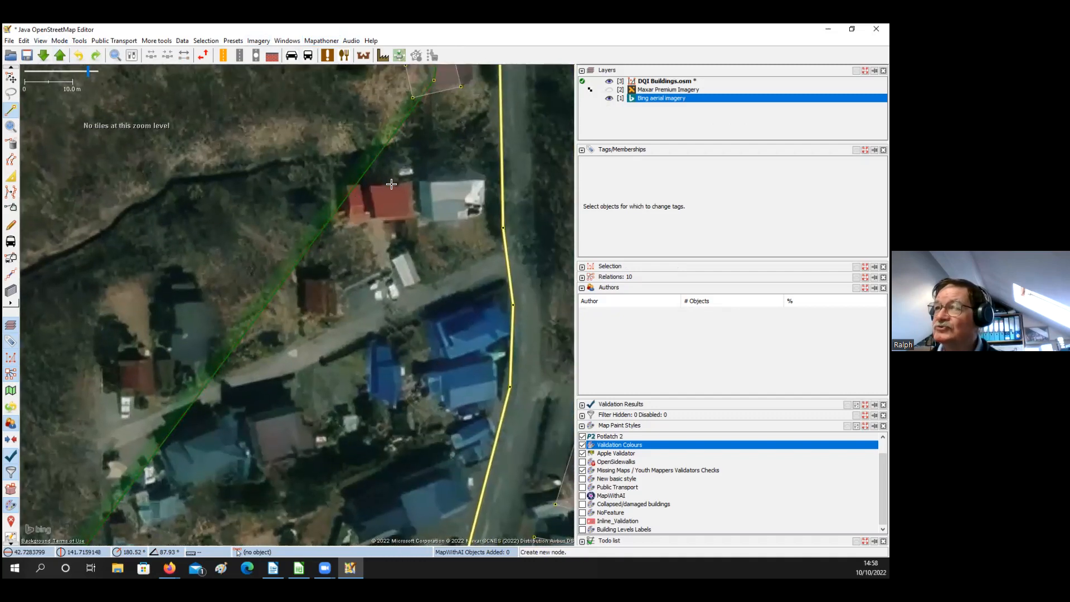
Draw a twelve-node way about 111 m long with three corners each on the red, grey, small white and brown roofs
click(412, 182)
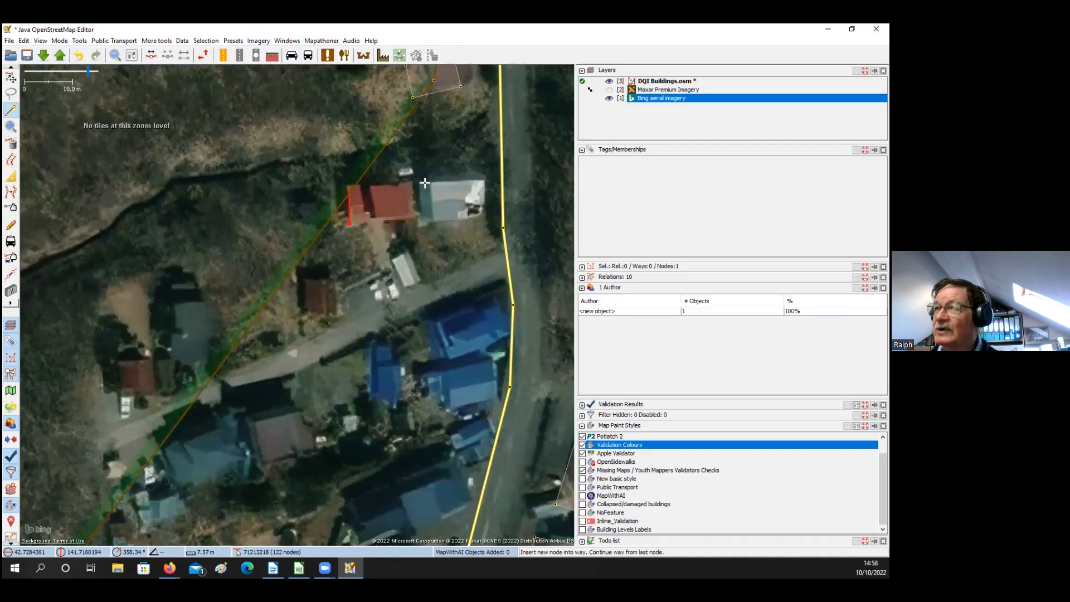
click(348, 186)
click(411, 182)
click(432, 222)
click(432, 182)
click(485, 180)
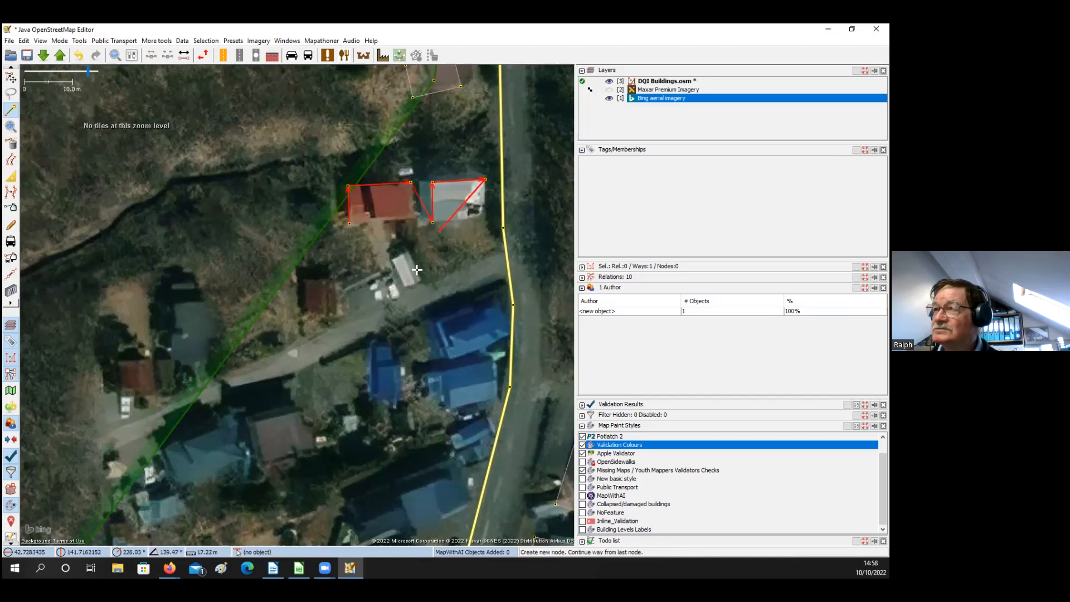
click(409, 251)
click(421, 283)
click(407, 288)
click(338, 316)
click(308, 318)
click(304, 280)
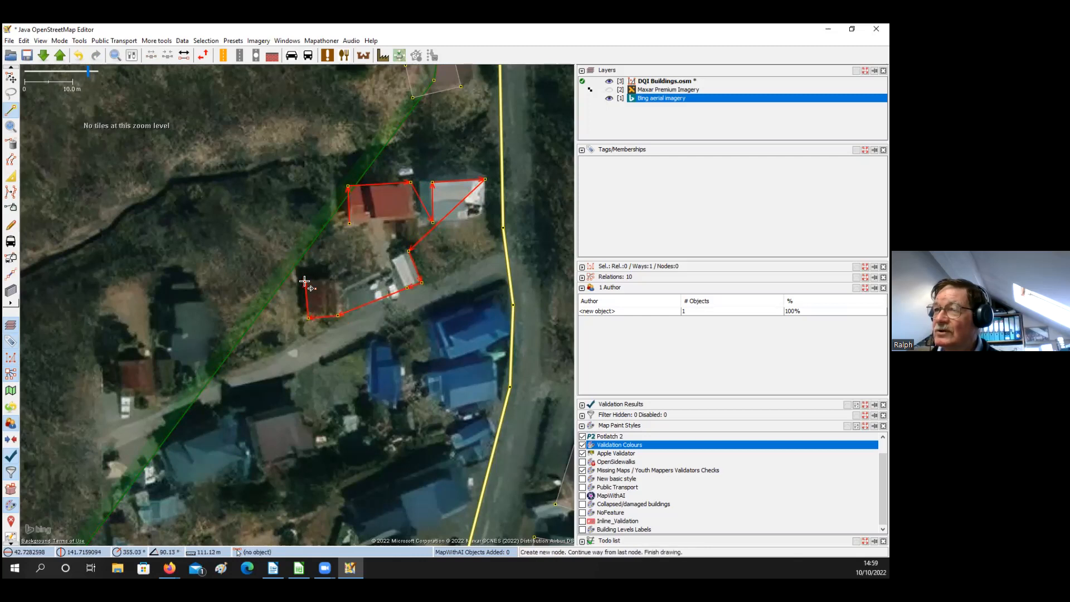
key(Escape)
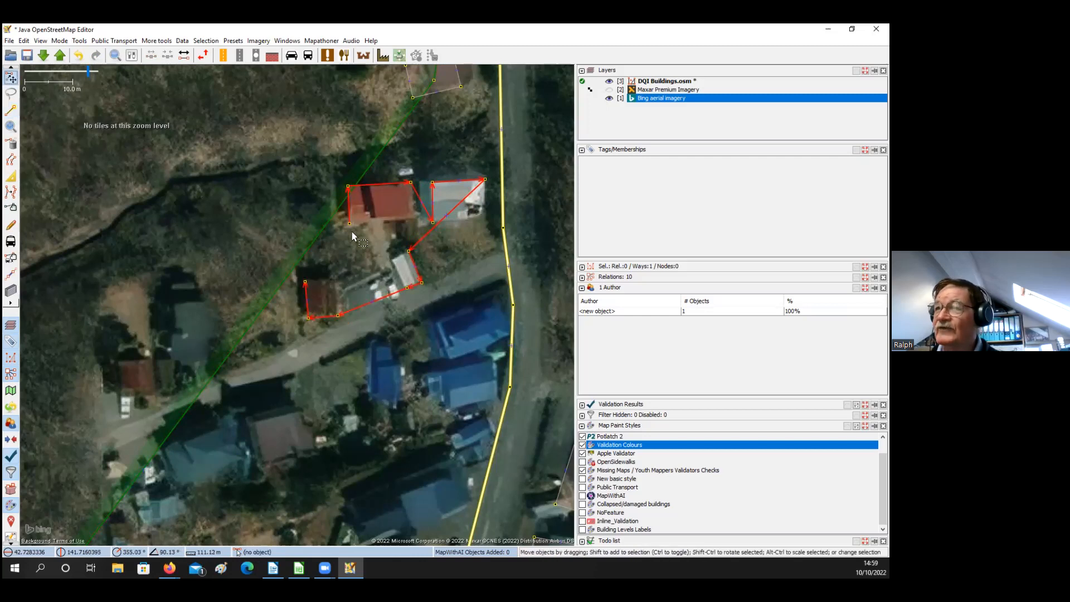
Convert the way into four buildings with Batch Orthogonal Building, and check the outlines against the roofs
click(313, 44)
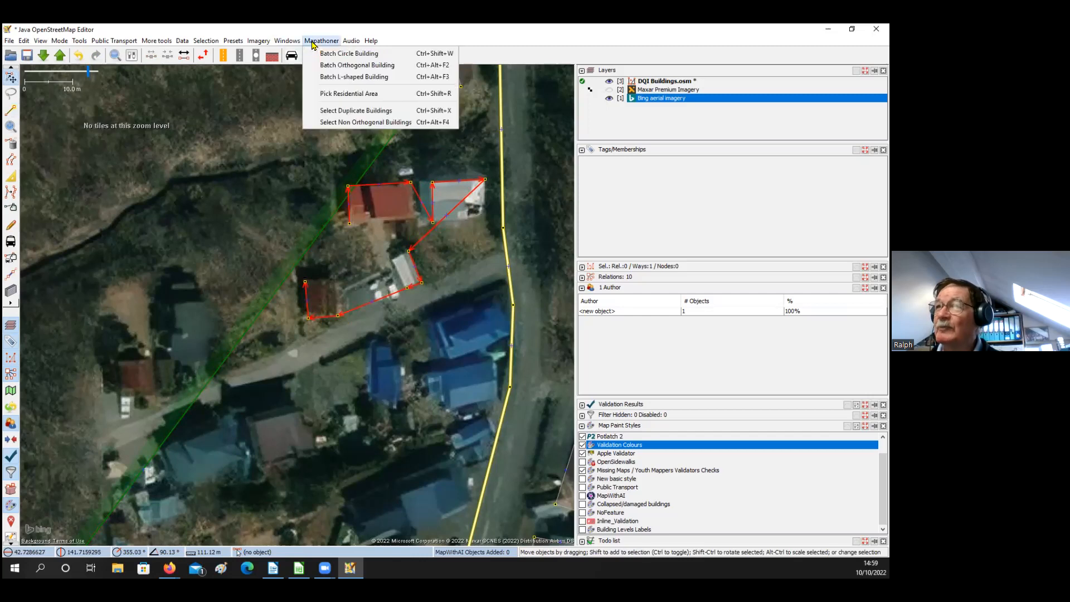
click(334, 66)
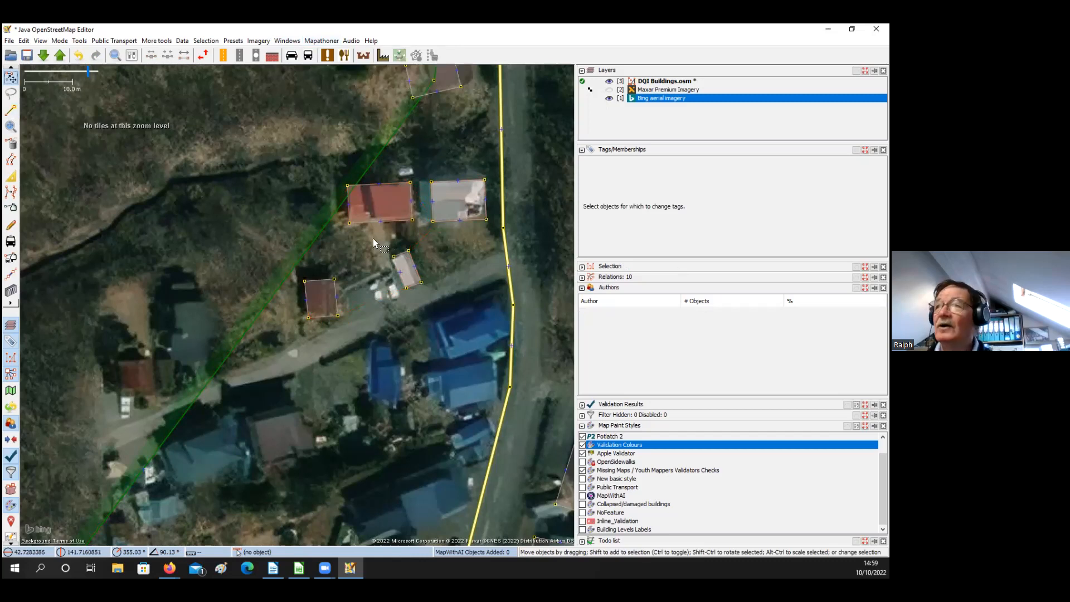
scroll(366, 259, up, 2)
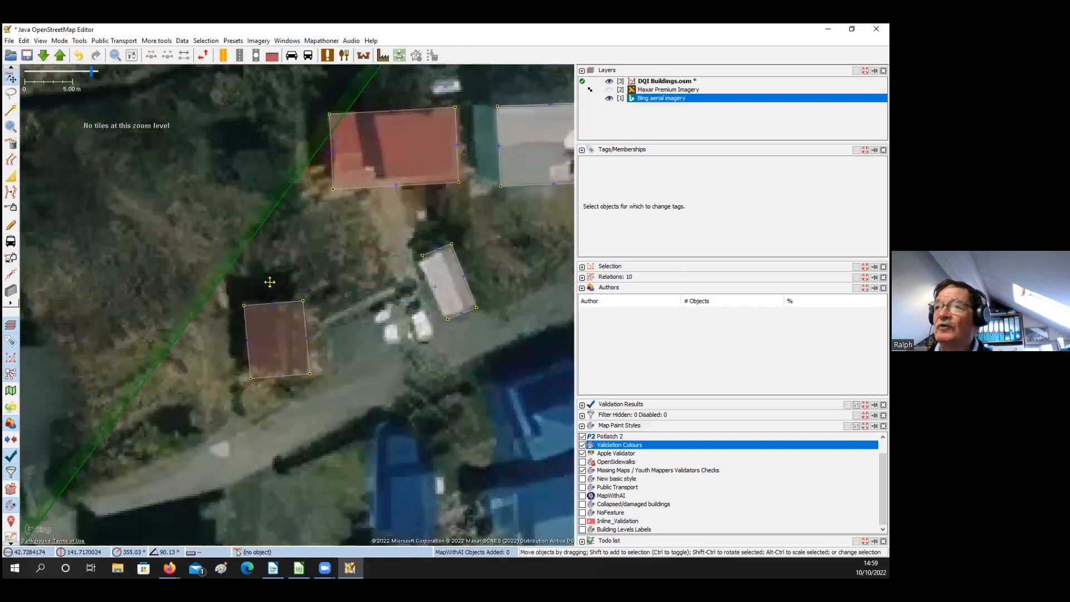
drag(256, 277, 165, 303)
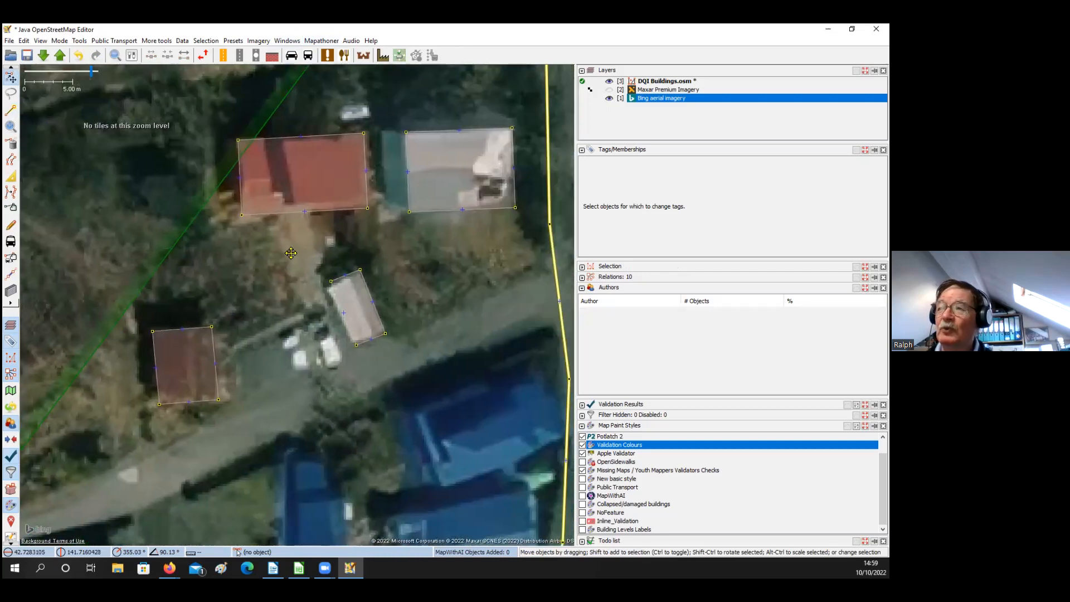
scroll(274, 251, down, 2)
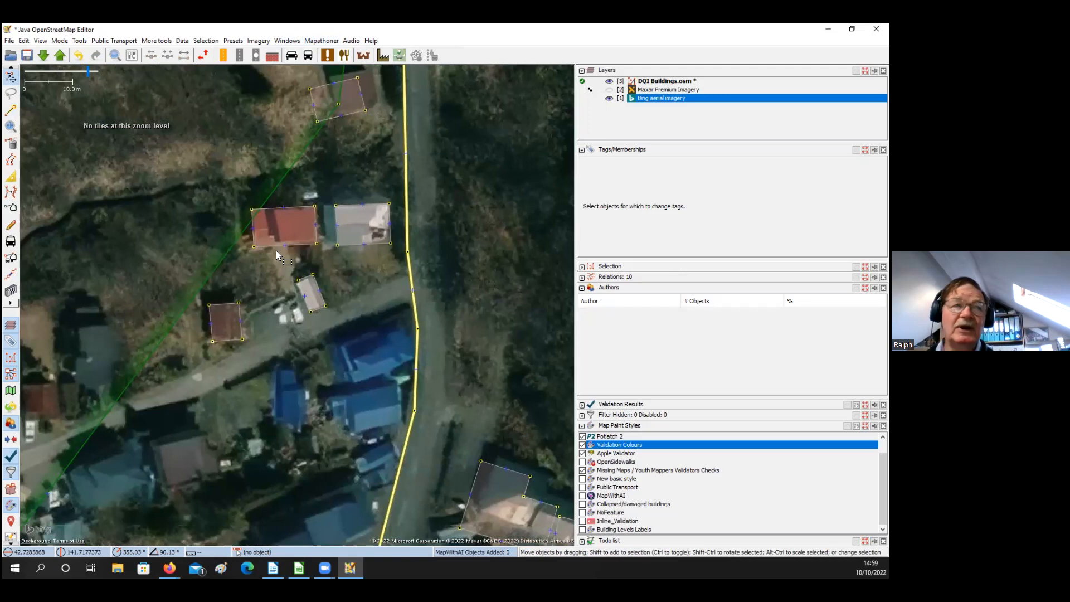
Hide the Bing aerial imagery layer over the empty area beyond the forest boundary, and switch to drawing mode
drag(276, 251, 424, 270)
mouse_move(276, 250)
mouse_down()
mouse_move(341, 250)
mouse_move(346, 270)
mouse_up()
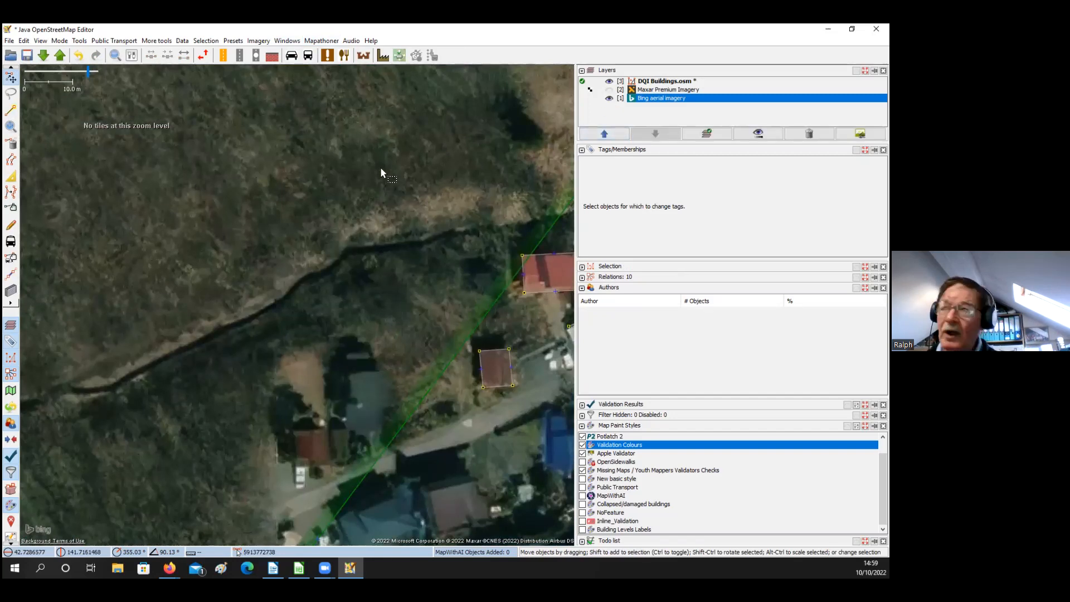
key(alt+1)
key(a)
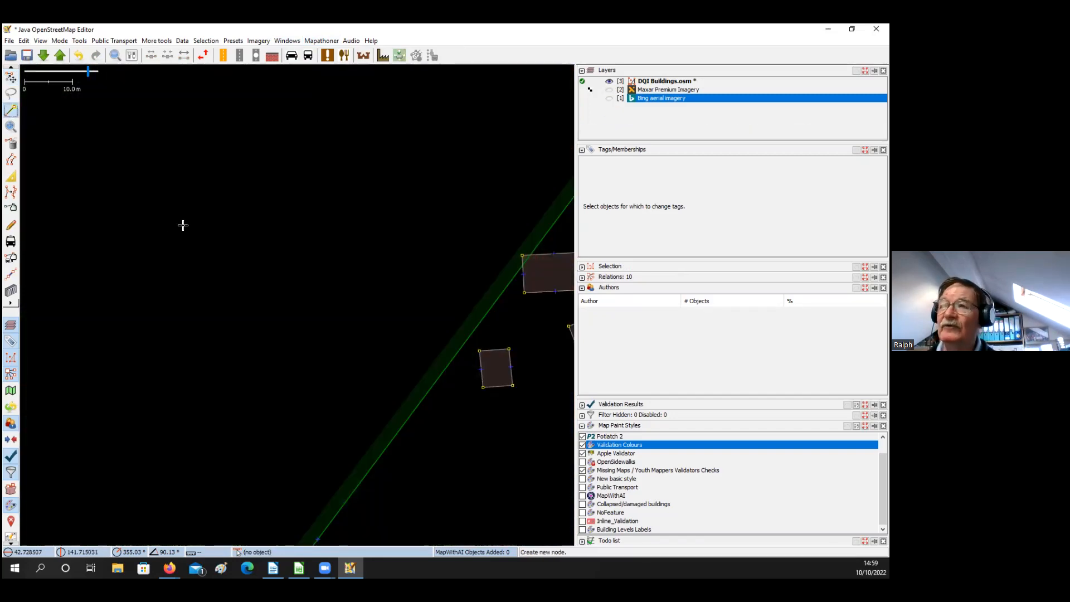
Draw a twelve-node way about 134 m long giving two diameter points each for six circles, and convert it with Batch Circle Building
click(92, 240)
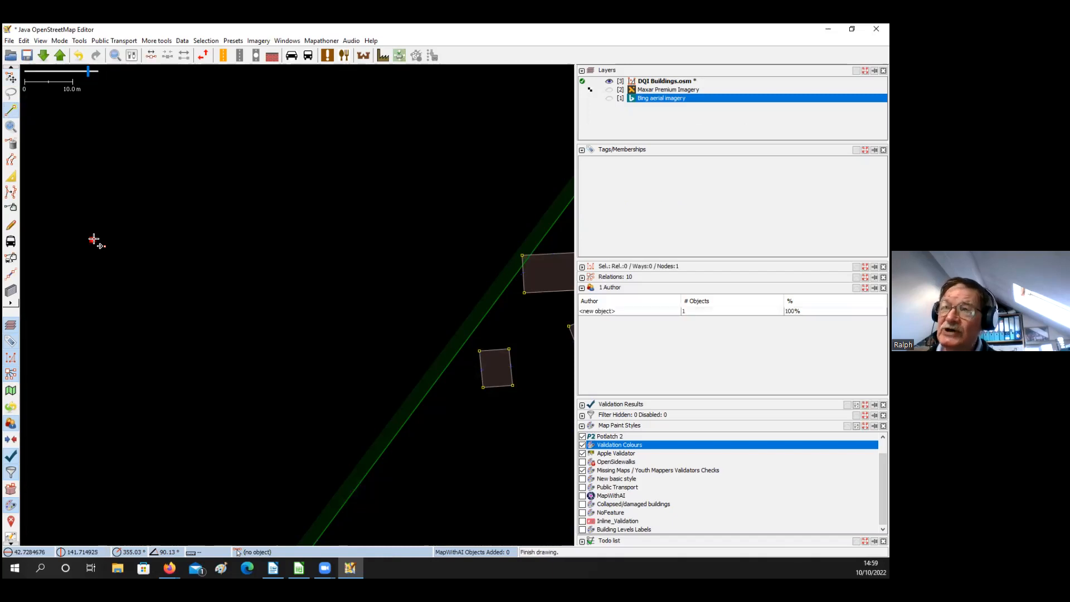
click(134, 207)
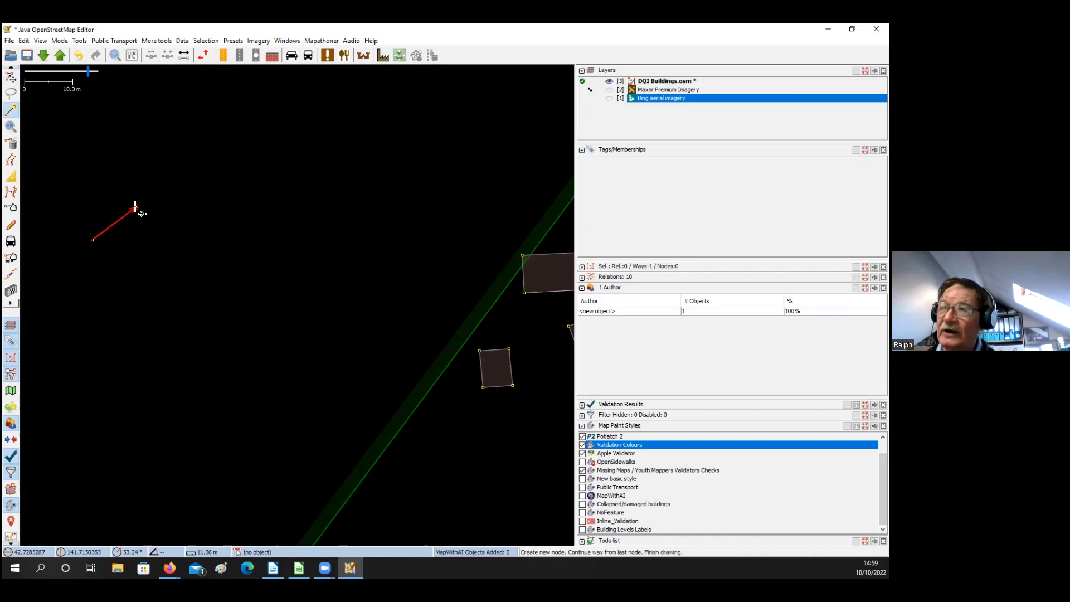
click(207, 233)
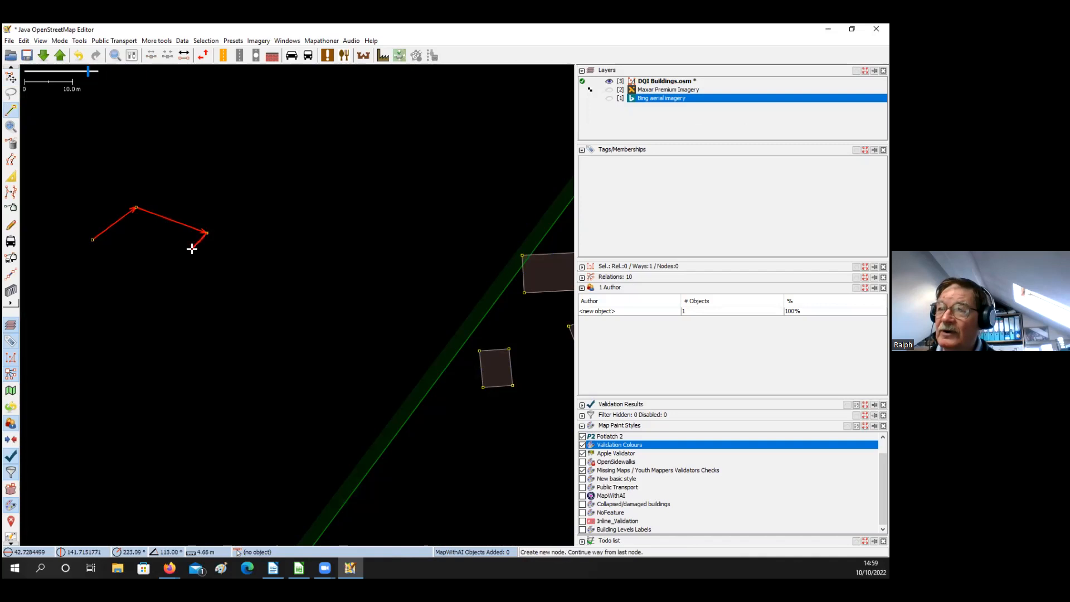
click(191, 249)
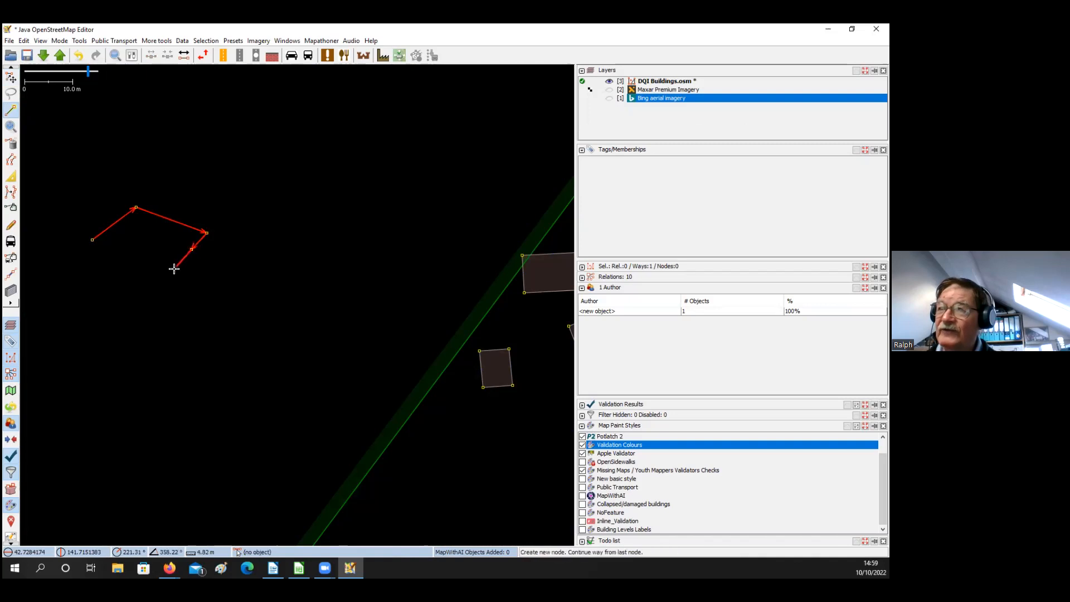
click(168, 322)
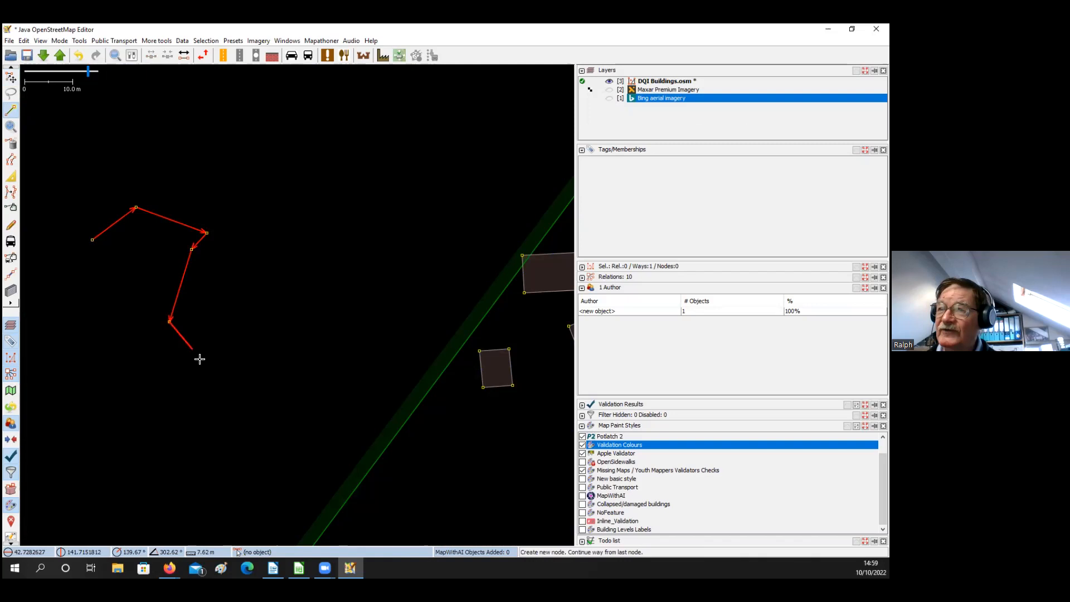
click(216, 382)
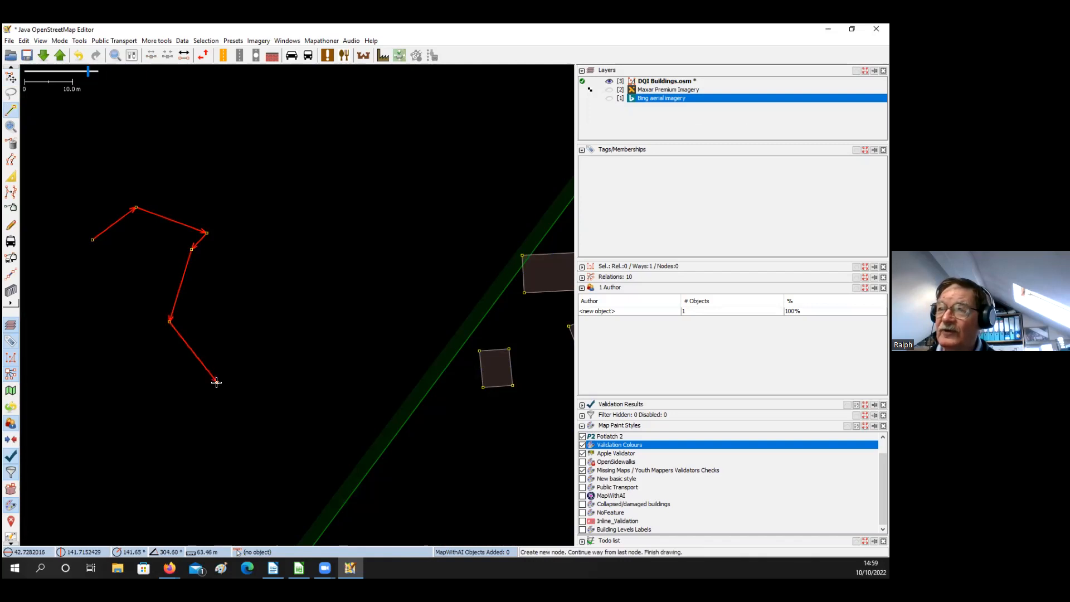
click(282, 321)
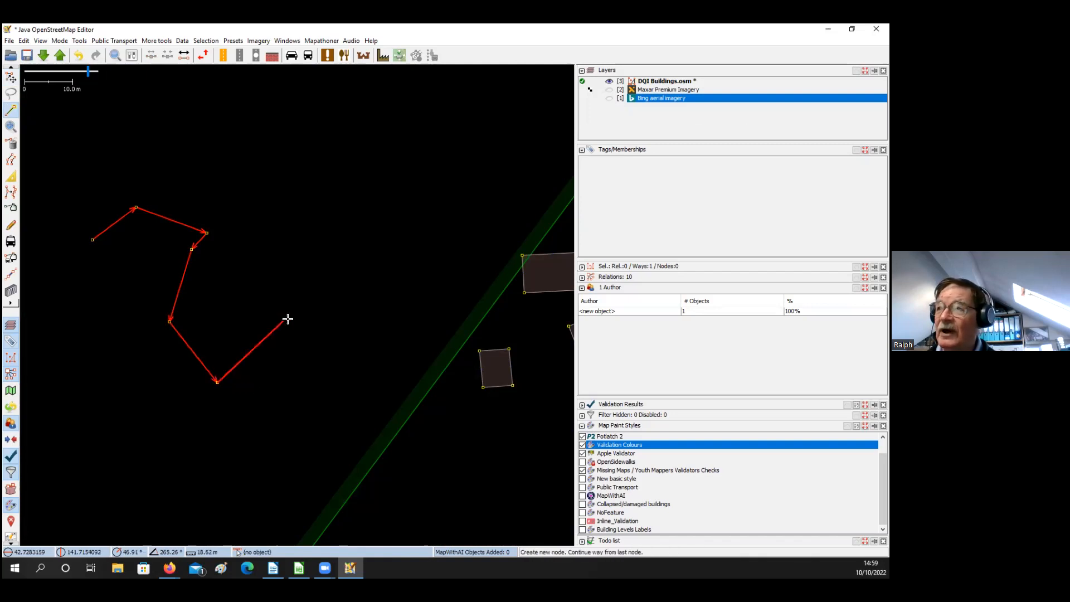
click(303, 312)
click(282, 256)
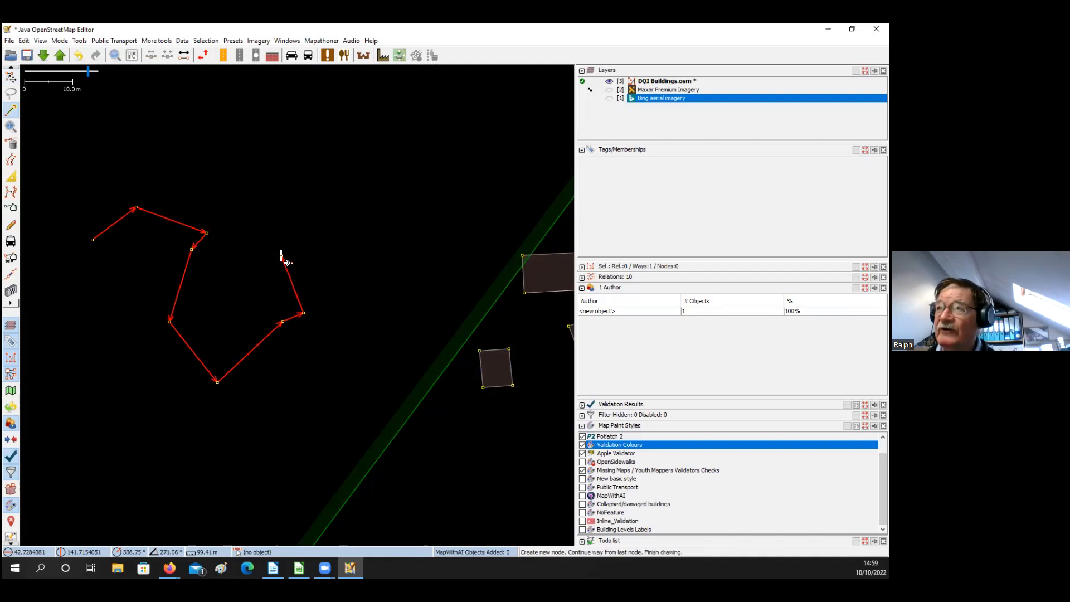
click(316, 213)
click(265, 189)
click(290, 140)
click(291, 140)
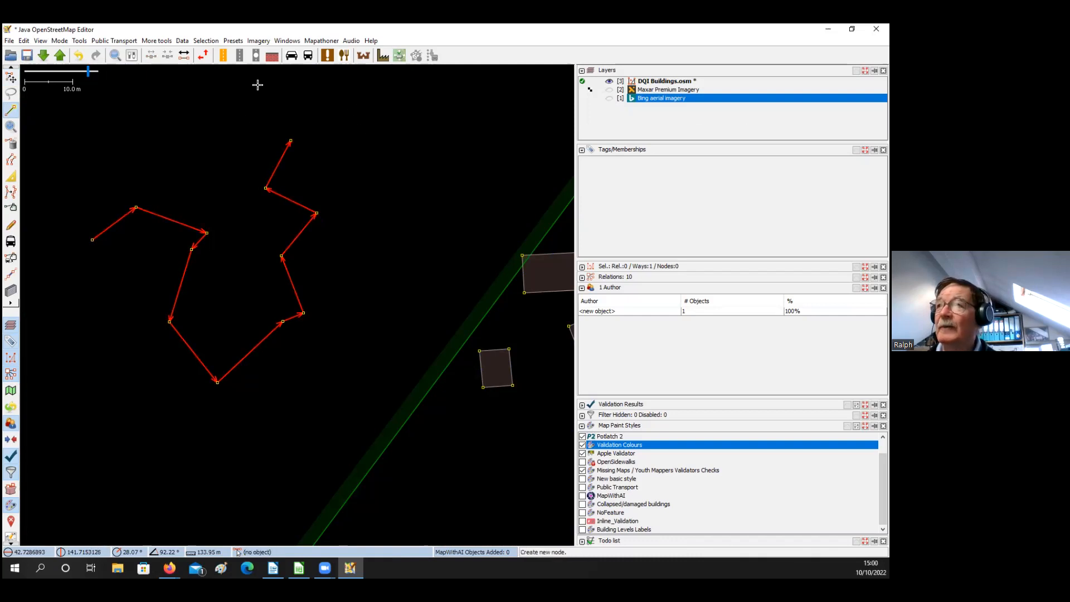
click(322, 43)
click(335, 54)
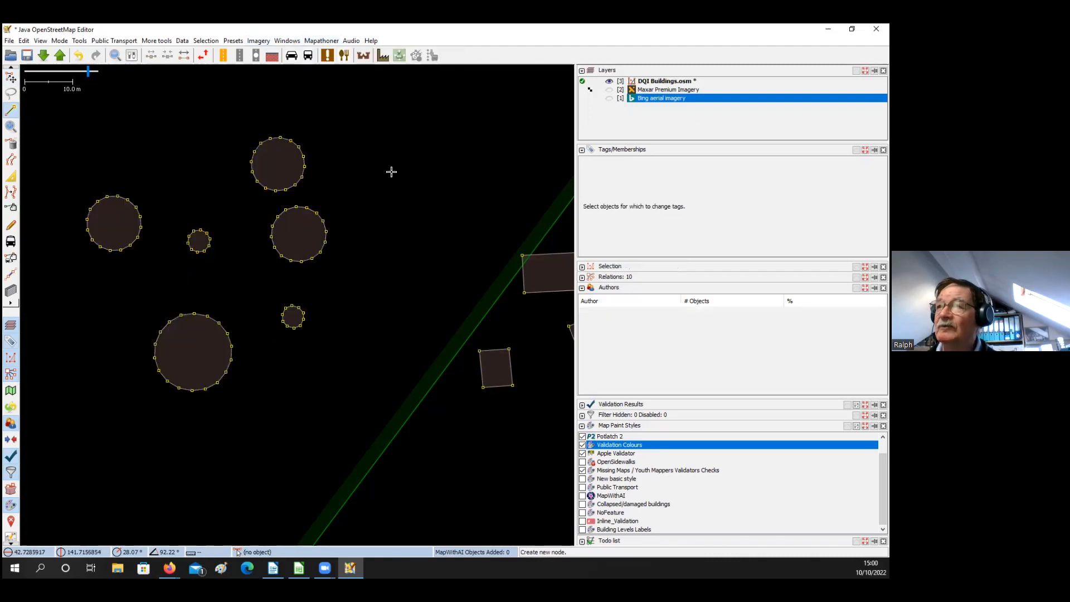
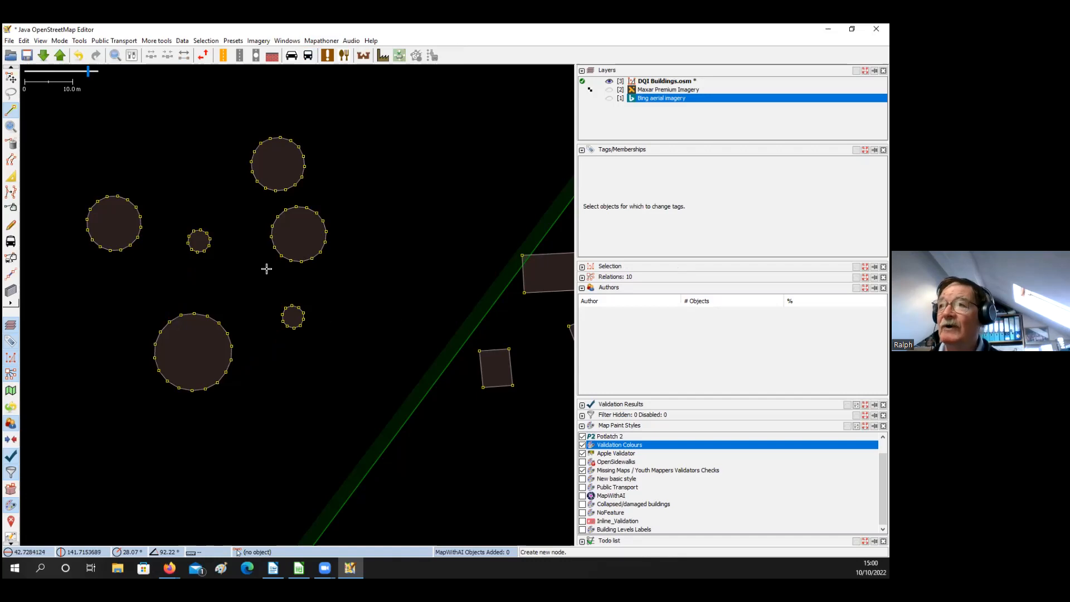
key(s)
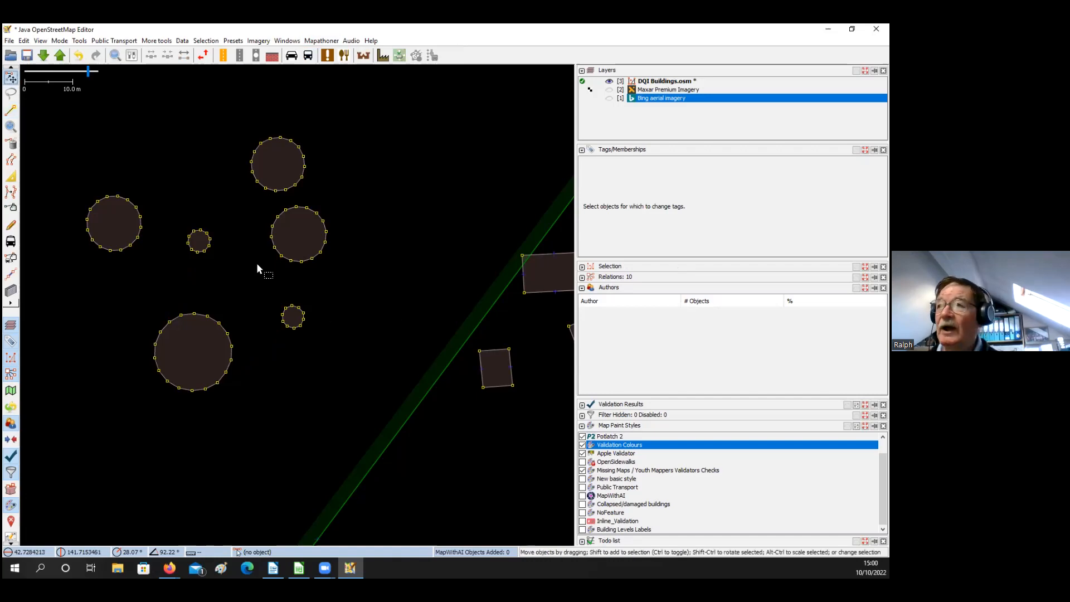
drag(249, 270, 261, 240)
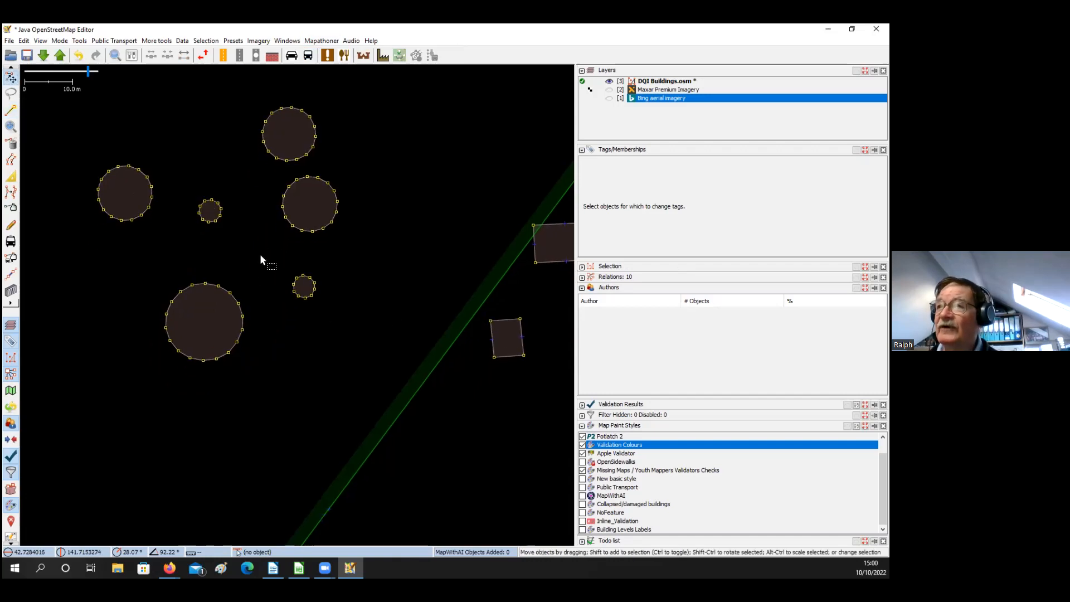
click(244, 314)
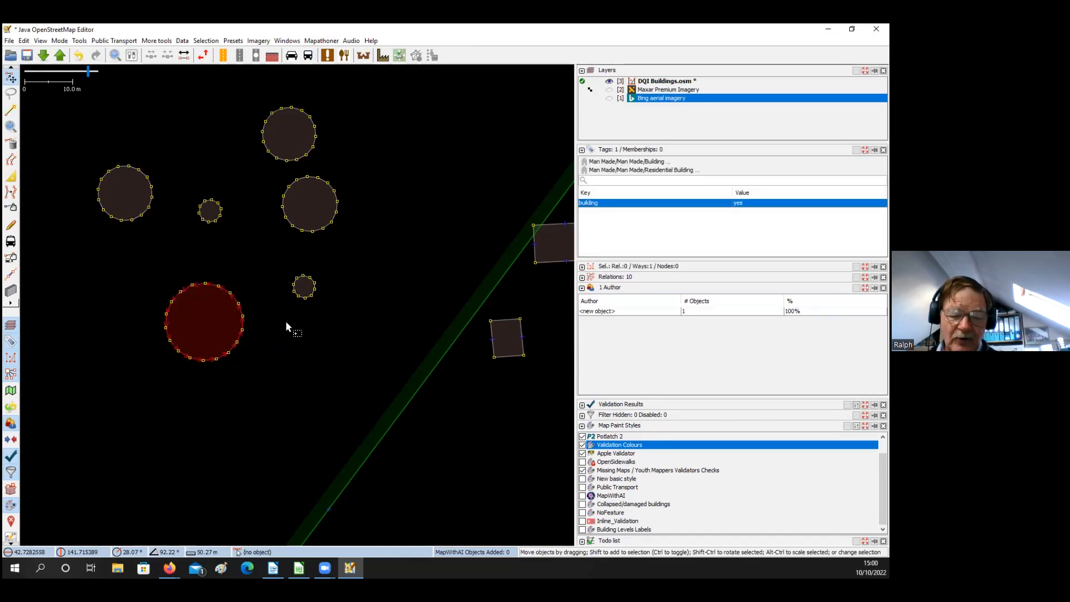
key(shift+c)
click(282, 351)
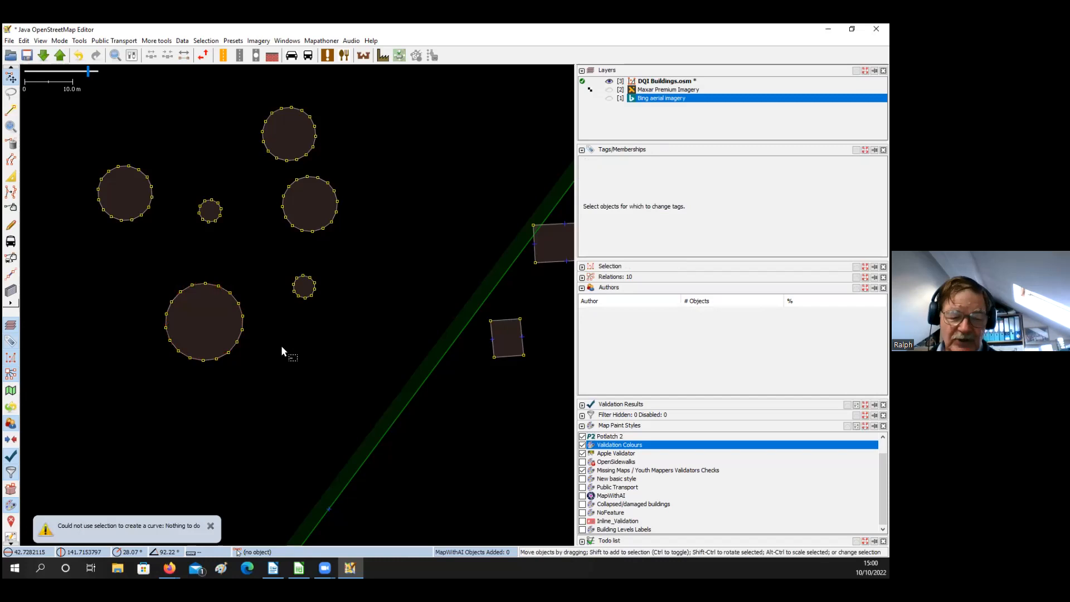
click(291, 357)
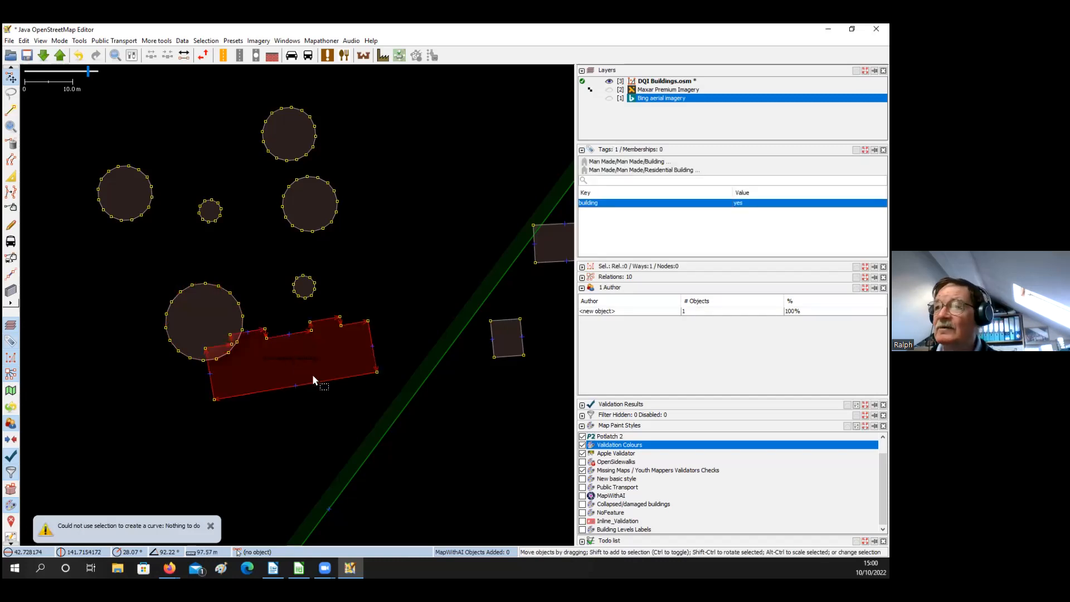
key(Delete)
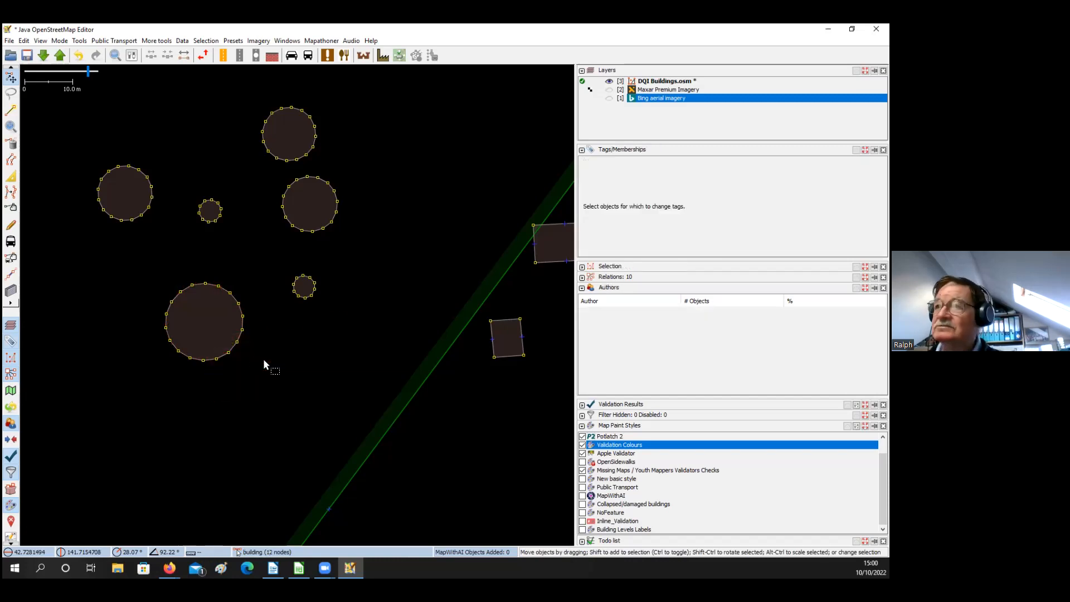
Copy the largest circular building, and paste three copies of it between the other circles and the forest boundary
click(243, 341)
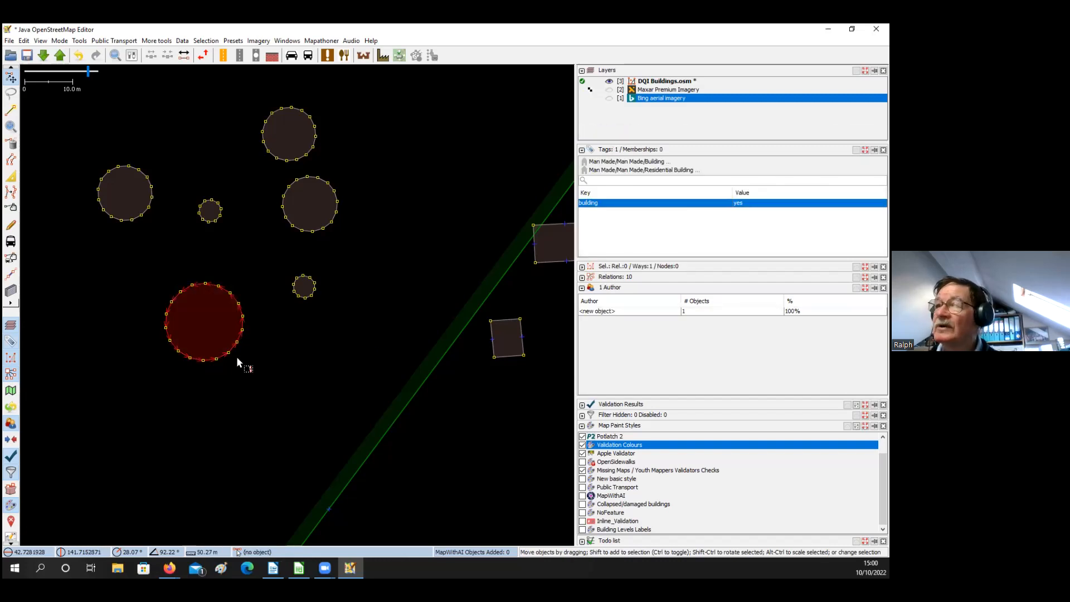
click(268, 365)
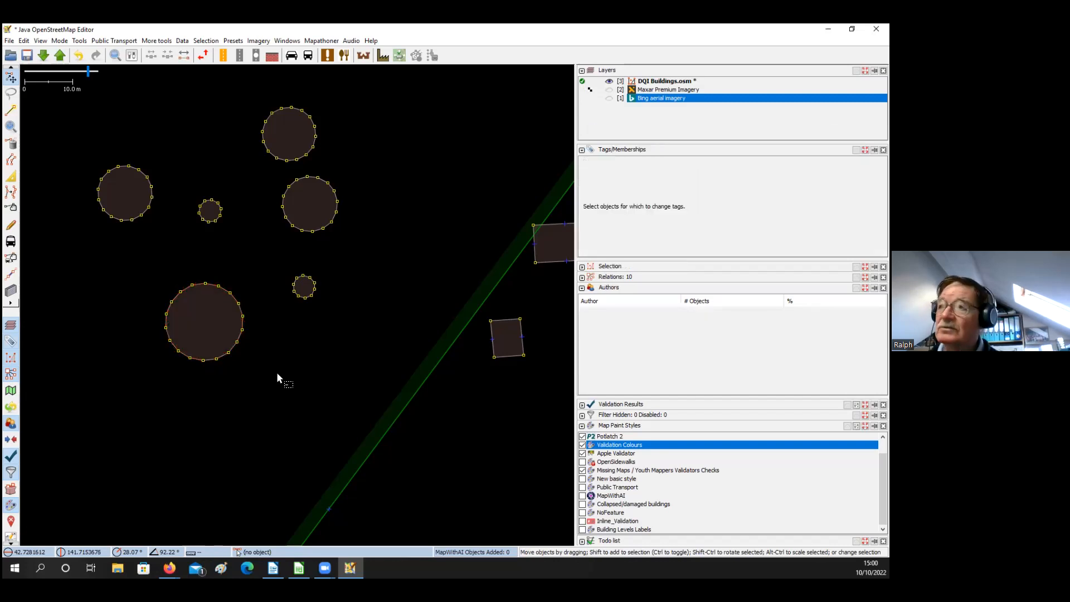
key(ctrl+v)
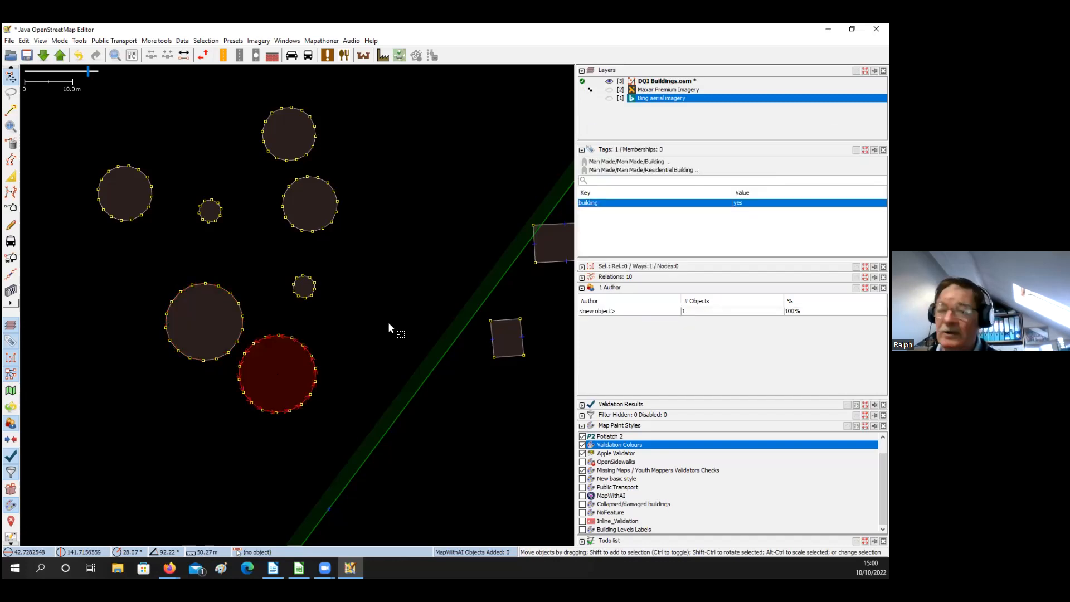
key(ctrl+v)
click(409, 218)
key(ctrl+v)
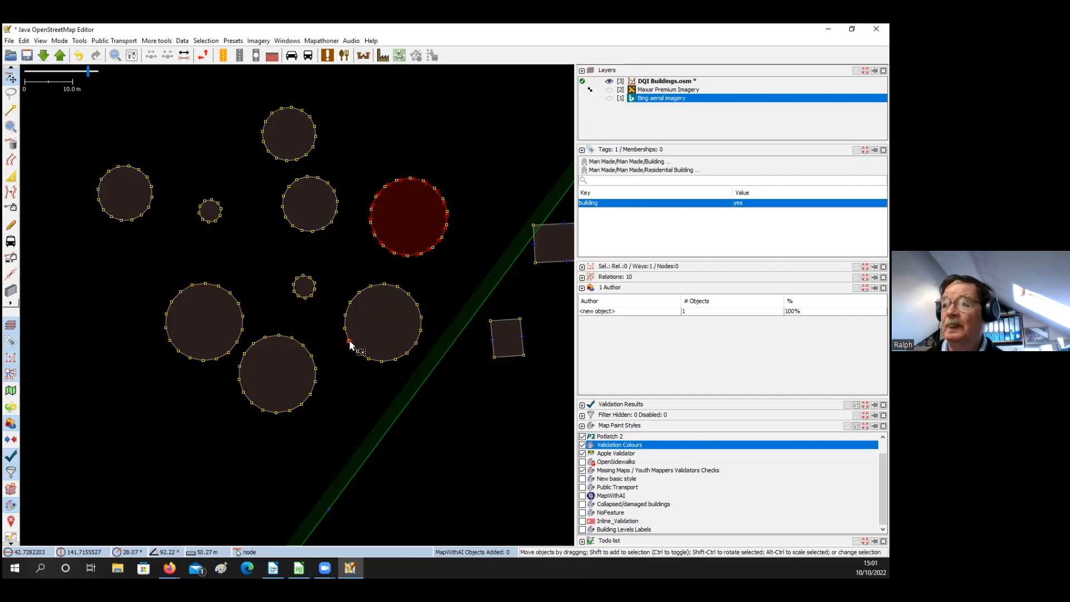
Select the duplicate buildings across the whole settlement with Mapathoner's Select Duplicate Buildings
click(316, 42)
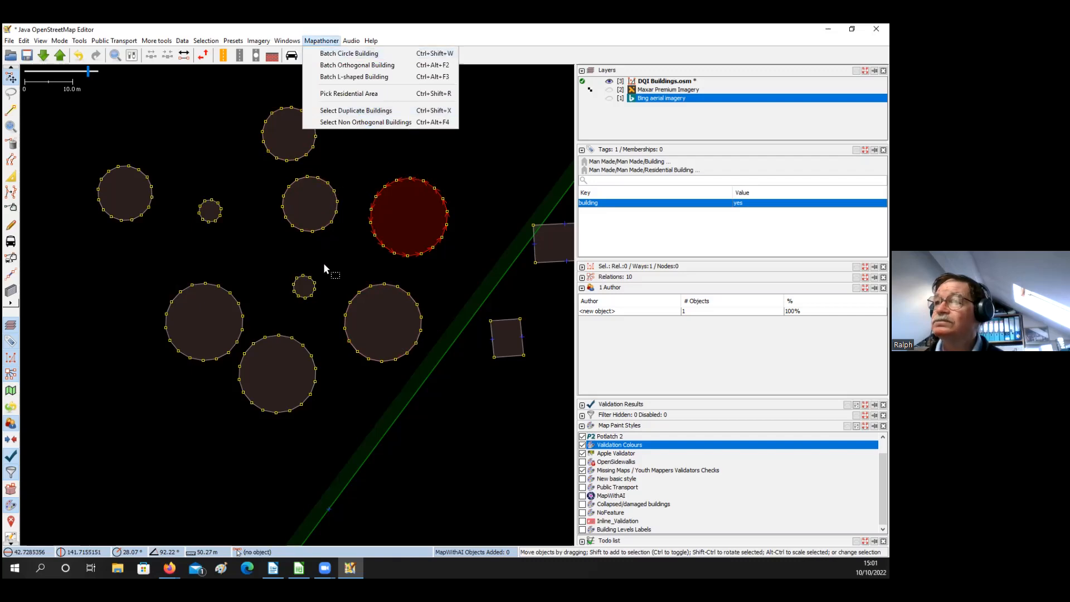
scroll(335, 169, down, 3)
scroll(290, 231, down, 2)
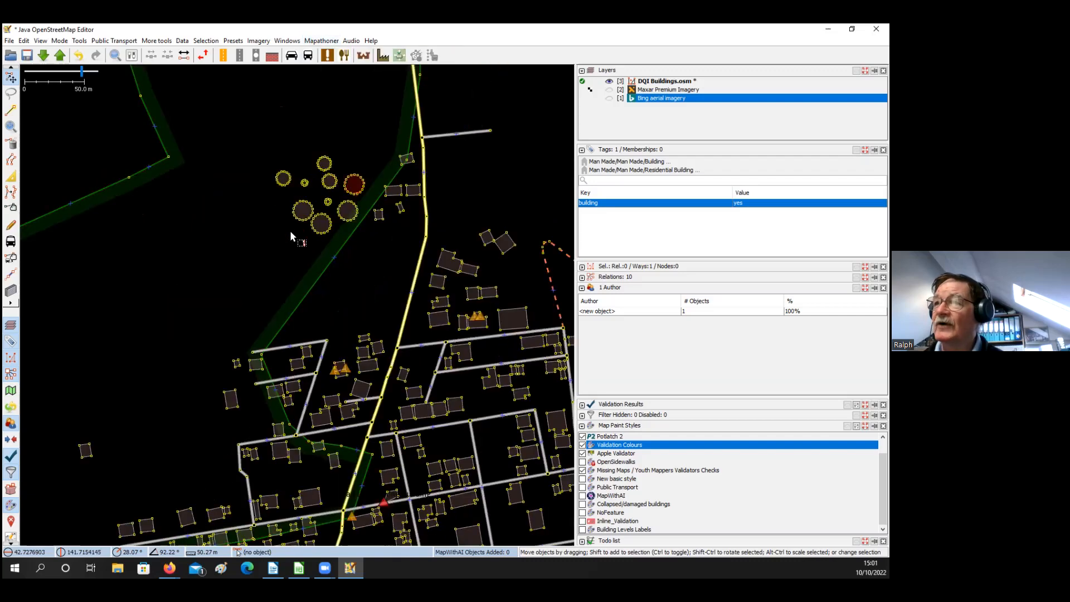
drag(282, 252, 248, 195)
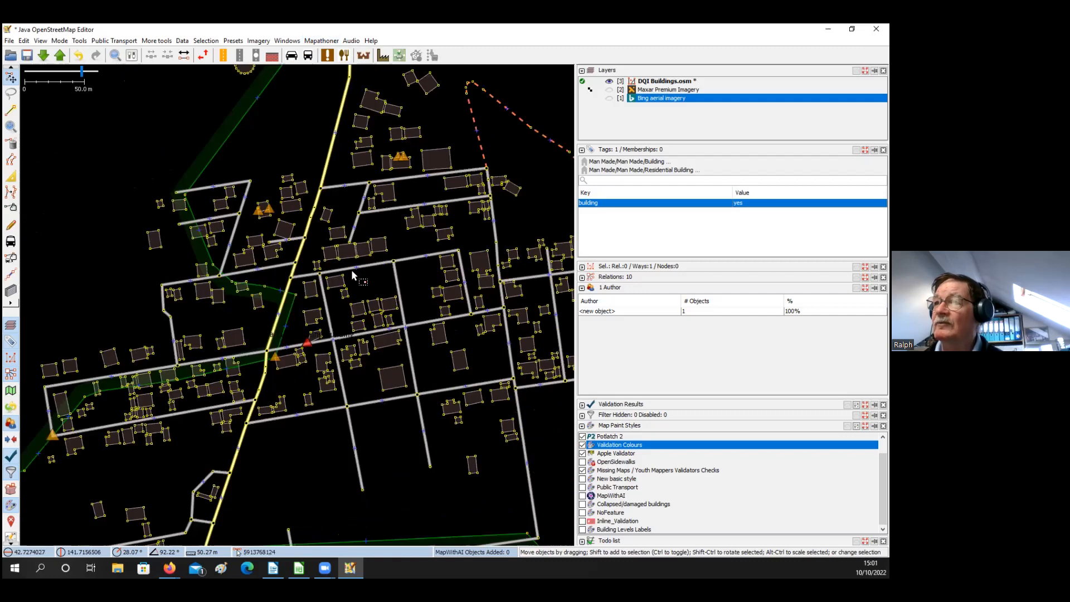
scroll(251, 281, down, 3)
key(alt+m)
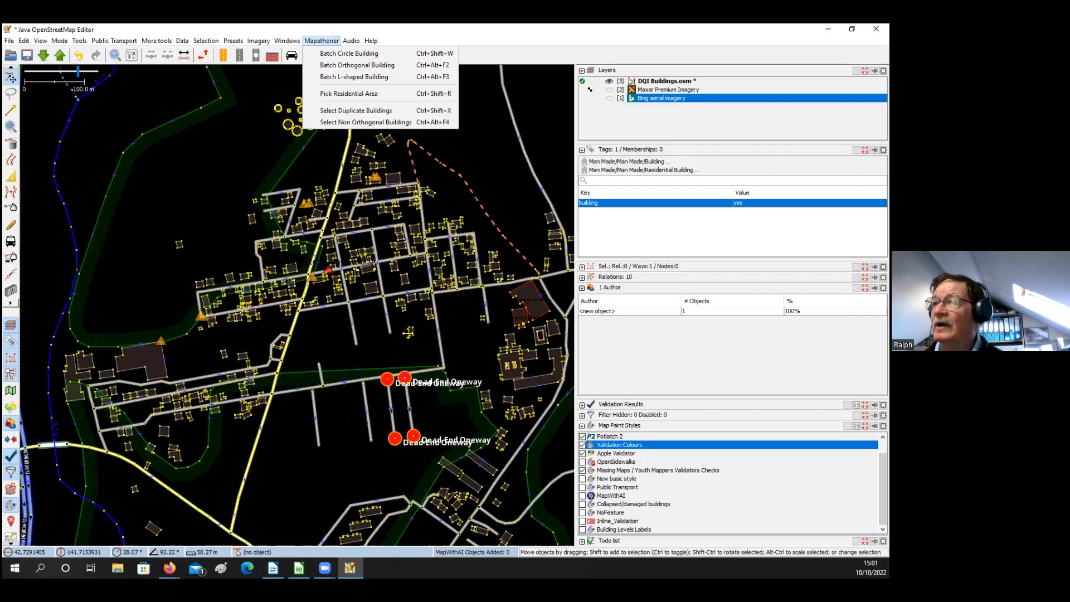
key(ctrl+shift+x)
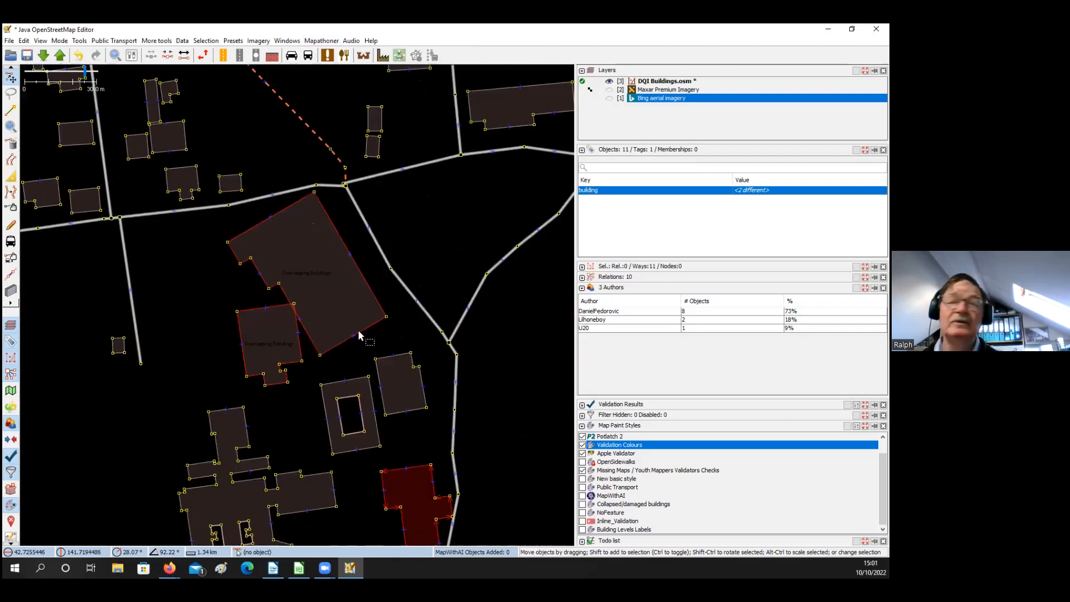
Examine the selected large buildings southeast of the road junction for overlaps, and clear the selection
drag(332, 338, 281, 101)
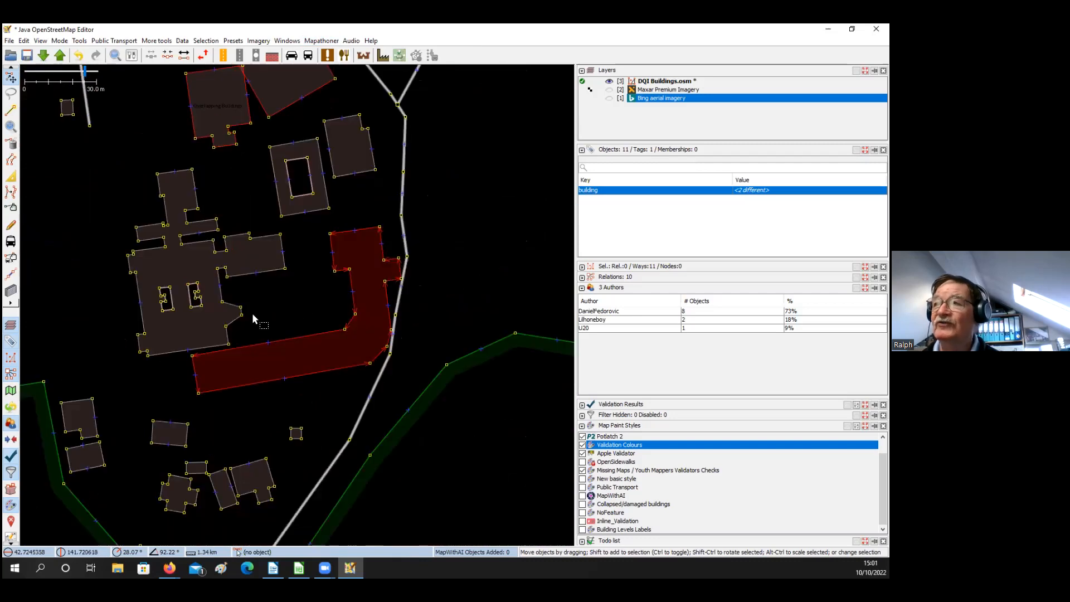
scroll(252, 319, up, 3)
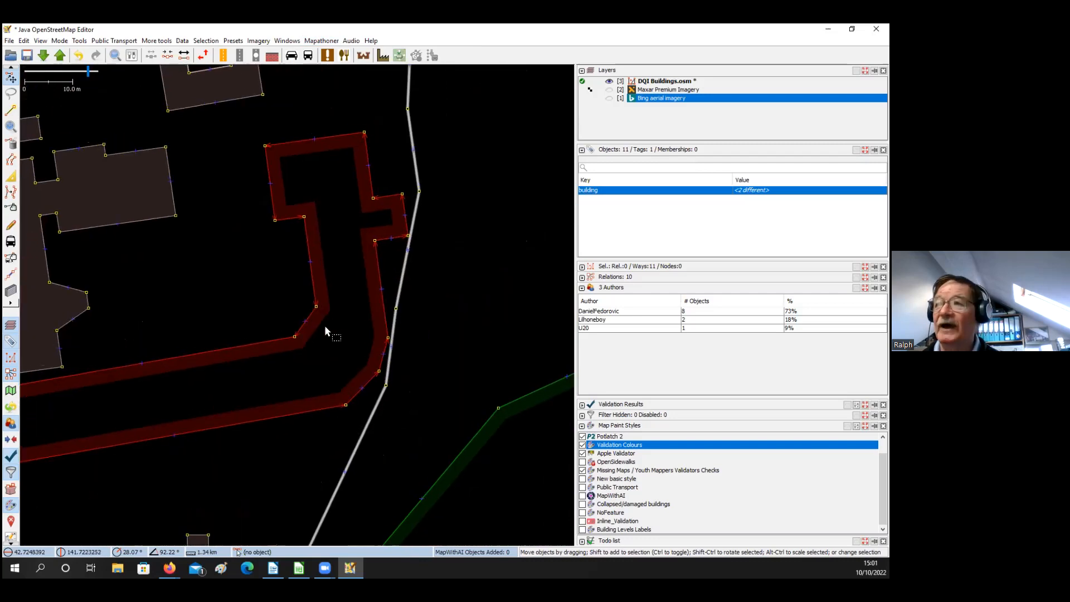
drag(237, 288, 317, 317)
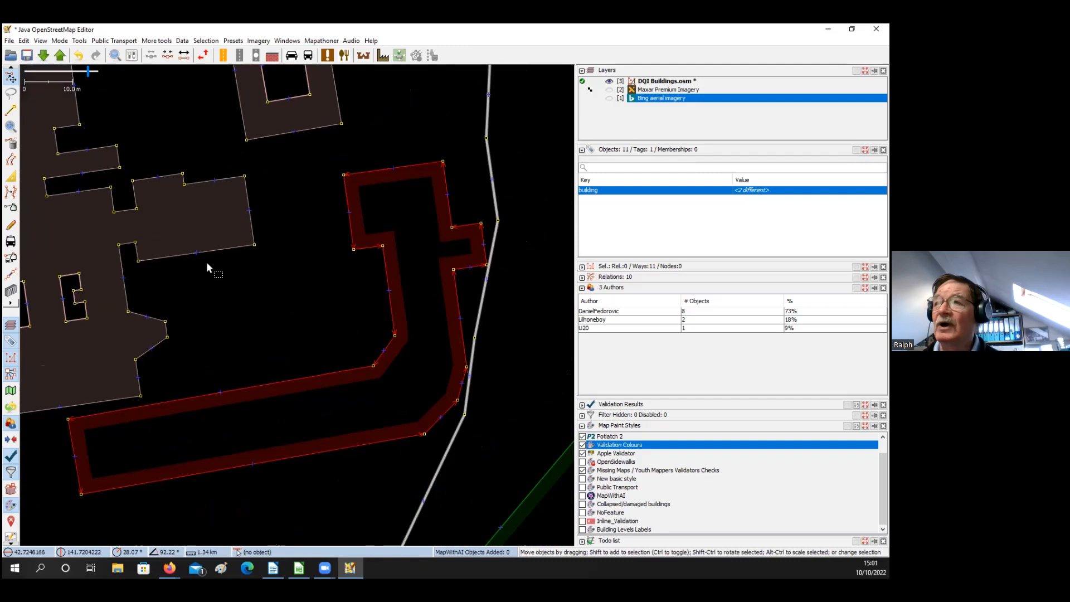
scroll(312, 309, down, 2)
drag(176, 225, 266, 385)
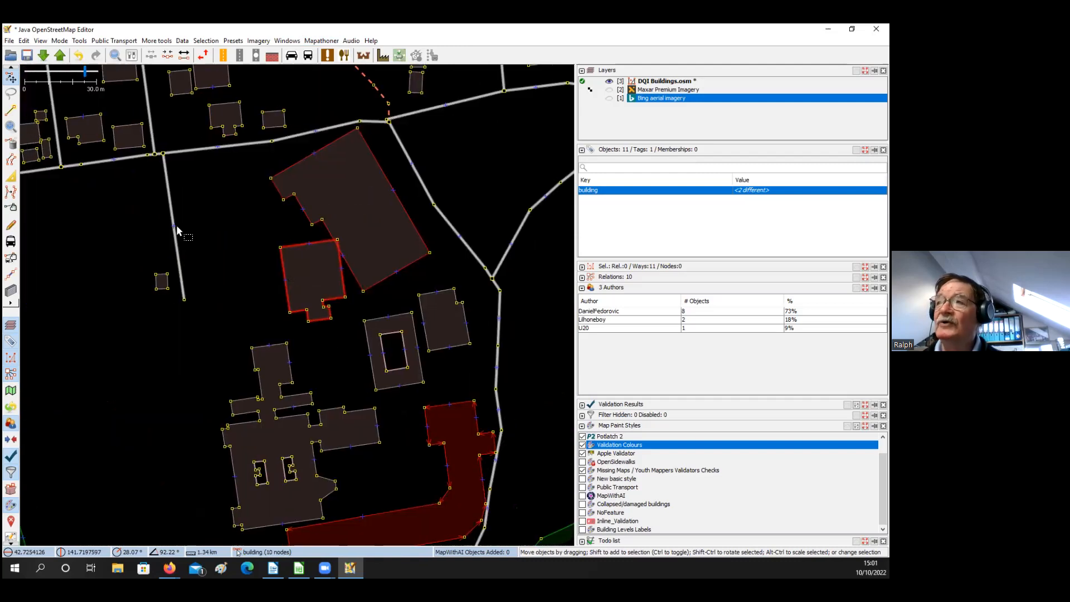
drag(85, 194, 176, 225)
click(176, 226)
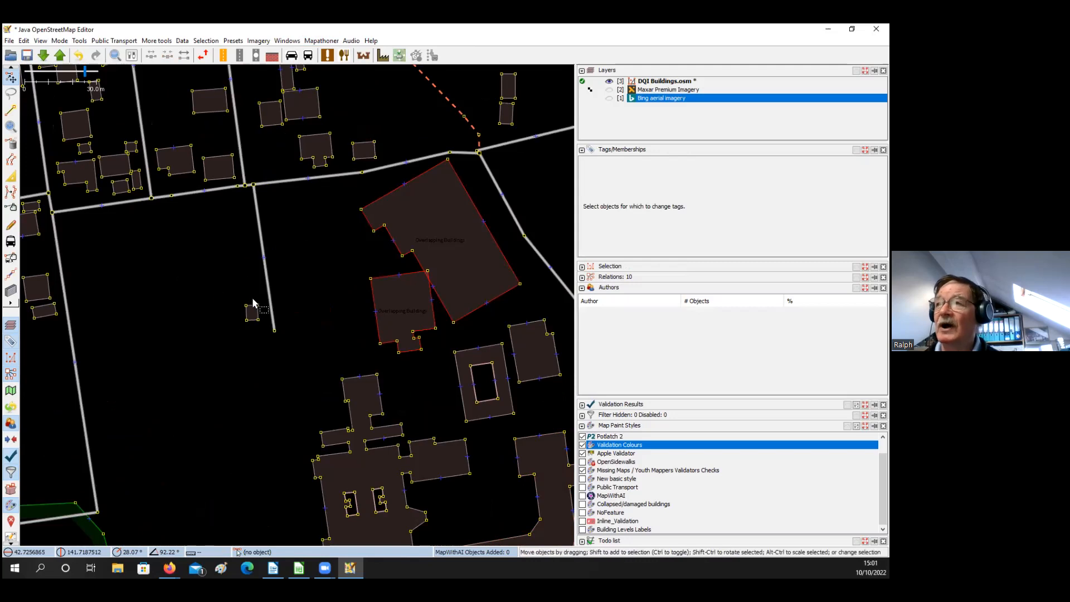
scroll(252, 303, down, 2)
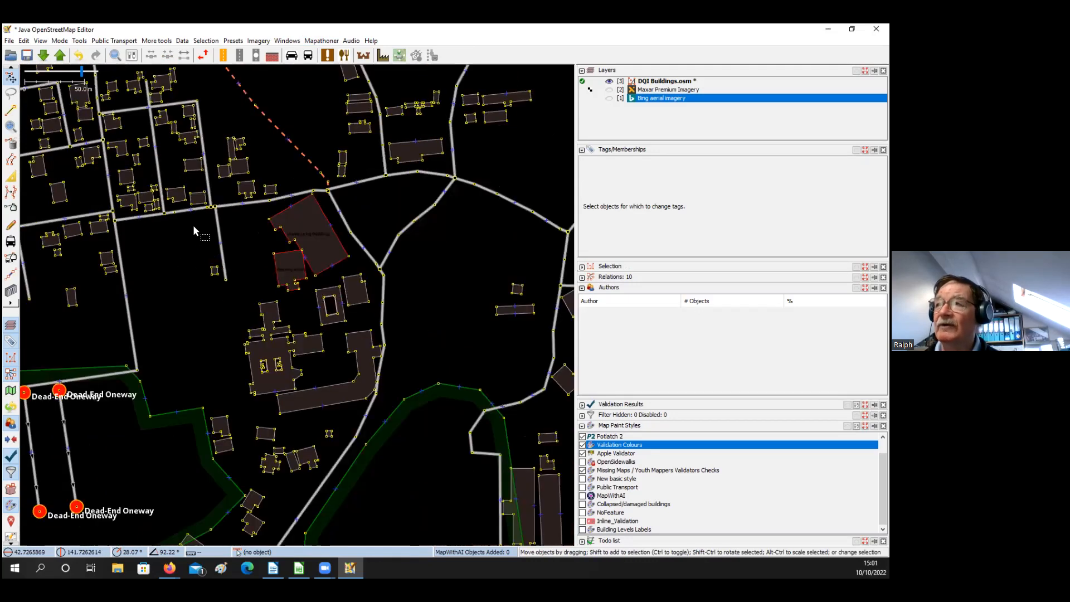
drag(123, 114, 185, 208)
drag(84, 199, 86, 222)
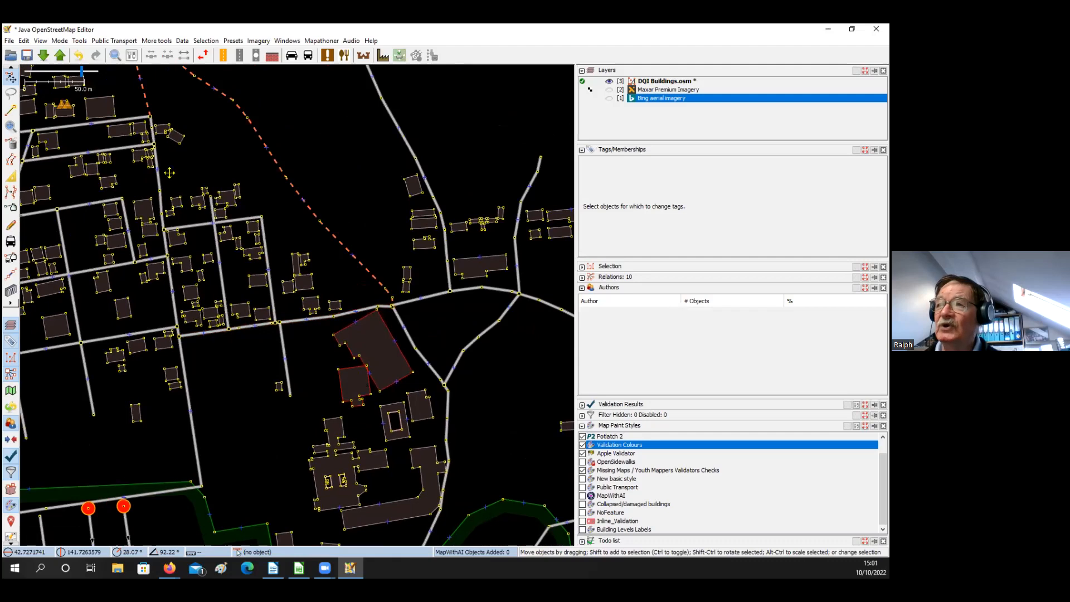
drag(170, 173, 173, 209)
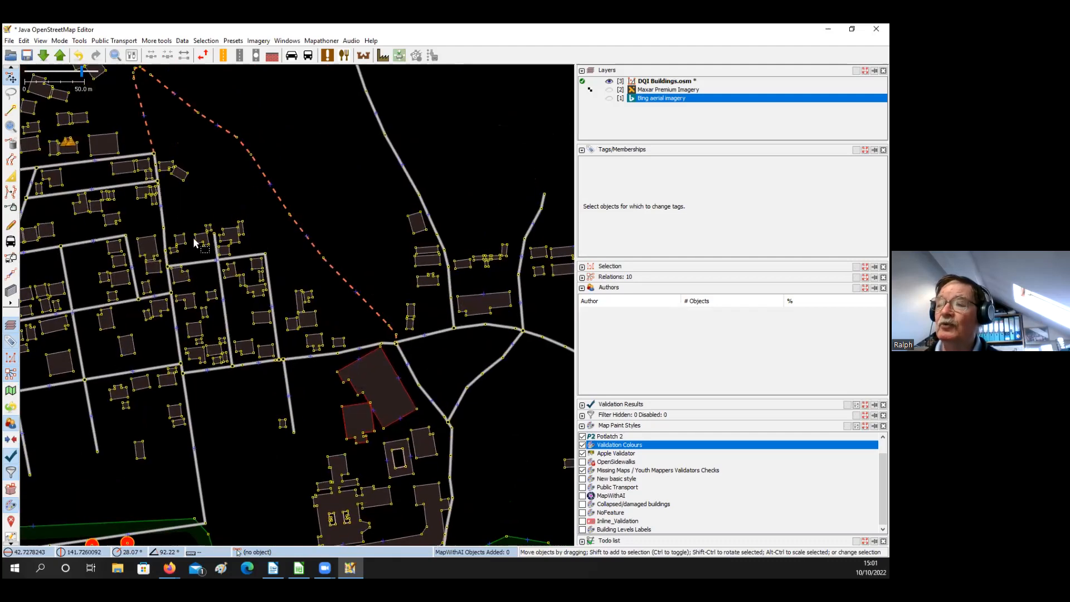
drag(119, 165, 193, 243)
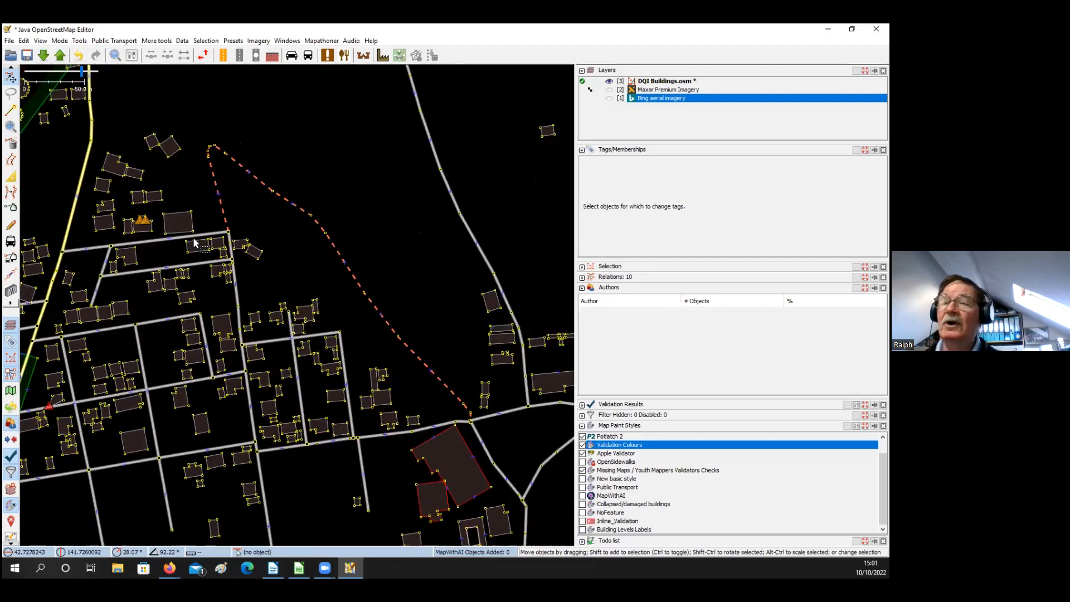
scroll(193, 243, down, 2)
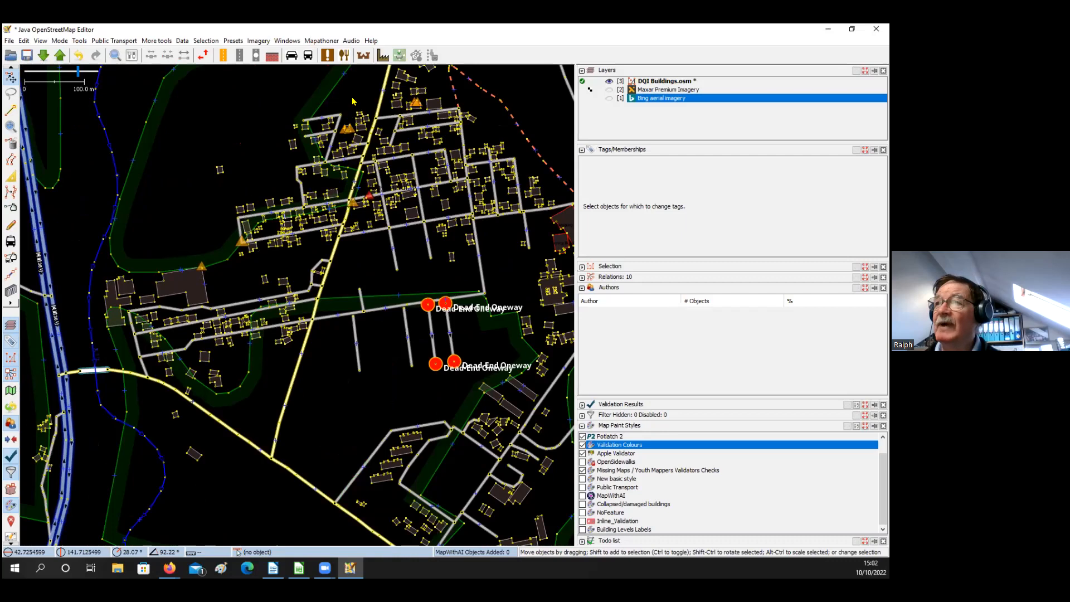
Draw an eight-node way about 482 m long in the empty area west of the settlement, with four nodes for each of two L-shaped buildings
click(322, 40)
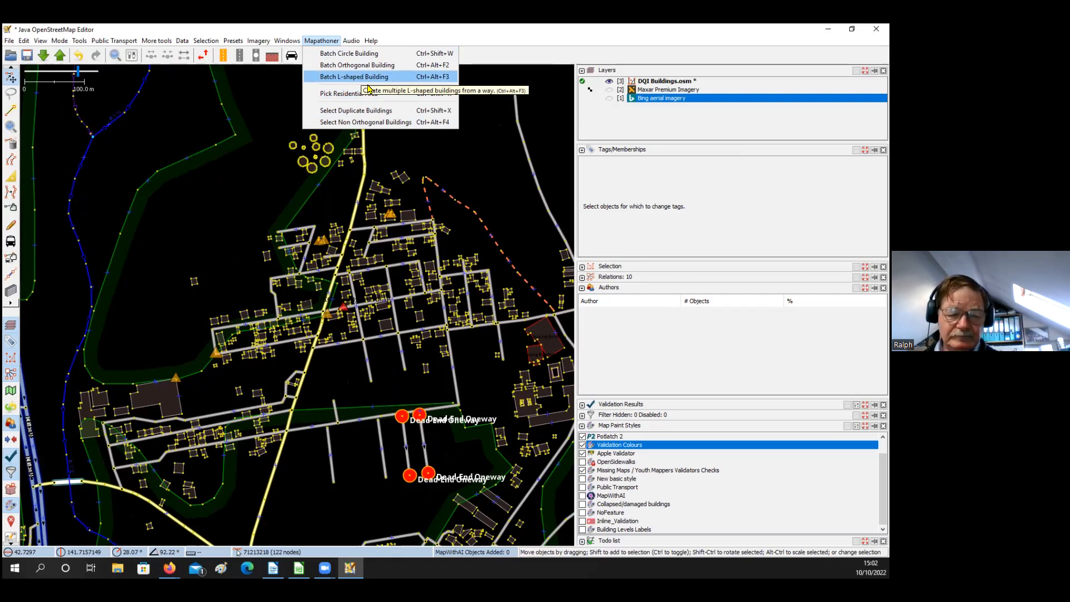
click(238, 193)
drag(302, 70, 318, 84)
key(a)
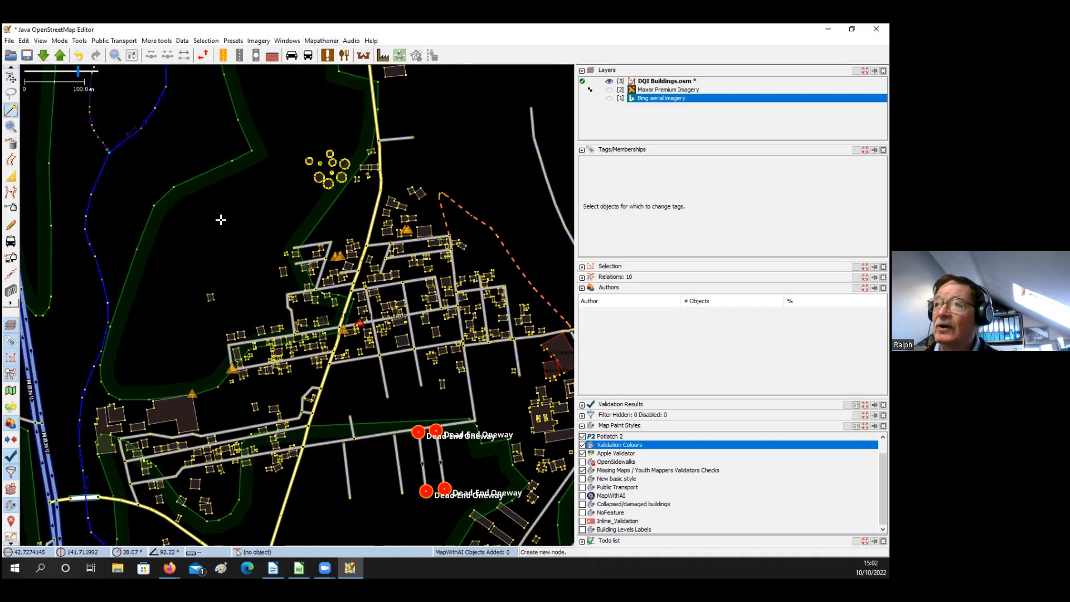
click(163, 234)
click(198, 199)
click(222, 221)
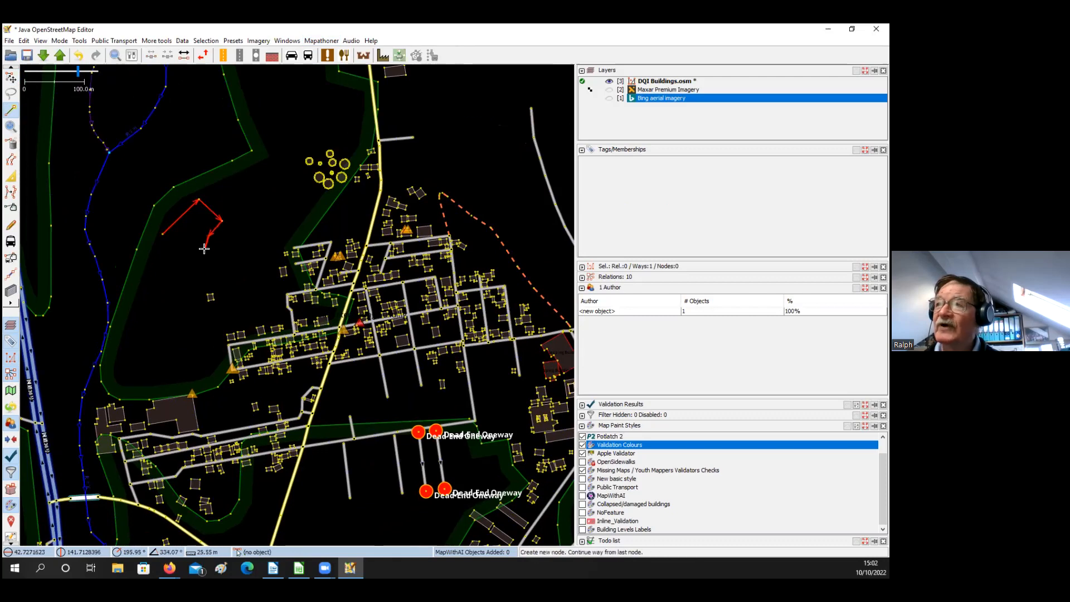
click(178, 292)
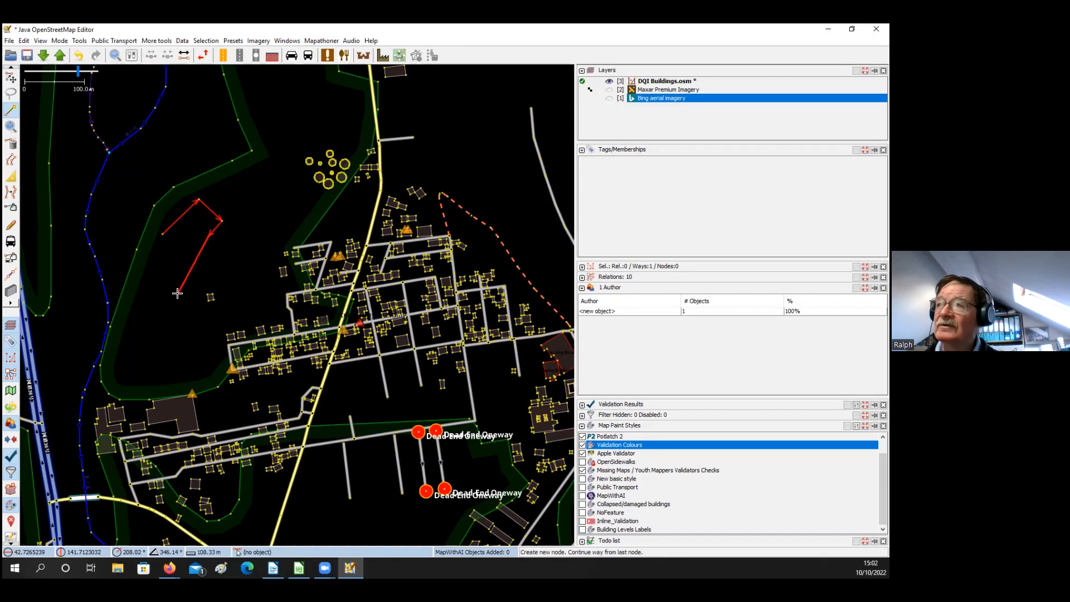
click(187, 350)
click(150, 357)
click(145, 330)
key(s)
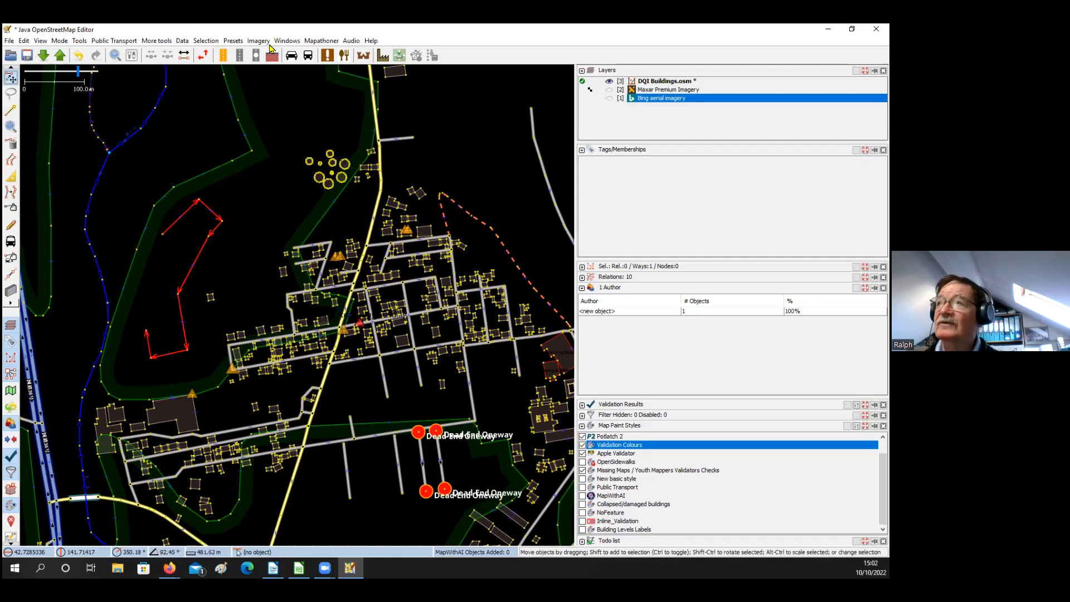
Convert the eight-node way into two buildings with Batch L-shaped Building
click(321, 41)
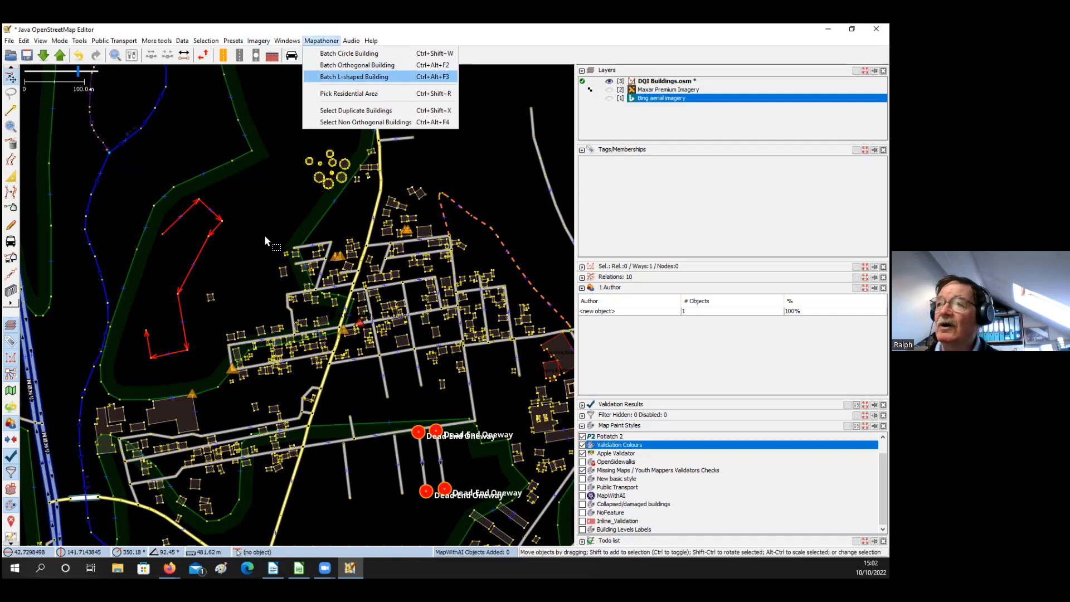
key(ctrl+alt+F3)
scroll(226, 235, up, 2)
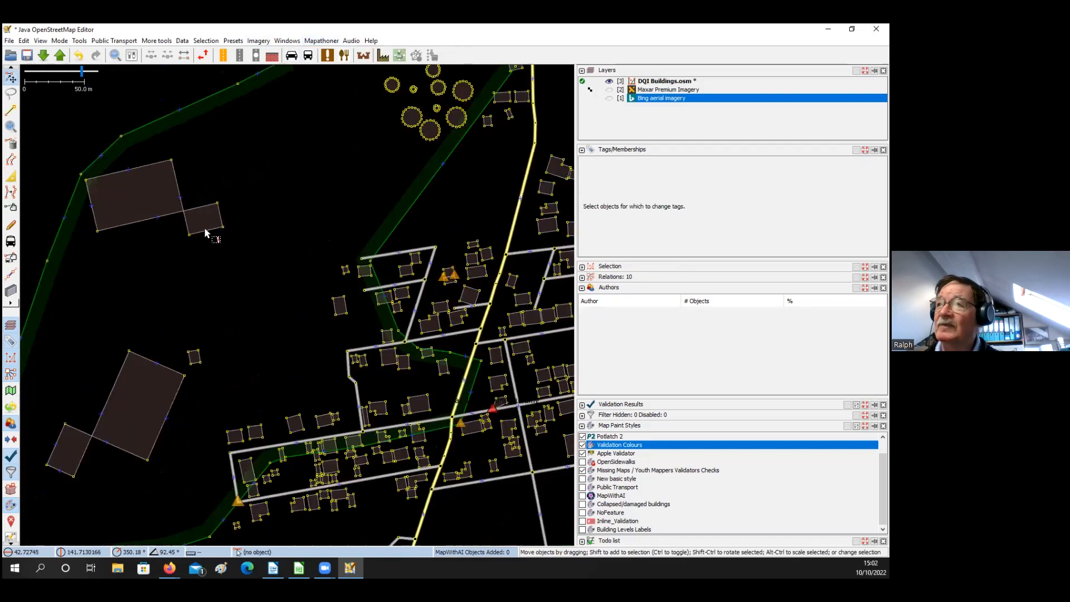
Select both large L-shaped buildings west of the settlement and delete them
click(204, 229)
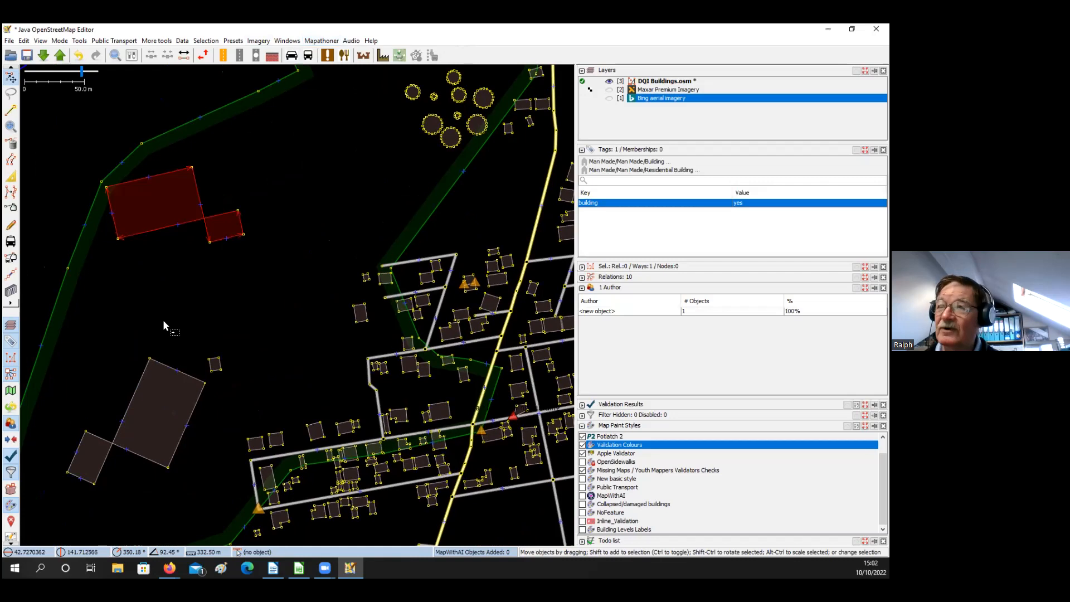
shift+click(170, 364)
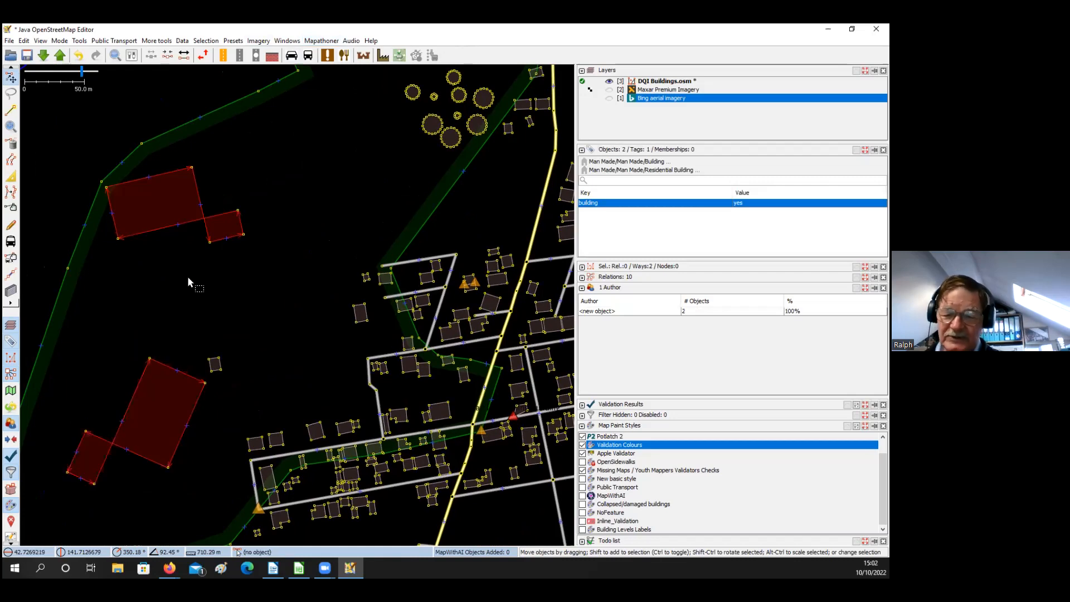
key(Delete)
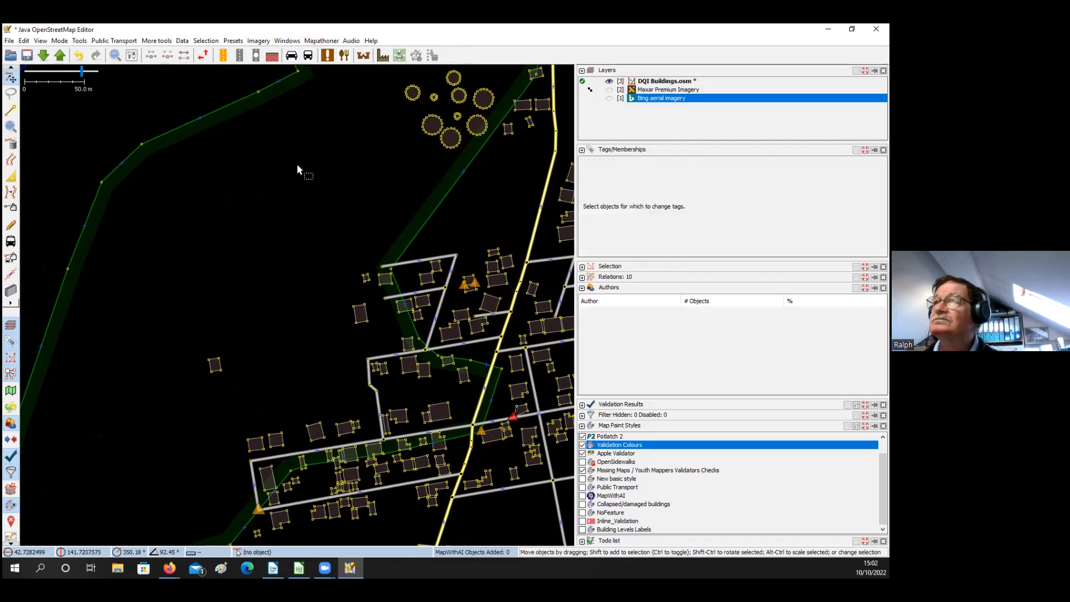
drag(297, 166, 300, 185)
drag(315, 73, 320, 122)
click(322, 40)
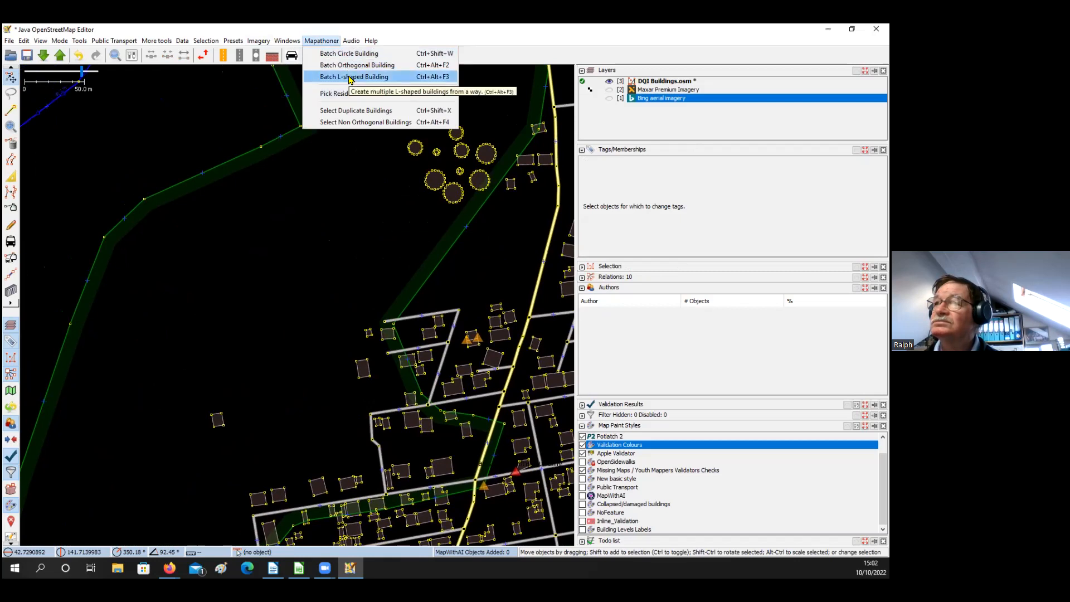
click(310, 200)
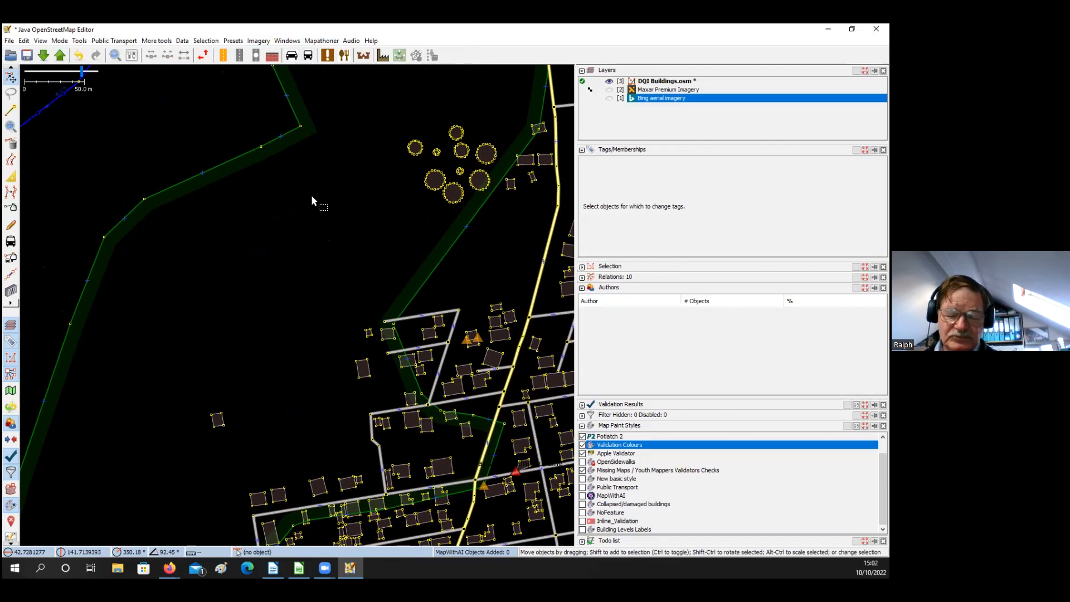
key(b)
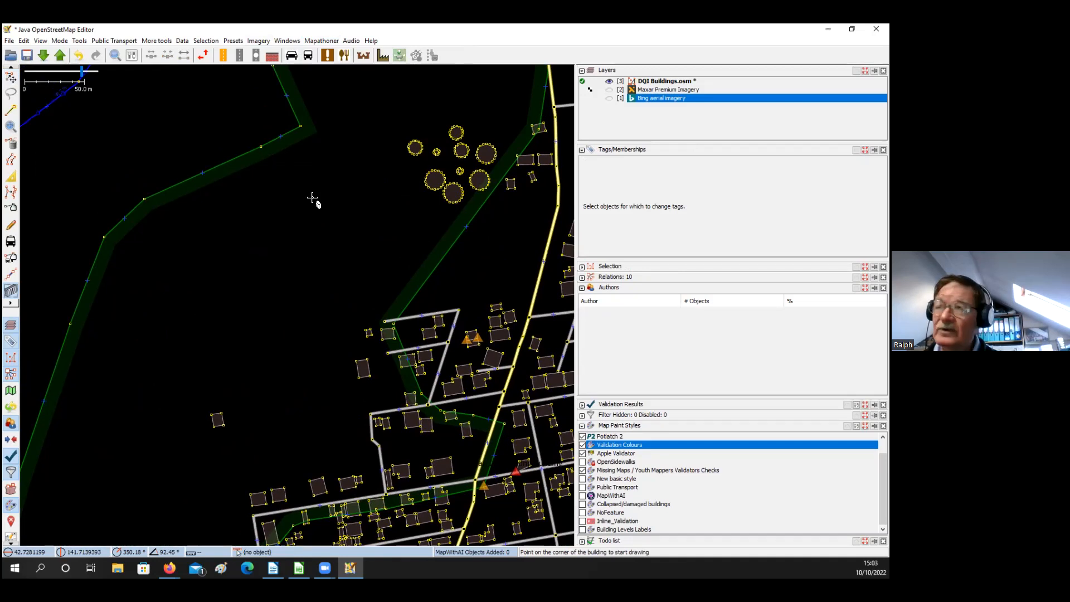
key(a)
click(159, 251)
click(241, 210)
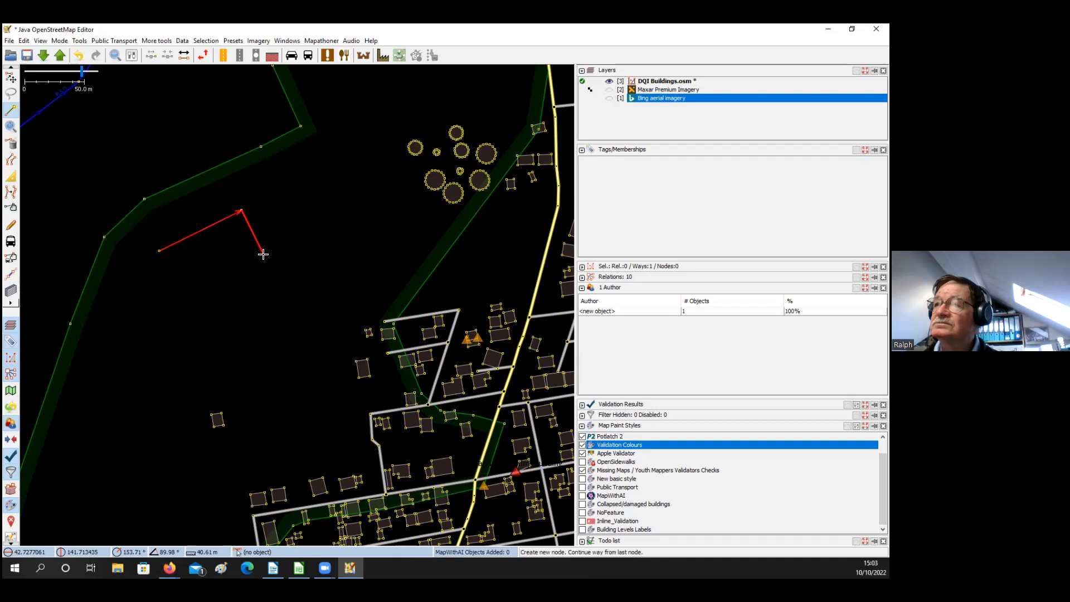
key(Escape)
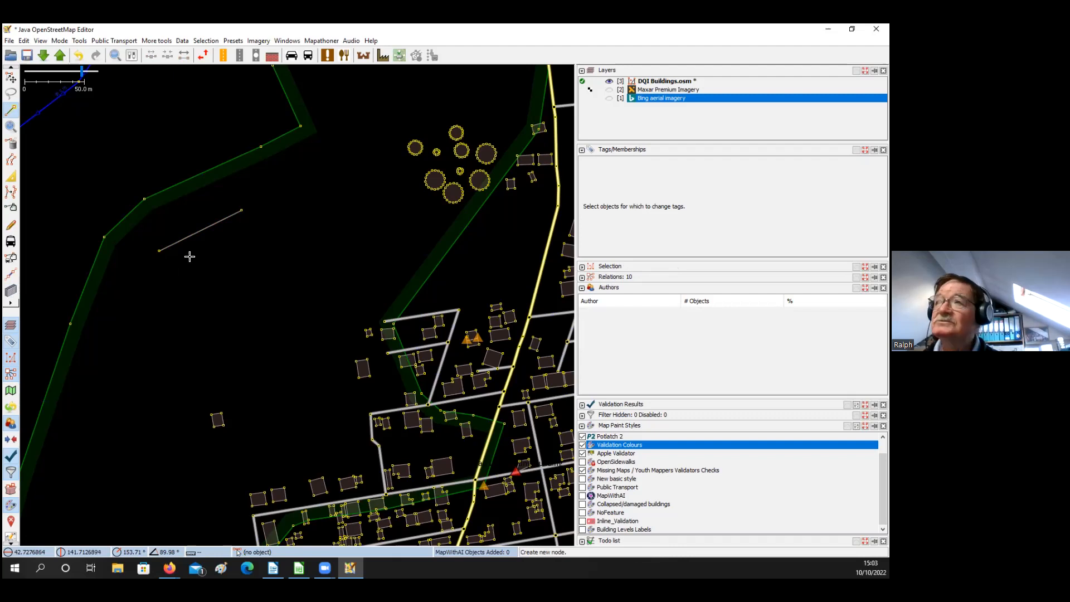
key(ctrl+z)
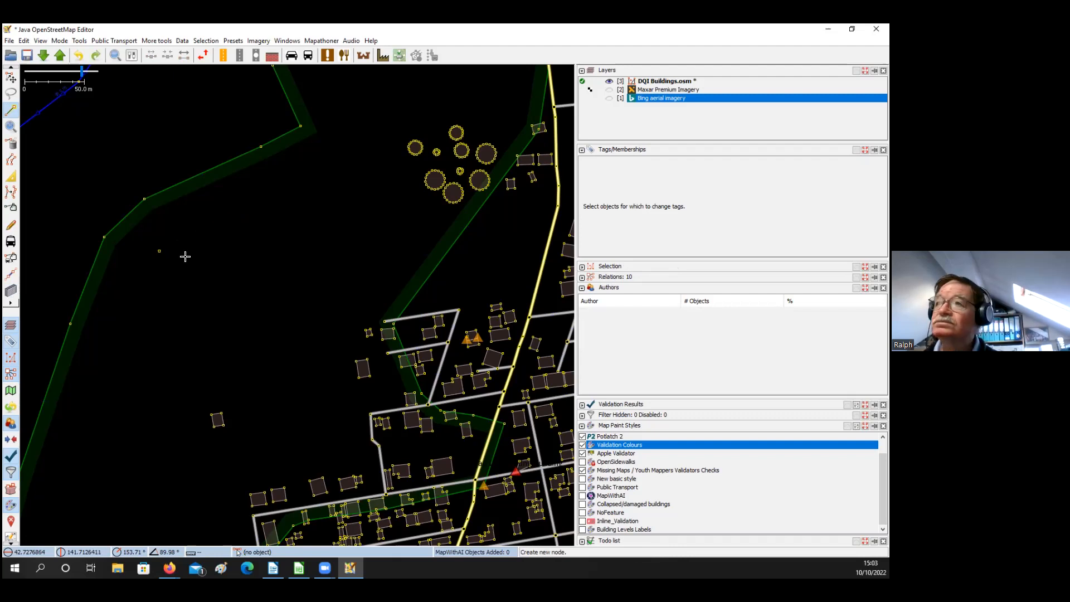
Draw a four-node way about 165 m long for one L-shaped building in the empty area inside the forest boundary
click(172, 259)
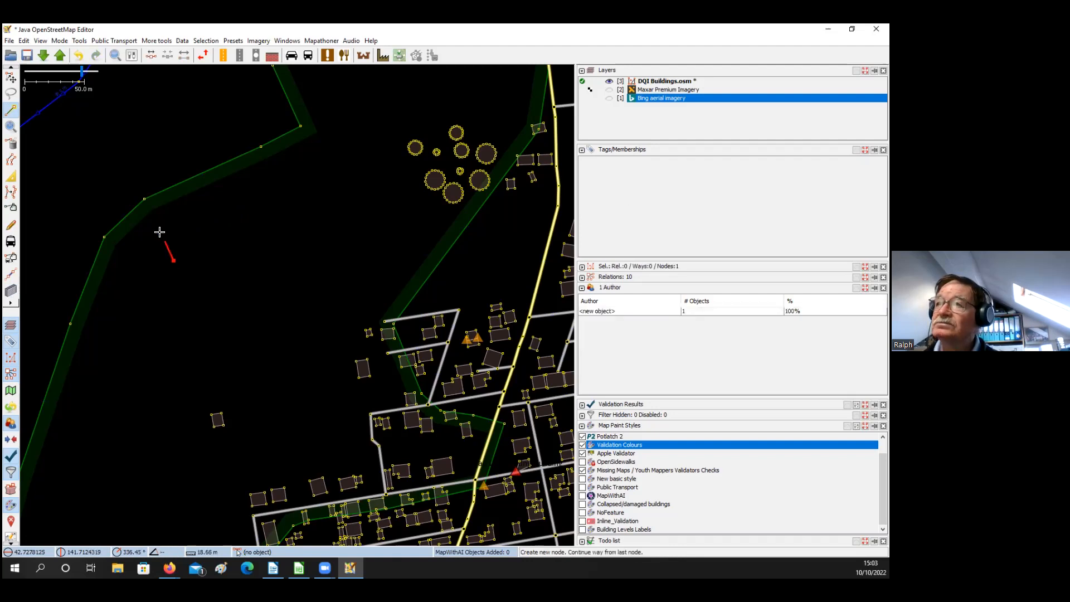
click(237, 192)
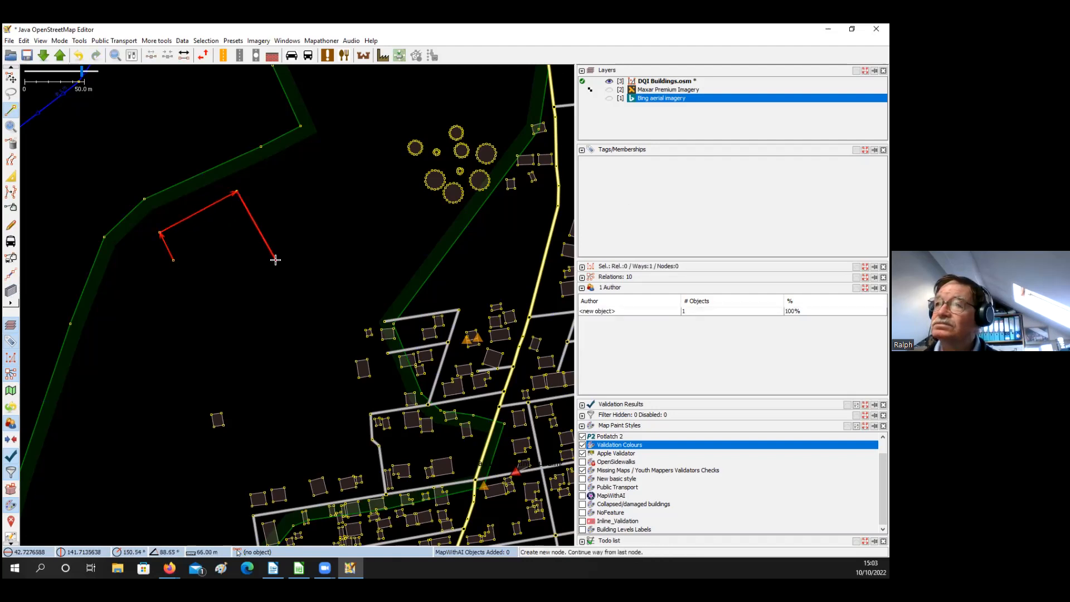
click(274, 260)
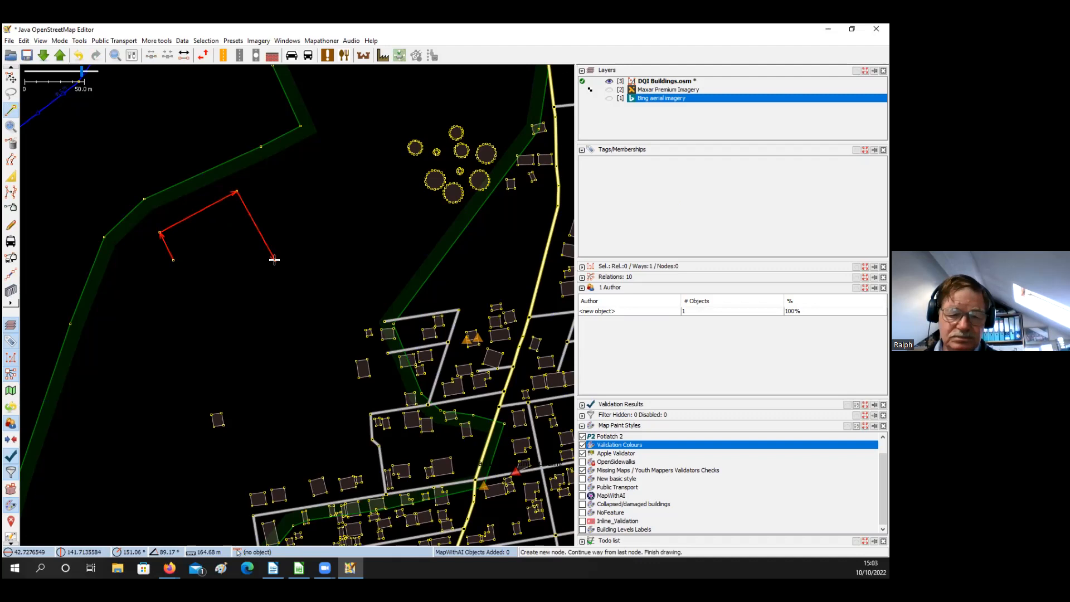
key(Escape)
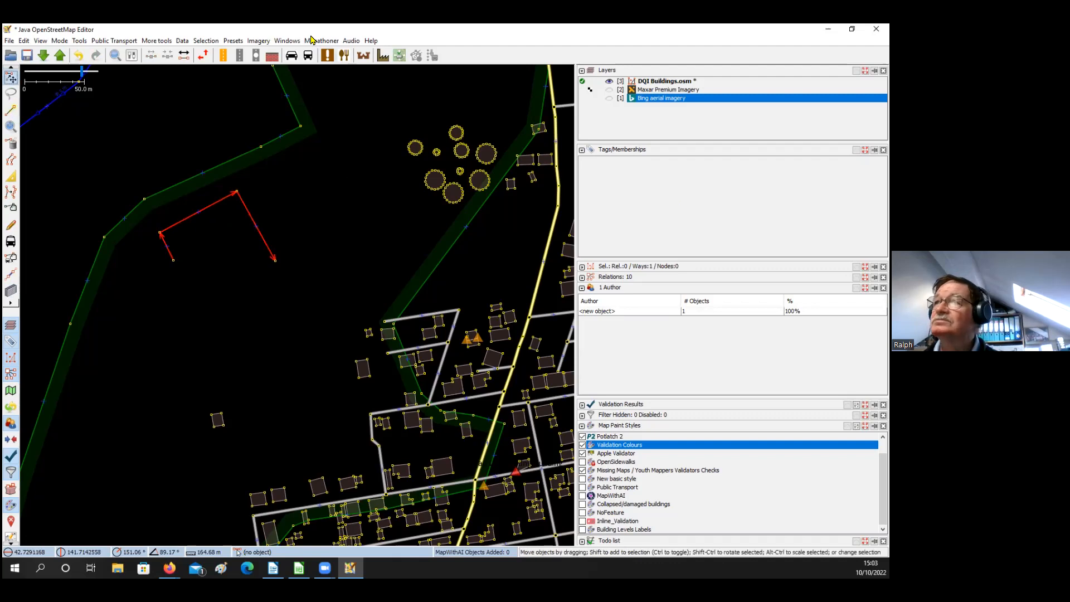
Try to convert the four-node way with Batch L-shaped Building and delete the resulting shape
click(321, 41)
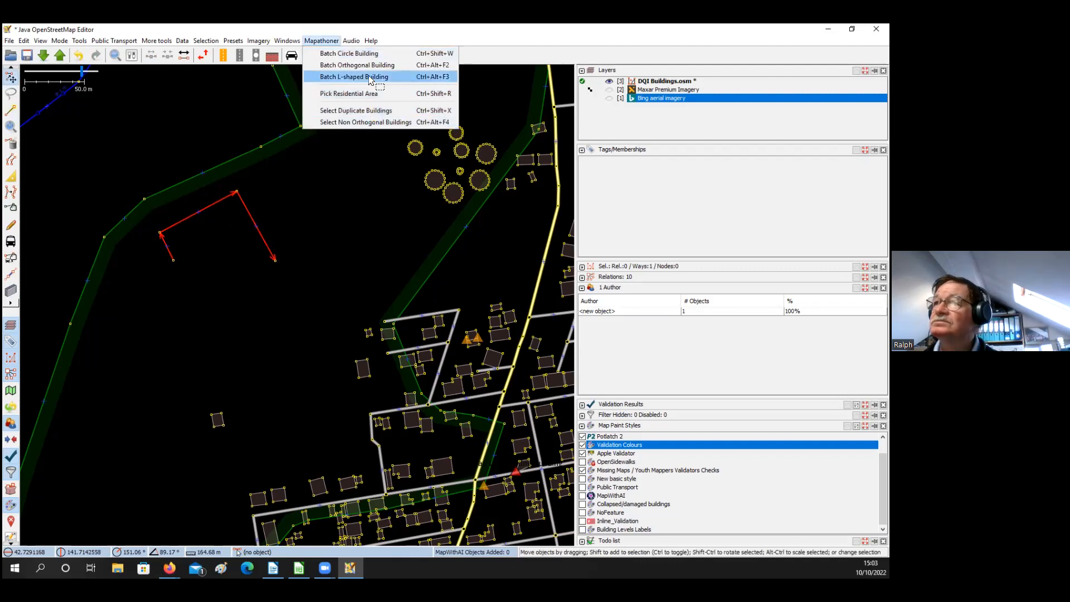
click(372, 77)
click(274, 352)
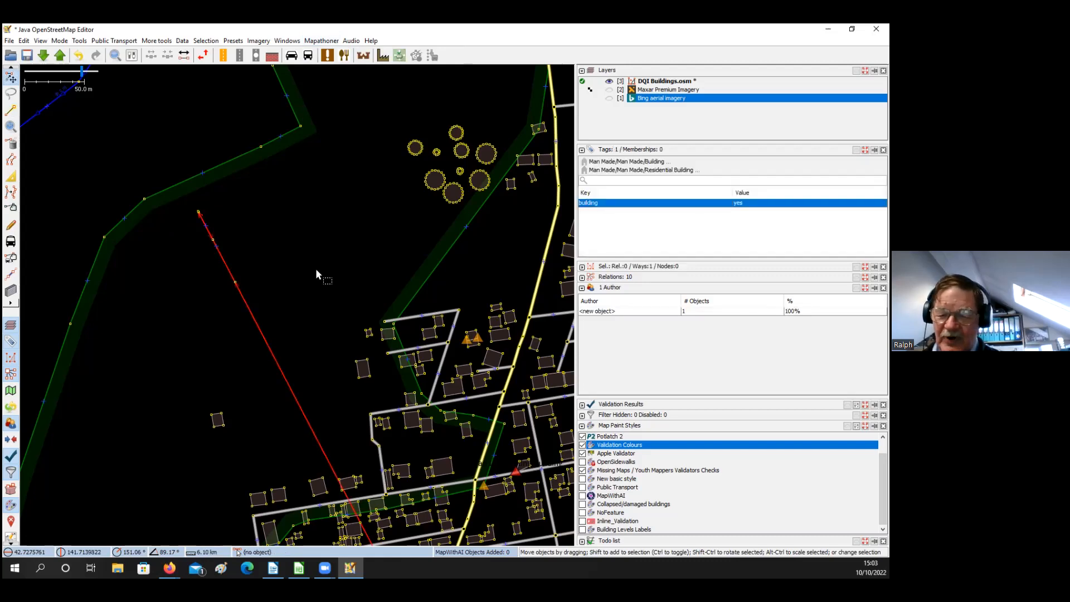
key(Delete)
drag(245, 259, 246, 261)
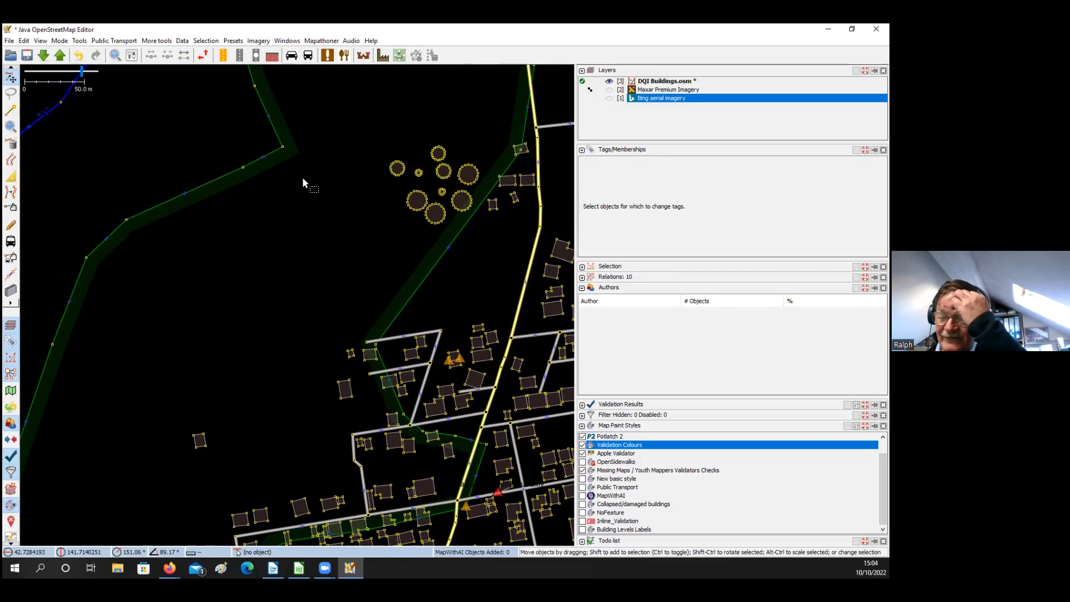
drag(271, 262, 255, 226)
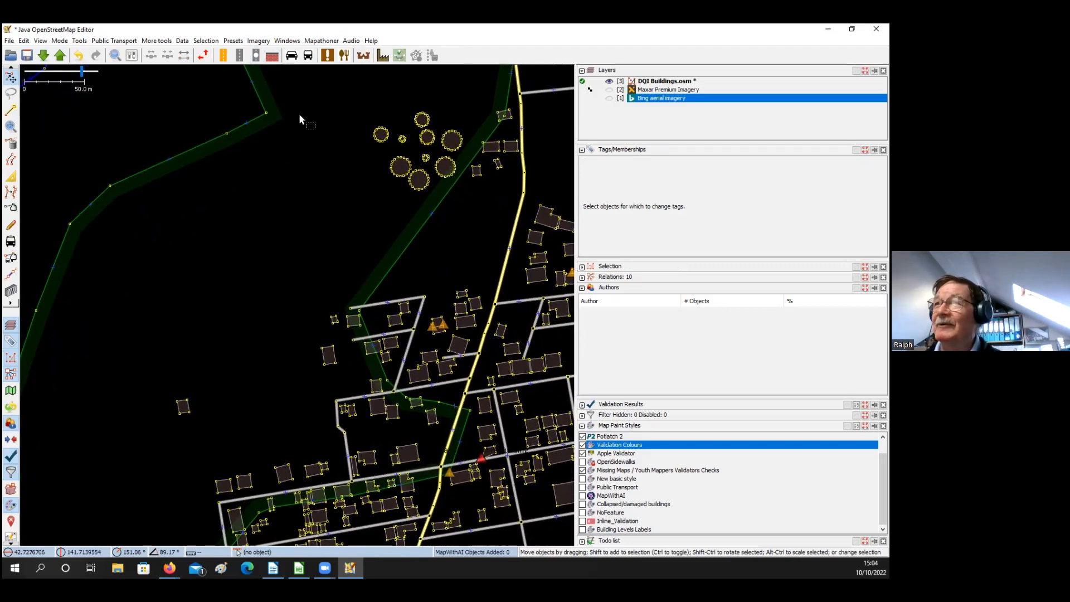
scroll(298, 112, down, 3)
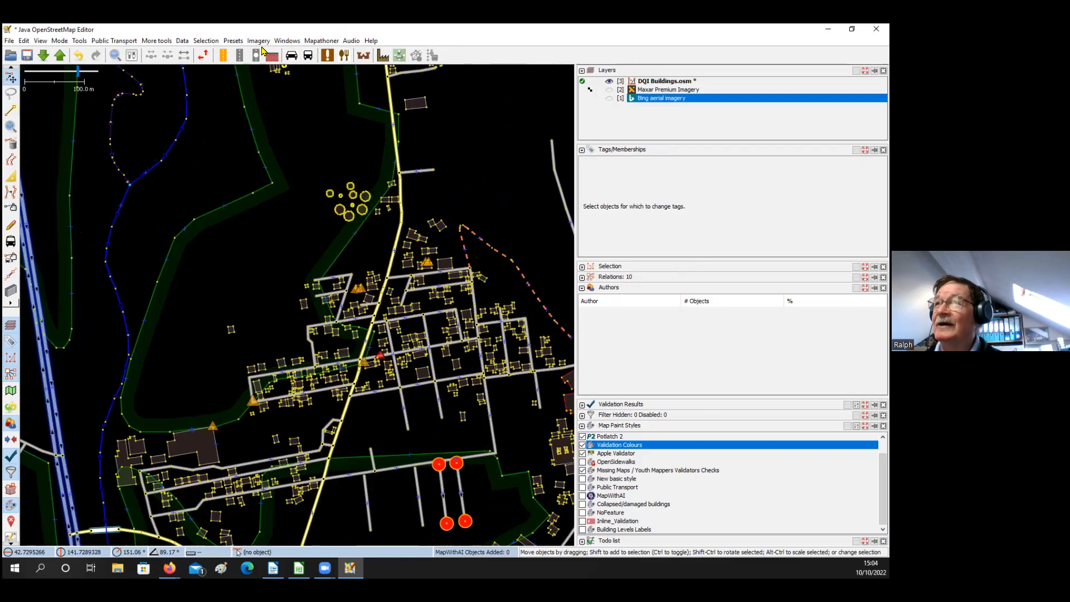
drag(267, 89, 310, 152)
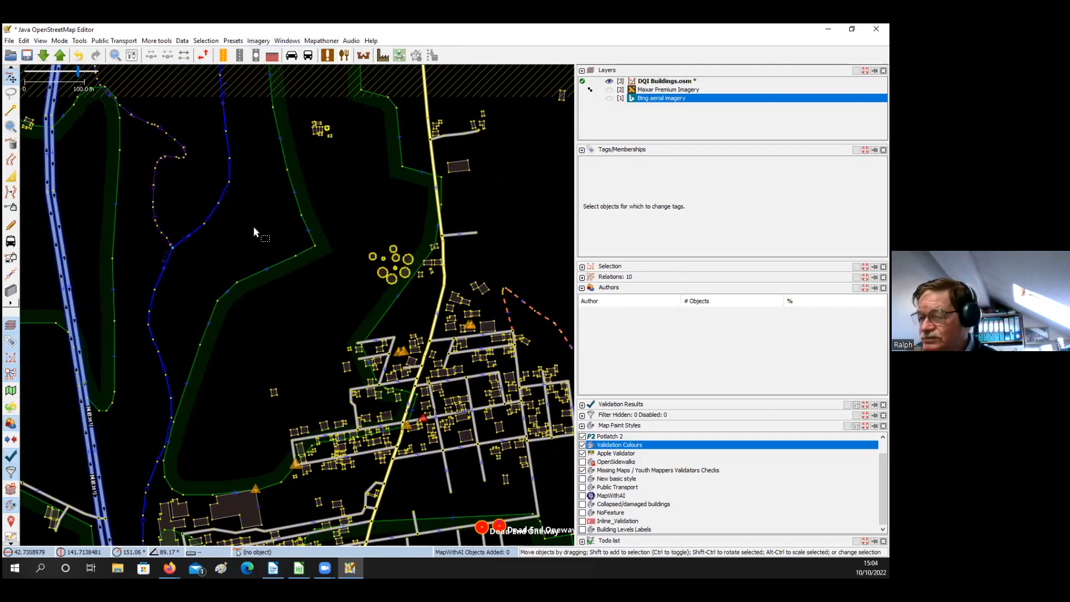
scroll(253, 228, down, 2)
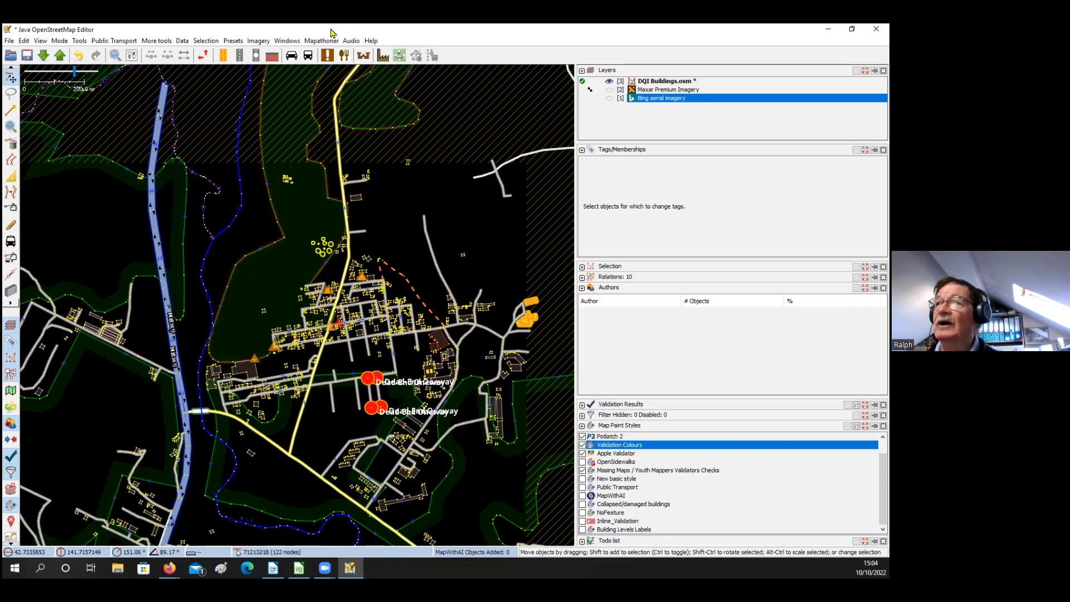
Review the Circle and Rectangle options in the buildings size and shape settings and leave them without applying changes
click(155, 41)
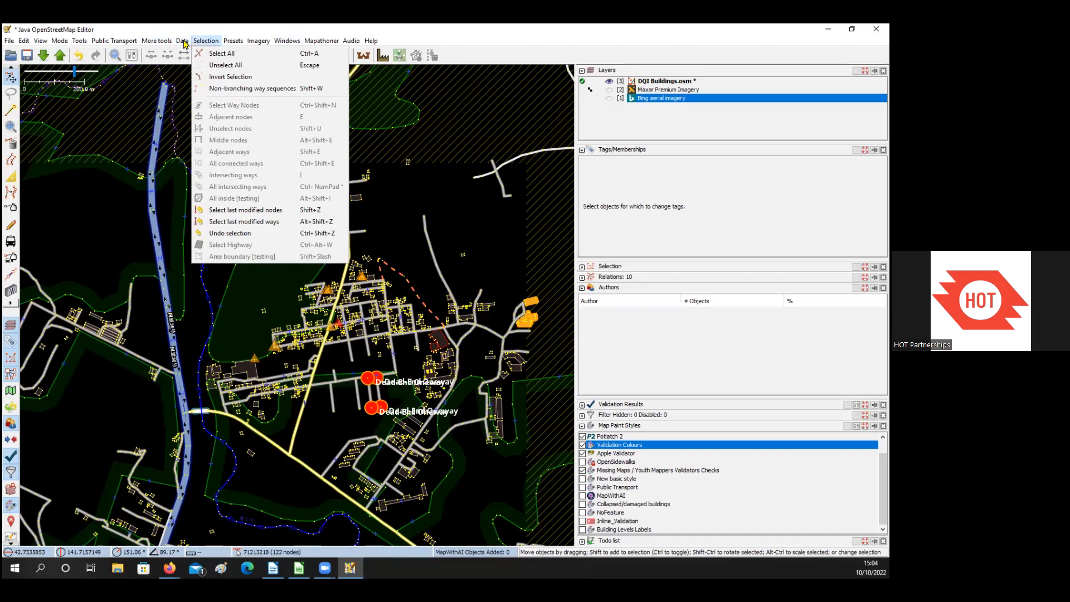
click(184, 43)
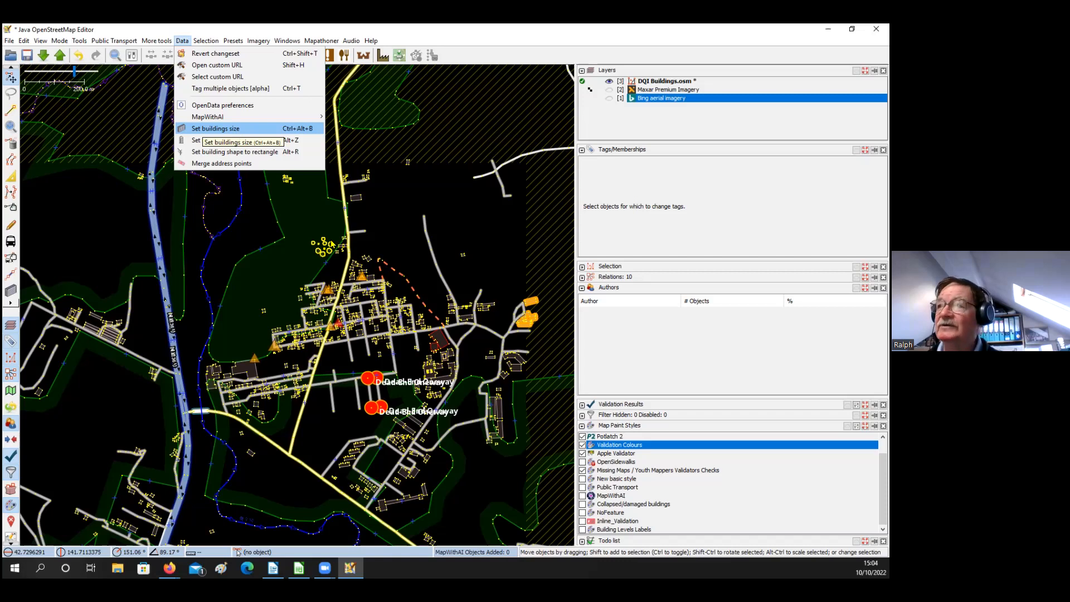
key(Return)
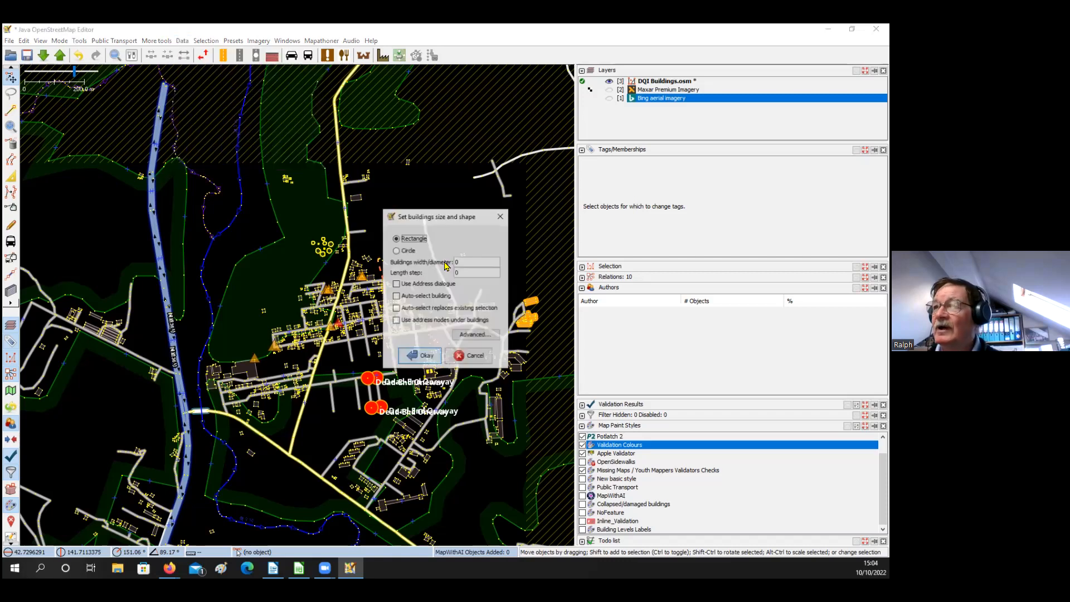
click(395, 251)
click(395, 238)
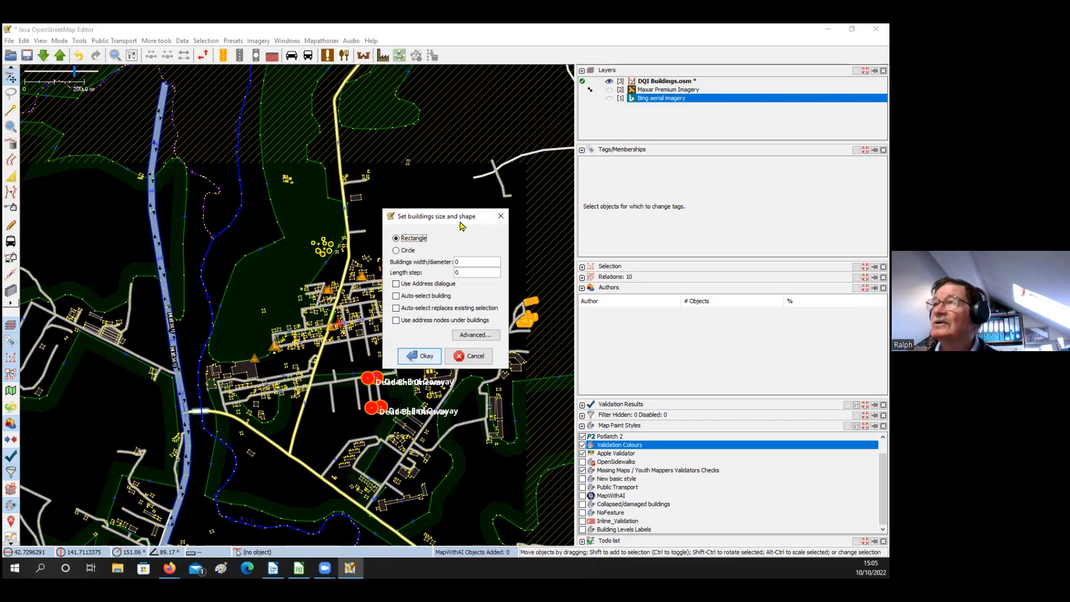
key(Escape)
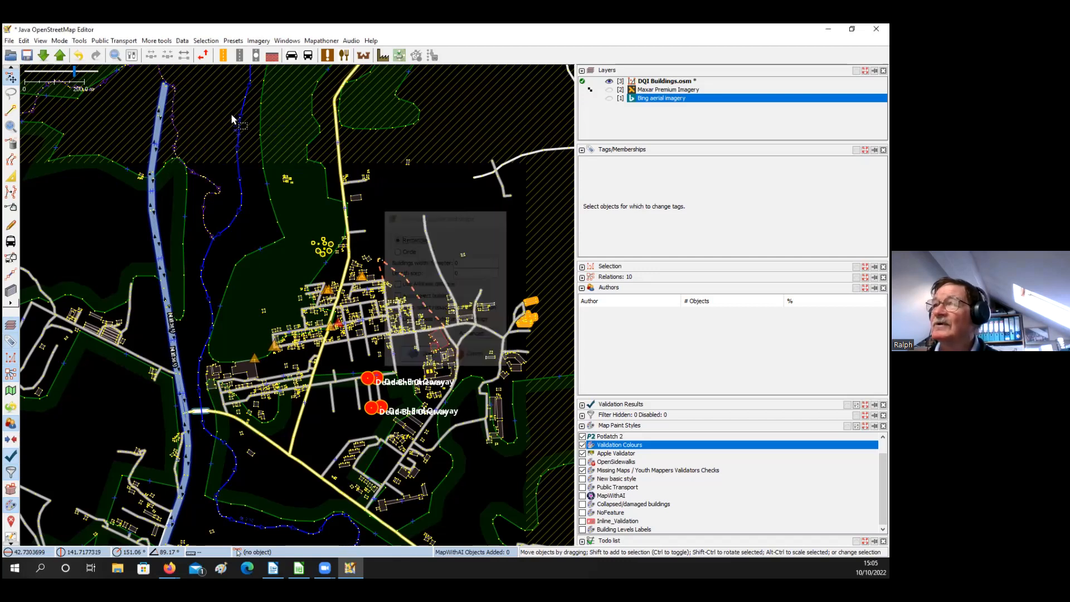
Set the building shape to circle and draw a large circular building in the empty area north of the cluster of round buildings
click(184, 42)
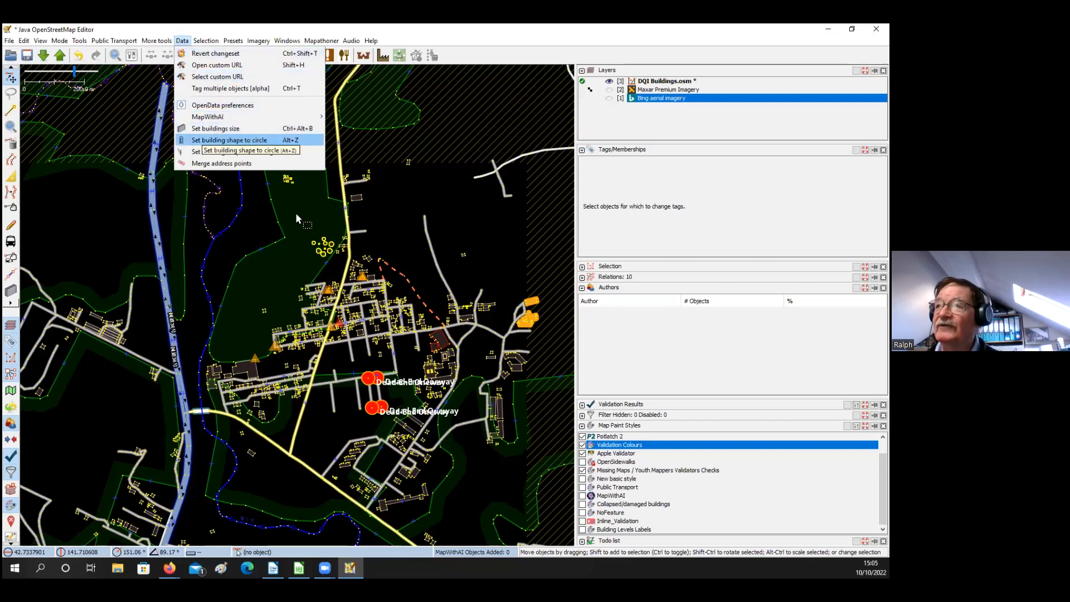
scroll(256, 214, up, 4)
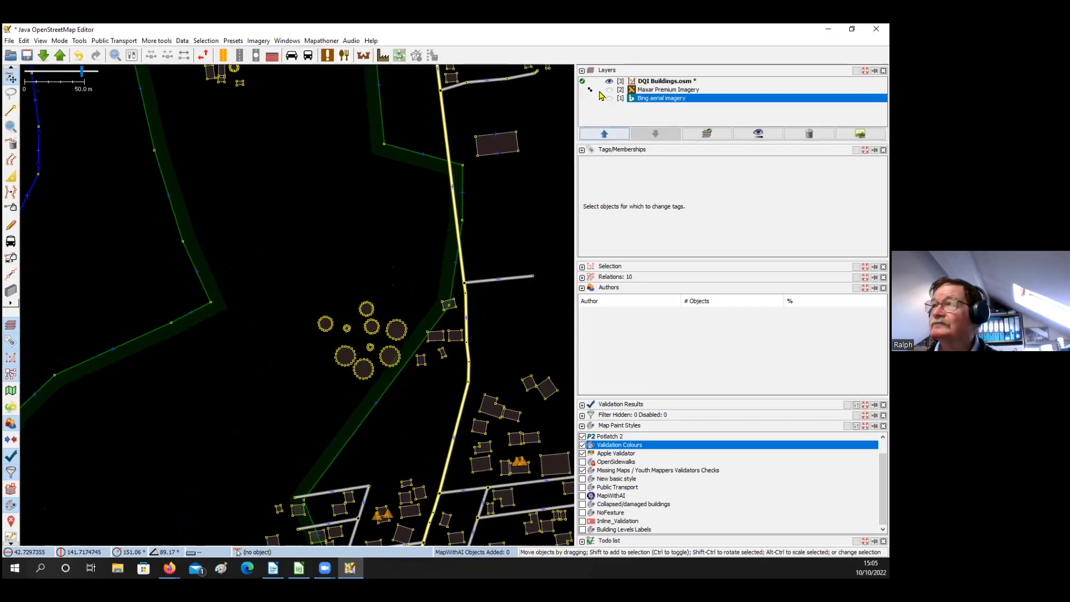
key(b)
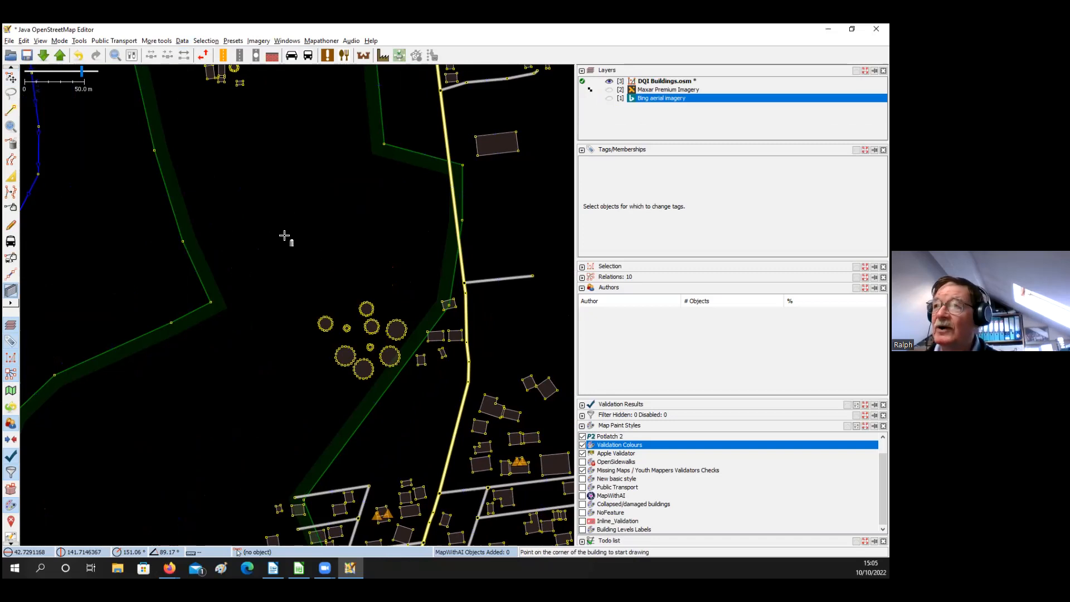
click(299, 225)
click(328, 221)
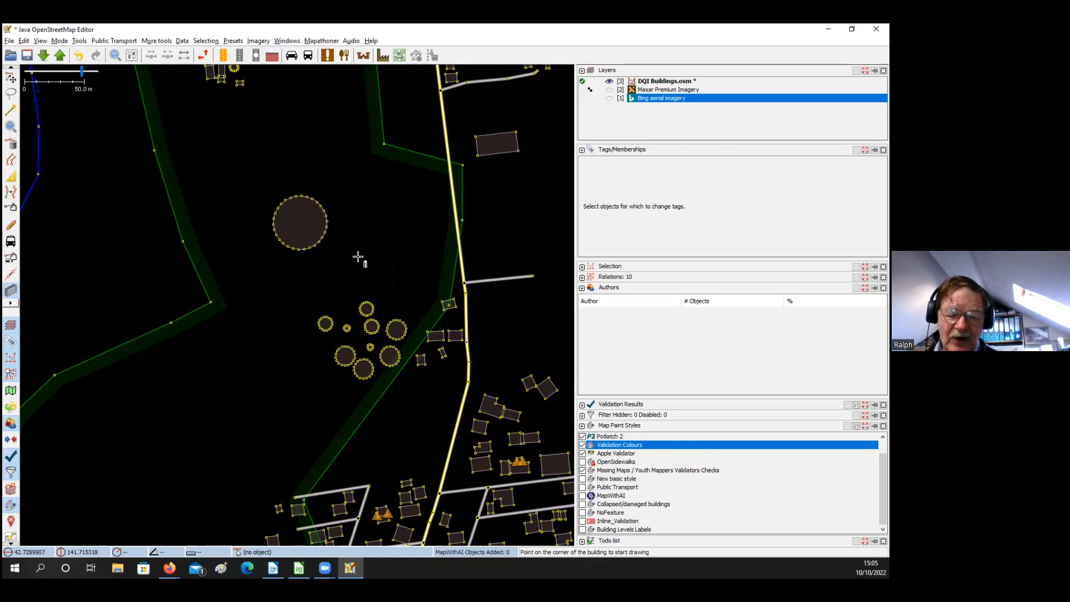
Draw a rectangular building about 26 m wide just southwest of the large circular building and leave the building tool
click(207, 243)
click(269, 242)
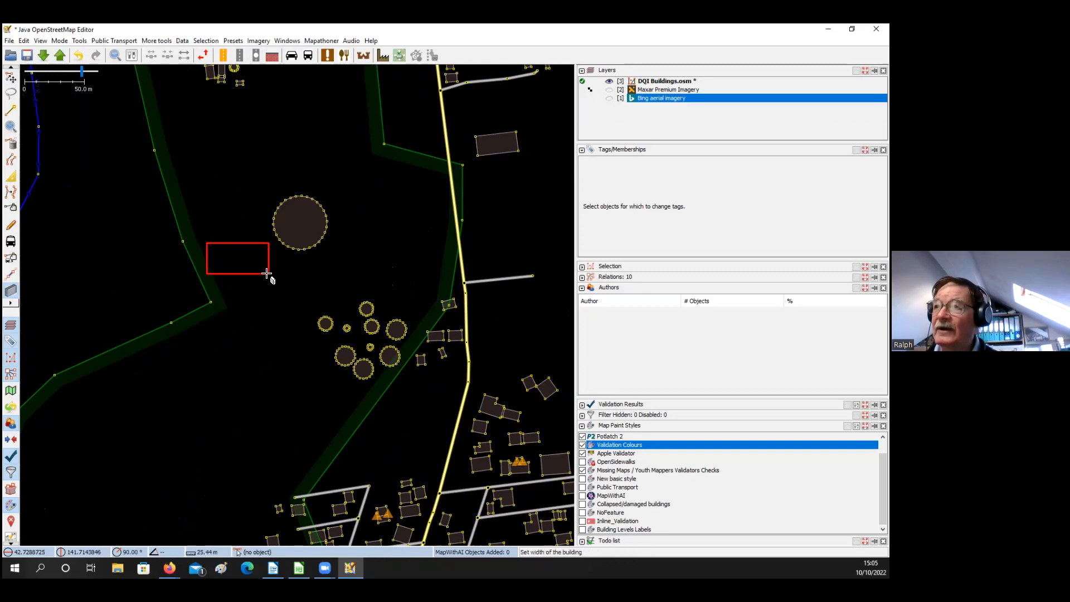
click(268, 274)
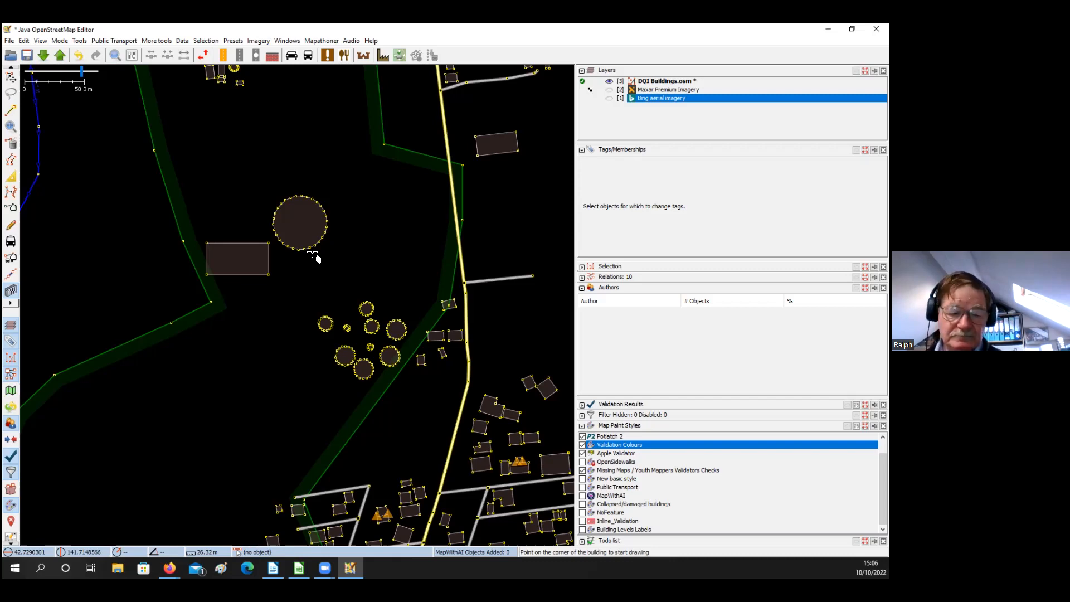
key(s)
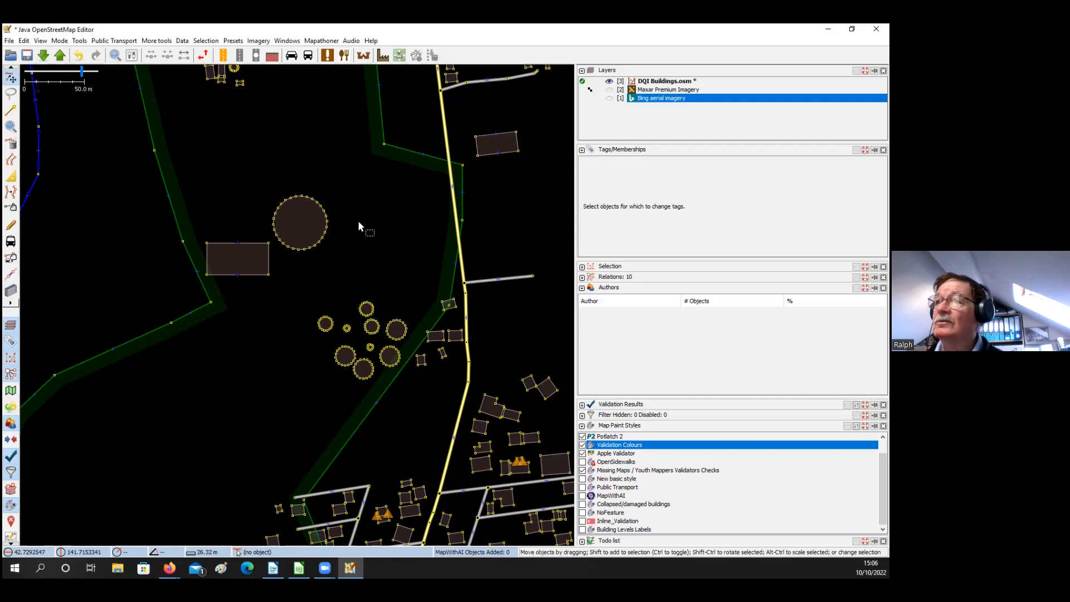
Delete the DQI Buildings.osm layer
scroll(357, 219, down, 2)
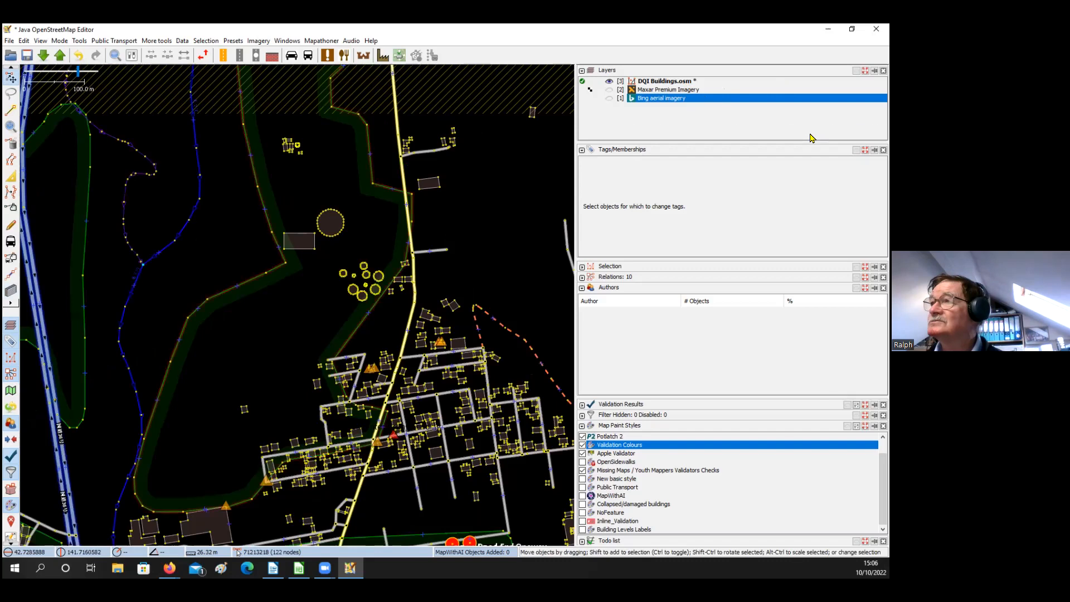
click(720, 81)
click(810, 135)
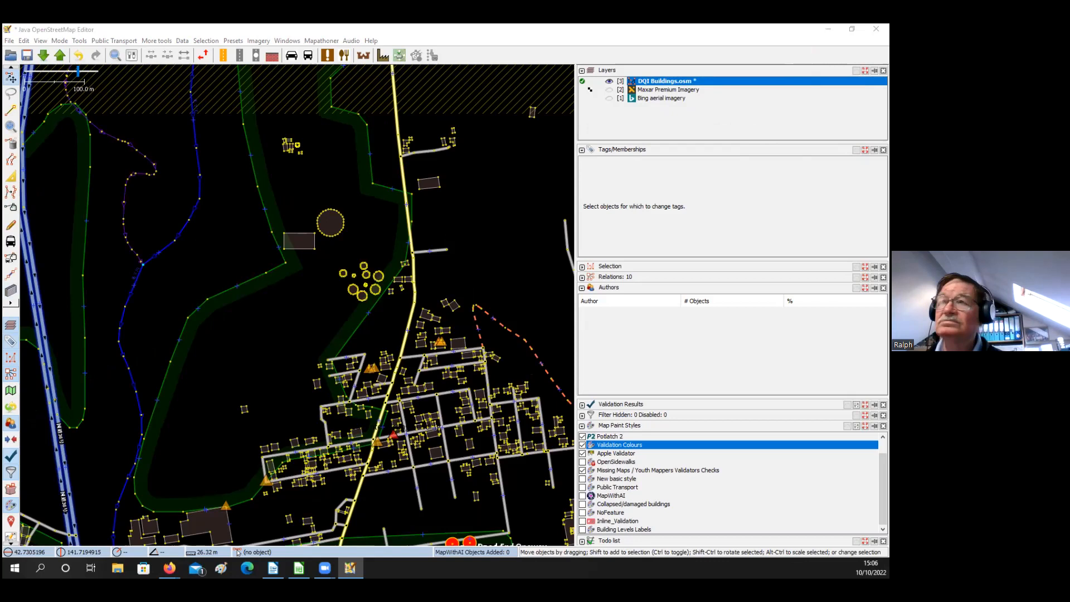
click(306, 139)
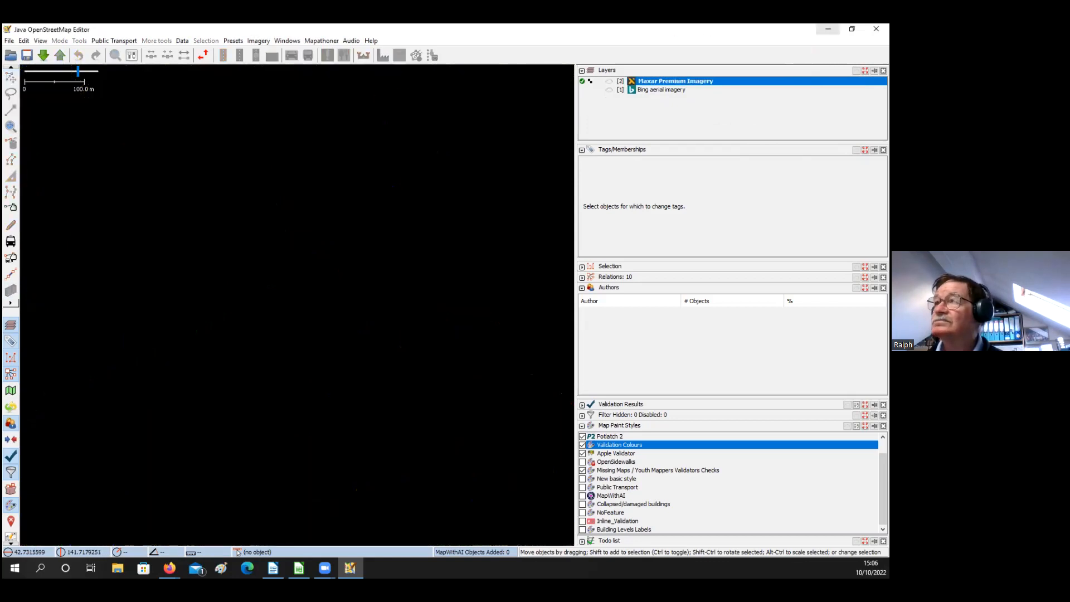
Switch to the slide presentation and advance to the Mapping Waterways slide
key(alt+Tab)
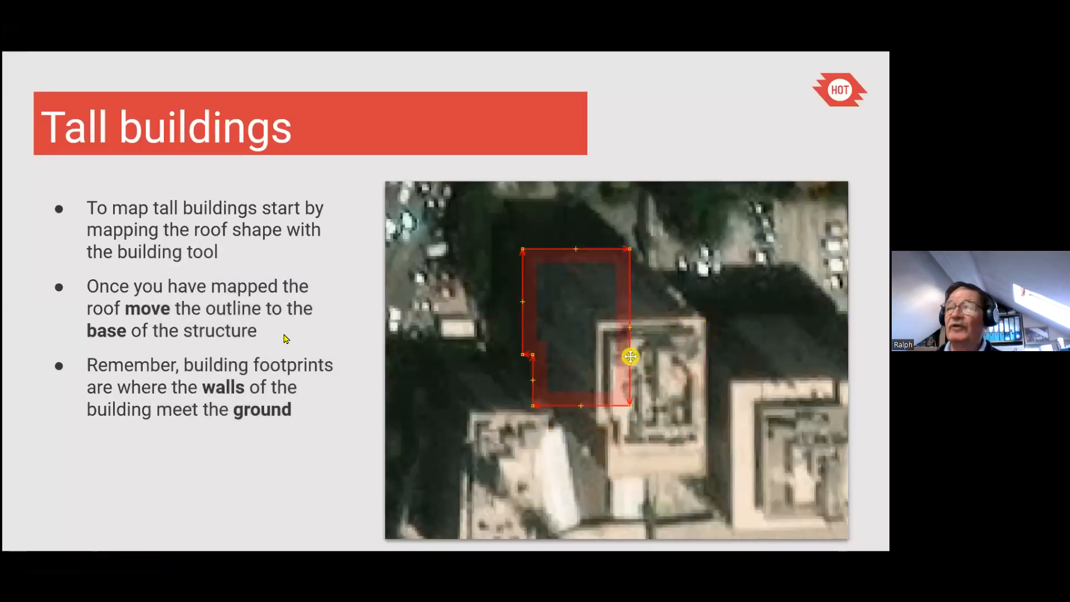
key(Right)
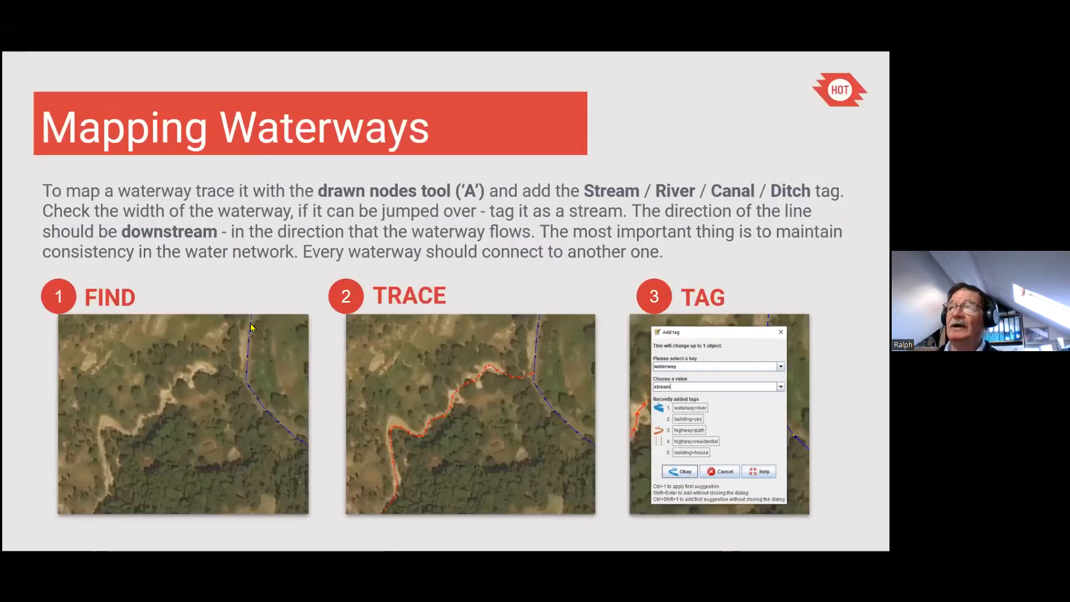
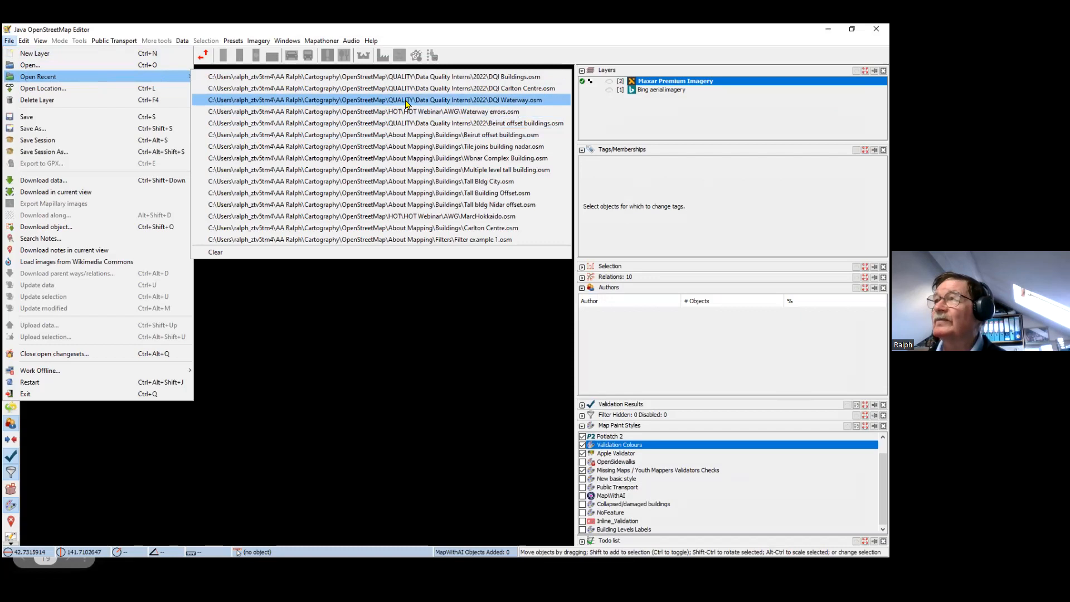
Open the recent file DQI Waterway.osm and show the Bing aerial imagery beneath it
click(406, 101)
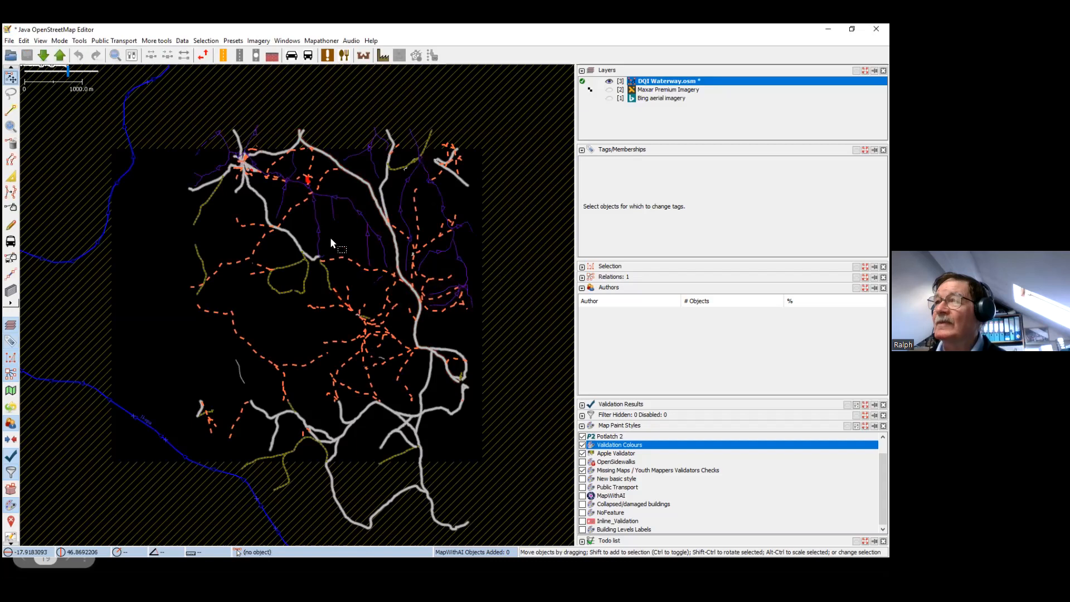
scroll(331, 229, up, 2)
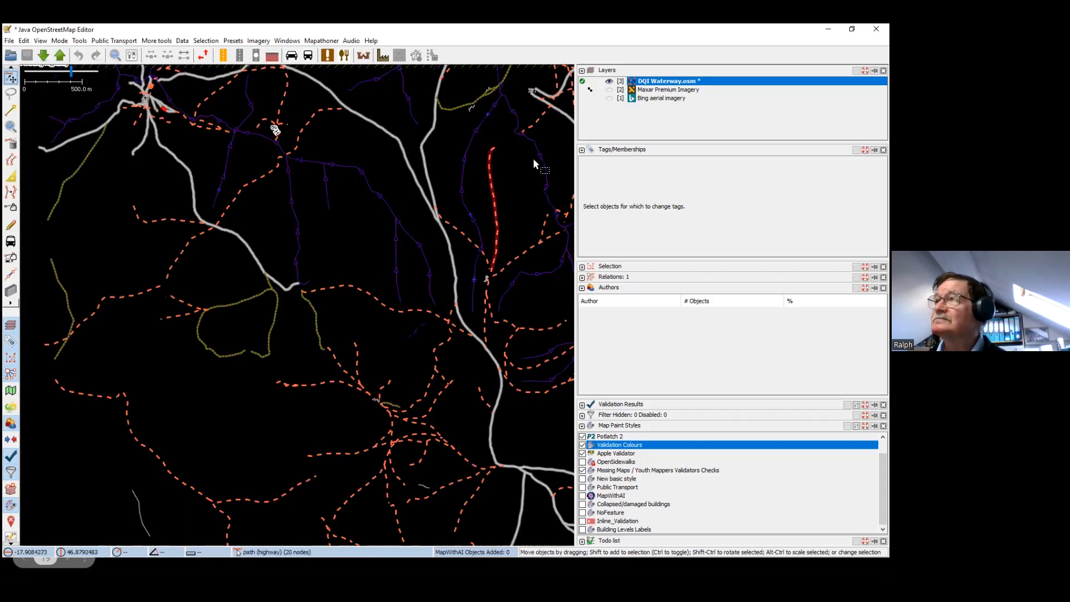
click(609, 99)
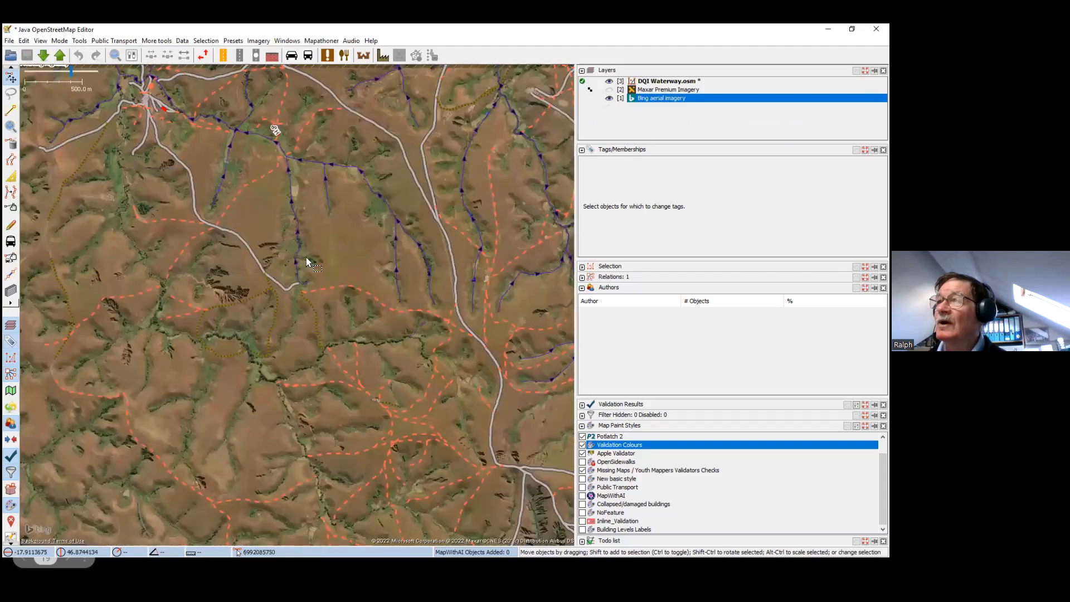
Examine the tree-lined valleys southwest of the mapped streams in the aerial imagery for waterways missing from the map
drag(241, 315, 274, 229)
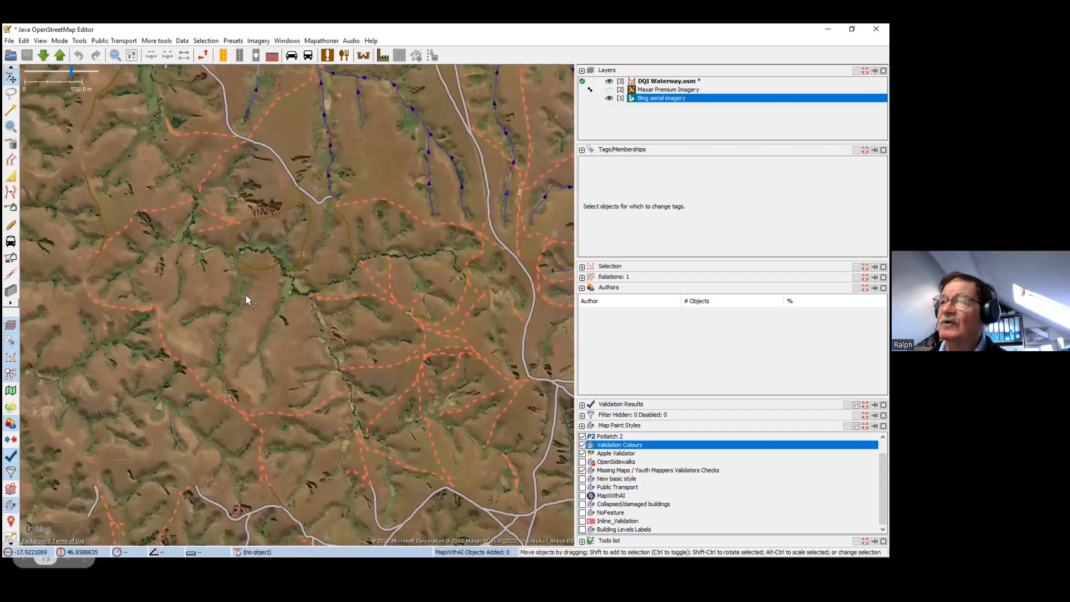
scroll(246, 293, down, 2)
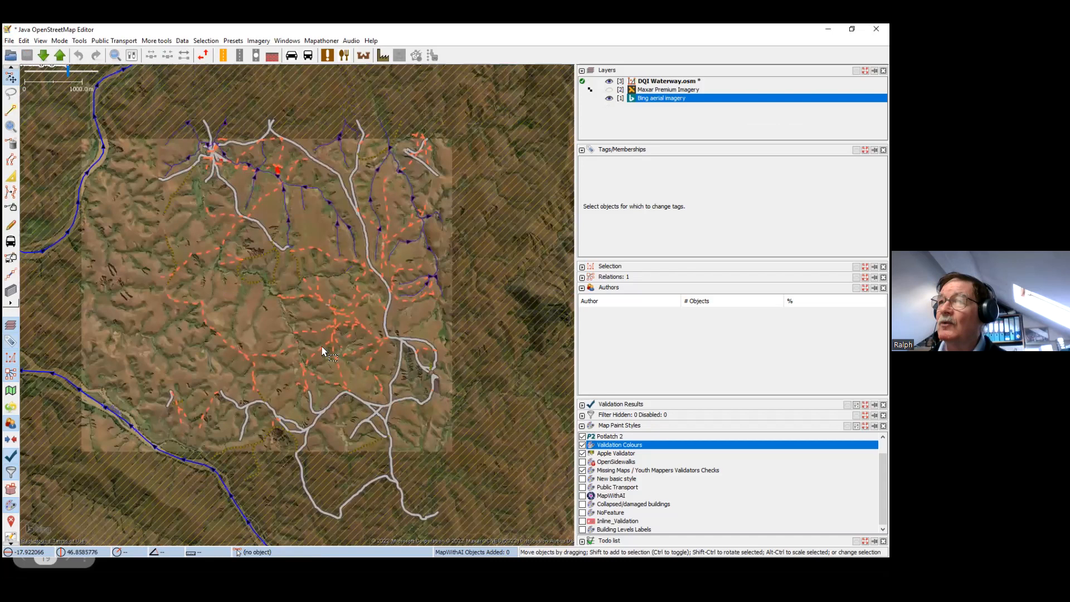
scroll(282, 310, up, 2)
scroll(245, 258, up, 2)
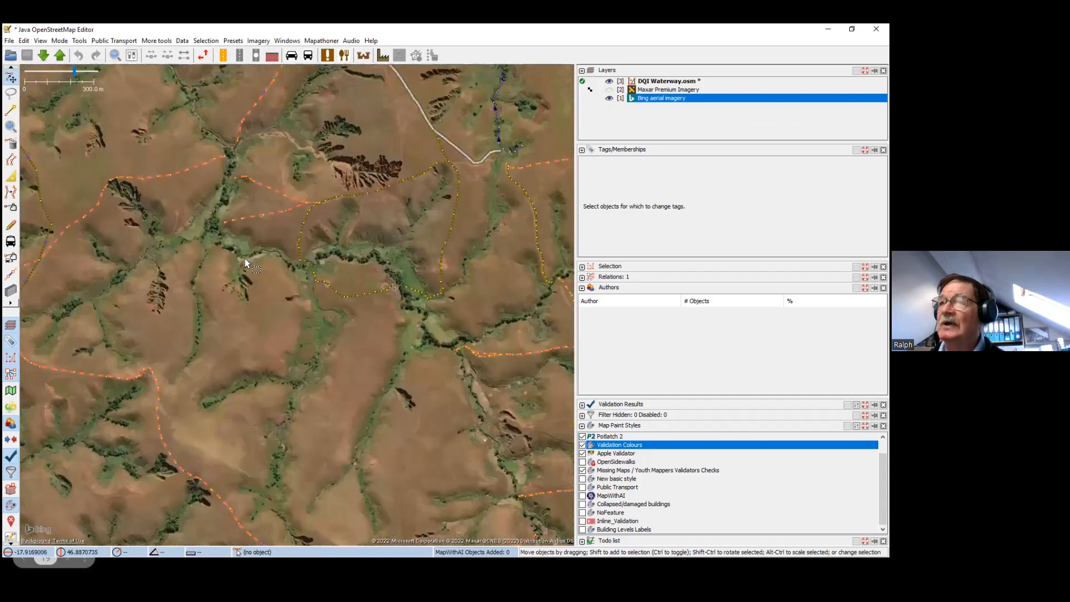
drag(180, 319, 154, 322)
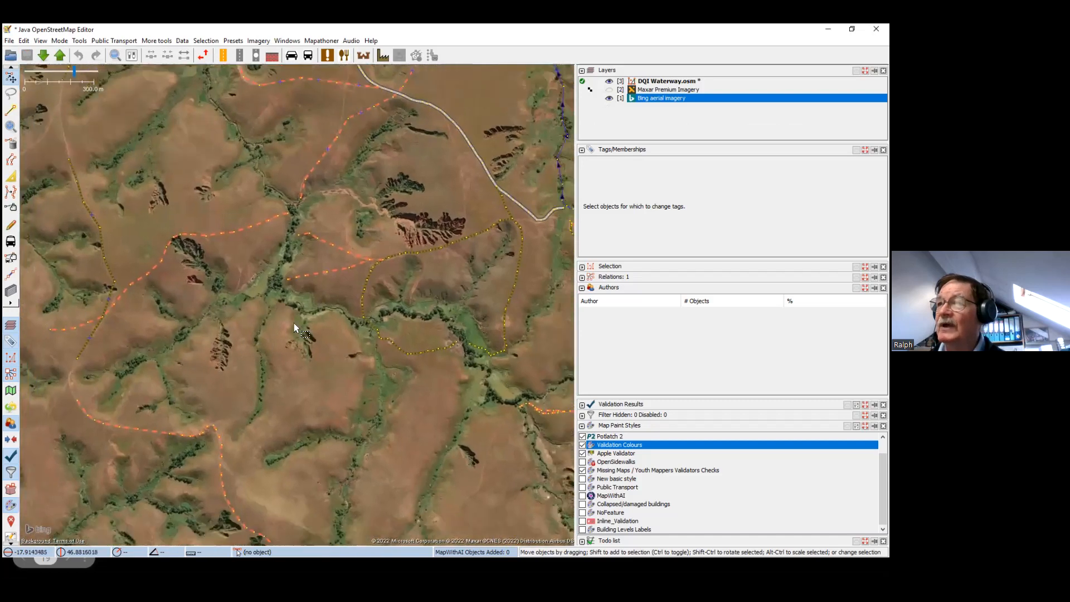
drag(280, 264, 255, 306)
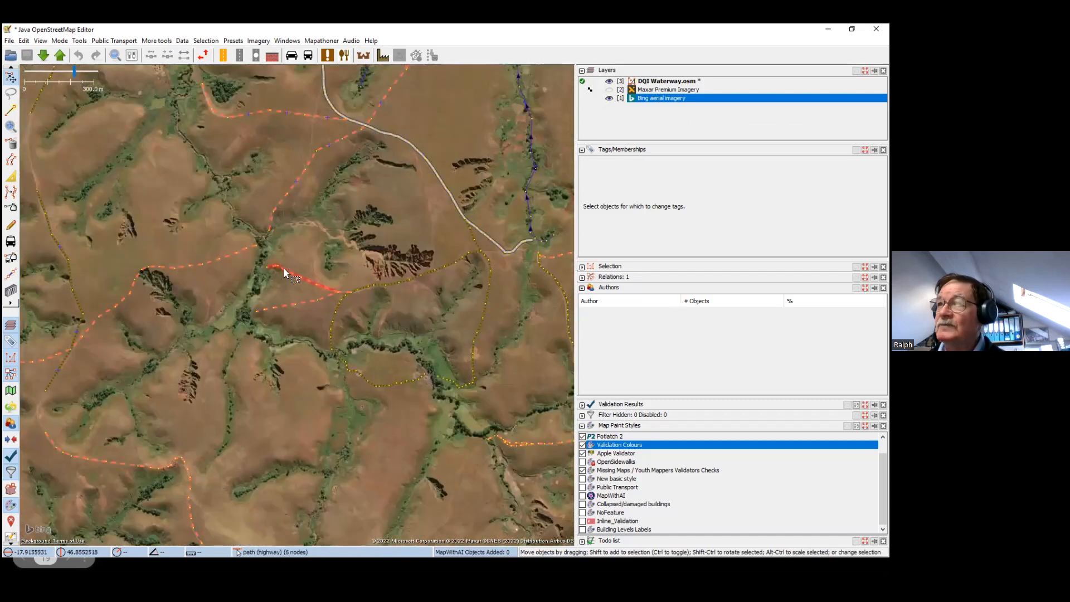
drag(306, 281, 283, 301)
drag(382, 267, 329, 265)
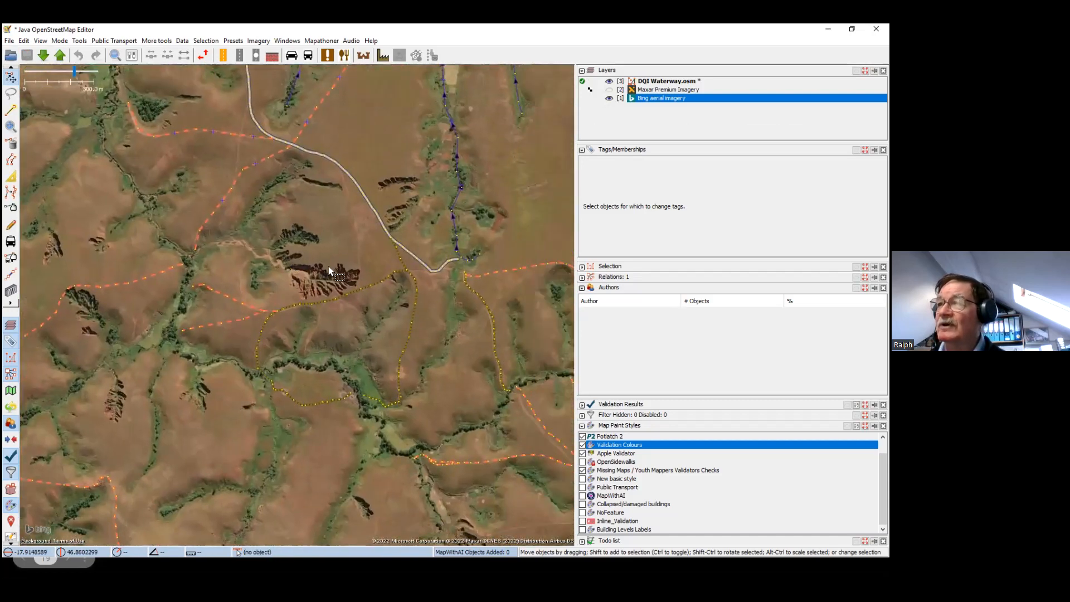
scroll(329, 280, down, 3)
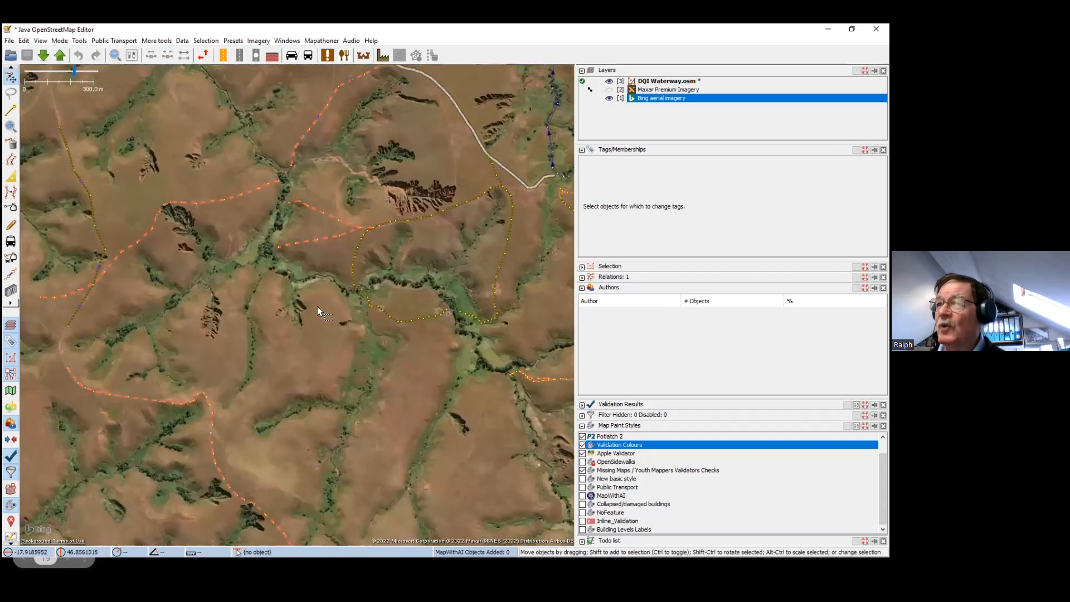
Examine the unmapped valleys draining northwest towards the large mapped river in the Bing imagery
drag(167, 243, 189, 264)
drag(180, 220, 208, 272)
scroll(307, 285, up, 2)
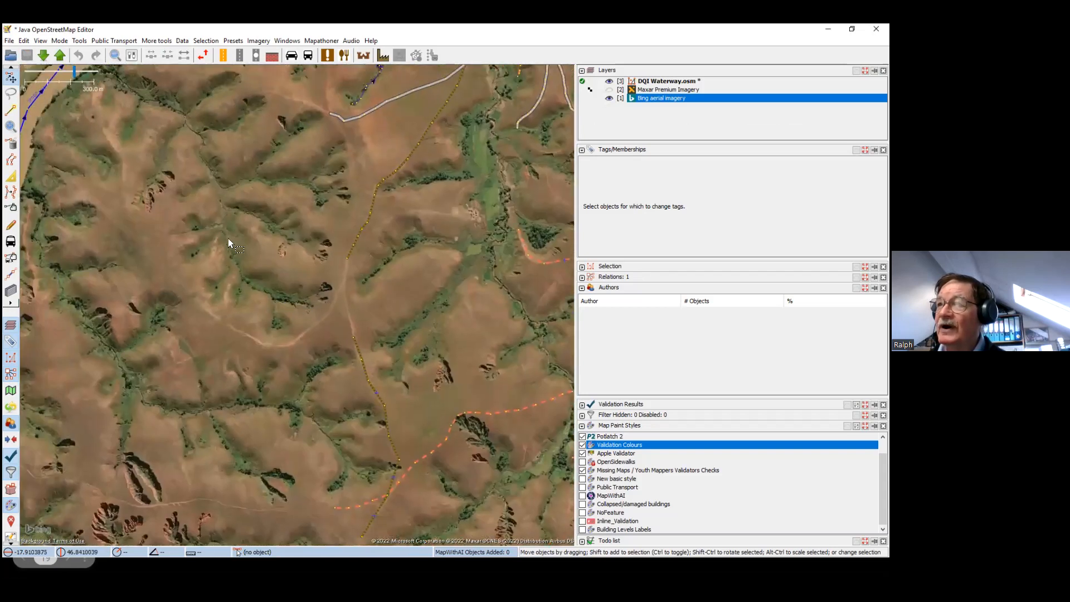
drag(229, 183, 277, 261)
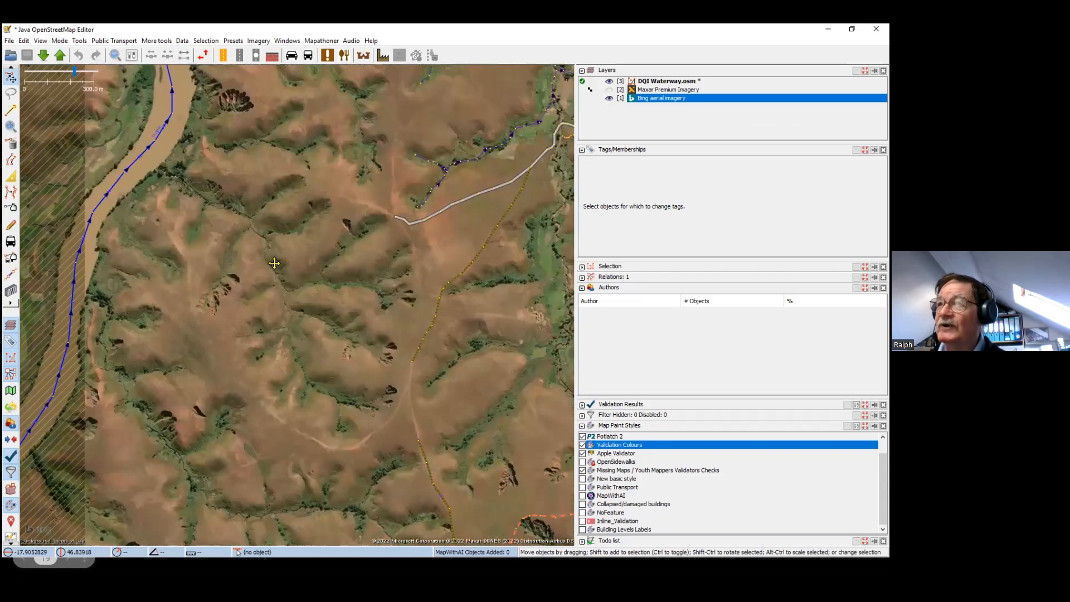
drag(219, 236, 236, 275)
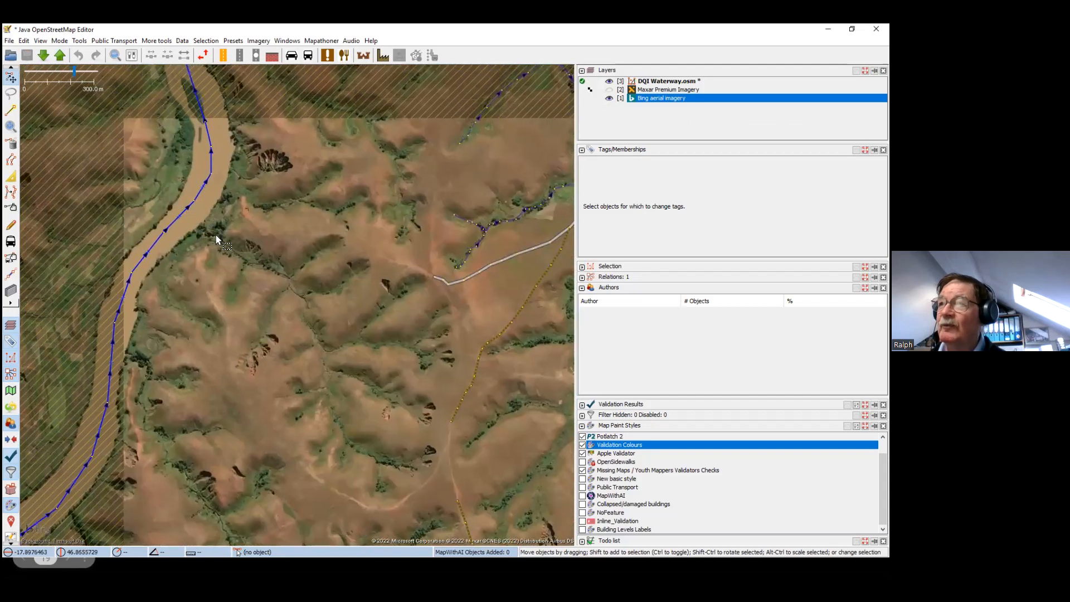
drag(252, 269, 273, 276)
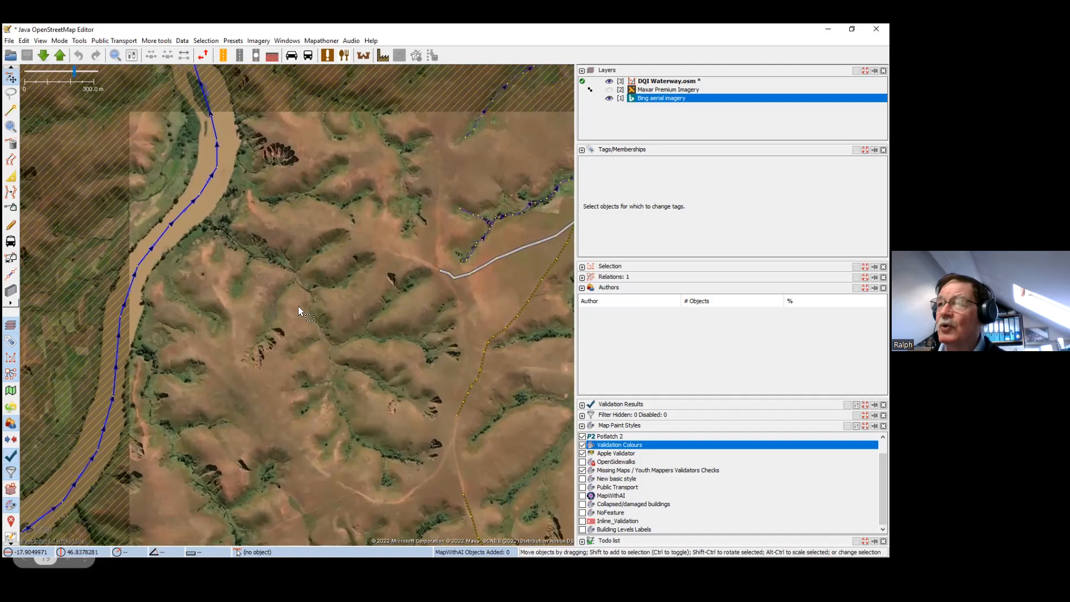
Trace the unmapped stream valley southeast of the river up to its tree-lined head, inspecting its channel and branches
drag(345, 347, 302, 307)
scroll(303, 307, up, 2)
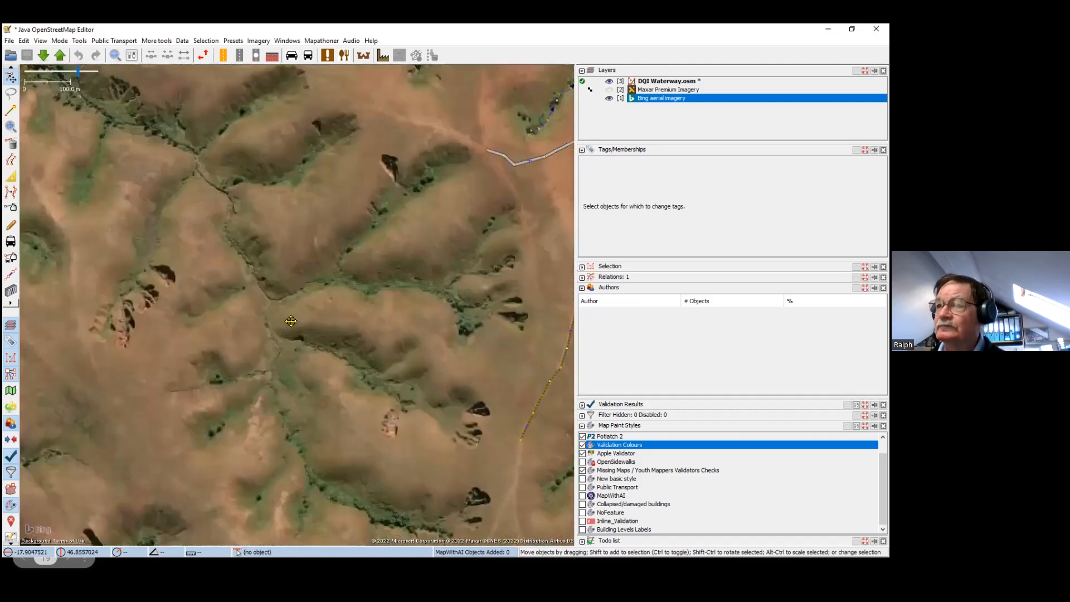
drag(346, 345, 282, 276)
drag(296, 336, 299, 311)
drag(232, 349, 194, 310)
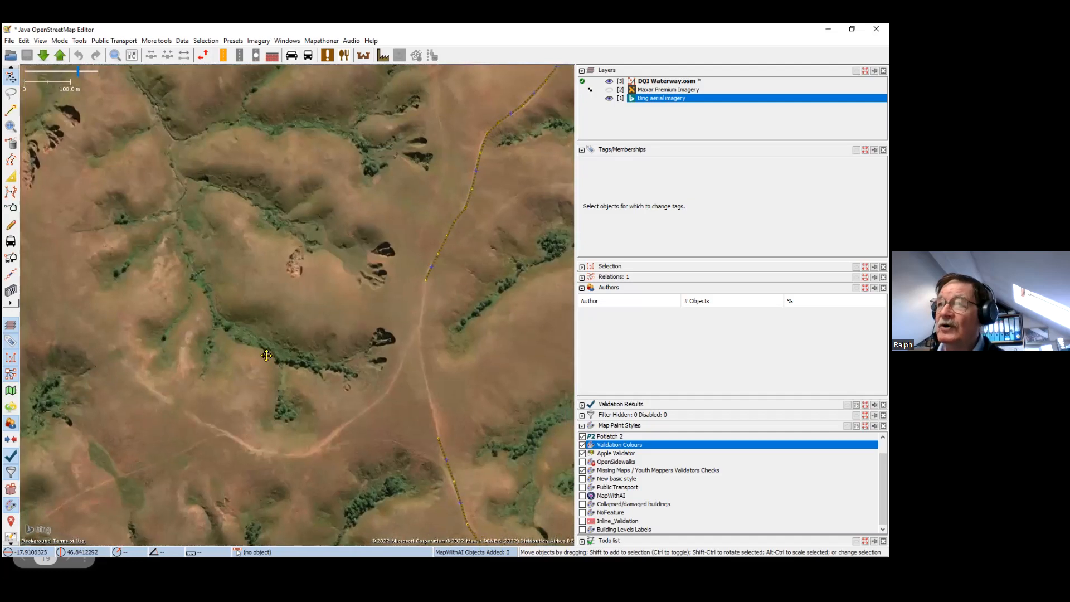
scroll(233, 332, up, 3)
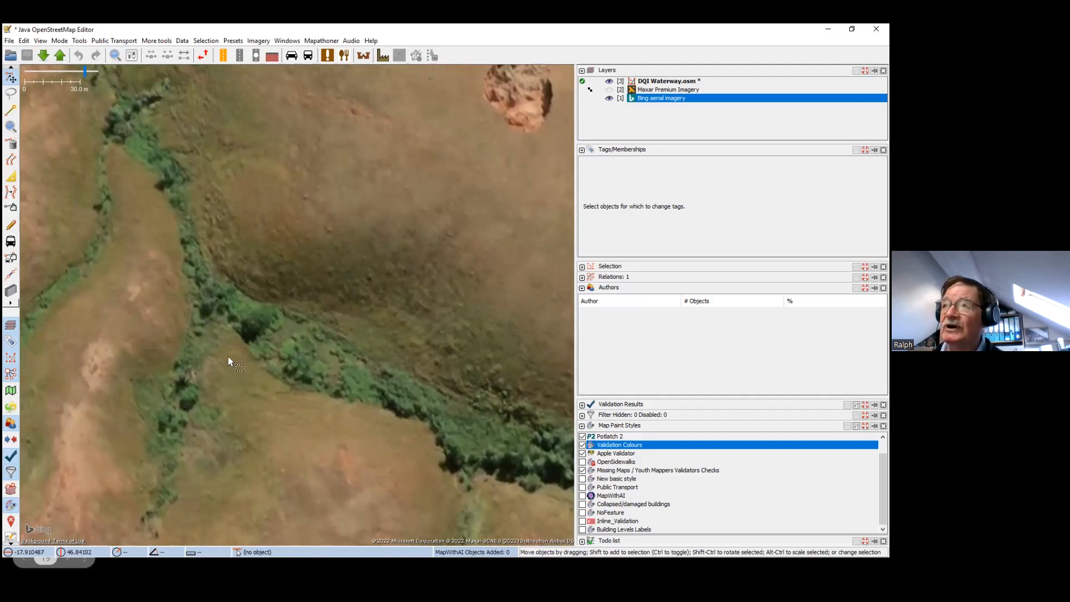
scroll(229, 356, down, 3)
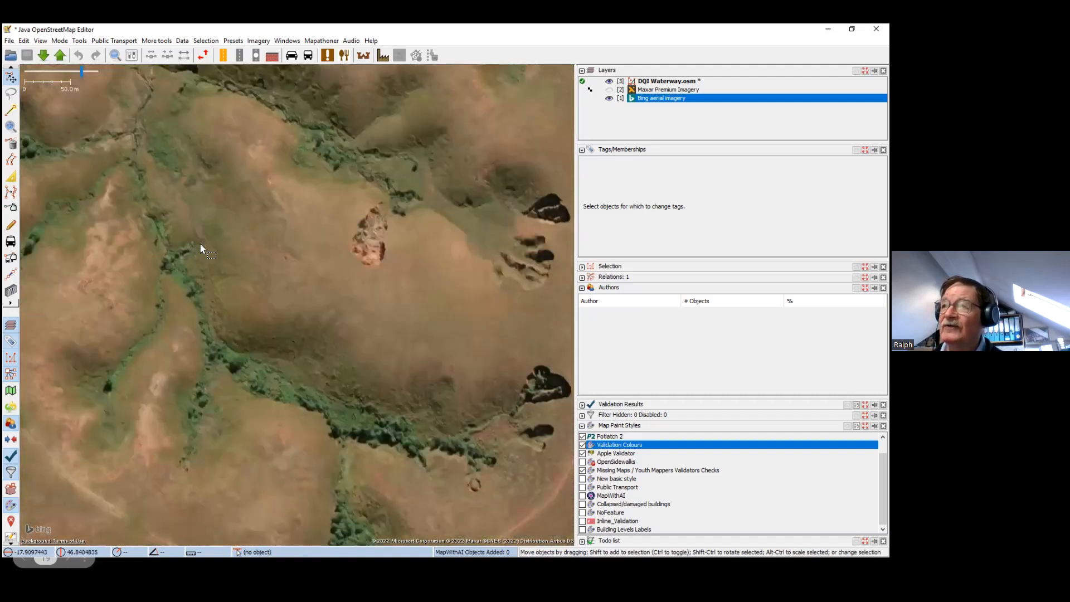
drag(132, 150, 210, 243)
scroll(209, 242, up, 4)
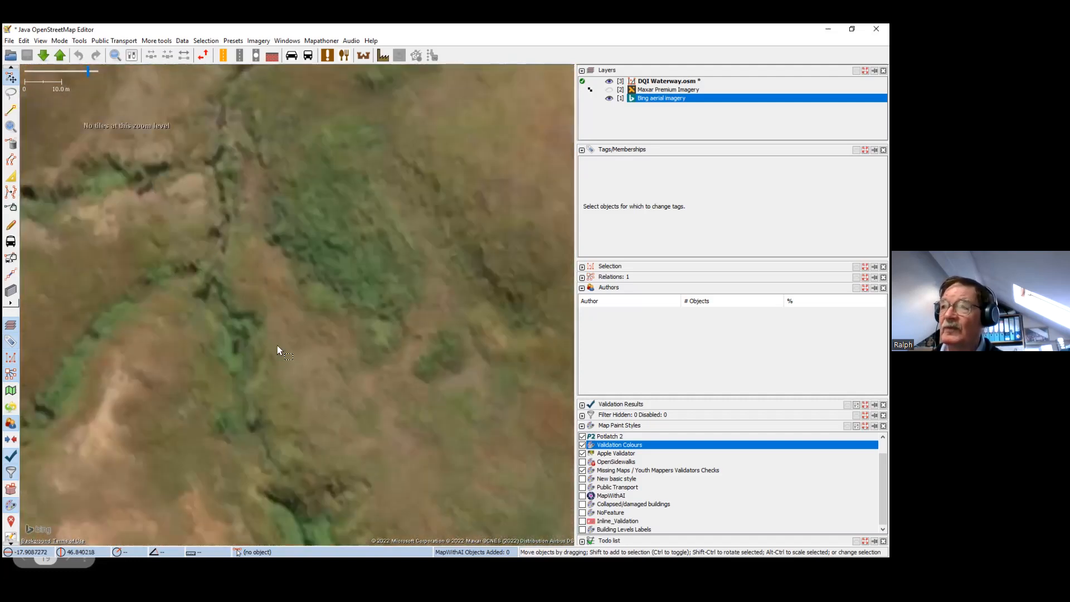
scroll(277, 348, down, 4)
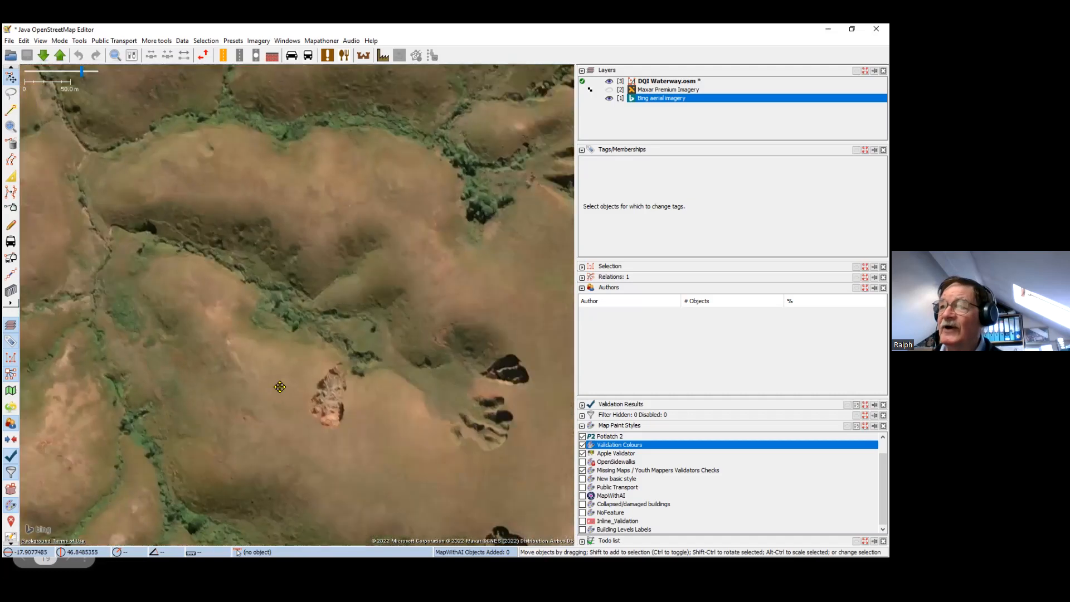
drag(280, 387, 224, 354)
scroll(330, 390, down, 2)
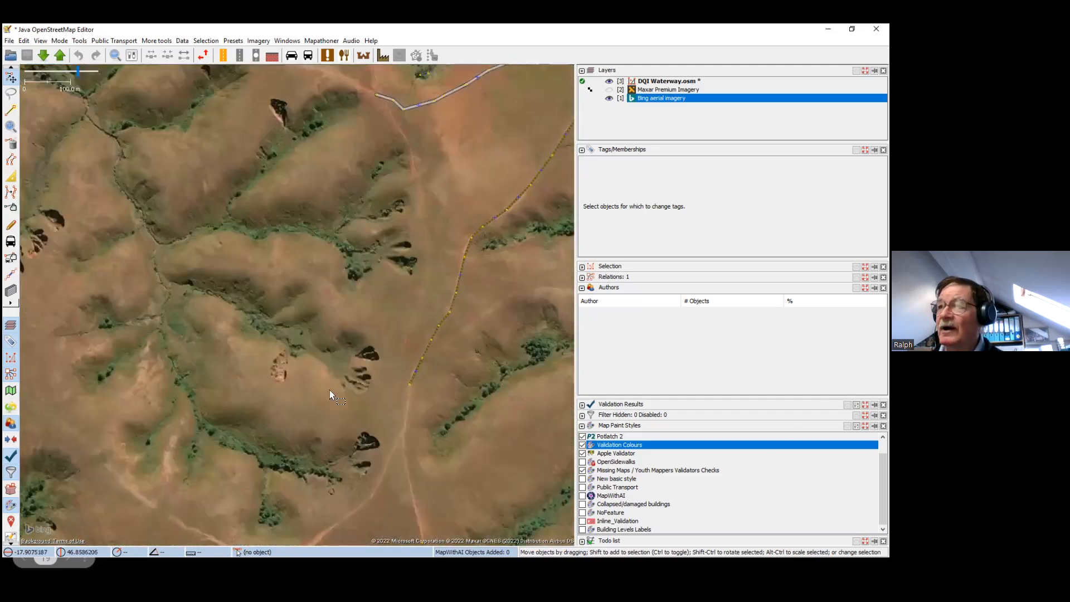
scroll(323, 328, down, 3)
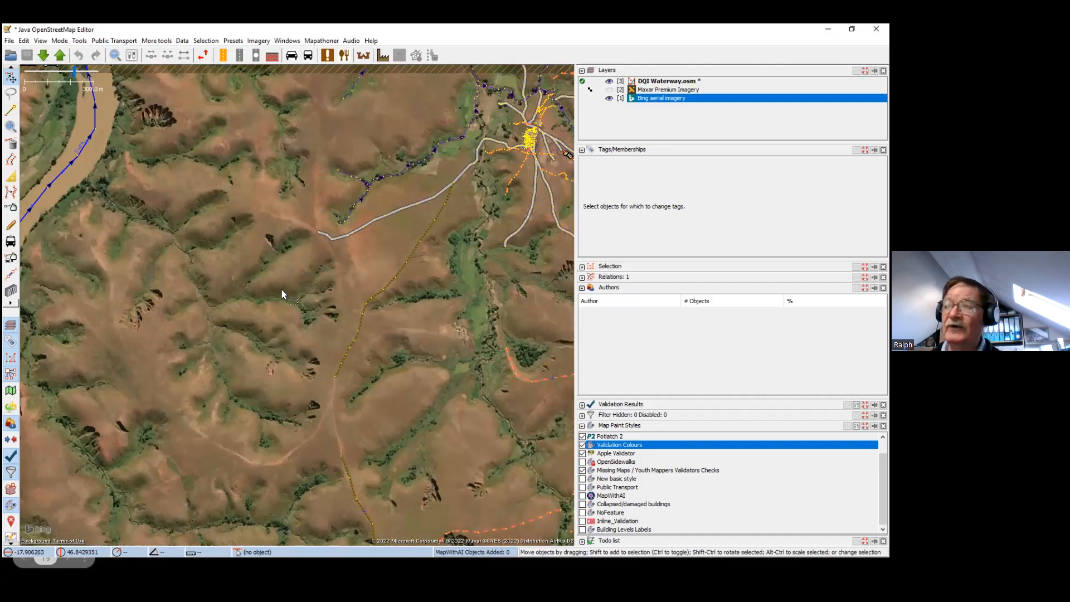
Add the OpenCycleMap imagery layer and examine its contours and streams around the unmapped valley
click(257, 41)
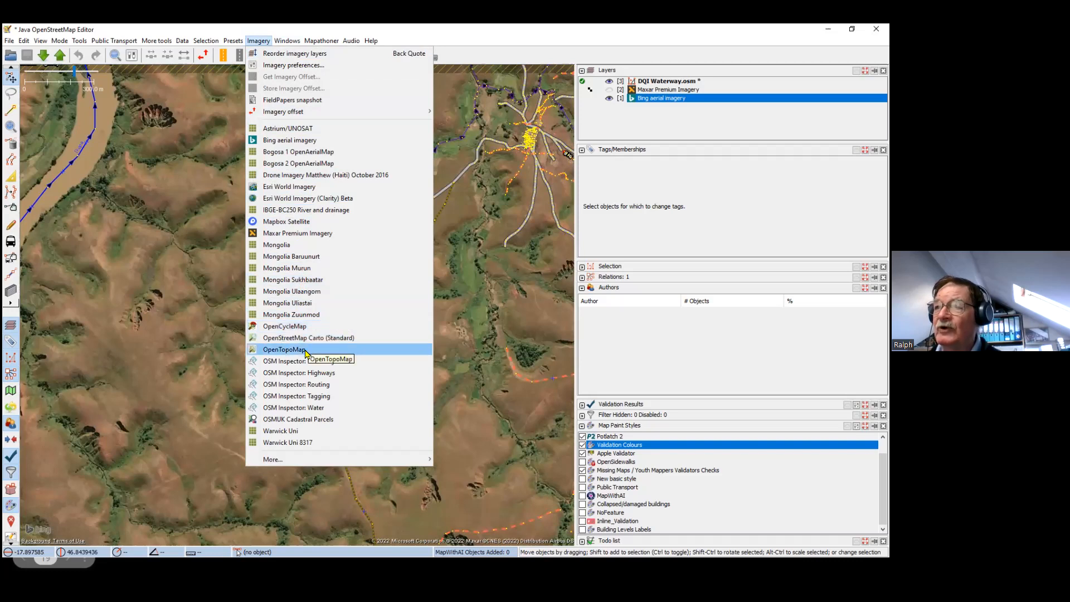
click(303, 327)
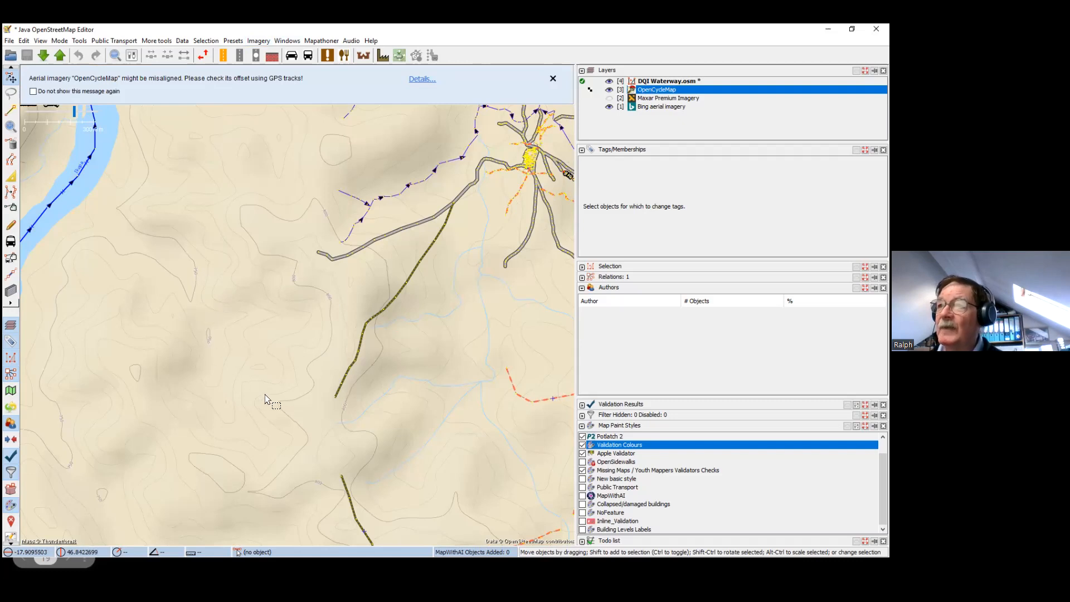
drag(390, 430, 302, 433)
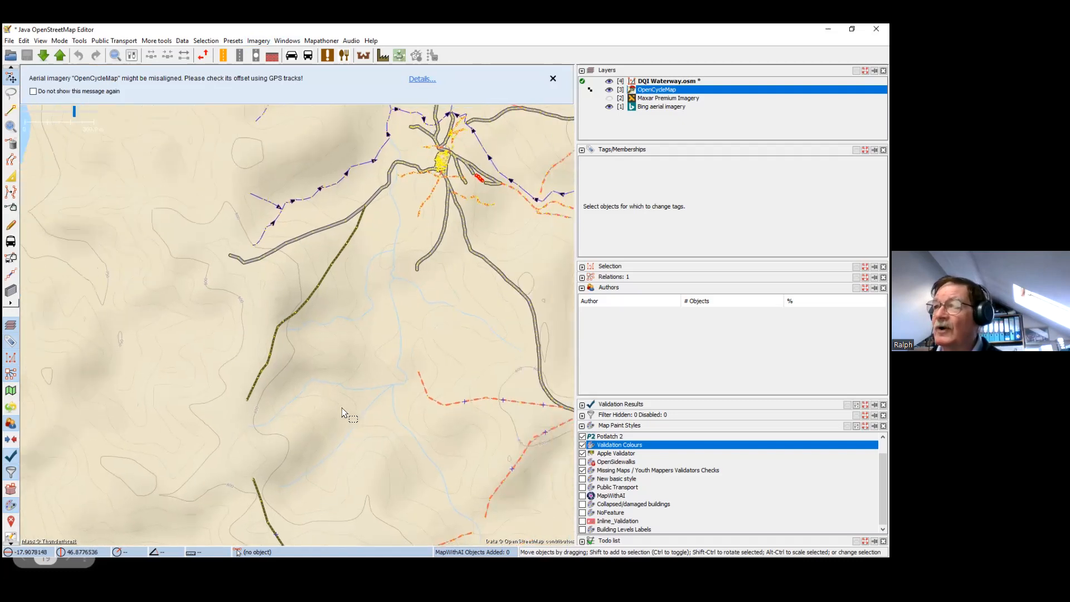
drag(388, 177, 340, 272)
drag(117, 349, 271, 300)
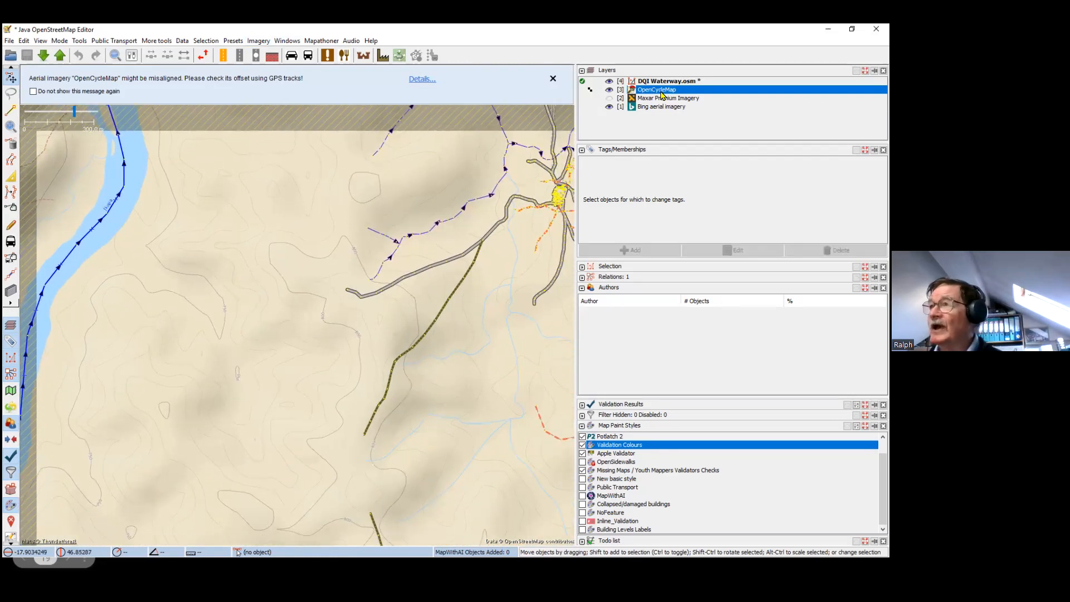
Reduce the OpenCycleMap layer's opacity to about 30% and raise its gamma well above normal
mouse_move(662, 90)
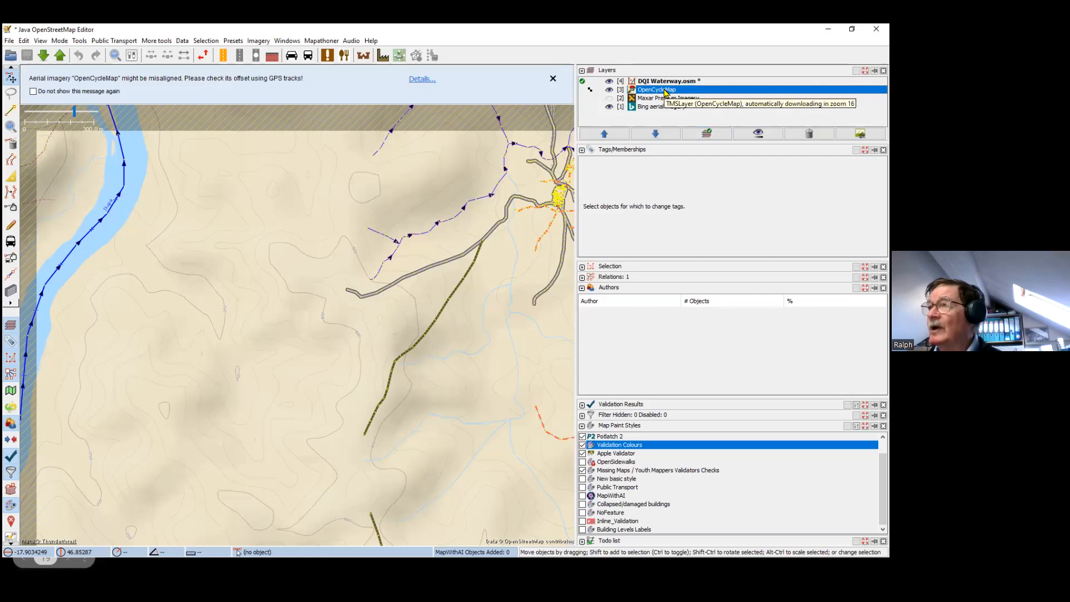
click(758, 134)
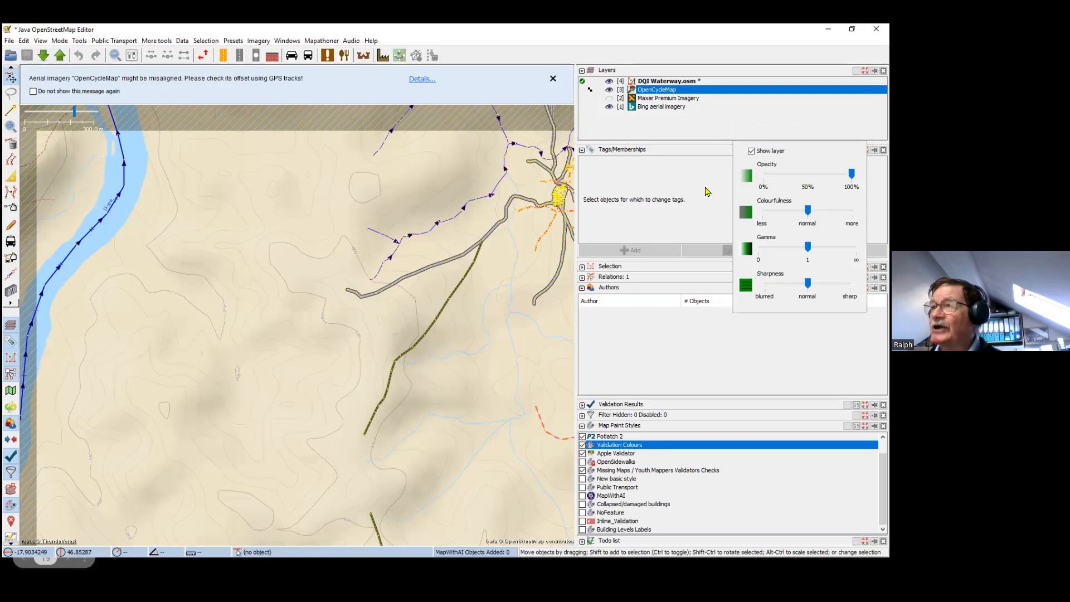
drag(851, 174, 802, 185)
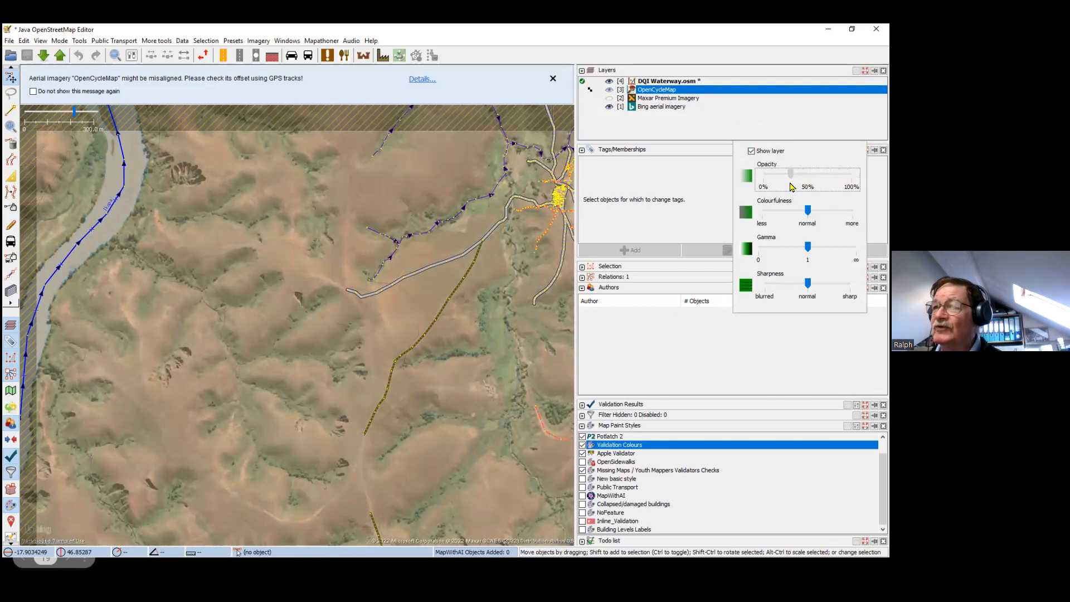
drag(791, 187, 791, 186)
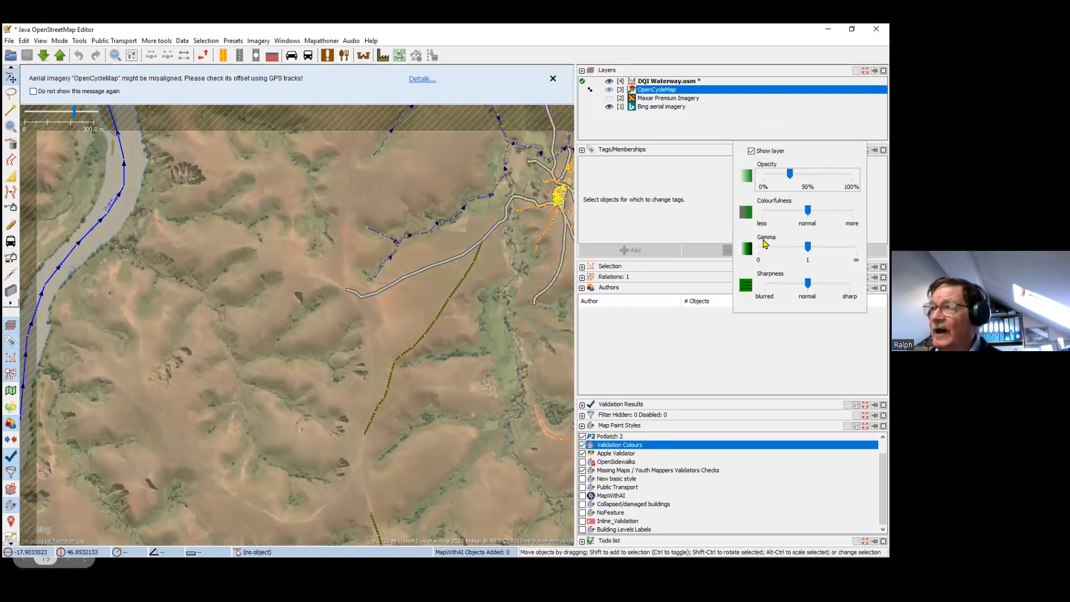
drag(806, 253, 846, 247)
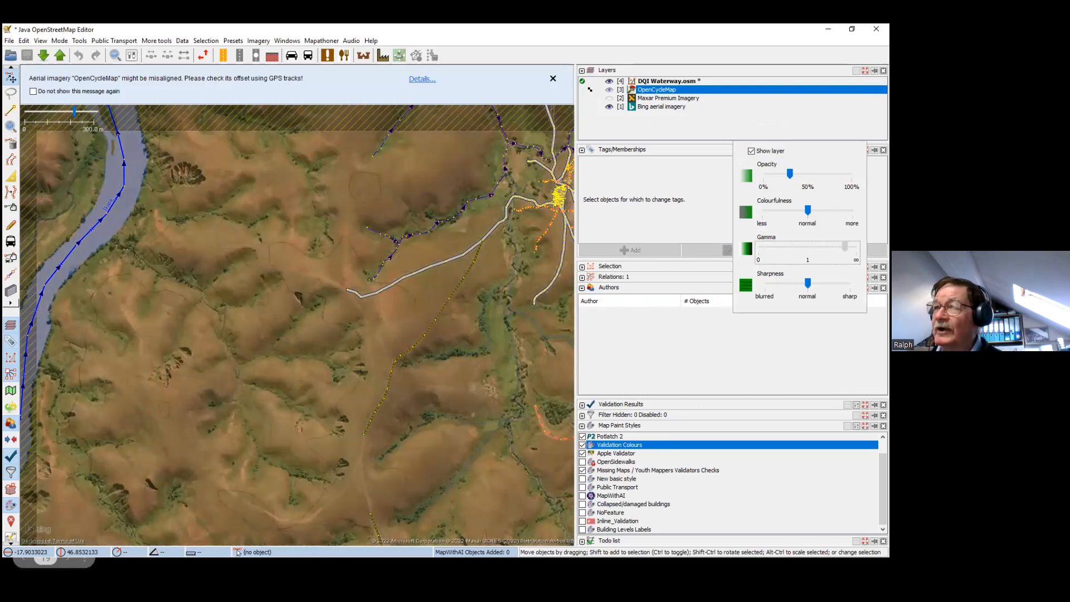
Start a new way at the eastern head of the unmapped tree-lined valley and trace its channel westwards downstream
scroll(292, 318, up, 2)
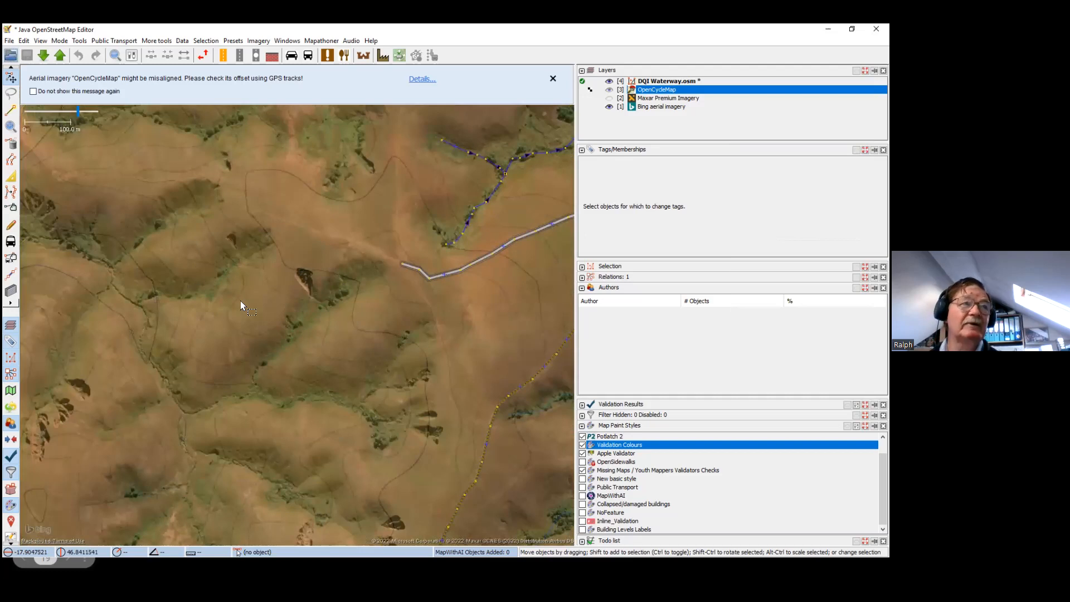
drag(239, 299, 227, 274)
drag(344, 384, 304, 265)
drag(356, 359, 341, 341)
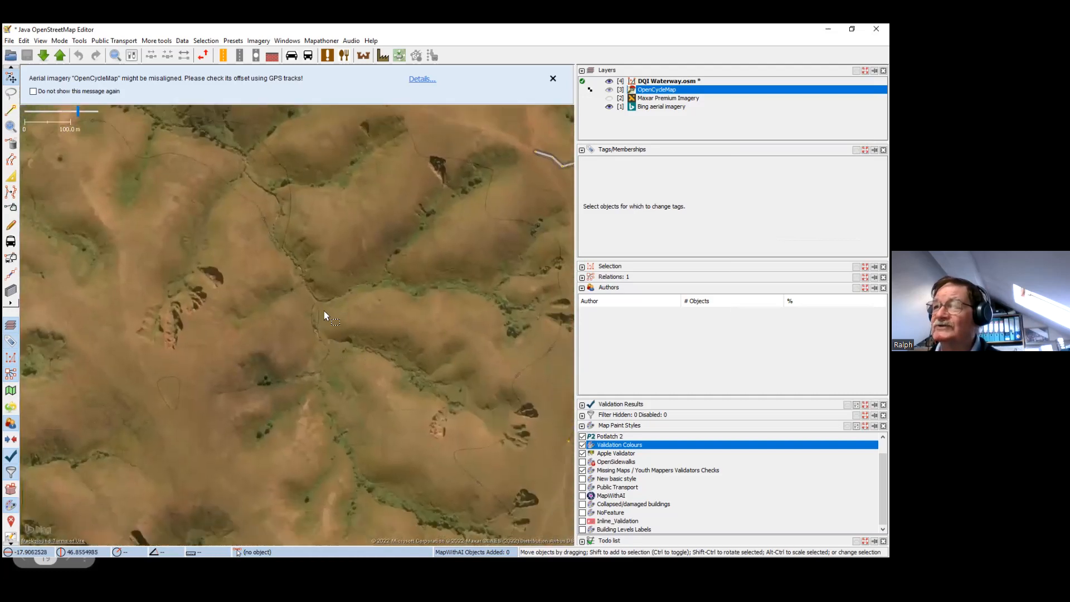
drag(270, 259, 256, 209)
drag(341, 441, 339, 350)
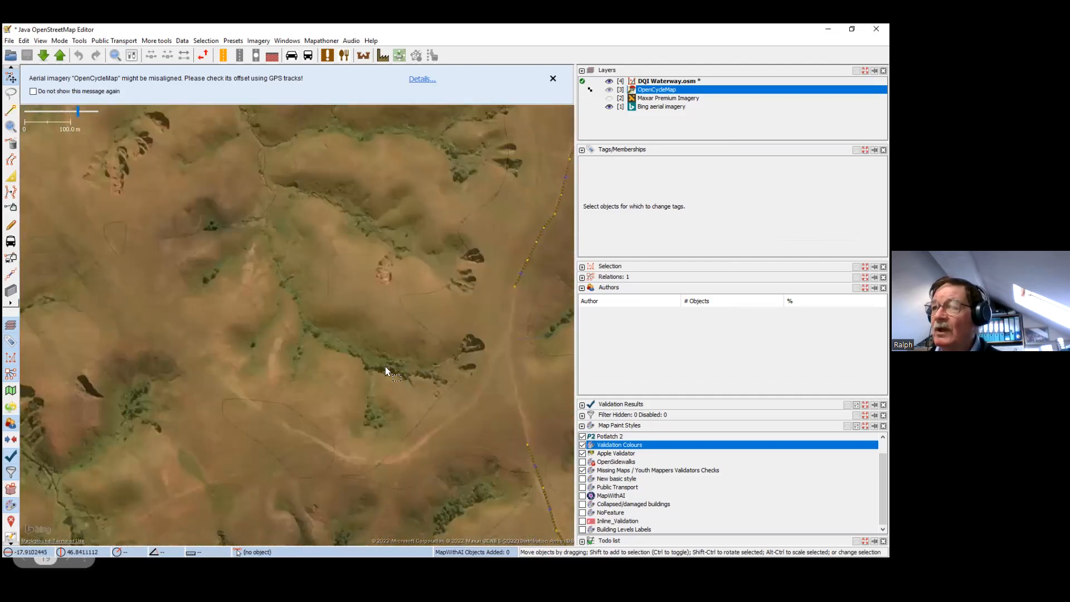
scroll(410, 369, up, 5)
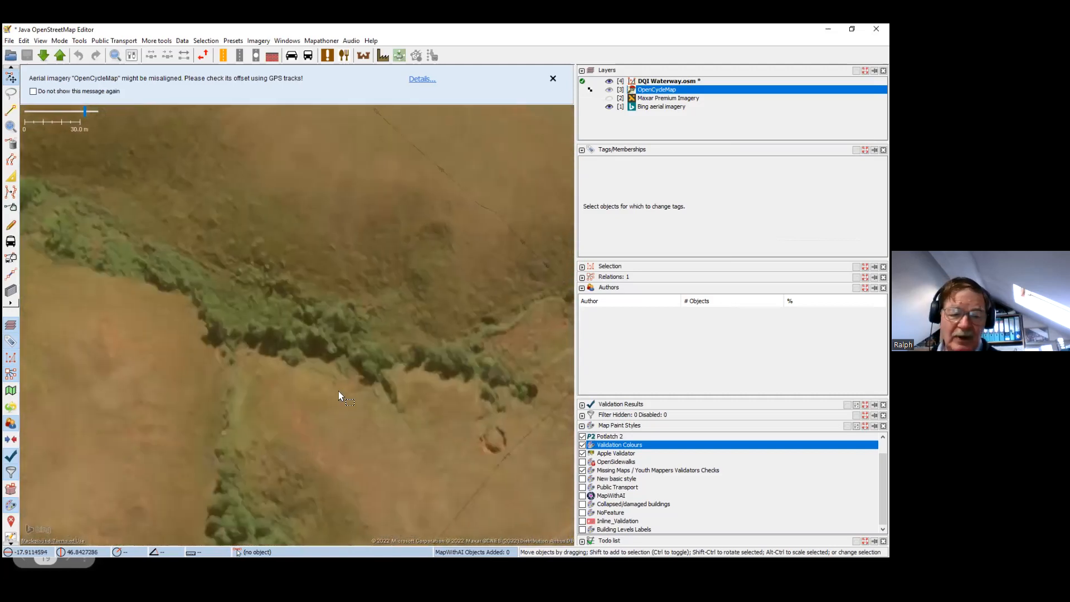
key(a)
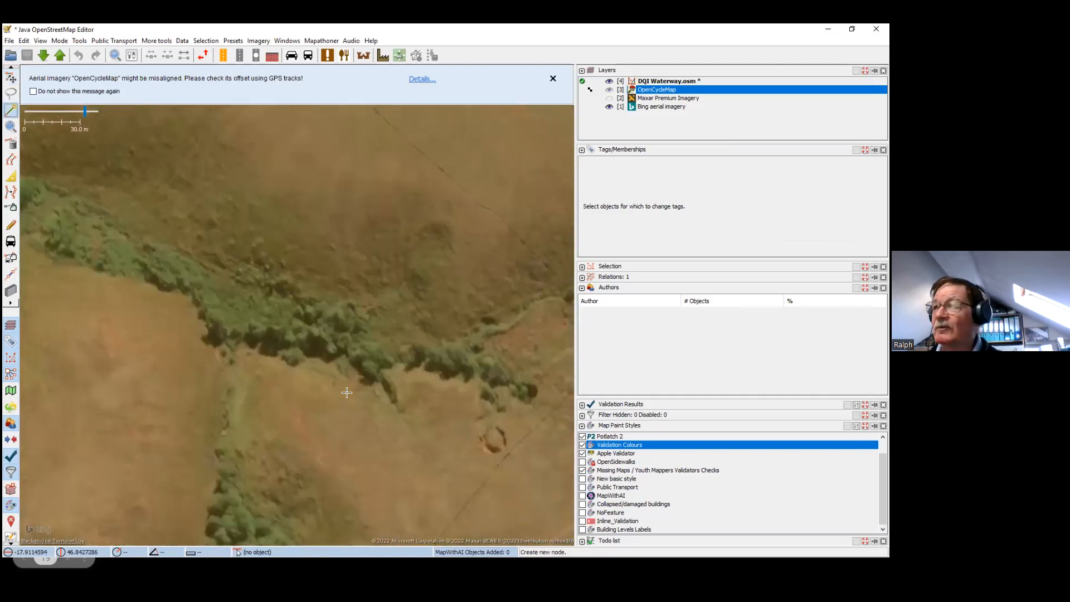
click(454, 365)
click(380, 330)
click(335, 328)
click(269, 314)
click(236, 312)
click(198, 318)
click(140, 288)
click(125, 257)
Continue the way northwest along the dense tree line and past the clump where the channel narrows
drag(124, 257, 332, 406)
click(316, 395)
click(280, 384)
click(239, 374)
click(190, 344)
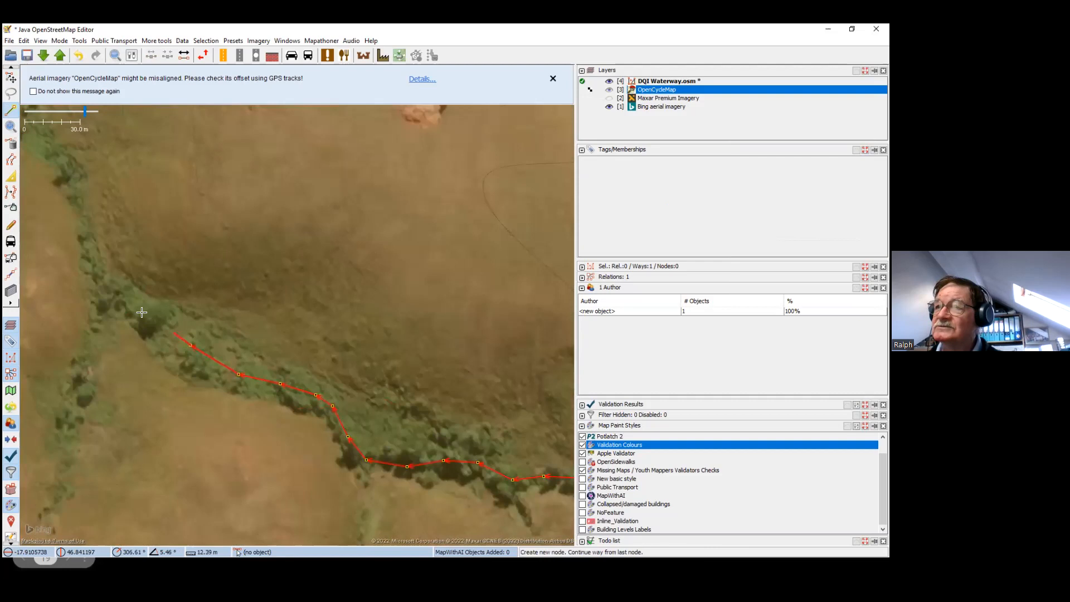
click(126, 300)
drag(107, 278, 153, 318)
click(159, 317)
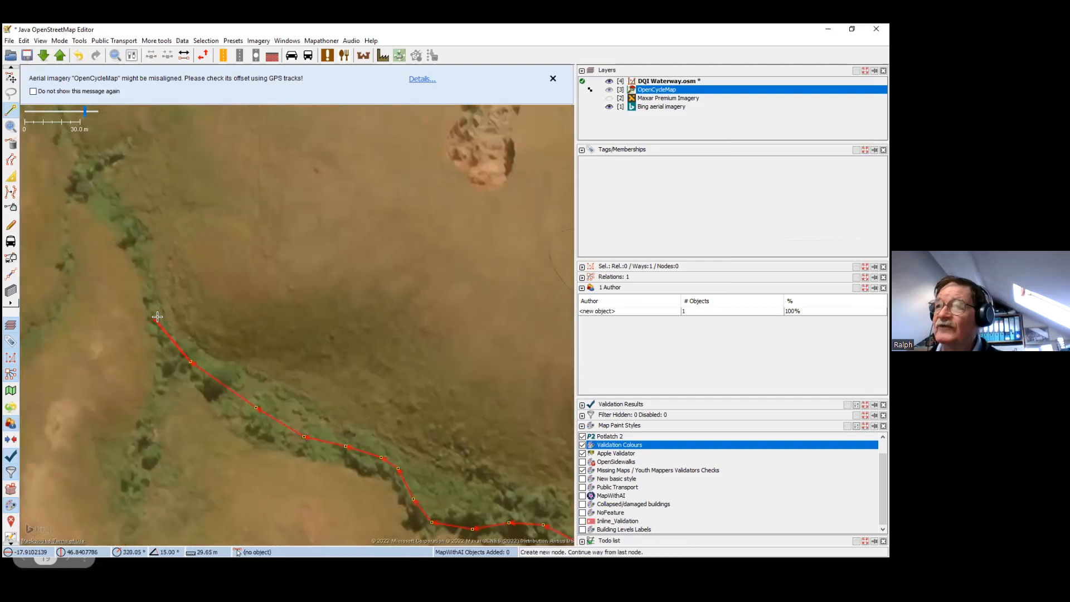
click(137, 237)
drag(103, 207, 207, 338)
click(199, 334)
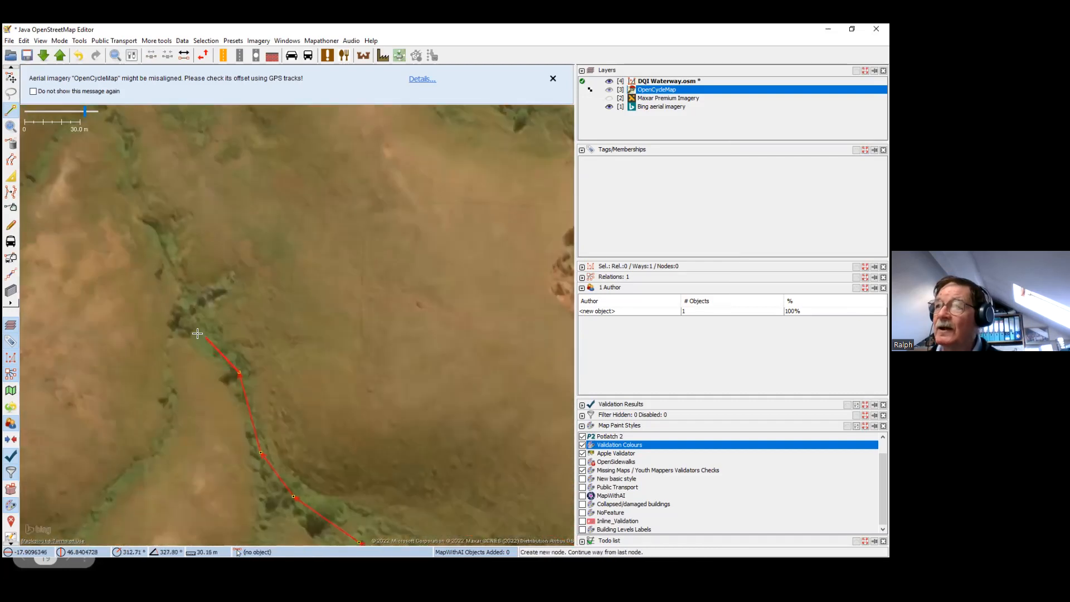
click(186, 304)
click(158, 223)
Extend the way north along the narrow channel to the junction with the tributary coming in from the west
drag(130, 202, 211, 372)
click(219, 384)
click(216, 311)
click(206, 300)
click(197, 281)
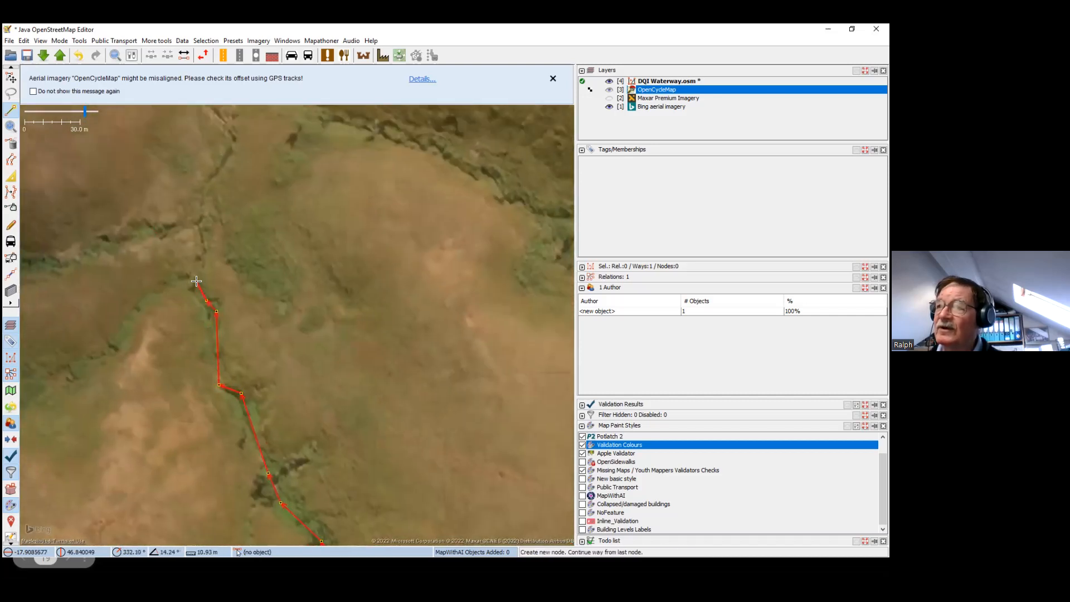
scroll(192, 298, up, 2)
click(199, 298)
click(196, 254)
click(187, 231)
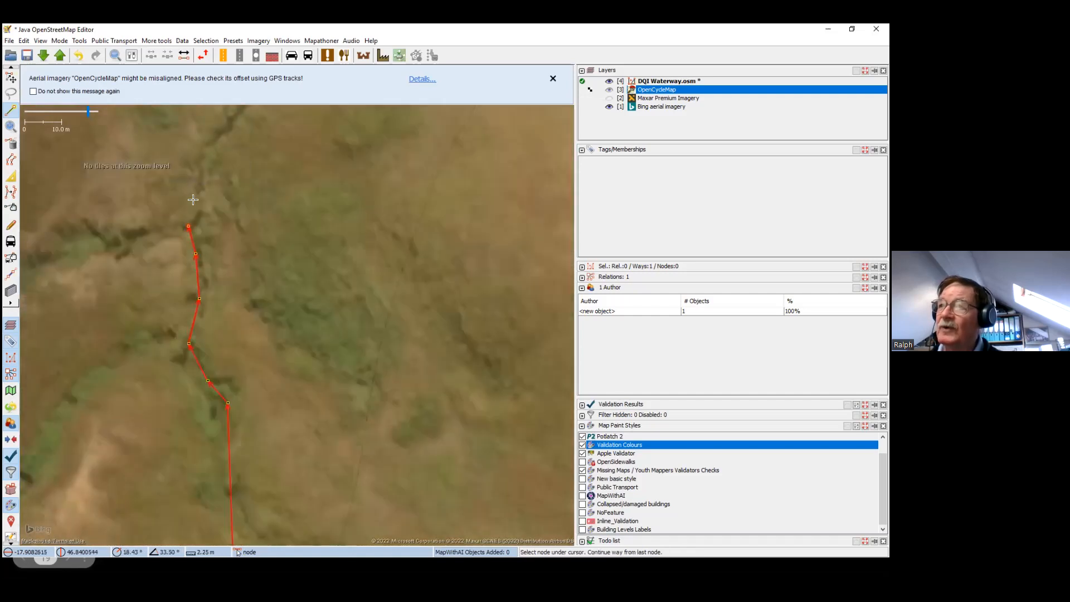
Extend the way northeast from the western tributary junction, follow the bend northwest along the eroded channel, and end the line there
click(179, 296)
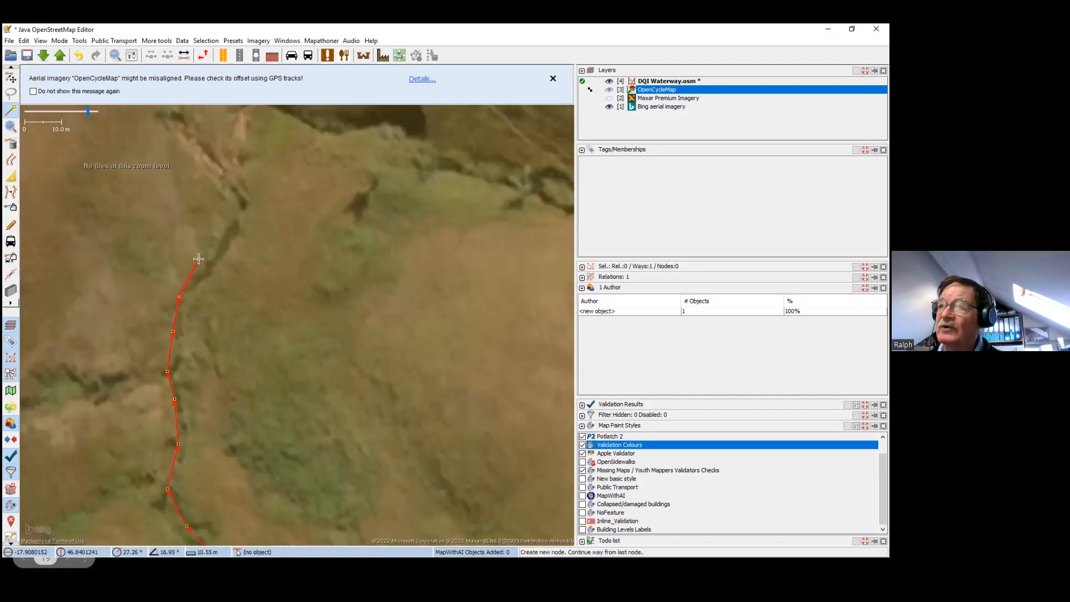
click(210, 258)
click(238, 206)
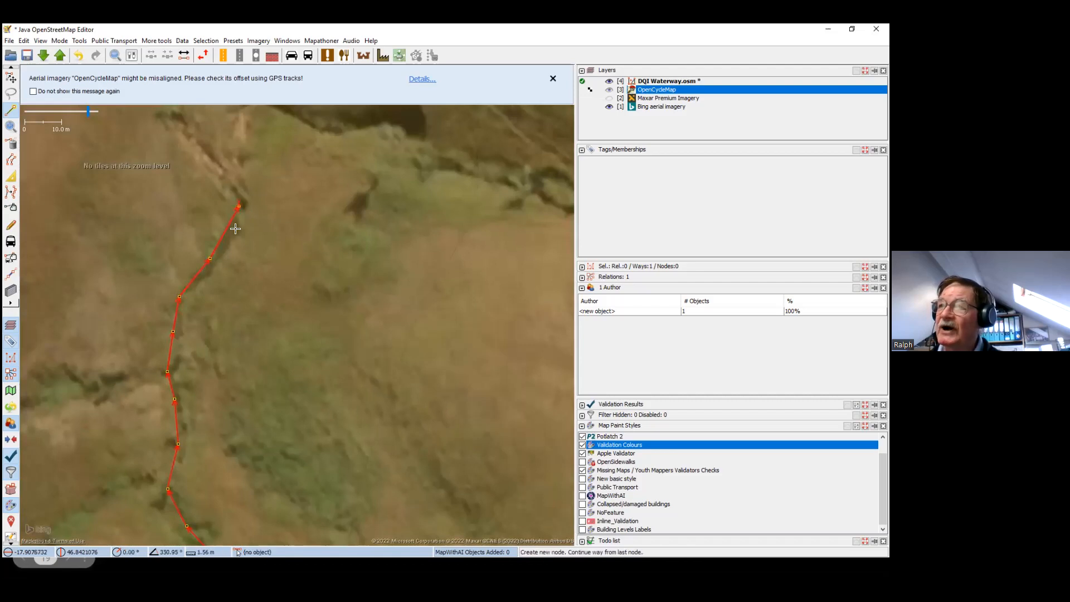
drag(238, 206, 215, 323)
click(194, 283)
click(156, 240)
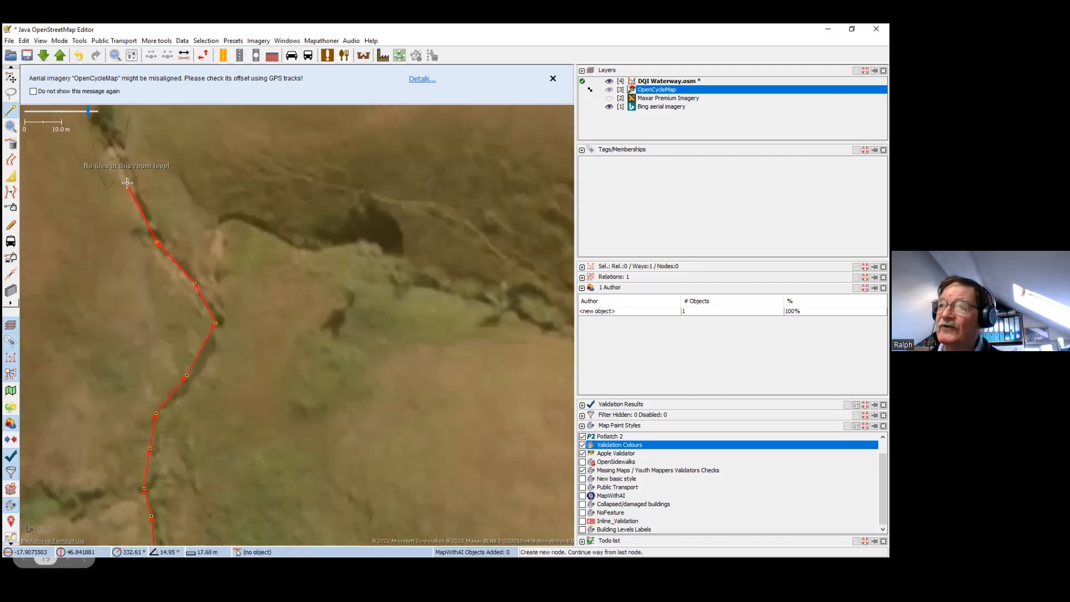
drag(127, 188, 184, 271)
key(Escape)
scroll(225, 299, up, 2)
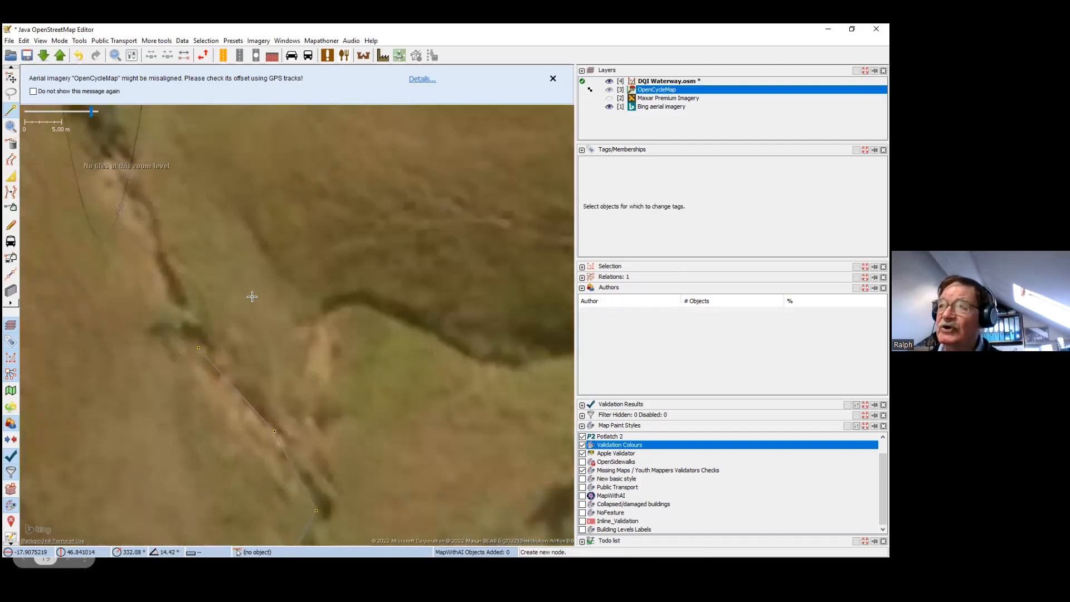
drag(195, 292, 252, 296)
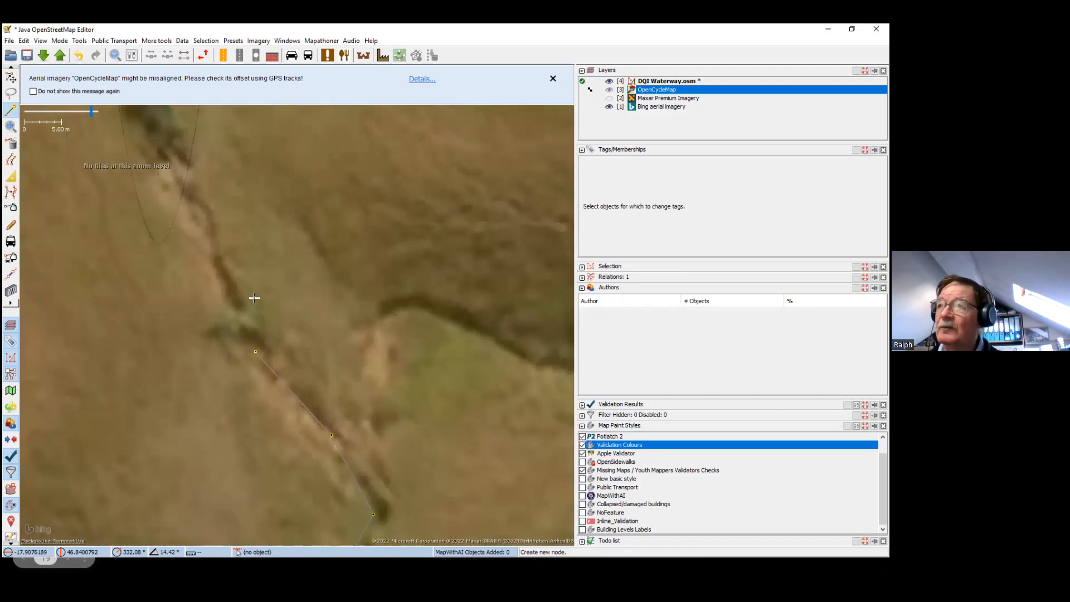
click(214, 293)
click(234, 284)
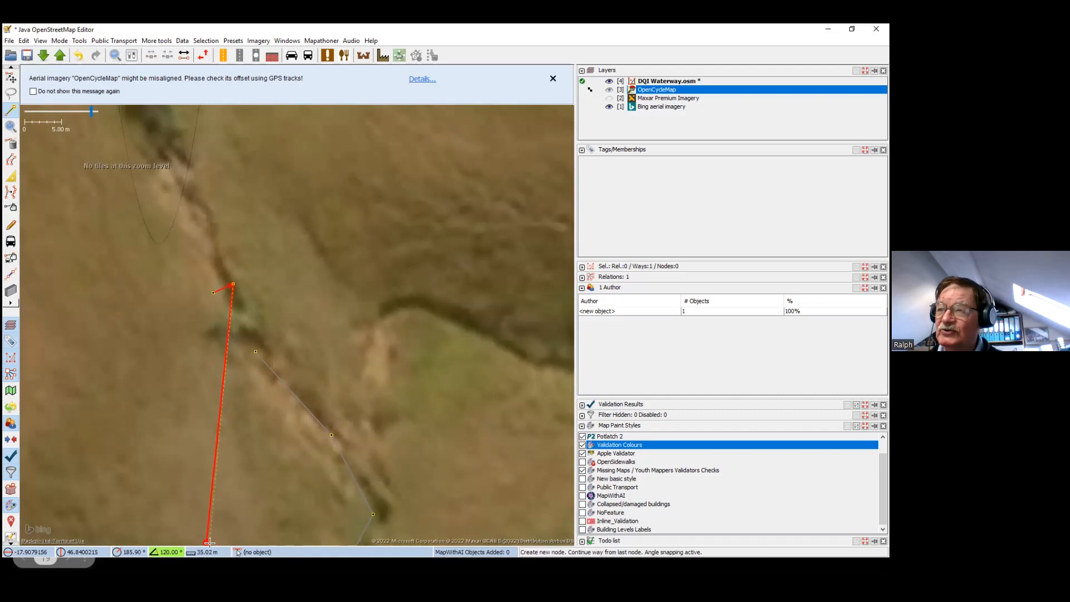
click(236, 285)
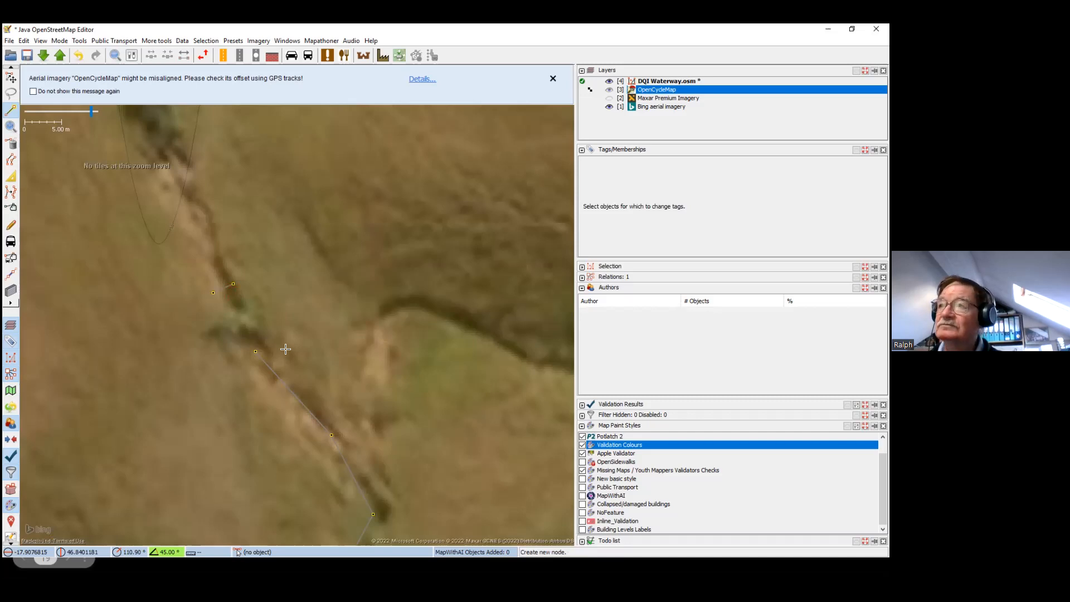
Select the traced stream way and add the tag waterway=stream to it
scroll(287, 351, down, 2)
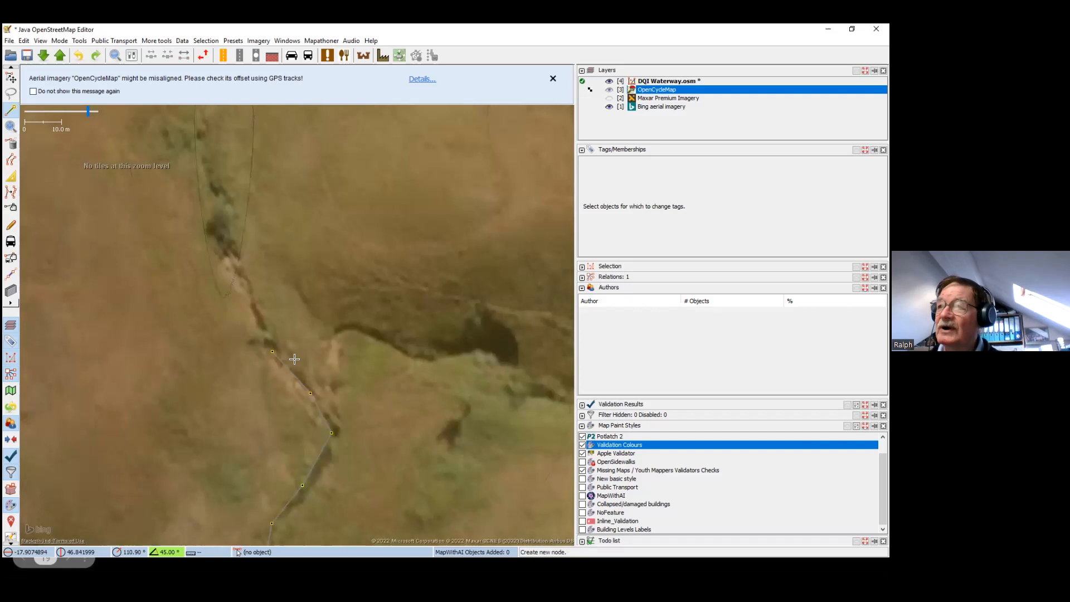
key(s)
click(299, 380)
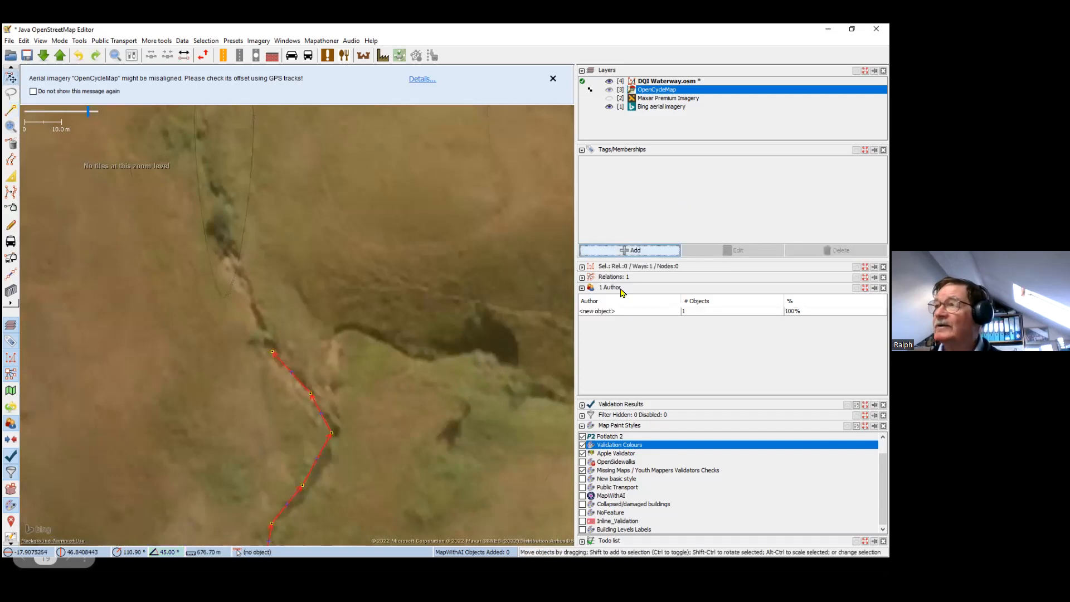
click(635, 250)
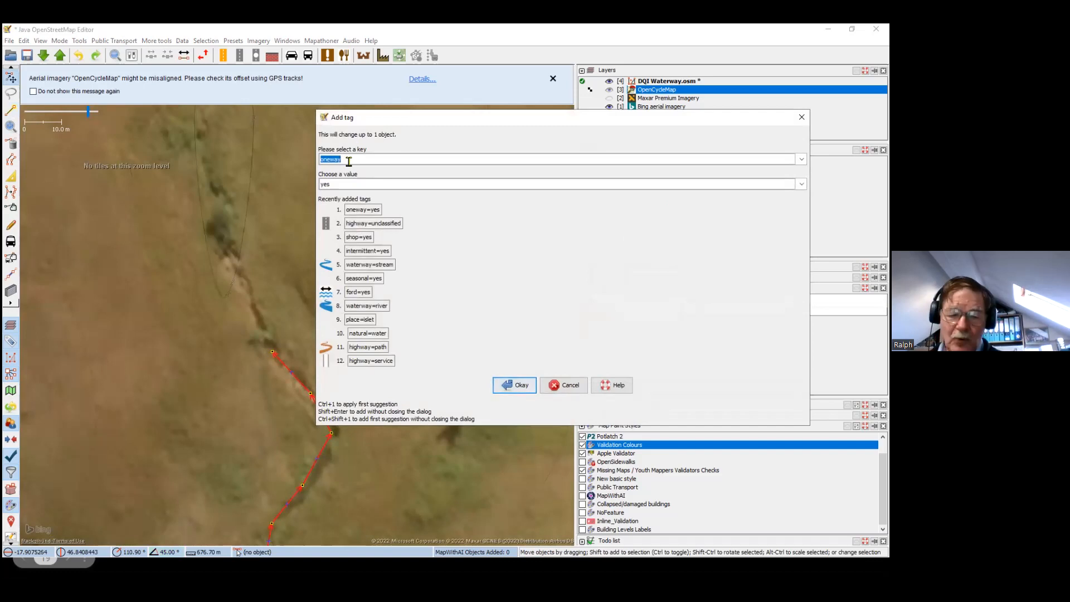
text(water)
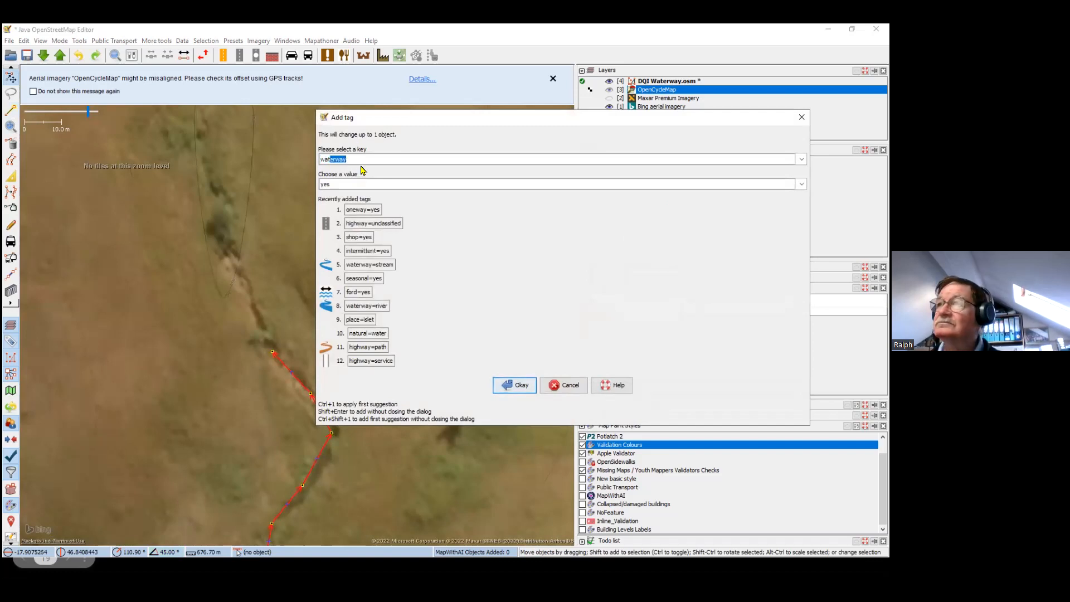
key(Tab)
text(s)
click(520, 388)
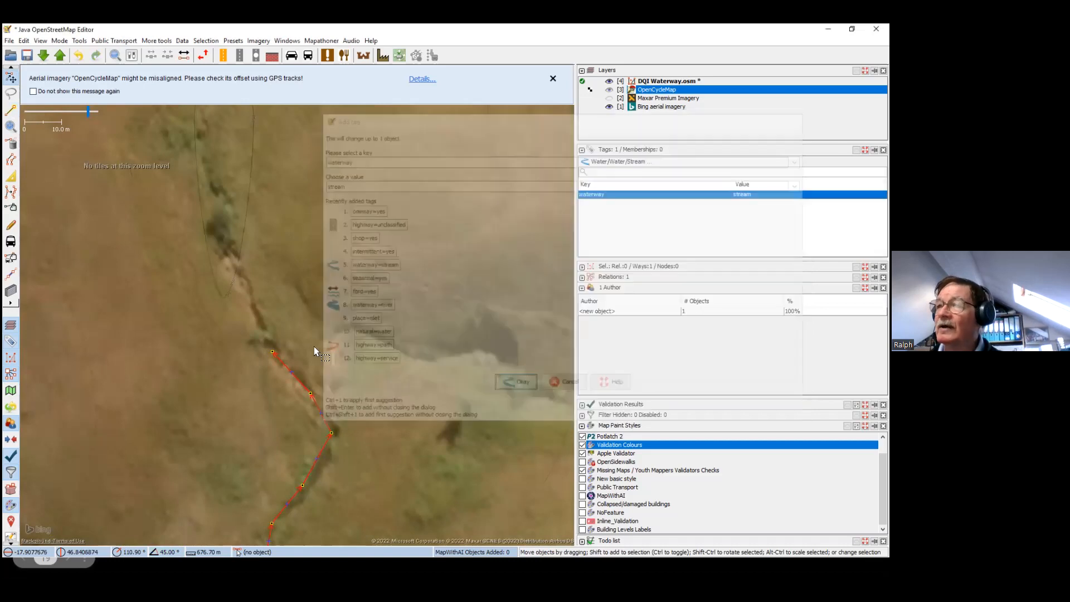
Resume drawing from the stream's downstream end node and extend it northwest along the narrow channel to the bare eroded patch
click(267, 358)
drag(266, 358, 307, 336)
click(312, 330)
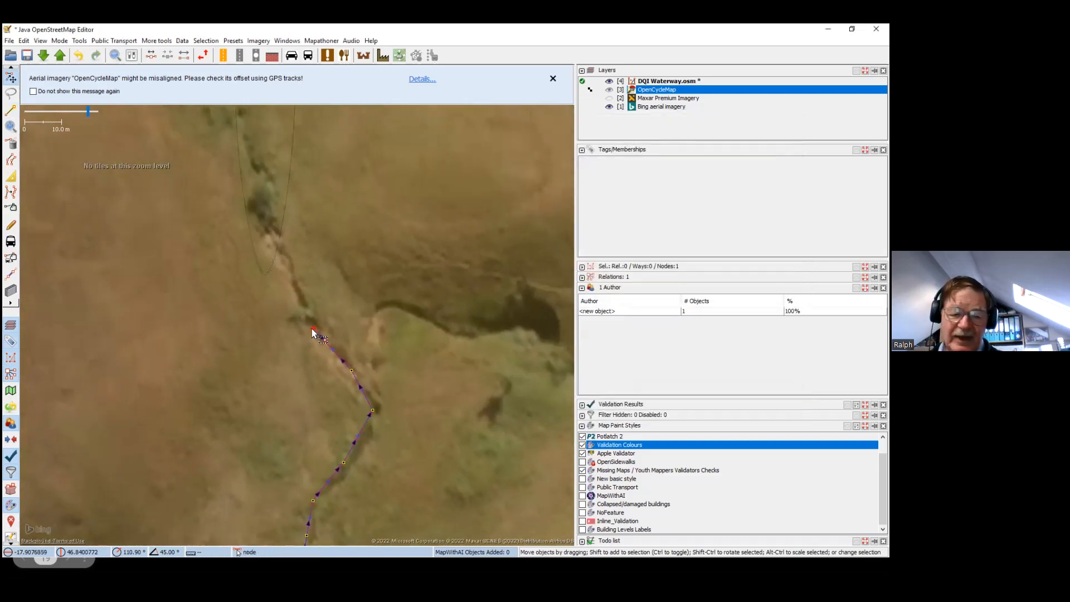
key(a)
click(313, 330)
drag(282, 255, 303, 323)
click(304, 323)
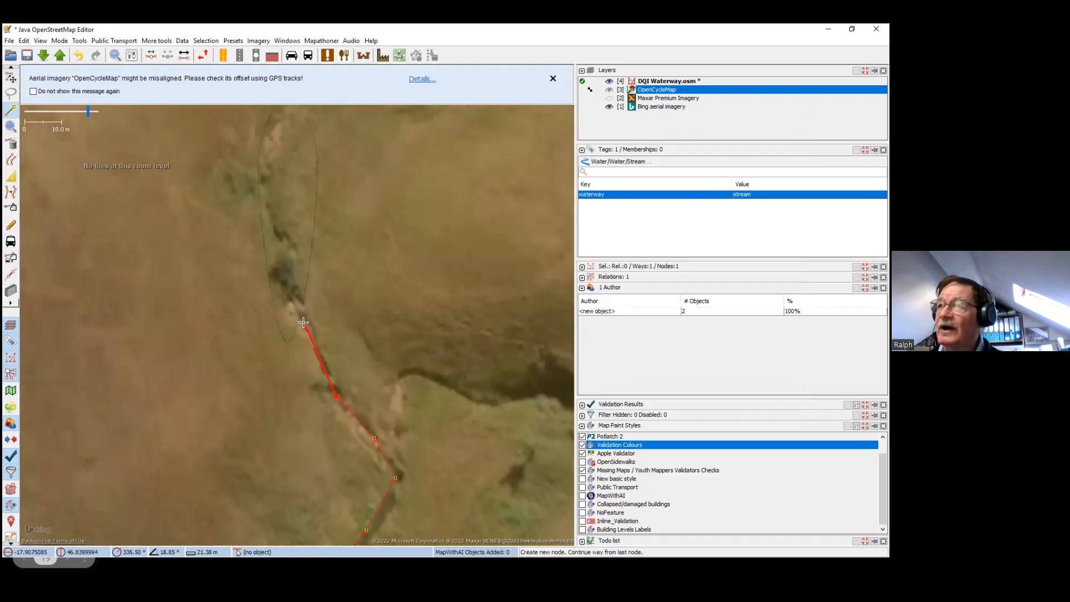
Extend the stream north from the eroded patch, then northwest along the channel to just before the tributary joining from the west
drag(291, 283, 374, 493)
click(372, 428)
click(389, 364)
click(399, 320)
click(354, 268)
drag(343, 284, 396, 409)
click(402, 407)
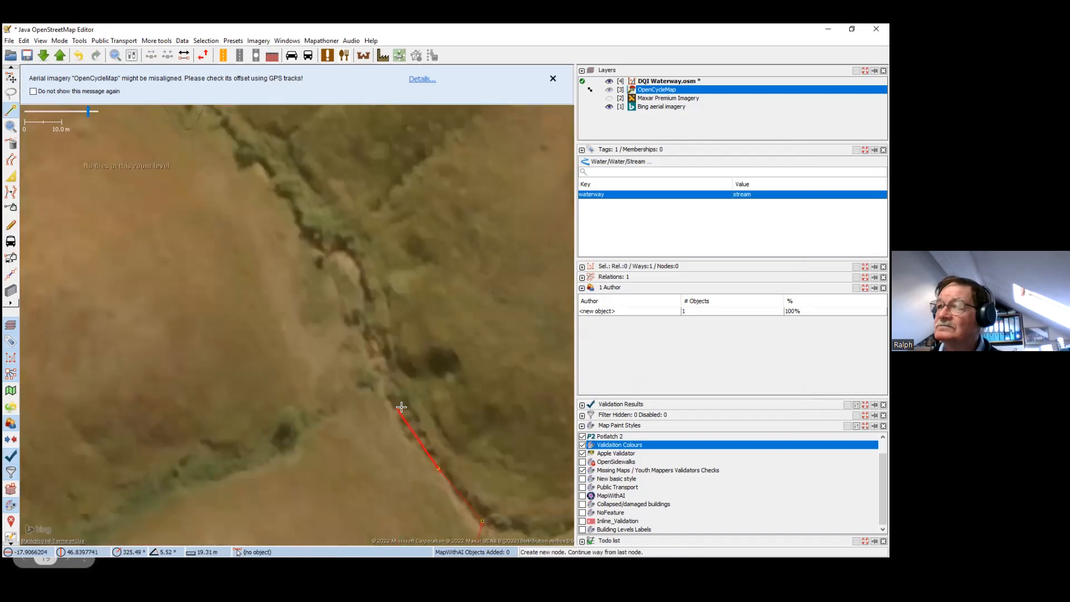
Continue the stream past the western tributary and northwest along the shrub-lined channel
click(374, 337)
click(365, 264)
click(324, 215)
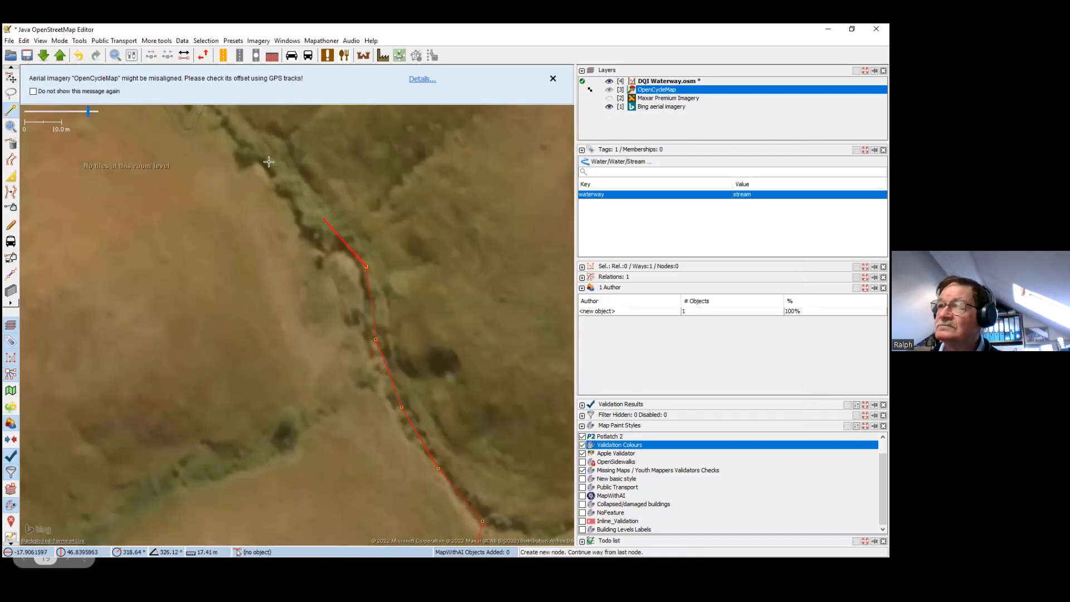
drag(269, 160, 407, 398)
click(389, 370)
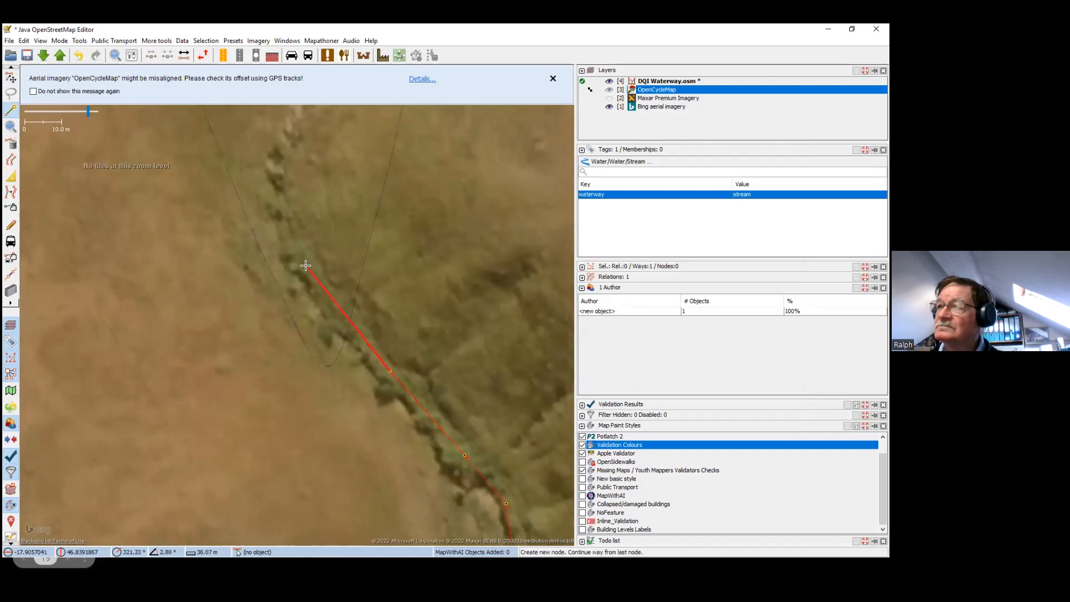
click(305, 265)
Follow the channel north around its bend and past the dark gully to where it turns northwest
drag(264, 187, 294, 272)
click(299, 272)
click(326, 201)
drag(354, 151, 258, 345)
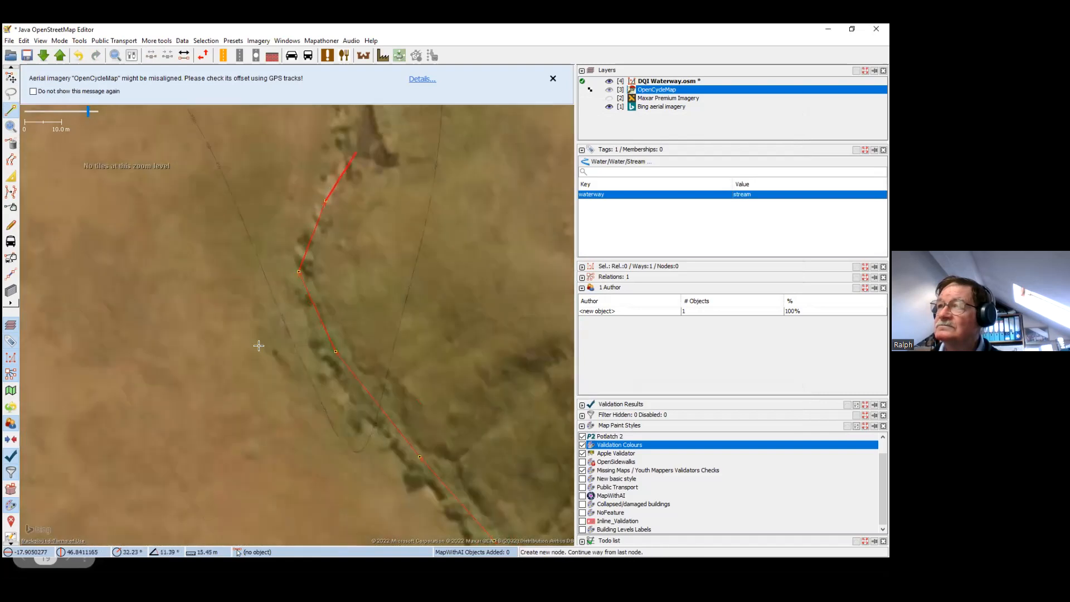
click(257, 323)
click(252, 260)
click(218, 198)
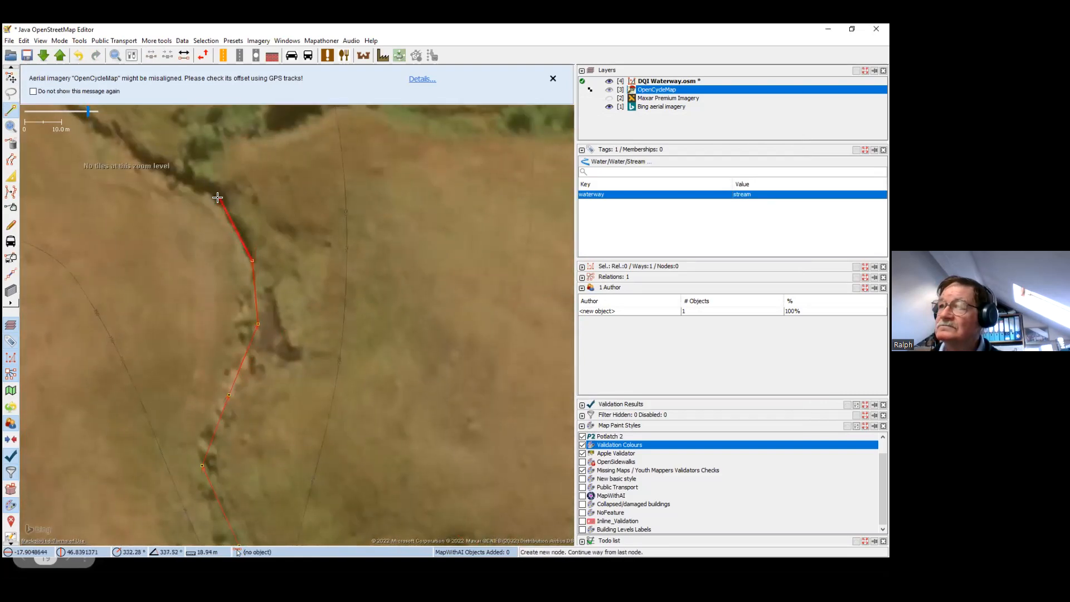
Extend the stream northwest to the tributary junction on the west side and north into the bare eroded section
drag(176, 182, 331, 417)
click(199, 322)
click(145, 259)
drag(126, 239, 235, 341)
click(238, 340)
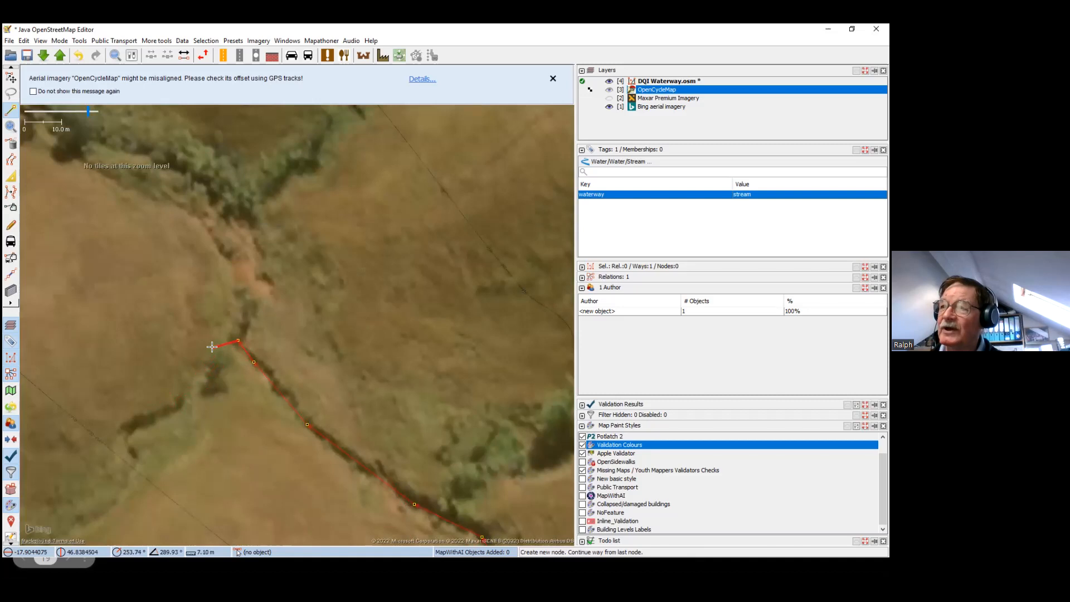
click(243, 284)
Trace the stream northwest past the eroded section and west along the edge of the dense tree line
drag(221, 212, 236, 317)
click(179, 272)
drag(127, 252, 329, 419)
click(303, 403)
click(218, 368)
drag(217, 368, 488, 456)
click(453, 425)
click(402, 378)
click(347, 354)
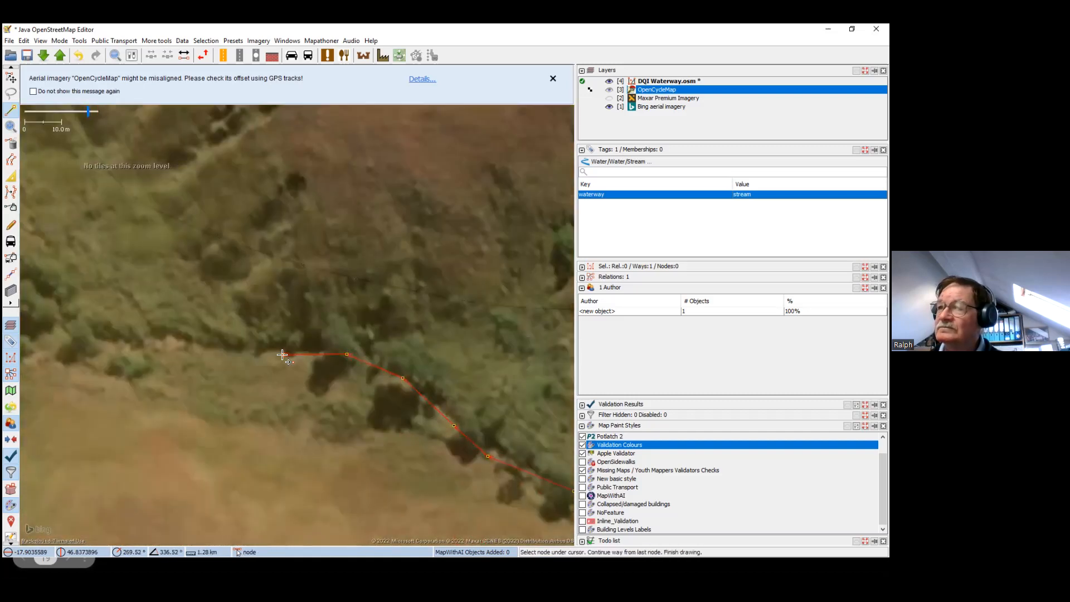
Extend the stream northwest to the large river, connect it to the Ikopa centre line, and finish the way
scroll(281, 355, down, 2)
scroll(281, 355, down, 1)
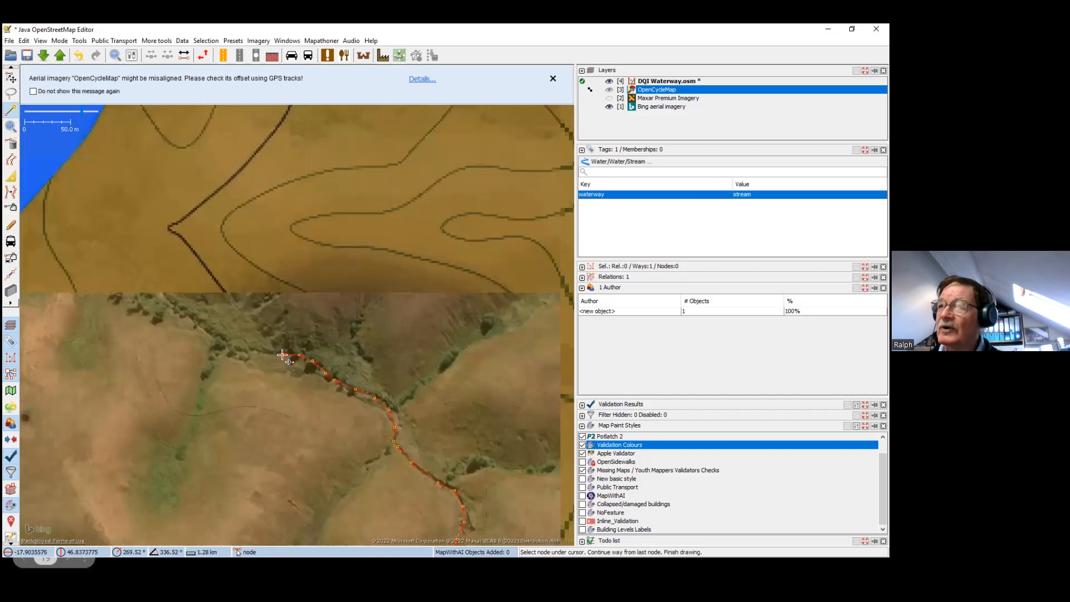
scroll(282, 354, down, 1)
click(190, 297)
drag(137, 257, 177, 296)
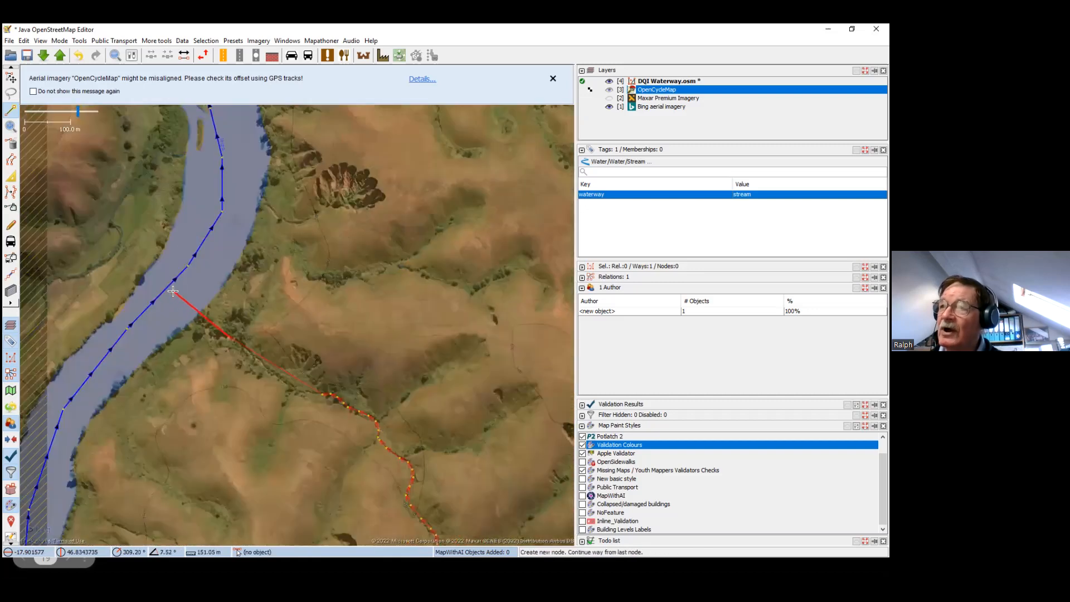
scroll(173, 290, up, 1)
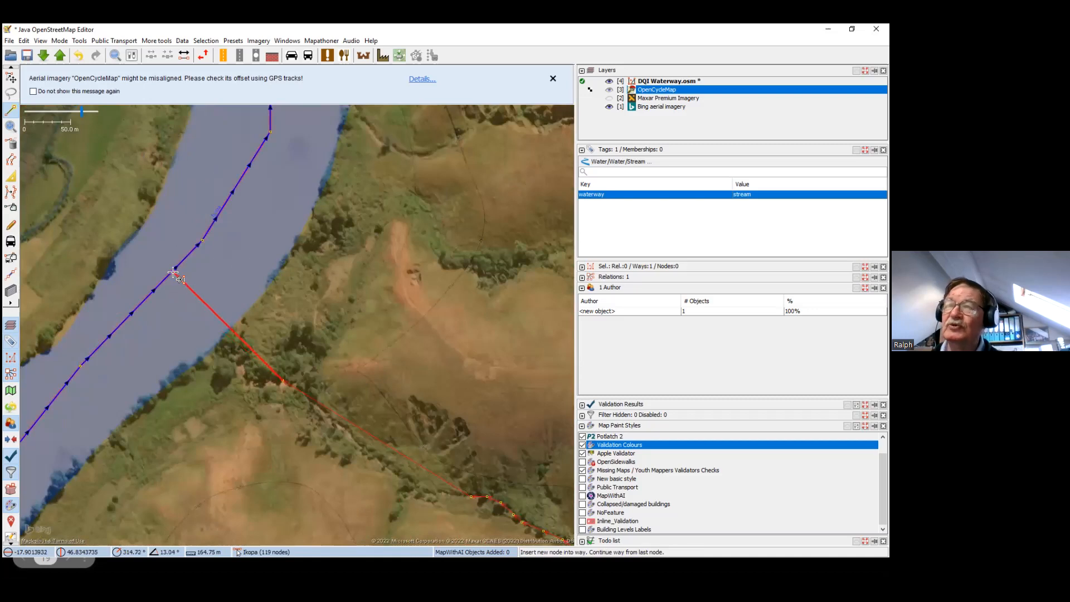
click(173, 273)
key(Escape)
key(Escape)
Inspect the stream and the Ikopa river way, checking their tags, flow directions and connecting node
scroll(219, 283, down, 1)
drag(229, 361, 282, 336)
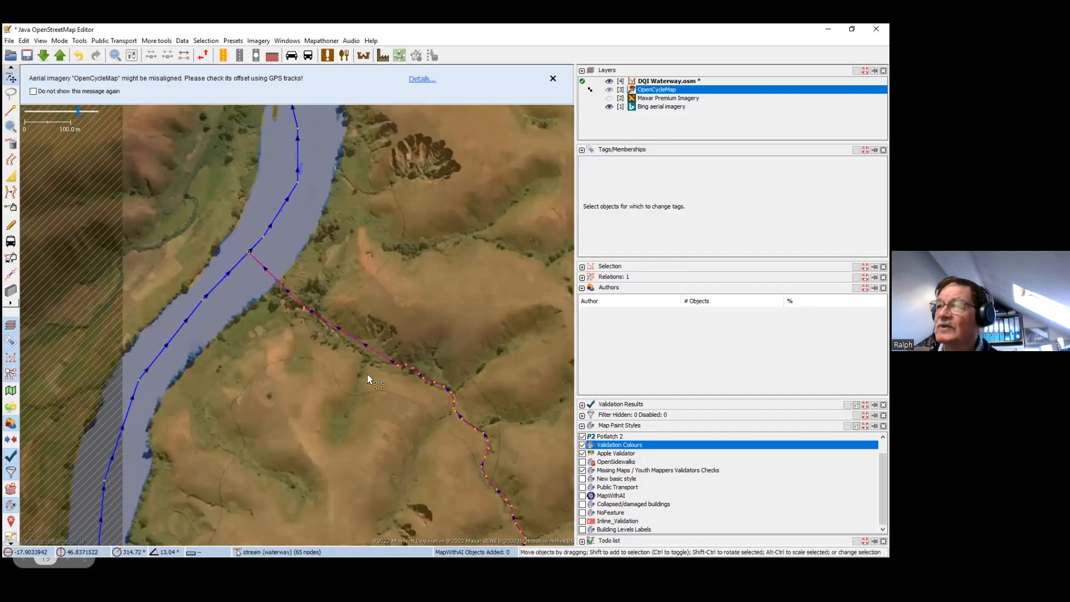
click(386, 358)
drag(371, 375, 384, 394)
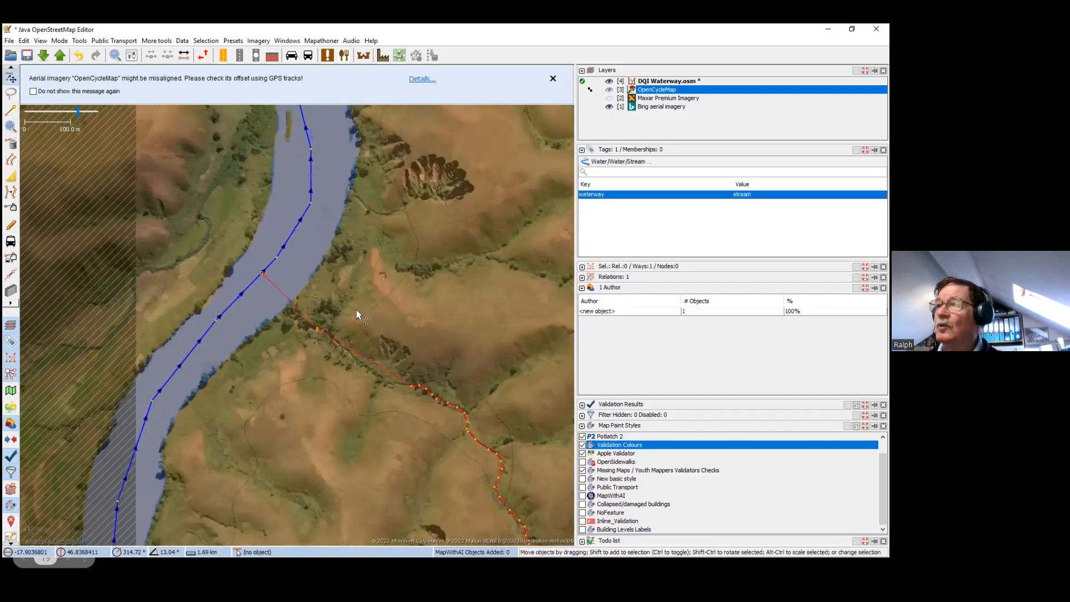
click(285, 256)
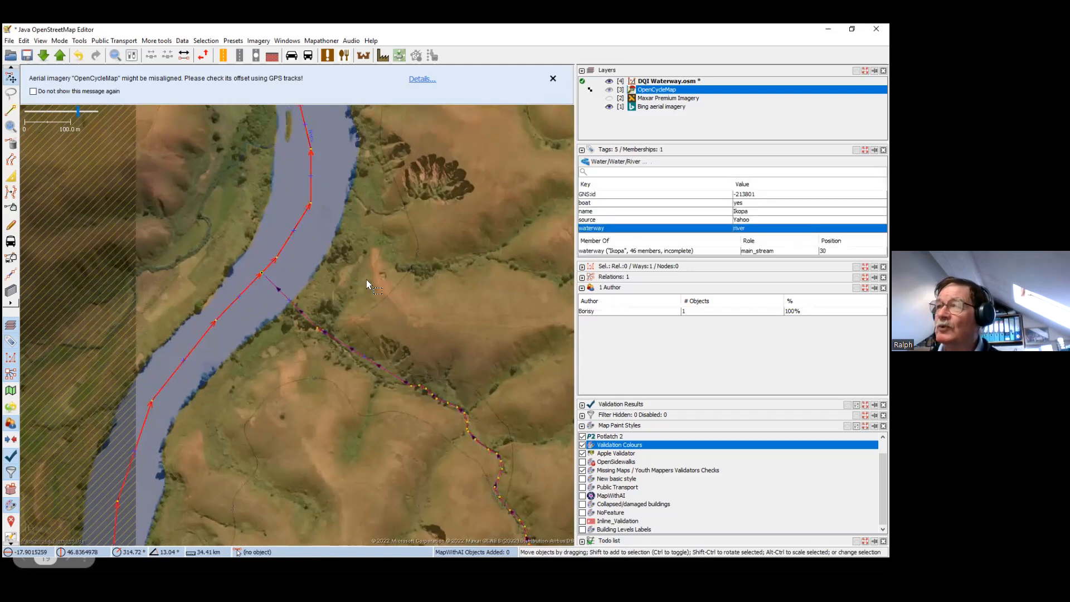
click(310, 304)
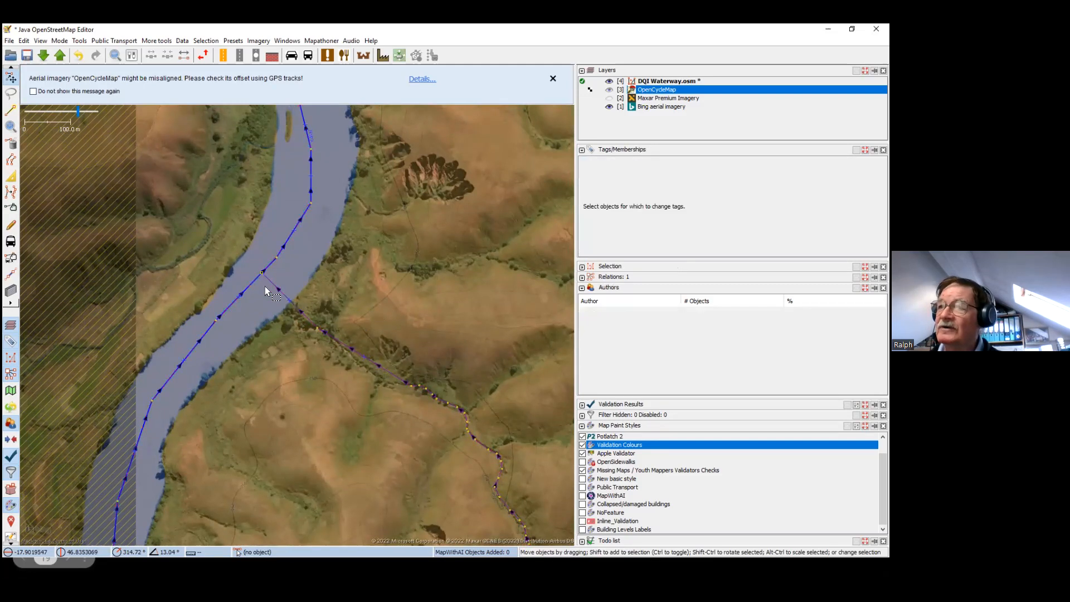
scroll(310, 303, up, 2)
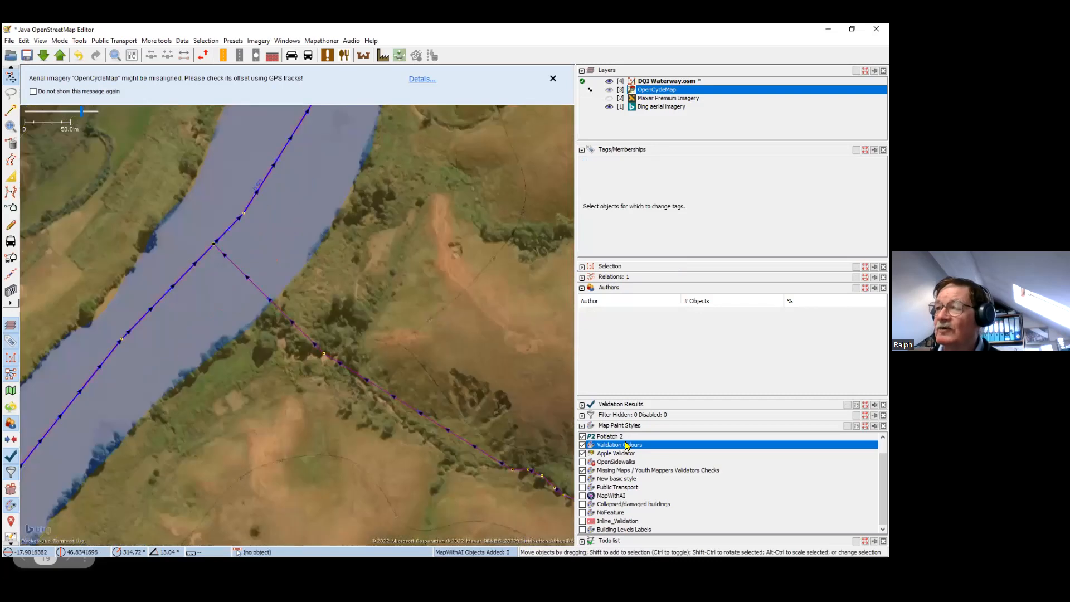
mouse_move(625, 446)
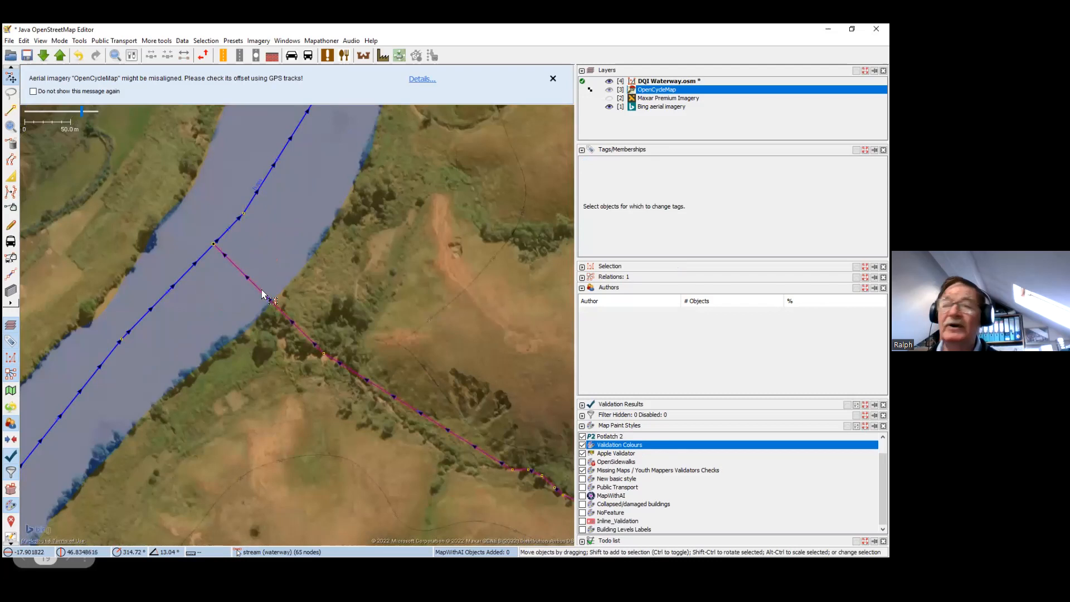
drag(381, 299, 386, 315)
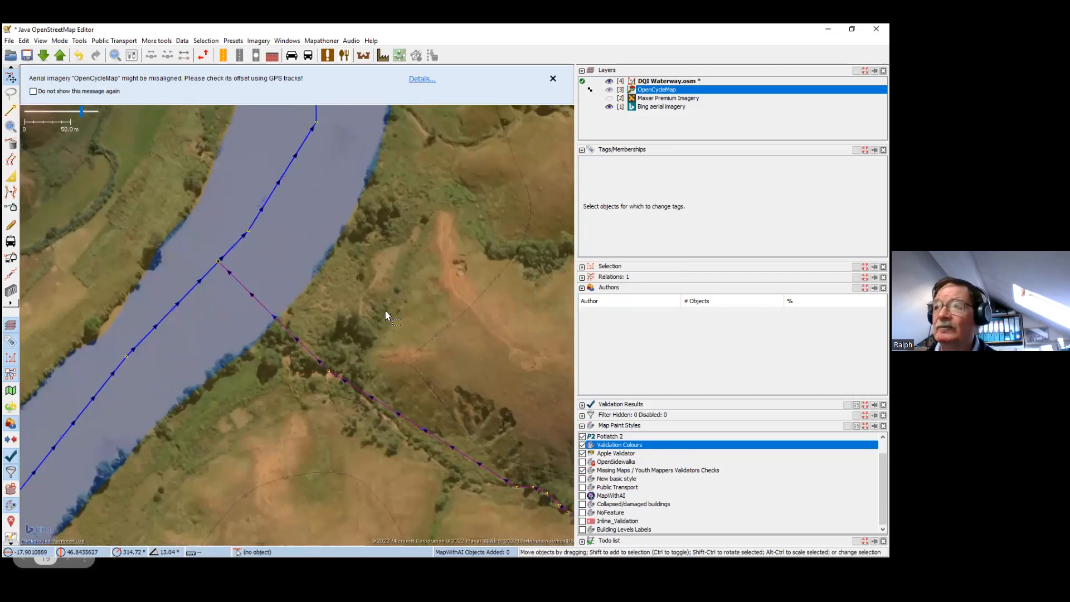
Download the OpenStreetMap data for the river stretch north of the confluence, across the edge of the downloaded area
scroll(374, 325, down, 1)
drag(280, 387, 342, 341)
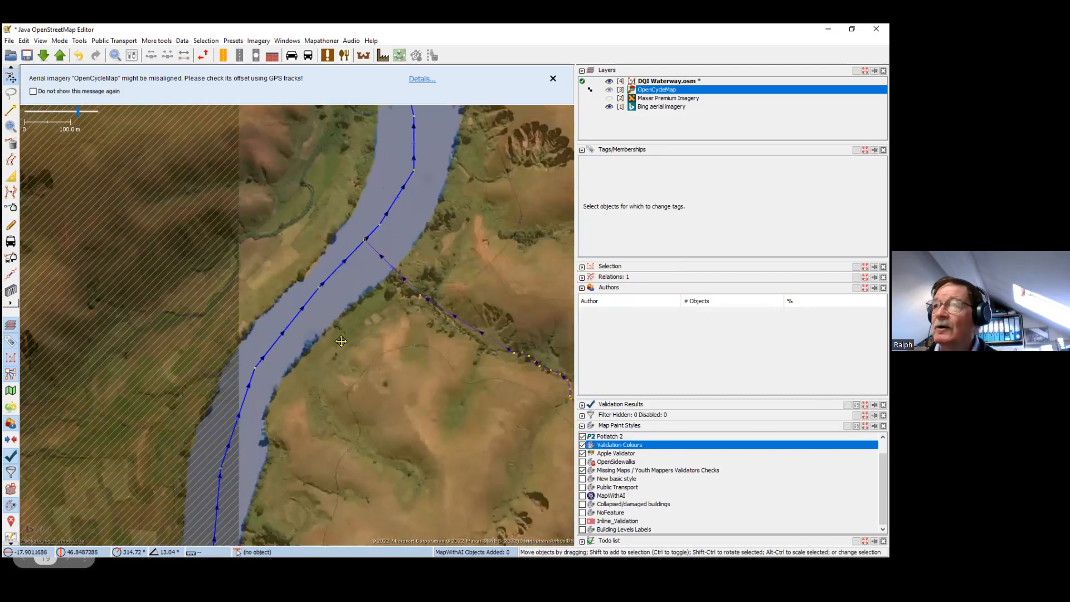
drag(406, 259, 359, 307)
drag(435, 249, 382, 283)
drag(388, 236, 369, 309)
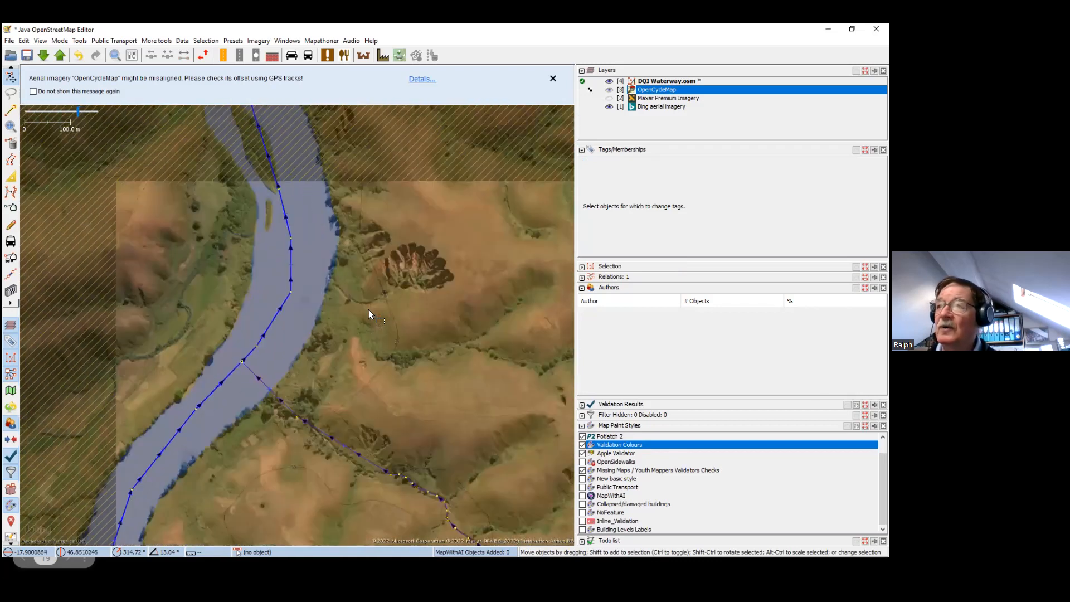
drag(359, 269, 372, 359)
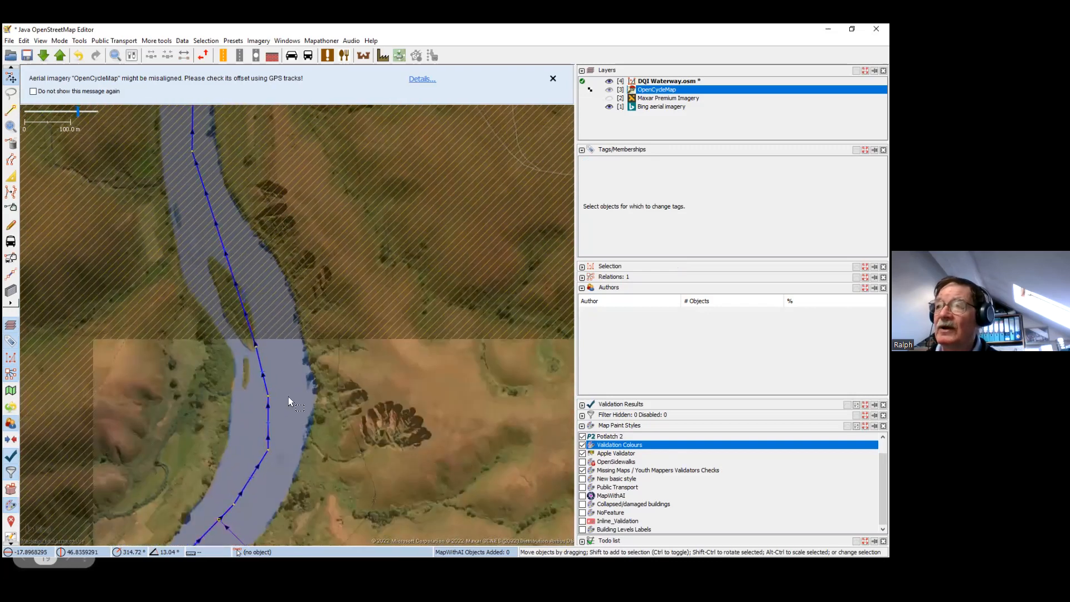
drag(281, 356, 263, 346)
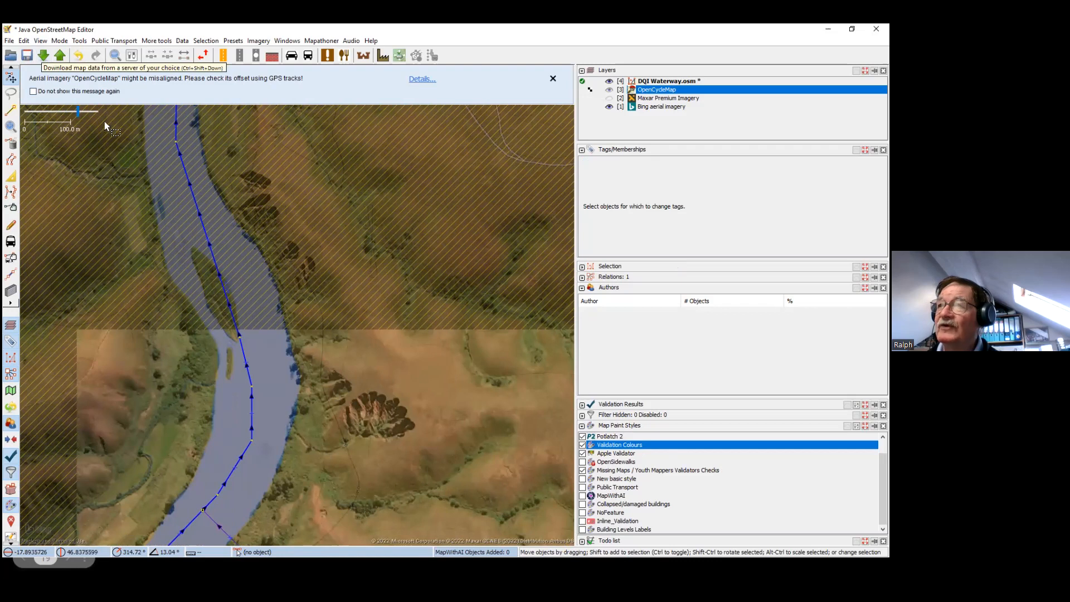
click(45, 55)
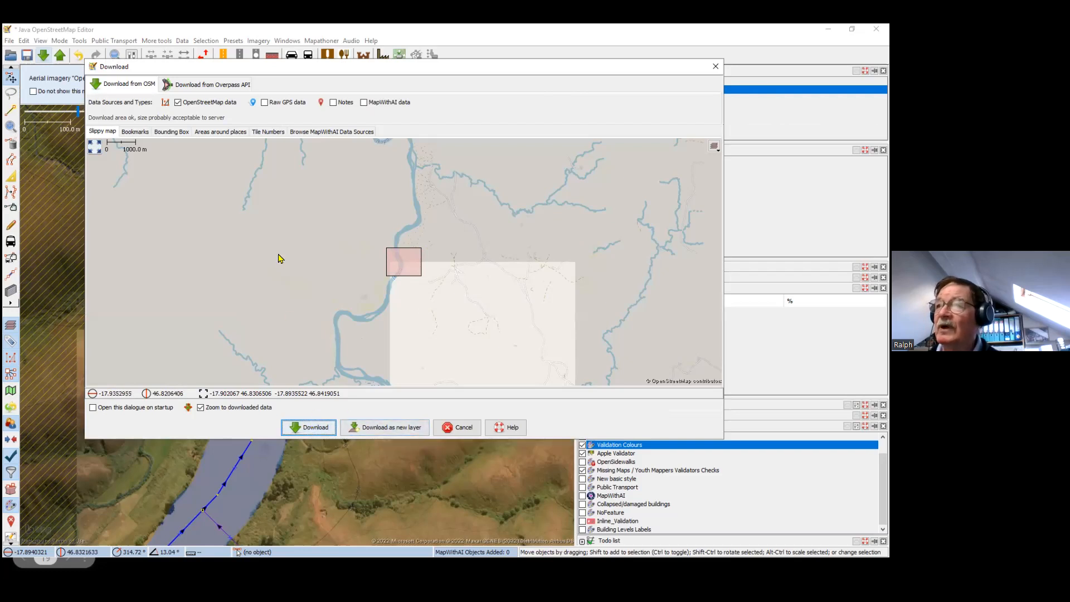
key(Return)
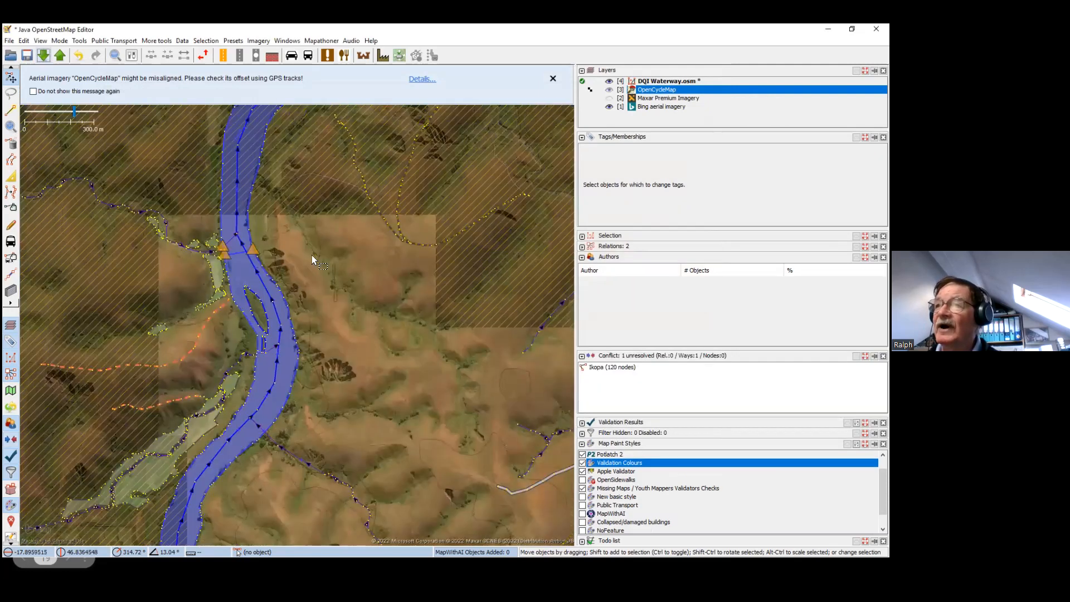
Examine the newly downloaded river area around the islands and its centre line
scroll(299, 289, up, 2)
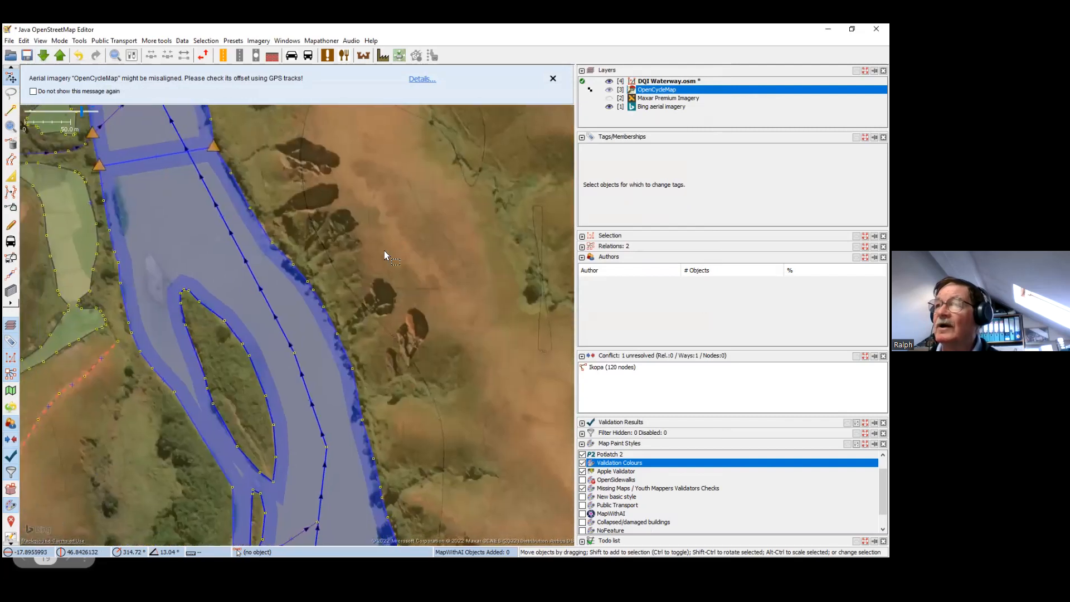
drag(362, 300, 399, 249)
drag(362, 313, 352, 249)
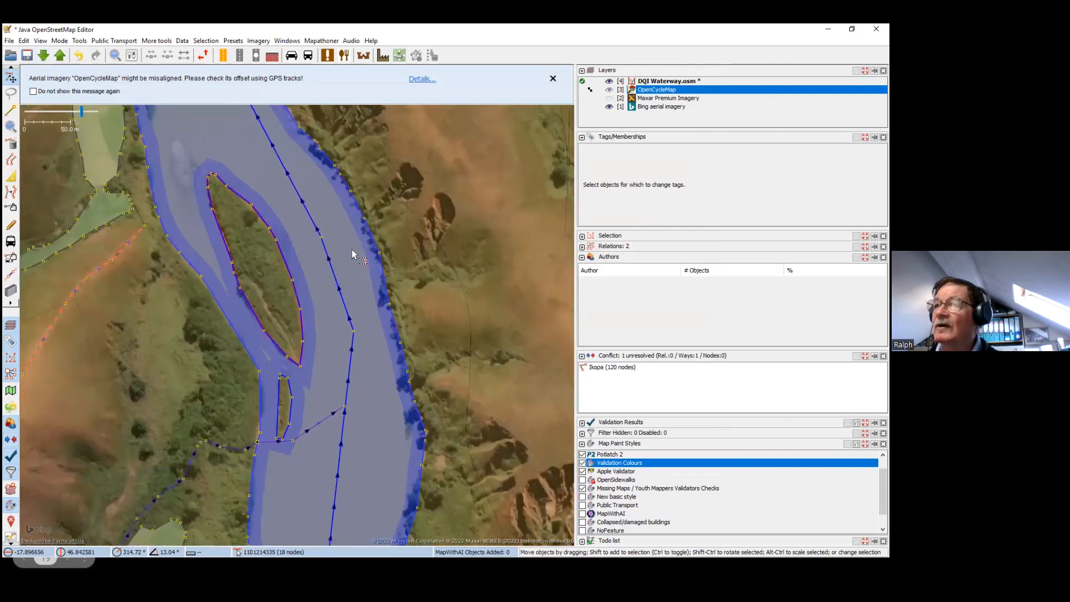
Select the river's outer outline and both island outlines, and open their water multipolygon relation for editing
scroll(283, 296, down, 1)
scroll(284, 301, down, 1)
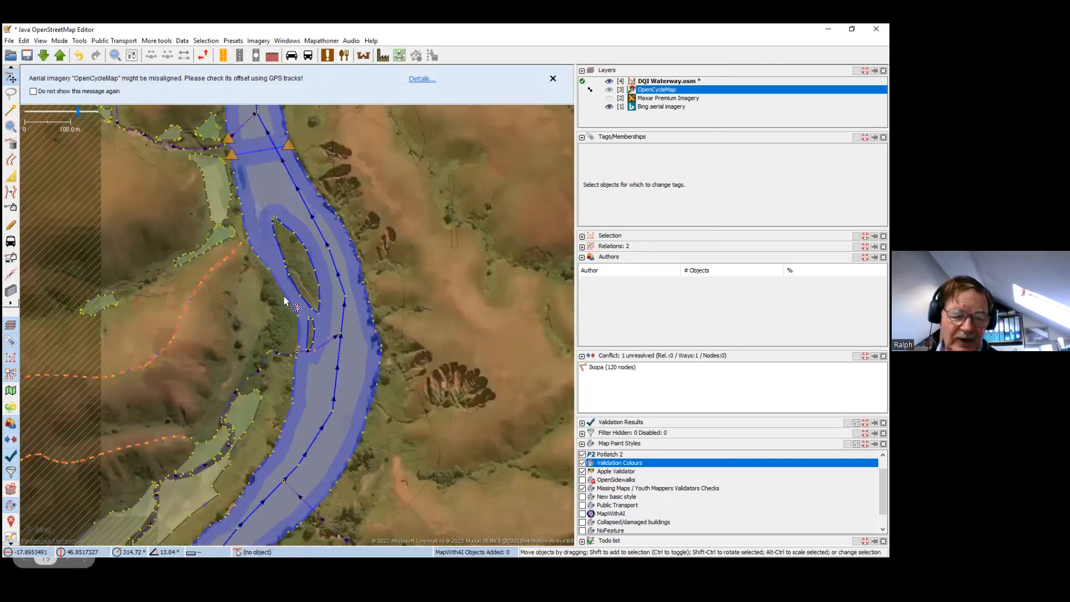
scroll(285, 301, down, 2)
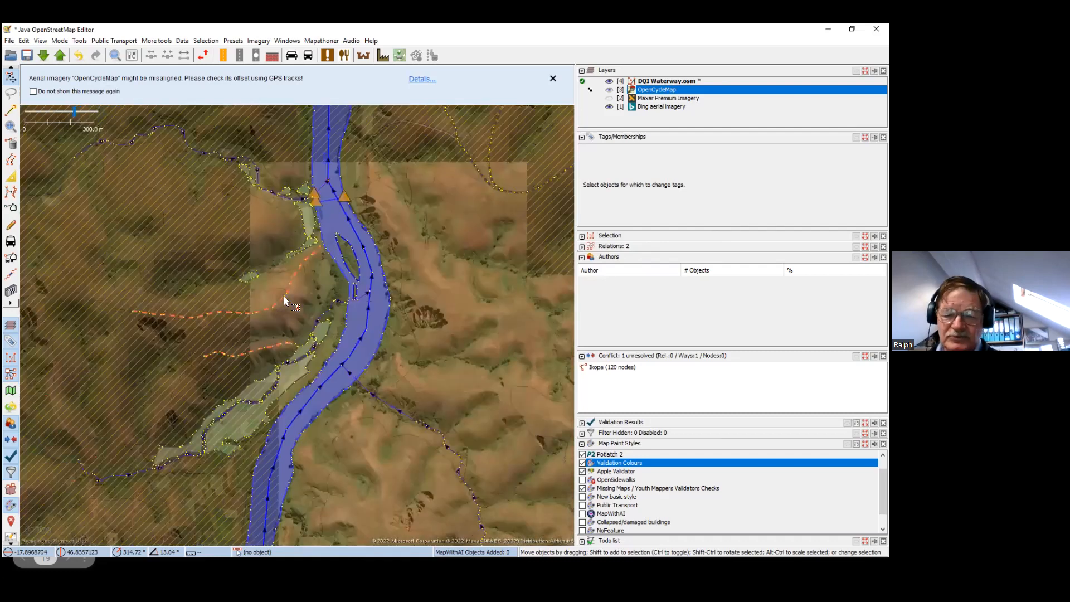
scroll(283, 296, up, 2)
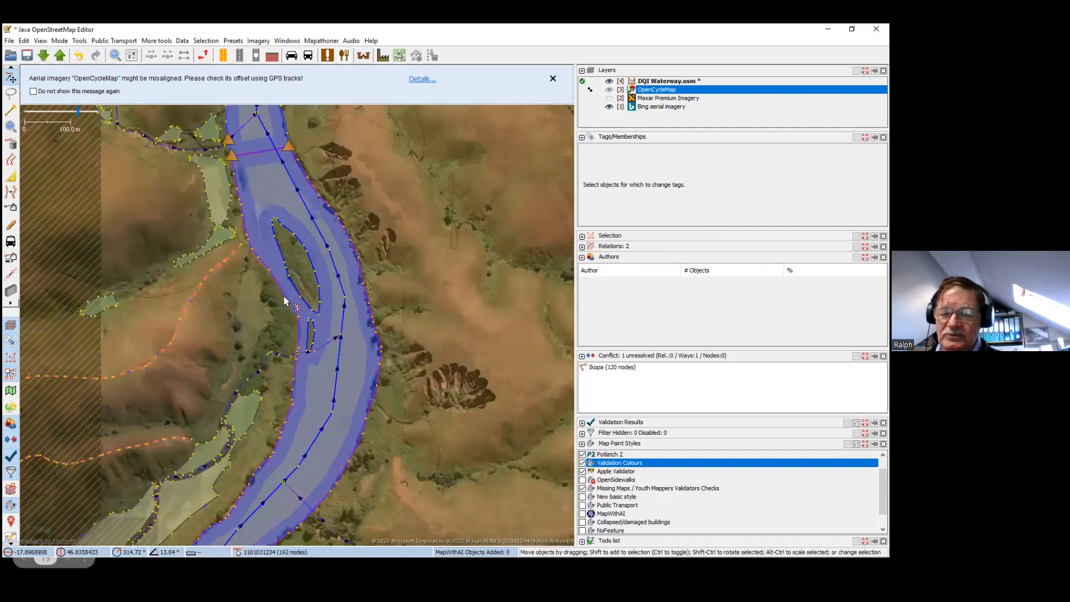
click(358, 278)
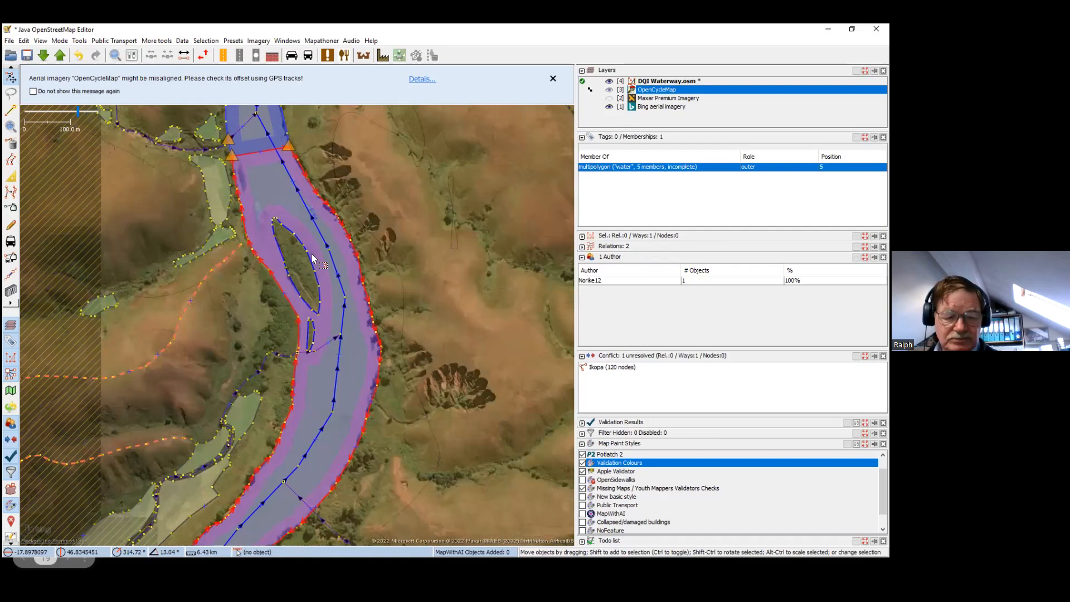
shift+click(282, 267)
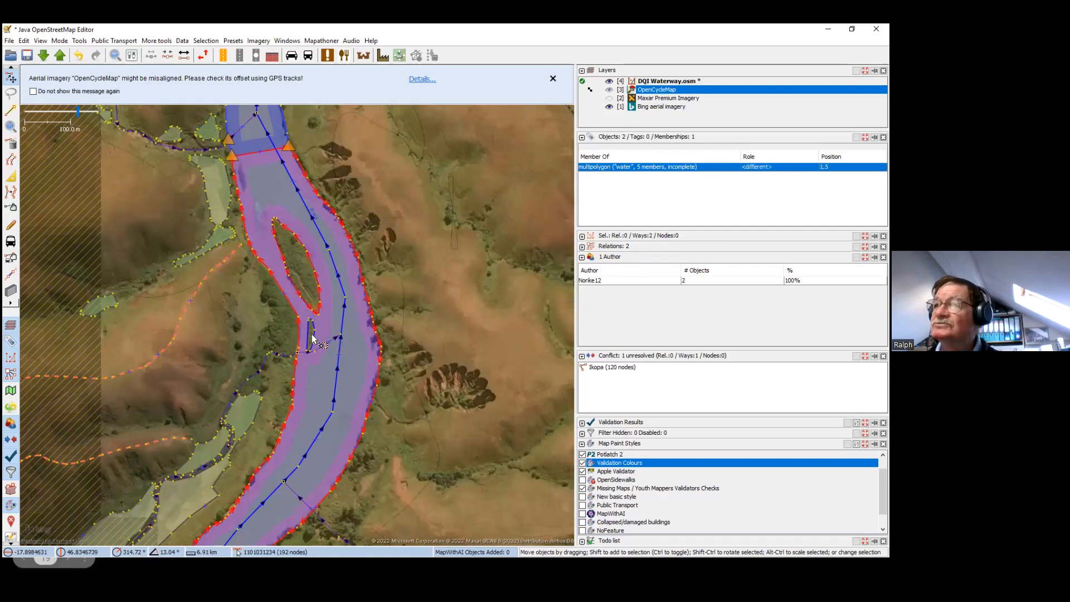
shift+click(310, 336)
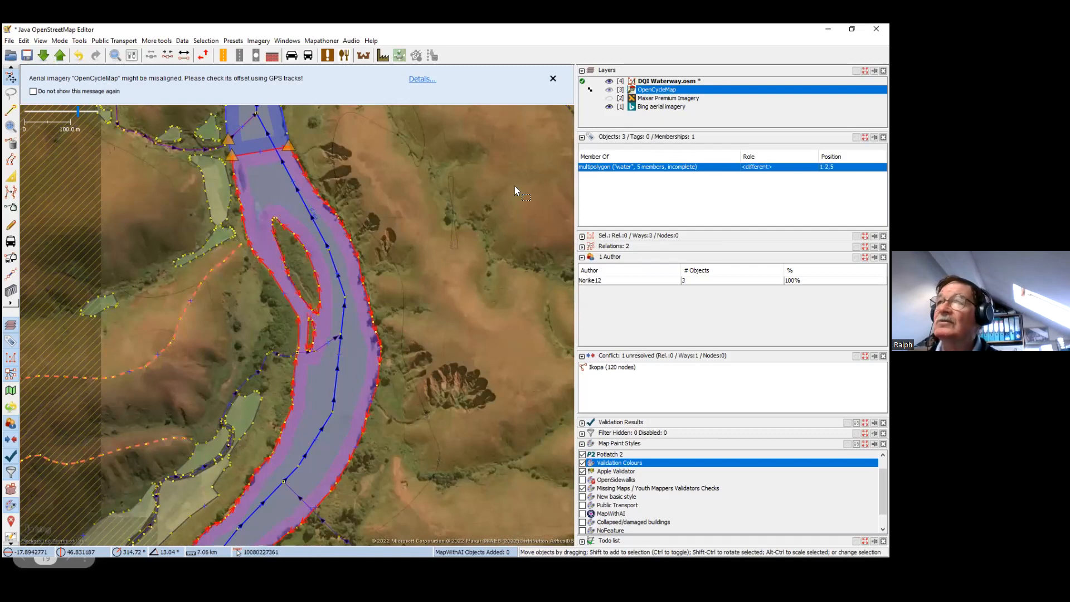
double_click(641, 168)
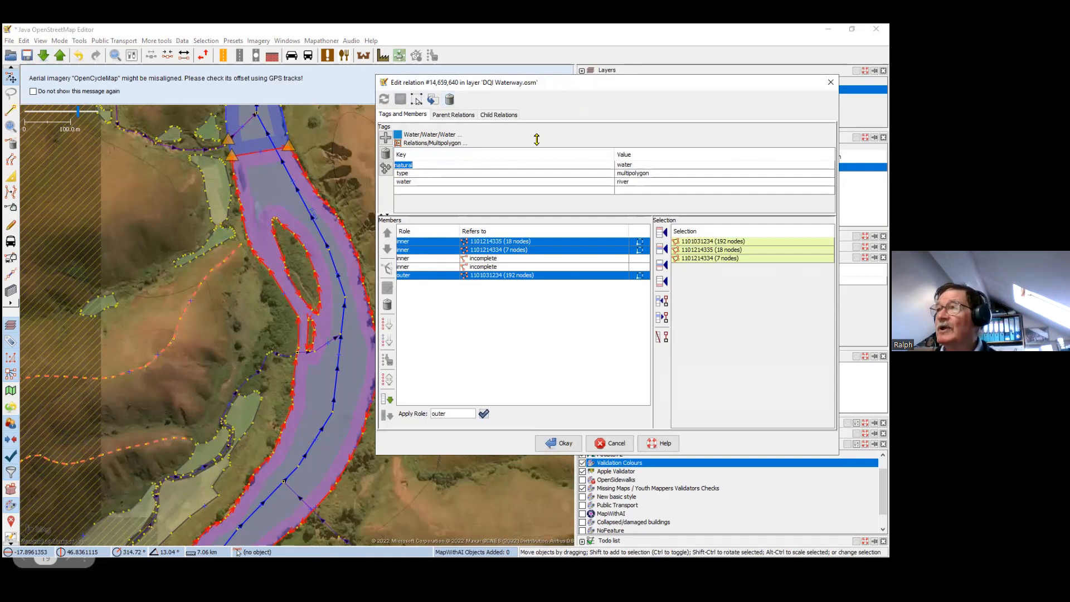
drag(582, 97, 638, 163)
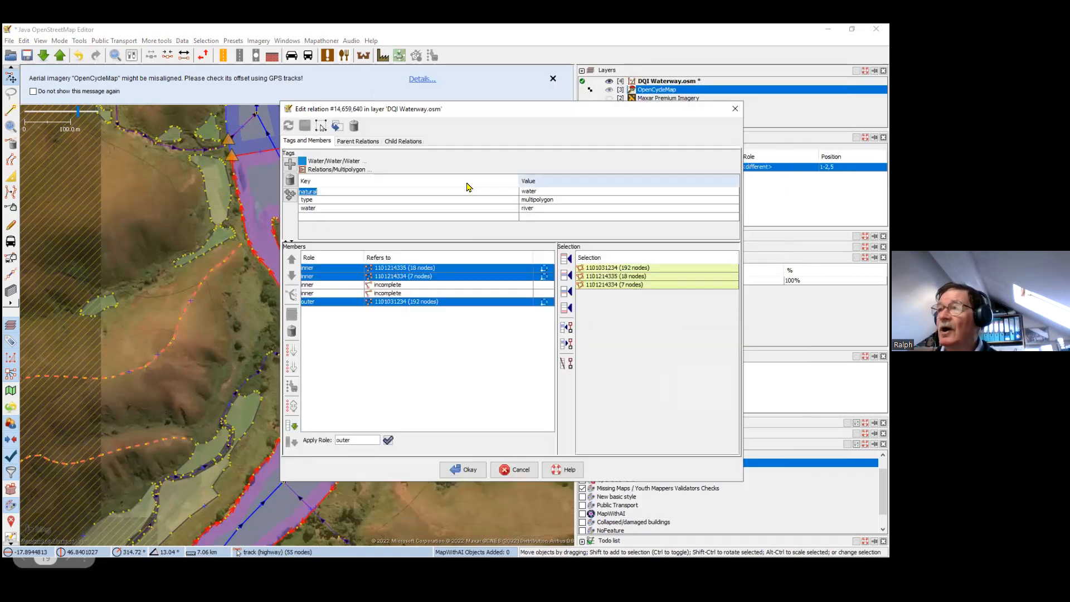
Delete the river's multipolygon relation together with its outer outline and the two island outlines
click(353, 126)
click(425, 343)
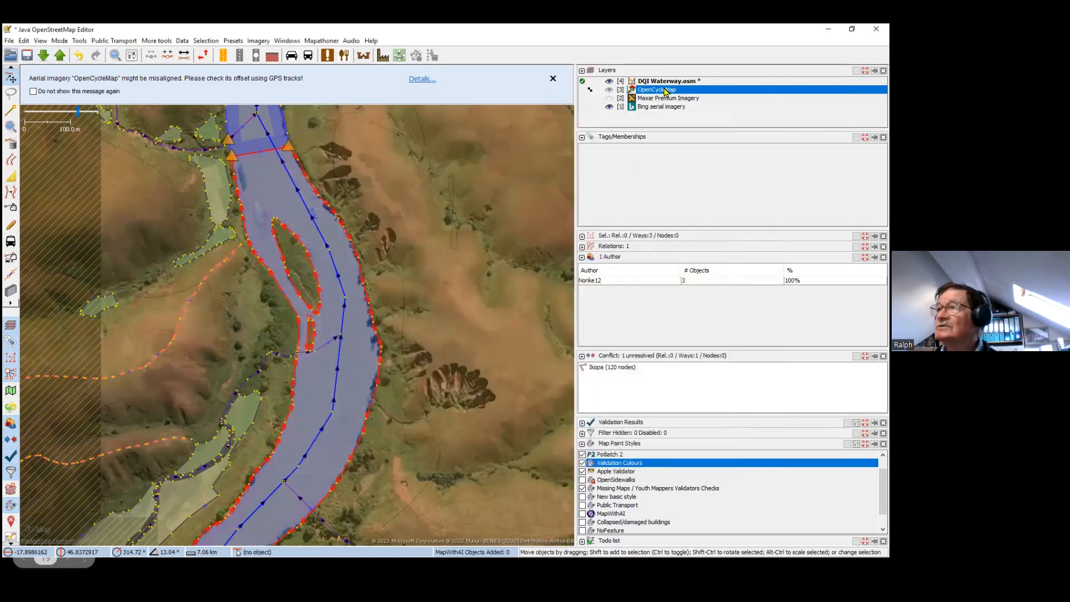
click(360, 192)
drag(317, 358, 283, 318)
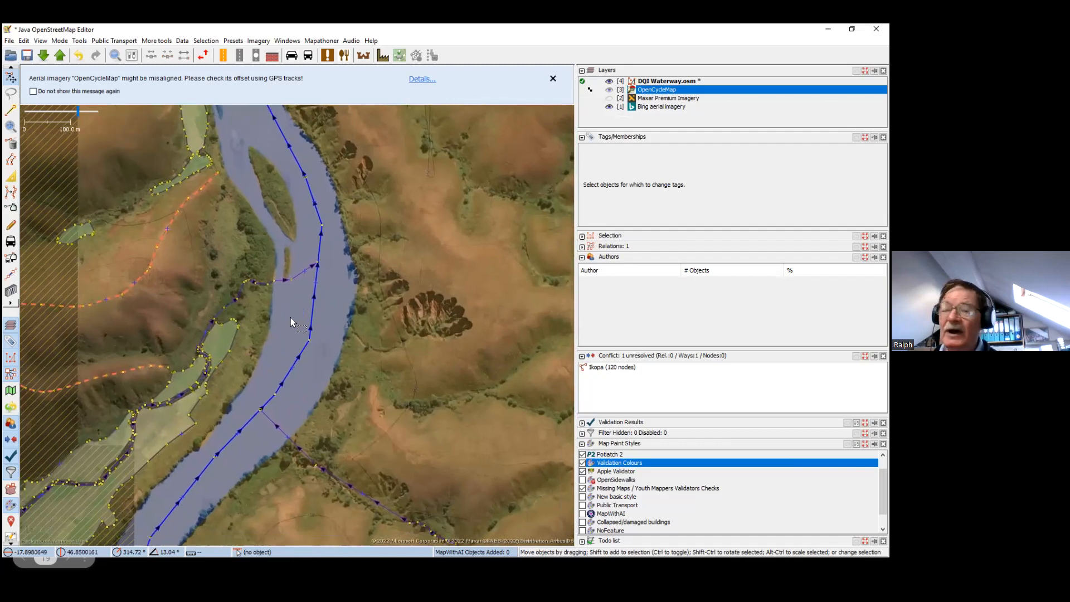
key(a)
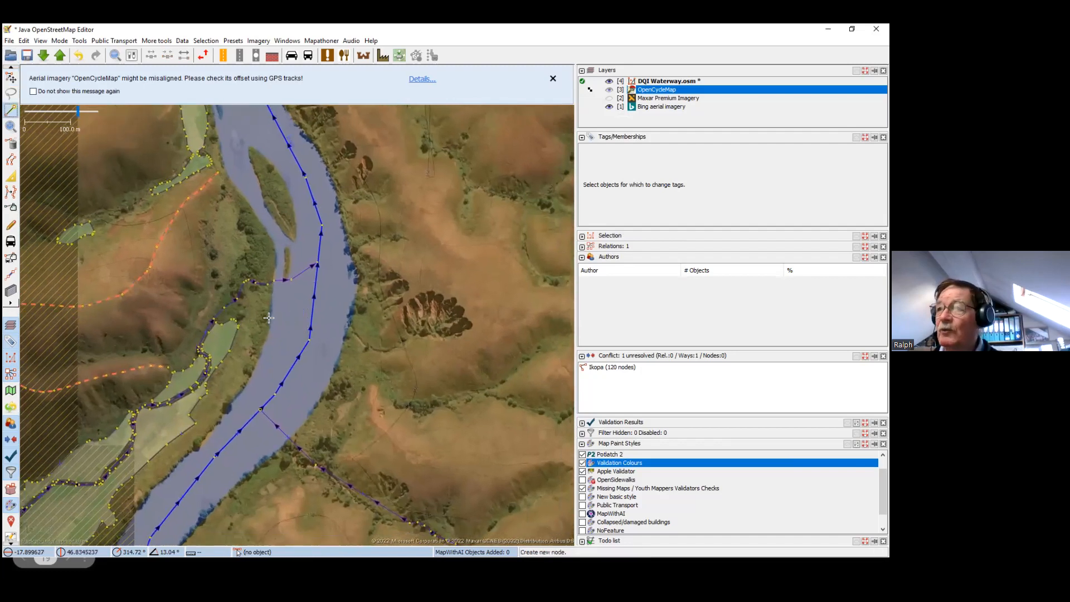
click(269, 318)
click(310, 329)
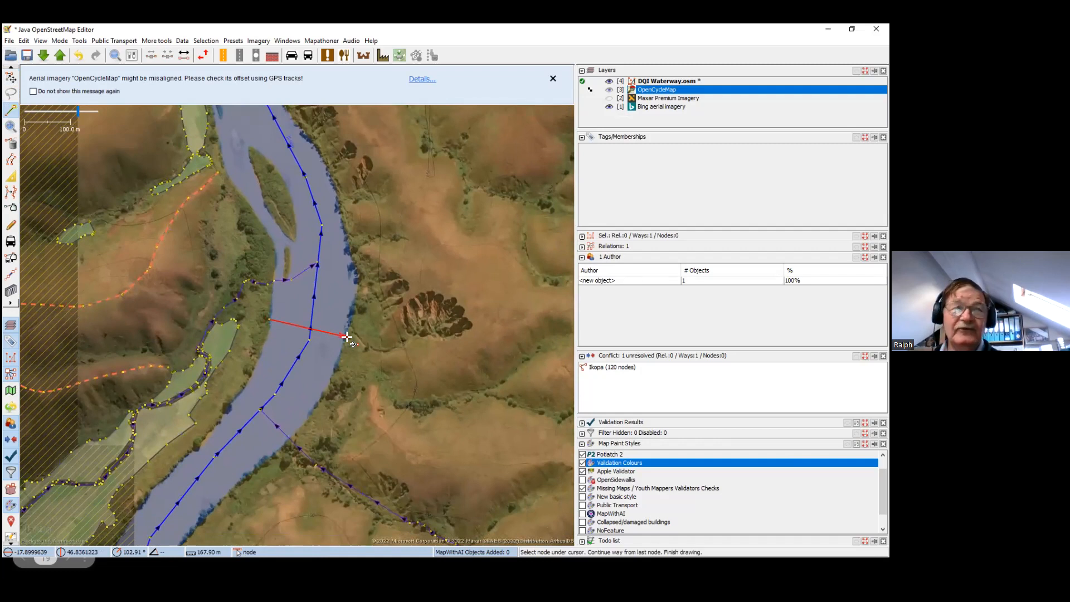
key(ctrl+z)
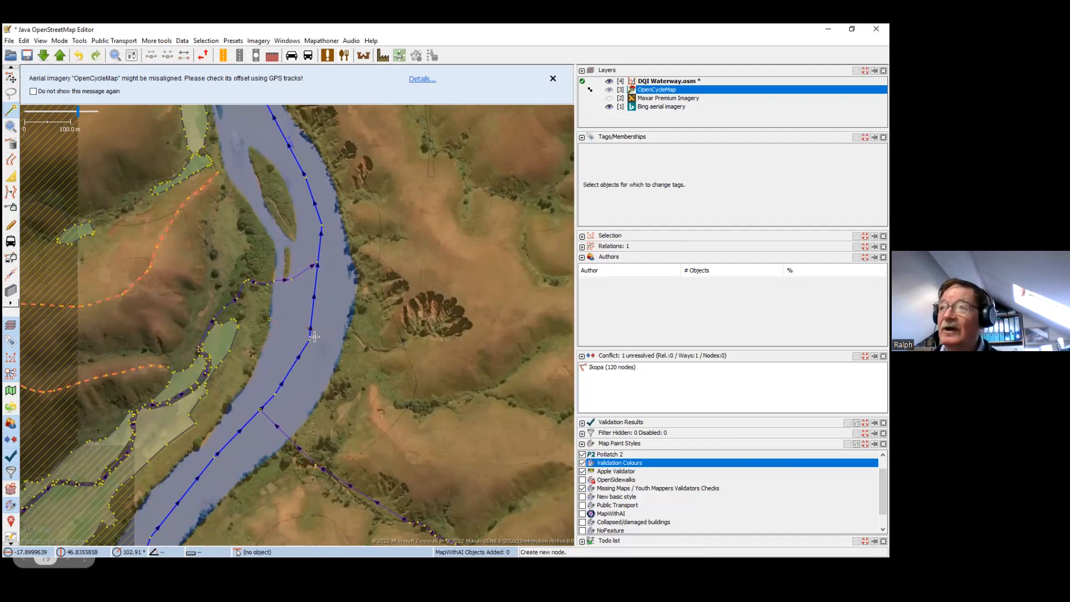
Examine the river stretch around the two islands, from the stream's confluence up to the neighbouring water area
scroll(257, 320, up, 3)
drag(204, 270, 320, 444)
scroll(266, 274, down, 4)
mouse_move(304, 392)
mouse_down()
mouse_move(301, 325)
mouse_move(292, 375)
mouse_up()
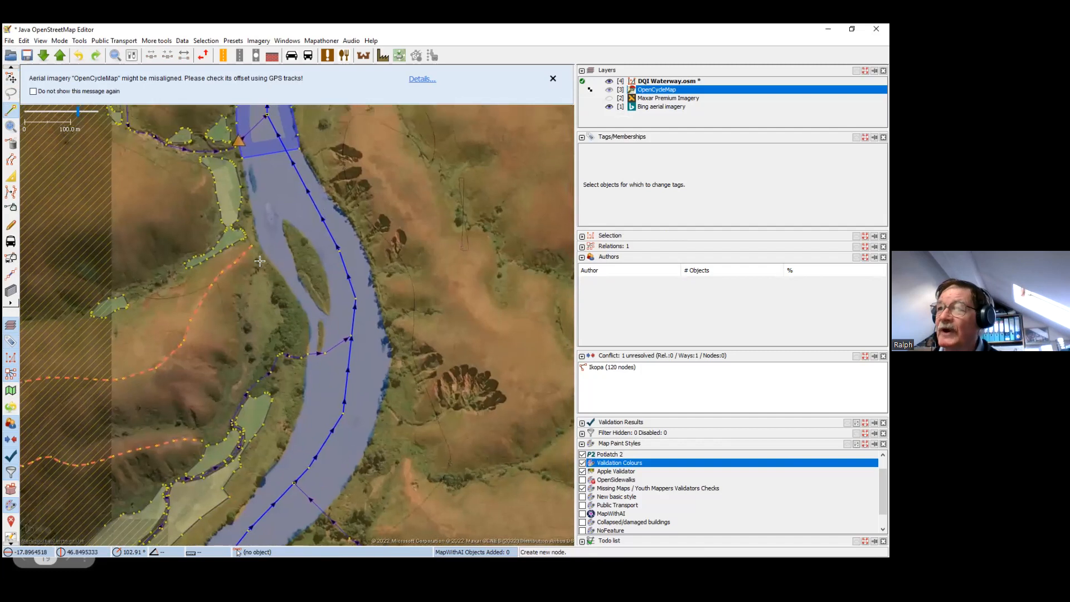
drag(247, 254, 249, 269)
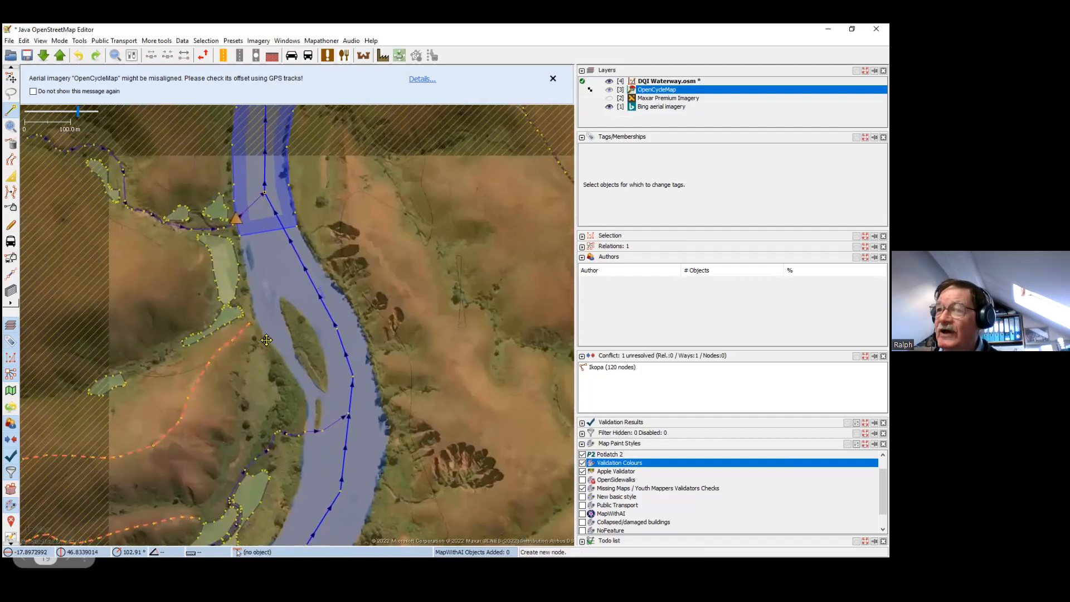
drag(317, 432, 312, 400)
scroll(310, 400, up, 2)
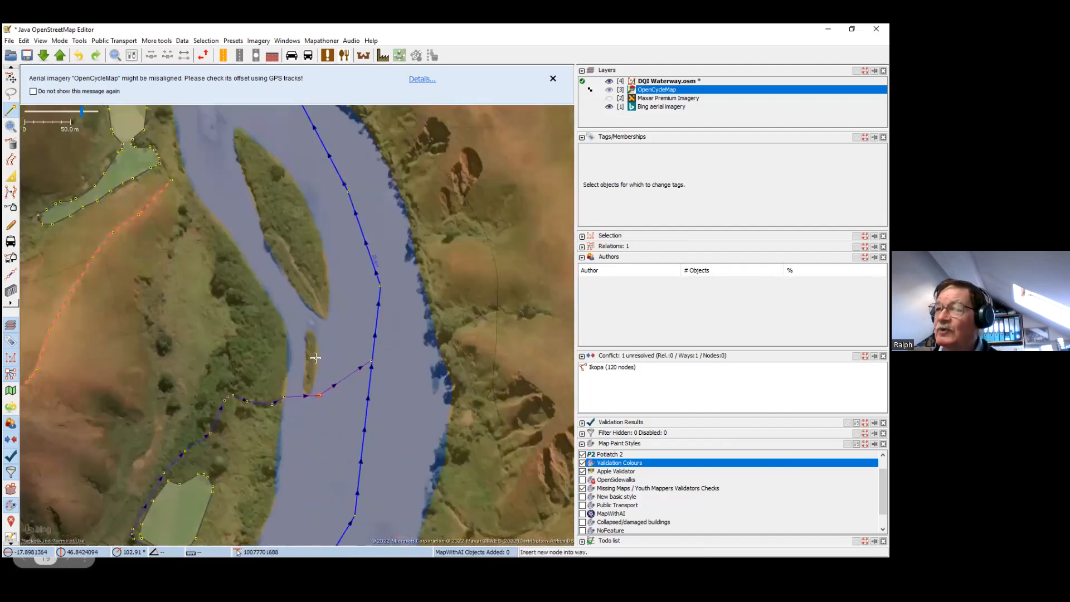
scroll(328, 402, down, 2)
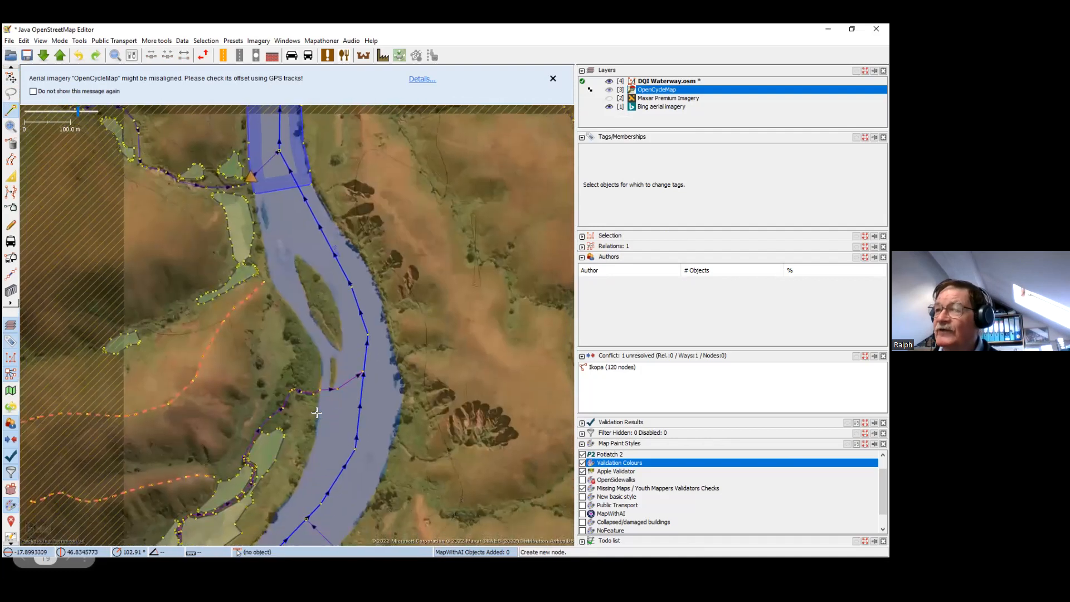
Draw a new water outline from the west bank south of the small island across the river and along the east bank to the neighbouring water area
scroll(317, 412, up, 2)
click(317, 413)
click(484, 412)
click(494, 353)
click(445, 193)
drag(440, 158, 492, 359)
click(478, 335)
click(447, 282)
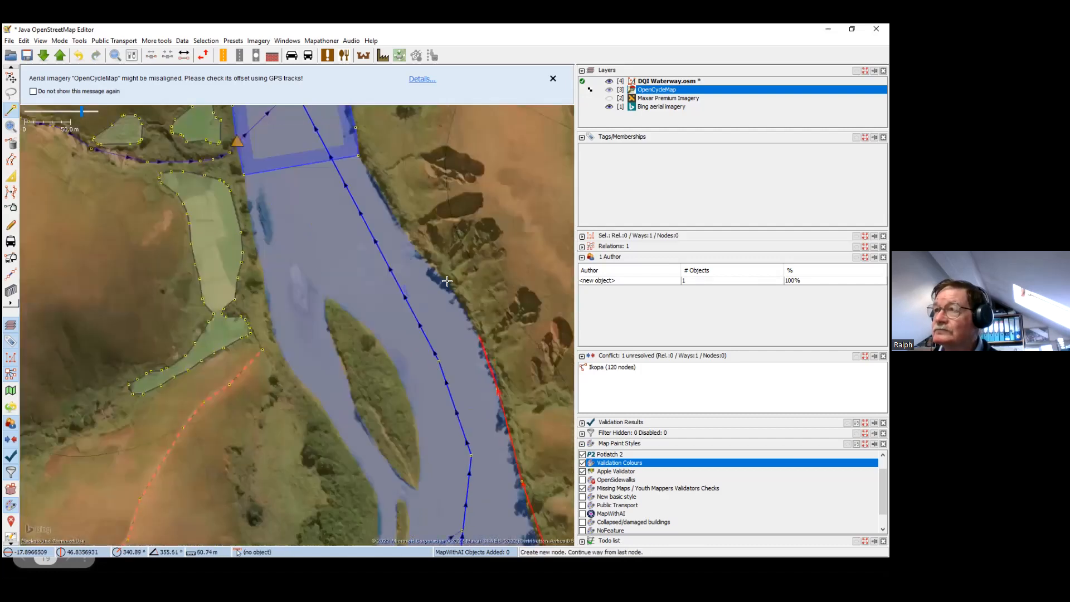
click(416, 245)
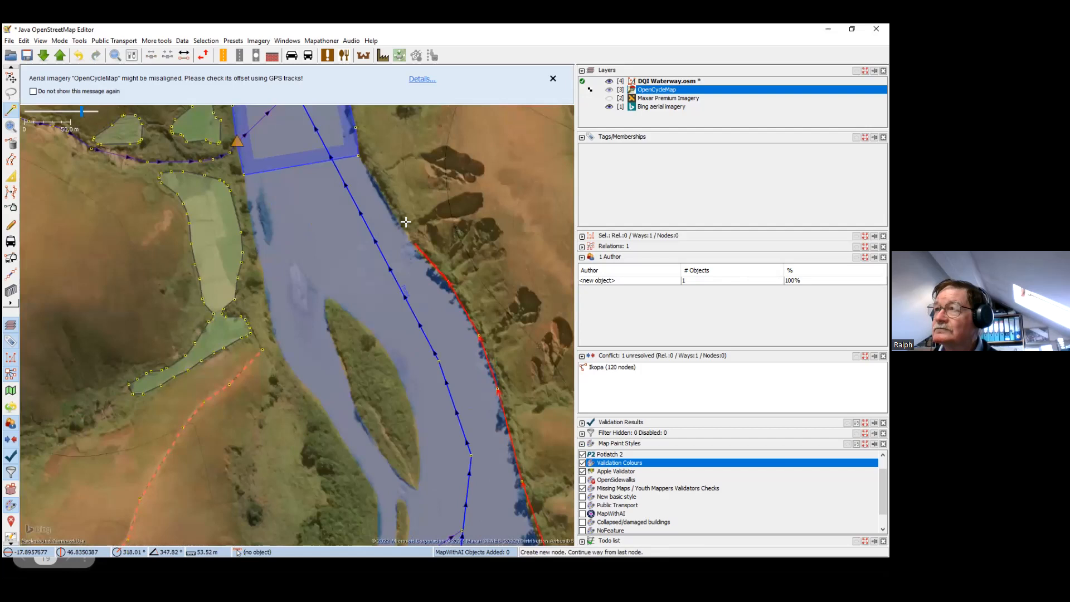
click(355, 155)
Continue the outline across the neighbouring water area's southern edge and down the west bank, closing it at its starting node
click(242, 176)
click(261, 271)
click(271, 331)
click(307, 391)
drag(330, 439, 295, 304)
click(317, 322)
click(343, 367)
click(335, 454)
click(335, 475)
Tag the new closed river outline with natural=water
drag(338, 474, 283, 248)
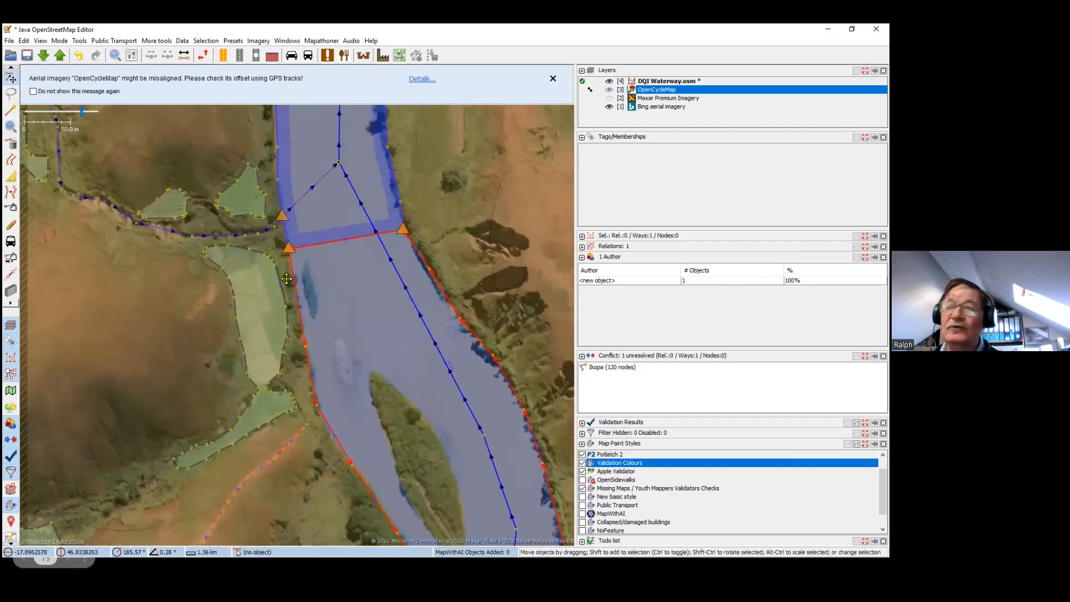
drag(286, 278, 280, 257)
drag(399, 485, 326, 309)
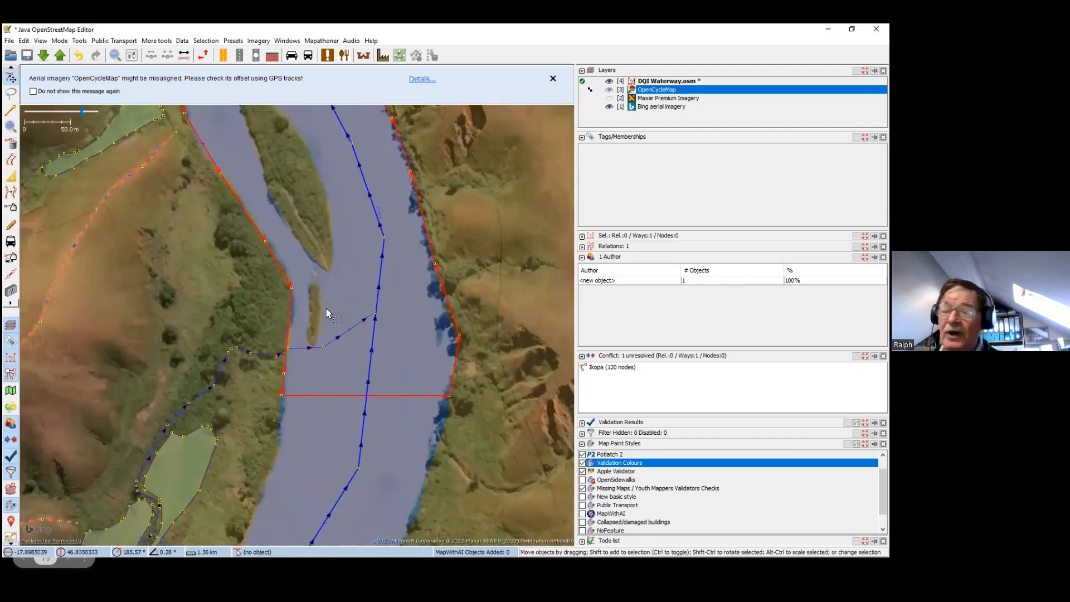
click(629, 221)
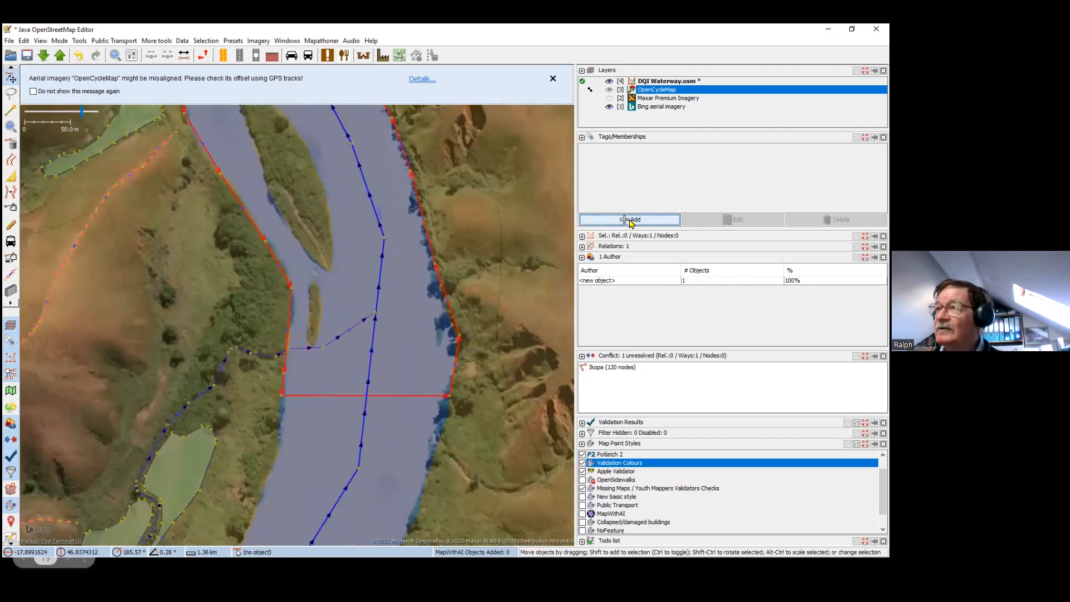
text(natural)
click(366, 183)
text(water)
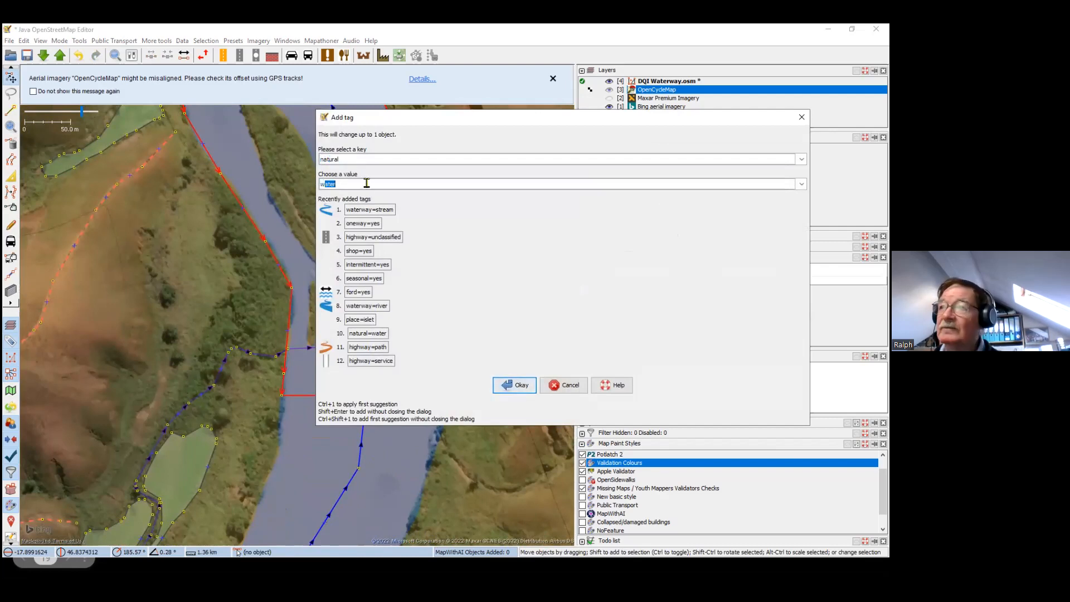
click(521, 386)
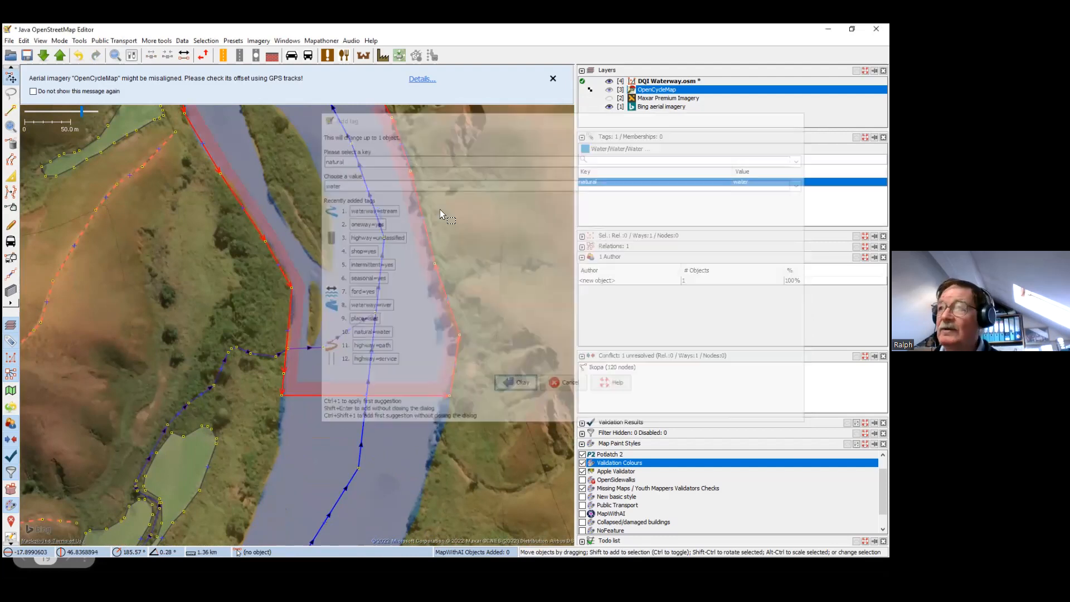
Add the tag water=river to the river outline
click(635, 219)
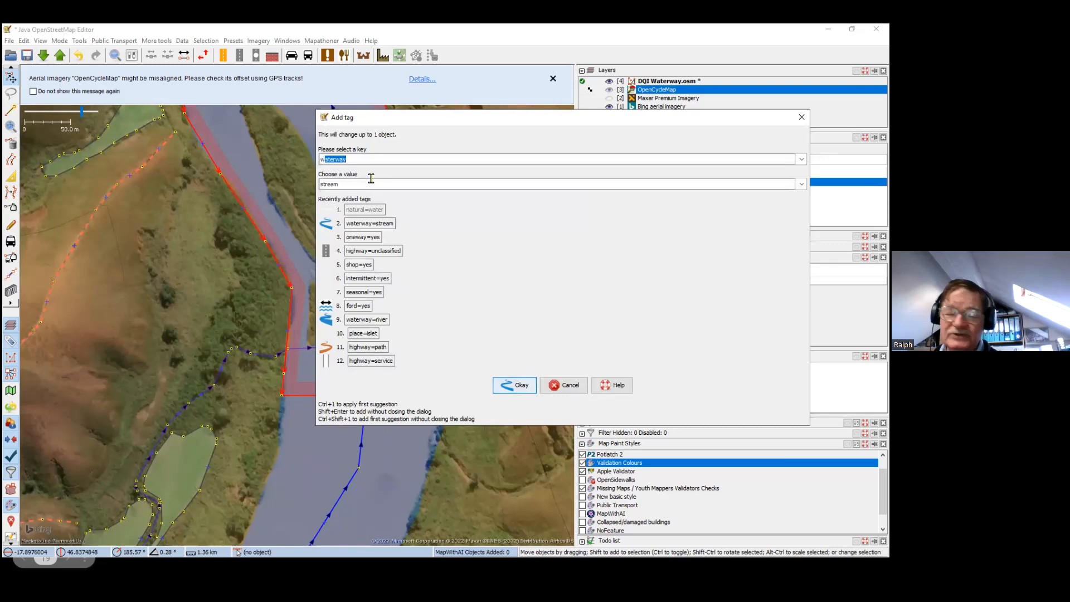
click(335, 158)
drag(336, 158, 363, 159)
key(Delete)
click(349, 182)
text(river)
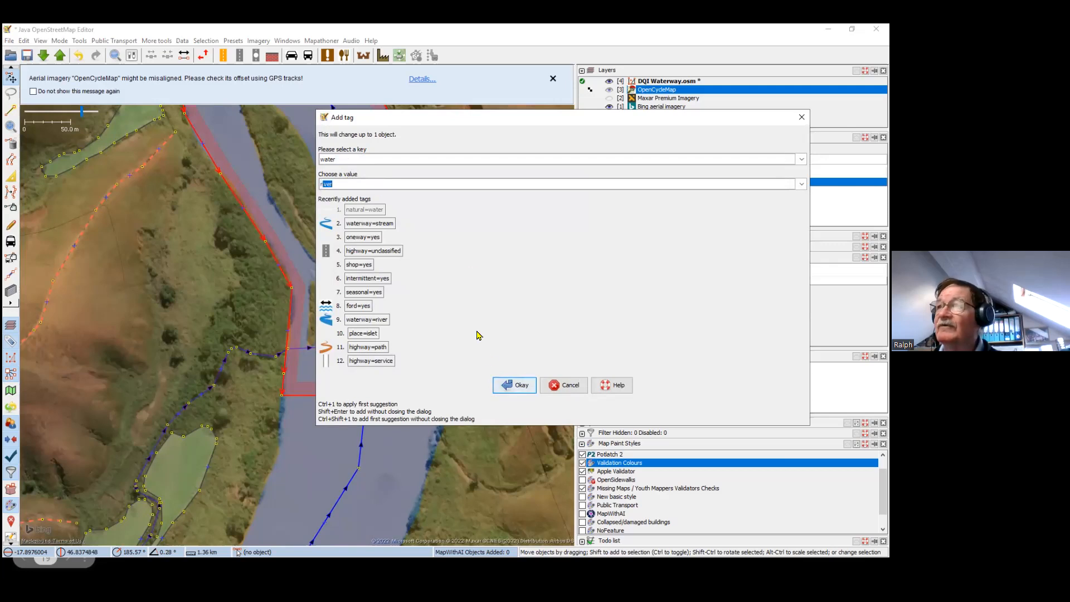
click(514, 384)
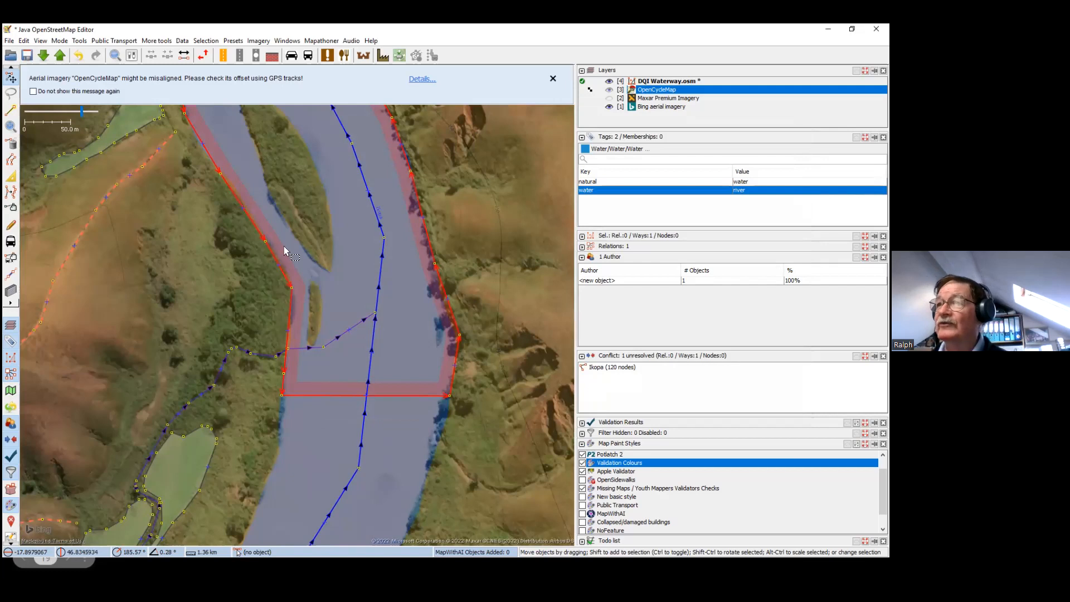
Deselect the river outline and start drawing the outline of the large island inside it
drag(355, 264, 361, 323)
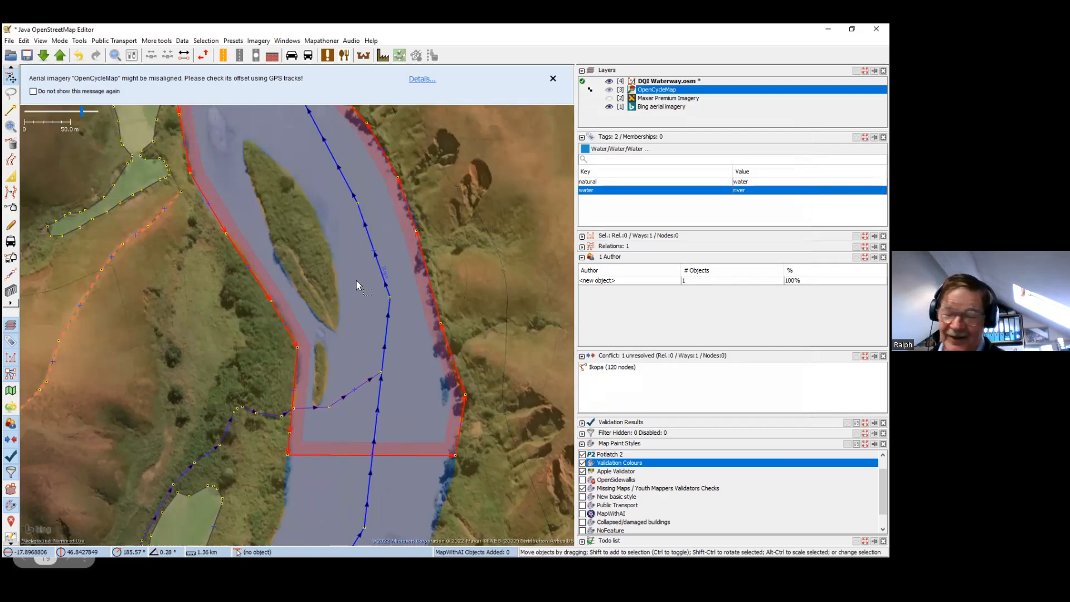
drag(356, 280, 376, 309)
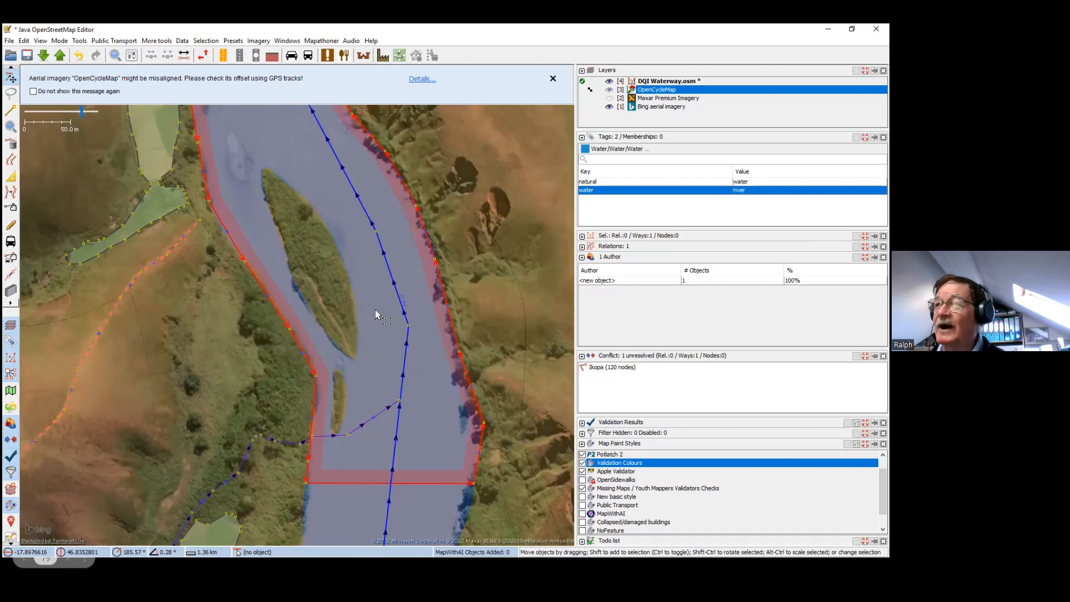
click(375, 309)
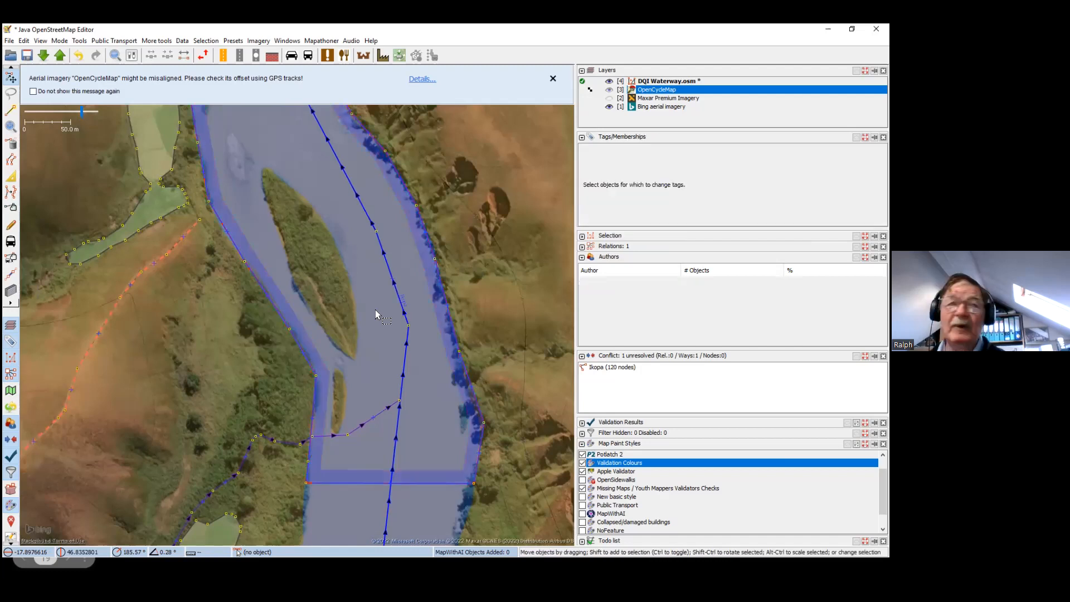
key(a)
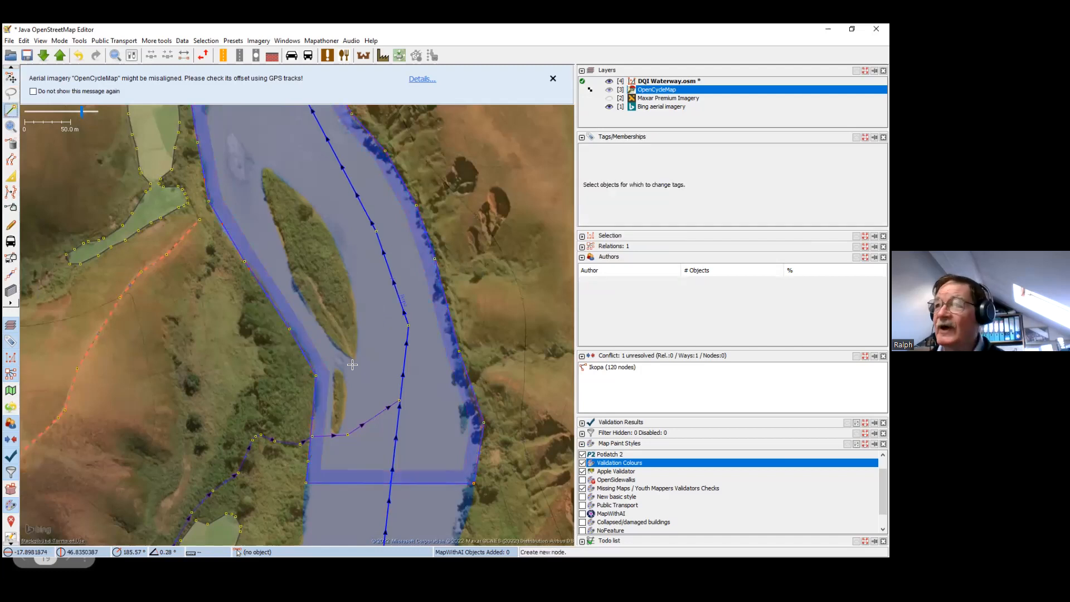
Draw a closed way around the large vegetated island in the river, about 477 m in perimeter
click(353, 358)
click(294, 286)
click(279, 225)
click(264, 191)
click(263, 172)
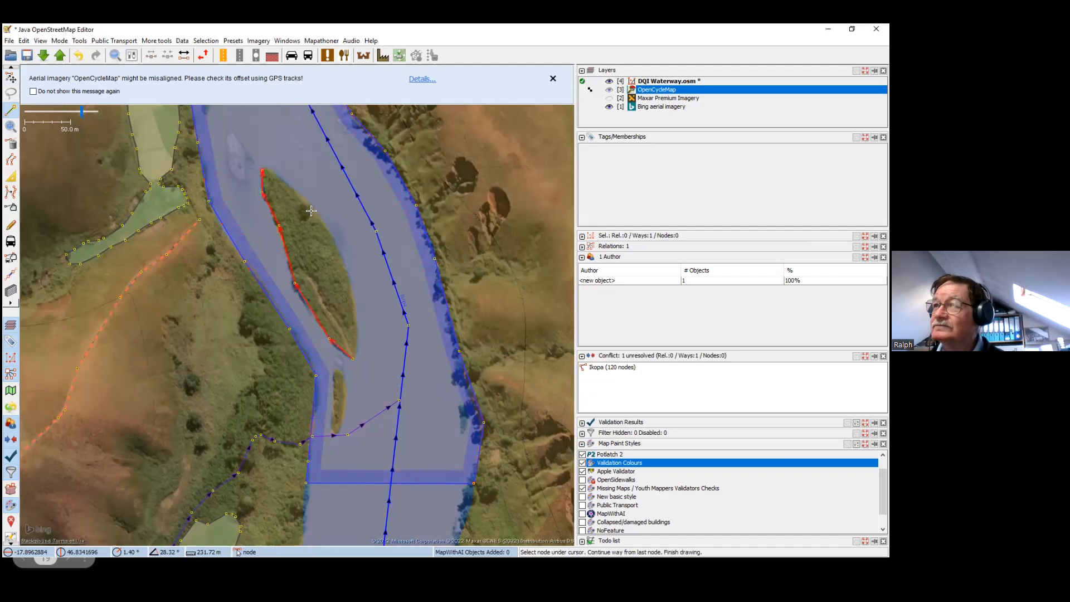
click(267, 167)
click(311, 204)
click(337, 245)
click(349, 284)
click(357, 329)
click(353, 358)
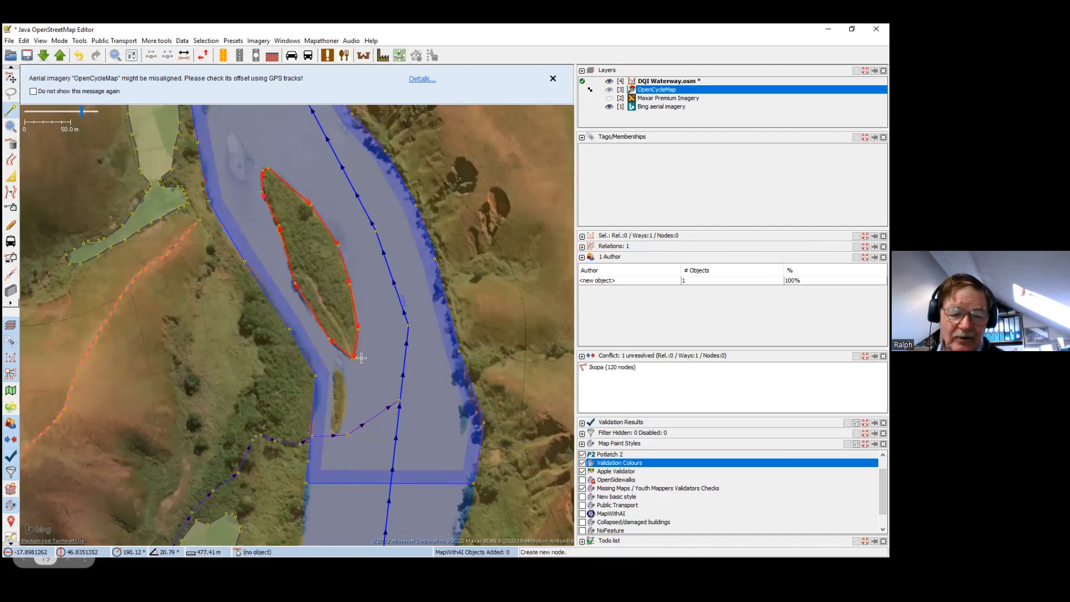
key(Escape)
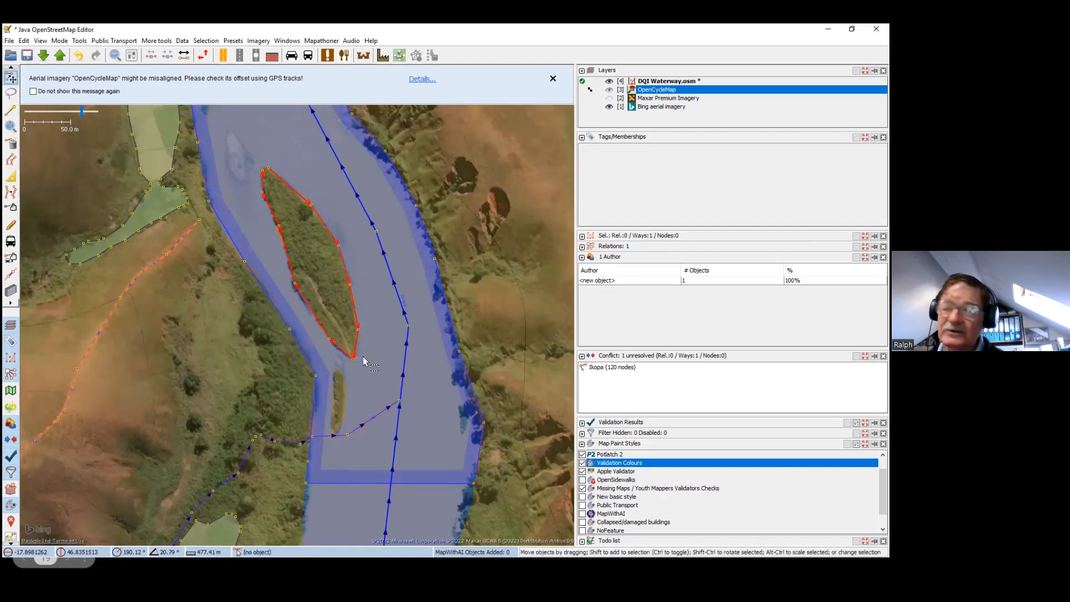
shift+click(272, 303)
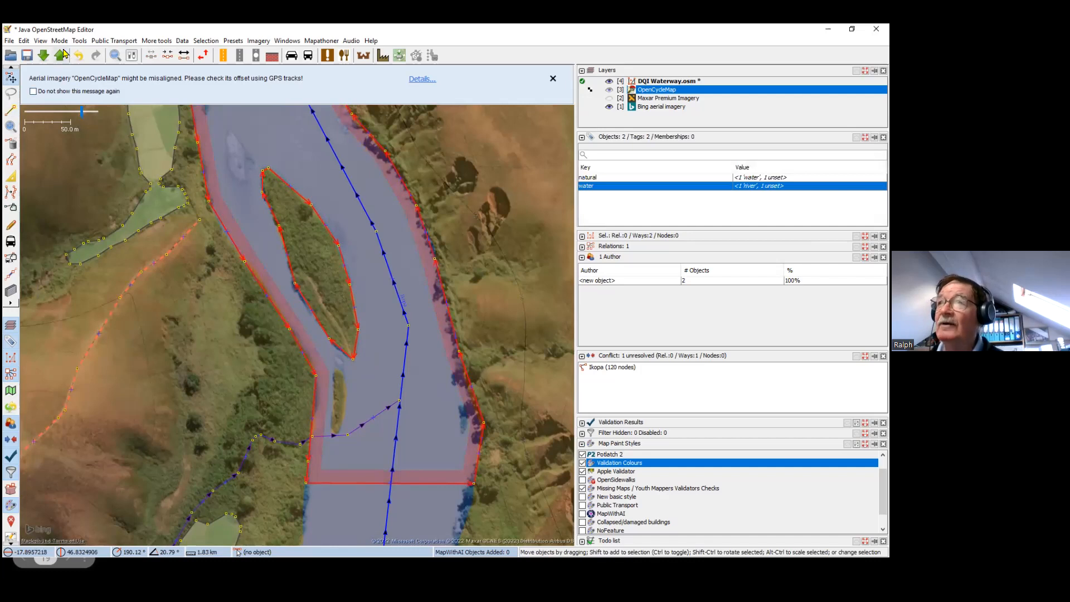
click(77, 41)
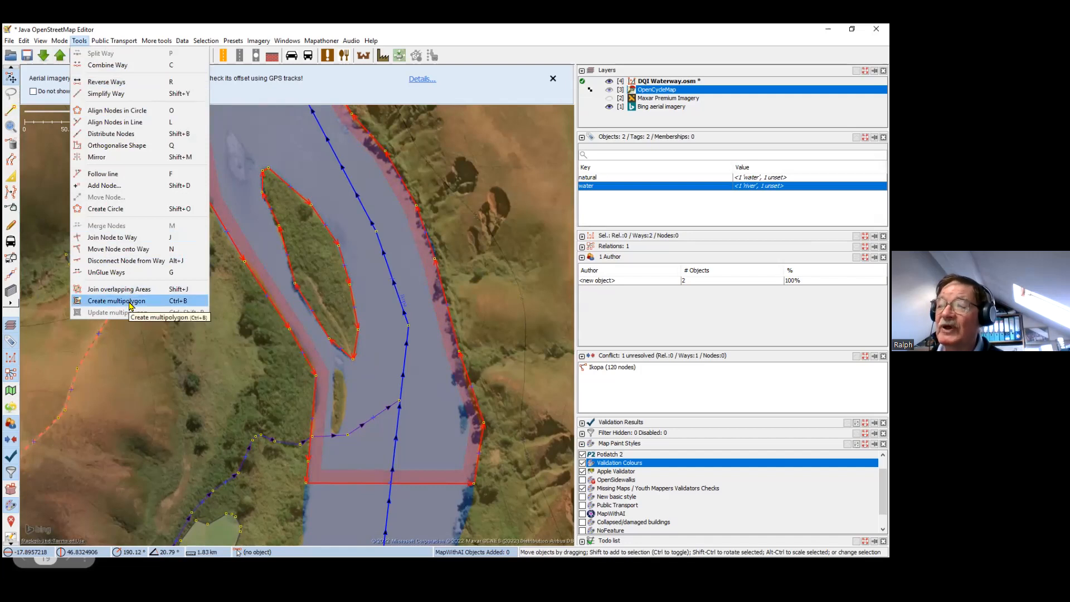
click(292, 305)
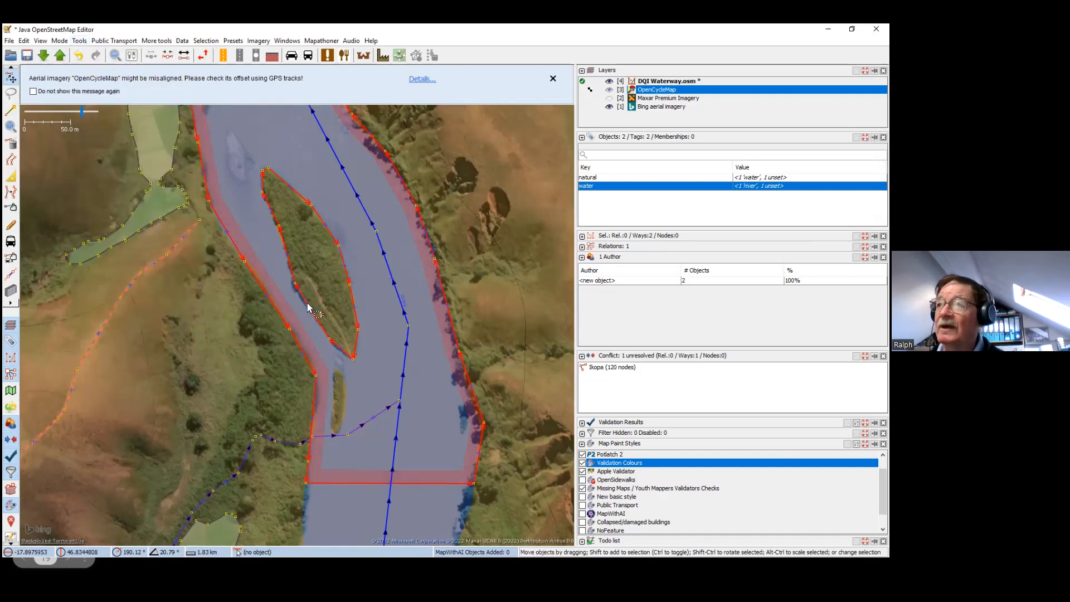
Tag the outline of the large river island as place=islet
click(312, 289)
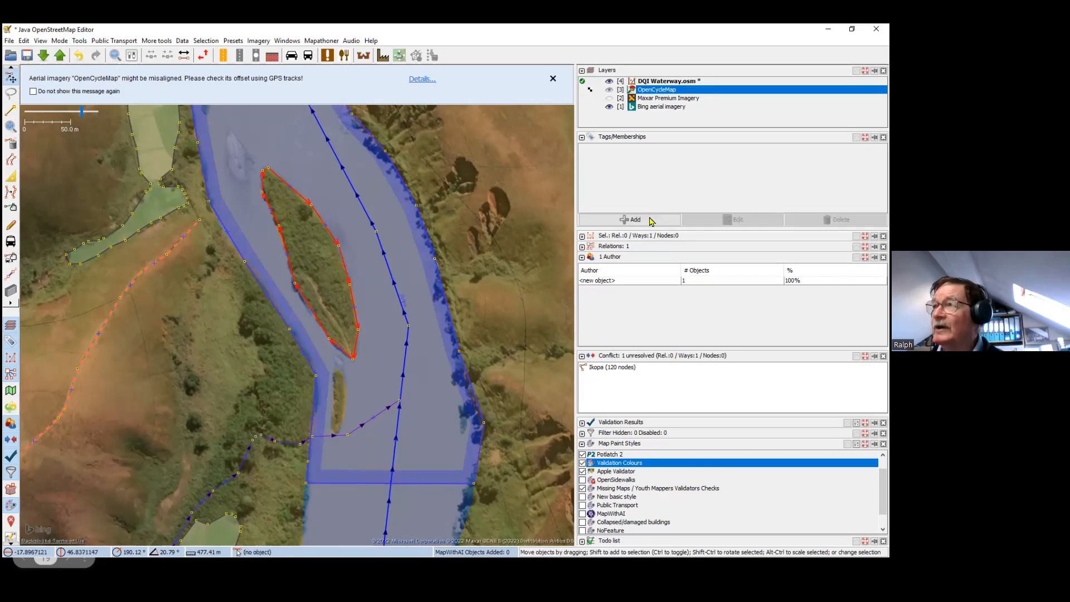
click(654, 219)
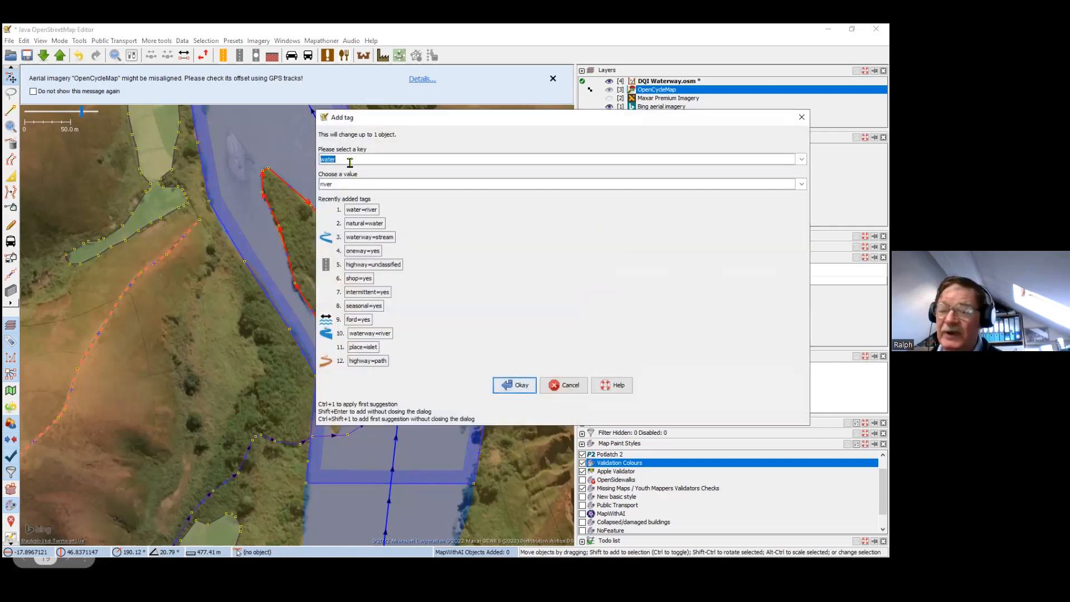
text(place)
click(339, 185)
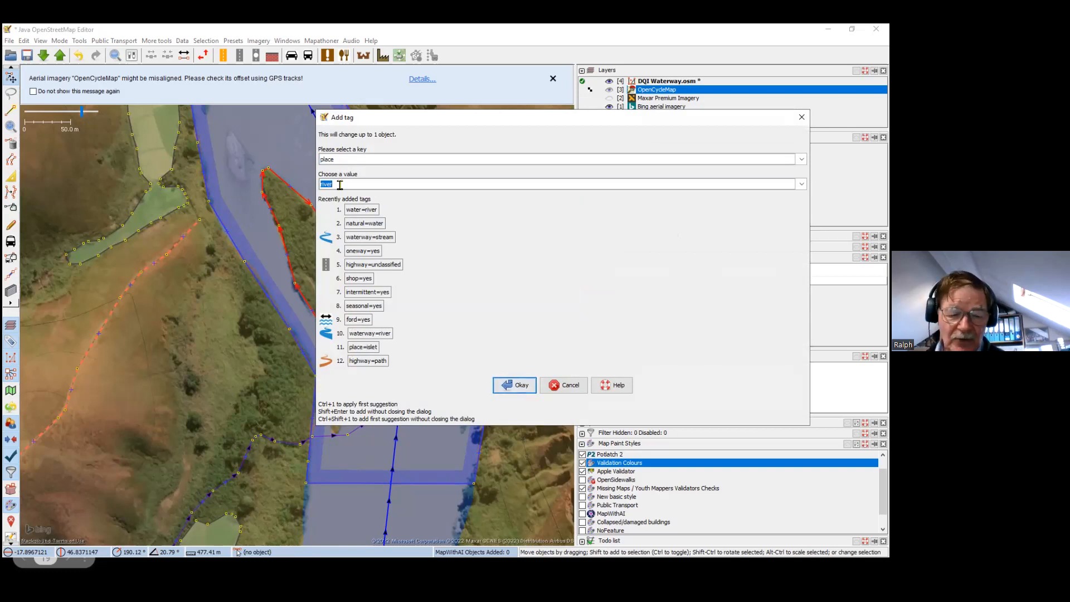
text(islet)
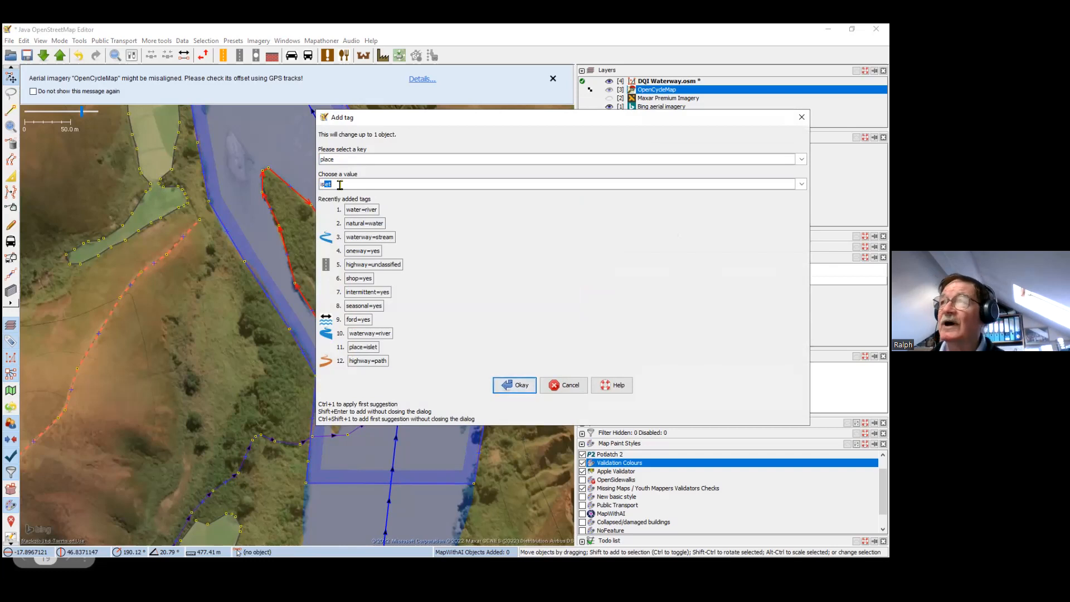
click(344, 185)
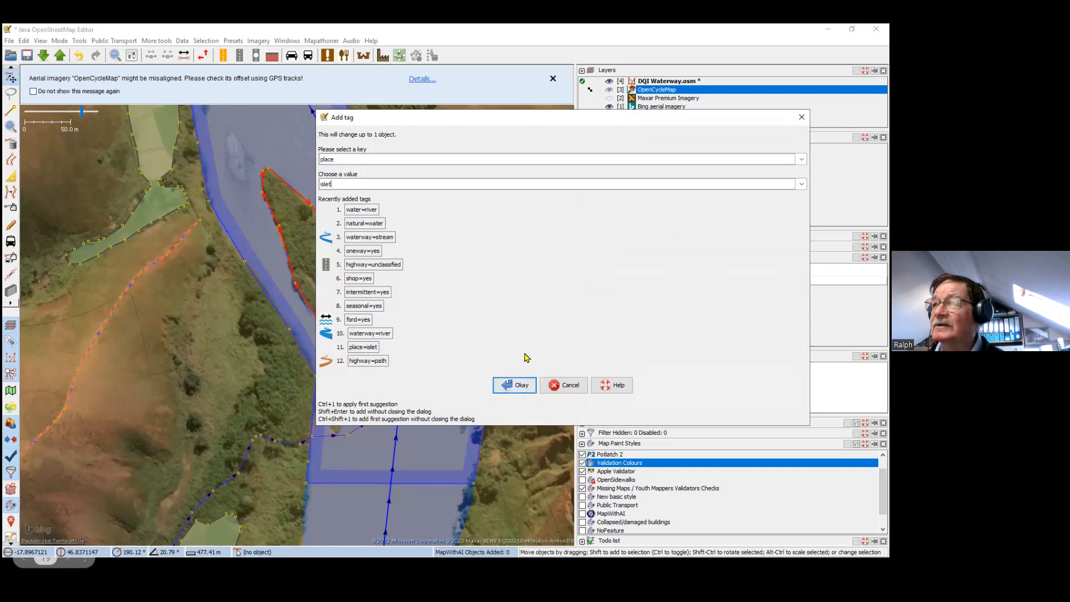
click(511, 383)
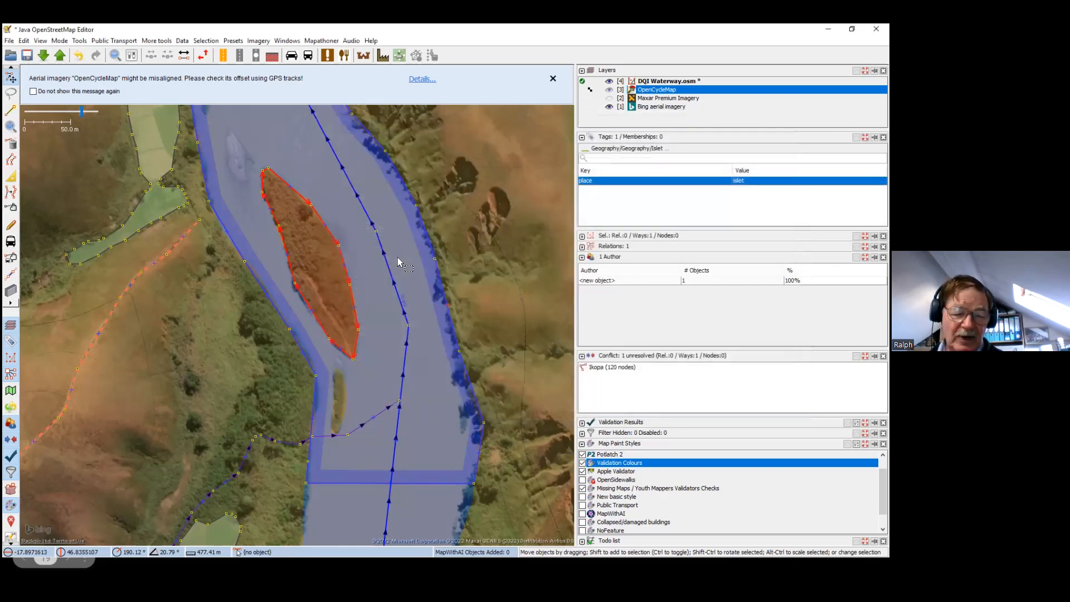
Create a multipolygon from the large islet's outline and the surrounding river area, and deselect it
shift+click(256, 274)
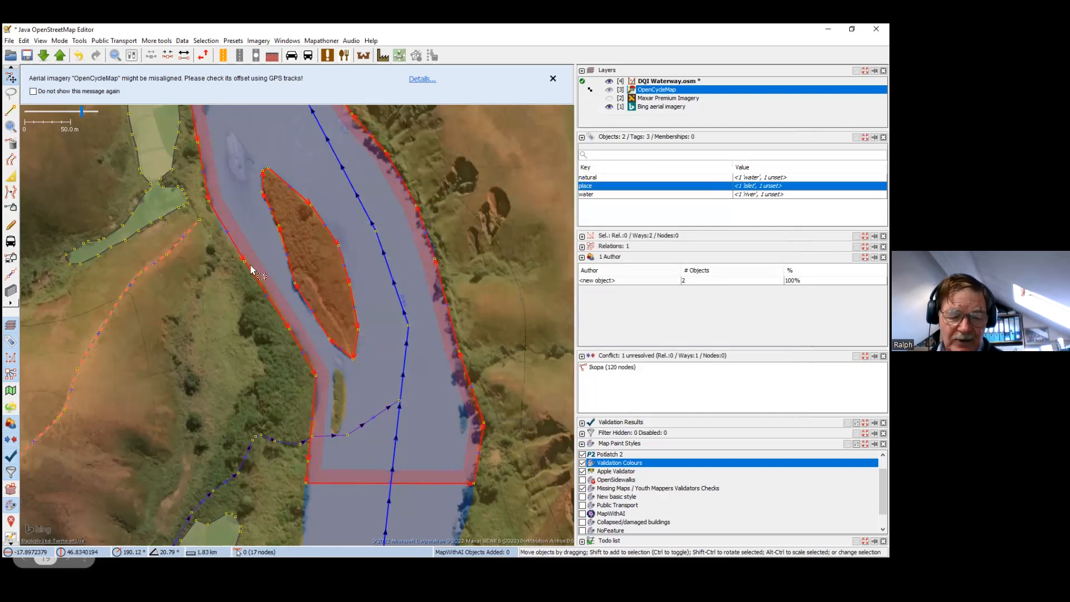
key(ctrl+b)
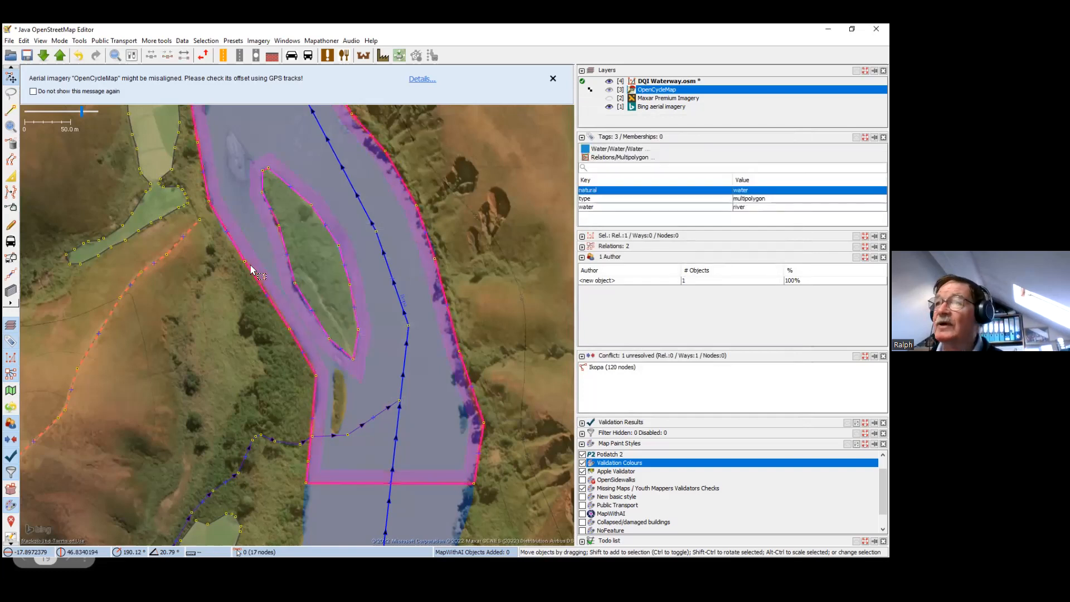
scroll(259, 246, up, 2)
scroll(316, 273, down, 3)
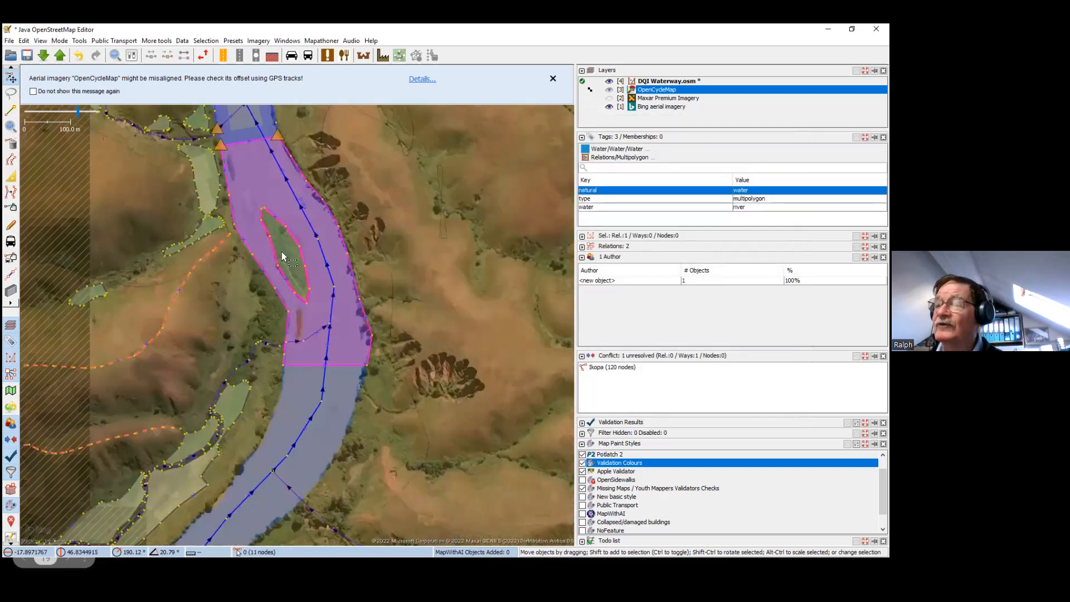
scroll(282, 252, up, 3)
click(314, 258)
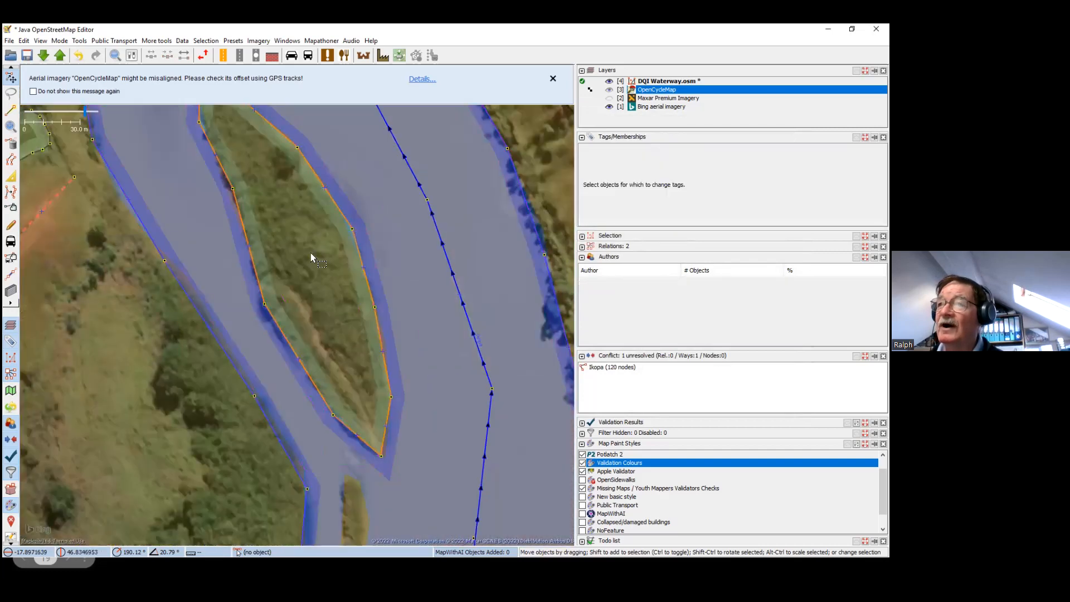
Draw a closed way around the small narrow islet near the river's western bank, about 128 m in perimeter
scroll(310, 254, down, 2)
drag(293, 212, 309, 278)
scroll(309, 278, down, 2)
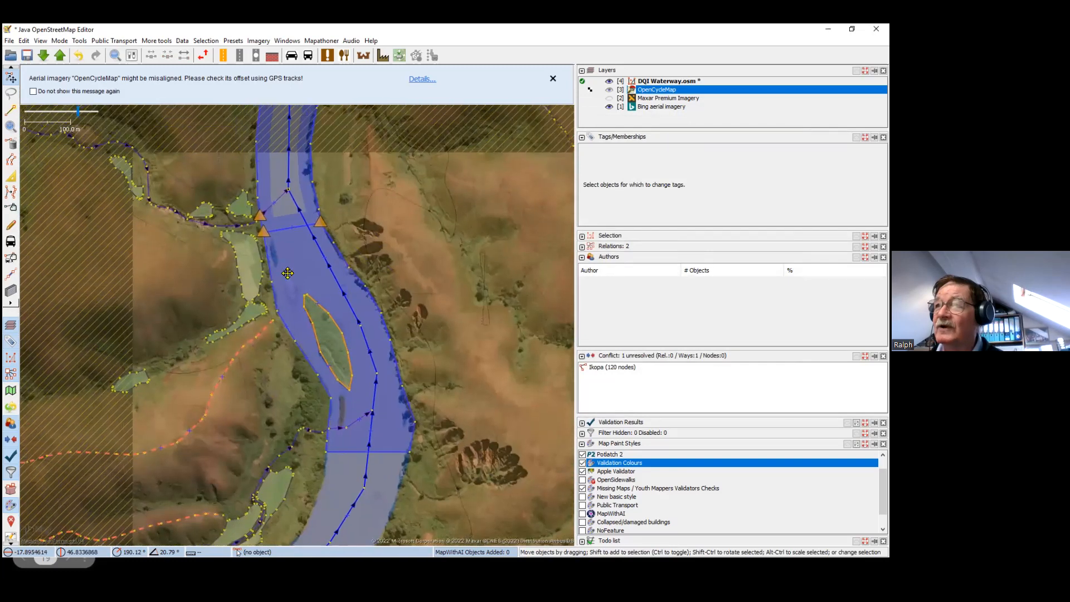
scroll(292, 285, up, 5)
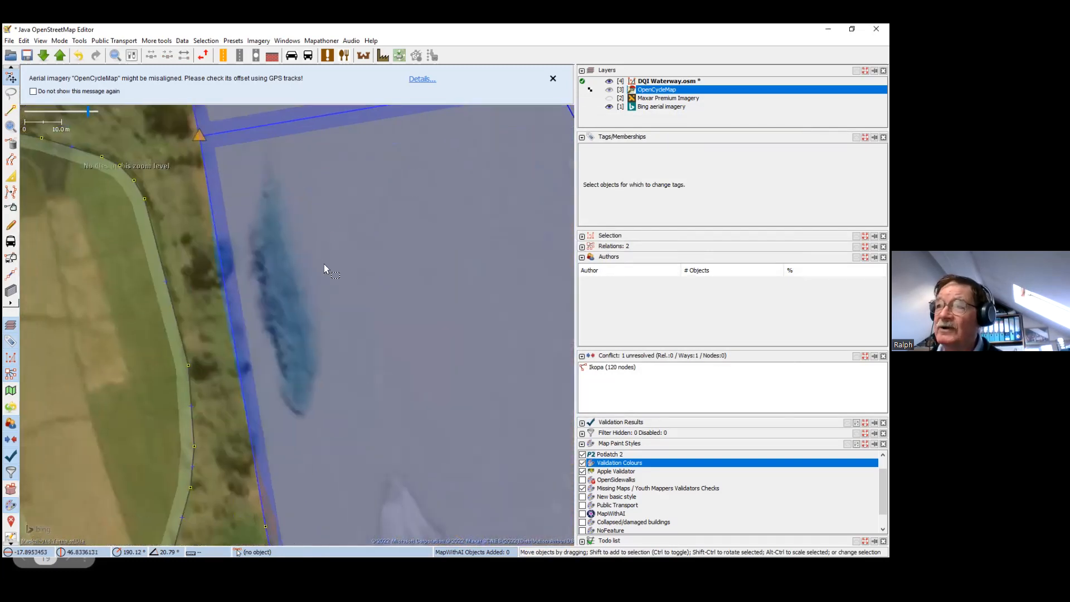
key(a)
click(304, 413)
click(284, 382)
click(259, 243)
click(267, 182)
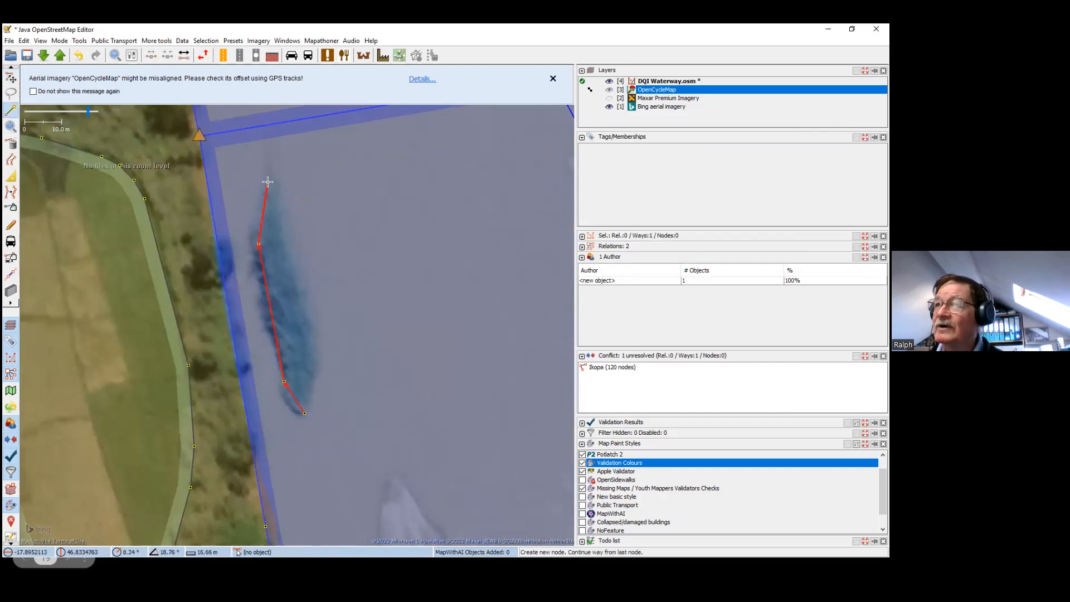
click(301, 300)
click(310, 381)
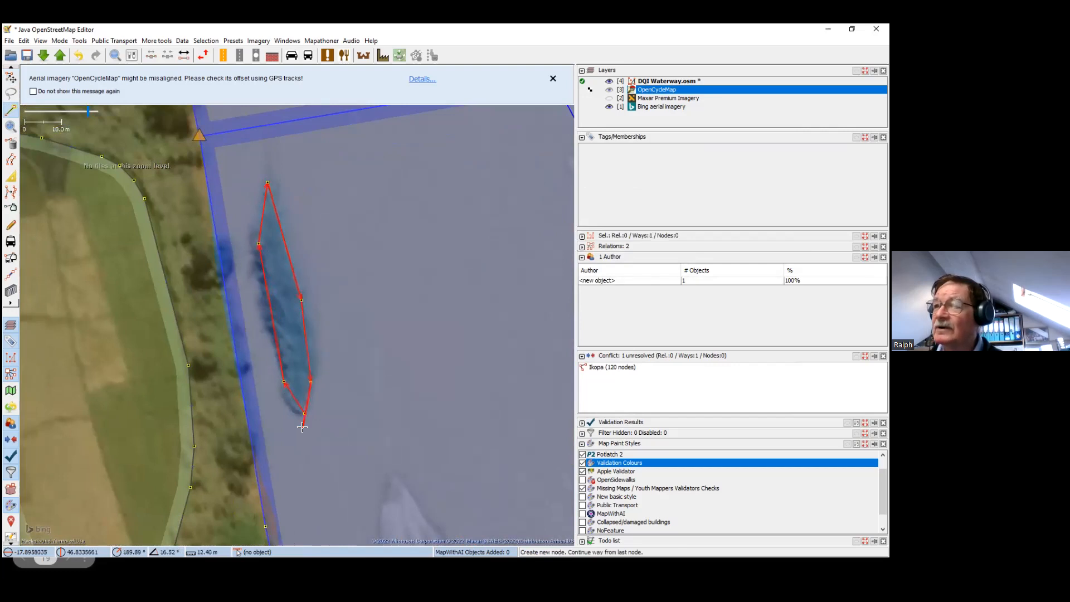
click(304, 413)
key(s)
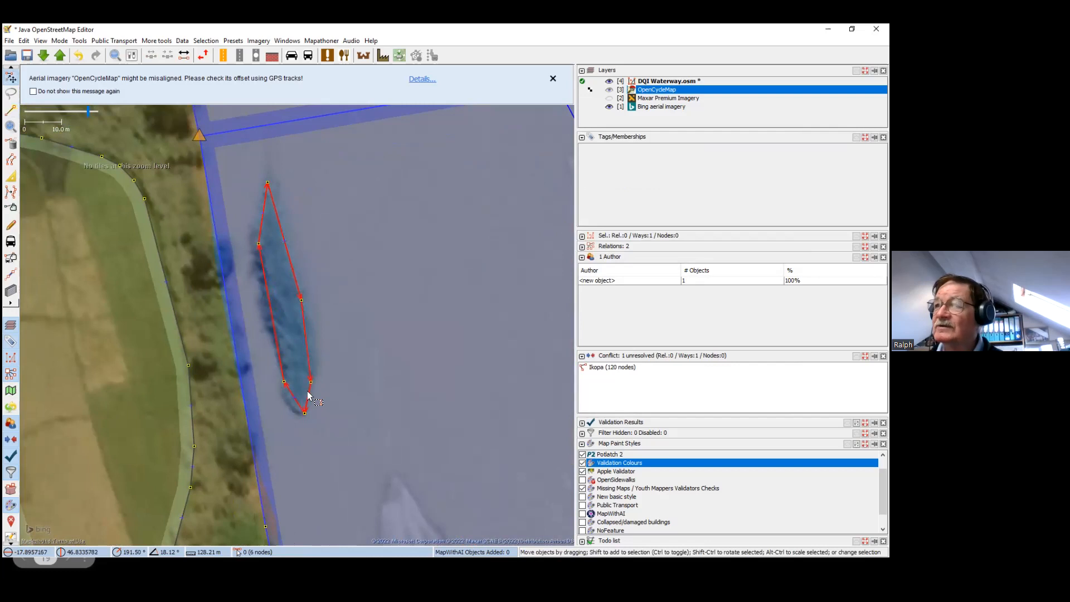
Tag the small islet as place=islet and update the river multipolygon to include it
click(614, 220)
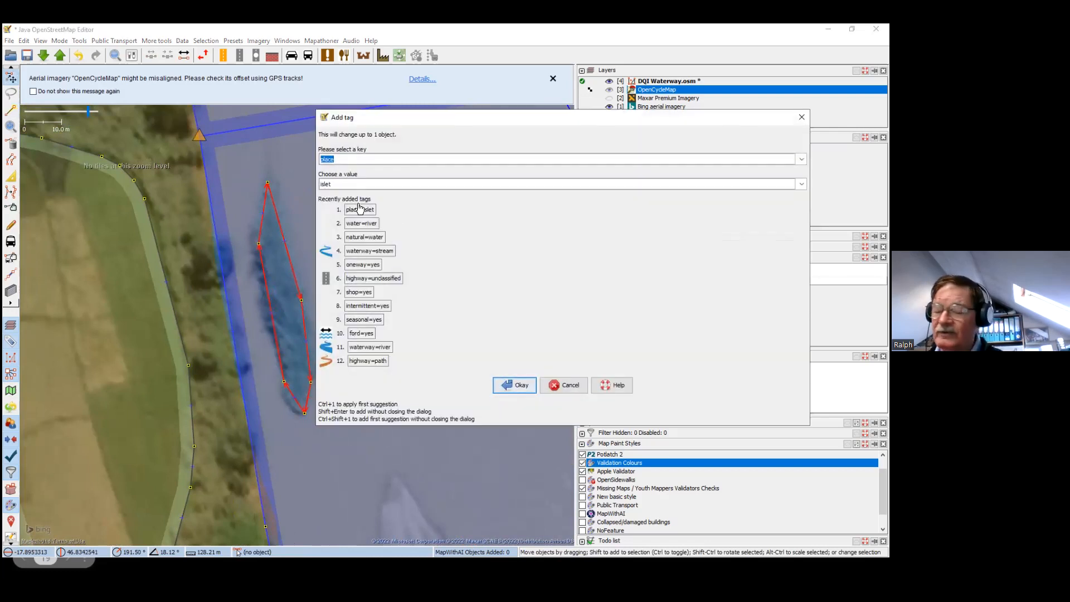
click(359, 209)
scroll(289, 282, down, 3)
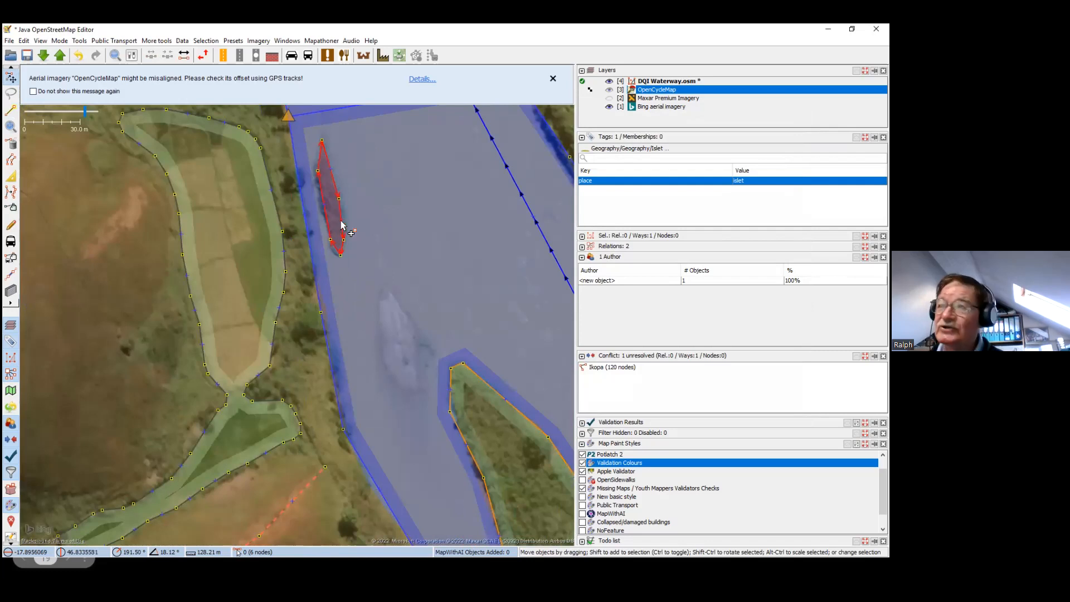
shift+click(306, 223)
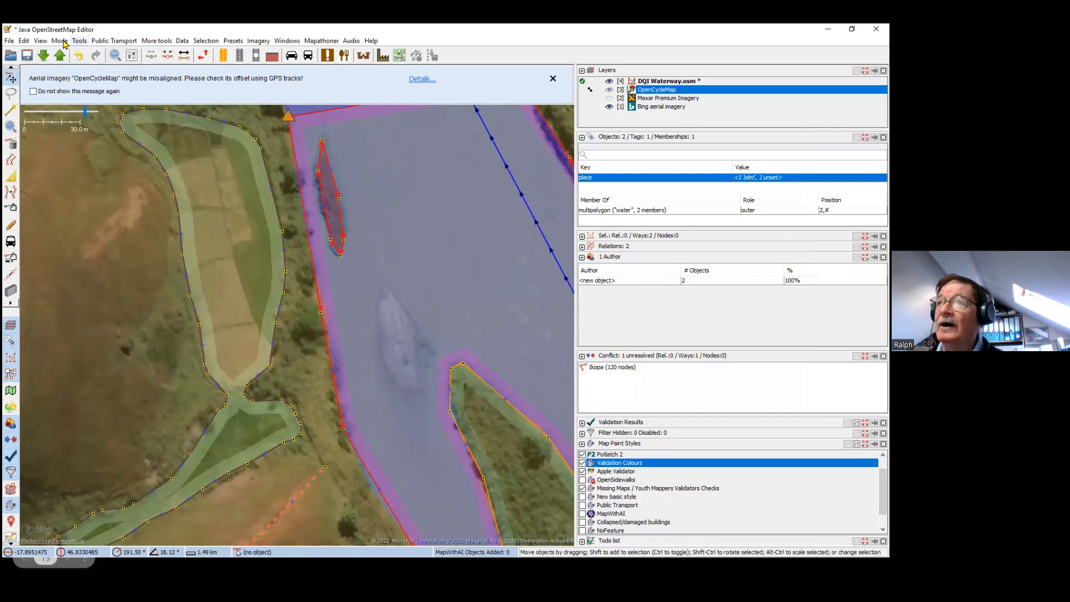
click(80, 42)
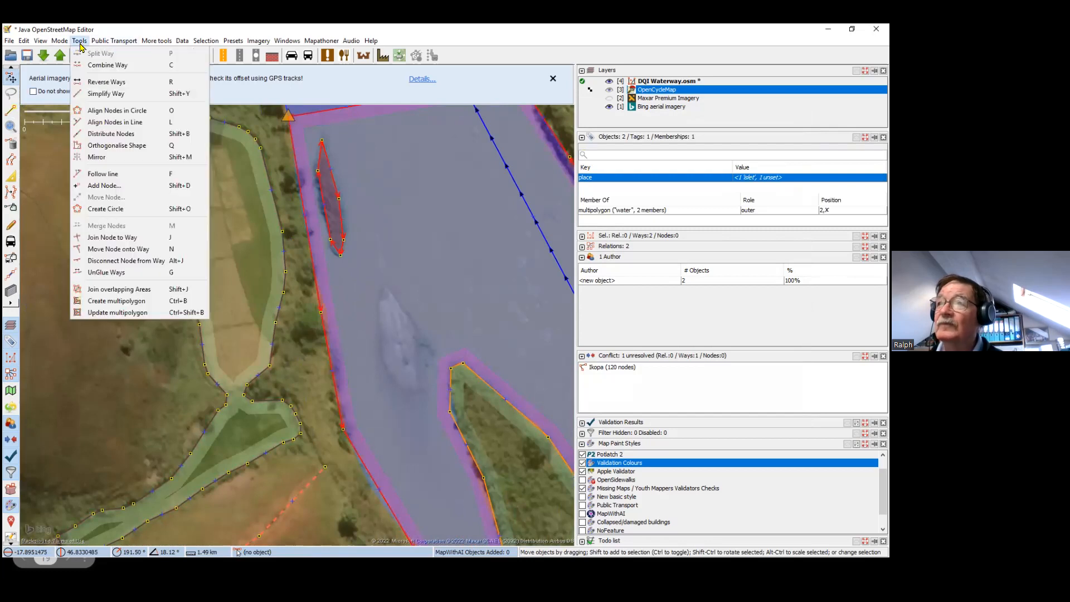
click(113, 313)
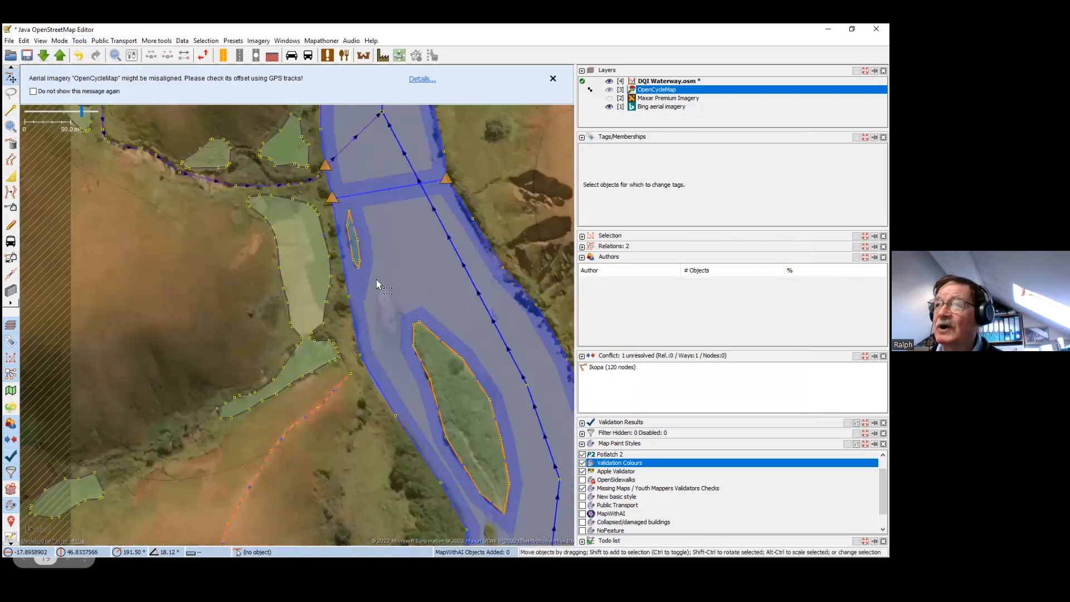
Inspect the small islet's cut-out and the river multipolygon's member roles in the relation editor, leaving the relation unedited
scroll(336, 239, up, 5)
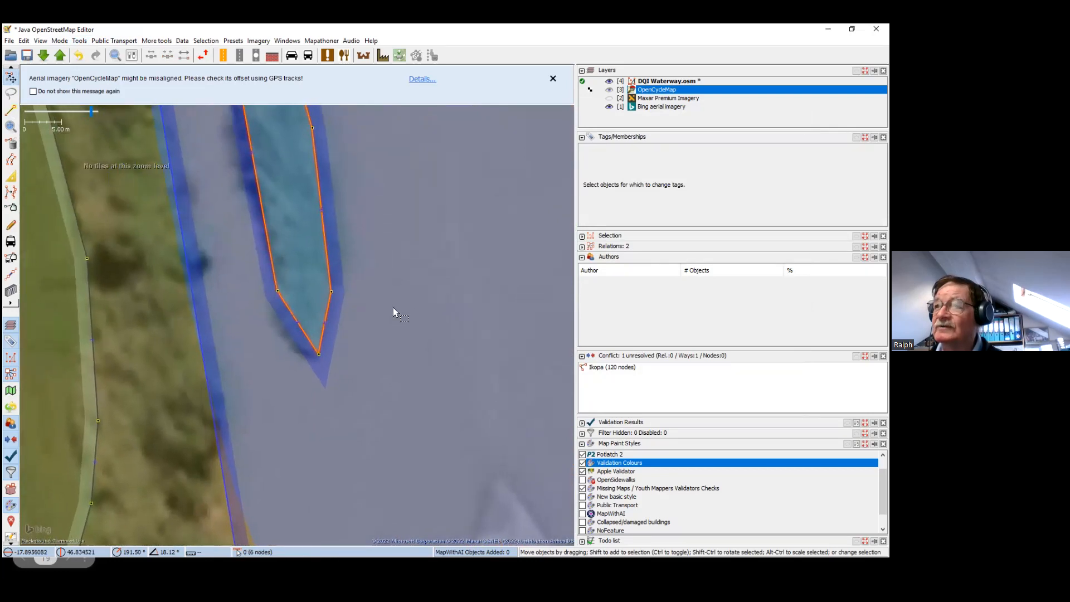
scroll(393, 307, down, 2)
scroll(393, 306, down, 2)
drag(408, 306, 303, 278)
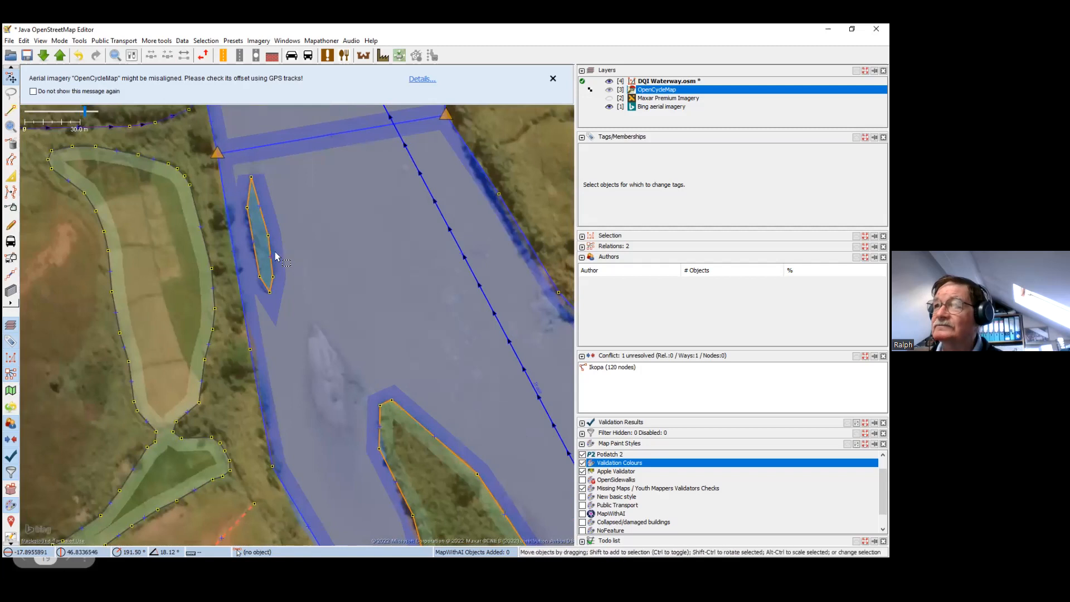
click(240, 259)
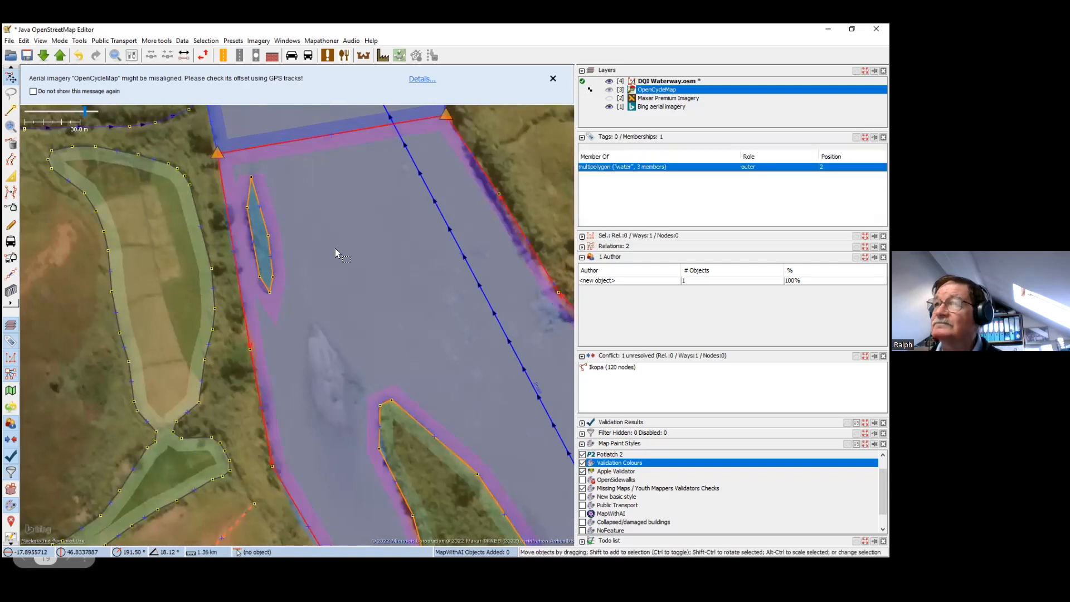
double_click(674, 168)
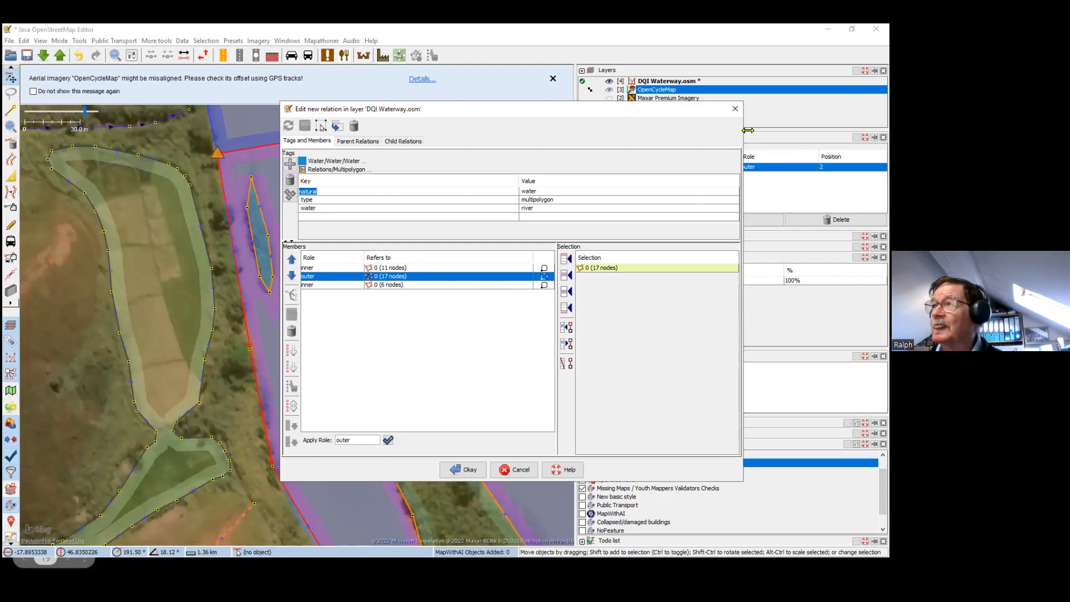
click(734, 109)
click(429, 356)
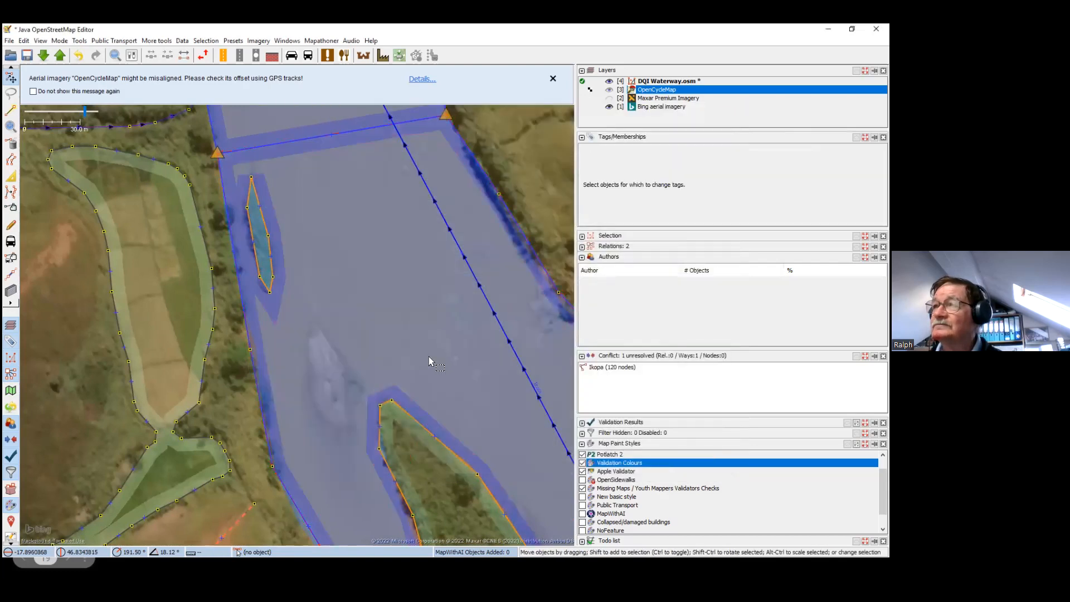
Examine the two mapped islets and the surrounding river water area between the northern boundary line and the large islet's southern tip
scroll(429, 356, down, 2)
drag(456, 379, 312, 169)
drag(362, 312, 323, 312)
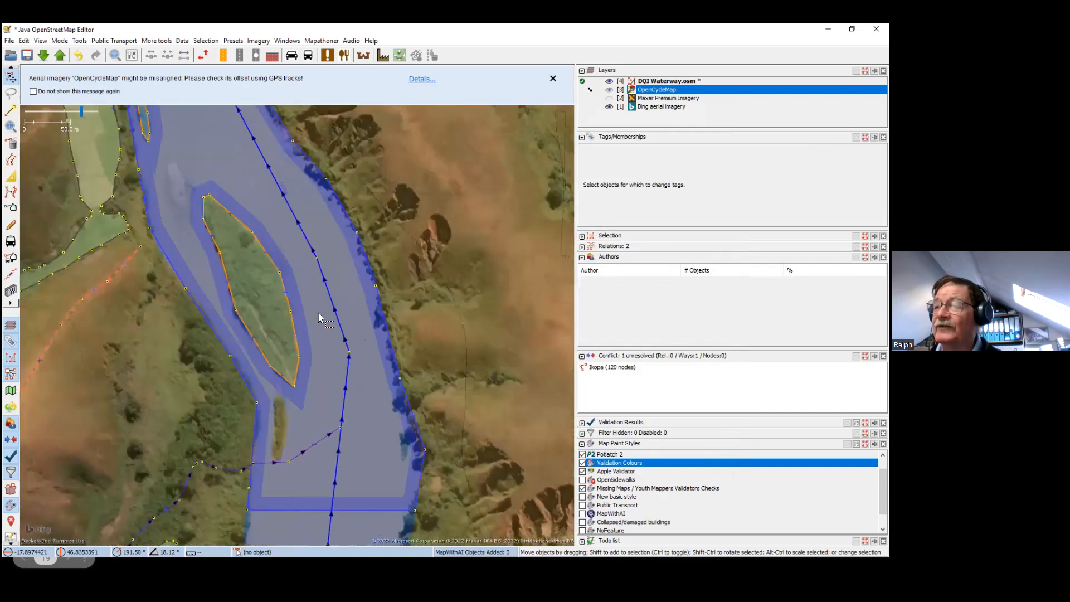
drag(273, 248, 306, 353)
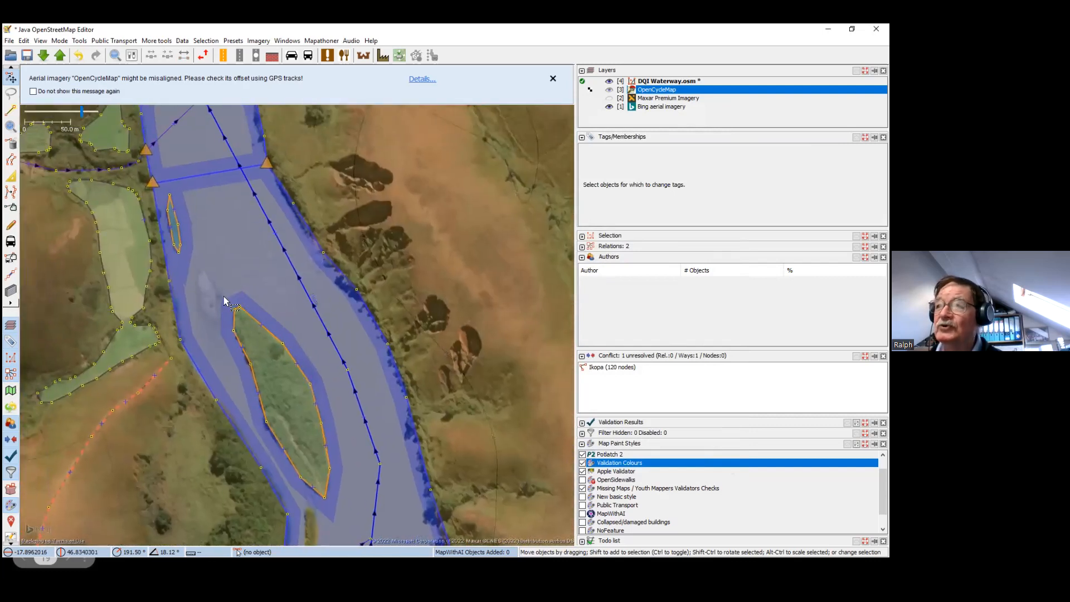
drag(262, 263, 232, 279)
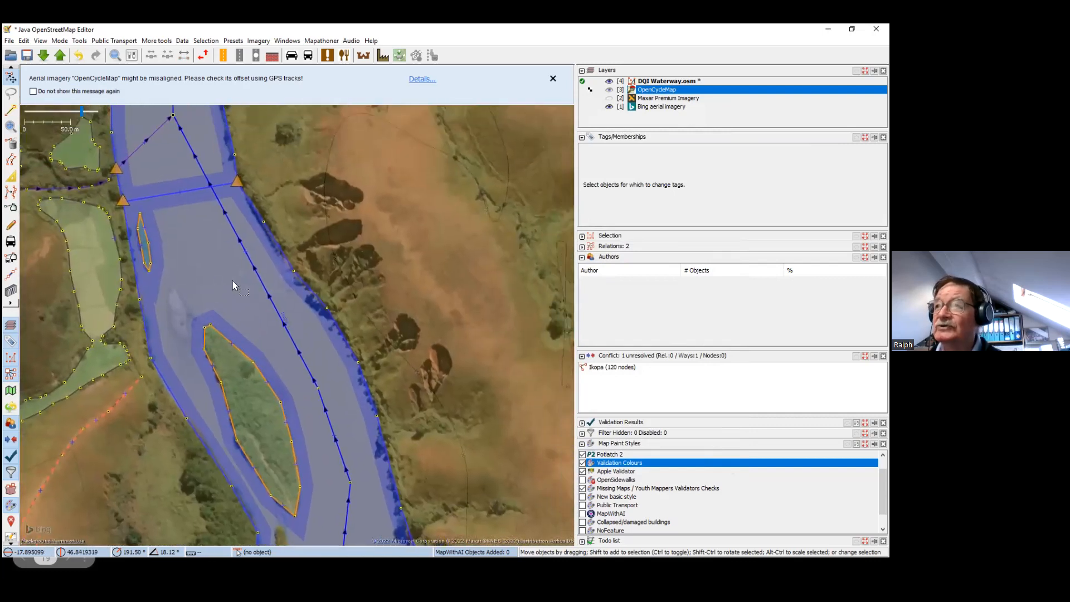
click(292, 273)
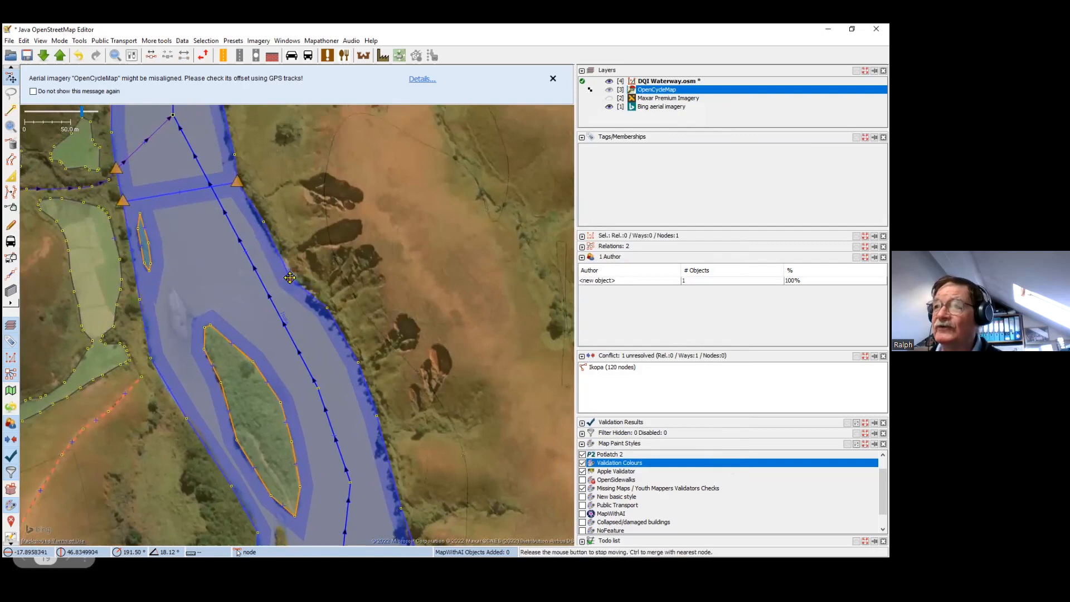
drag(329, 310, 385, 436)
drag(274, 317, 279, 304)
drag(397, 463, 326, 399)
click(283, 379)
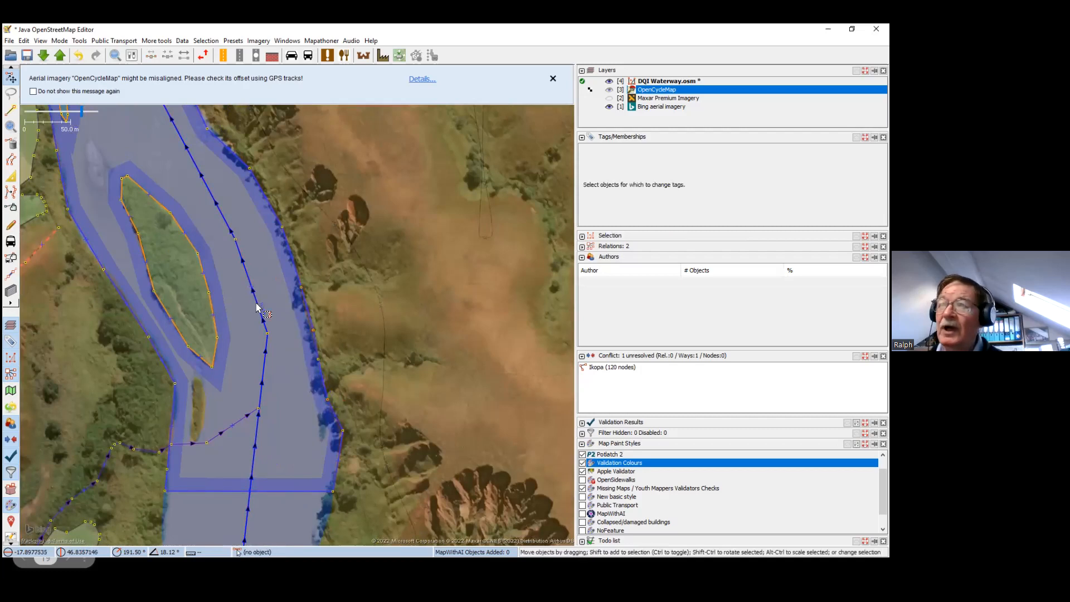
drag(190, 211, 293, 222)
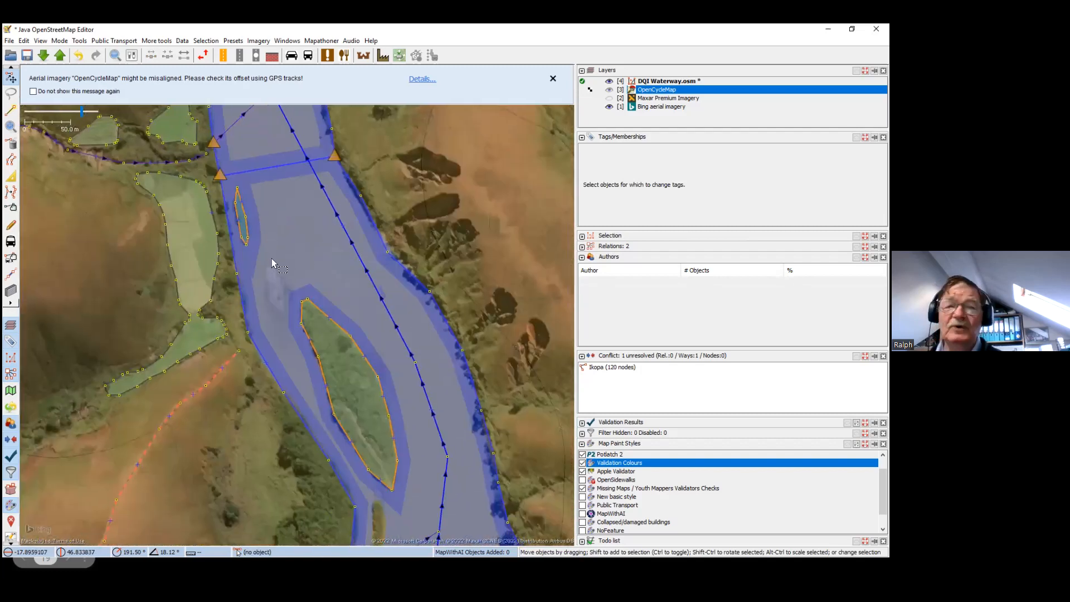
drag(317, 294, 262, 229)
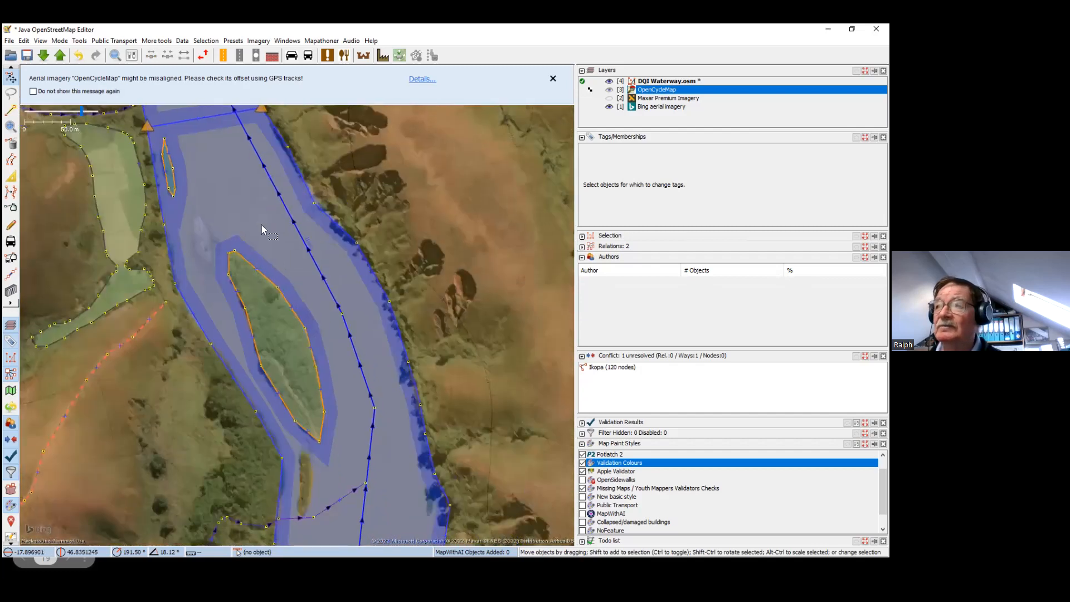
drag(345, 317, 265, 244)
drag(280, 322, 275, 288)
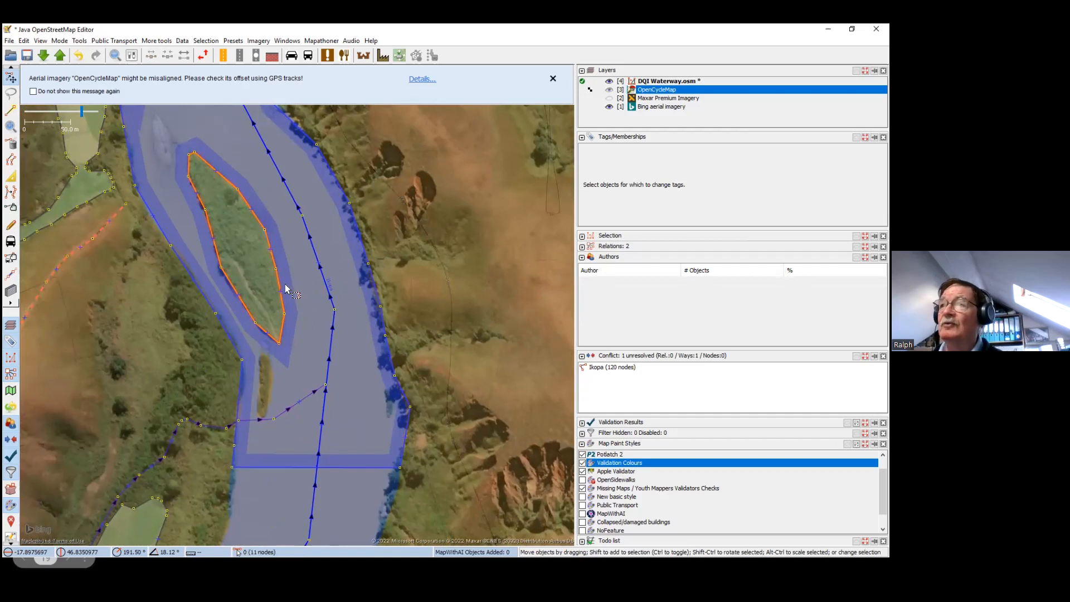
Examine the unmapped narrow vegetation strip south of the large islet, the nearby stream junction and the river's tree-lined eastern bank
drag(305, 307, 302, 242)
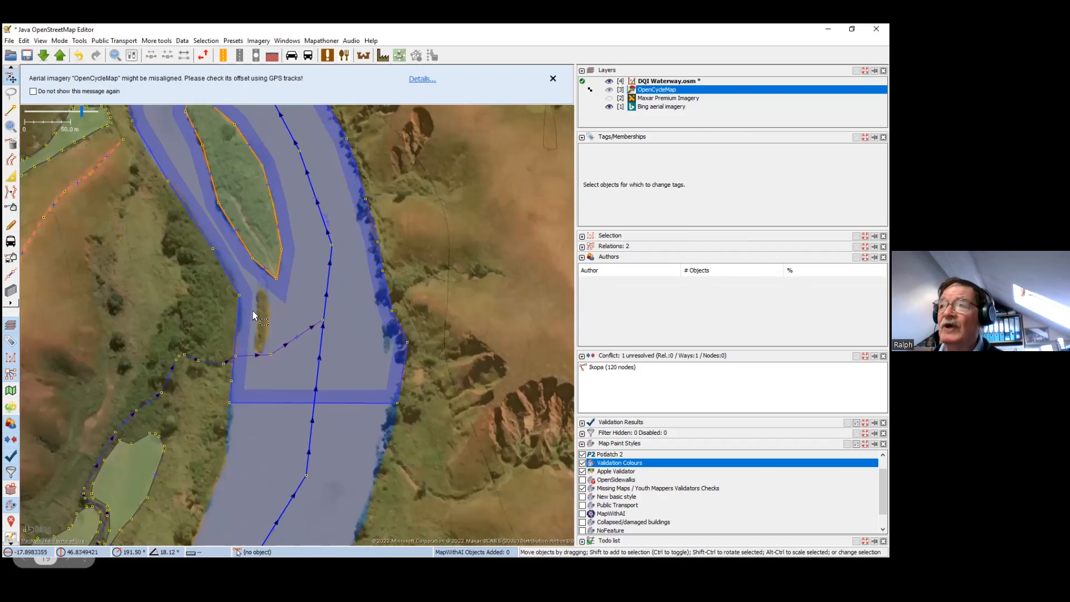
drag(345, 292, 310, 320)
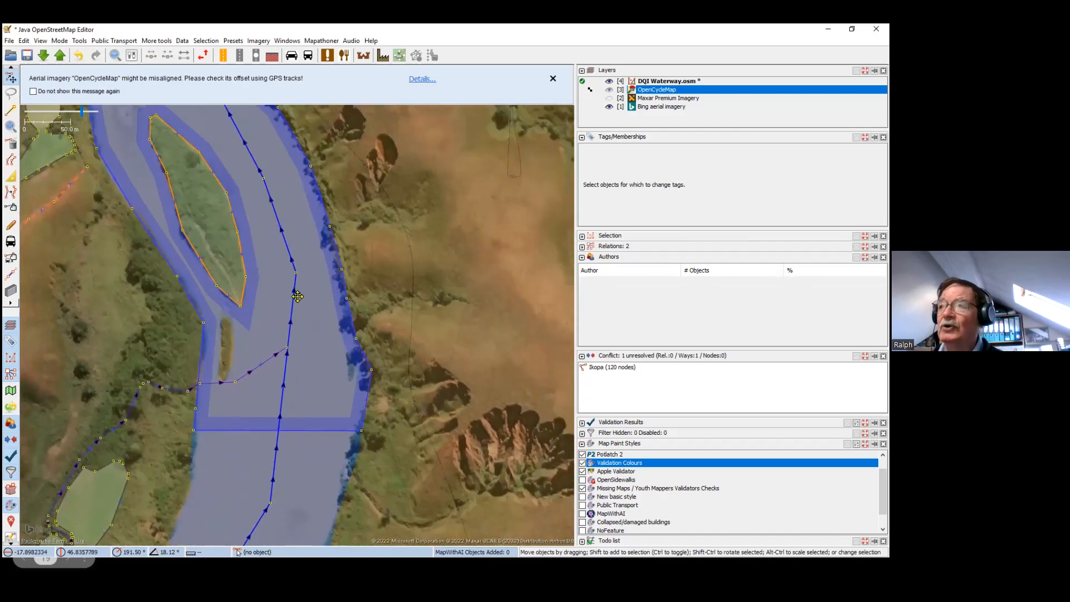
drag(311, 275, 296, 296)
drag(219, 323, 281, 310)
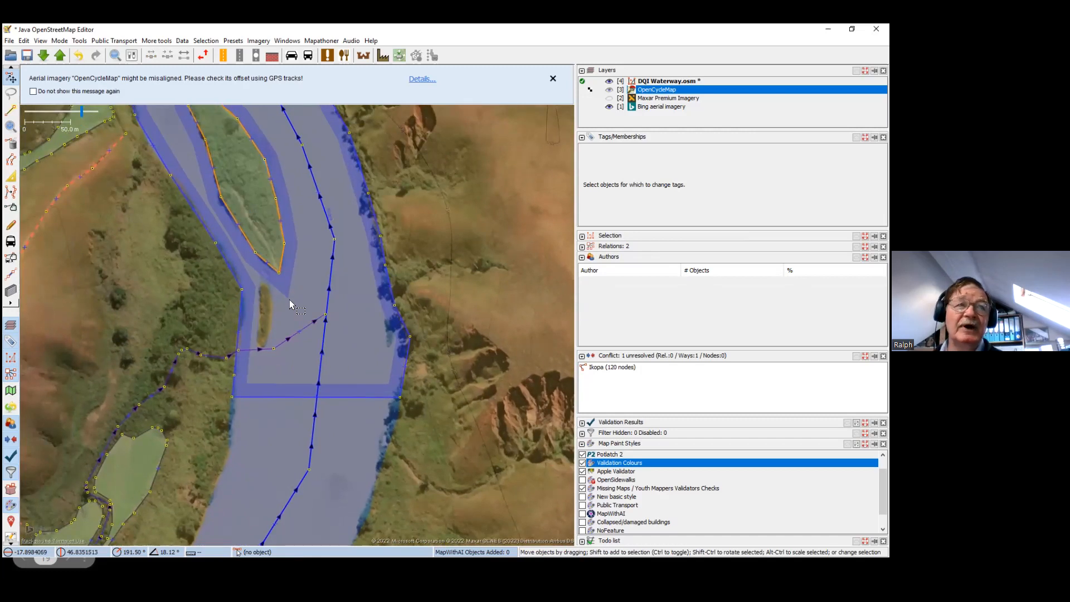
drag(298, 291, 285, 334)
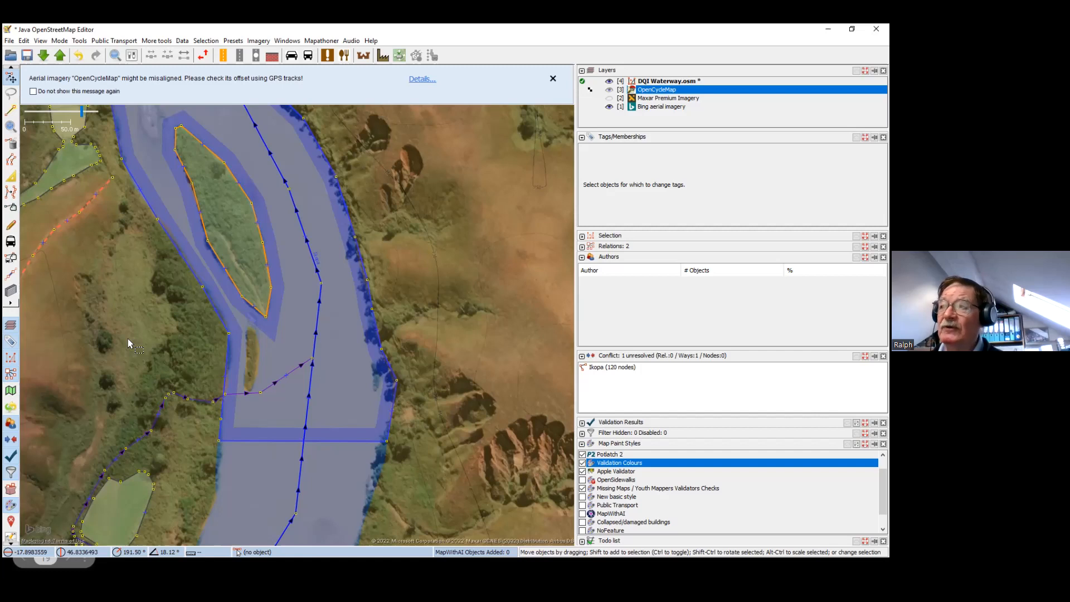
drag(129, 338, 104, 329)
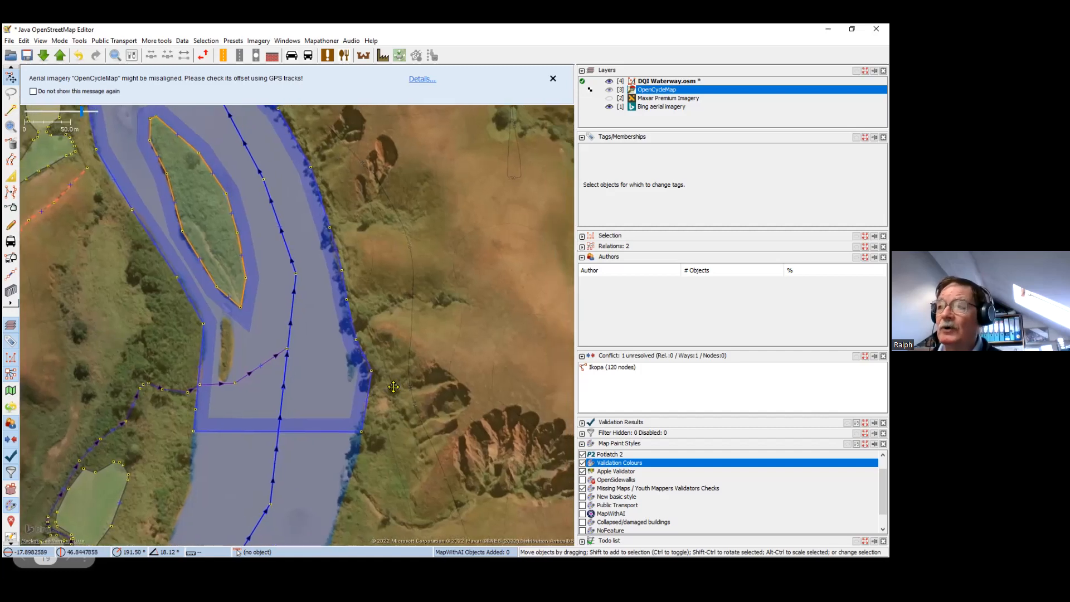
drag(393, 386, 339, 374)
scroll(374, 293, up, 1)
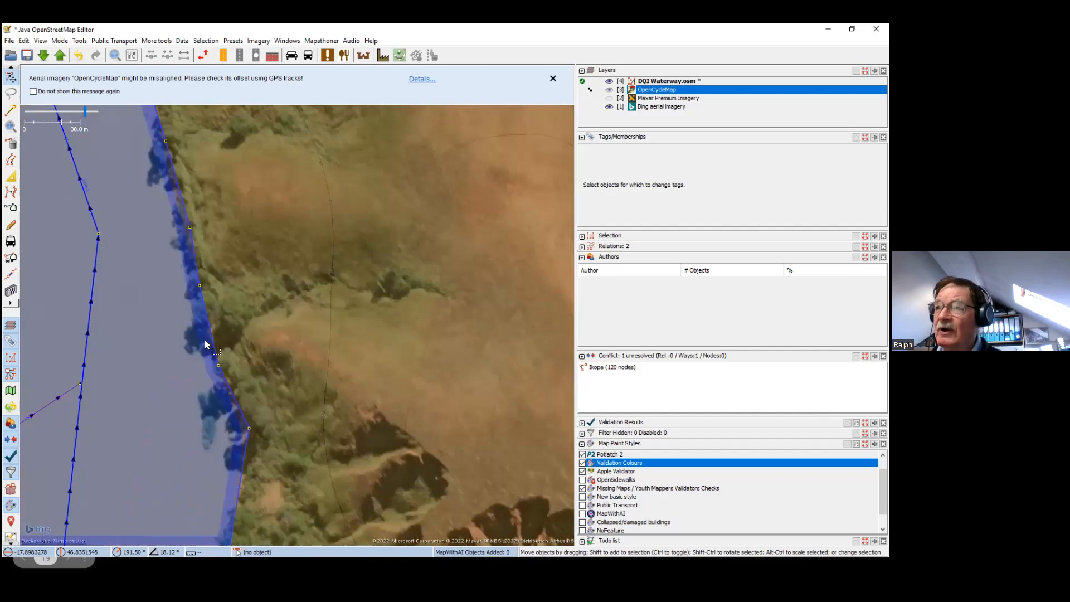
drag(194, 338, 210, 301)
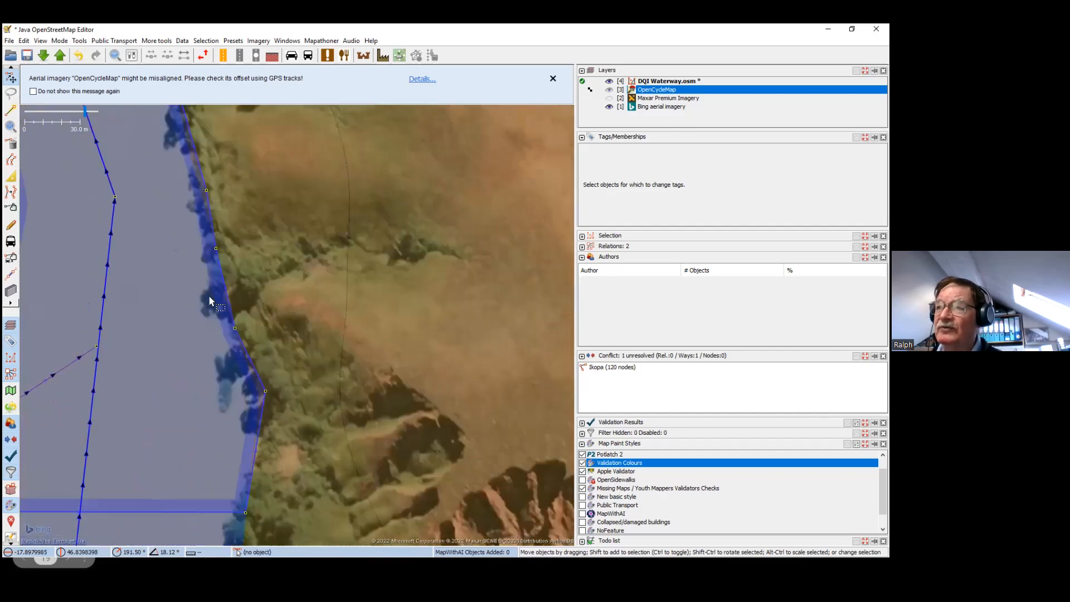
scroll(266, 312, down, 2)
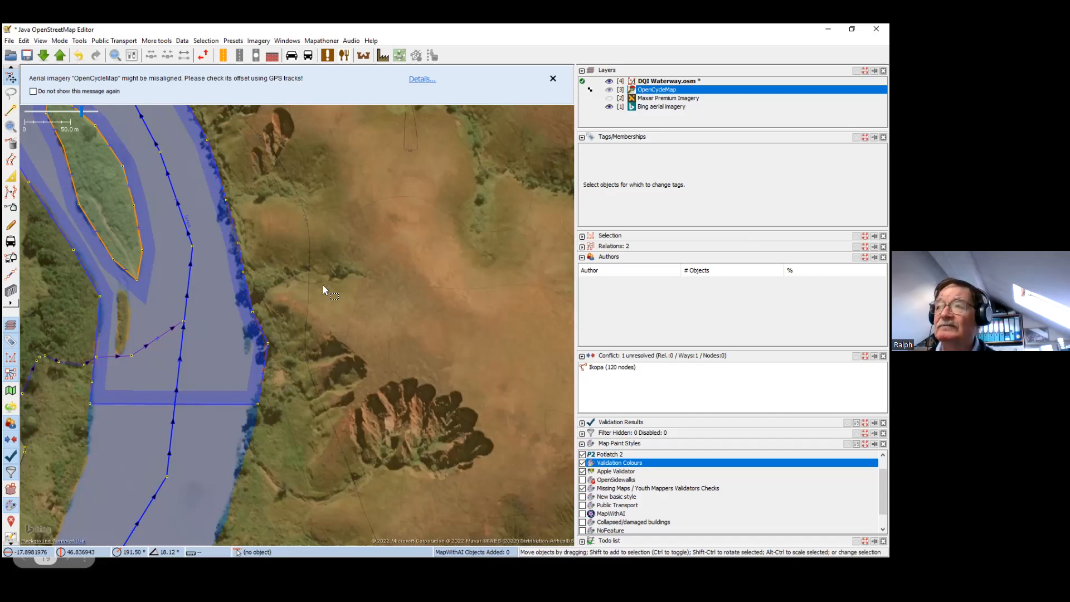
Delete the OpenCycleMap layer and the DQI Waterway.osm data layer, discarding its unsaved changes
scroll(322, 285, down, 2)
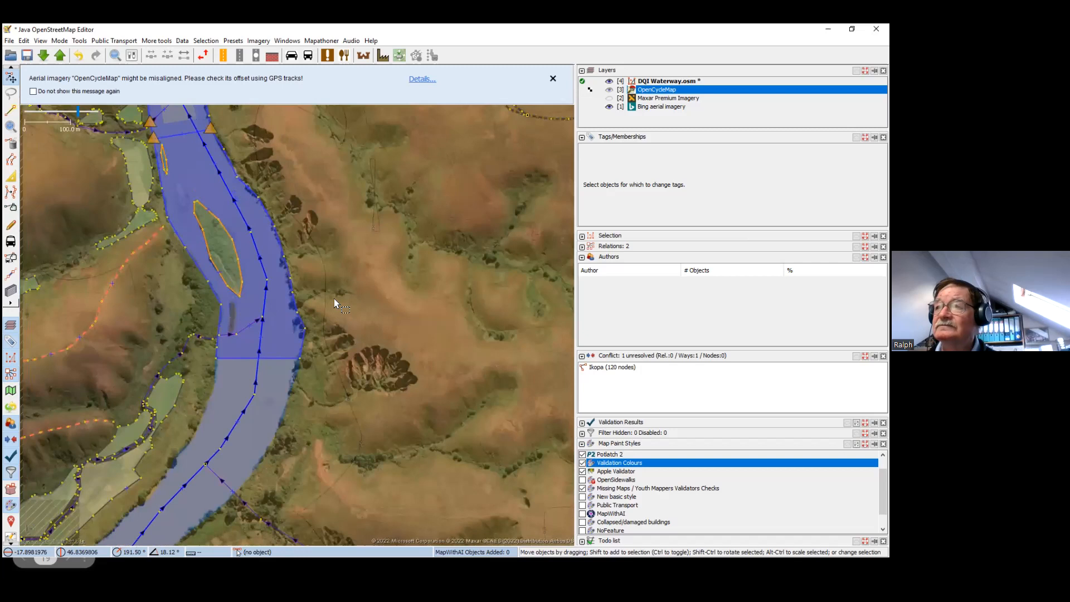
scroll(333, 299, down, 3)
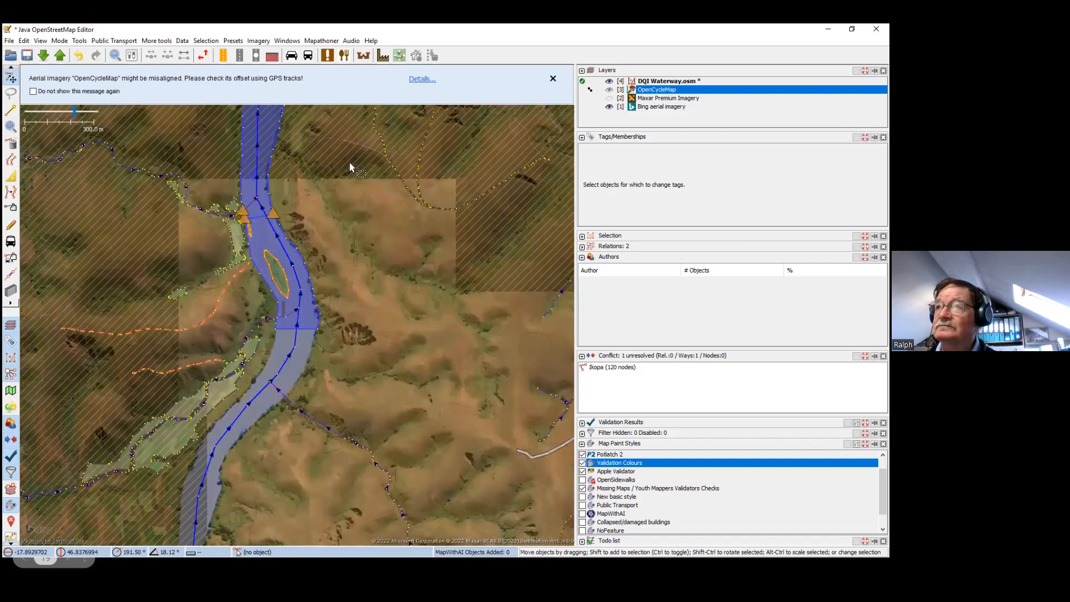
mouse_move(645, 151)
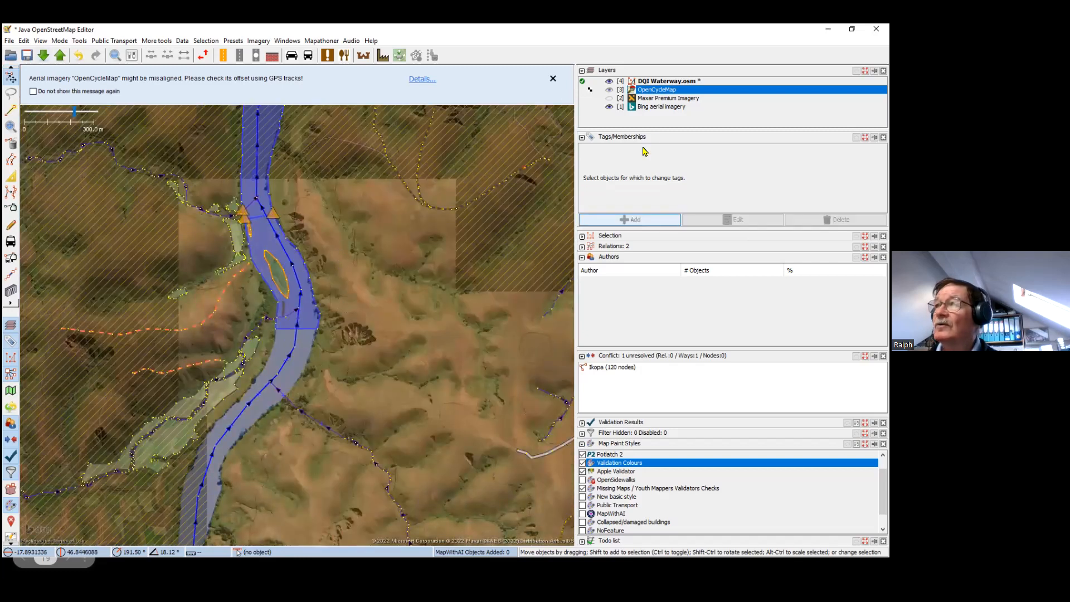
mouse_move(672, 89)
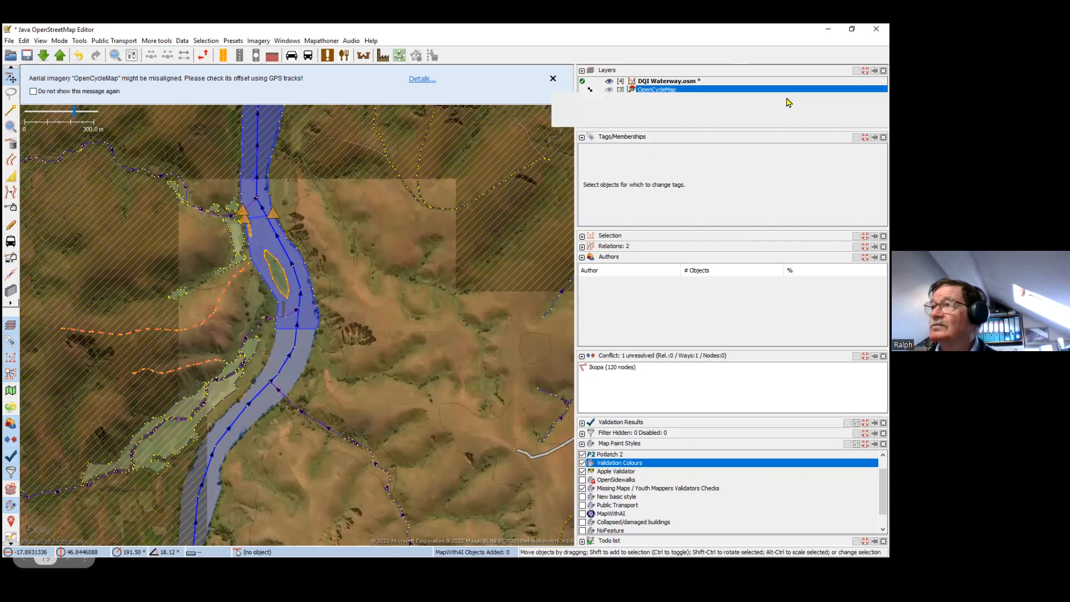
click(809, 122)
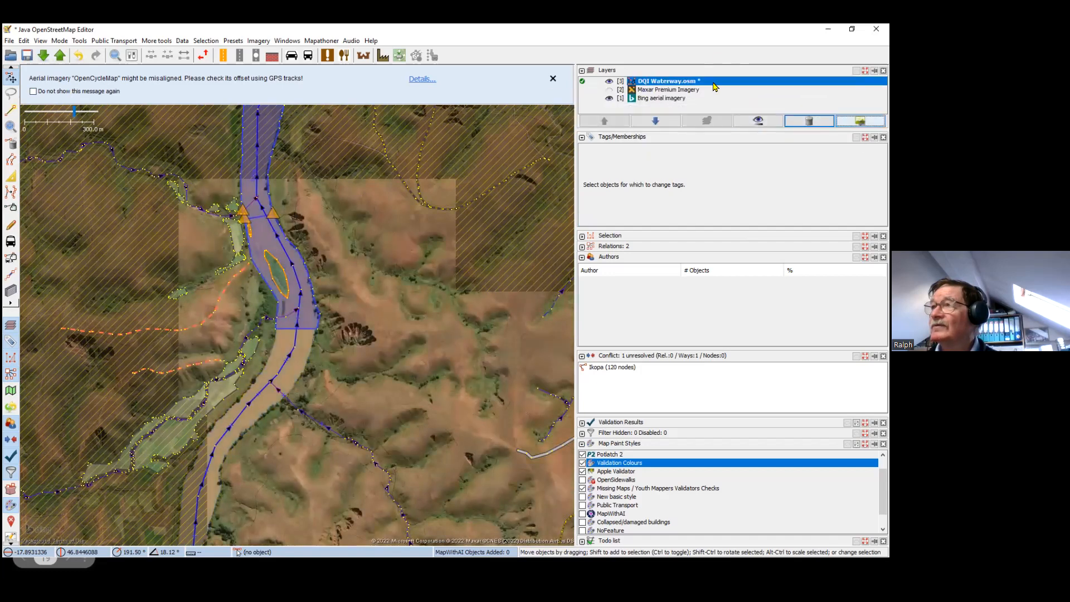
click(809, 122)
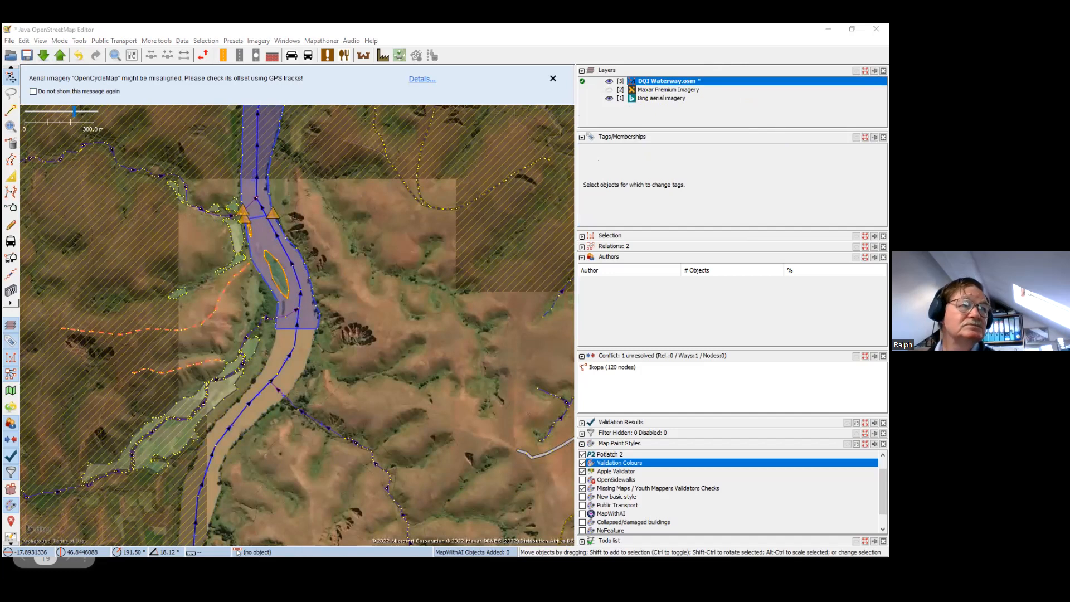
key(Return)
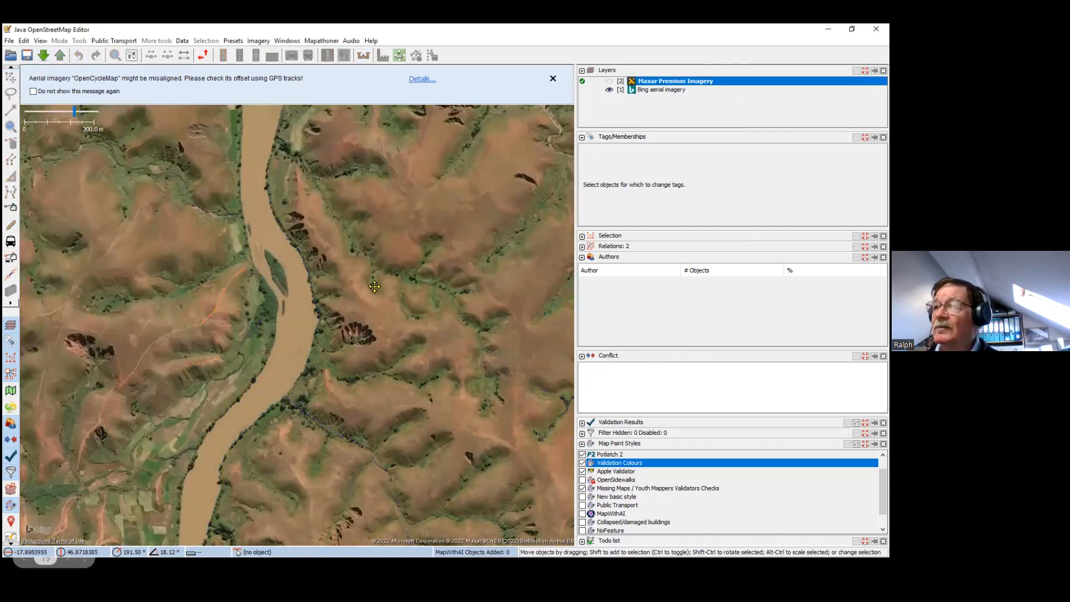
Reopen DQI Waterway.osm from the recently opened files
drag(445, 383, 353, 271)
drag(306, 237, 298, 185)
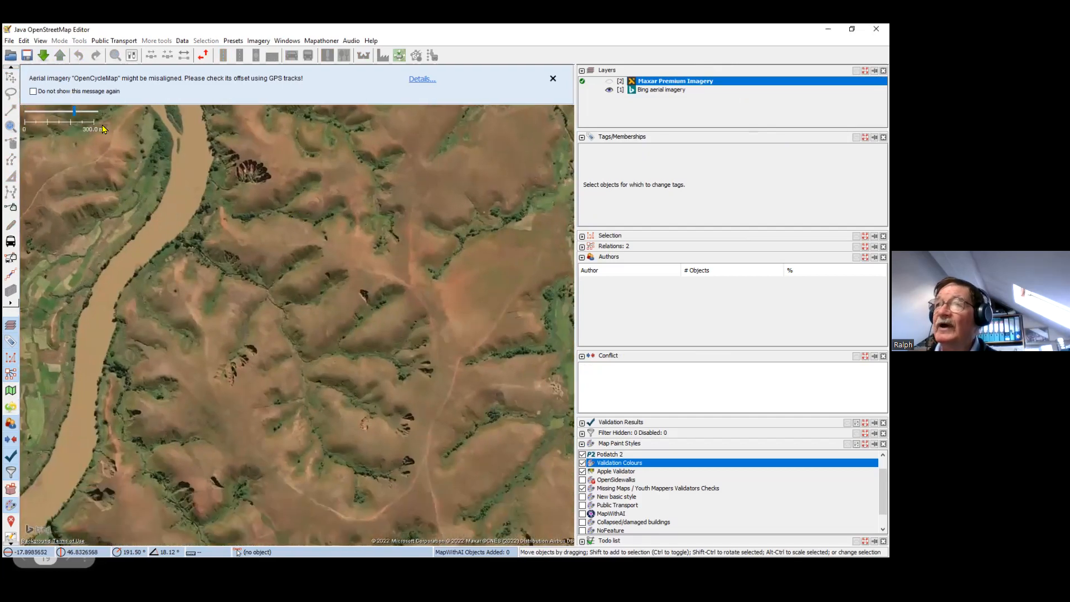
click(8, 42)
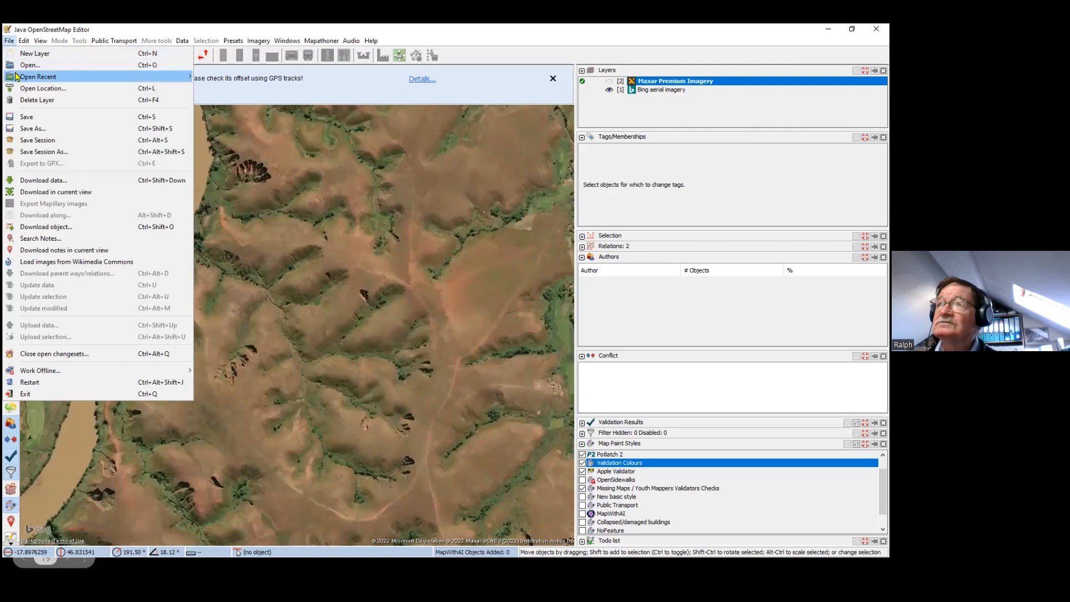
mouse_move(128, 77)
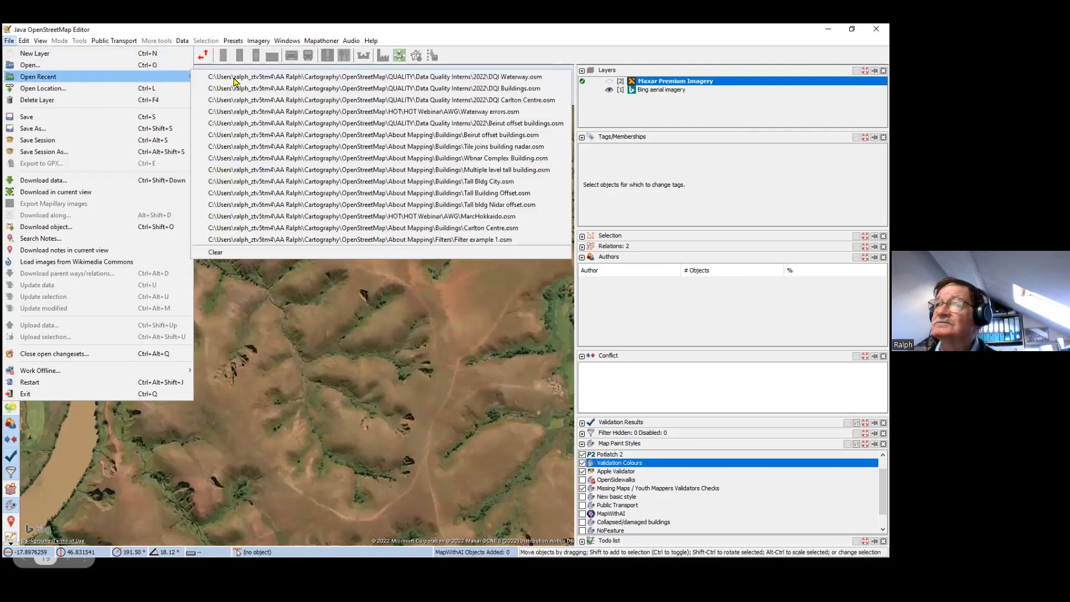
click(362, 77)
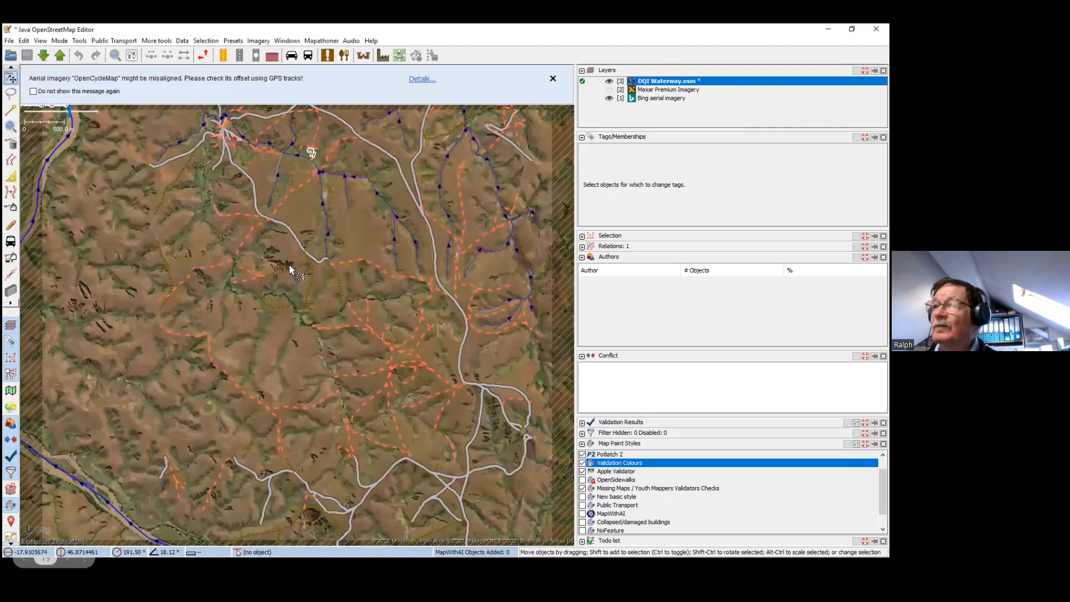
Locate the southern end of the mapped stream near the end of the white road and inspect the unmapped valley below it
scroll(289, 262, up, 6)
drag(354, 307, 203, 242)
mouse_move(289, 299)
mouse_down()
mouse_move(233, 256)
mouse_move(243, 297)
mouse_up()
scroll(232, 257, up, 2)
scroll(233, 256, down, 4)
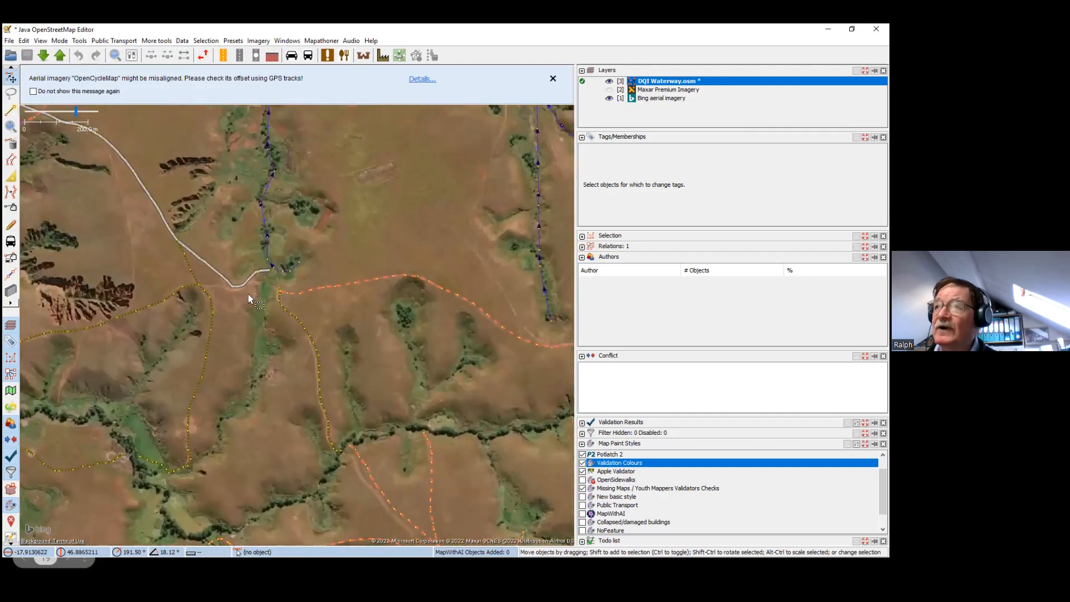
scroll(266, 274, up, 2)
click(284, 260)
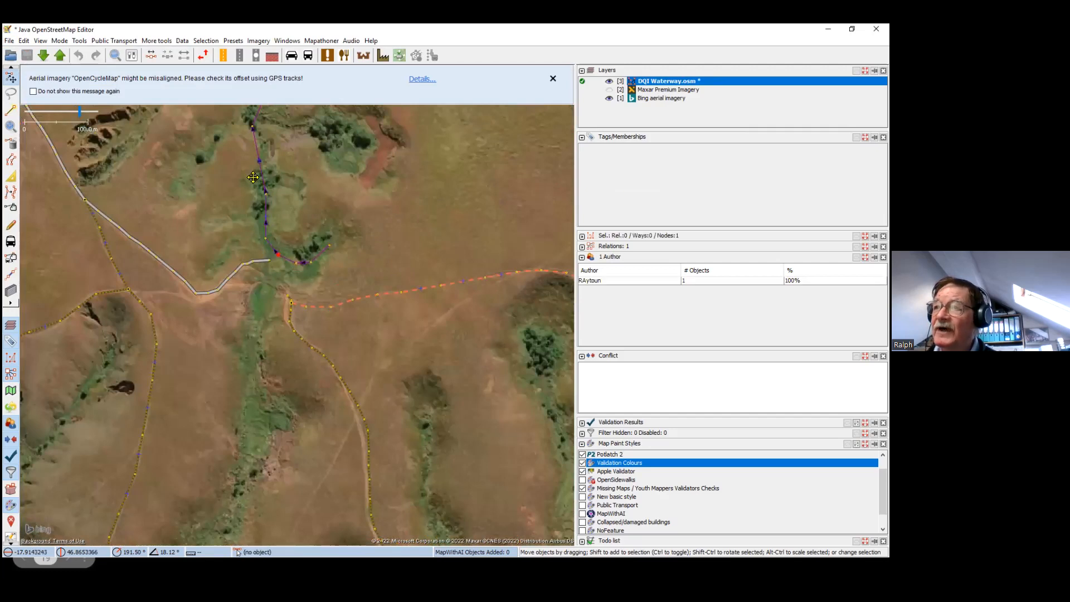
drag(265, 310, 256, 242)
Draw an open way about 452 m long southward along the green valley, starting just below the mapped stream's southern end
key(a)
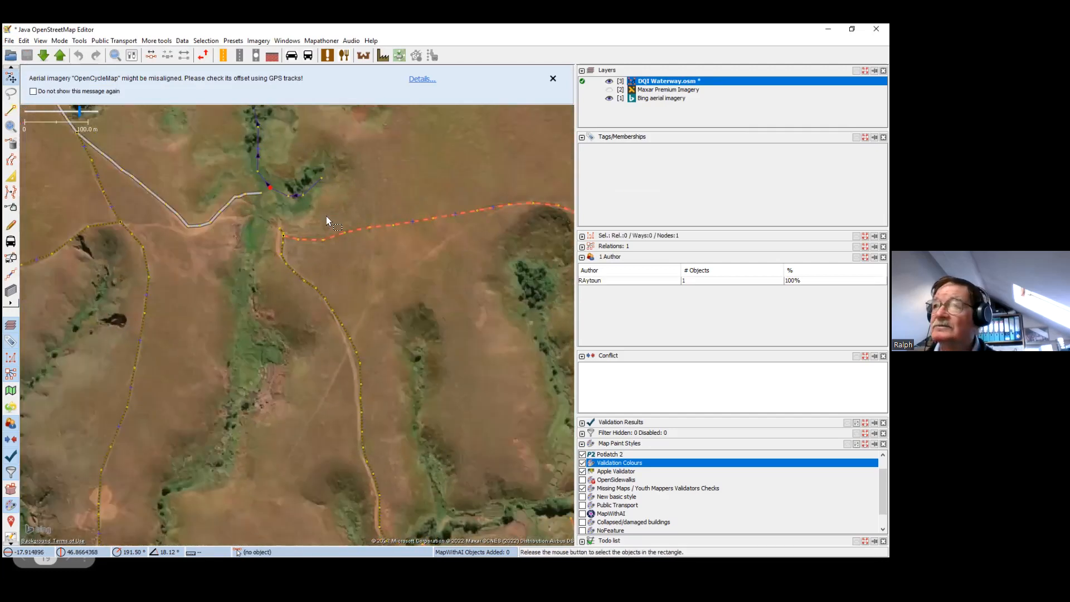
click(254, 244)
click(255, 336)
click(260, 385)
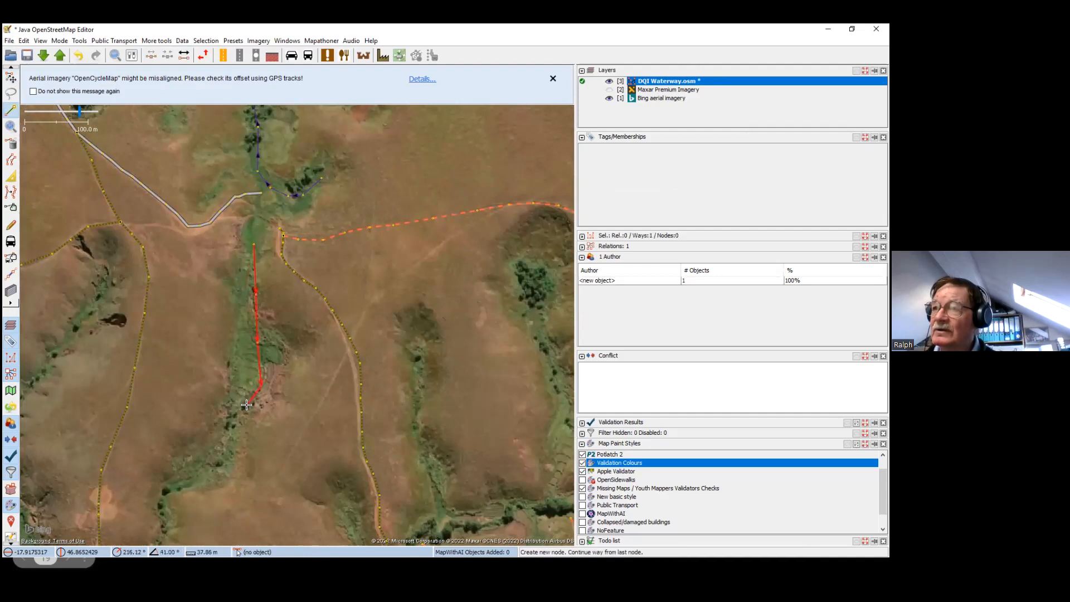
click(213, 453)
click(201, 475)
click(176, 487)
click(166, 491)
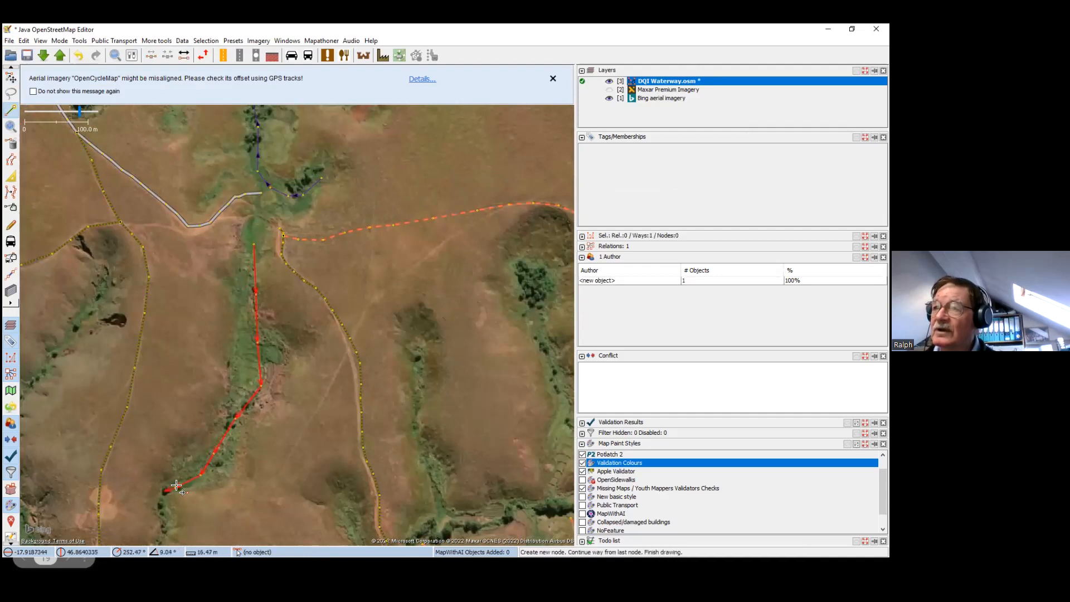
key(Escape)
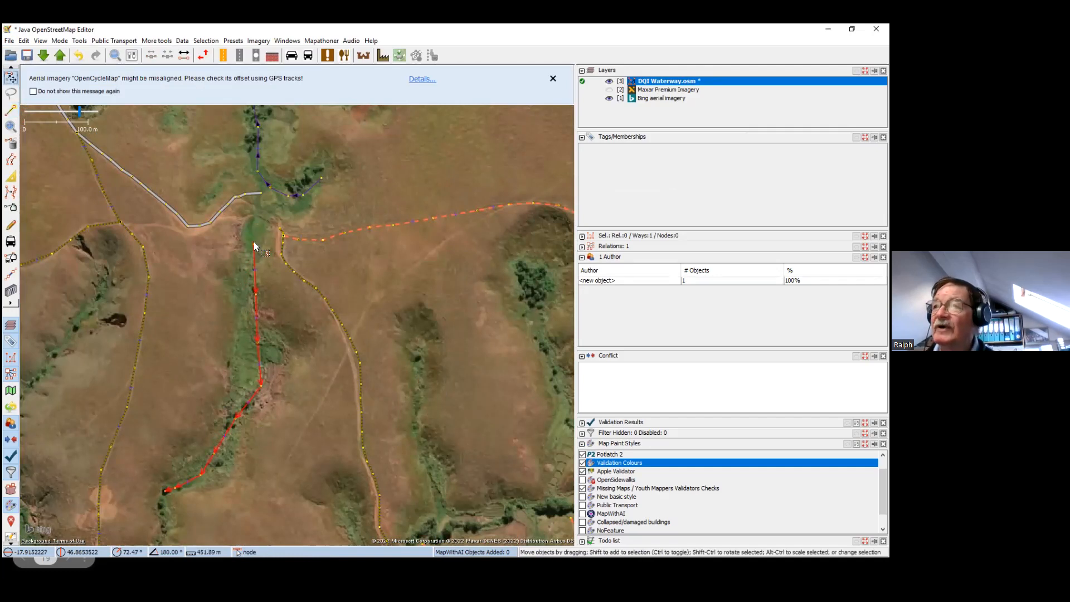
Examine how the newly drawn way relates to the mapped streams north of it and the valley below
scroll(193, 350, down, 1)
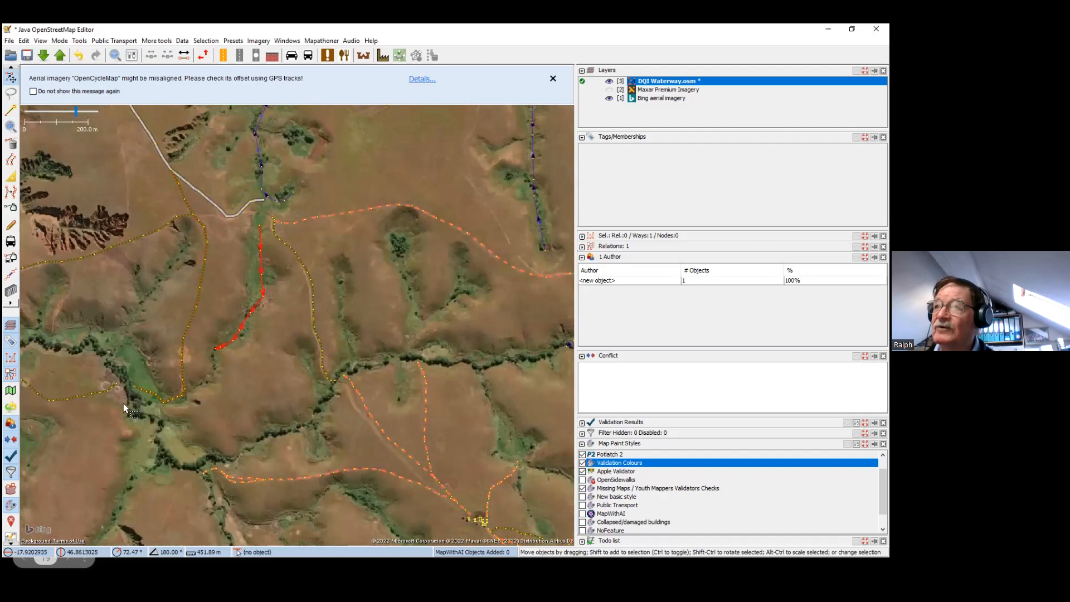
drag(211, 281, 214, 386)
drag(294, 290, 306, 379)
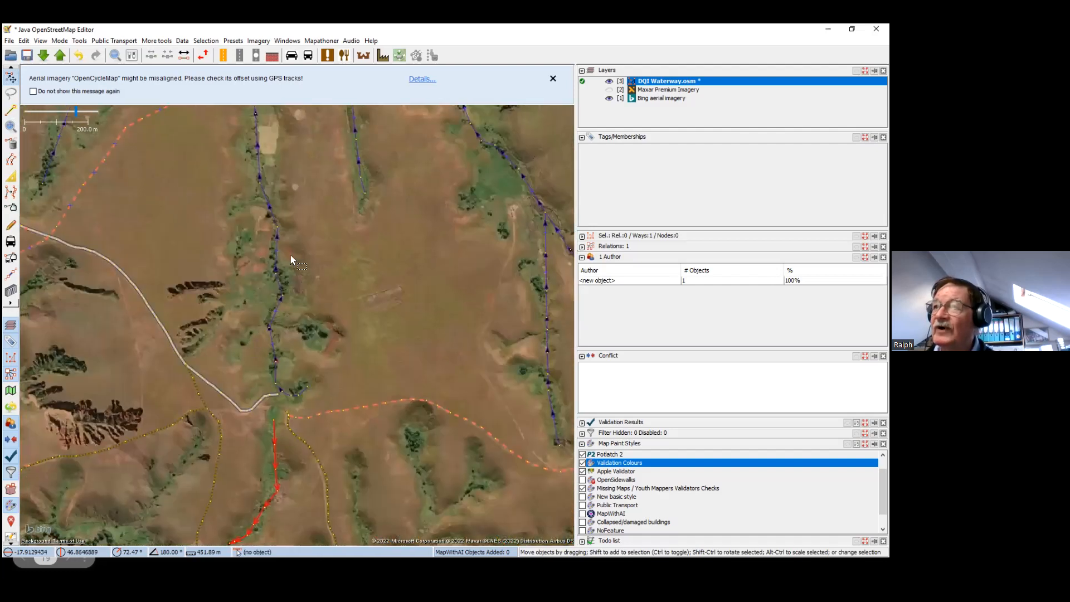
drag(247, 133, 302, 203)
scroll(313, 279, down, 2)
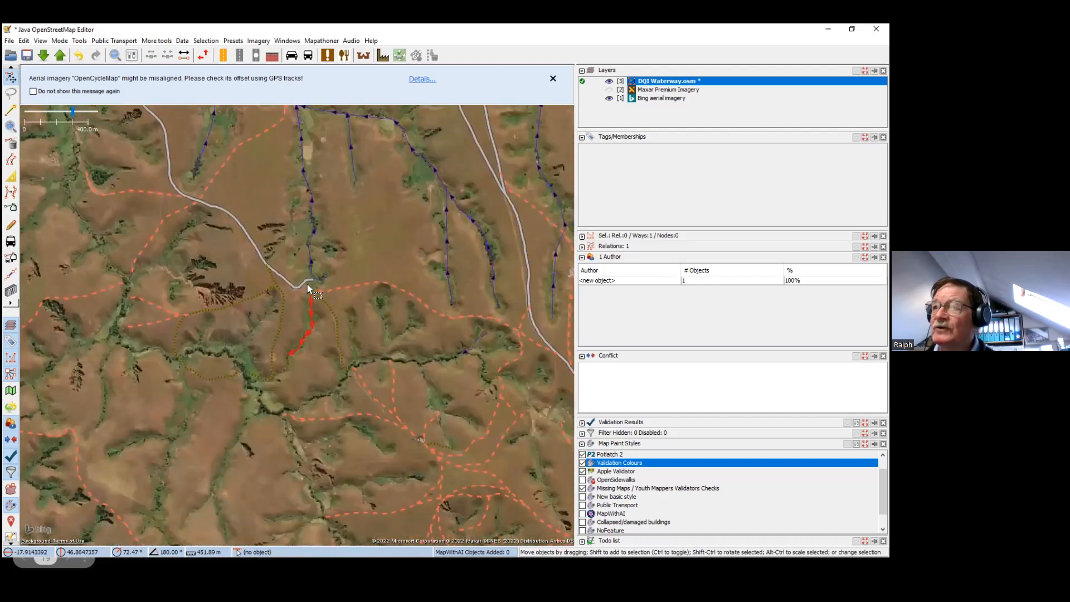
scroll(309, 283, up, 4)
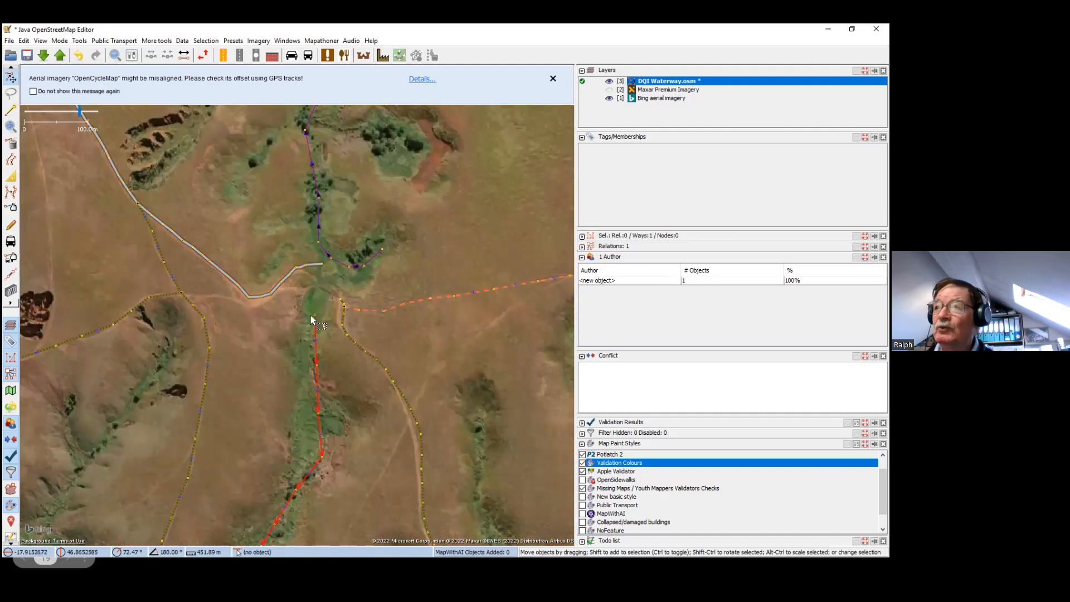
scroll(280, 295, down, 1)
drag(247, 360, 277, 275)
scroll(295, 252, down, 1)
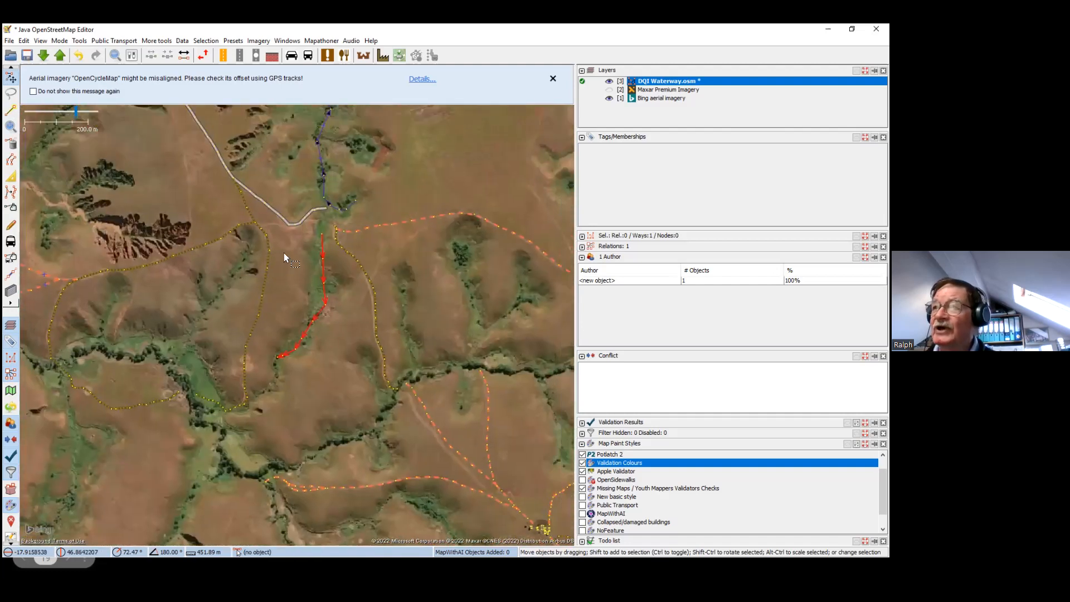
Survey the unmapped valleys and wooded watercourses west, east and south of the newly drawn way
drag(192, 253, 288, 253)
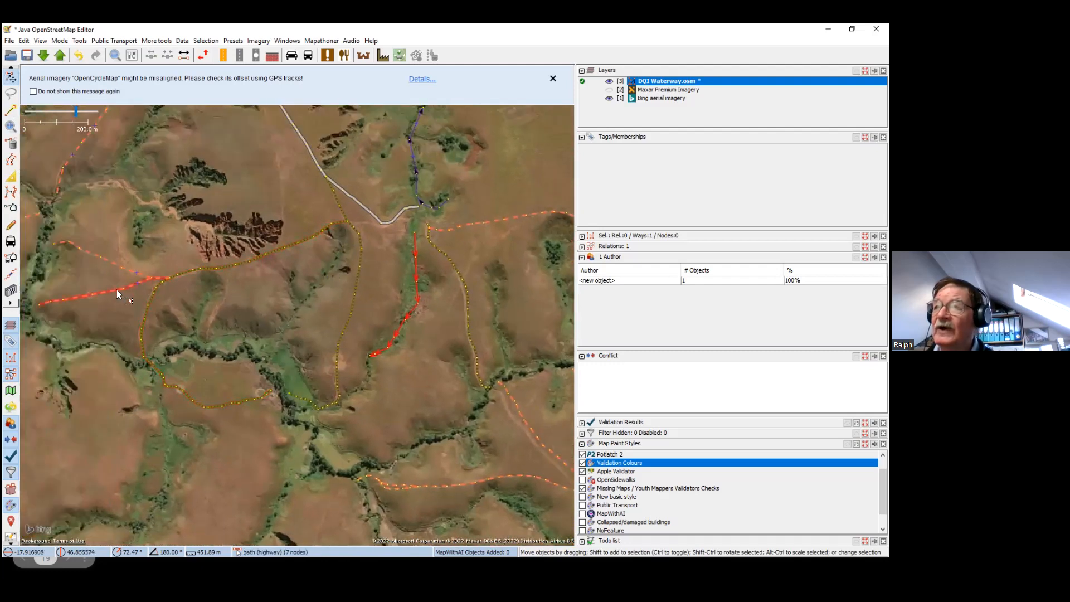
drag(96, 273, 180, 263)
drag(170, 188, 169, 252)
drag(261, 185, 207, 232)
drag(291, 171, 253, 186)
drag(273, 135, 192, 109)
drag(311, 244, 173, 166)
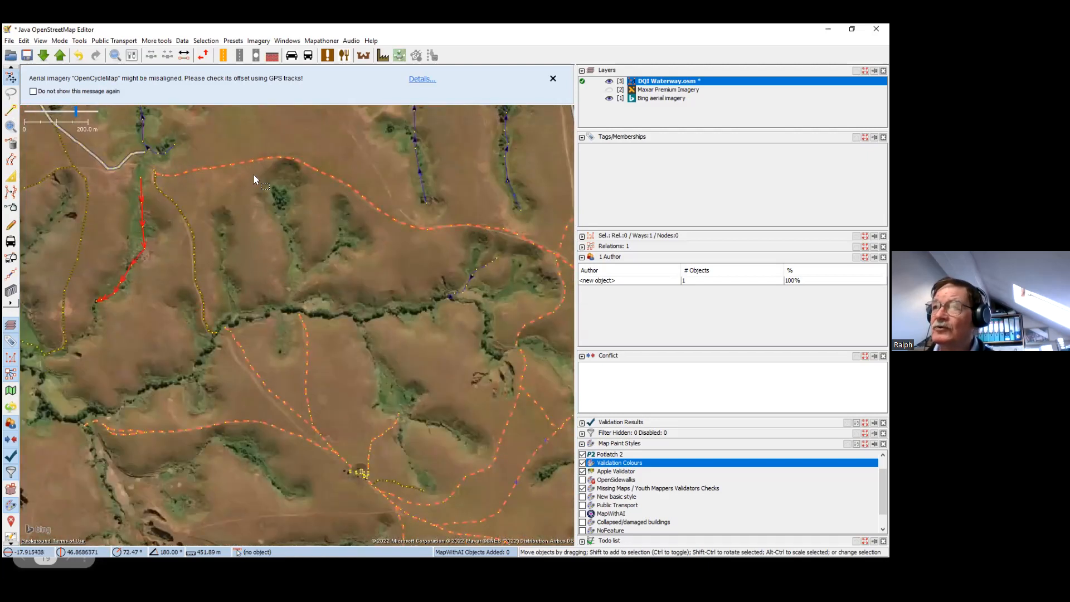
drag(257, 229, 209, 165)
drag(248, 267, 246, 209)
scroll(246, 209, down, 4)
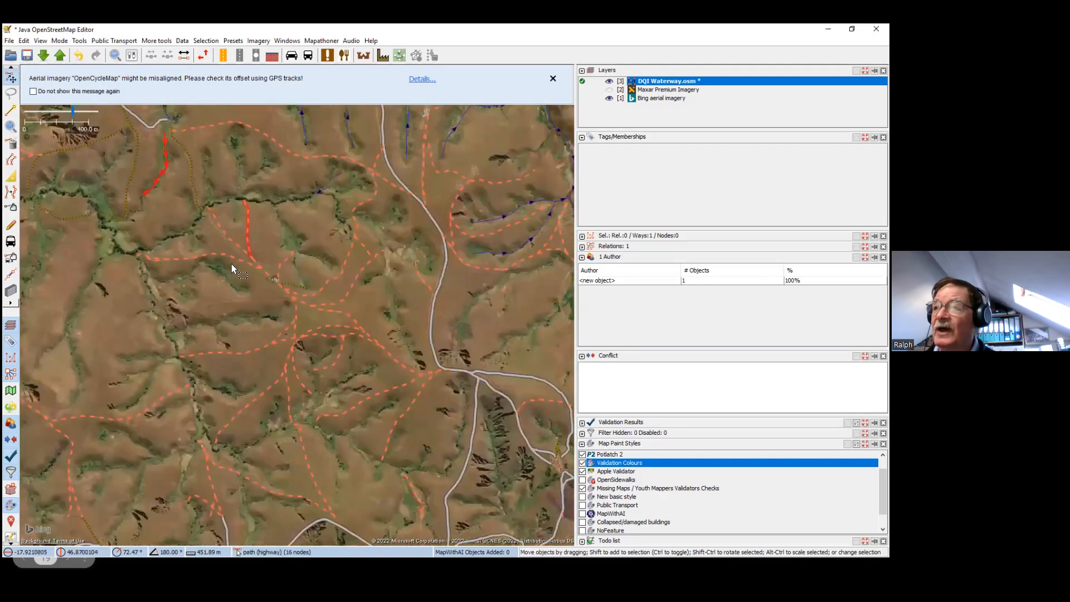
drag(283, 256, 223, 237)
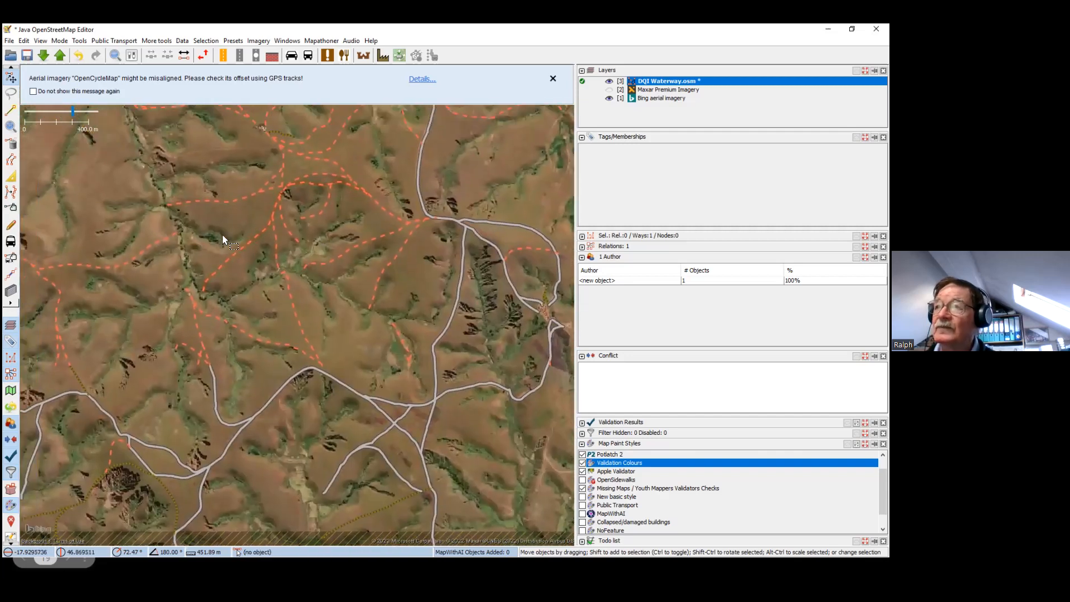
Draw a way about 305 m long northward along the tree-lined watercourse up to the confluence by the path's western end
drag(193, 232, 327, 293)
scroll(219, 216, up, 3)
key(a)
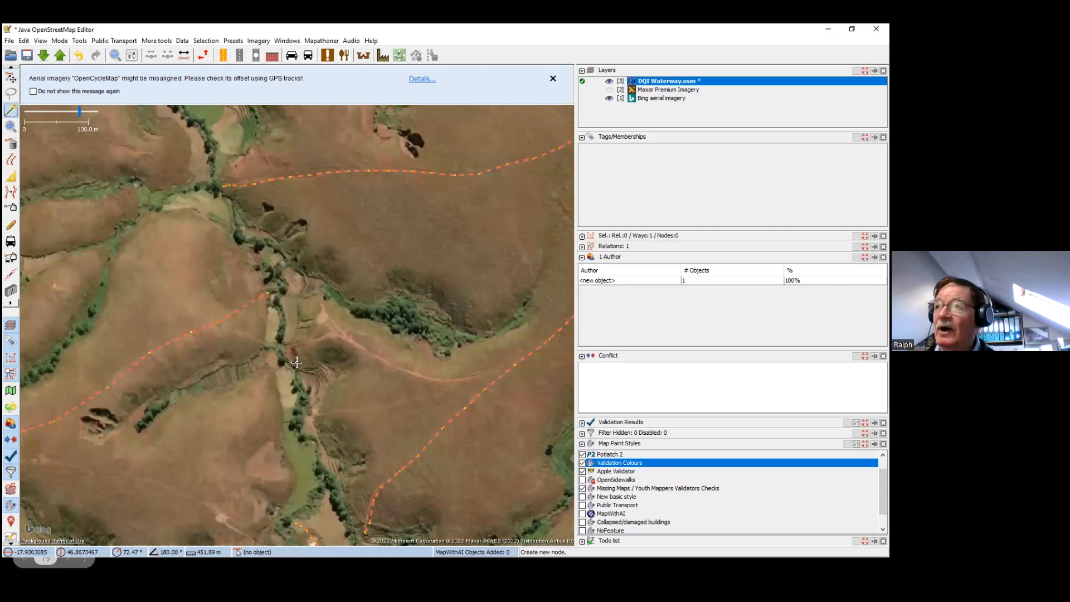
click(284, 320)
click(274, 302)
click(282, 288)
click(277, 272)
click(291, 257)
click(269, 241)
click(243, 238)
click(232, 216)
click(224, 197)
click(212, 185)
Continue the way from the confluence about 316 m southwest and west along the side valley, and finish it there
drag(212, 185, 271, 278)
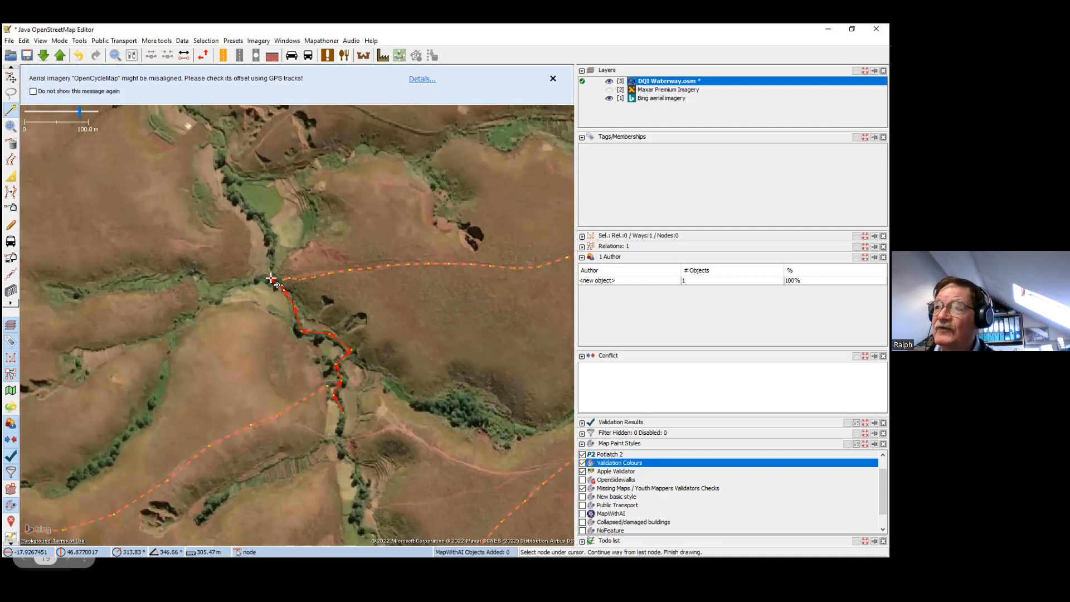
click(239, 283)
click(216, 301)
click(194, 316)
click(167, 333)
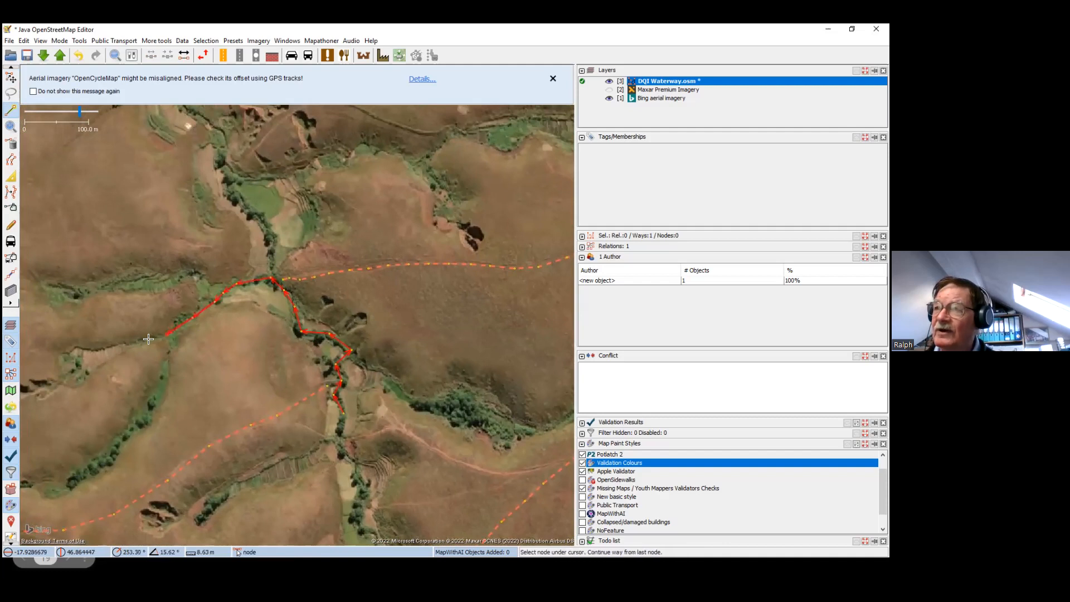
click(128, 341)
drag(86, 345, 278, 279)
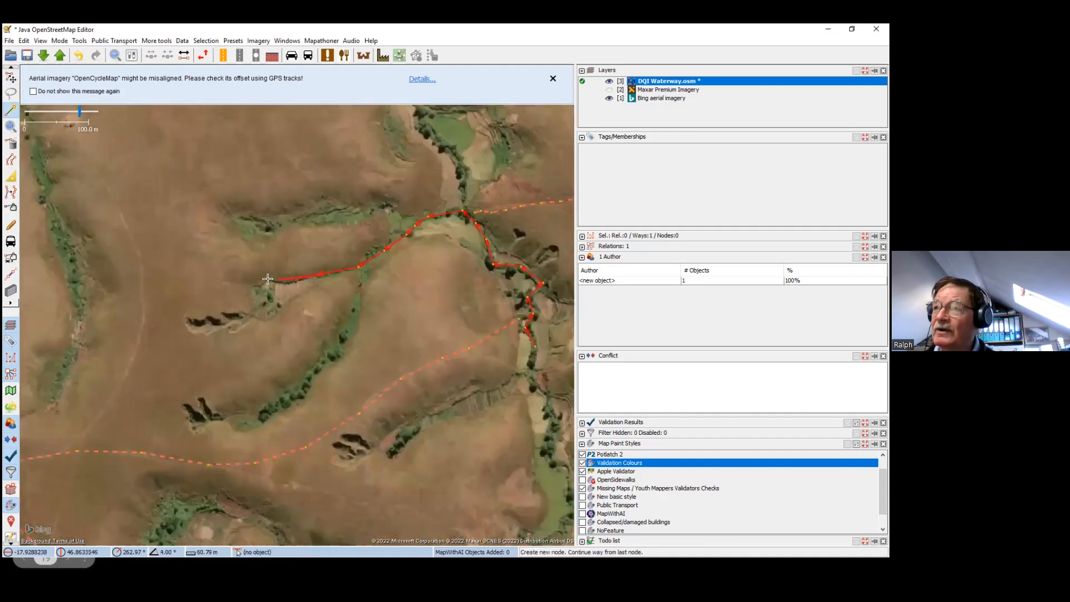
key(s)
Draw a second way about 131 m long from the confluence node northward along the tree line beside the green field
mouse_move(361, 239)
mouse_down()
mouse_move(302, 283)
mouse_move(312, 309)
mouse_up()
scroll(312, 310, down, 3)
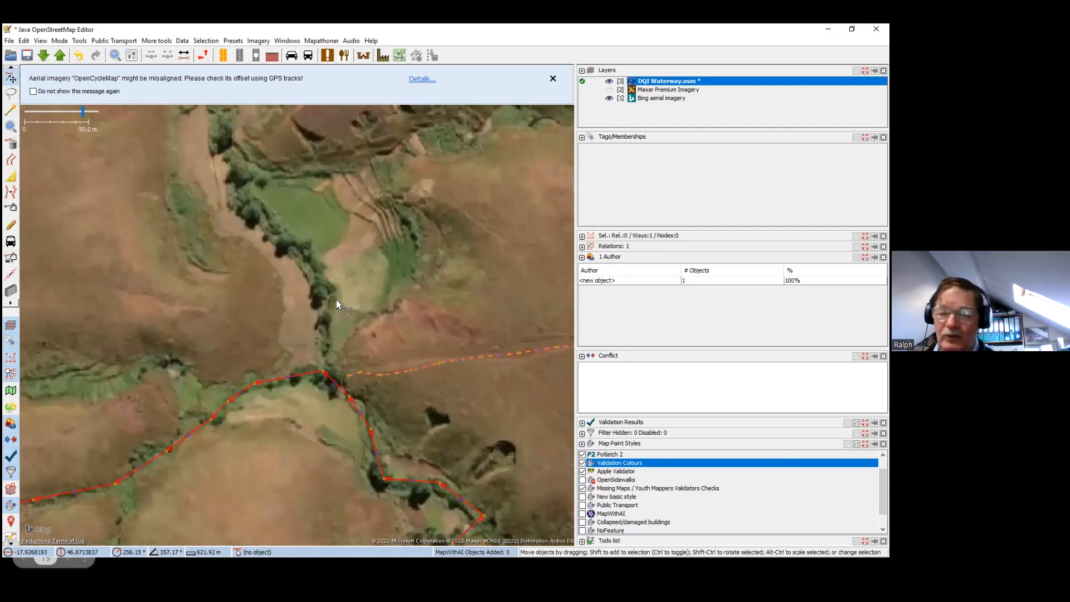
key(a)
click(323, 352)
click(325, 312)
click(328, 278)
click(308, 244)
click(276, 202)
key(s)
scroll(350, 255, down, 2)
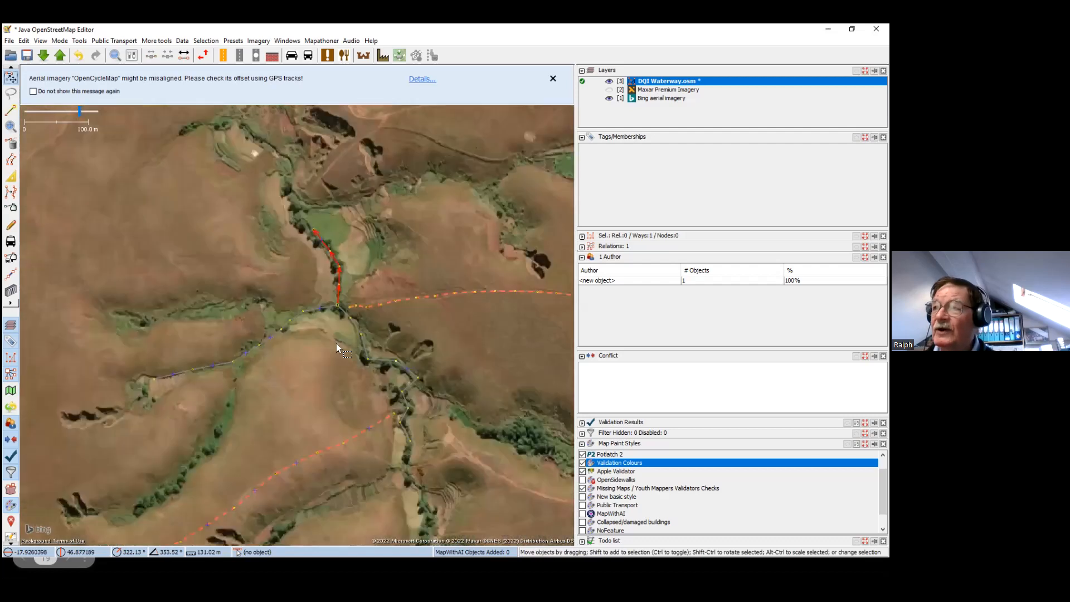
Split the long way at the confluence node and select its western part
scroll(259, 315, down, 2)
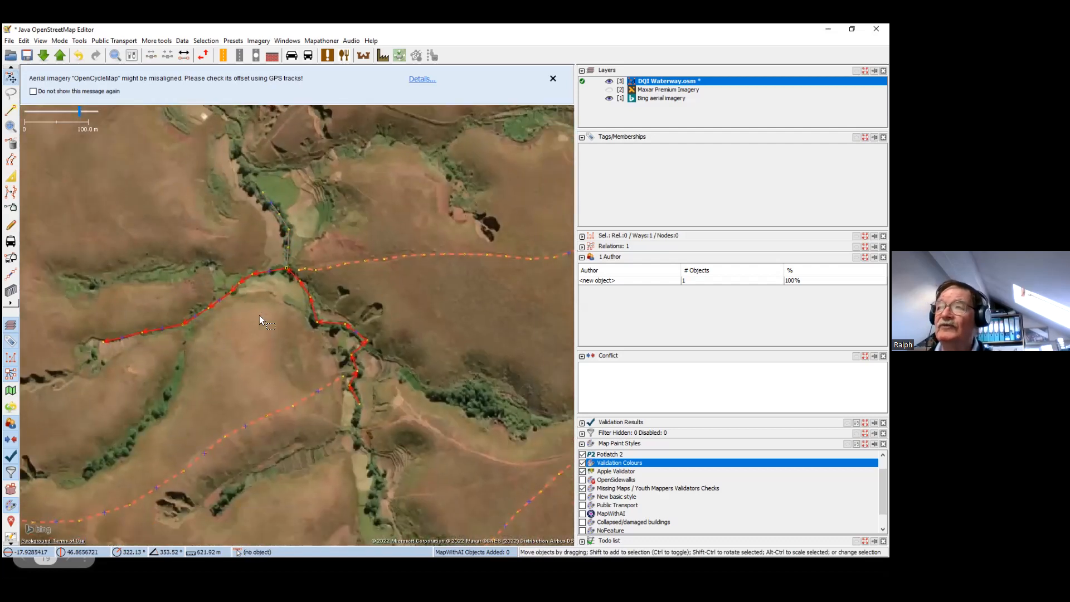
scroll(259, 315, down, 2)
scroll(259, 316, up, 2)
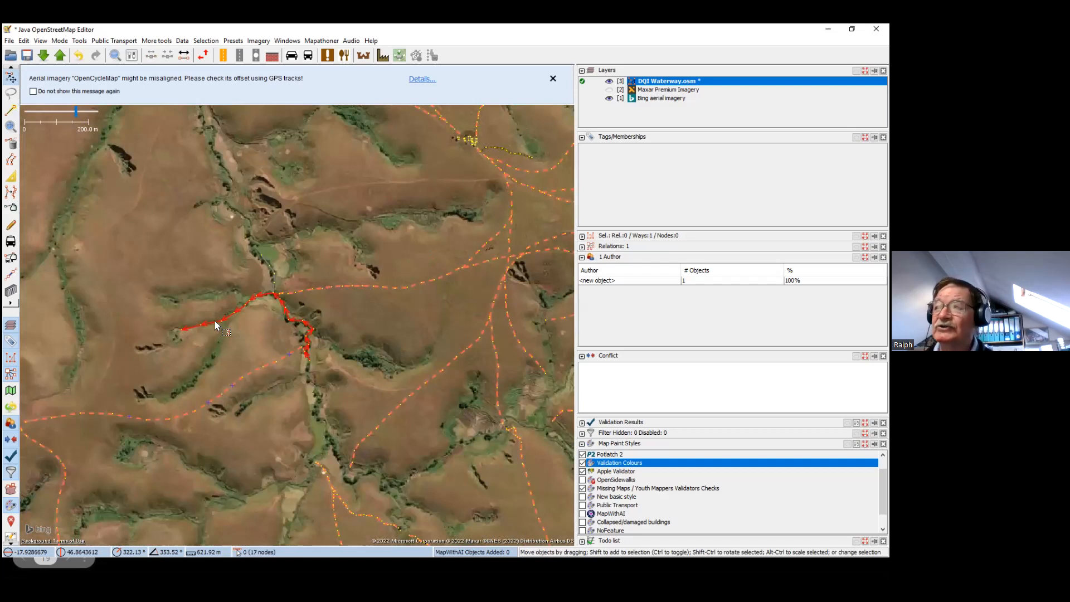
click(260, 309)
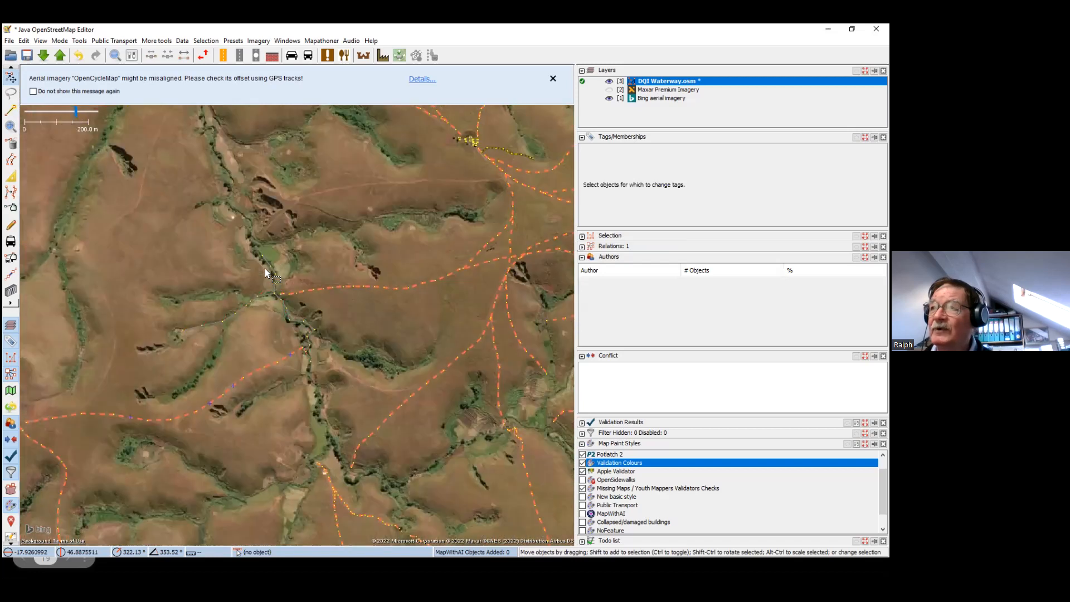
scroll(265, 293, up, 2)
click(266, 293)
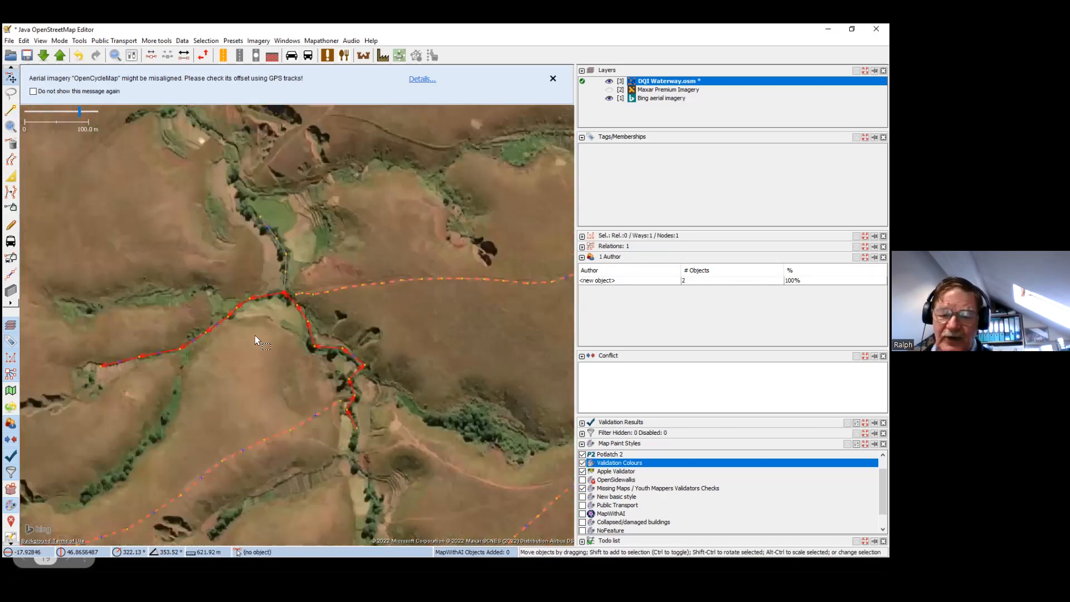
click(260, 297)
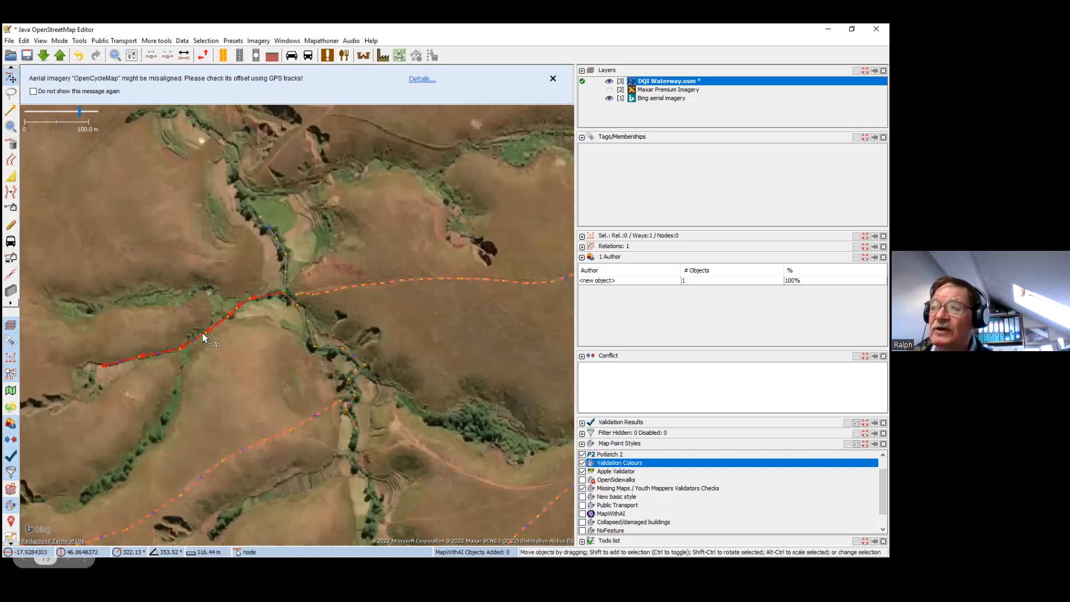
Examine the western side-valley way up close and in the context of the whole drainage network
drag(192, 335, 186, 323)
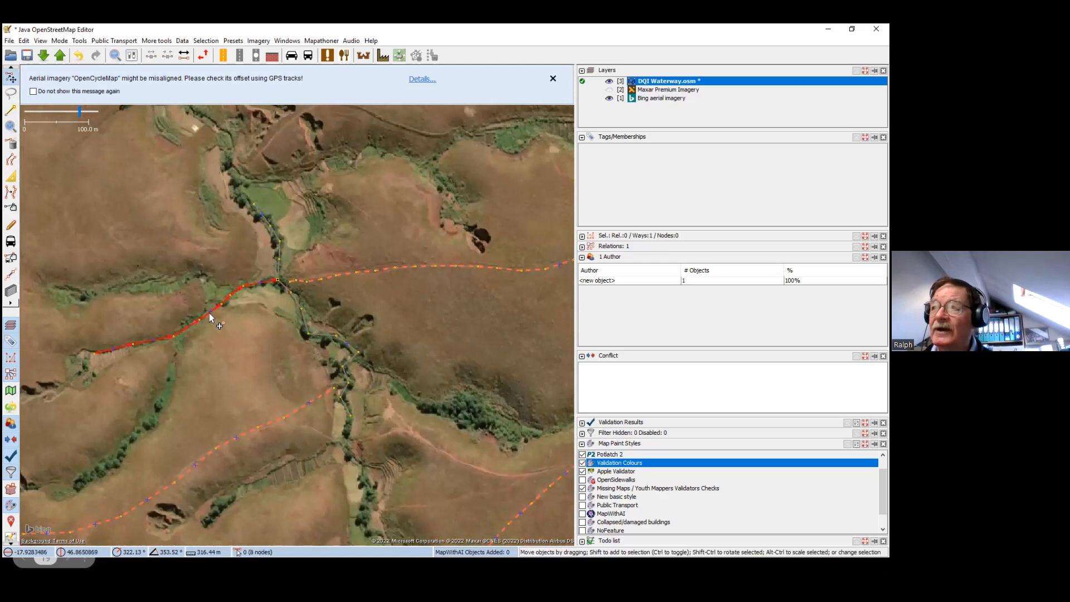
scroll(209, 317, up, 5)
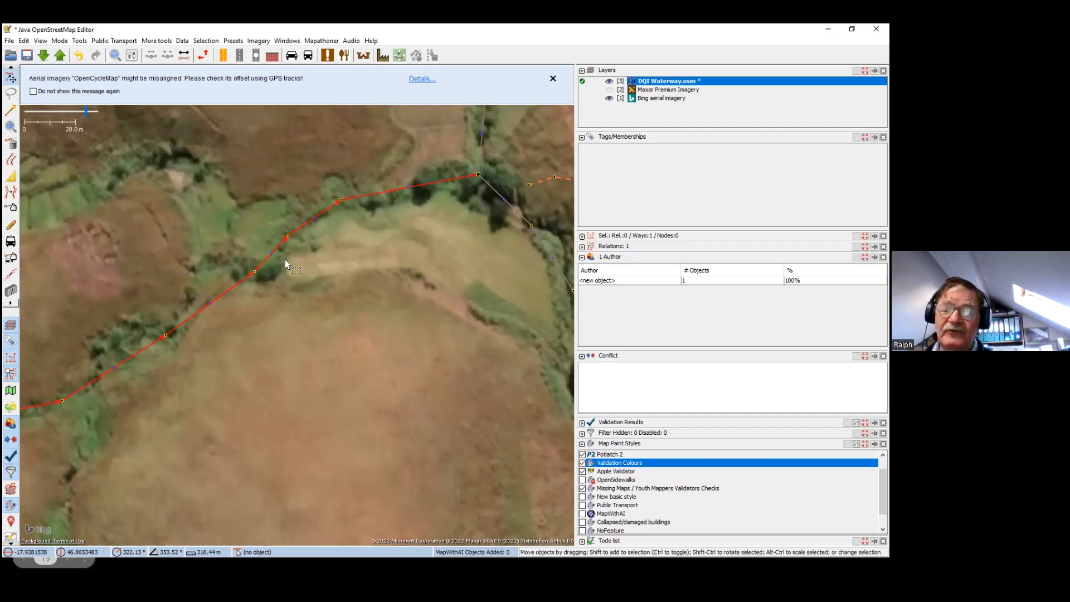
scroll(285, 259, down, 5)
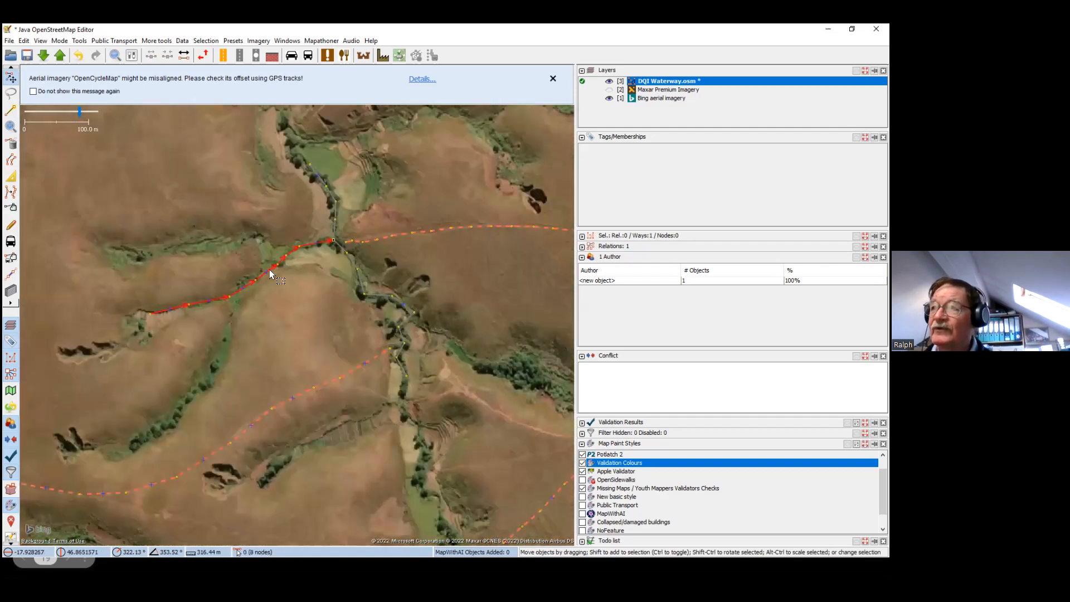
scroll(269, 292, down, 2)
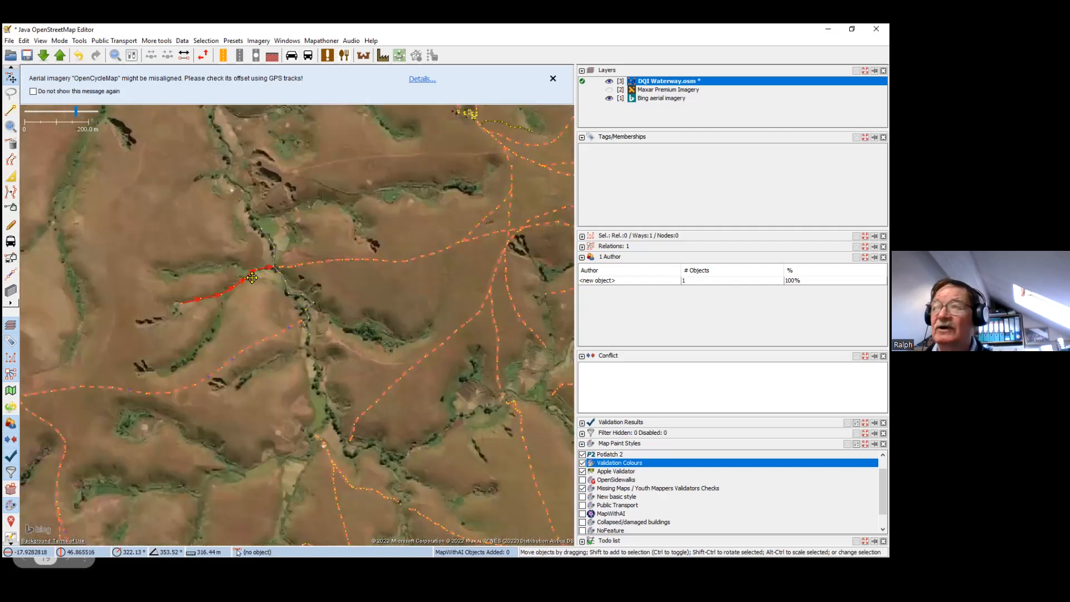
drag(256, 279, 240, 280)
scroll(243, 280, down, 2)
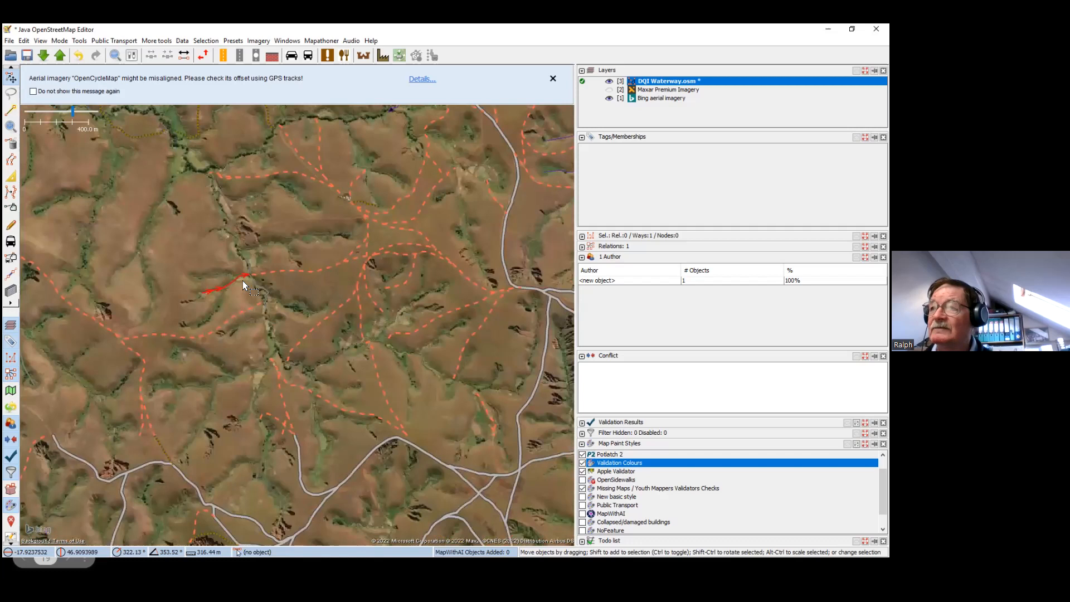
scroll(263, 300, down, 2)
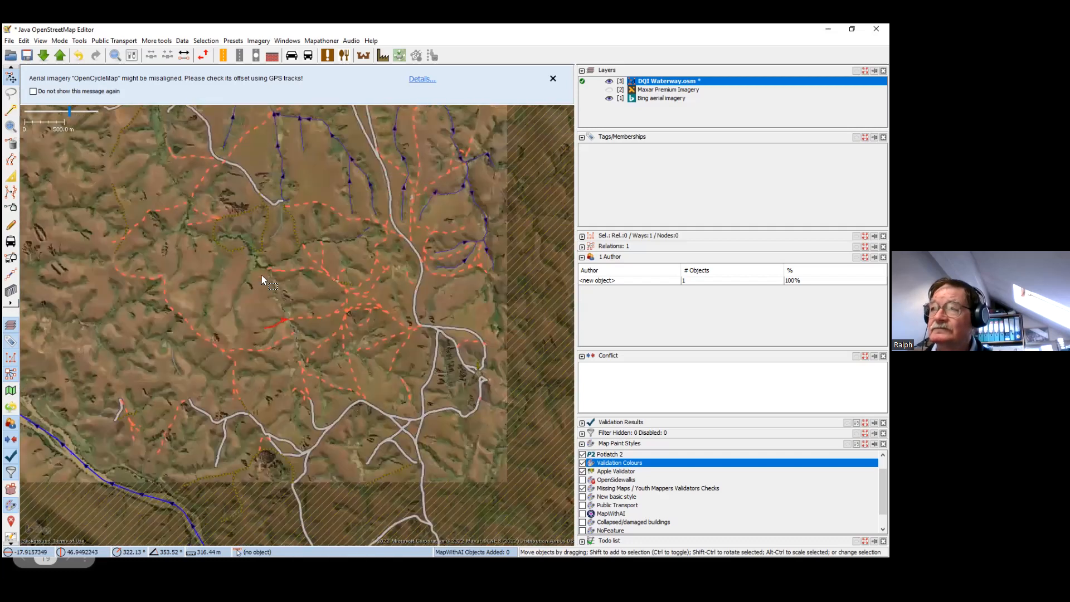
drag(254, 190, 242, 298)
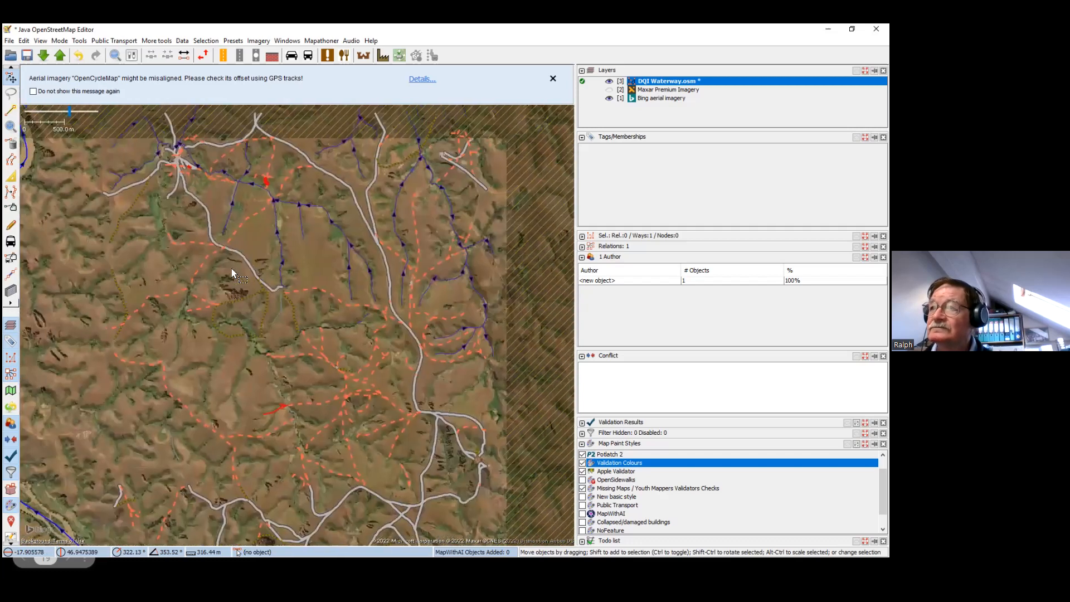
Move the shared node of the road and the crossing path southwest onto the track junction visible in the imagery
scroll(243, 306, up, 7)
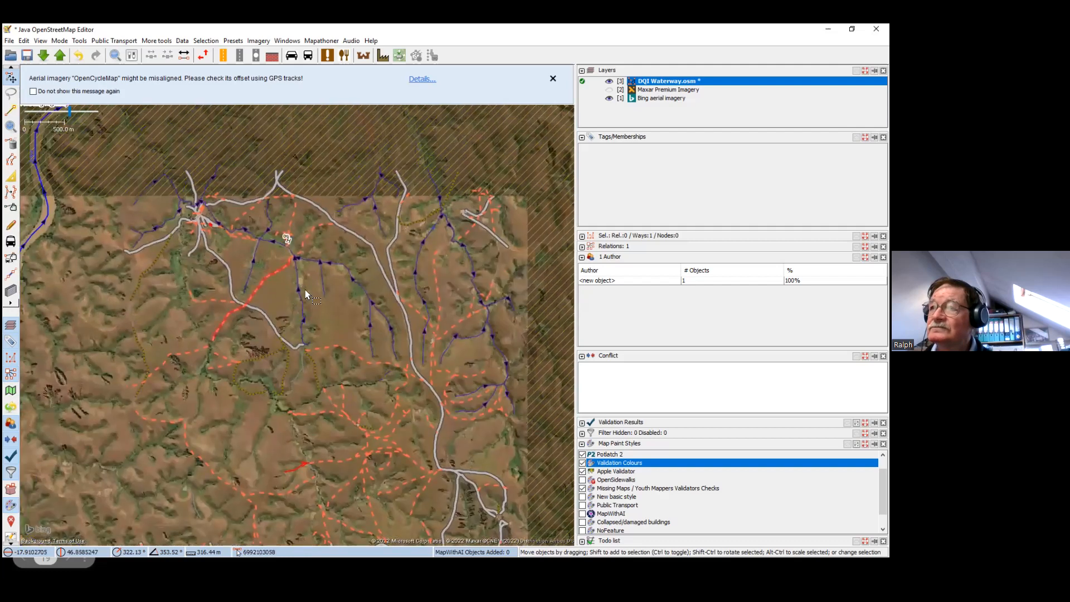
scroll(299, 262, up, 4)
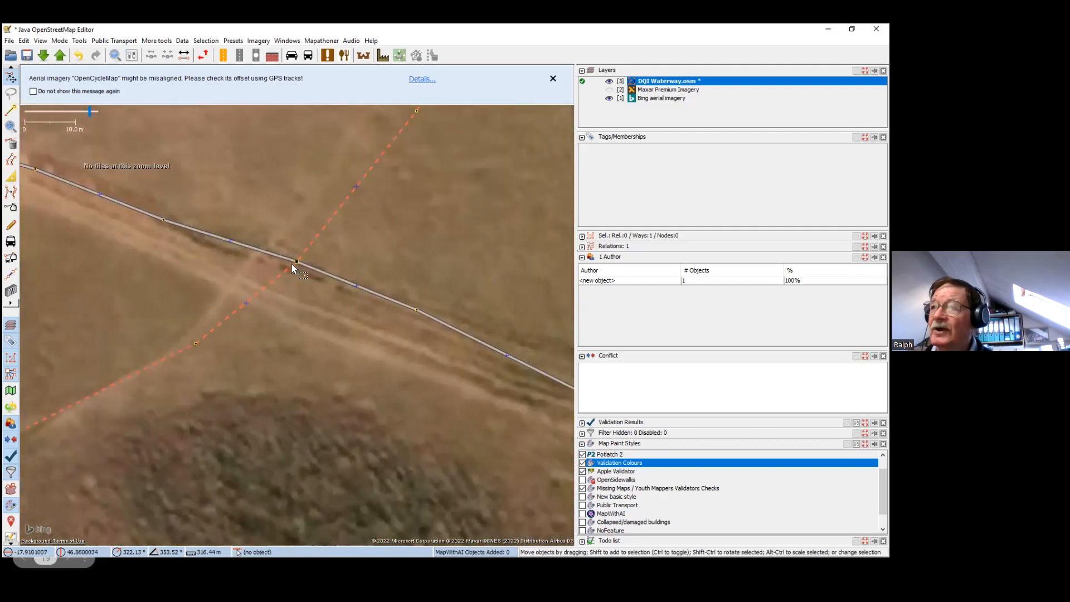
drag(292, 266, 243, 281)
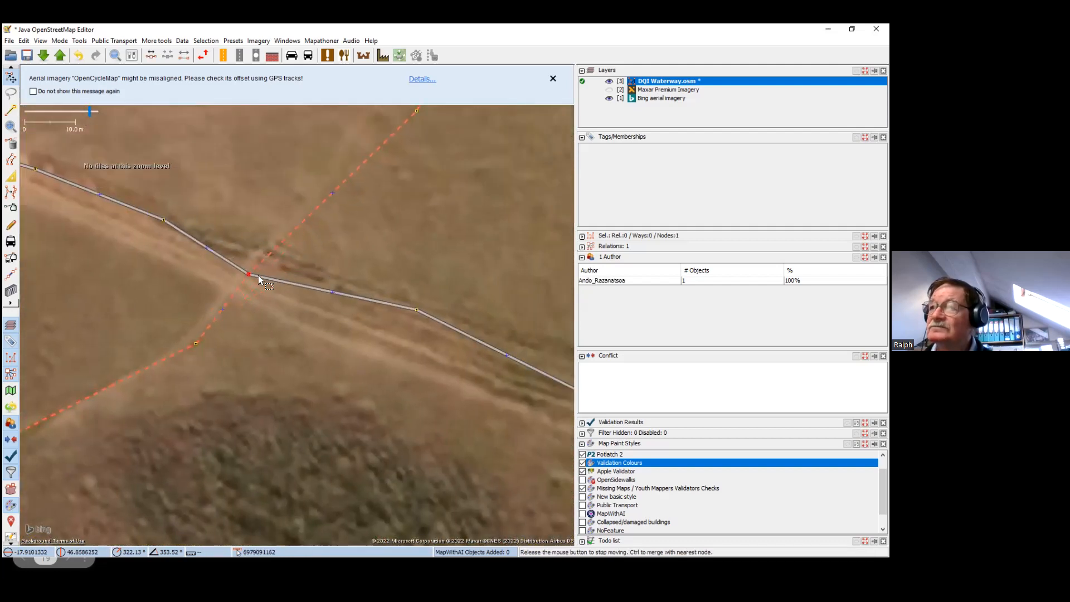
Follow the path northeast and examine the mapped streams and their confluence in the northern valley
scroll(366, 296, down, 1)
scroll(369, 295, down, 4)
drag(379, 269, 340, 416)
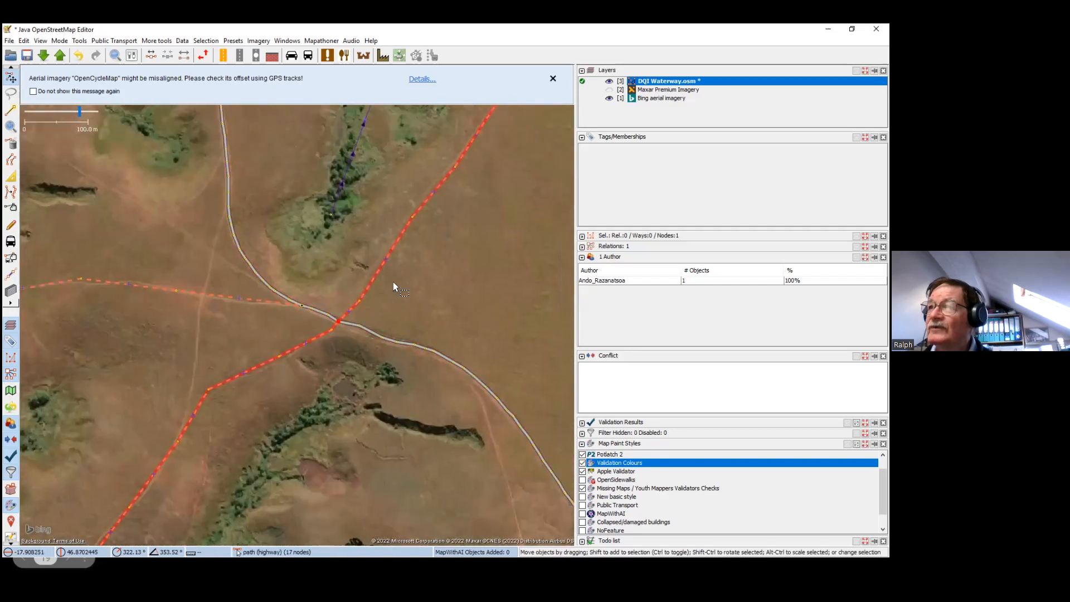
drag(392, 281, 310, 350)
drag(419, 151, 332, 336)
drag(332, 215, 297, 312)
scroll(332, 334, up, 4)
drag(120, 263, 297, 312)
scroll(296, 312, down, 5)
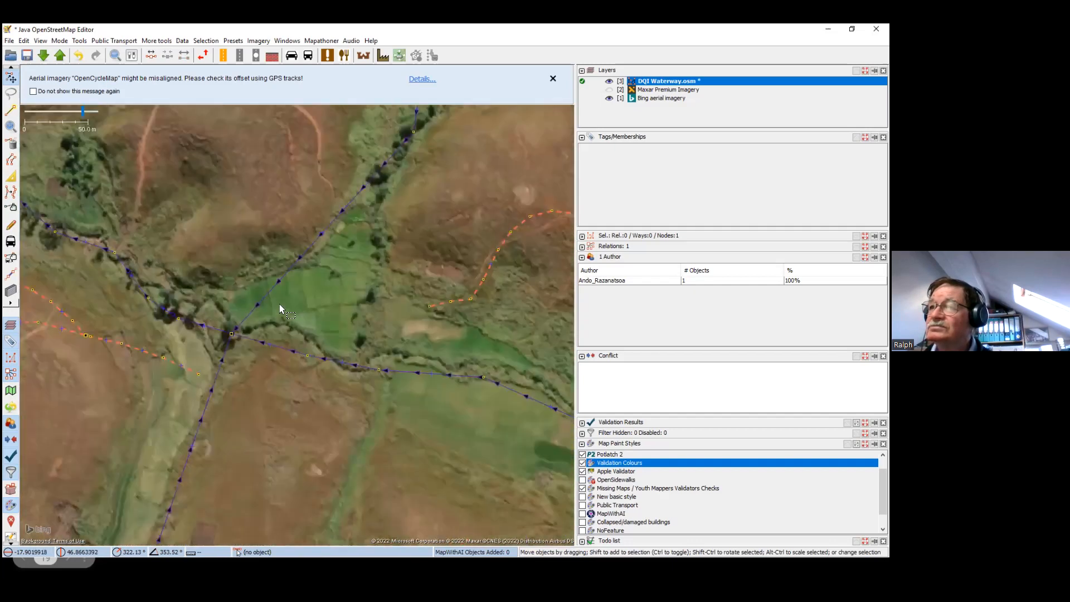
drag(213, 277, 250, 286)
drag(171, 280, 310, 315)
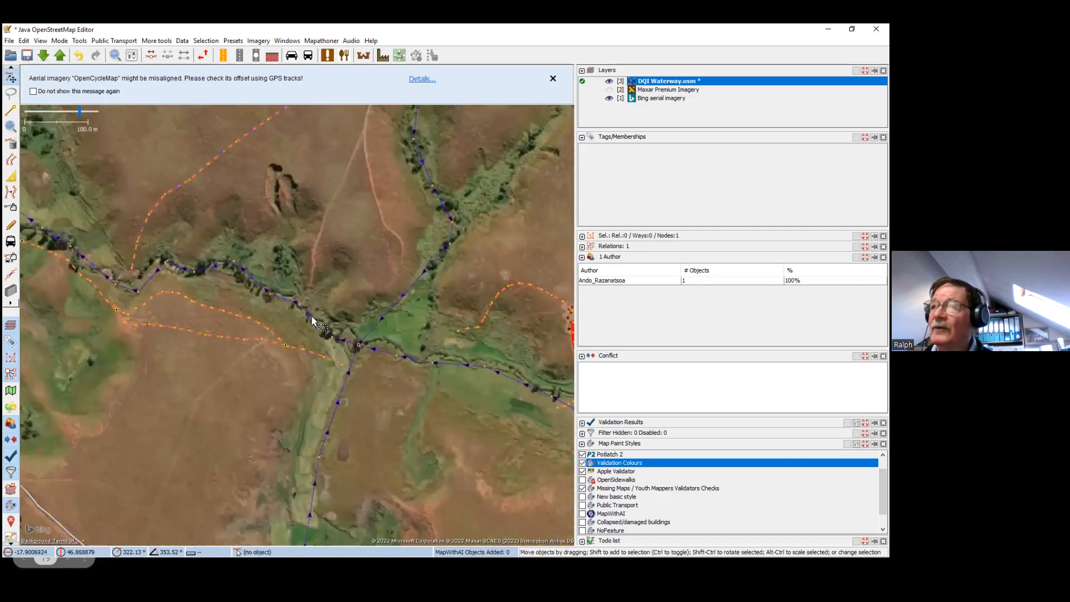
Extend the northern path southwest from its end node across the stream and connect it to the path on the far side
scroll(262, 303, up, 2)
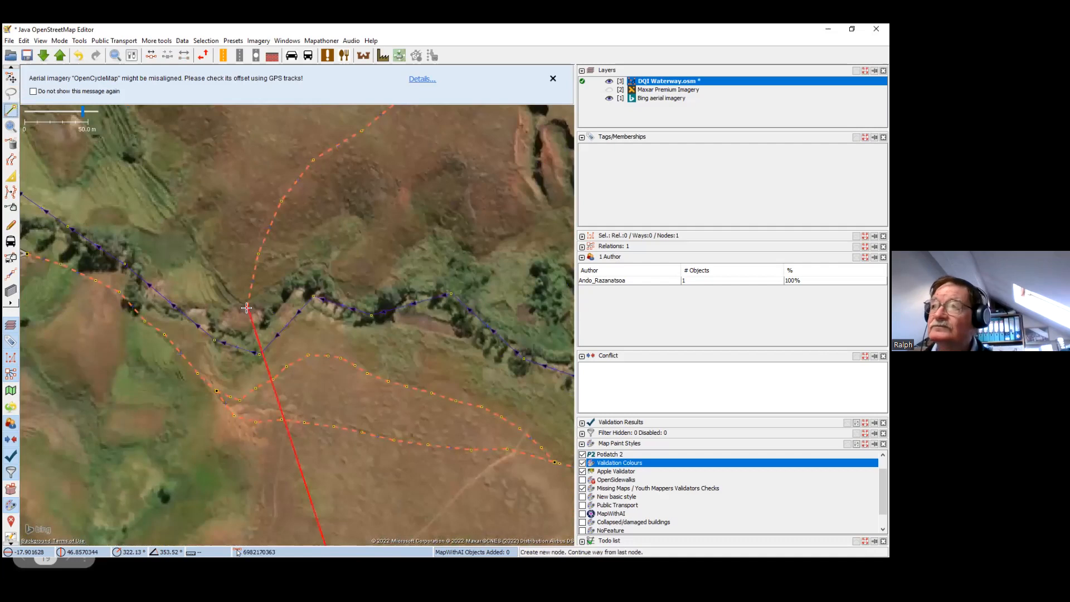
click(248, 309)
key(a)
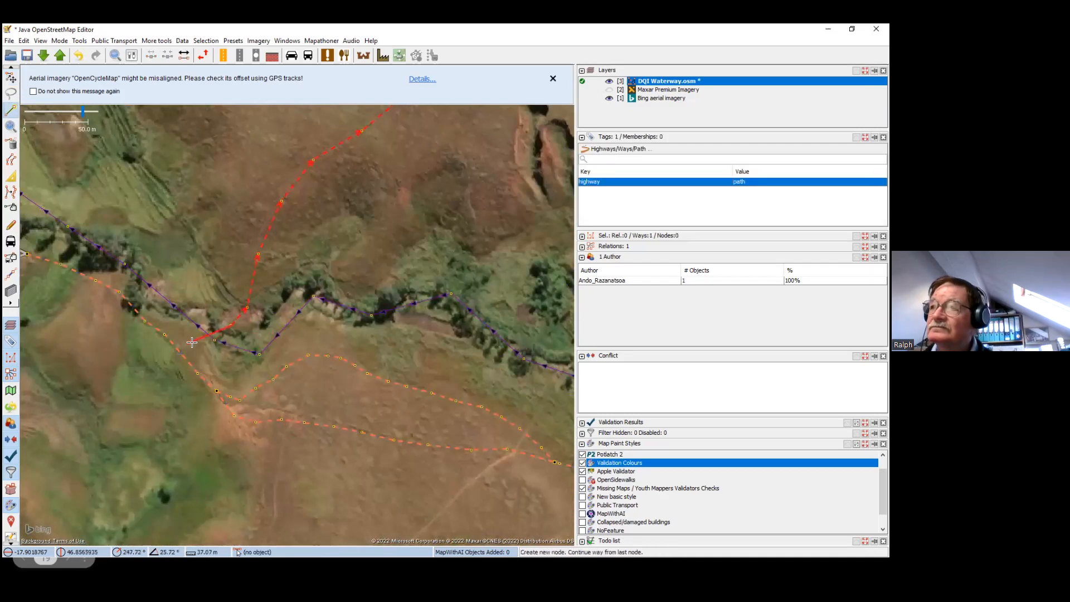
click(188, 359)
key(s)
click(231, 359)
Move the nearby stream node northeast beside the extended path and merge it with the path's node at the crossing
mouse_move(235, 352)
mouse_down()
mouse_move(232, 305)
mouse_move(233, 314)
mouse_move(291, 278)
mouse_move(306, 252)
mouse_up()
scroll(233, 307, up, 3)
click(241, 293)
scroll(232, 283, up, 4)
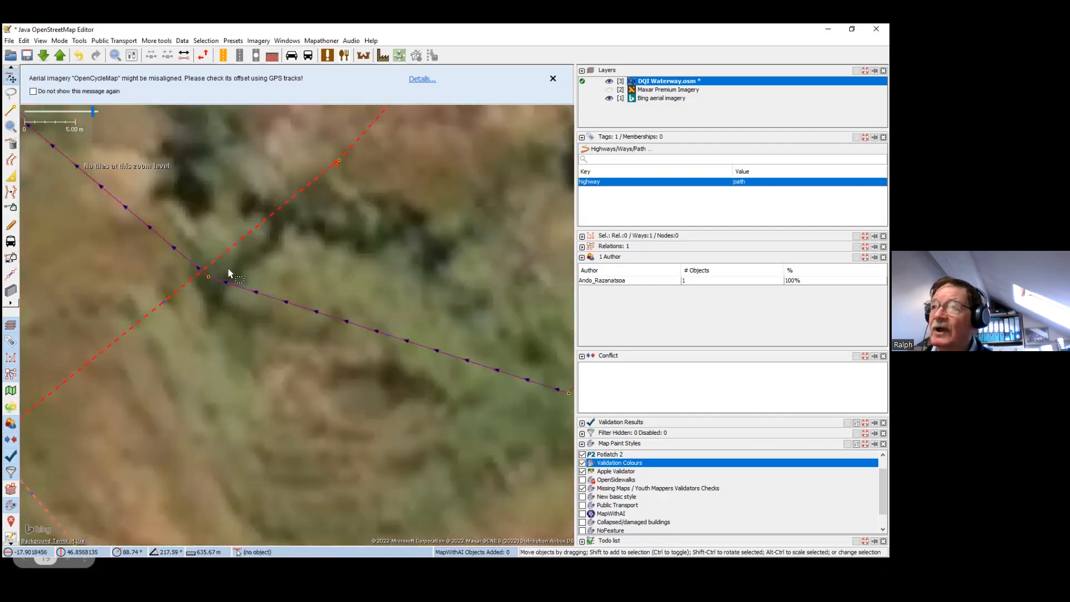
scroll(299, 274, down, 2)
drag(275, 276, 326, 256)
shift+click(339, 218)
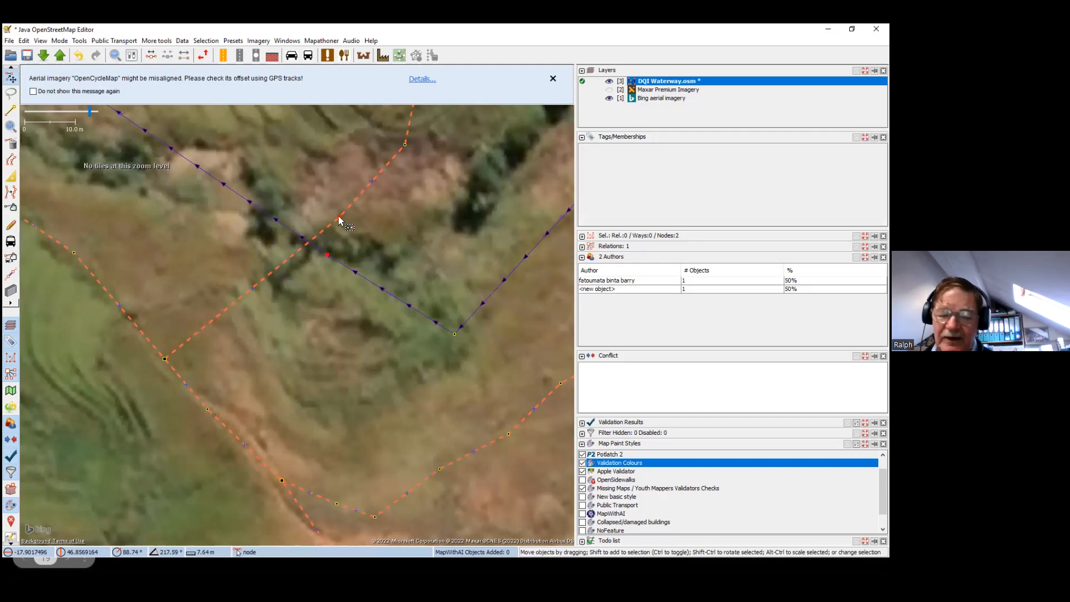
Move the shared stream and path node southwest onto the crossing visible in the imagery
drag(319, 285, 274, 331)
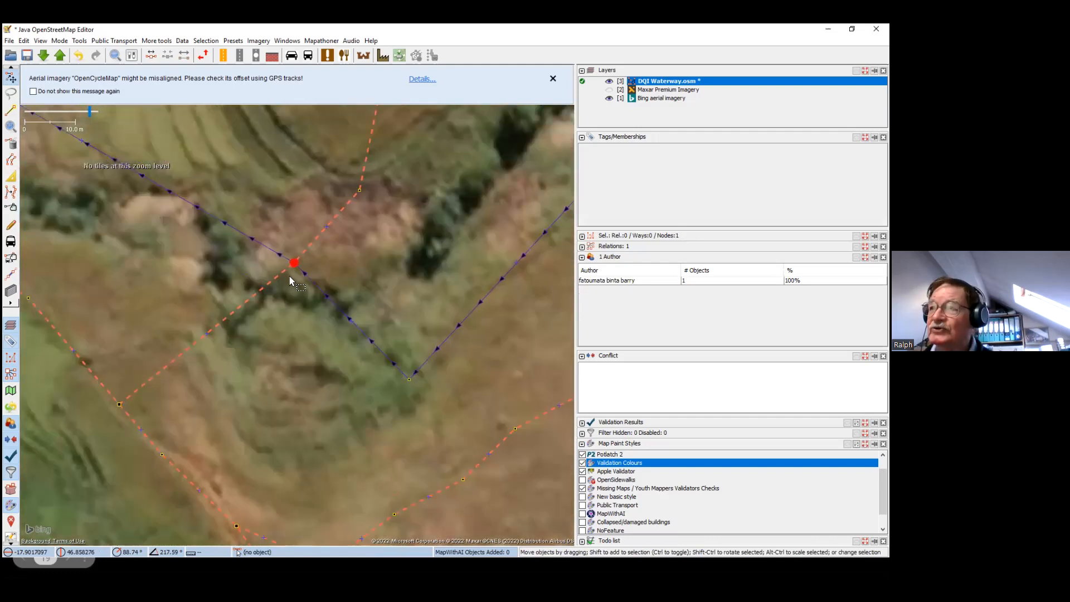
drag(294, 262, 232, 321)
click(219, 346)
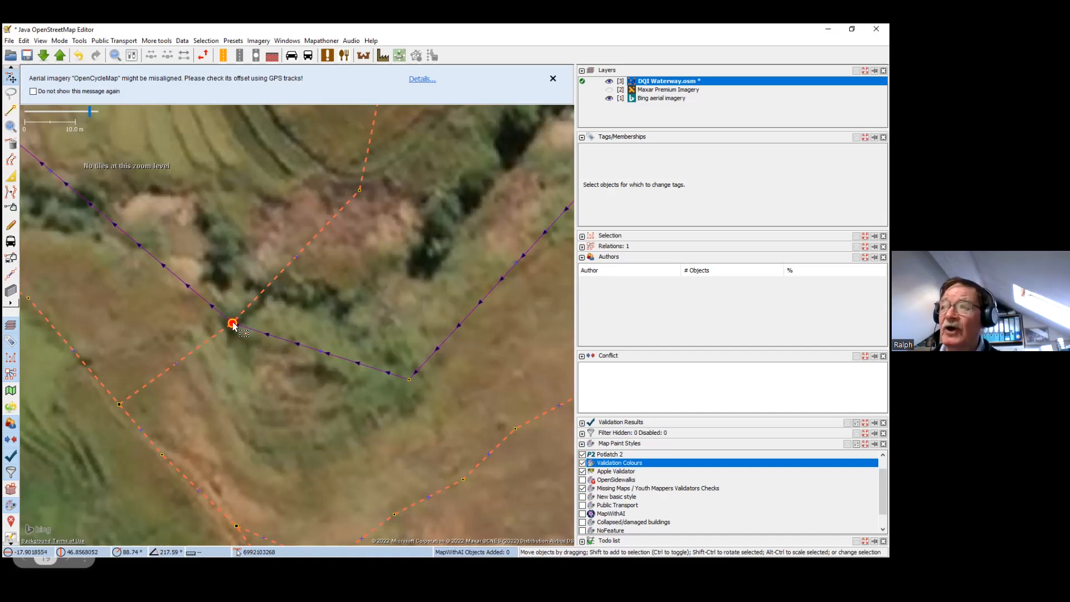
Examine the stream and nearby paths northwest of the crossing, continuing to the stream confluence north of the settlement
scroll(271, 323, down, 2)
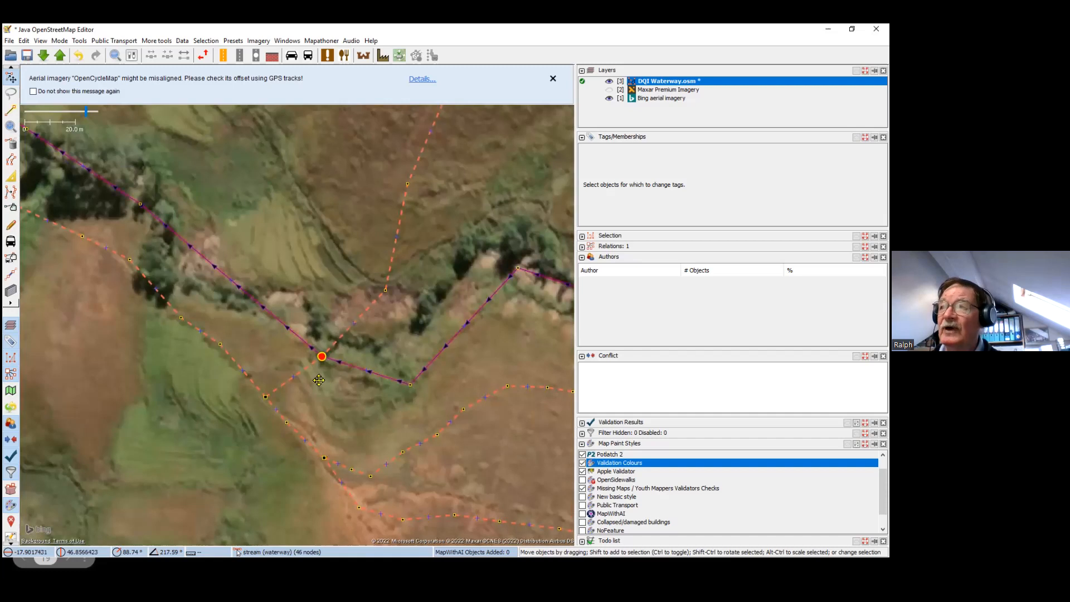
drag(319, 380, 363, 415)
scroll(363, 415, down, 1)
scroll(328, 332, up, 1)
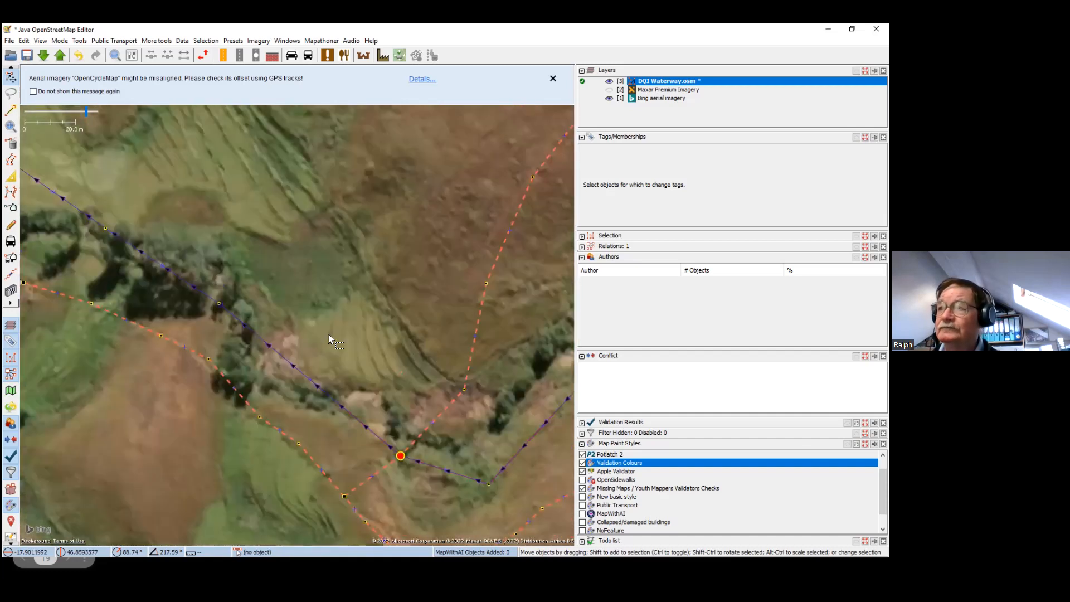
scroll(328, 333, down, 2)
scroll(285, 315, up, 1)
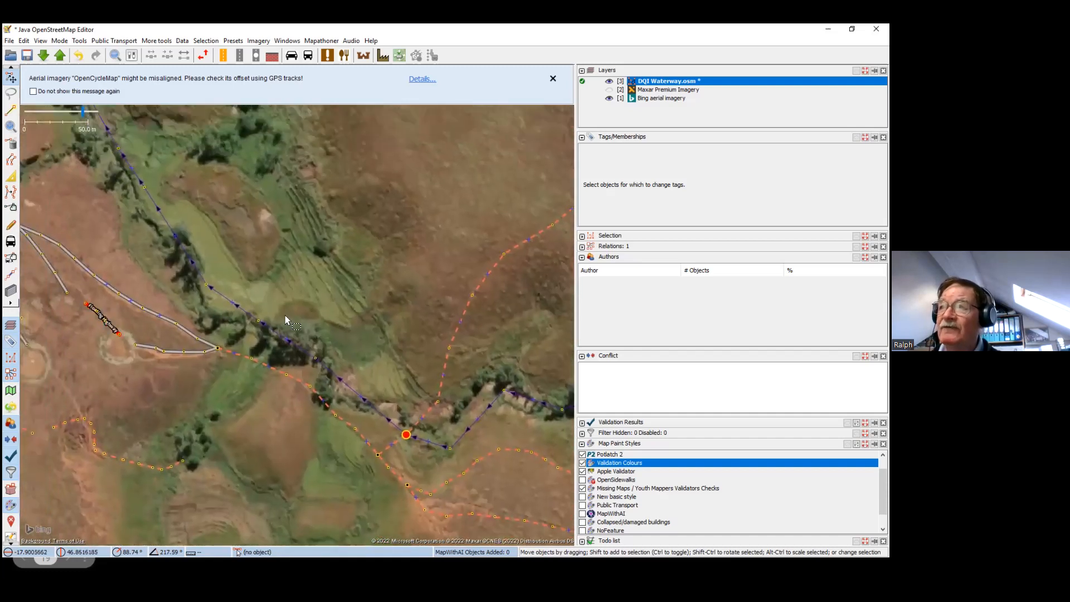
drag(311, 351, 247, 285)
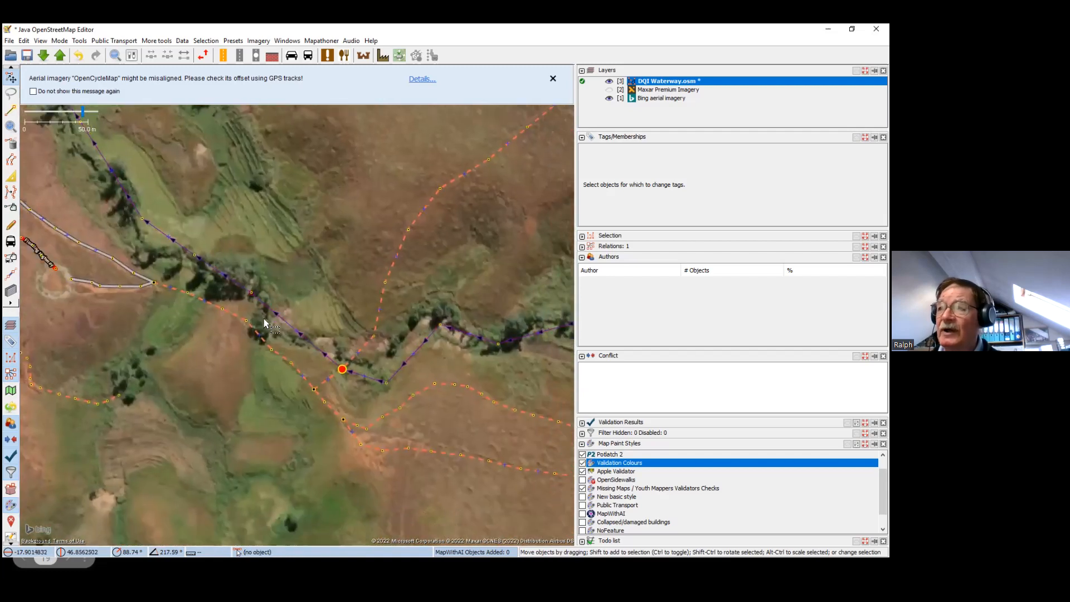
drag(336, 386, 265, 304)
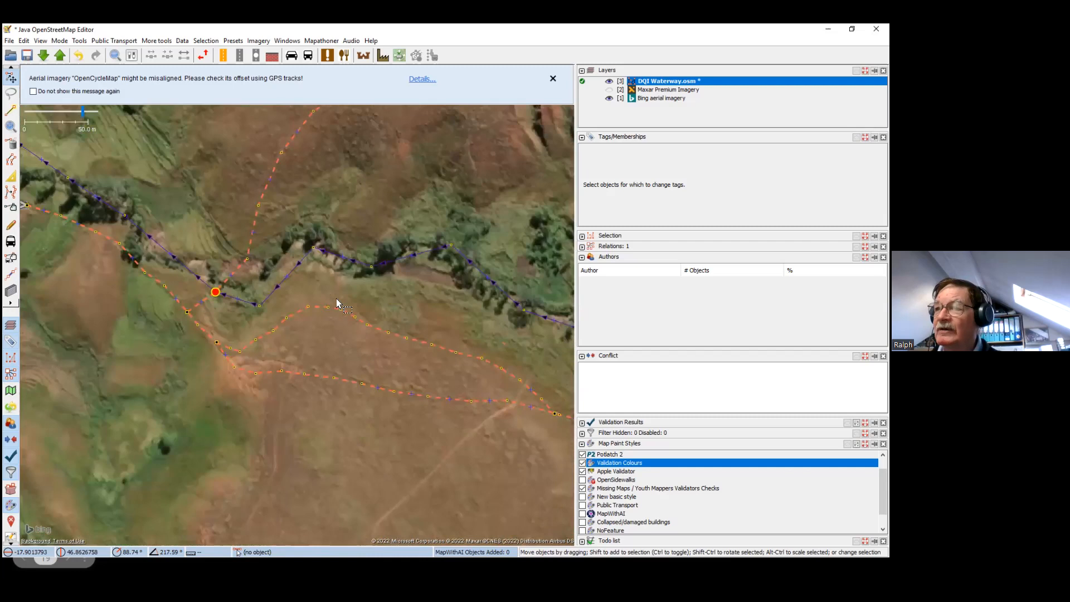
scroll(336, 298, down, 2)
drag(234, 249, 365, 344)
drag(322, 303, 401, 390)
Move the three westernmost nodes of the road east of the stream to follow the track visible in the imagery
scroll(314, 309, up, 6)
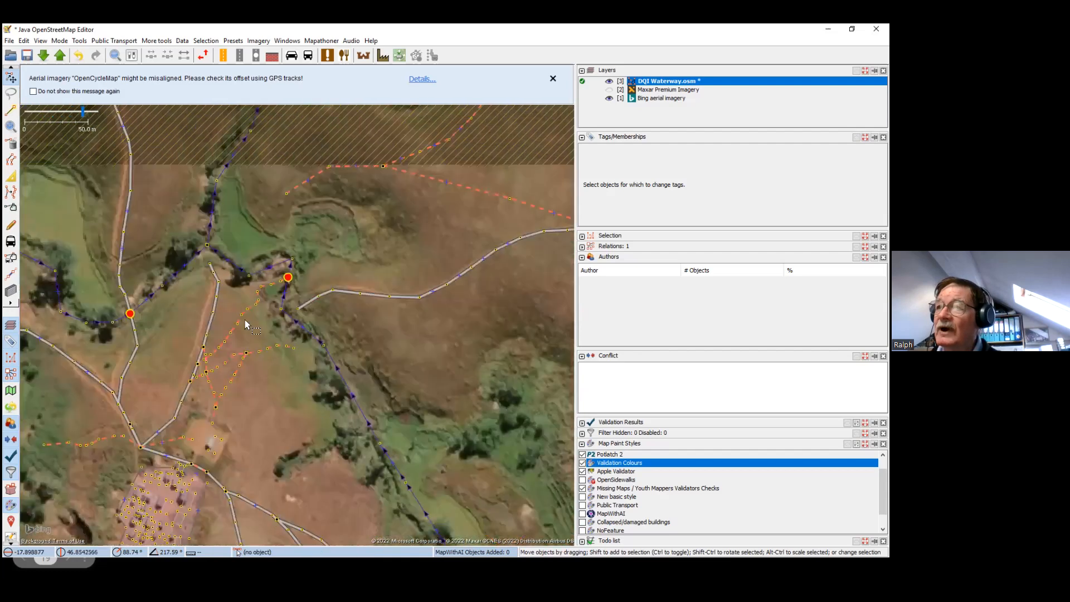
drag(234, 316, 248, 260)
drag(316, 266, 310, 216)
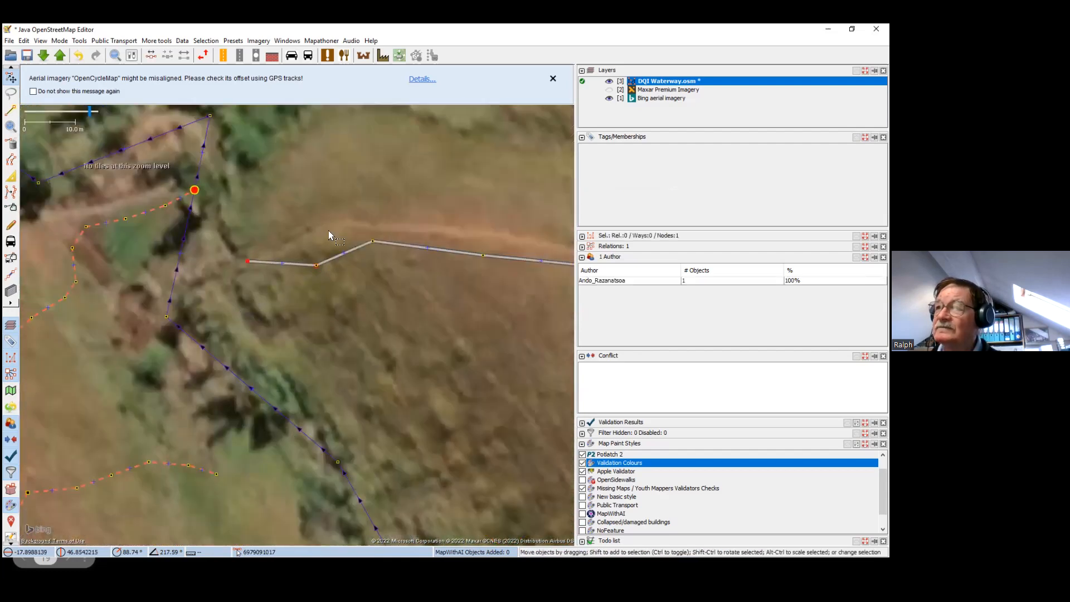
drag(372, 241, 399, 225)
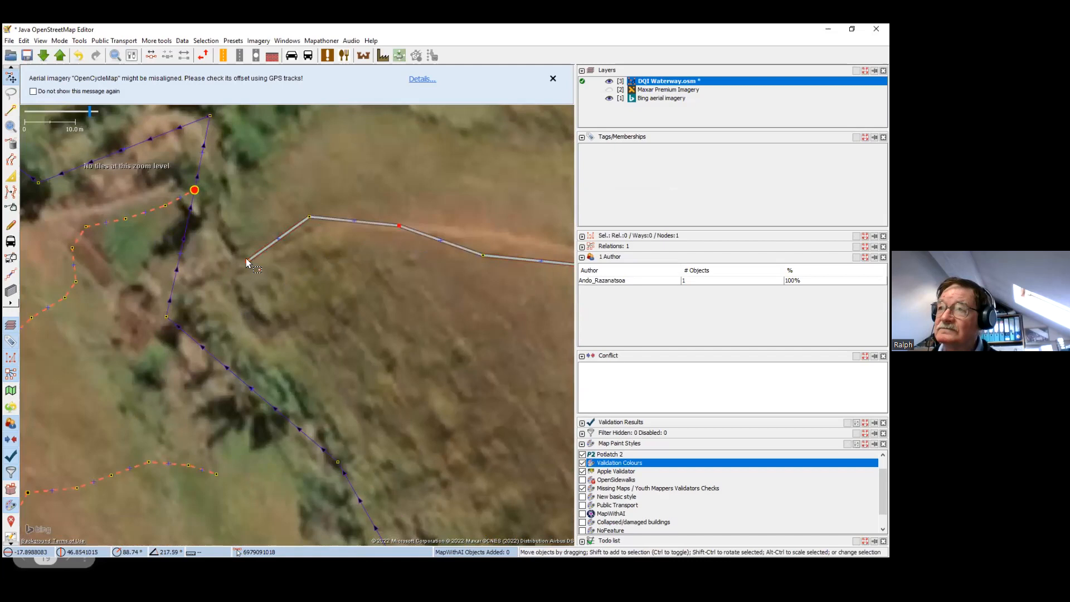
Extend the unclassified road west across the stream and through the path bend, connecting it to the northern end of the settlement road
key(a)
click(247, 260)
drag(227, 268, 353, 296)
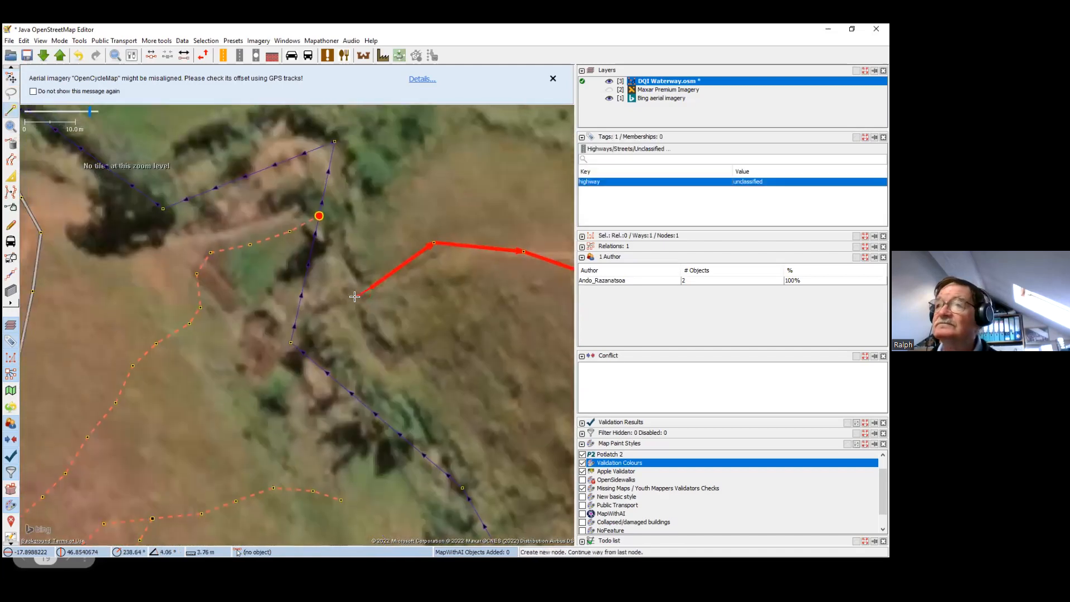
scroll(355, 296, down, 2)
click(327, 303)
click(305, 304)
click(278, 280)
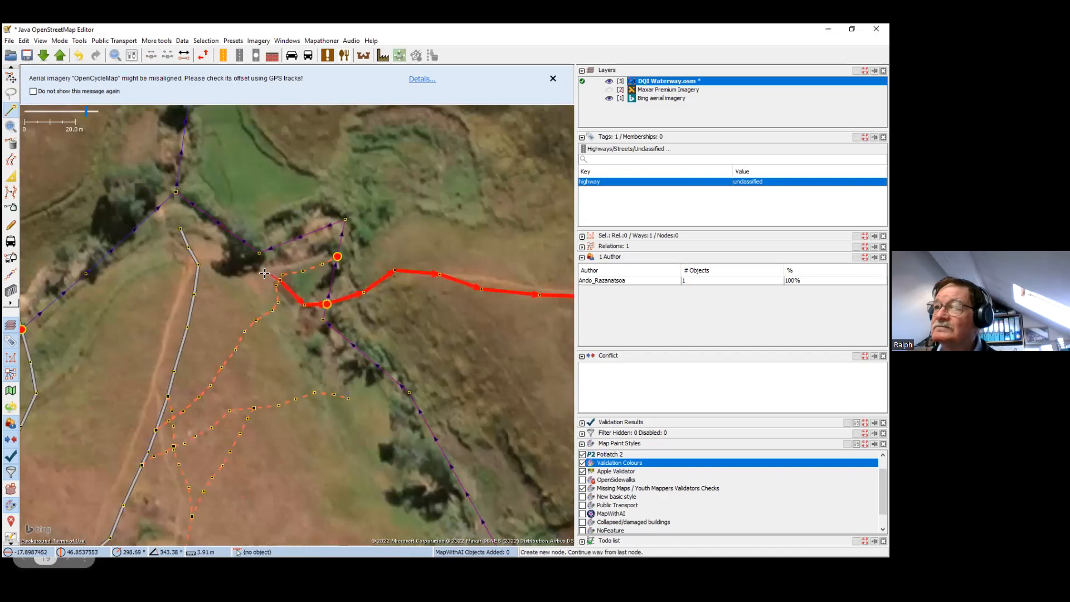
click(229, 260)
click(212, 241)
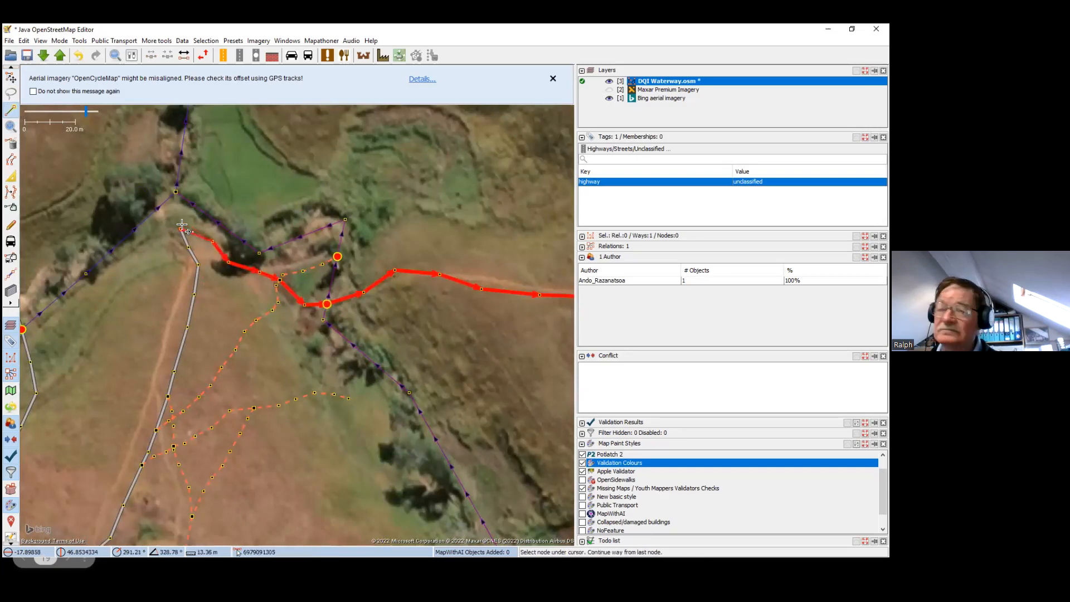
double_click(182, 224)
Tag the shared node where the extended road crosses the stream with ford=yes
scroll(396, 335, up, 4)
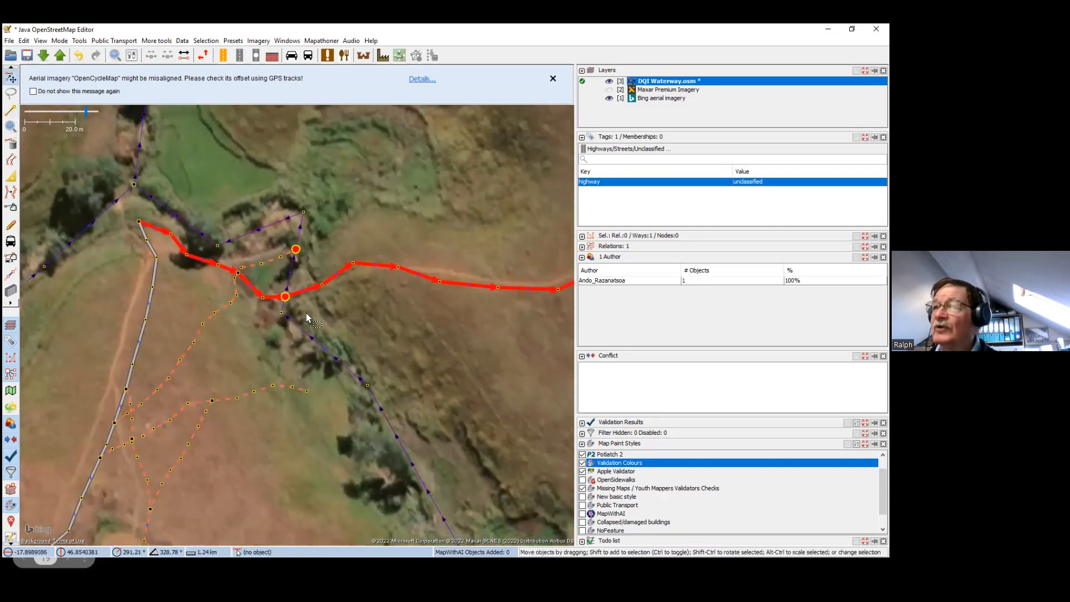
drag(294, 305, 409, 323)
click(383, 301)
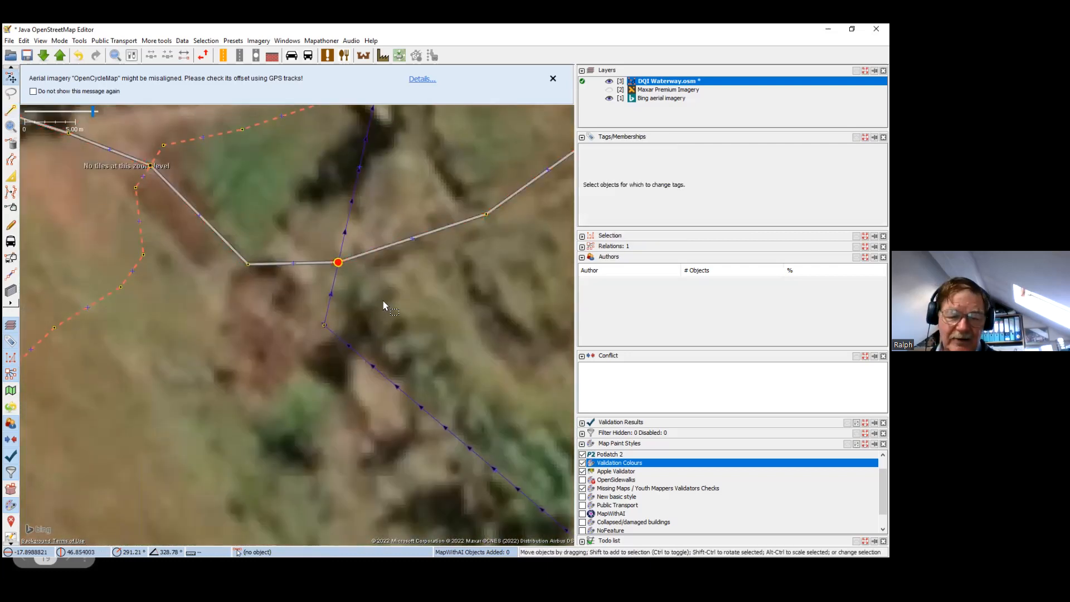
scroll(409, 296, down, 2)
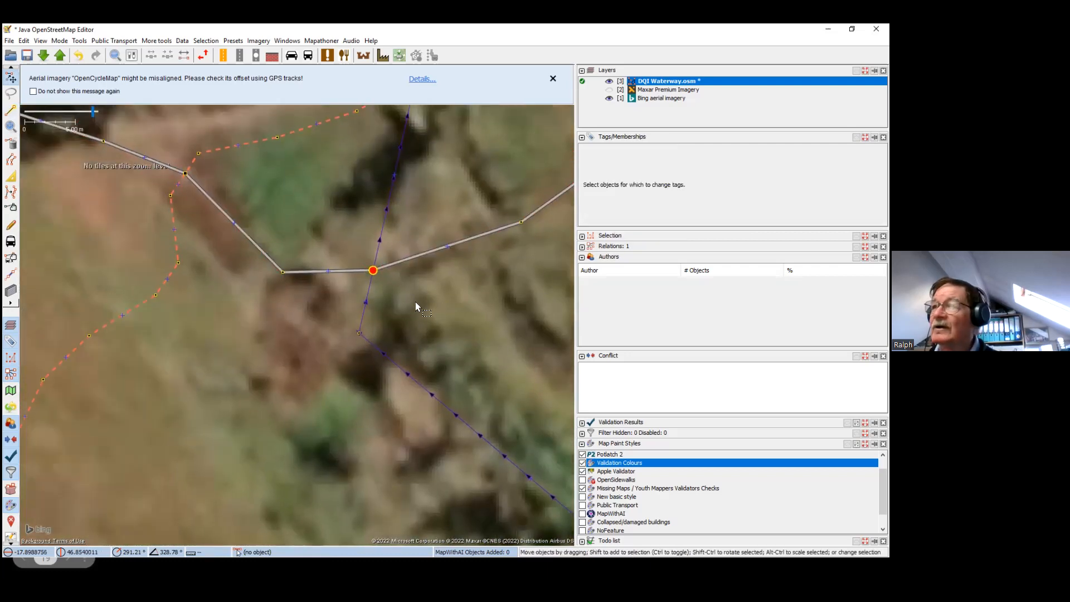
click(394, 286)
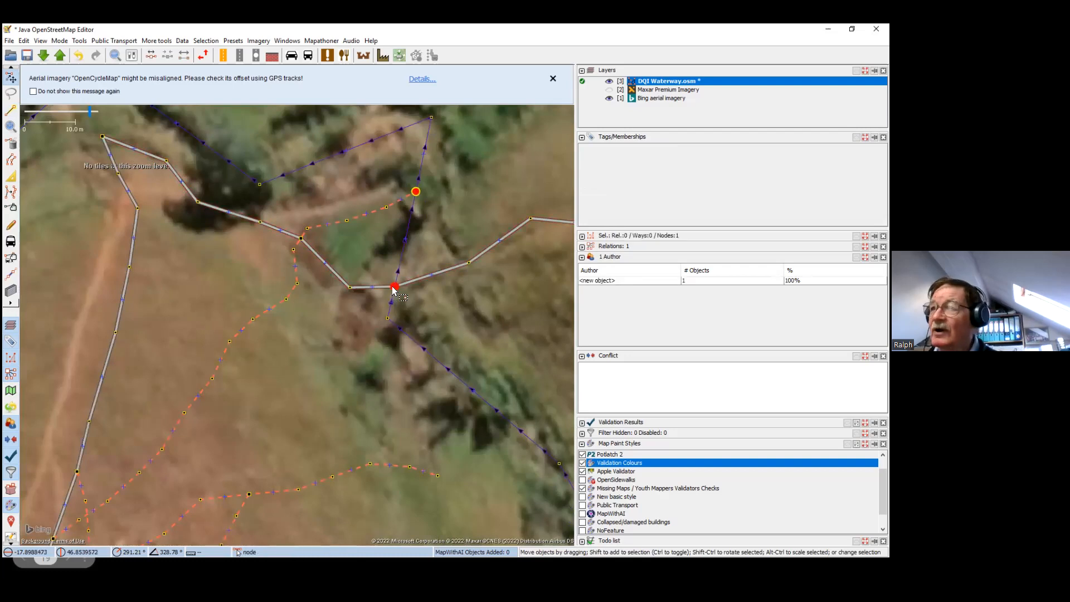
click(593, 221)
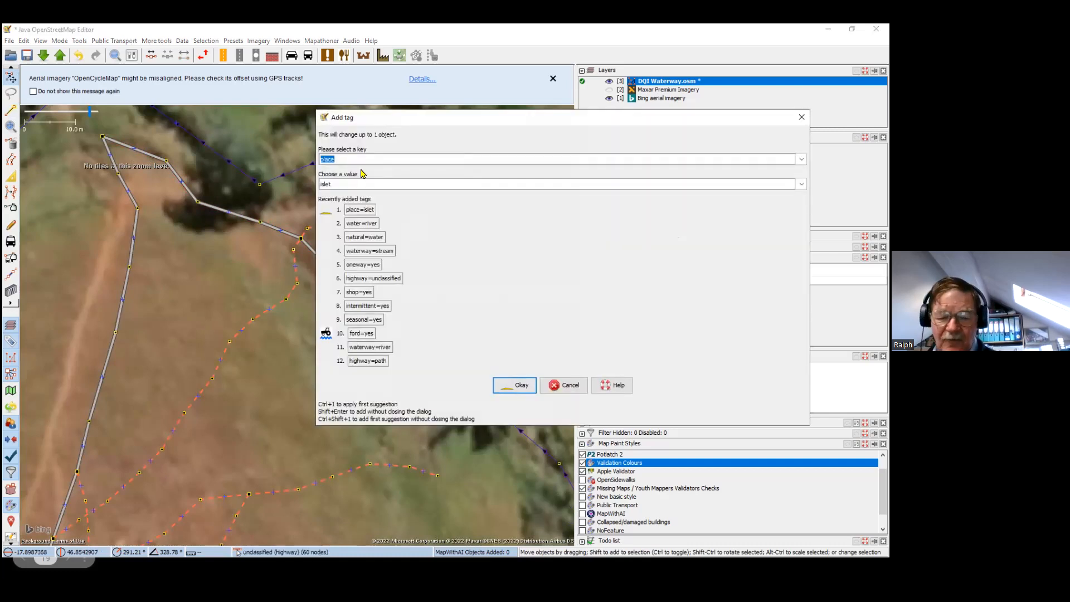
text(ford)
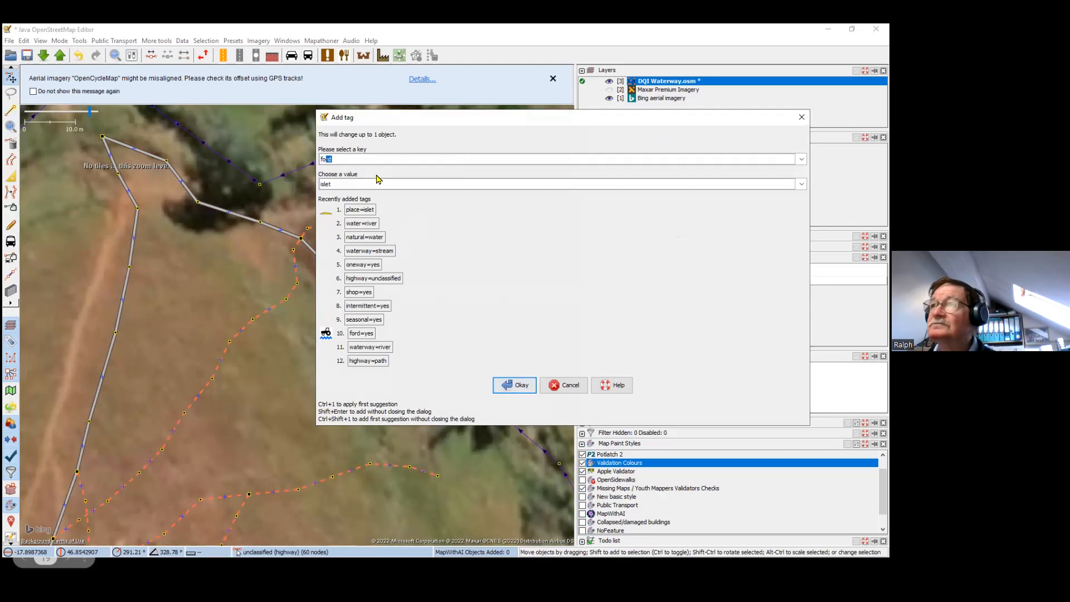
click(355, 184)
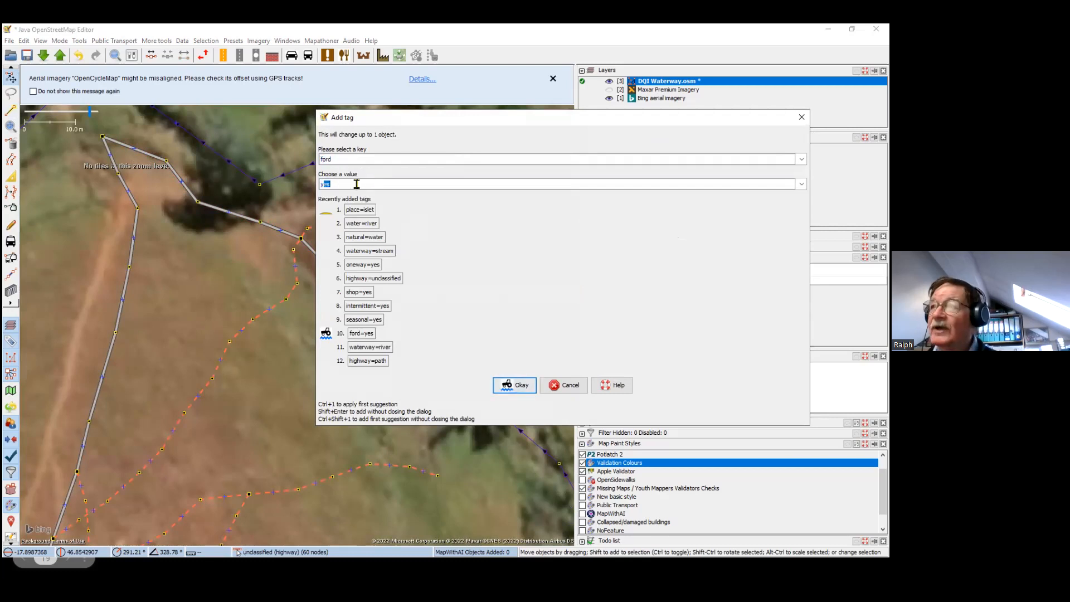
click(515, 384)
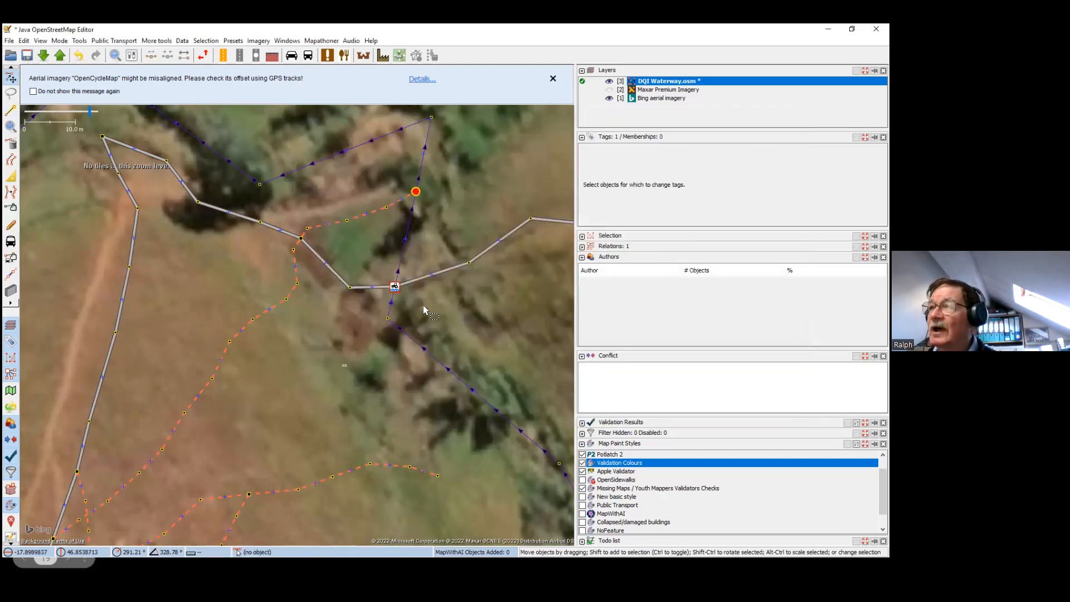
Examine the ford up close, then the roads and streams west of it around the settlement
scroll(360, 329, up, 3)
scroll(357, 316, down, 2)
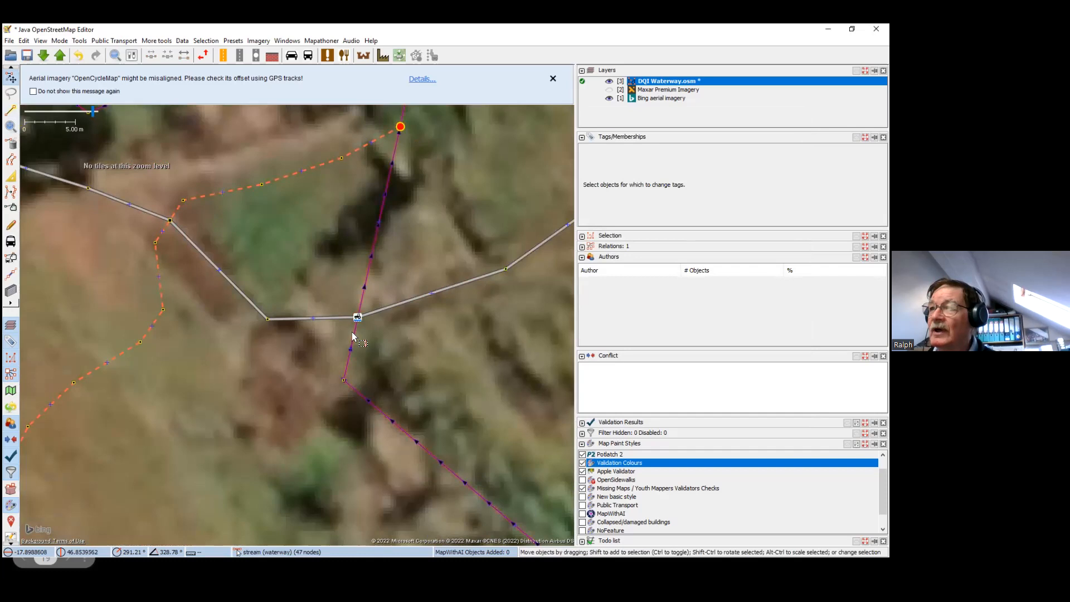
drag(372, 324, 361, 303)
scroll(360, 303, up, 2)
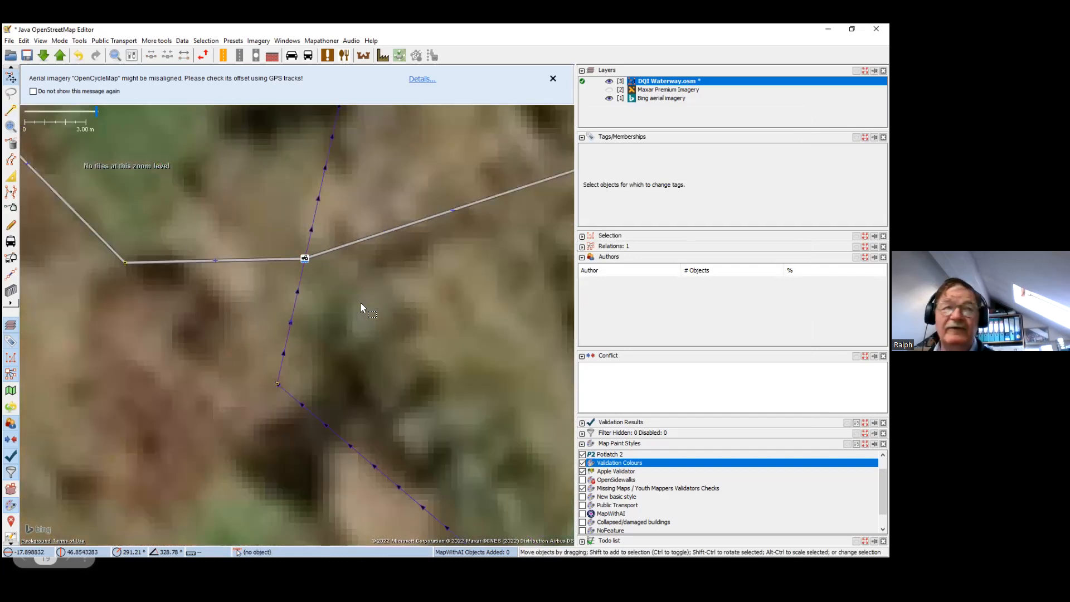
scroll(360, 302, down, 3)
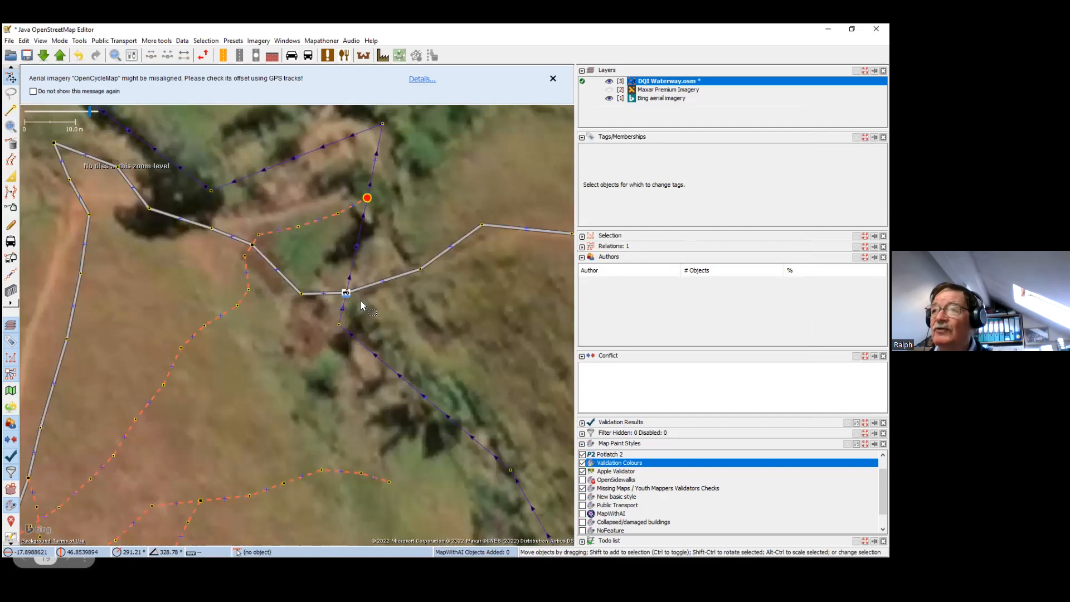
scroll(361, 304, down, 2)
drag(324, 307, 464, 216)
drag(212, 282, 346, 242)
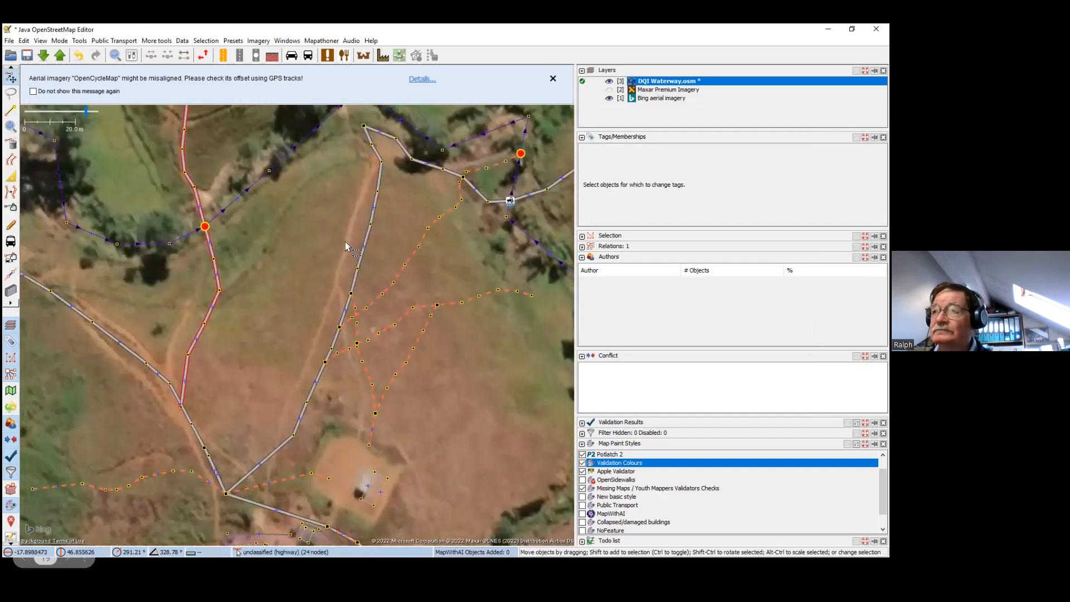
scroll(262, 281, down, 4)
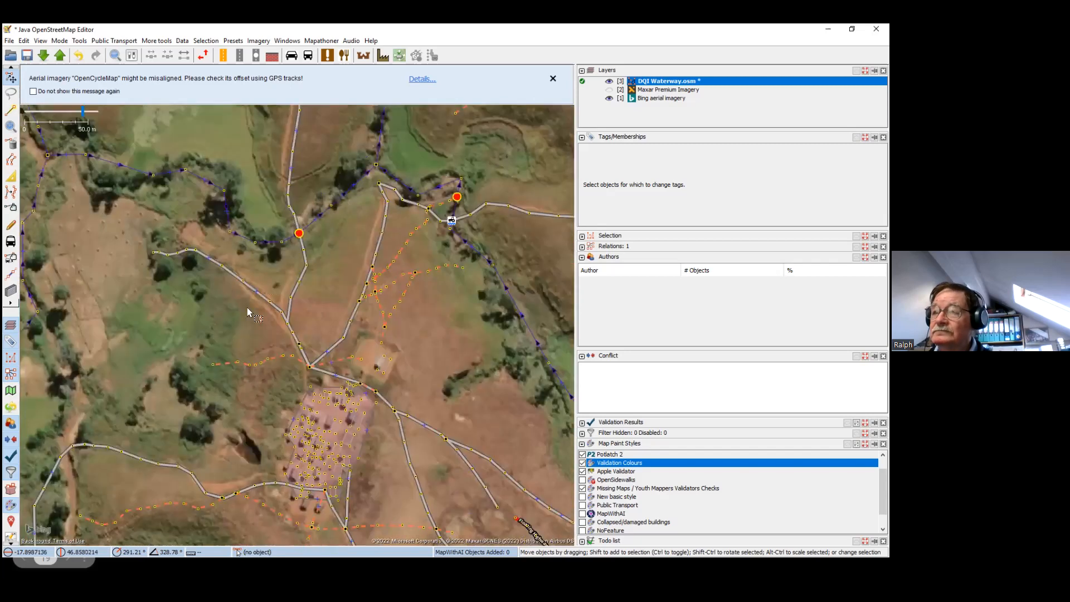
scroll(259, 280, up, 2)
drag(245, 280, 330, 218)
scroll(204, 318, down, 2)
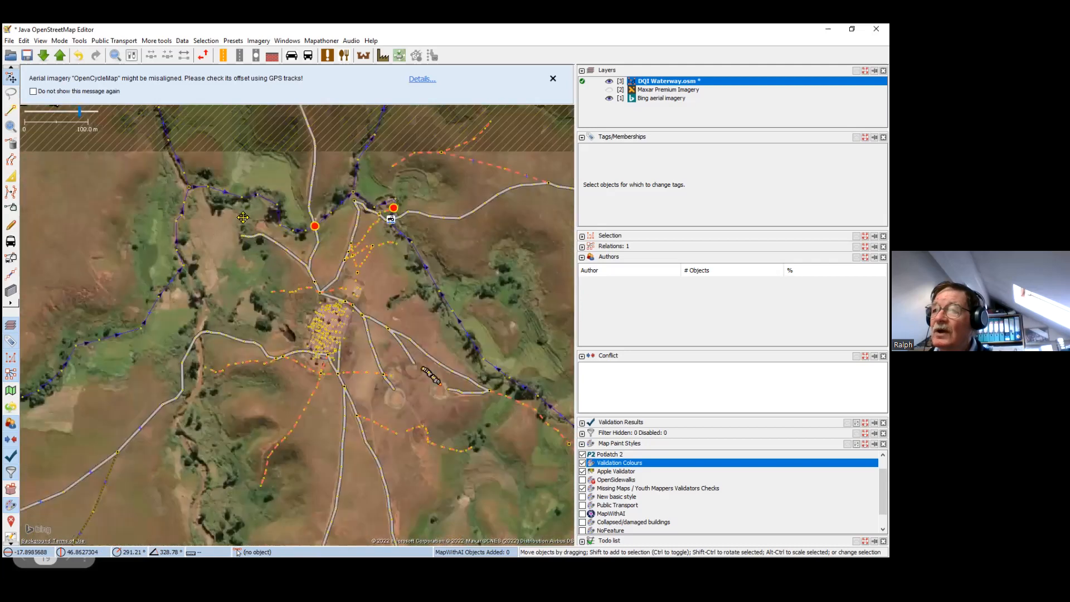
Hide the DQI Waterway.osm layer and examine the brown channel west of the settlement in the Bing imagery
scroll(234, 282, up, 6)
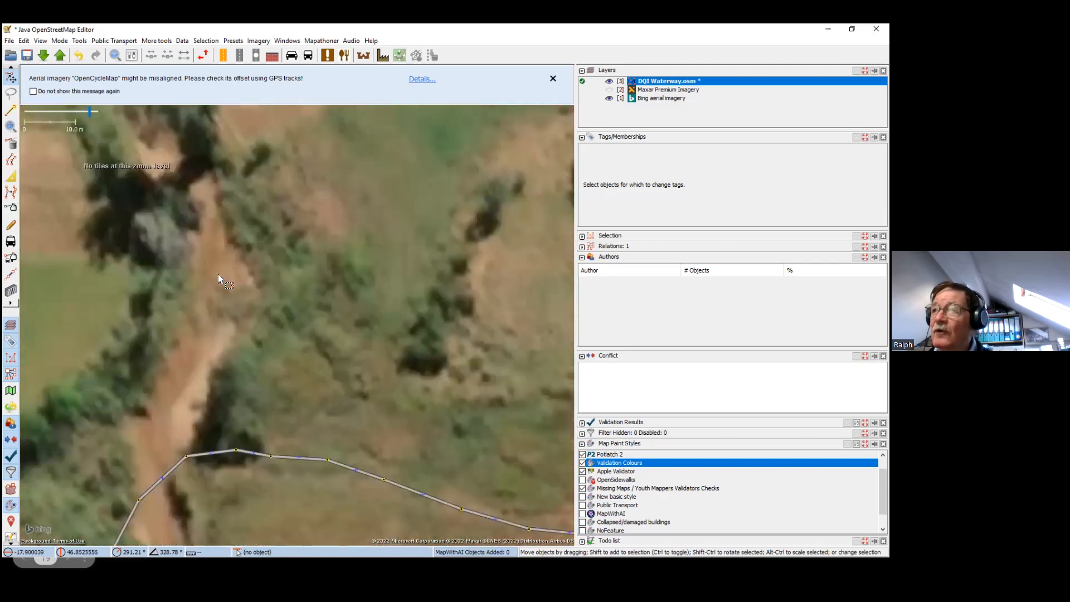
scroll(230, 223, down, 2)
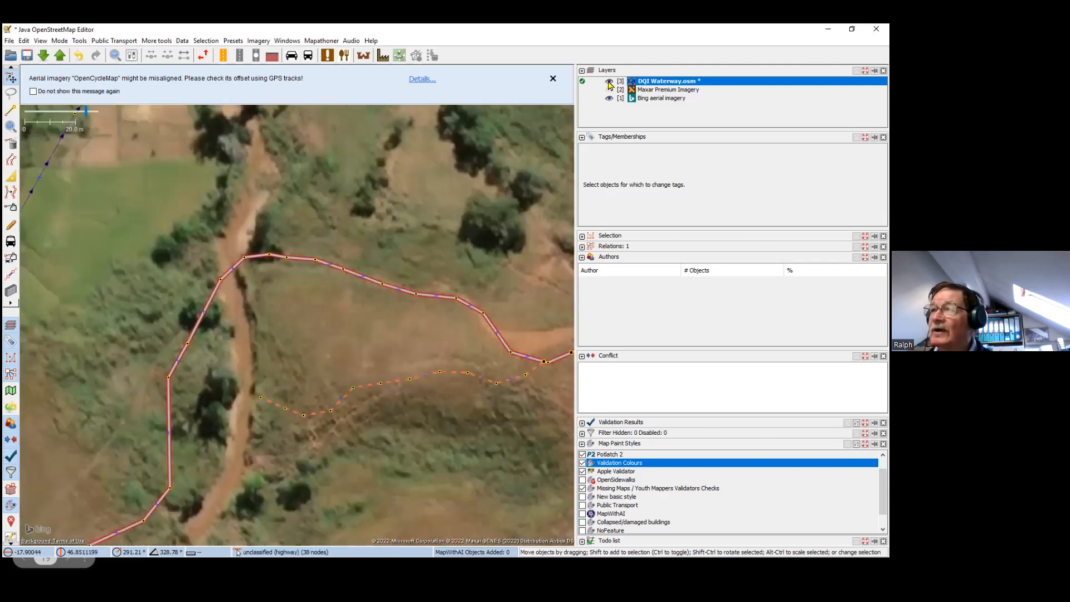
click(609, 81)
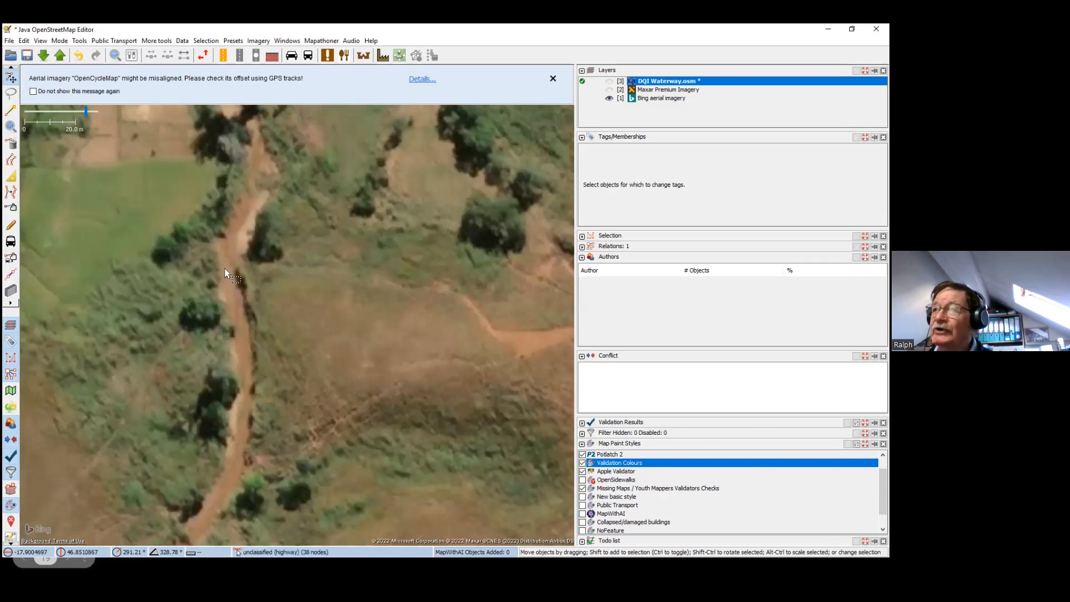
scroll(226, 268, up, 2)
scroll(225, 269, down, 2)
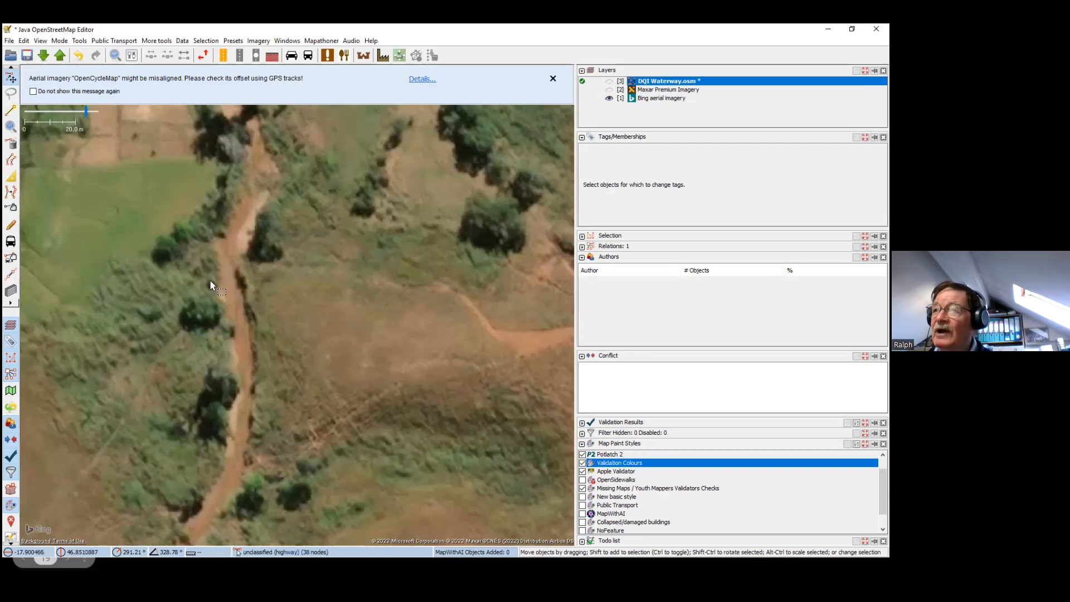
Show the DQI Waterway.osm layer again and examine the streams, roads and large river southwest and south of the settlement
mouse_move(645, 94)
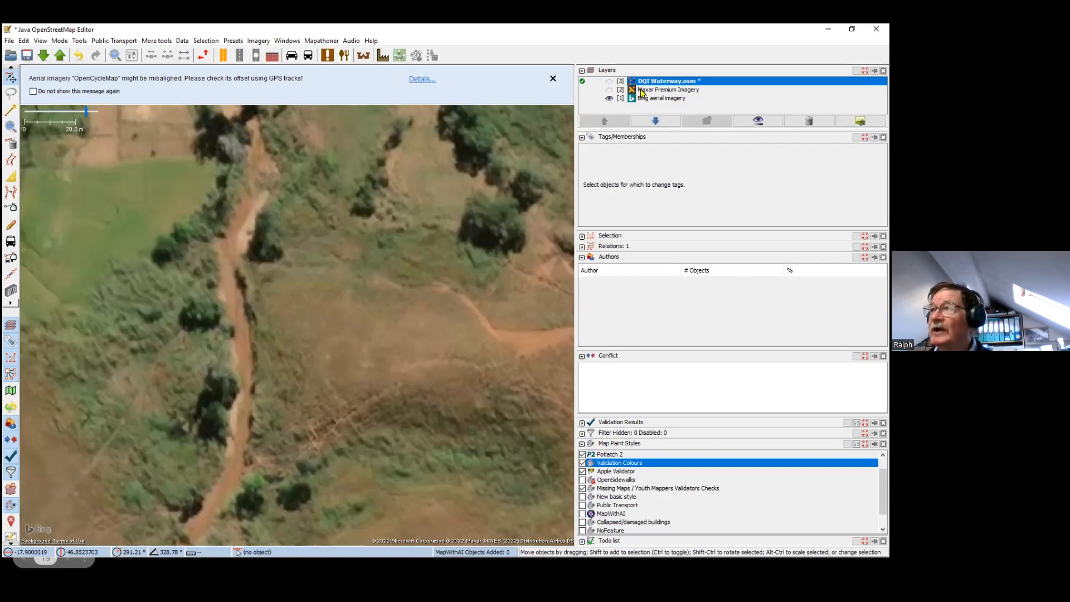
click(609, 82)
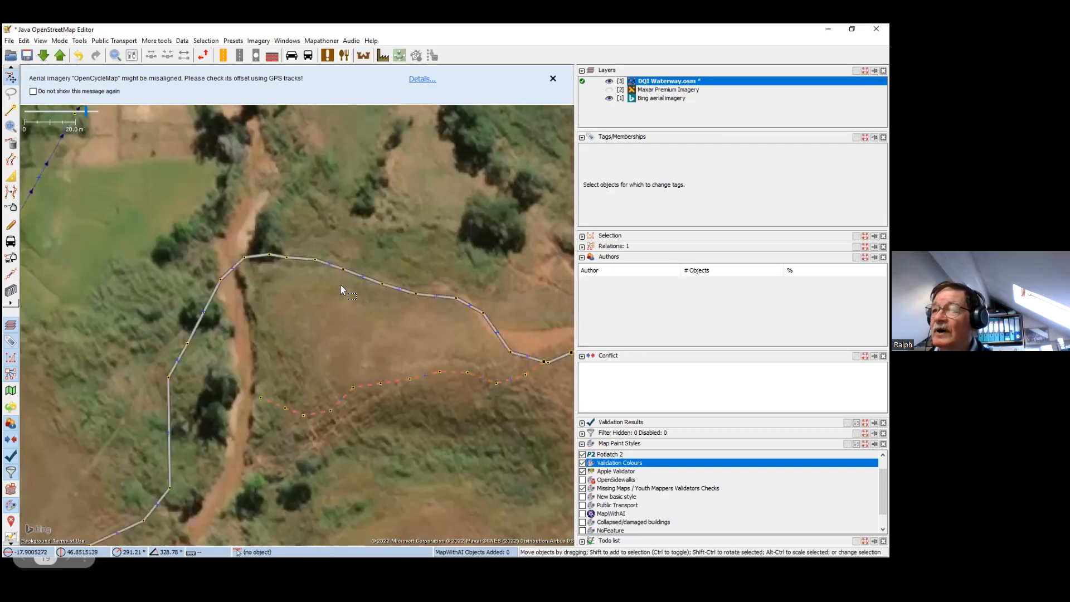
scroll(341, 286, down, 5)
scroll(379, 217, down, 2)
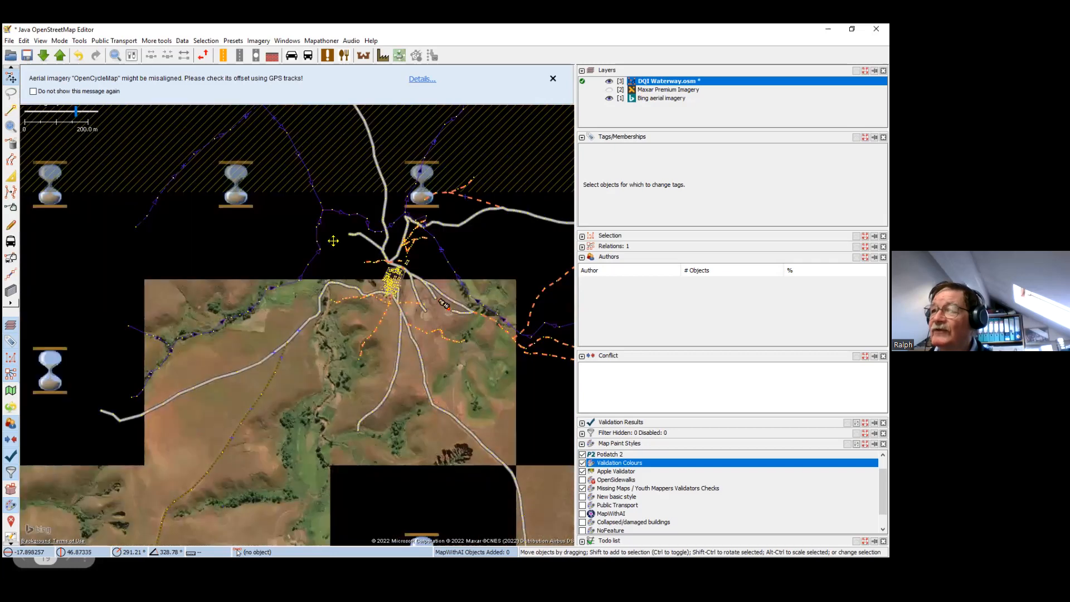
drag(305, 394, 339, 275)
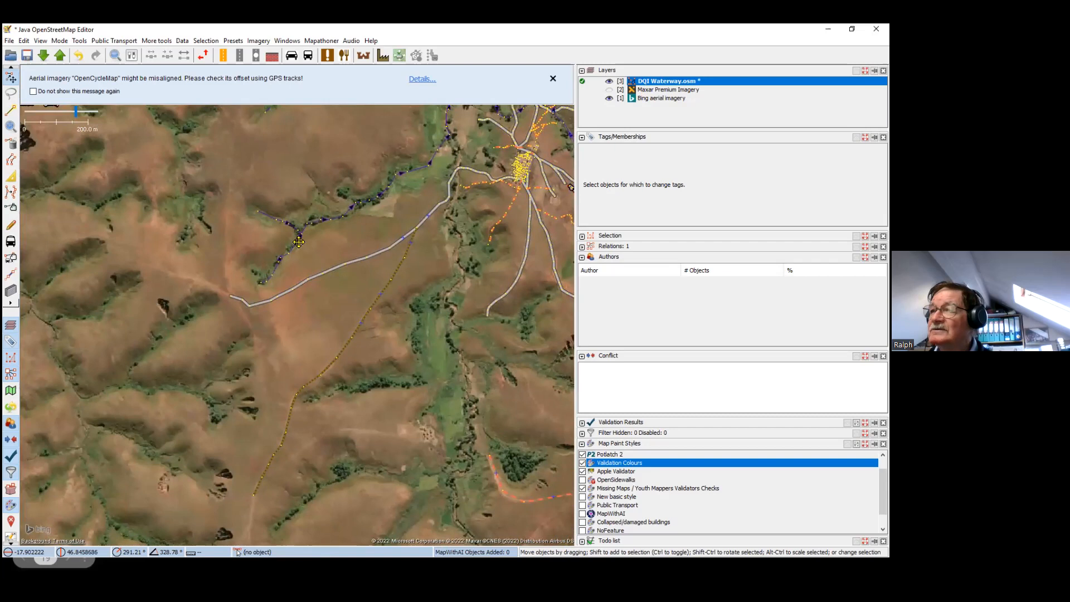
scroll(294, 259, down, 2)
scroll(312, 263, down, 1)
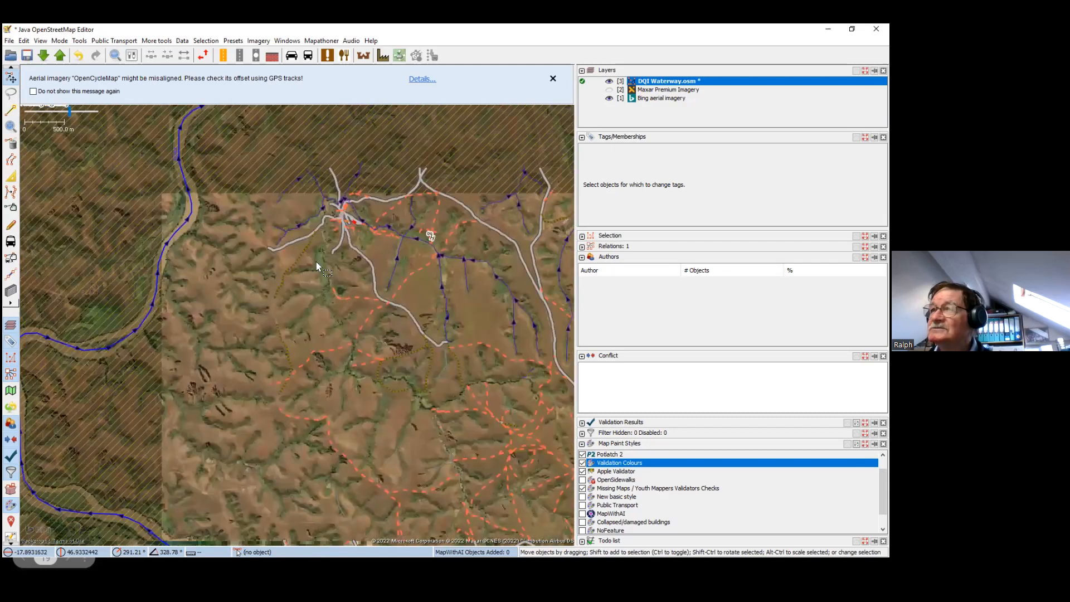
drag(338, 317, 383, 335)
drag(307, 390, 370, 310)
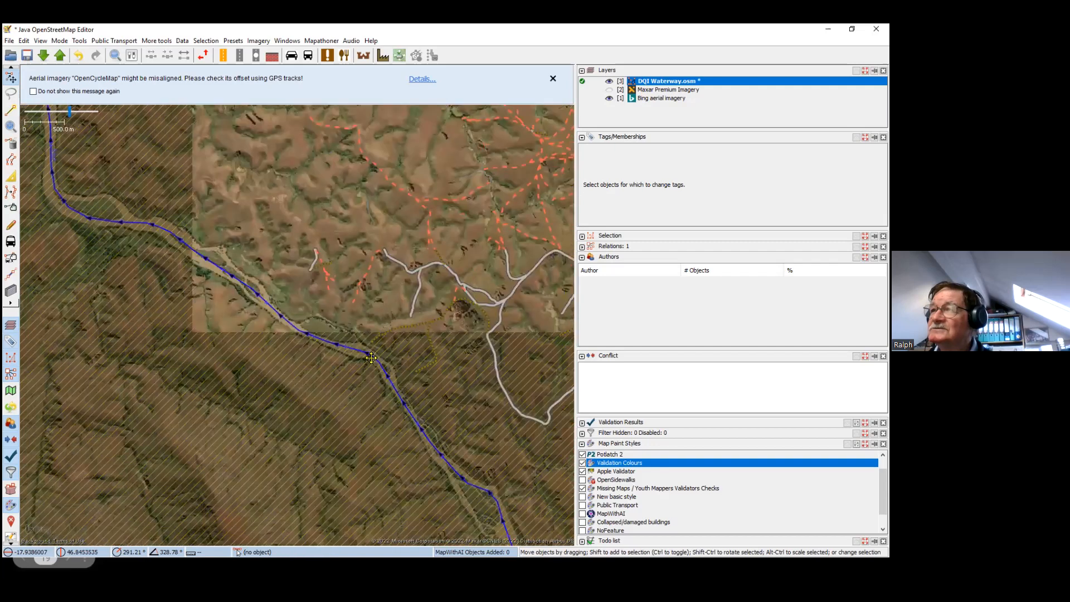
scroll(62, 300, up, 2)
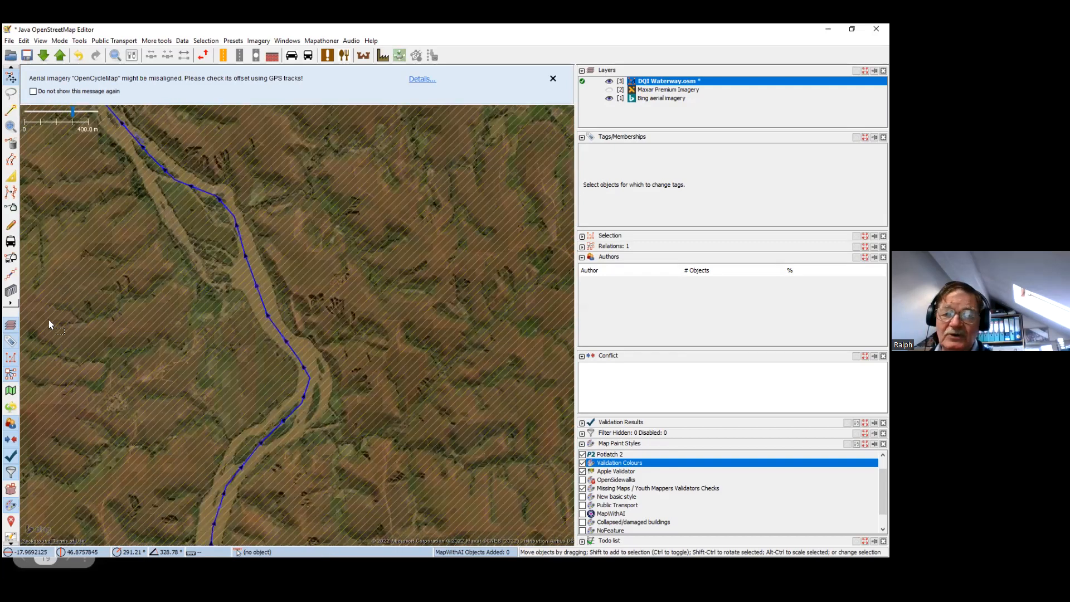
drag(240, 184, 349, 471)
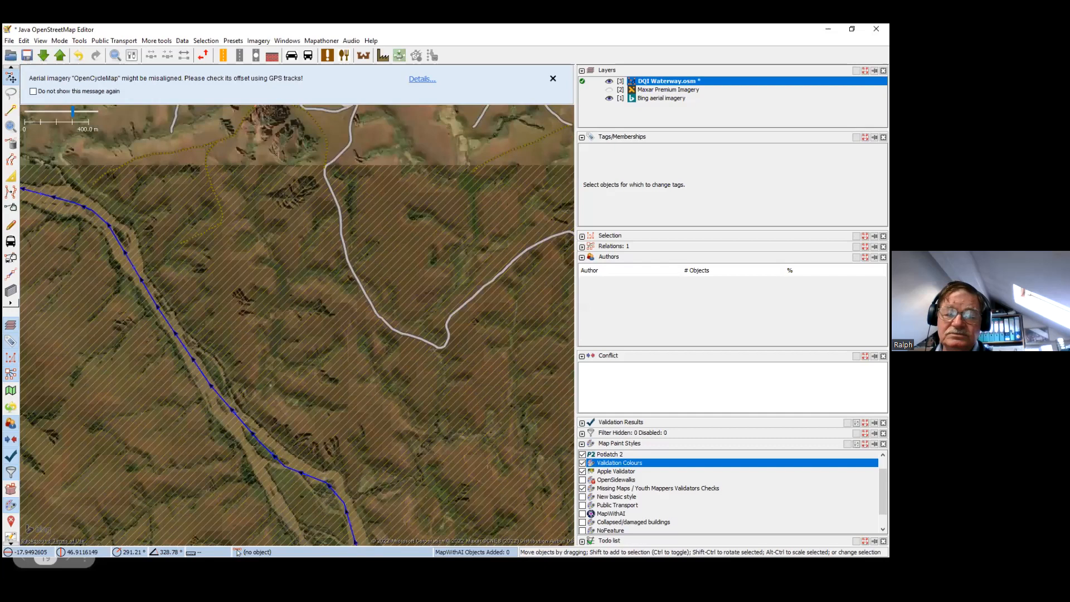
drag(271, 385, 322, 456)
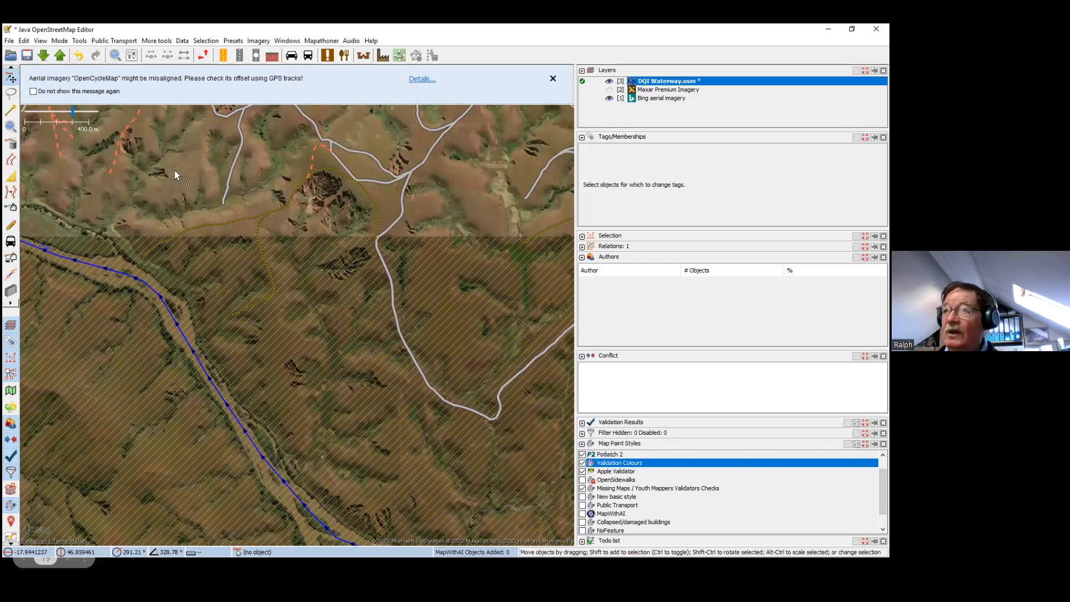
drag(155, 122, 209, 253)
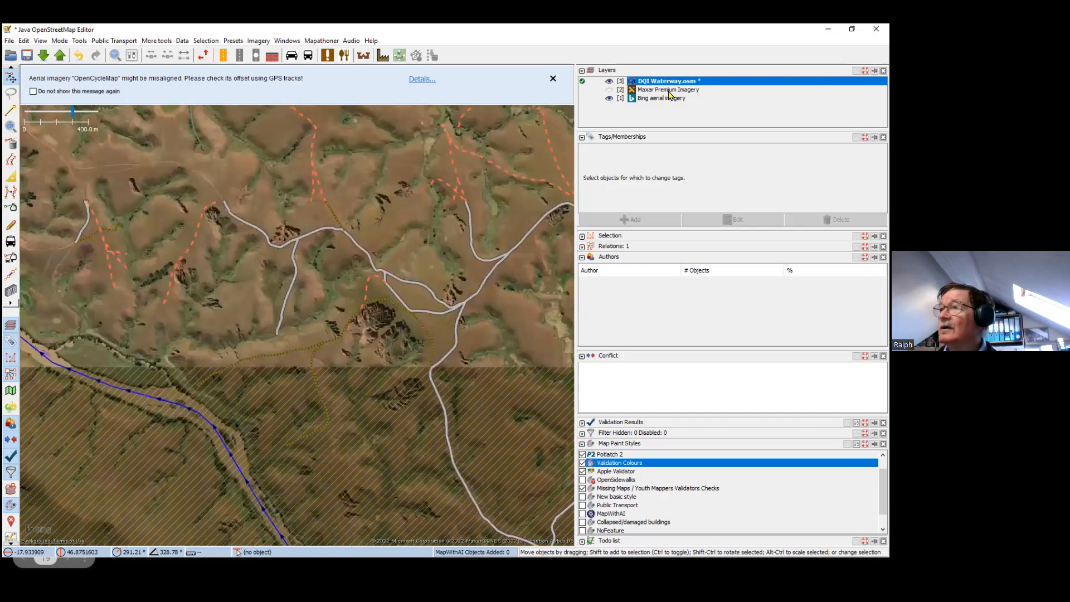
Delete the DQI Waterway.osm layer, leaving only the imagery layers
mouse_move(818, 124)
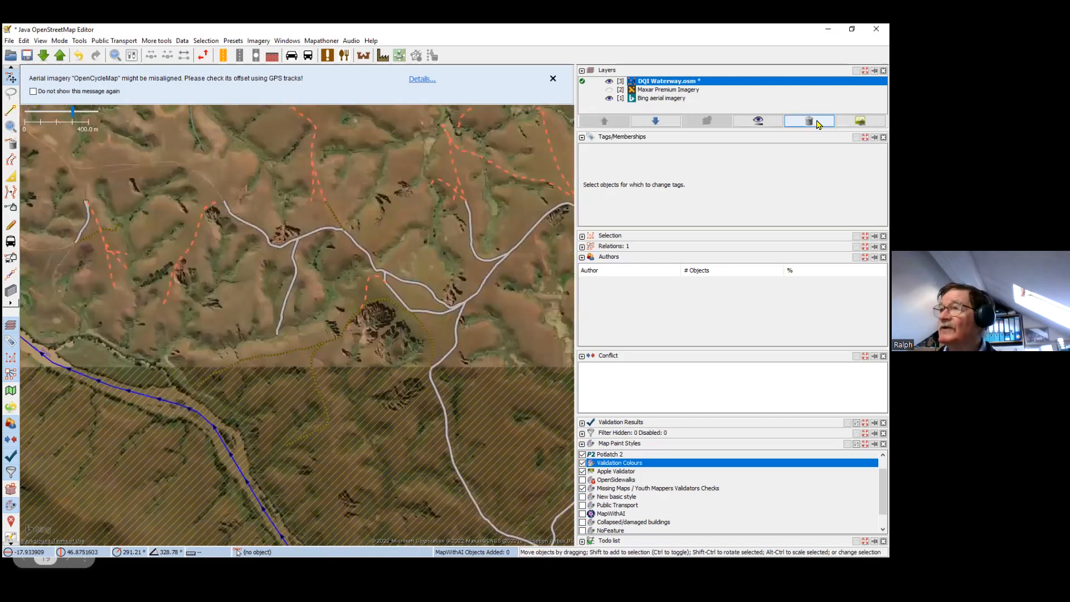
click(817, 124)
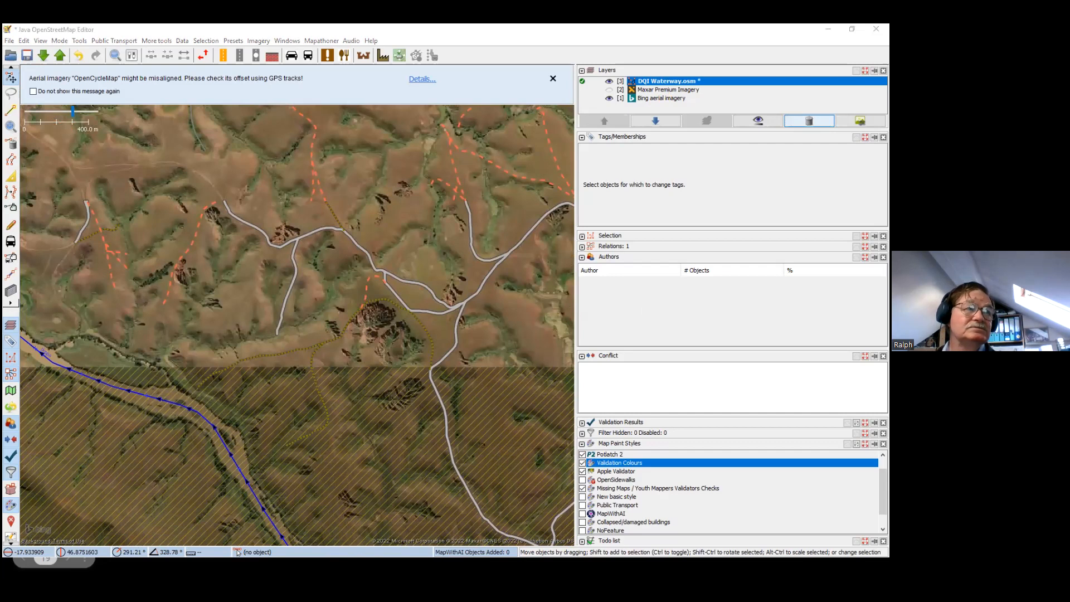
click(247, 285)
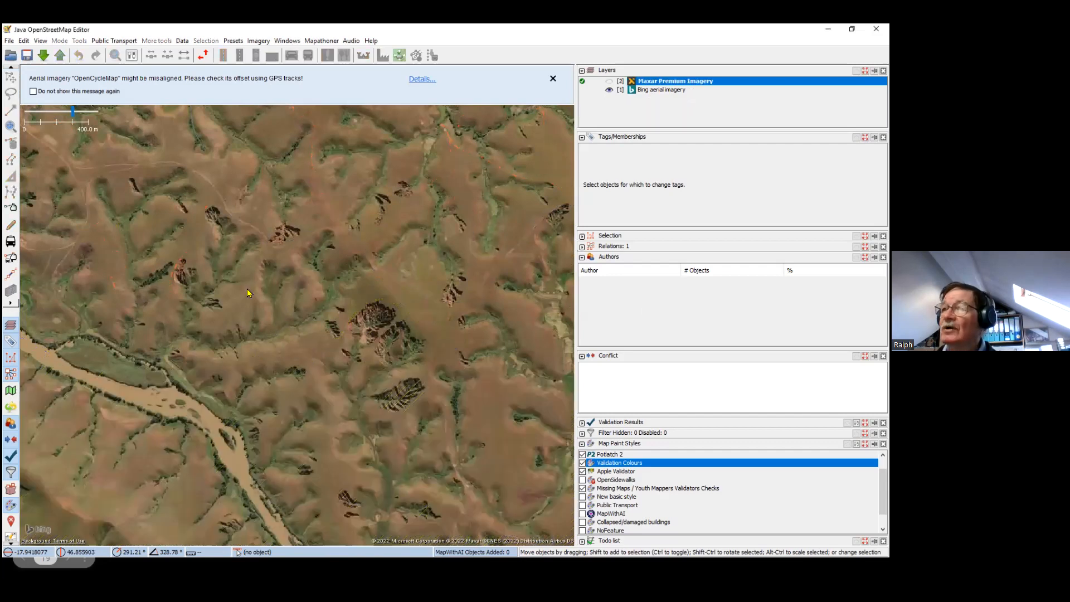
scroll(246, 288, down, 2)
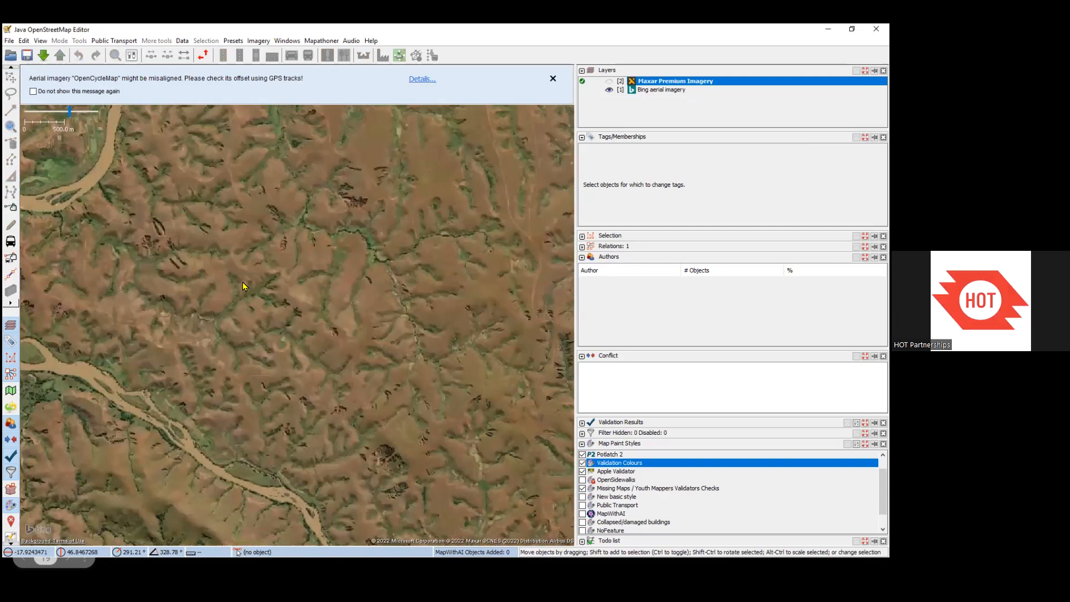
click(9, 41)
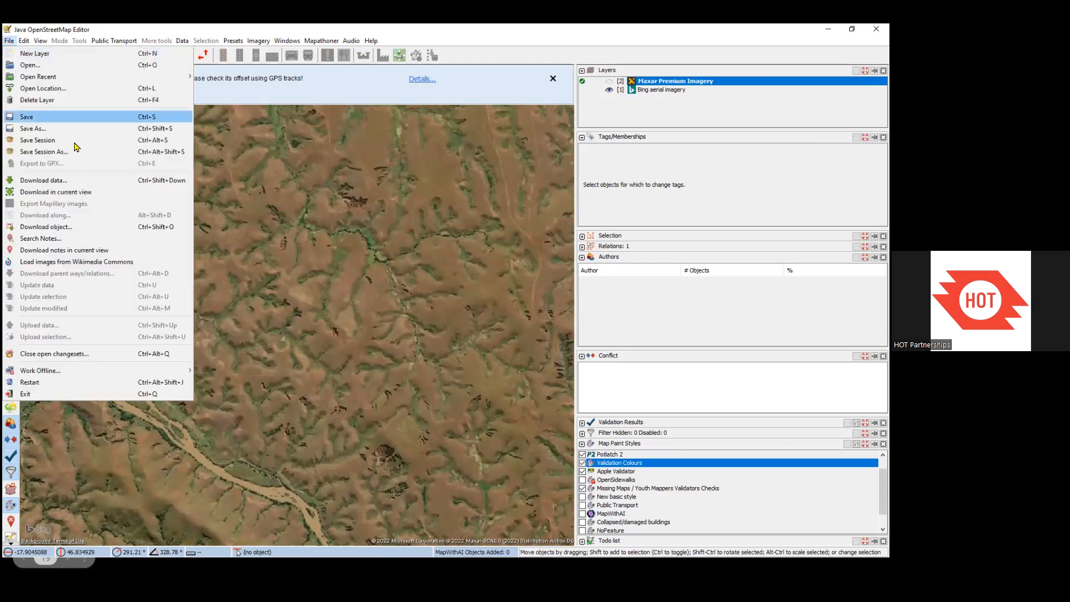
mouse_move(56, 79)
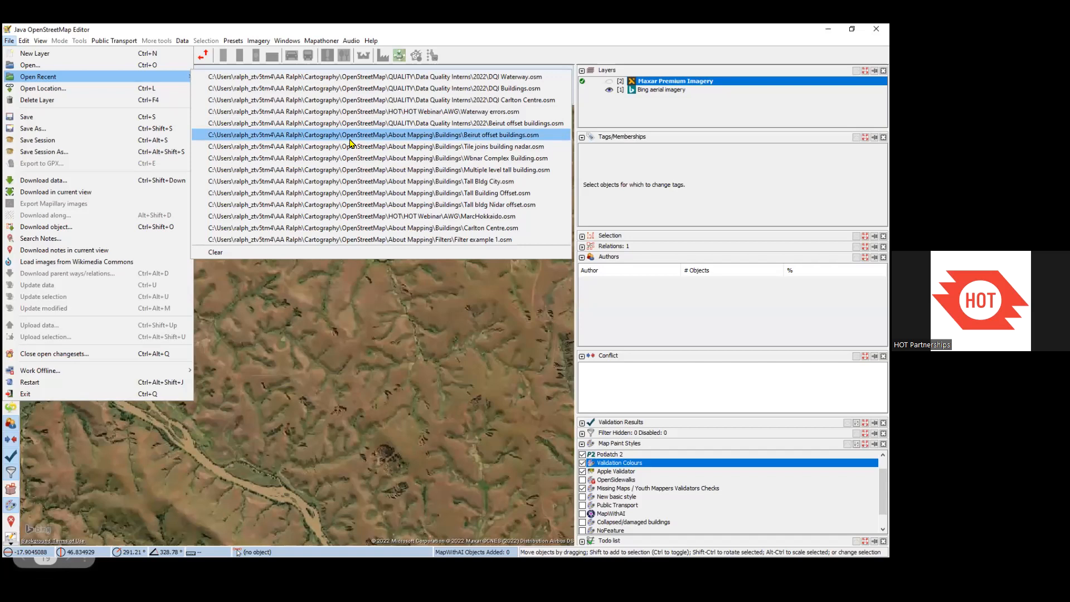
click(431, 34)
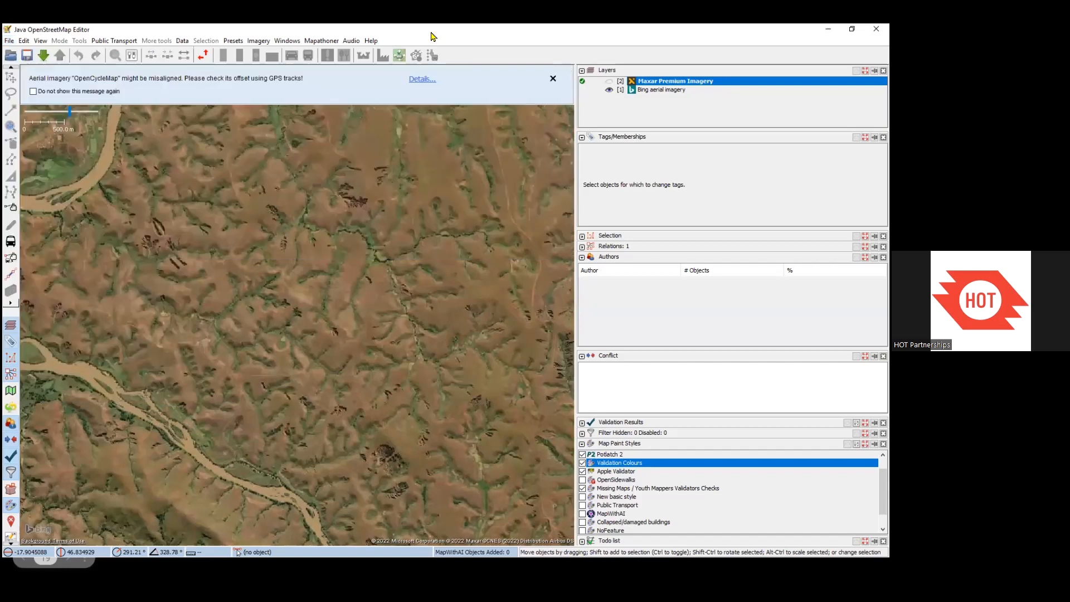
Add the OpenTopoMap imagery layer and examine its contour lines and streams in the hills beside the river
click(258, 41)
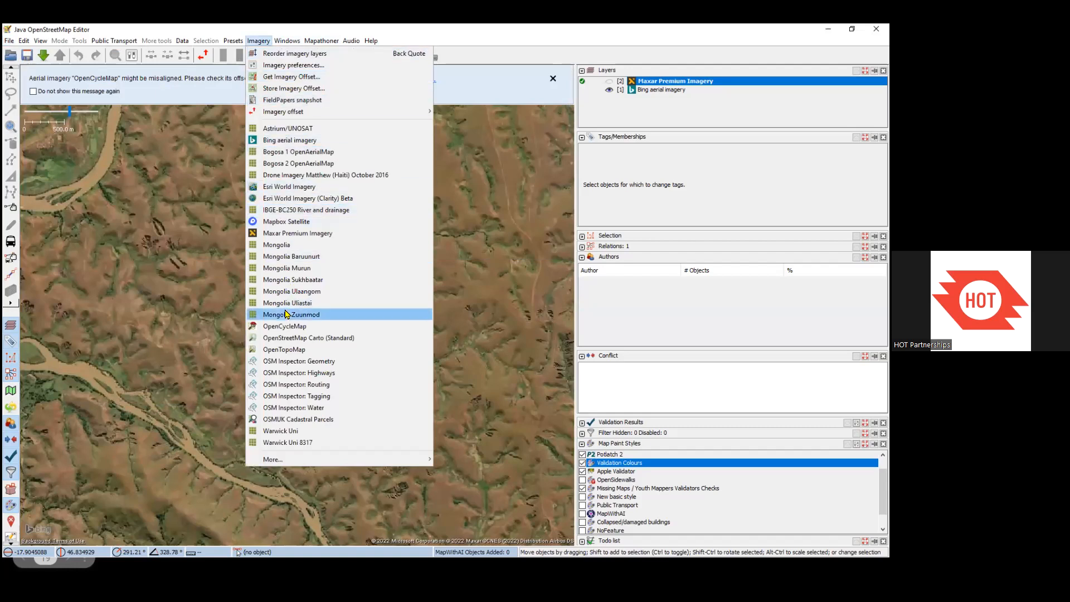
click(289, 349)
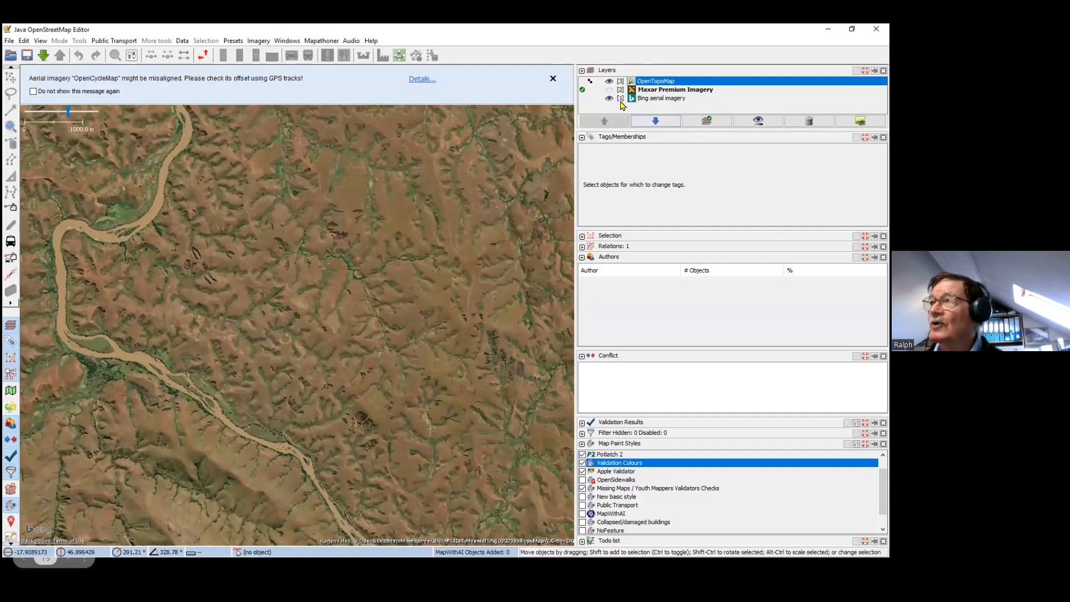
click(610, 99)
click(609, 98)
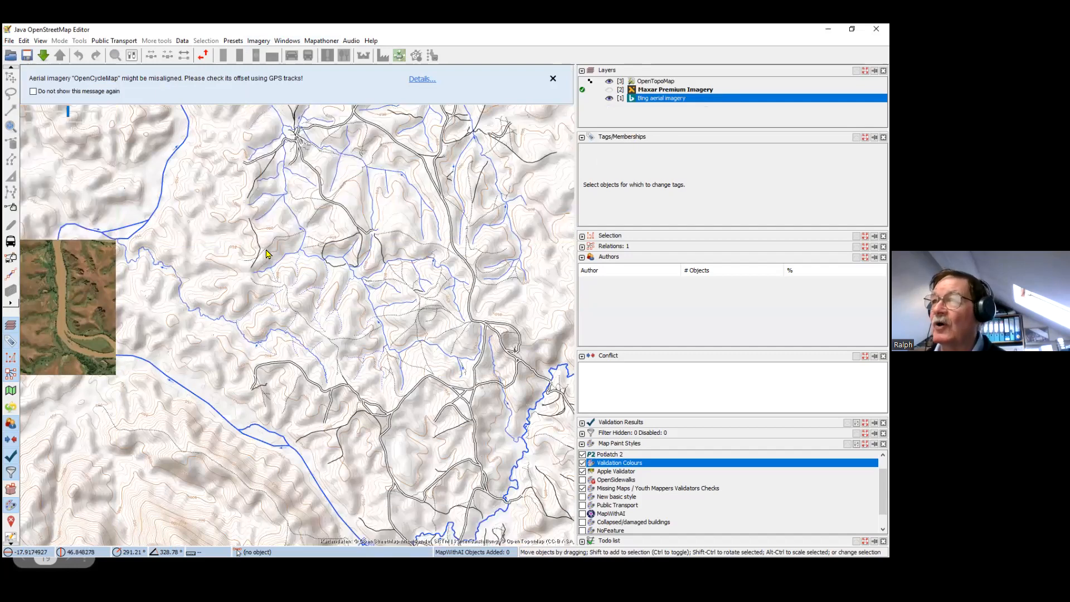
scroll(265, 254, up, 2)
scroll(204, 262, up, 2)
drag(203, 261, 241, 270)
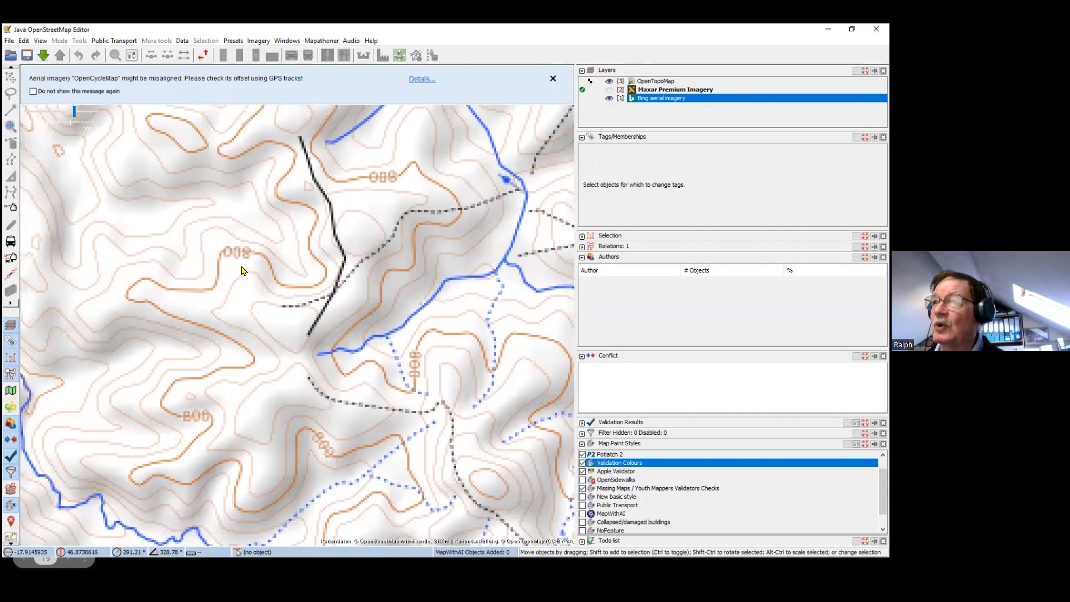
scroll(236, 266, down, 2)
drag(228, 252, 359, 307)
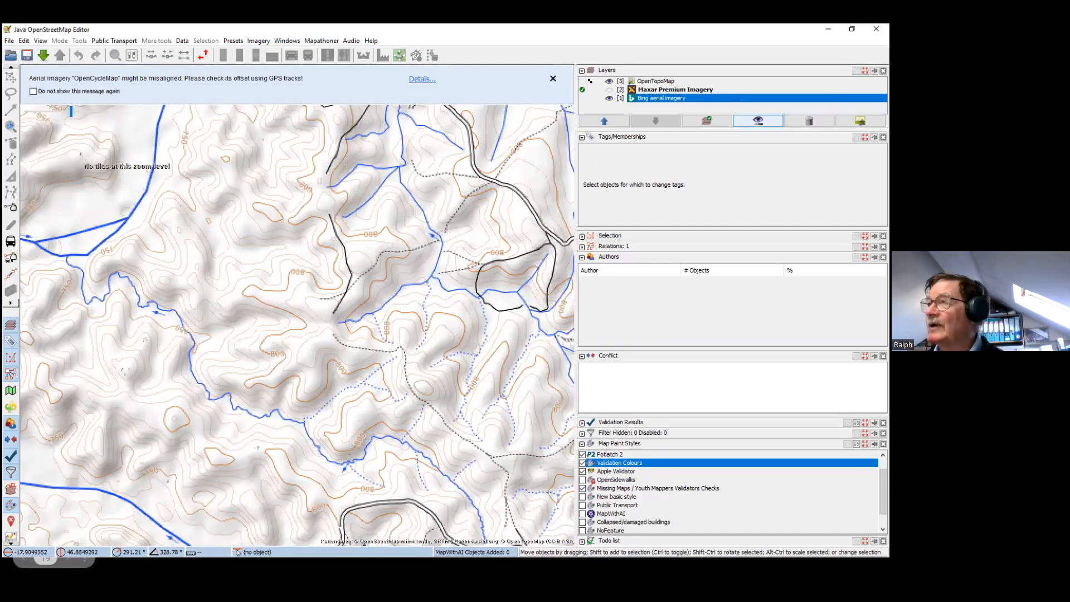
Reduce the Bing aerial imagery layer's opacity to about 40%
click(758, 121)
click(797, 165)
drag(797, 165, 772, 167)
drag(766, 167, 851, 161)
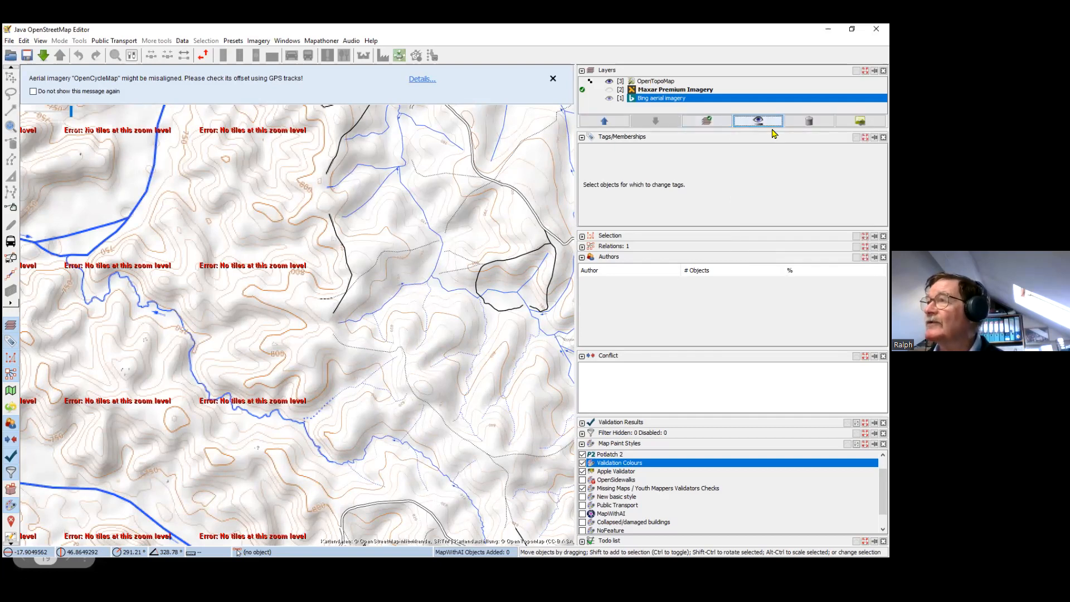
click(758, 121)
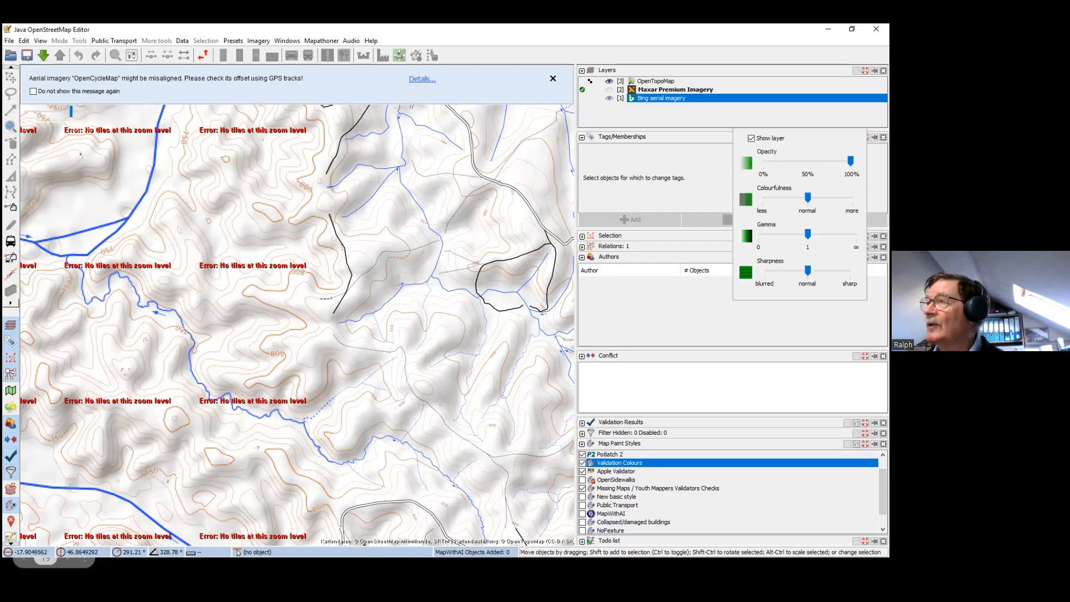
mouse_move(810, 164)
mouse_down()
mouse_move(764, 165)
mouse_move(799, 167)
mouse_up()
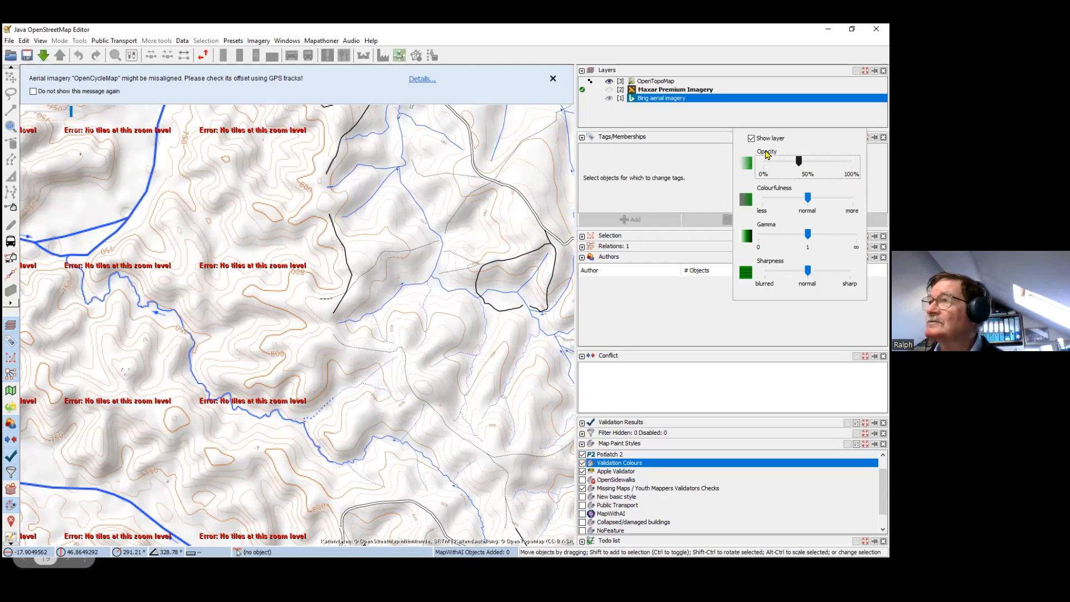
click(758, 120)
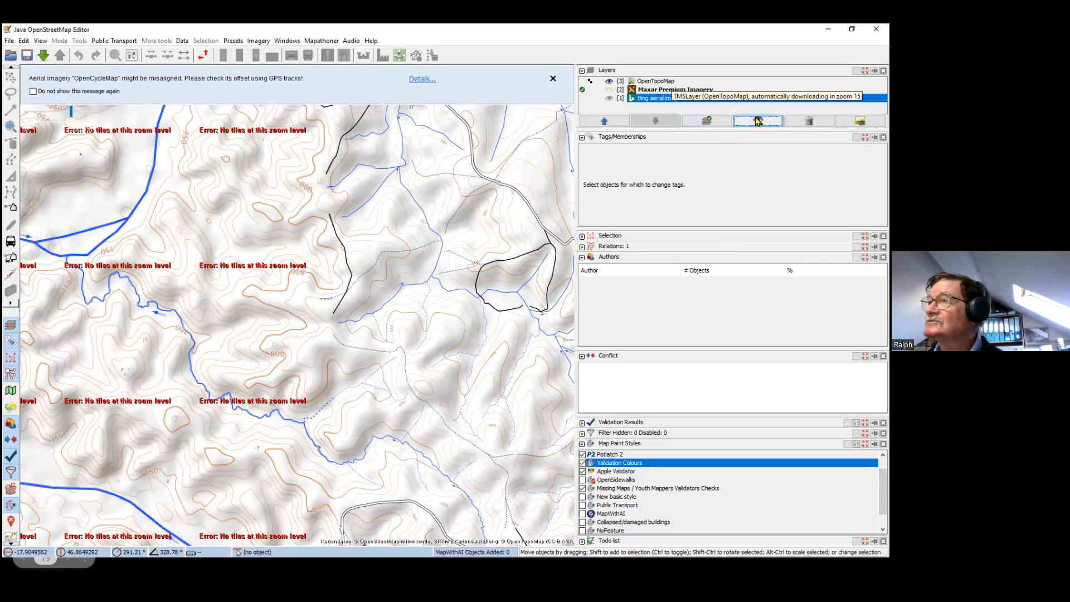
click(762, 121)
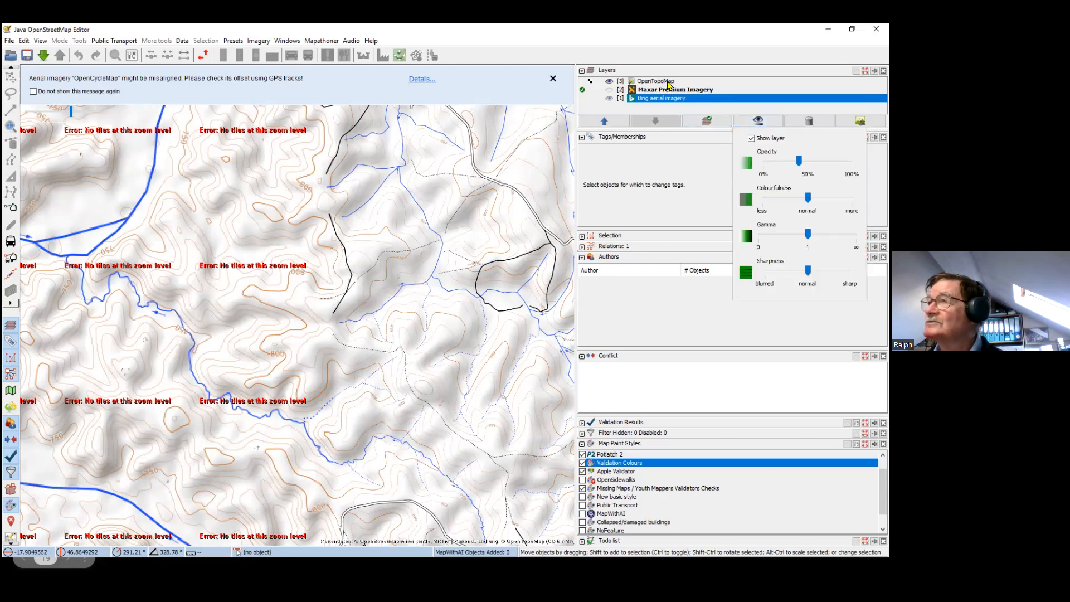
Reduce the OpenTopoMap layer's opacity to about 40%, raise its gamma slightly above 1, and examine the blended contours
click(671, 86)
click(673, 87)
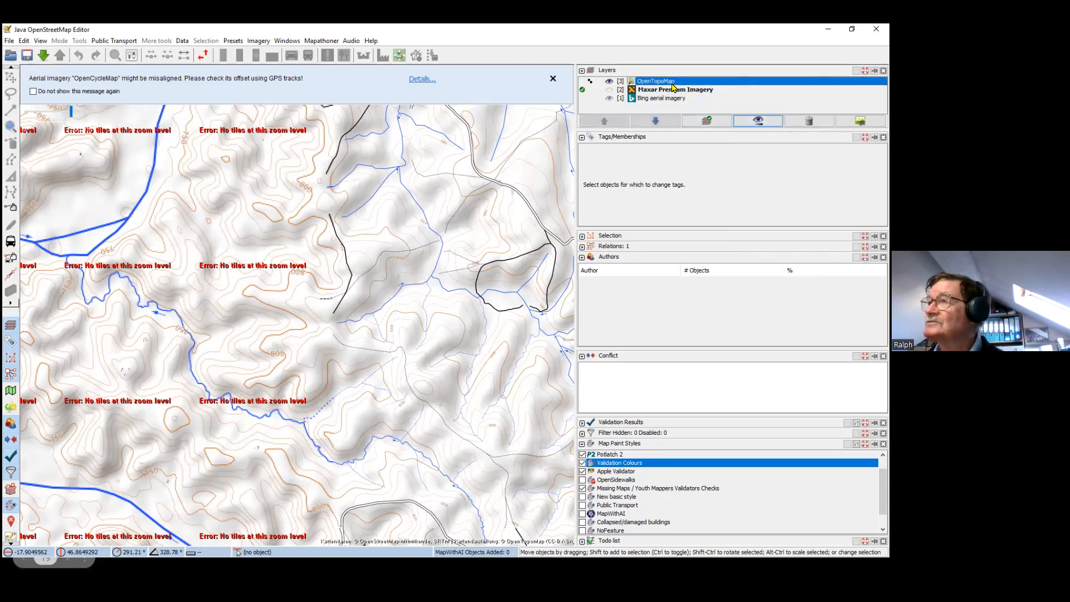
click(773, 122)
drag(851, 161, 795, 166)
drag(807, 234, 821, 234)
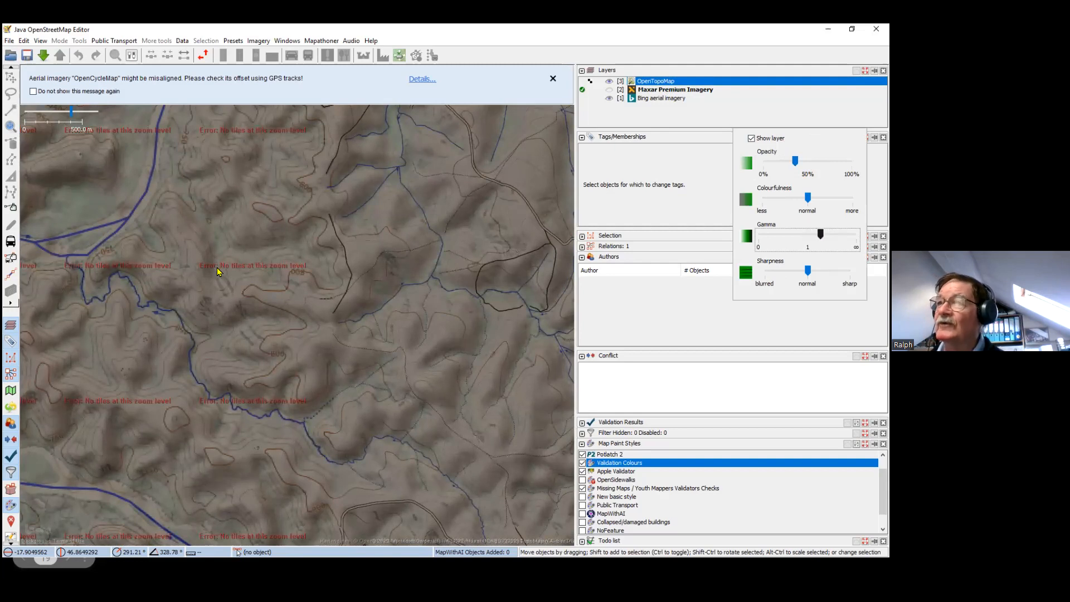
scroll(230, 270, up, 2)
scroll(230, 269, up, 2)
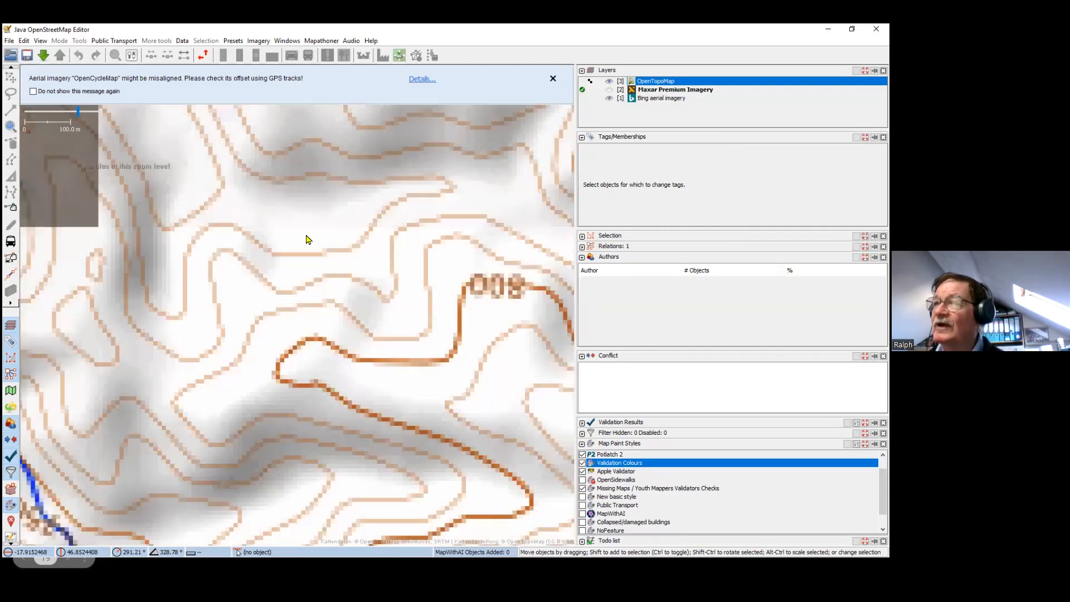
scroll(231, 269, down, 4)
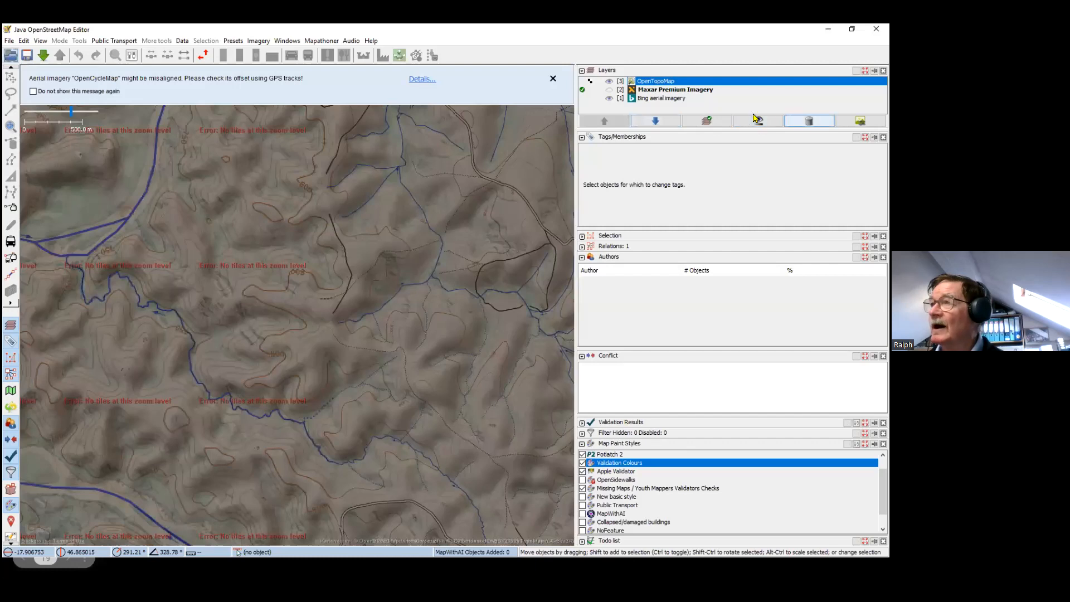
Set the OpenTopoMap layer's opacity to about 50% and lower its gamma below 1
mouse_move(615, 192)
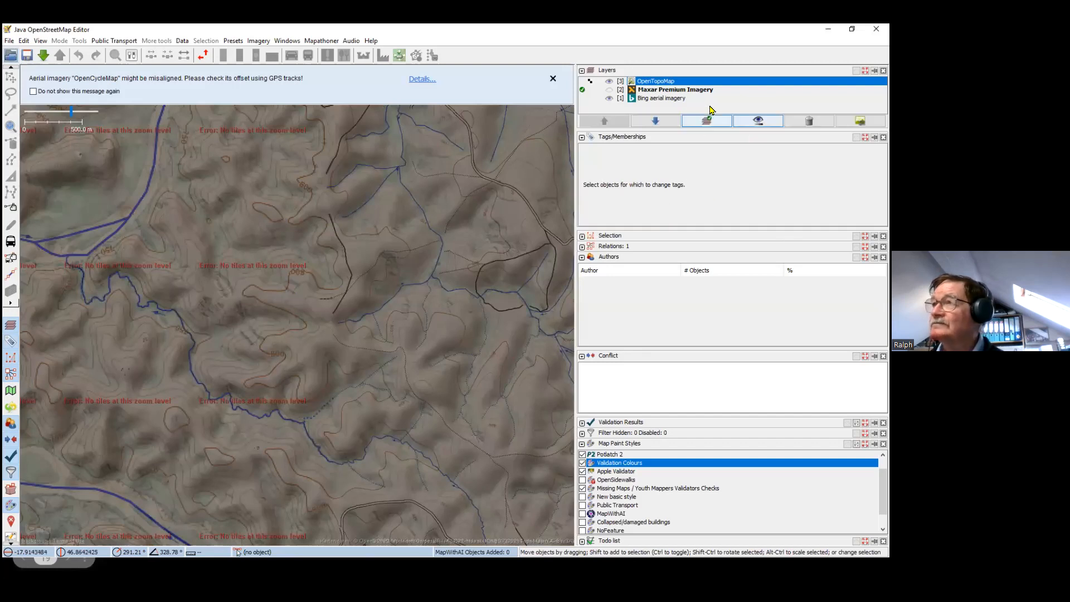
click(759, 121)
drag(795, 162, 784, 161)
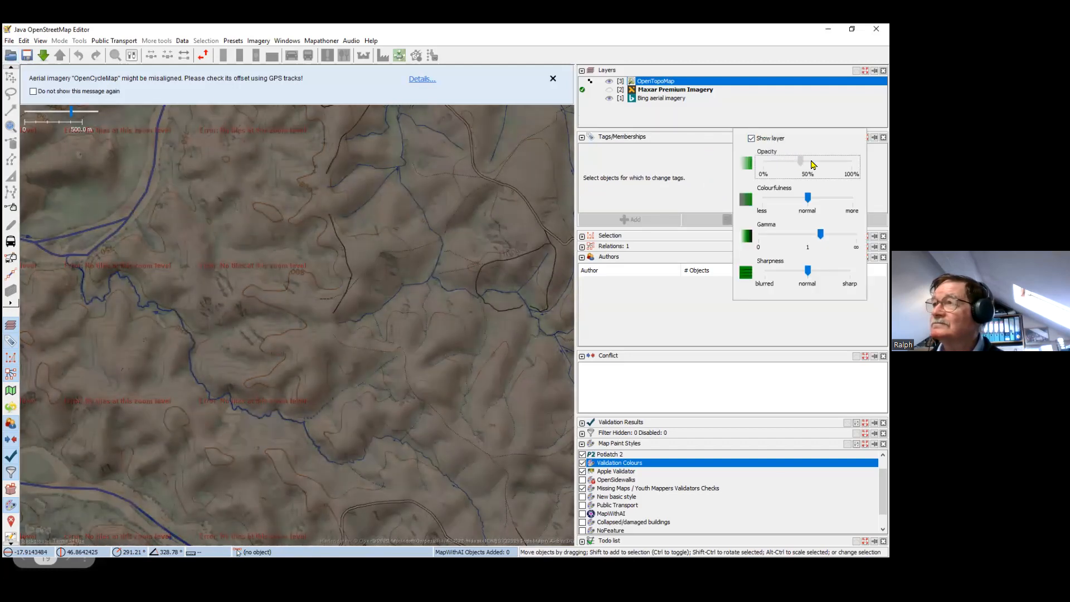
click(810, 162)
drag(805, 237, 778, 236)
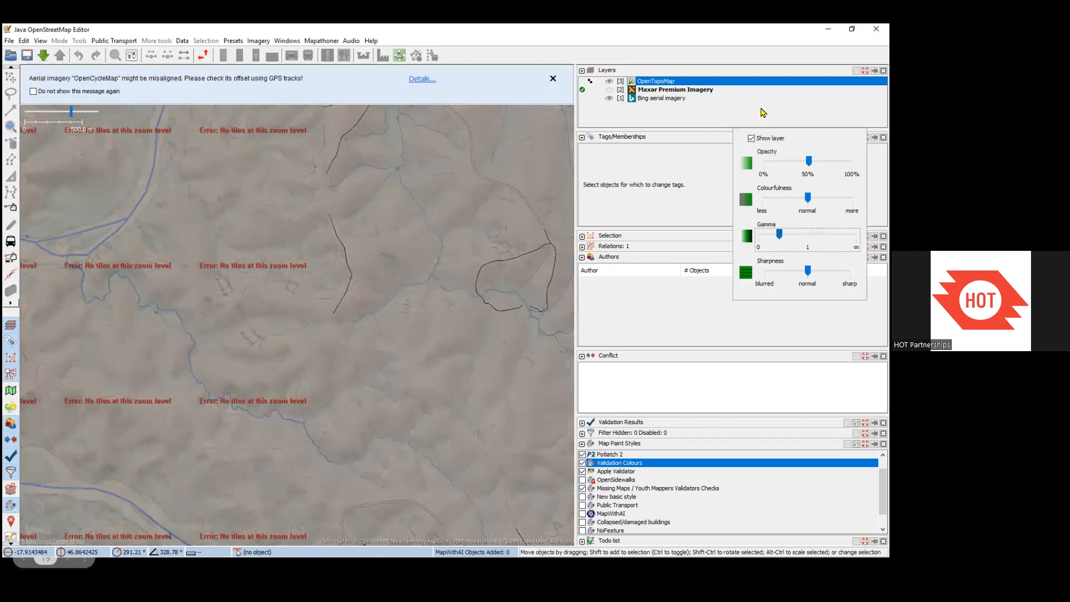
click(809, 121)
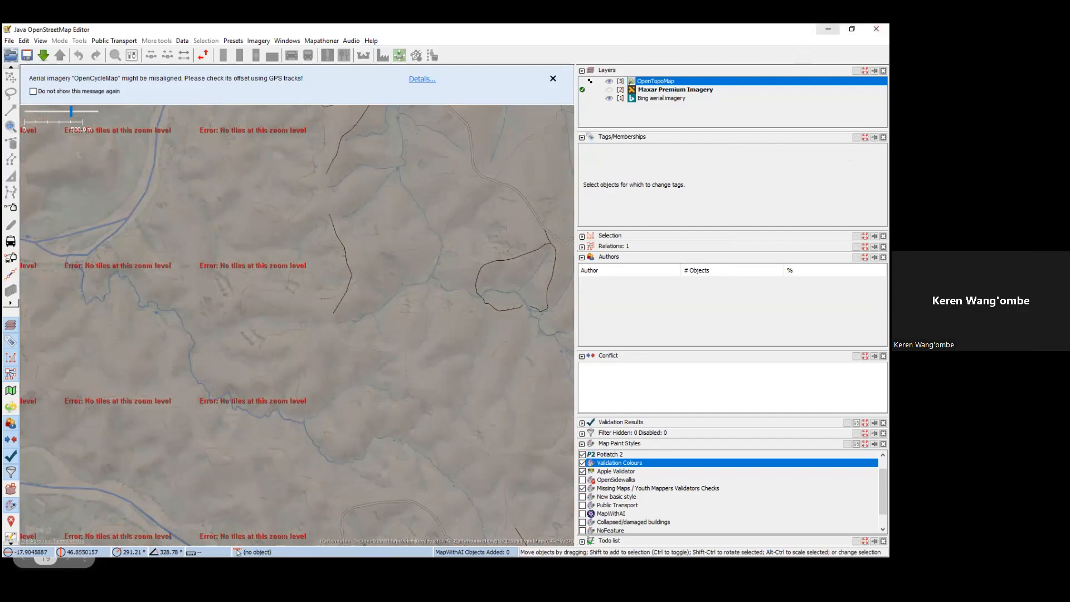
Delete the OpenTopoMap imagery layer from the layer list
mouse_move(733, 93)
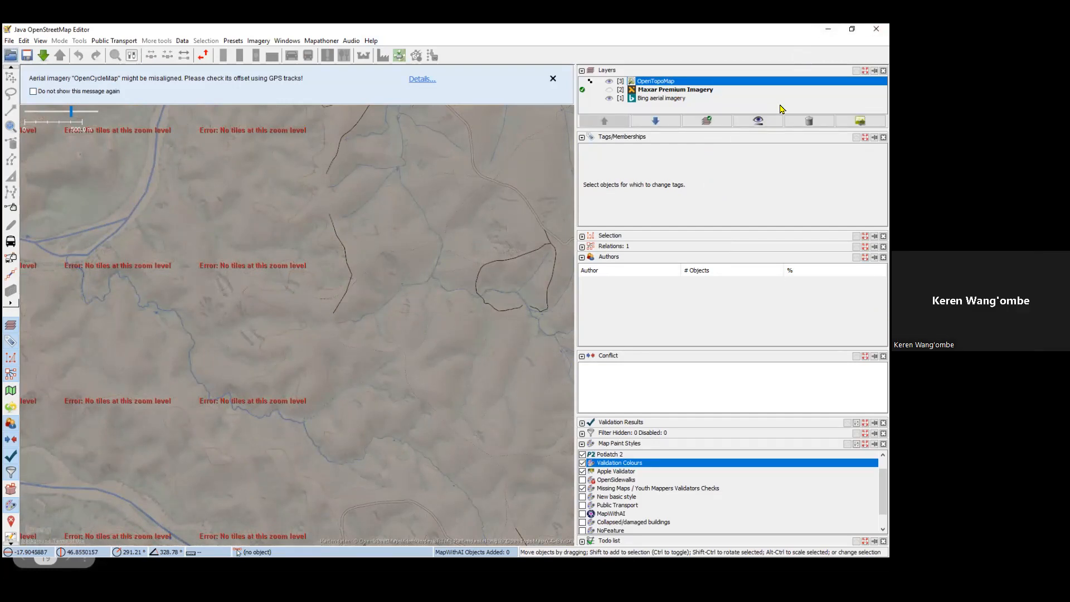
click(803, 120)
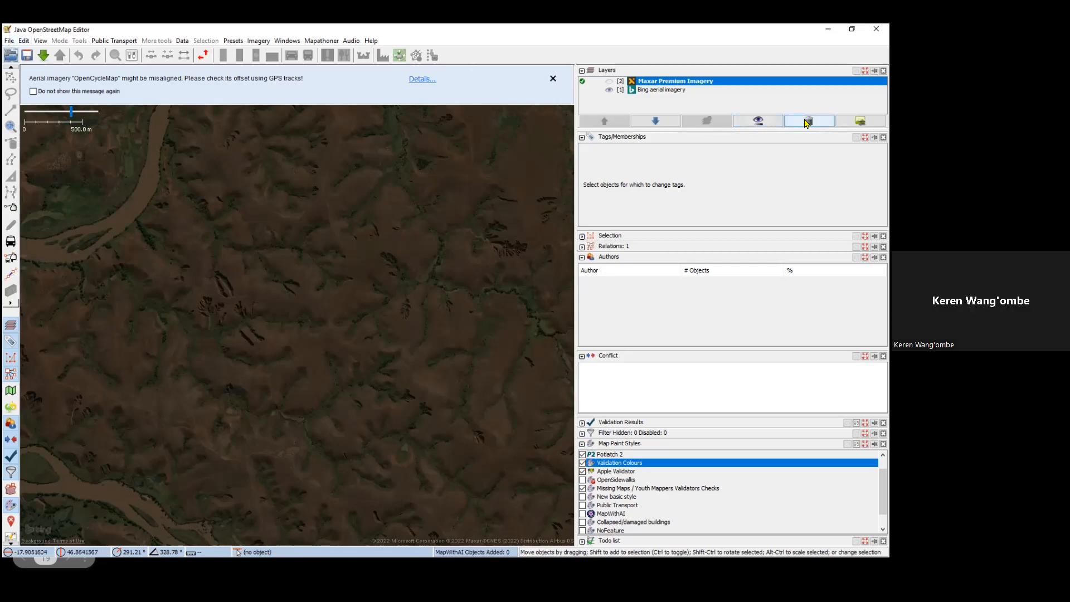
click(10, 42)
click(256, 172)
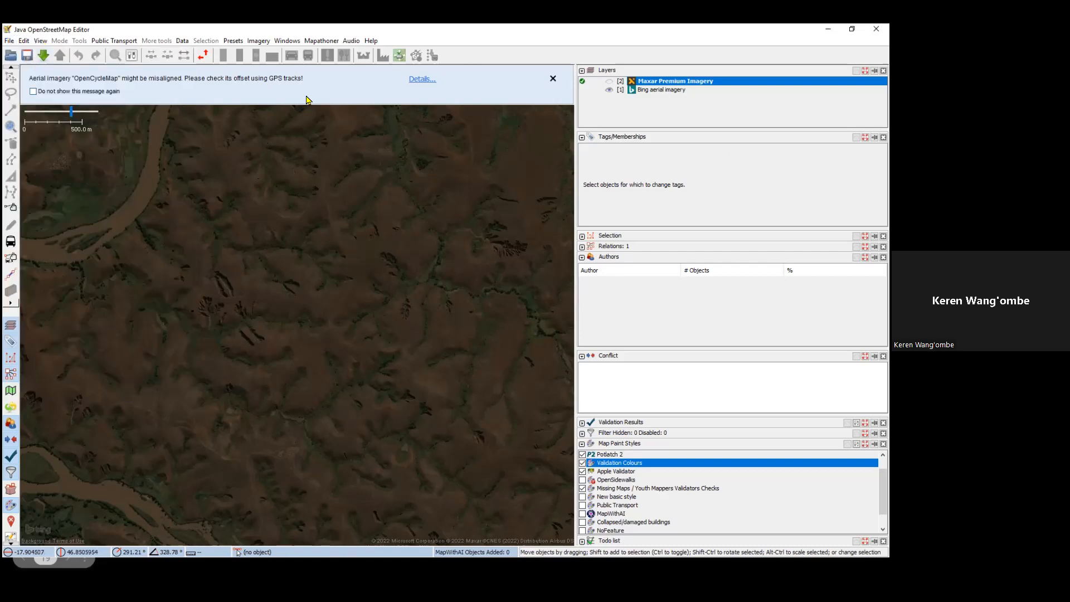
click(9, 43)
click(9, 42)
click(10, 43)
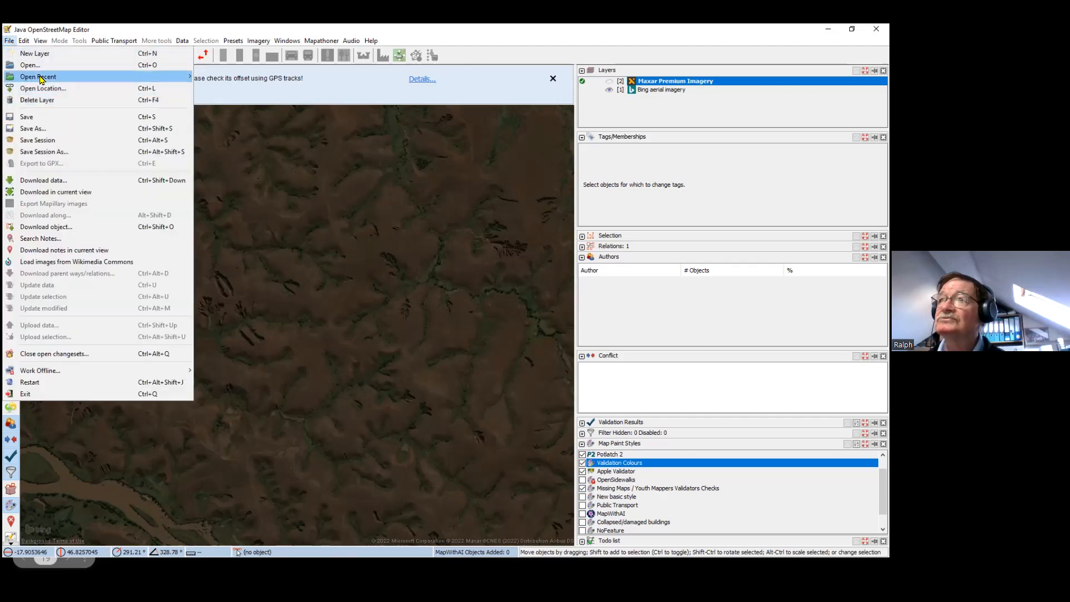
mouse_move(102, 79)
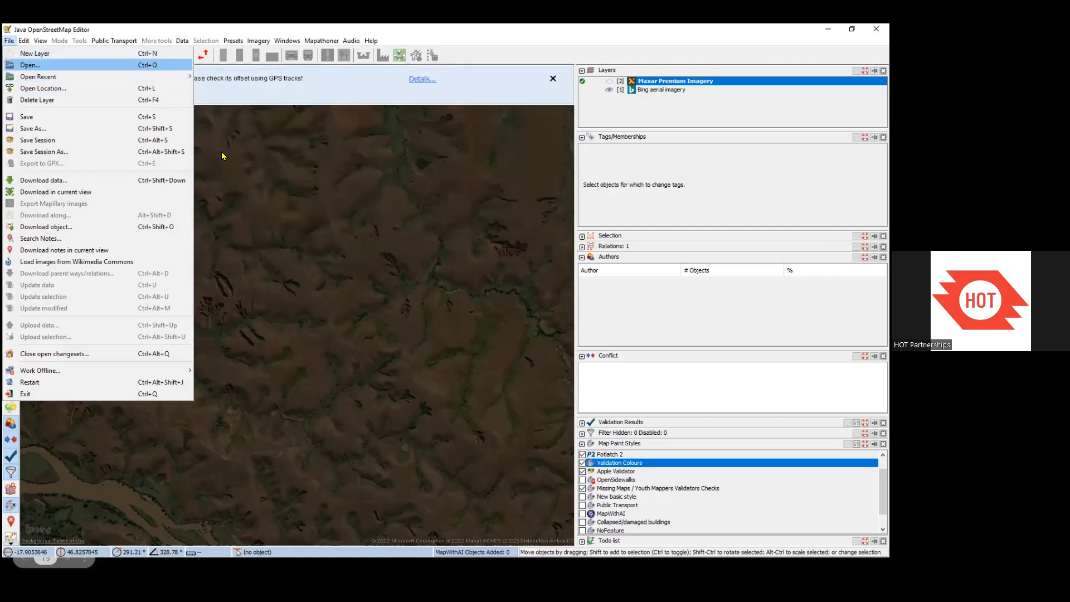
key(Return)
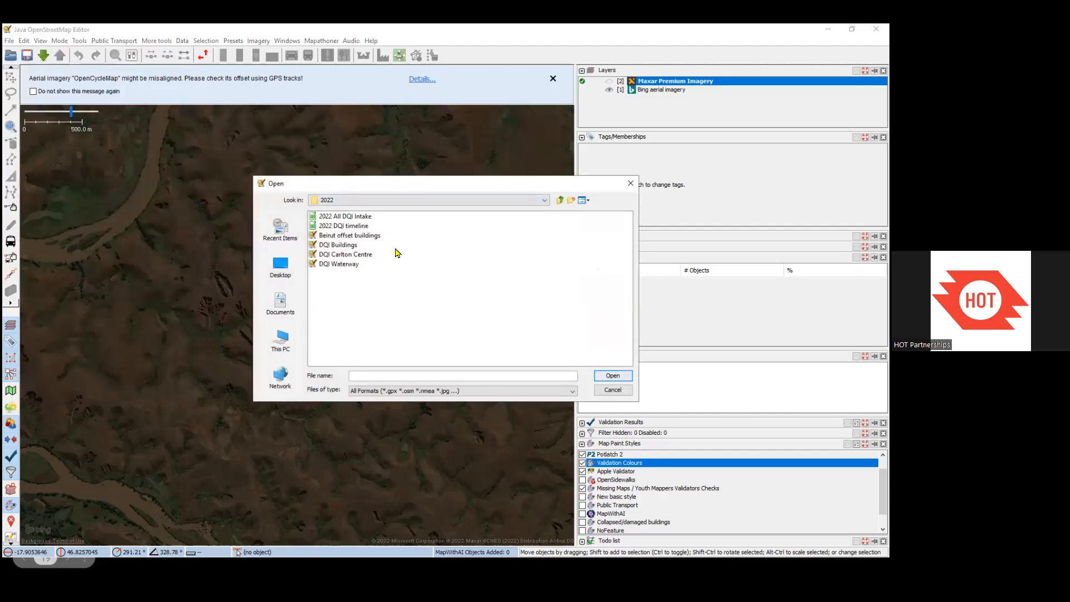
click(544, 200)
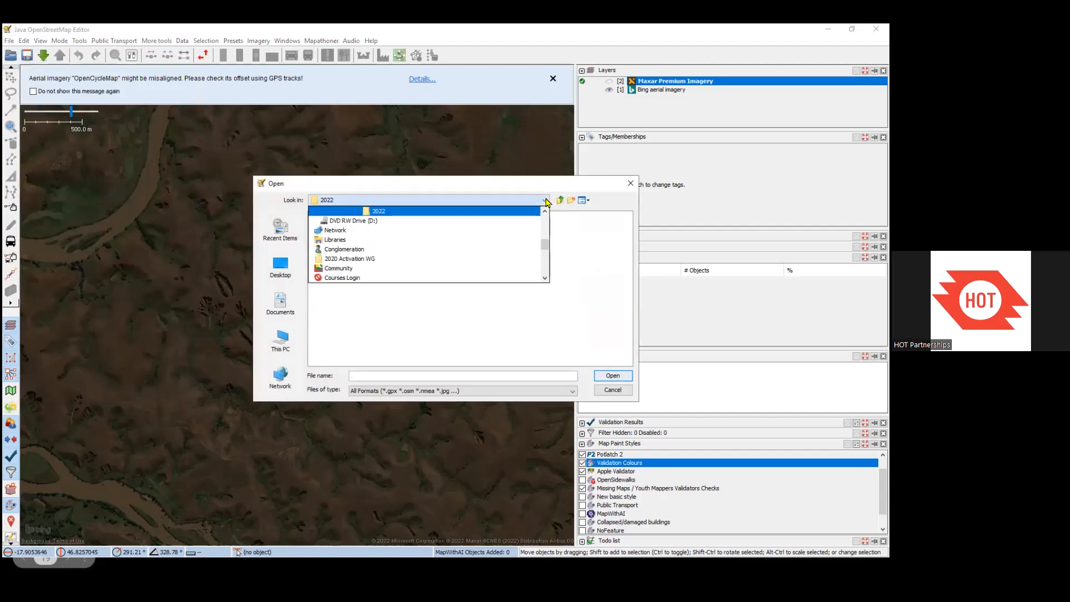
scroll(410, 249, down, 1)
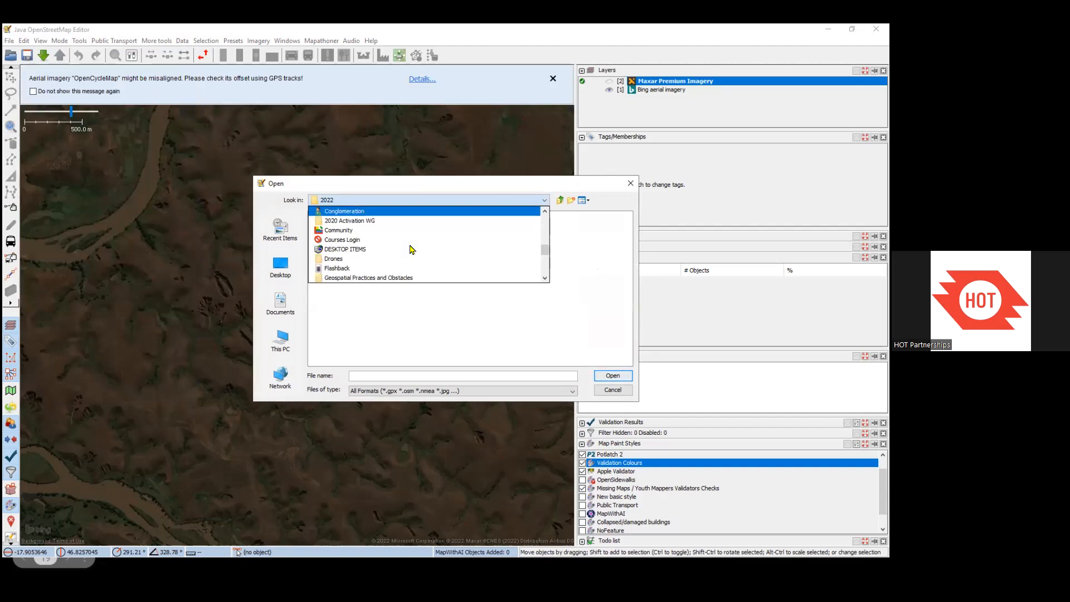
scroll(411, 249, down, 2)
scroll(411, 249, down, 4)
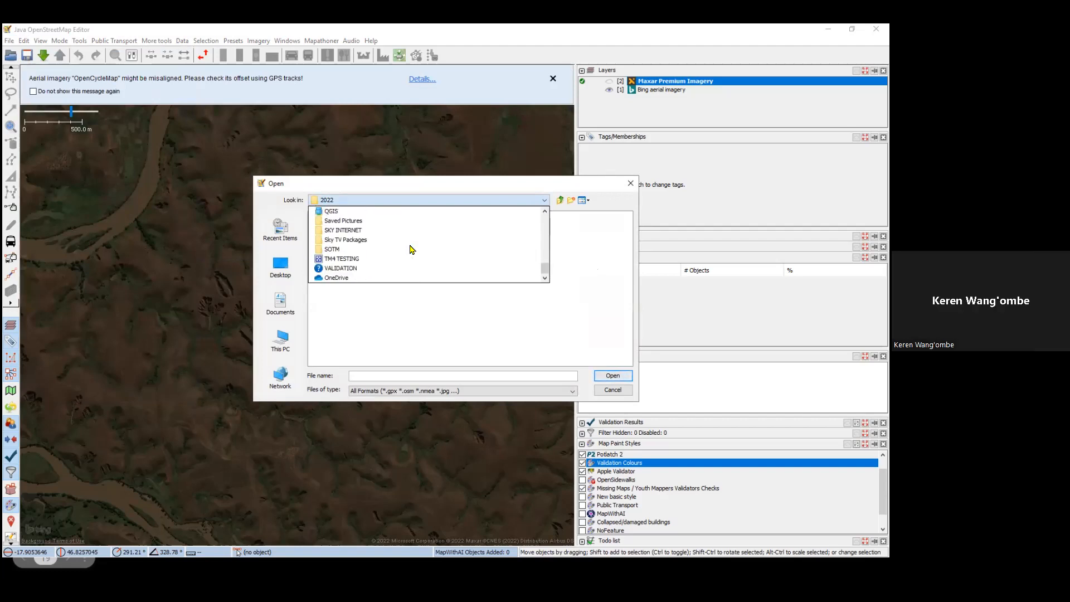
scroll(411, 249, up, 3)
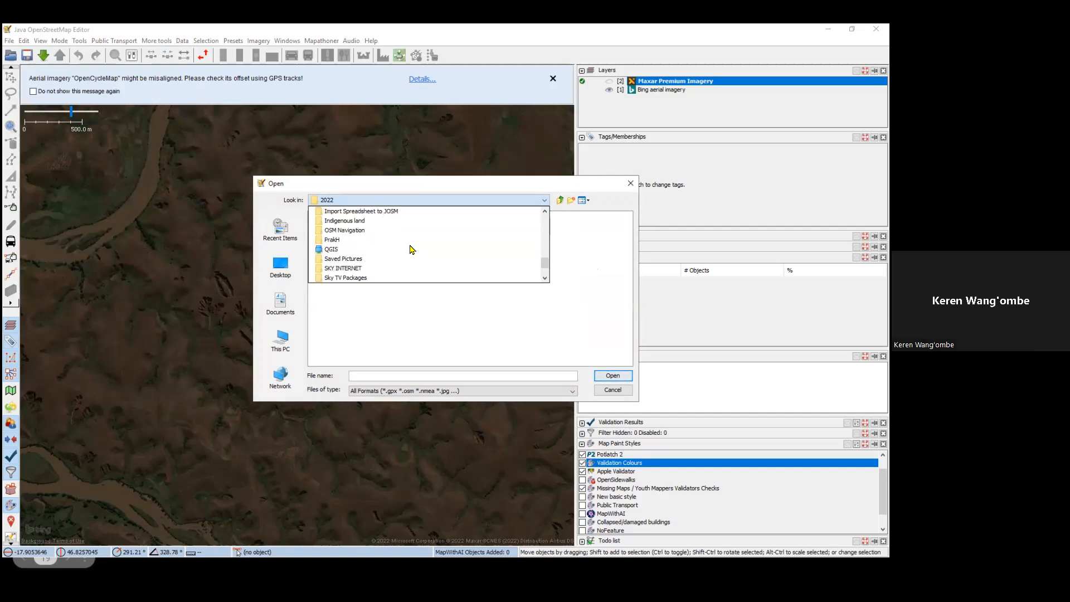
scroll(411, 249, up, 2)
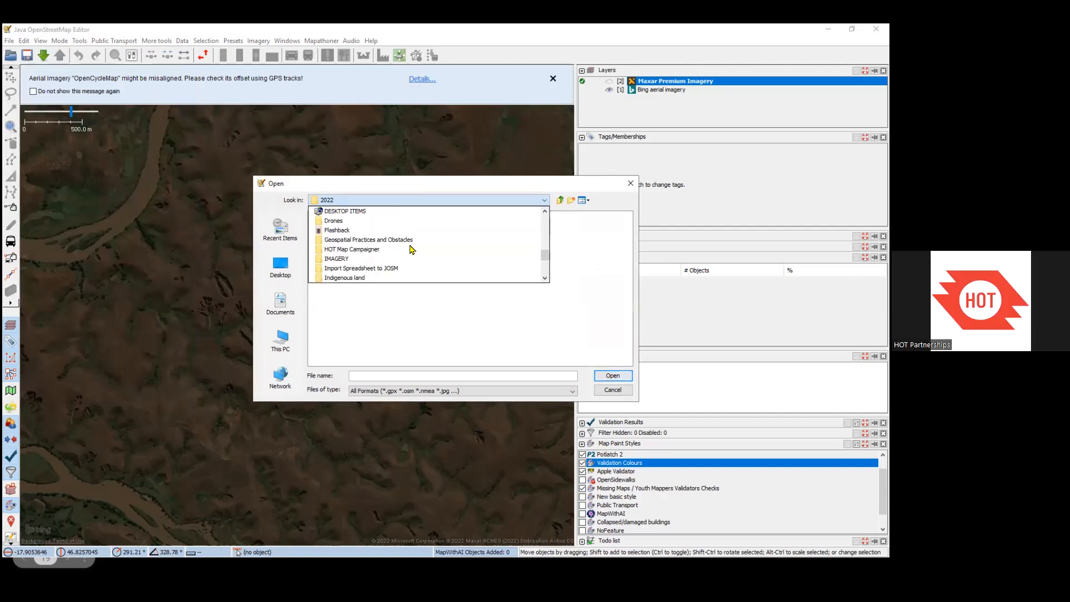
scroll(412, 249, up, 1)
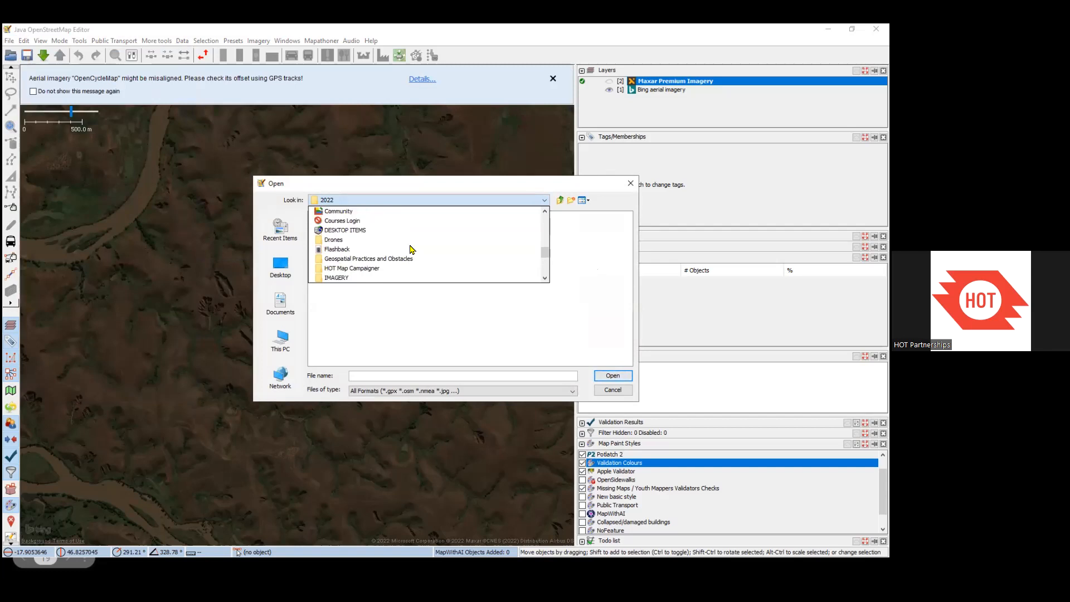
scroll(411, 249, up, 5)
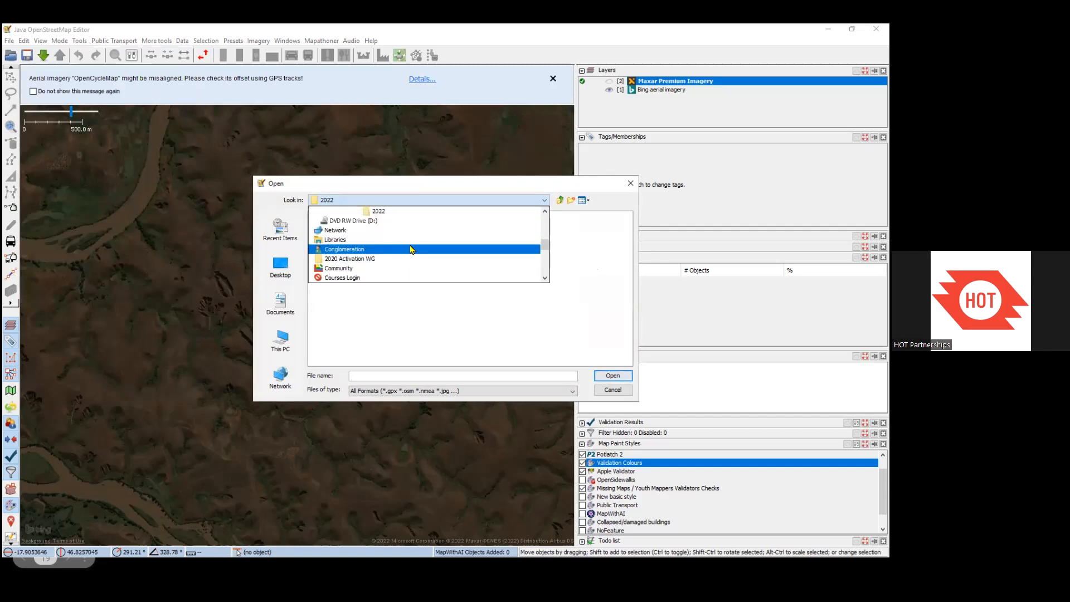
scroll(407, 245, up, 2)
scroll(396, 238, up, 2)
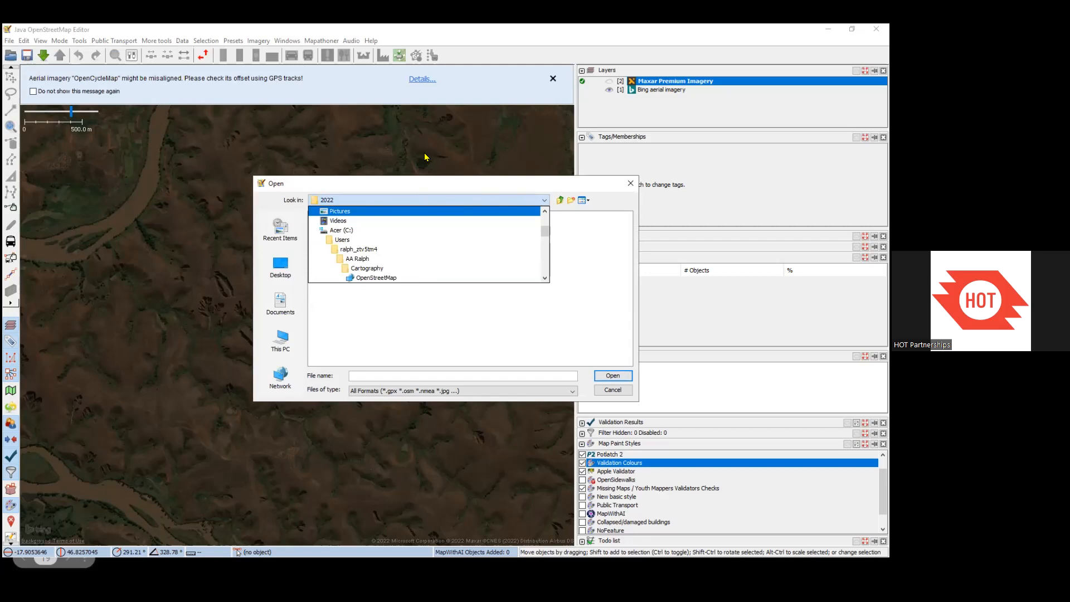
click(601, 390)
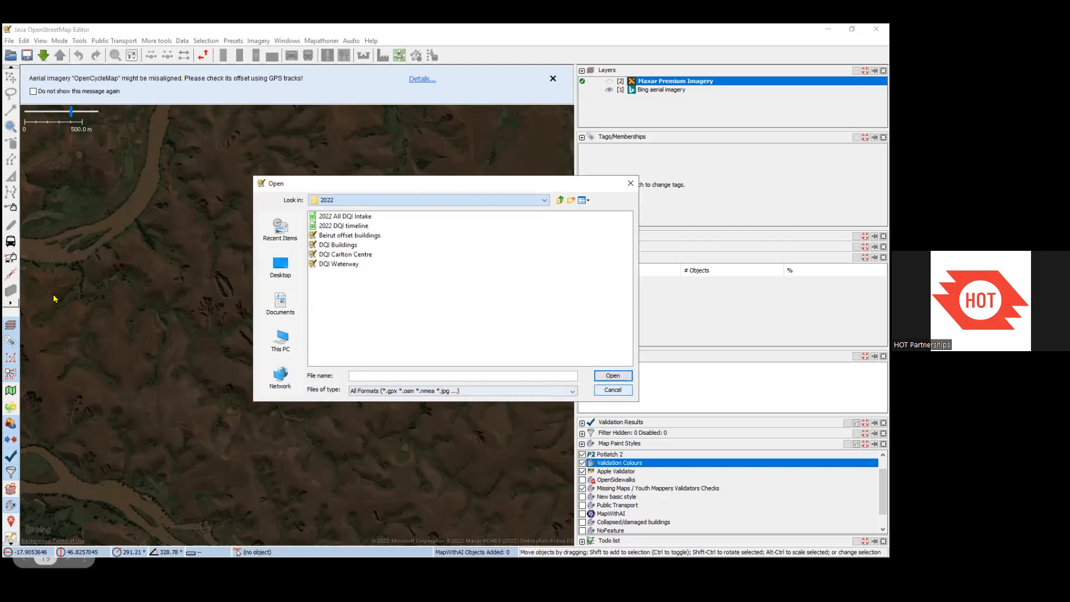
click(611, 390)
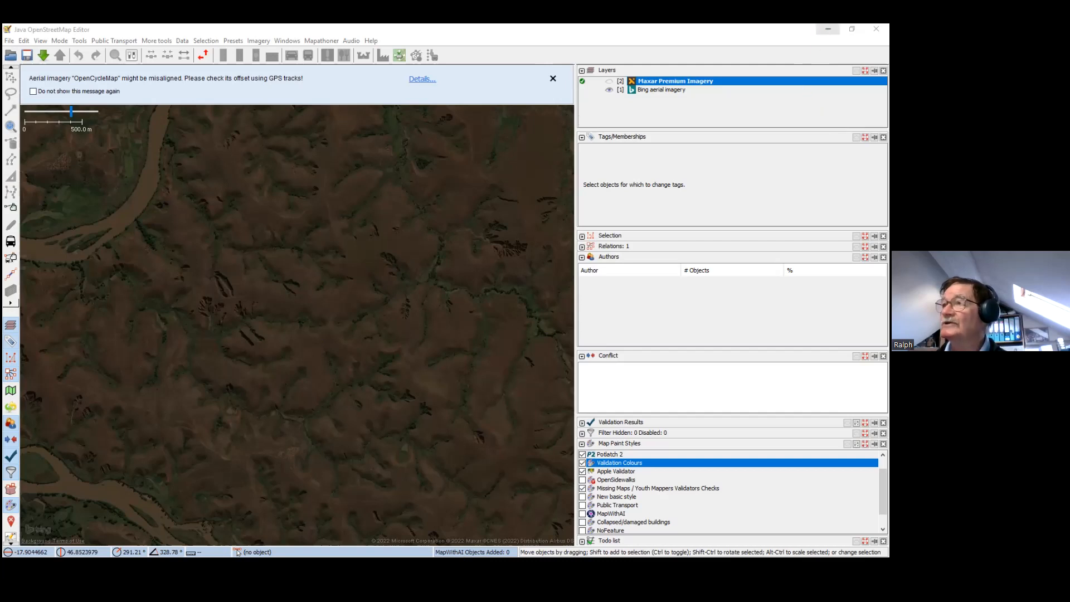
click(828, 29)
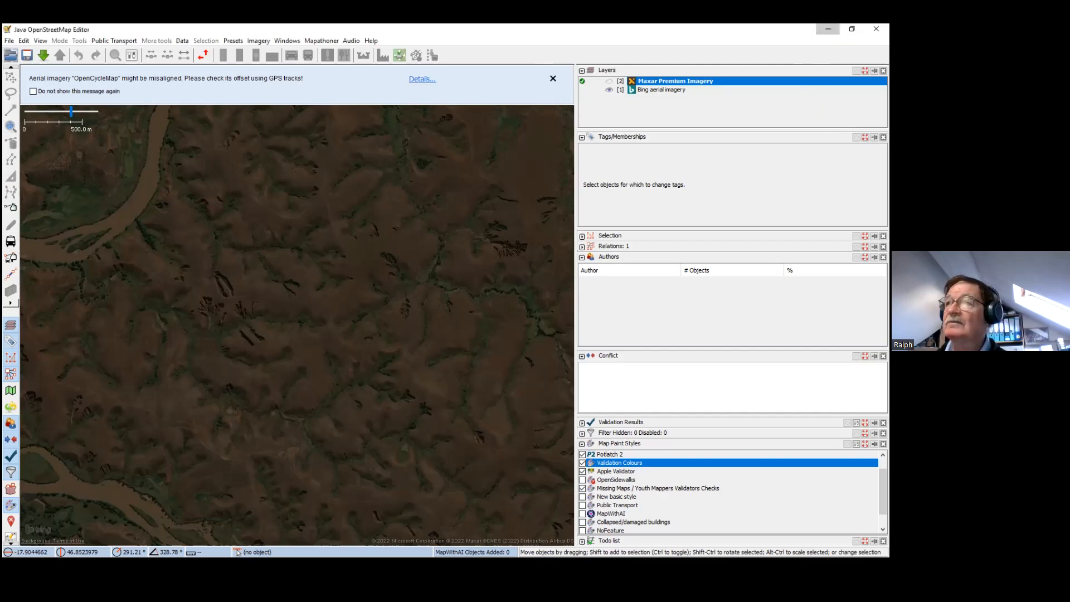
key(Right)
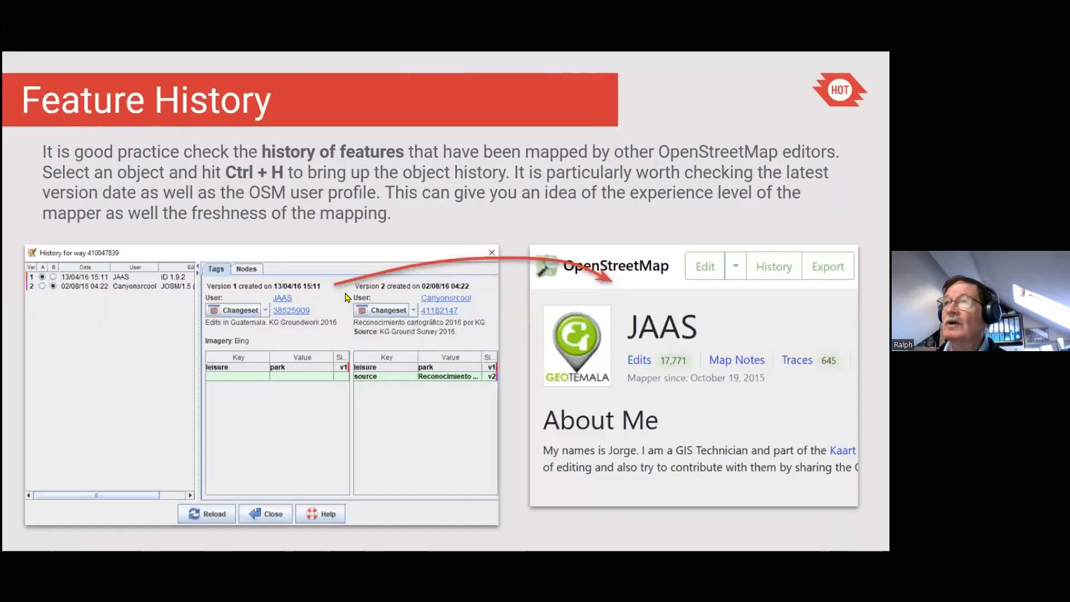
key(Right)
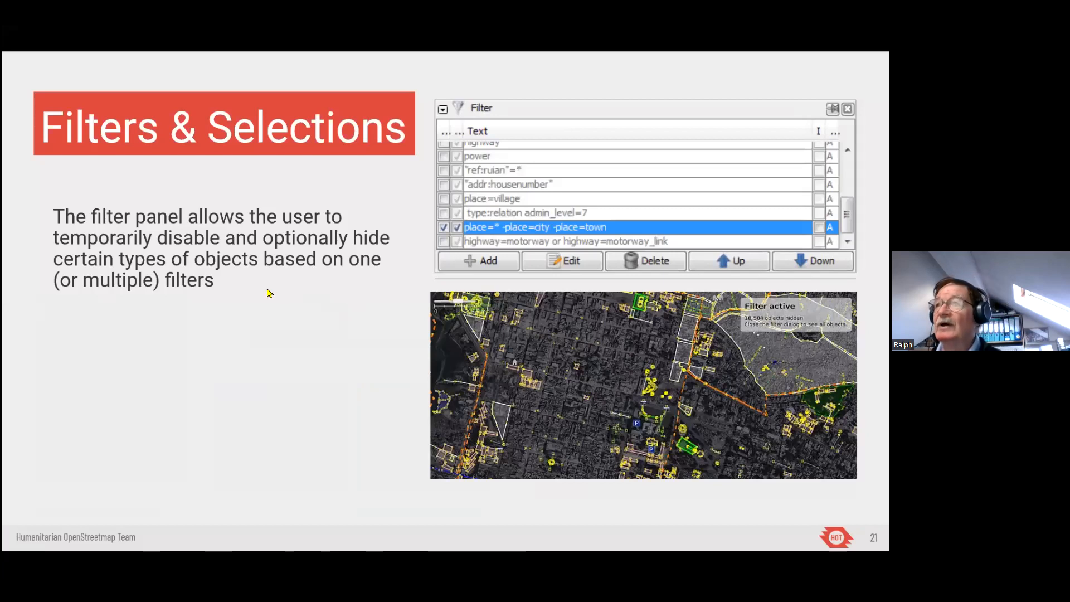
key(Right)
key(Right)
key(Right)
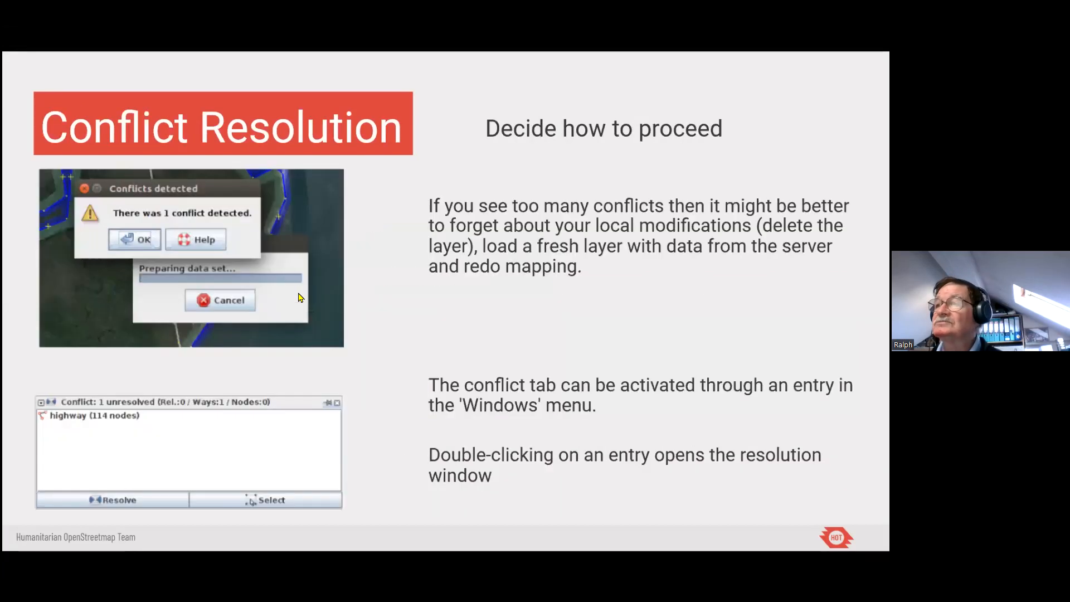
key(Left)
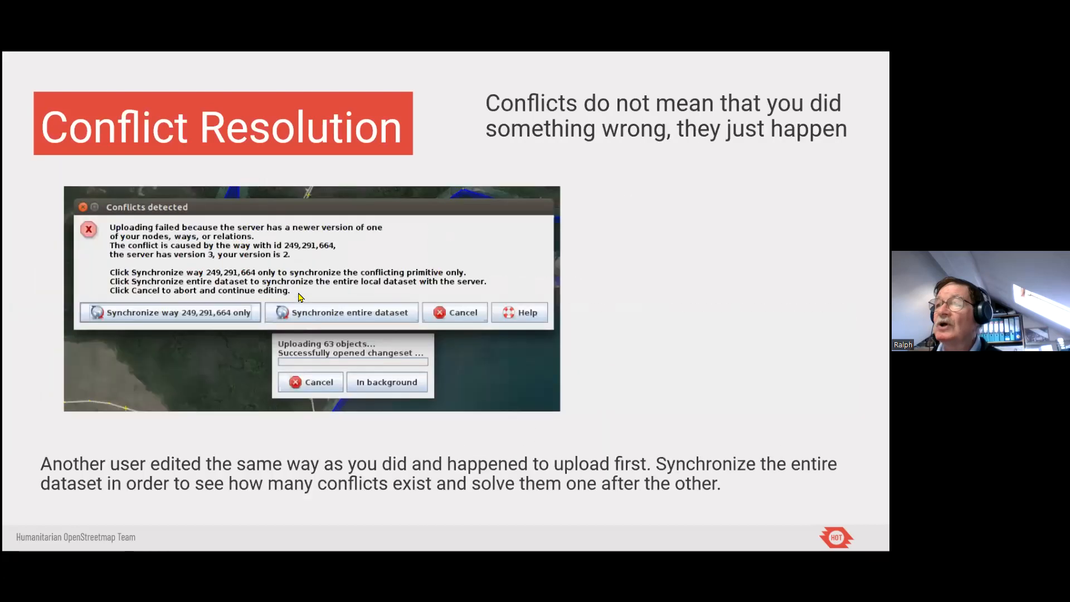
key(Right)
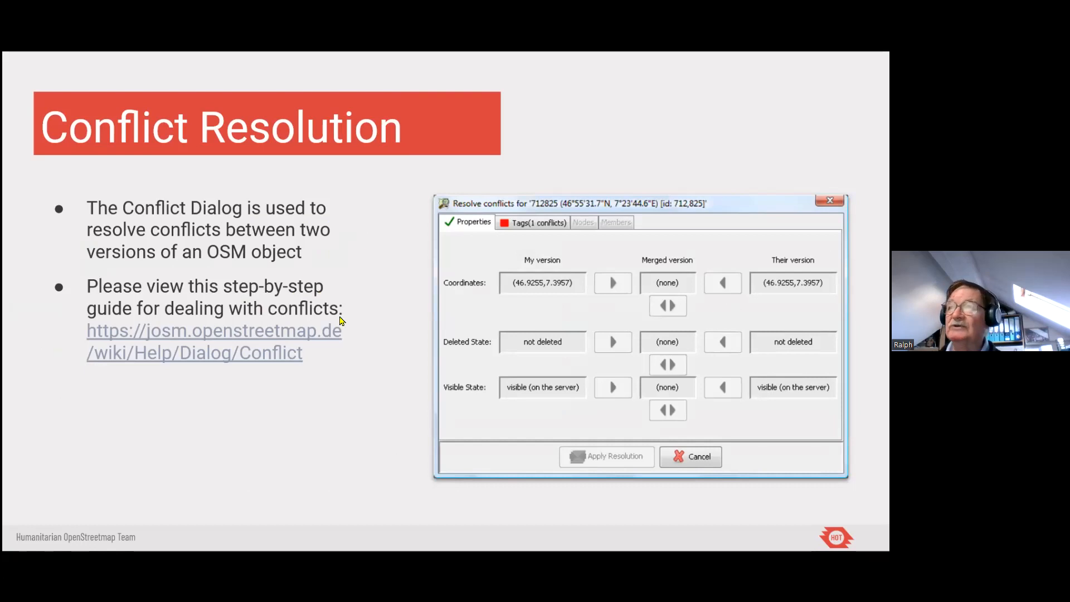
key(Right)
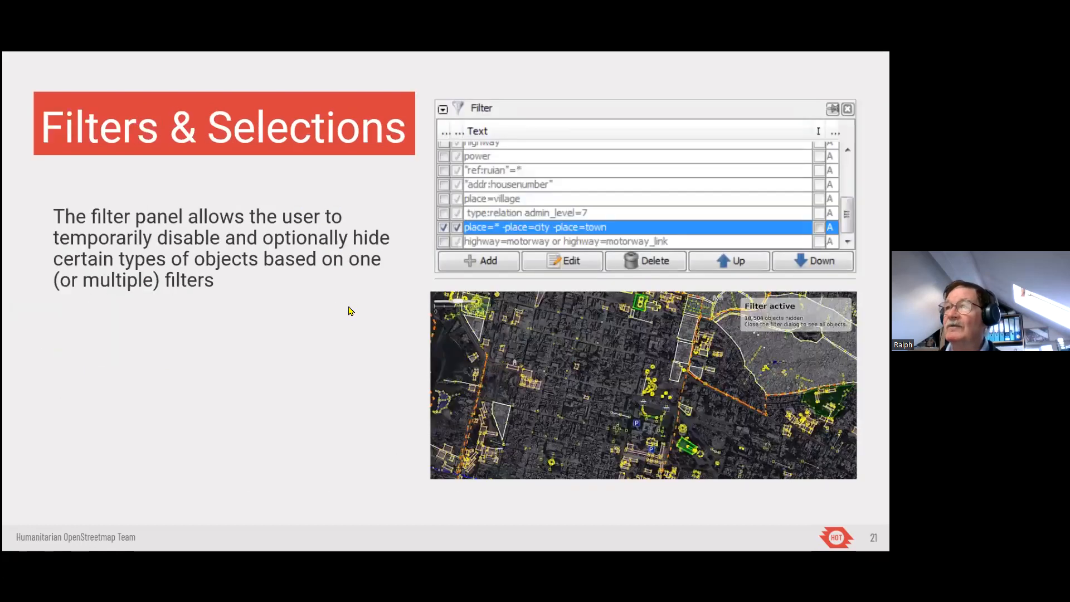
key(Right)
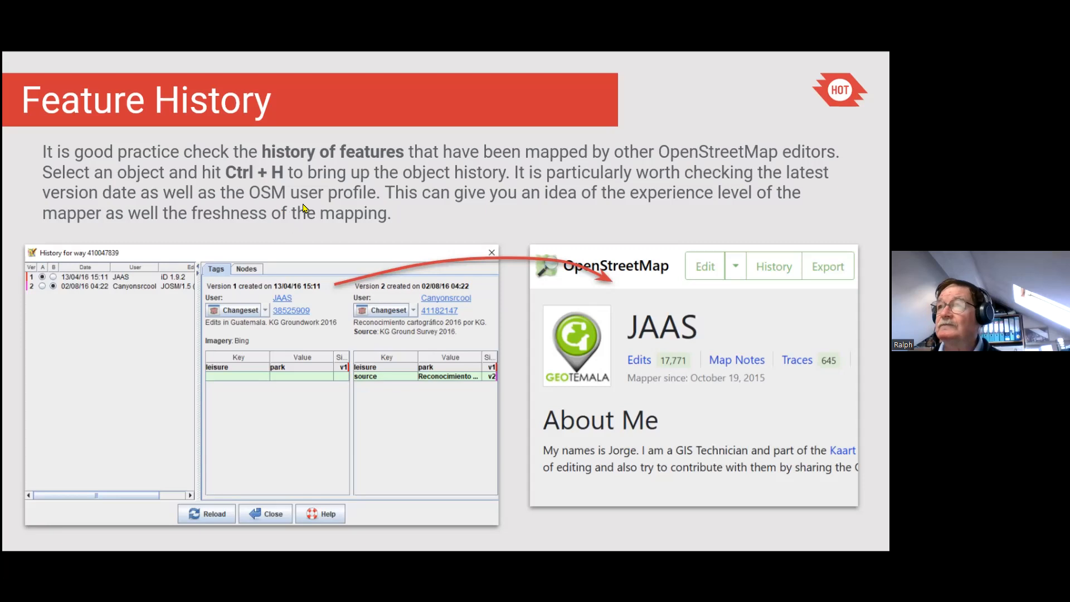
key(Right)
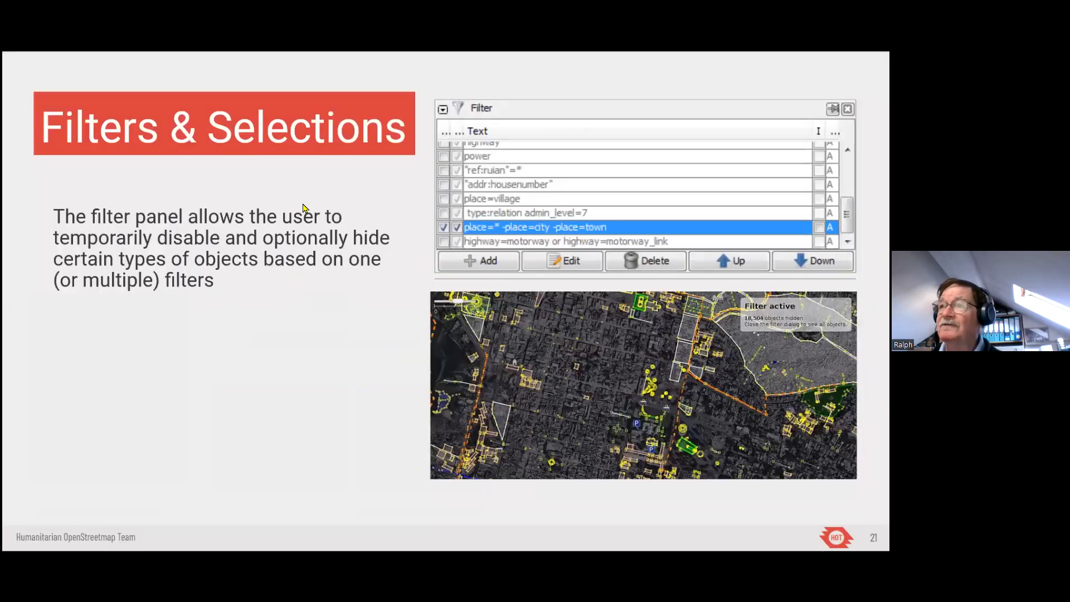
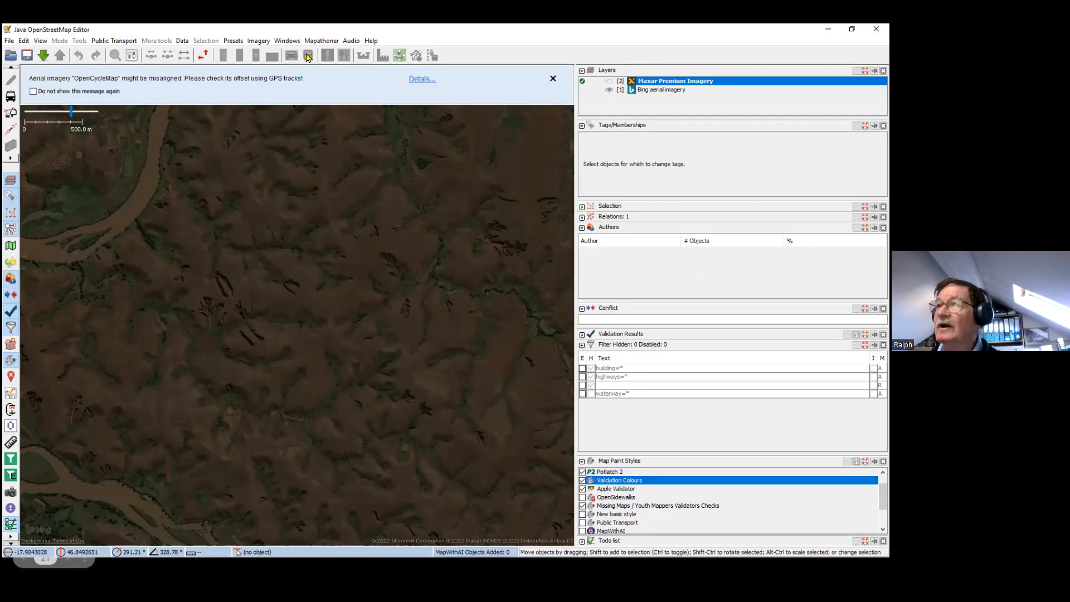
Hide and reshow the Filter panel, and enlarge it over the space of the Conflict panel
click(285, 41)
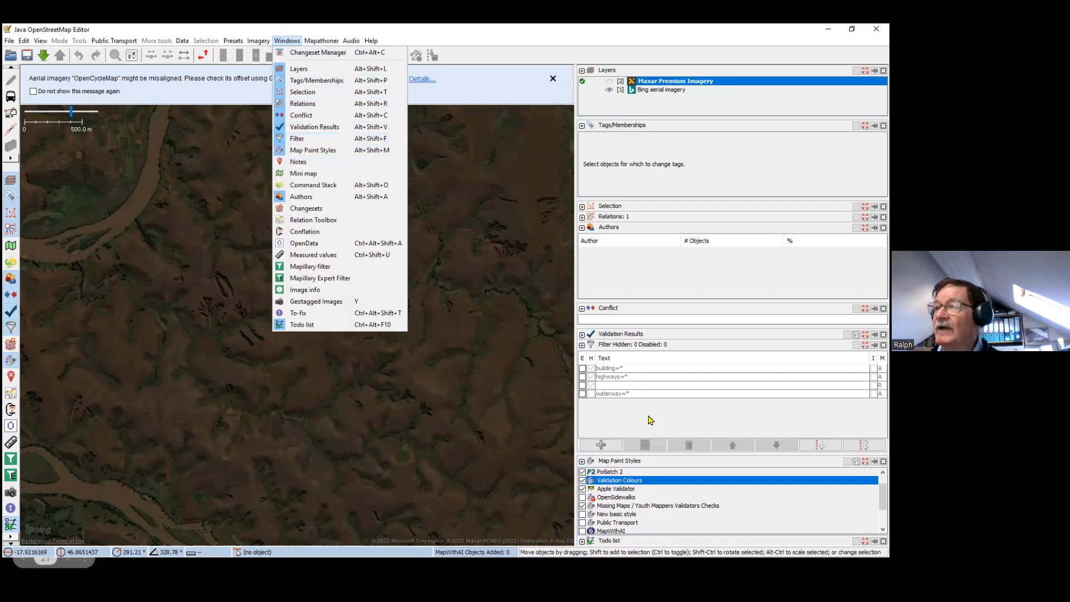
click(433, 304)
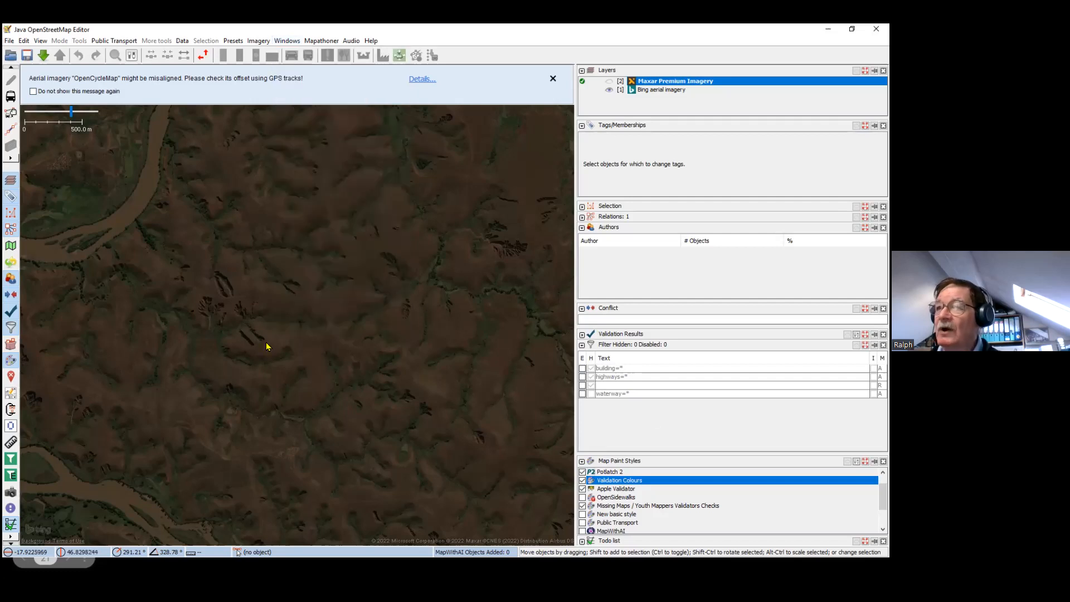
click(11, 329)
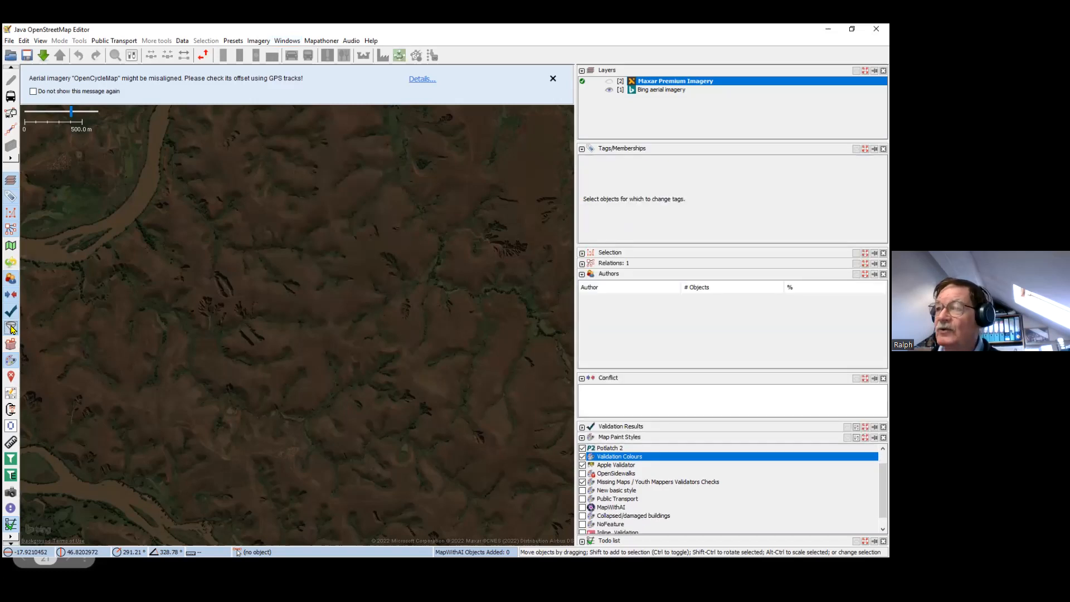
click(10, 329)
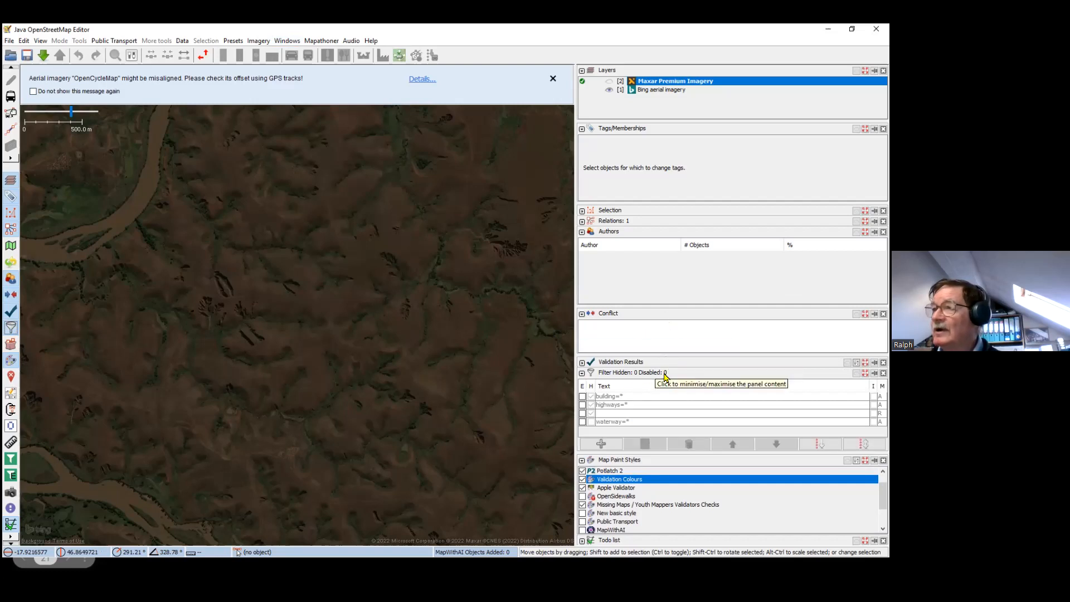
drag(699, 355, 702, 290)
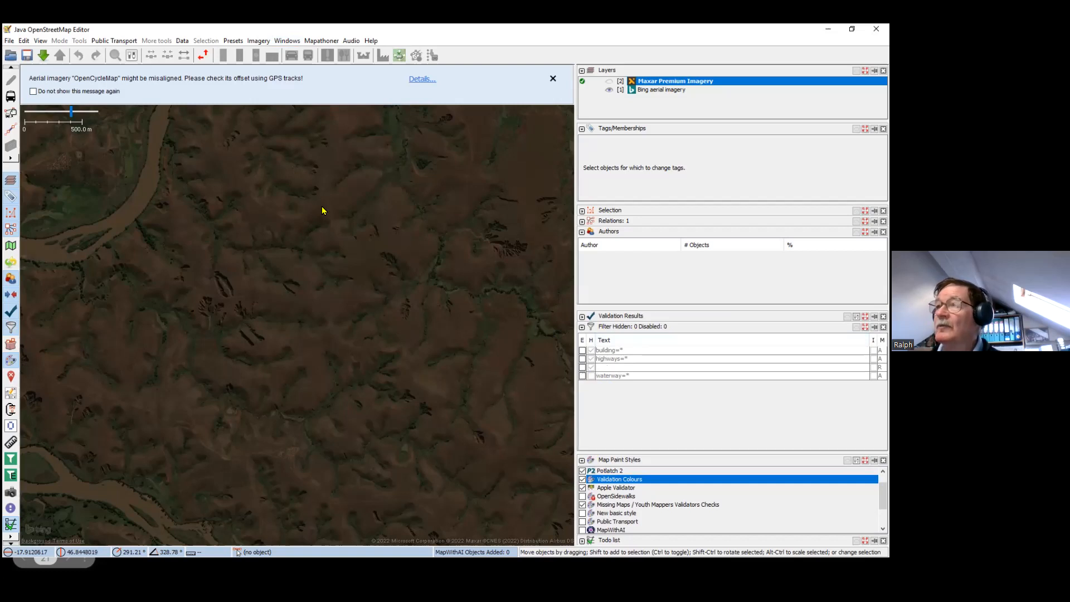
Download the OpenStreetMap data for the area in the current view into a new data layer
click(43, 55)
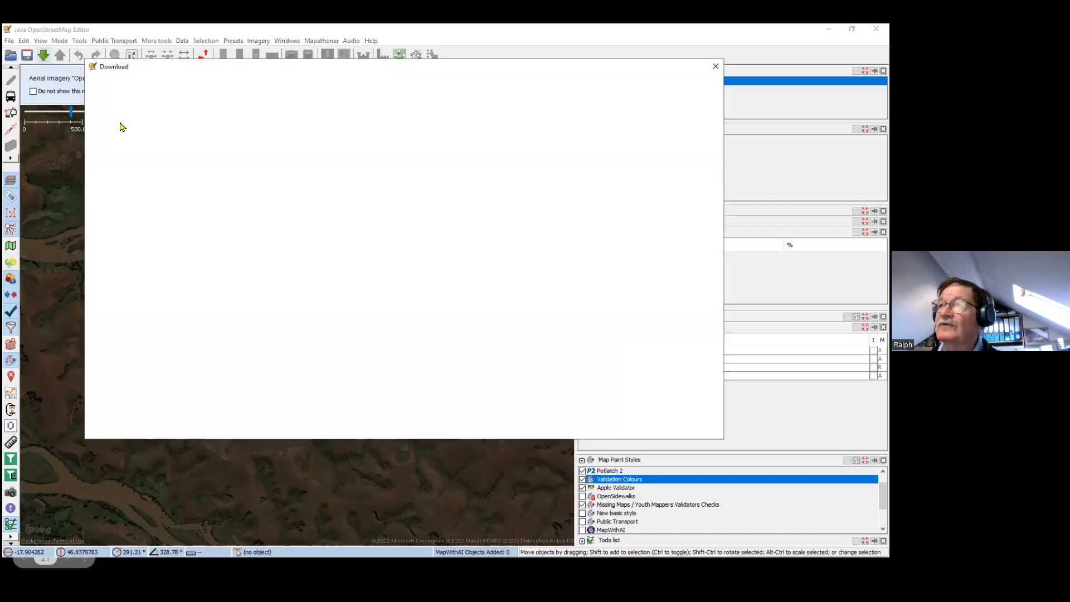
click(325, 427)
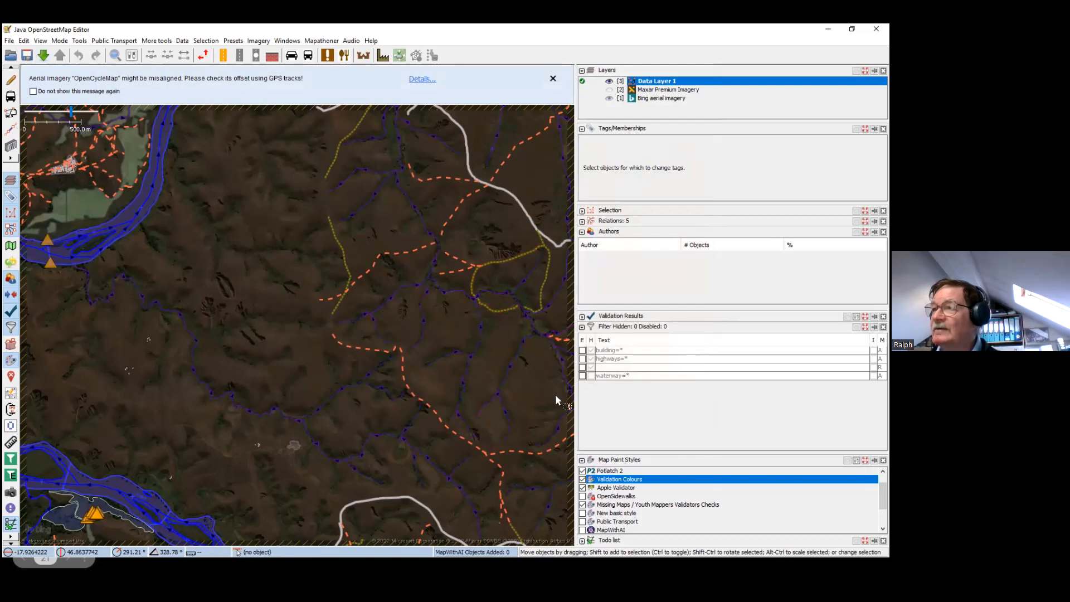
Add a filter with the search string building:yes nodes:4, using the standard search syntax
click(601, 444)
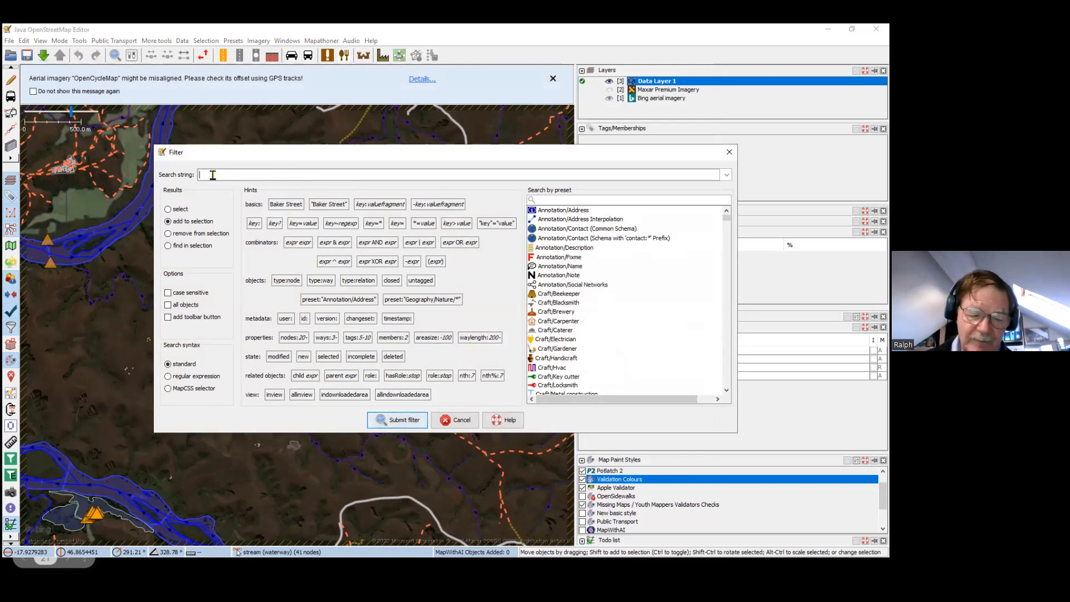
text(building: nodes)
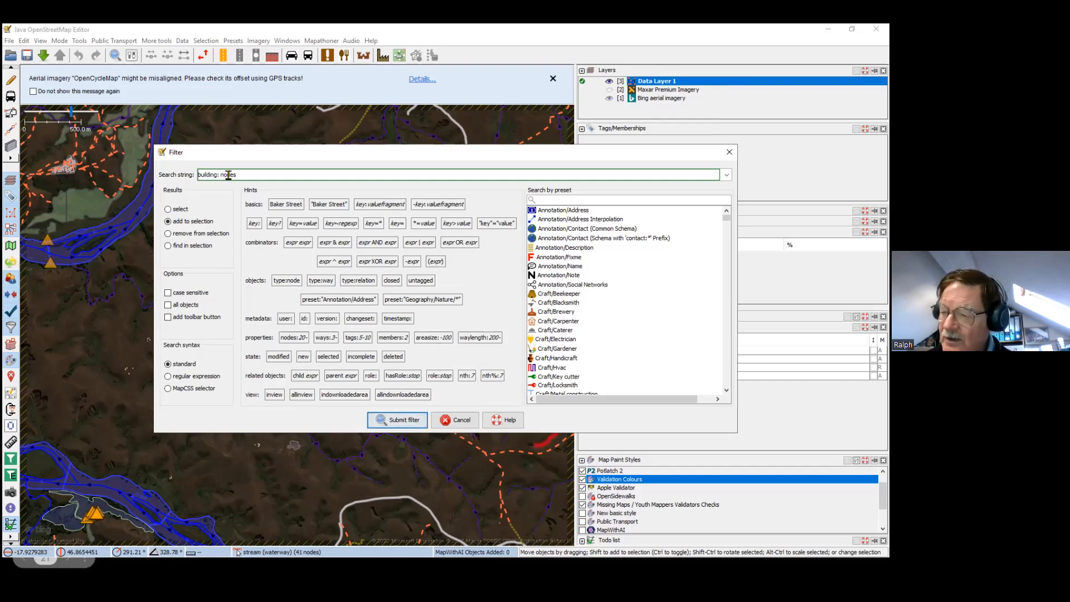
text(:)
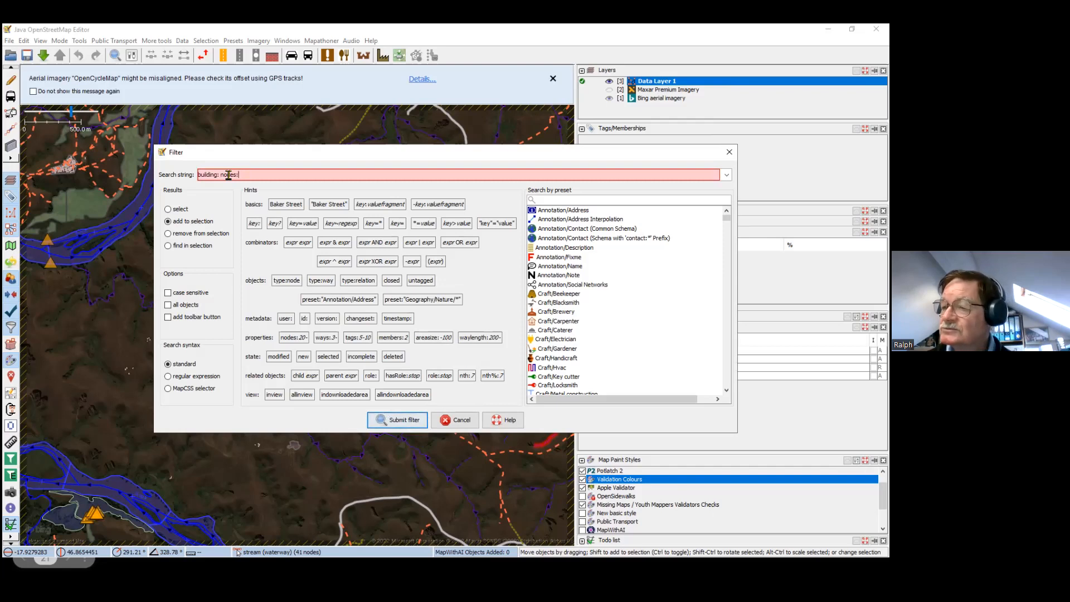
key(BackSpace)
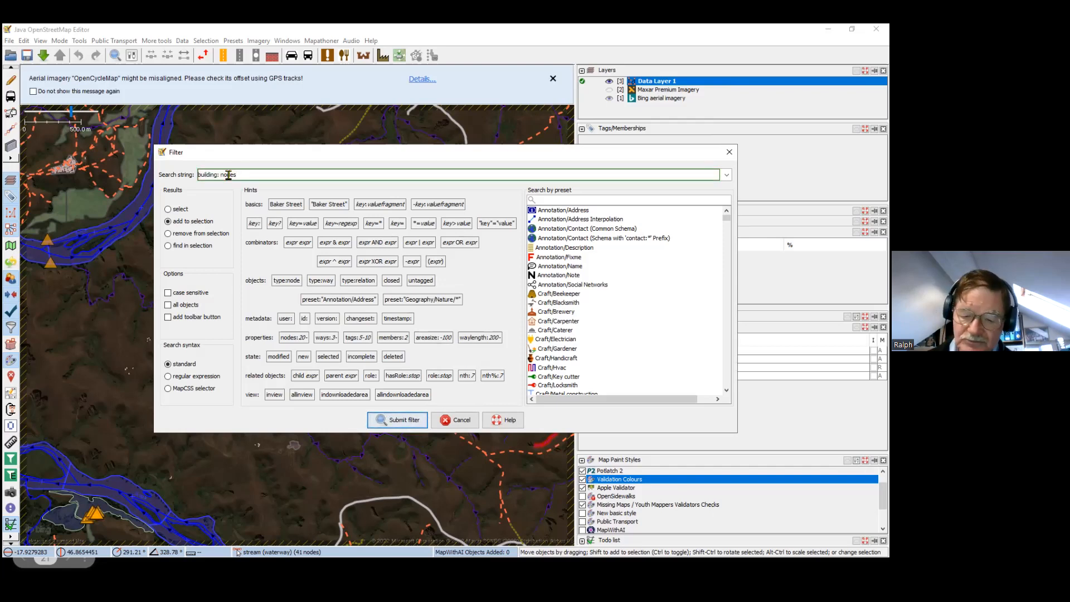
text(:4)
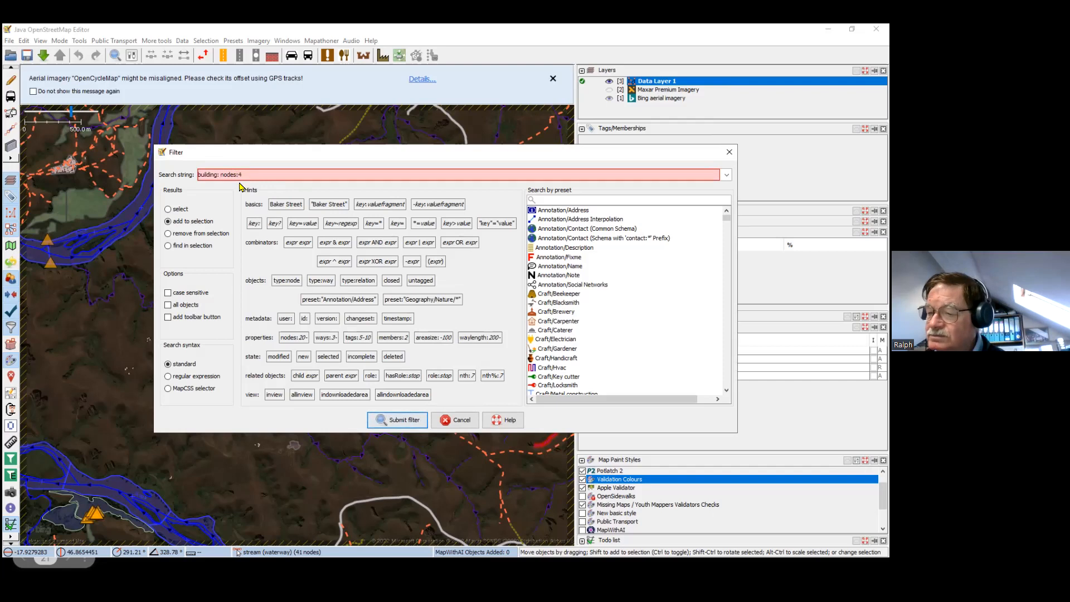
click(219, 175)
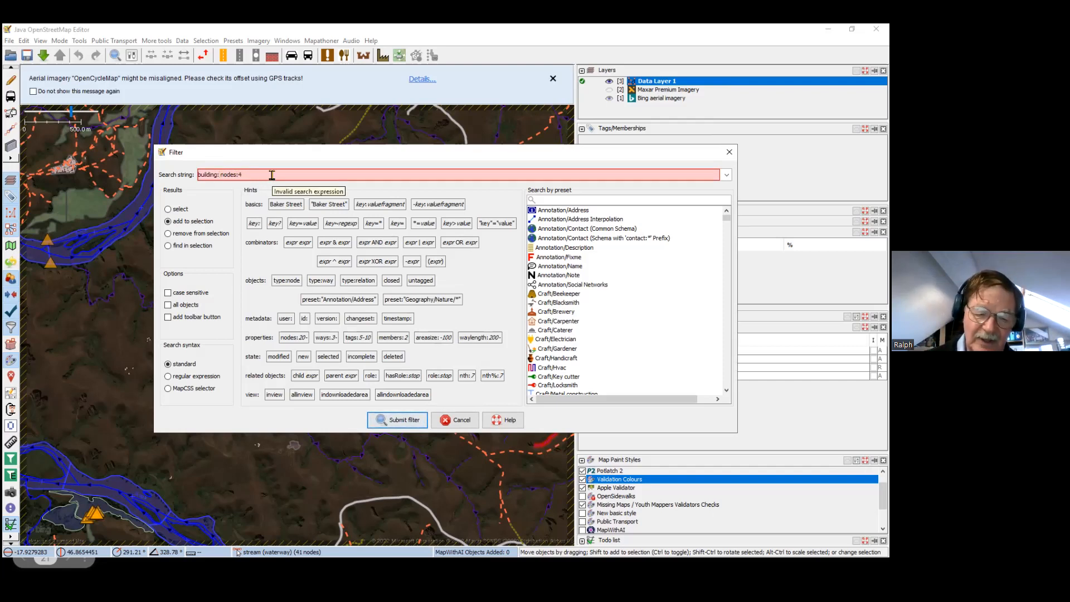
text(yes)
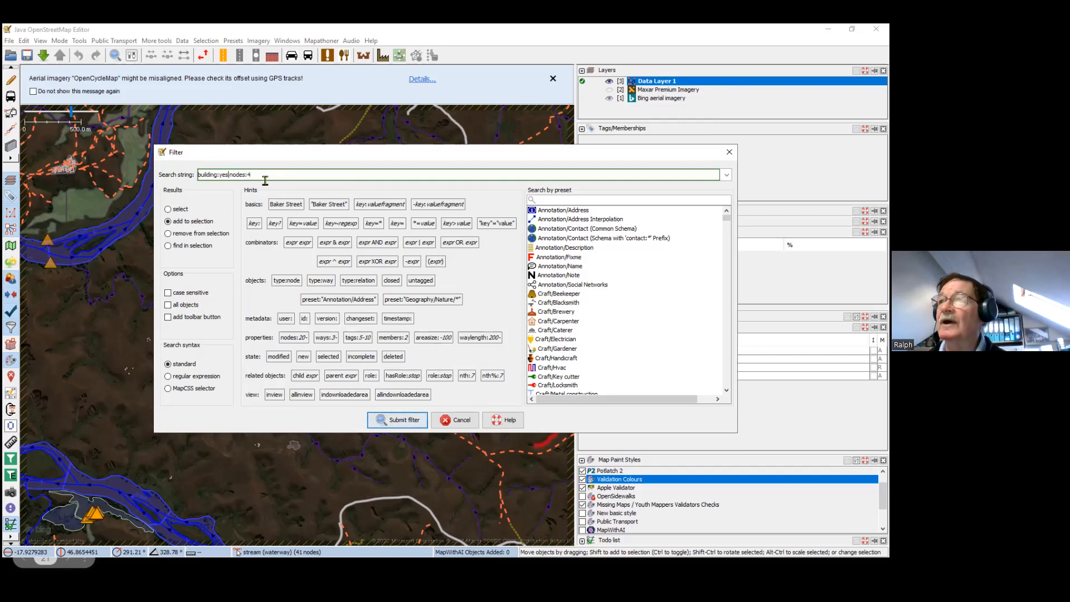
click(410, 422)
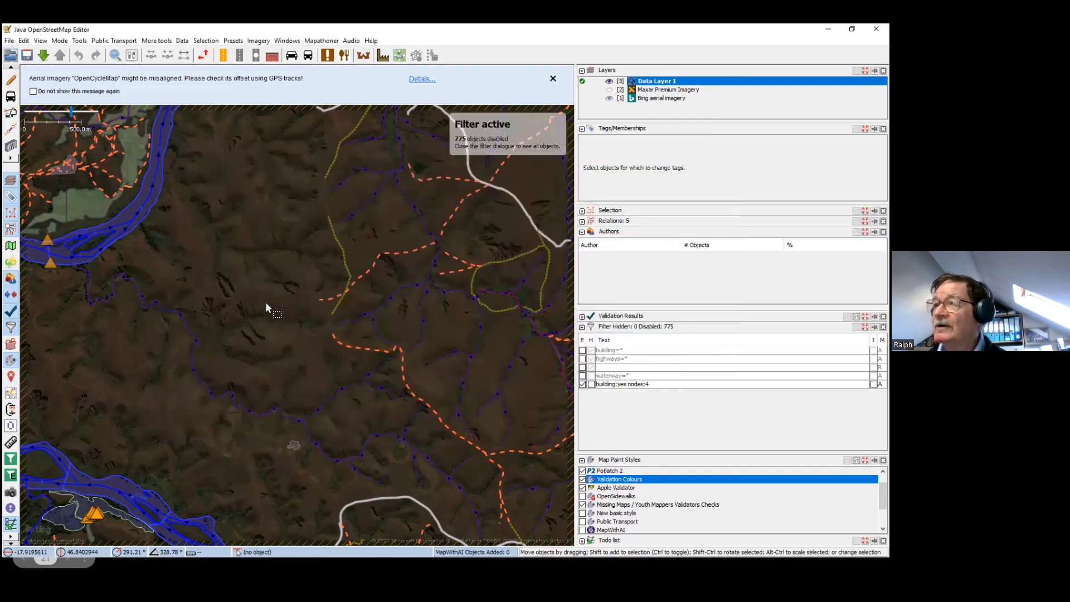
Examine the cluster of unmapped buildings just south of the residential area outline, up close in the aerial imagery
scroll(266, 366, up, 5)
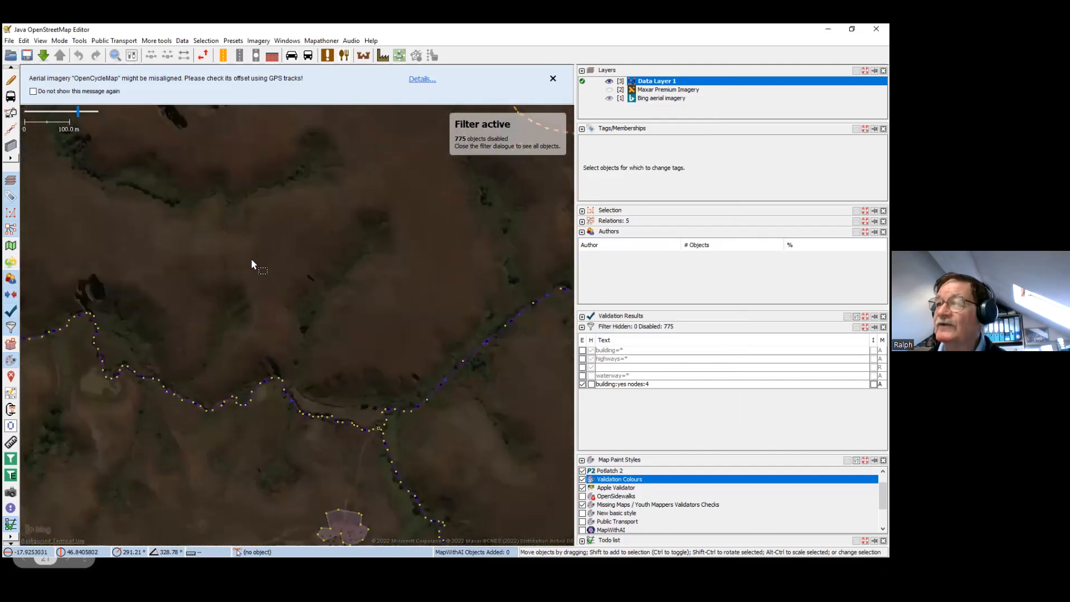
drag(268, 309, 273, 256)
drag(304, 362, 274, 260)
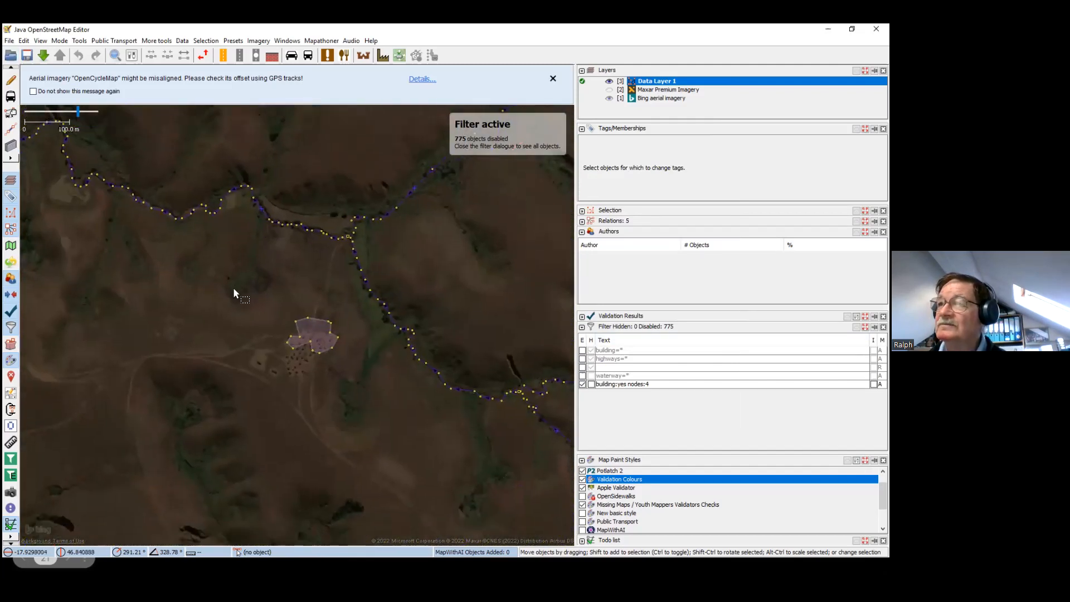
scroll(244, 298, up, 4)
drag(243, 297, 91, 145)
drag(248, 274, 108, 152)
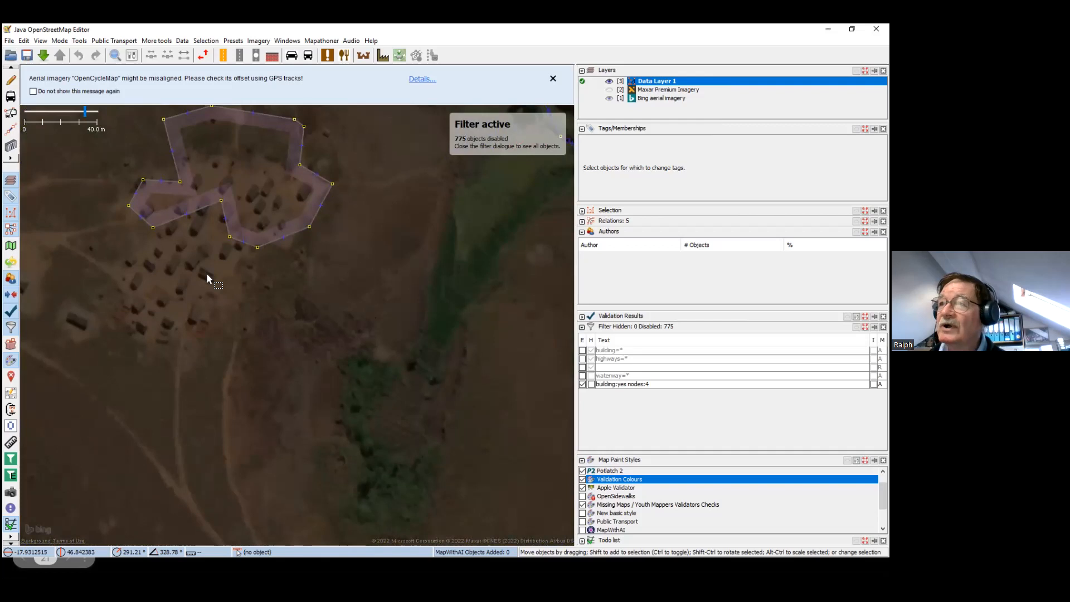
scroll(209, 277, up, 4)
drag(210, 277, 309, 309)
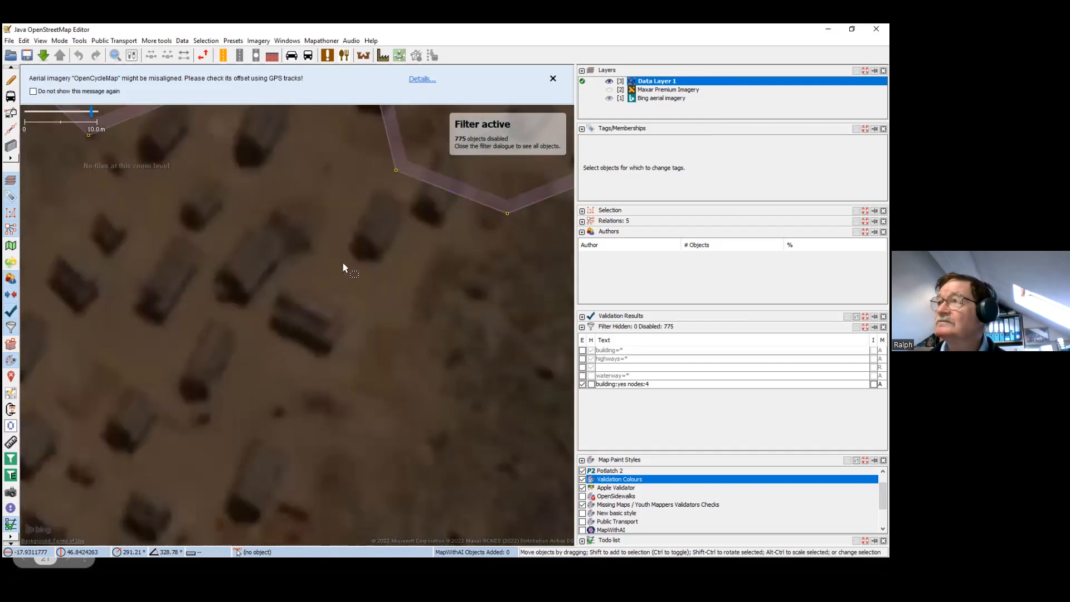
mouse_move(661, 105)
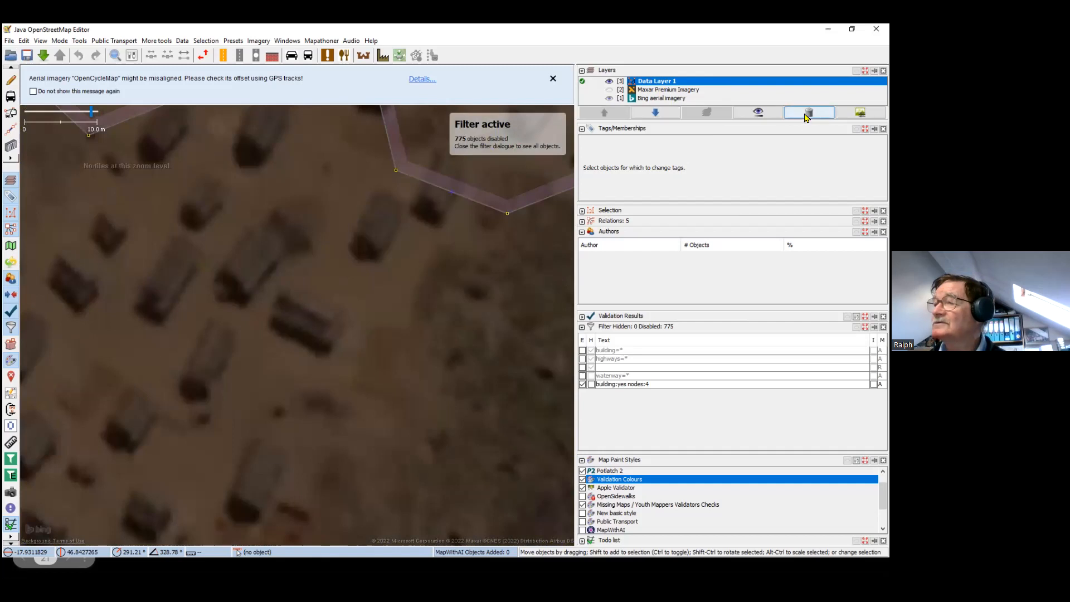
click(771, 113)
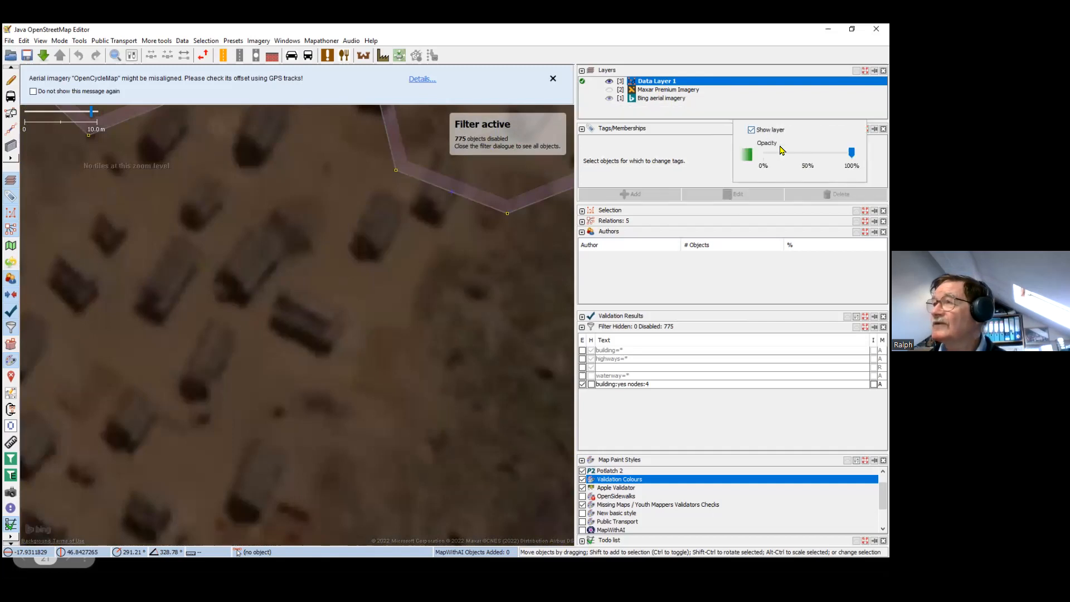
mouse_move(851, 152)
mouse_down()
mouse_move(804, 155)
mouse_move(851, 154)
mouse_up()
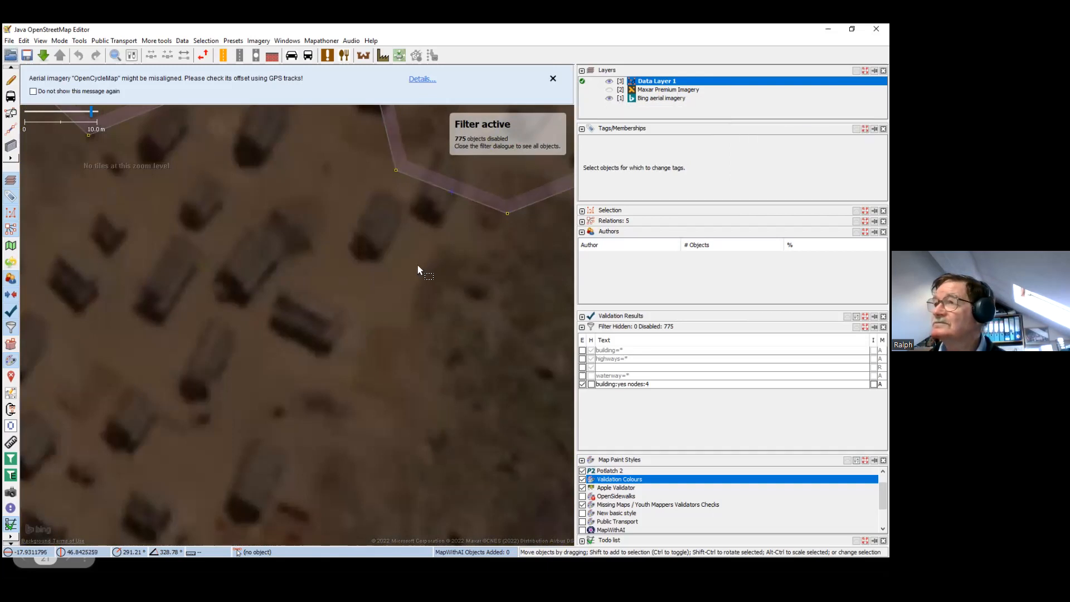
Set the Bing aerial imagery layer's opacity to 100%
scroll(417, 270, down, 2)
scroll(418, 270, up, 2)
scroll(378, 276, down, 2)
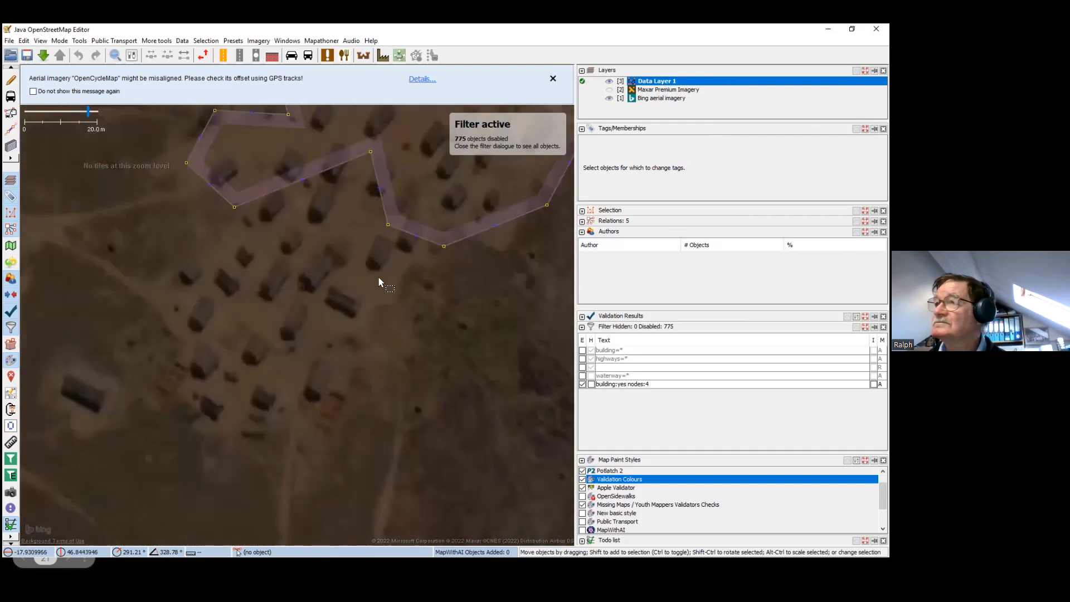
click(659, 100)
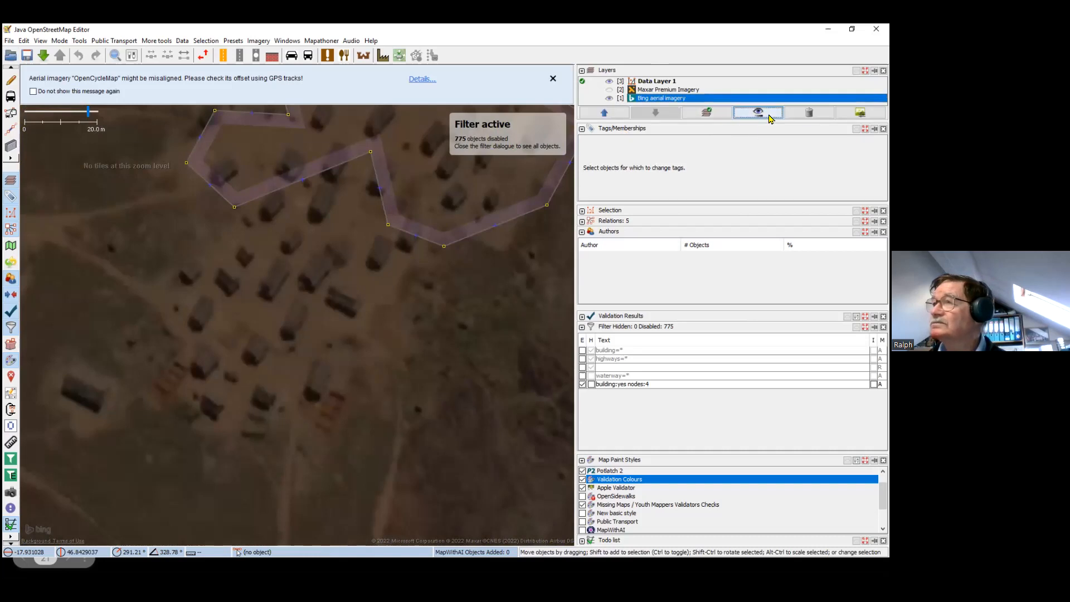
click(771, 111)
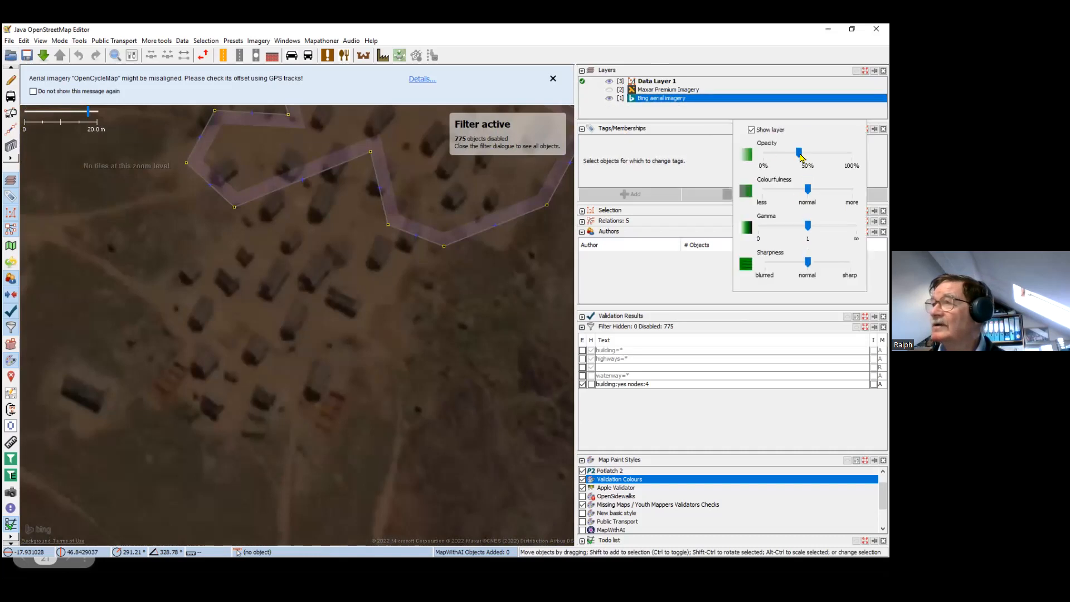
drag(799, 152, 852, 152)
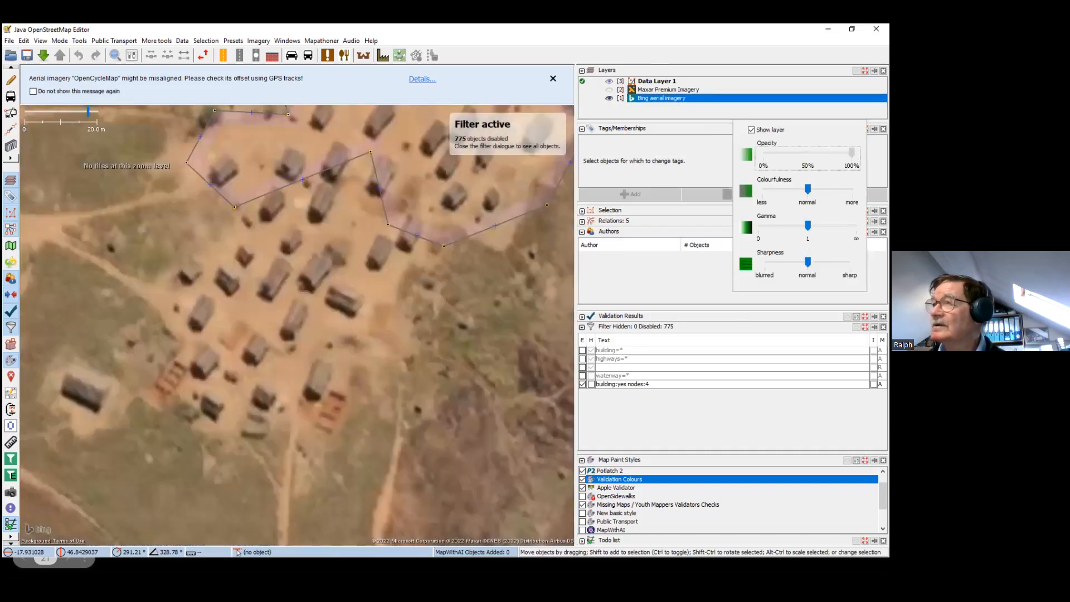
click(433, 283)
Draw one continuous way through three corners of each of six village buildings, then finish the way
key(b)
scroll(438, 286, up, 2)
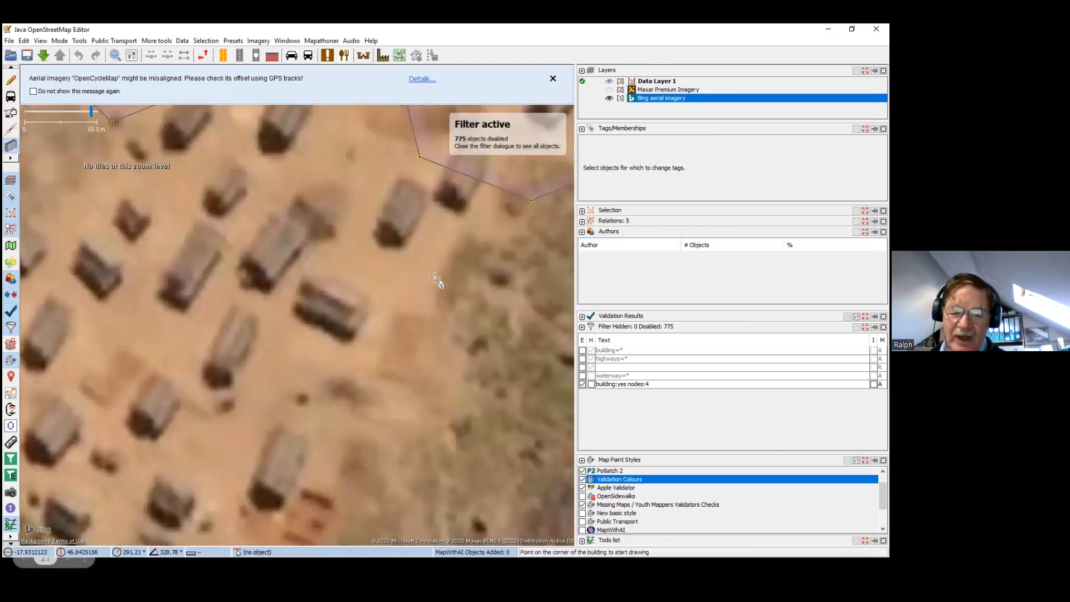
key(a)
click(312, 273)
click(370, 301)
click(354, 333)
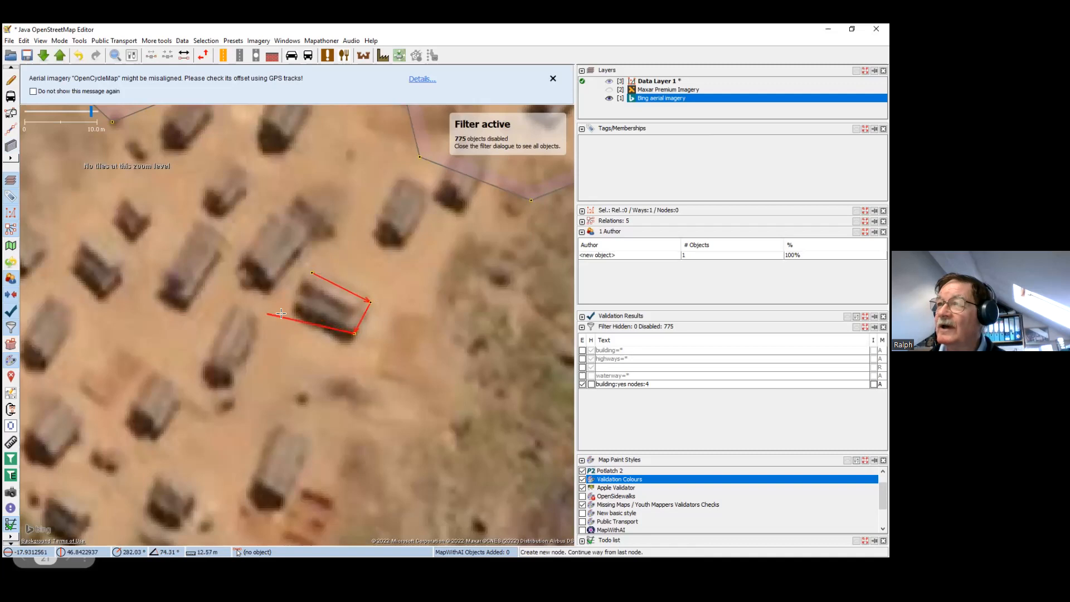
click(258, 320)
click(235, 379)
click(209, 369)
click(191, 301)
click(228, 243)
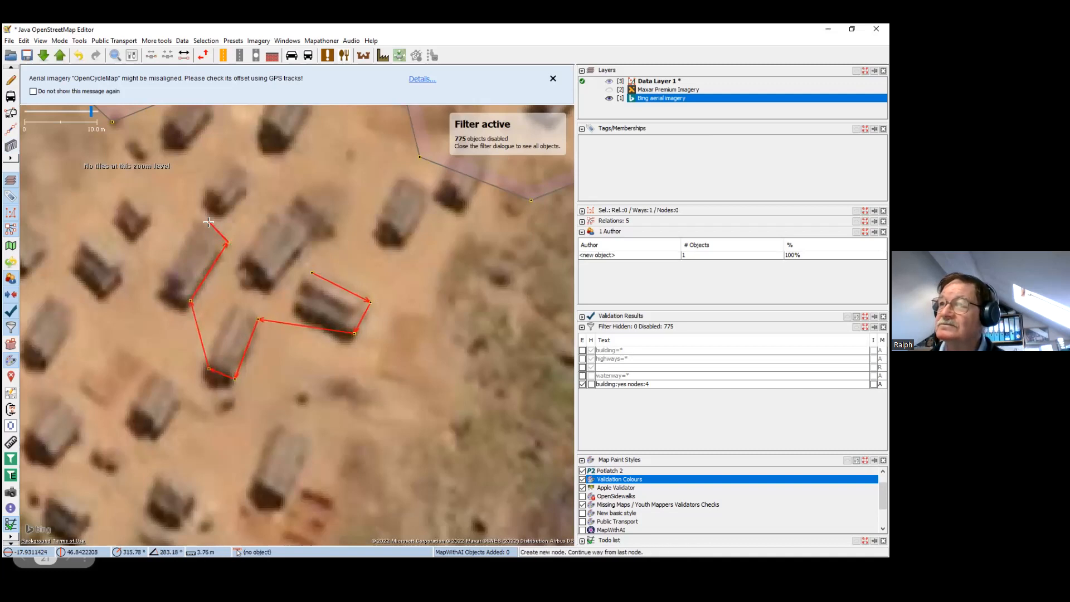
click(198, 221)
click(282, 212)
click(310, 232)
click(276, 280)
click(382, 216)
click(404, 182)
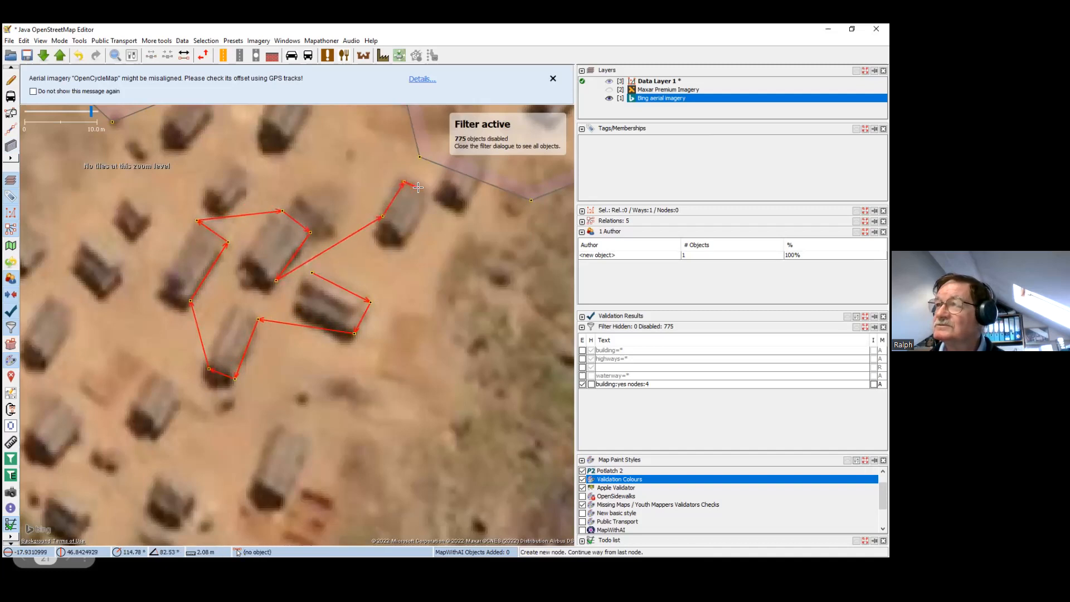
click(428, 194)
drag(306, 136, 366, 281)
click(355, 283)
click(375, 239)
click(349, 226)
key(Escape)
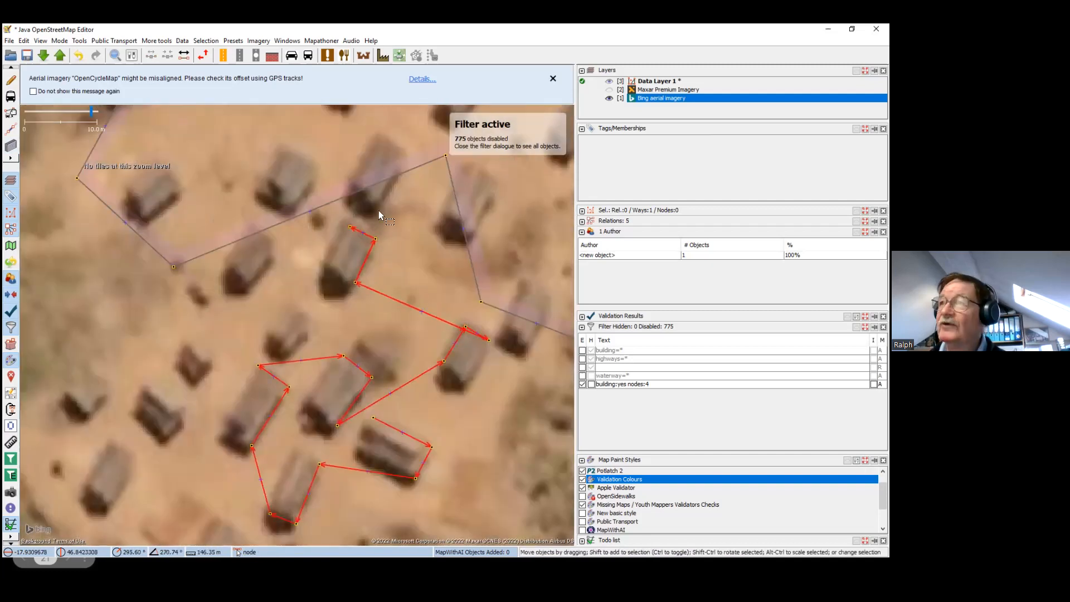
Convert the selected way into rectangular buildings with Mapathoner's Batch Orthogonal Building and check the outlines against the imagery
click(320, 41)
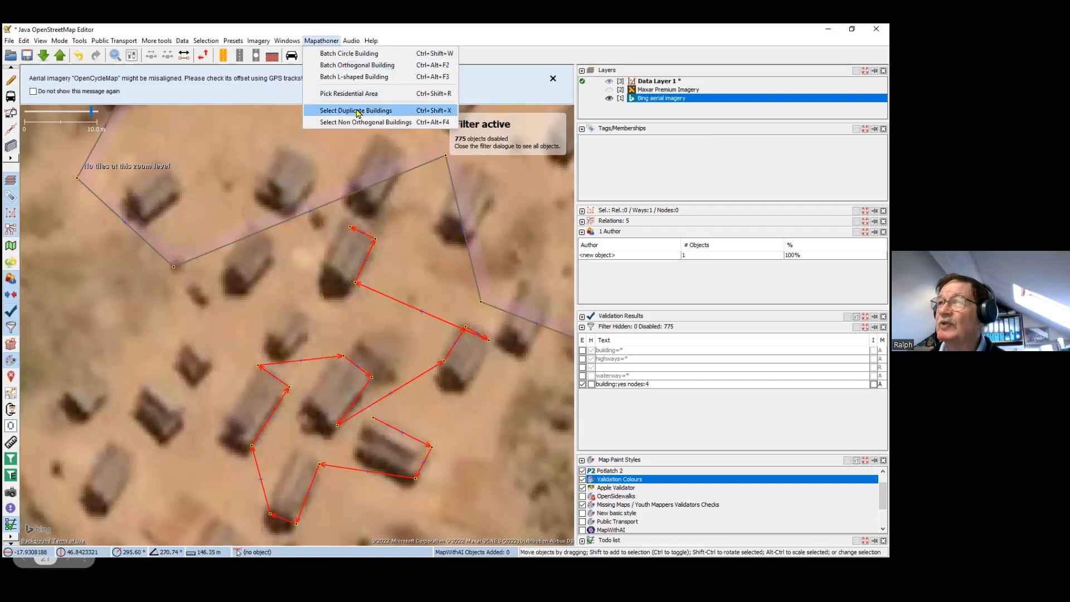
click(368, 66)
scroll(290, 273, down, 2)
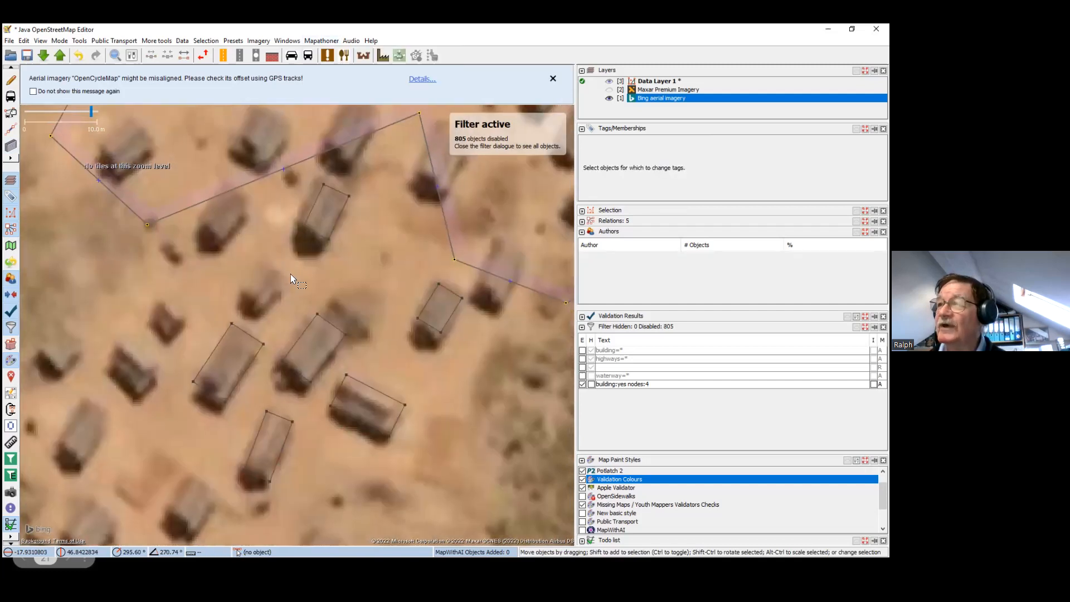
drag(290, 273, 313, 299)
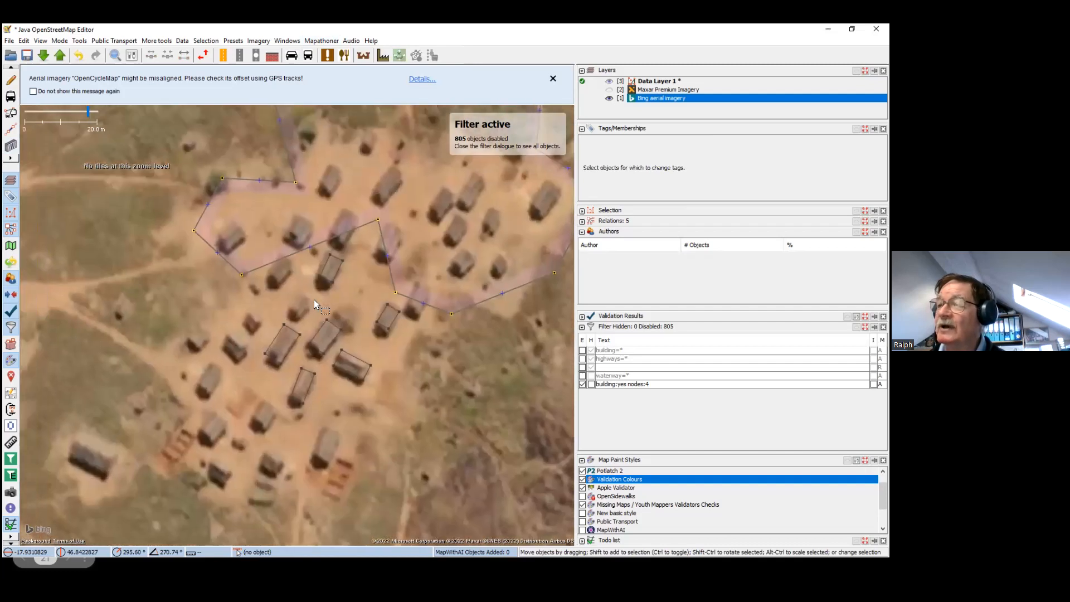
scroll(312, 299, up, 2)
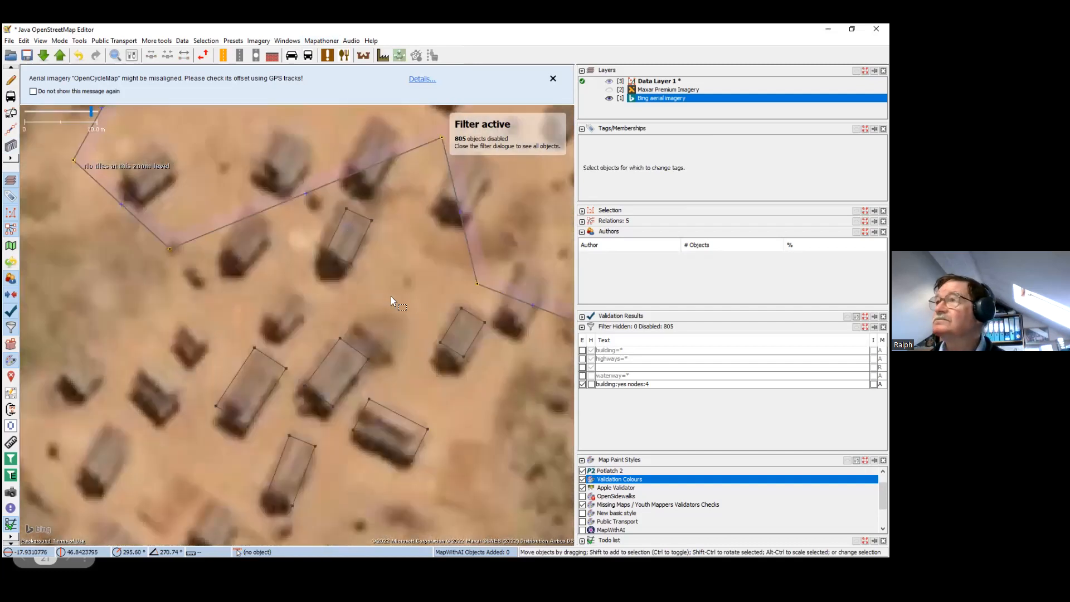
Hide and reshow Data Layer 1 to compare it with the imagery, and set its opacity to 100%
mouse_move(669, 80)
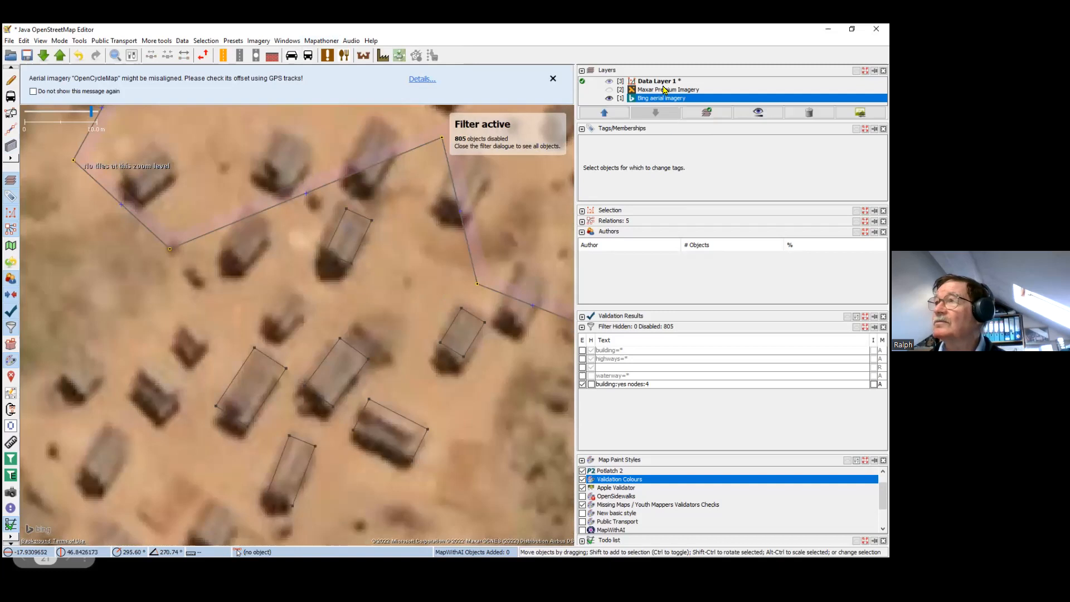
click(609, 82)
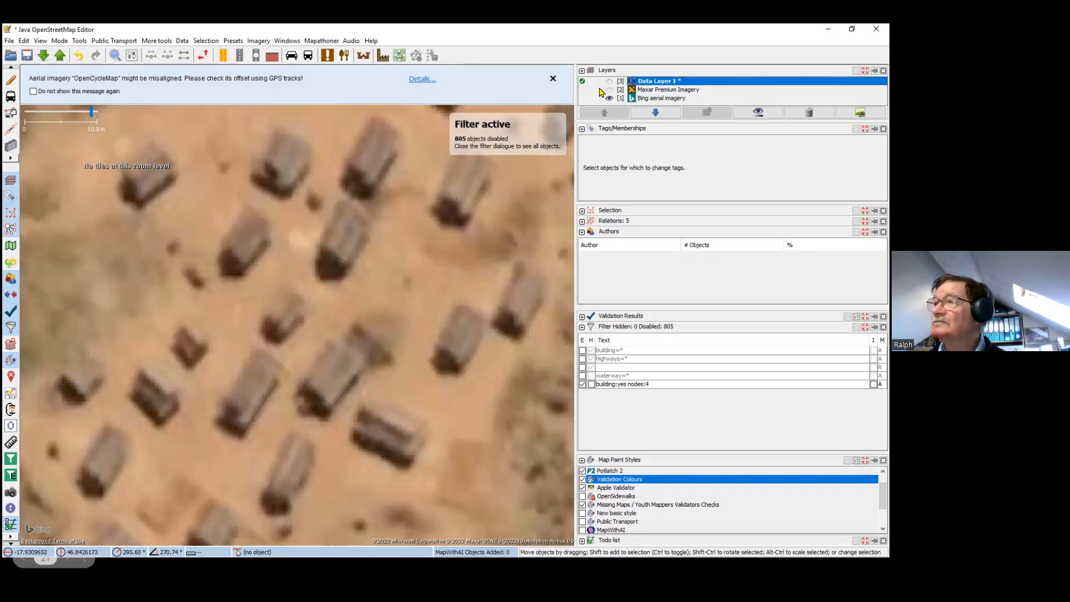
click(609, 82)
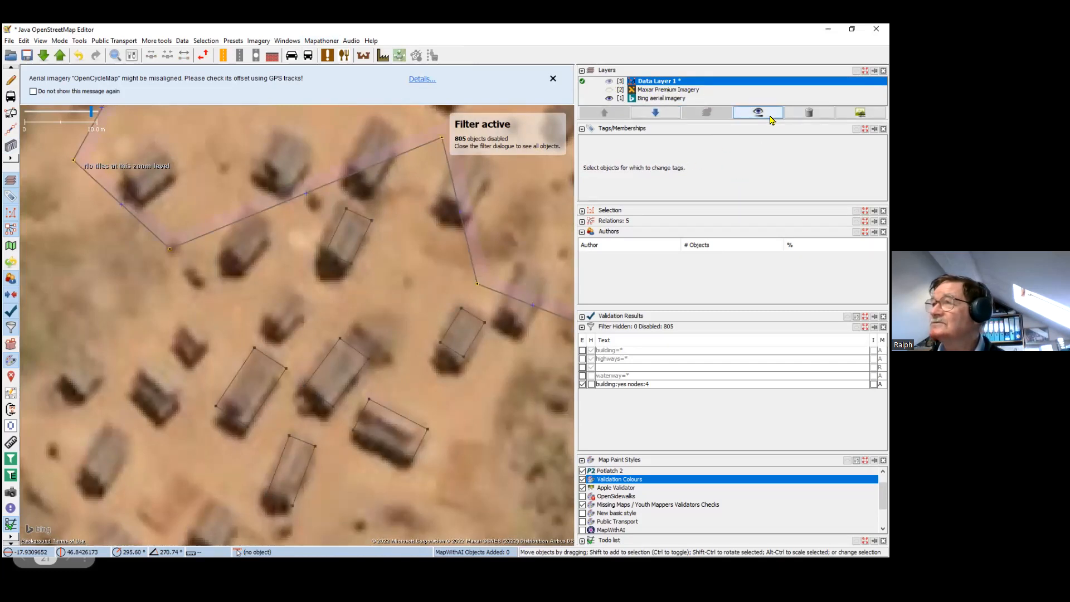
click(771, 116)
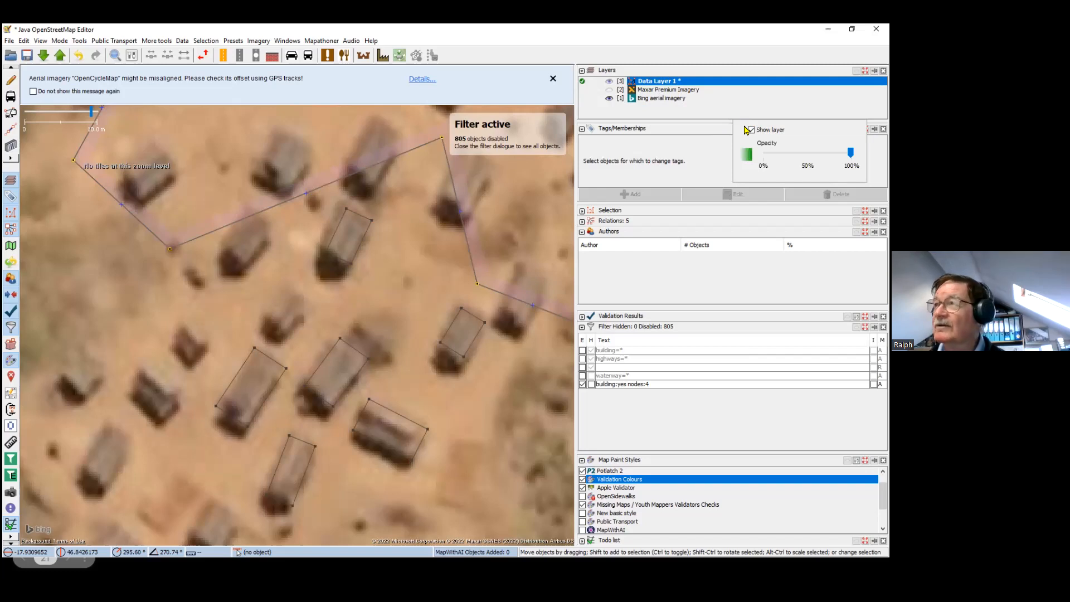
drag(849, 152, 809, 156)
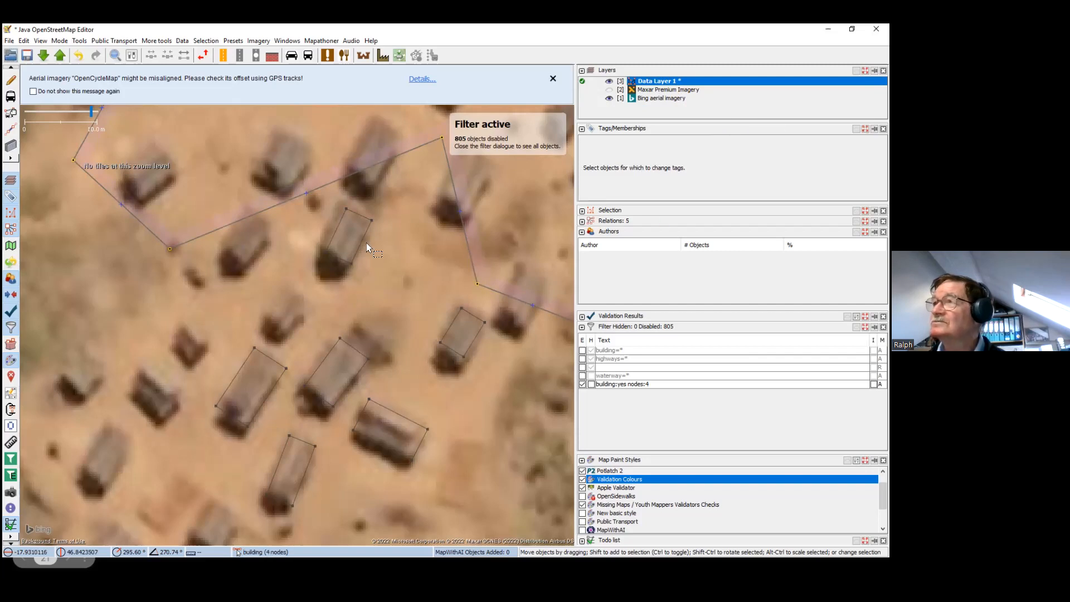
Select the Maxar Premium Imagery layer and view the new buildings within the whole settlement
click(609, 89)
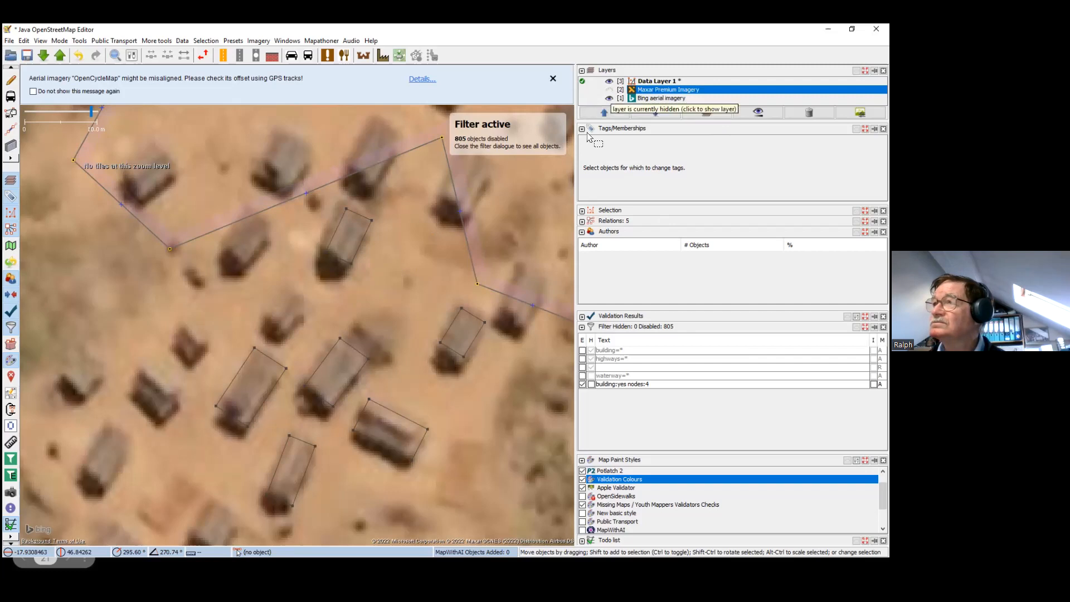
scroll(368, 344, down, 2)
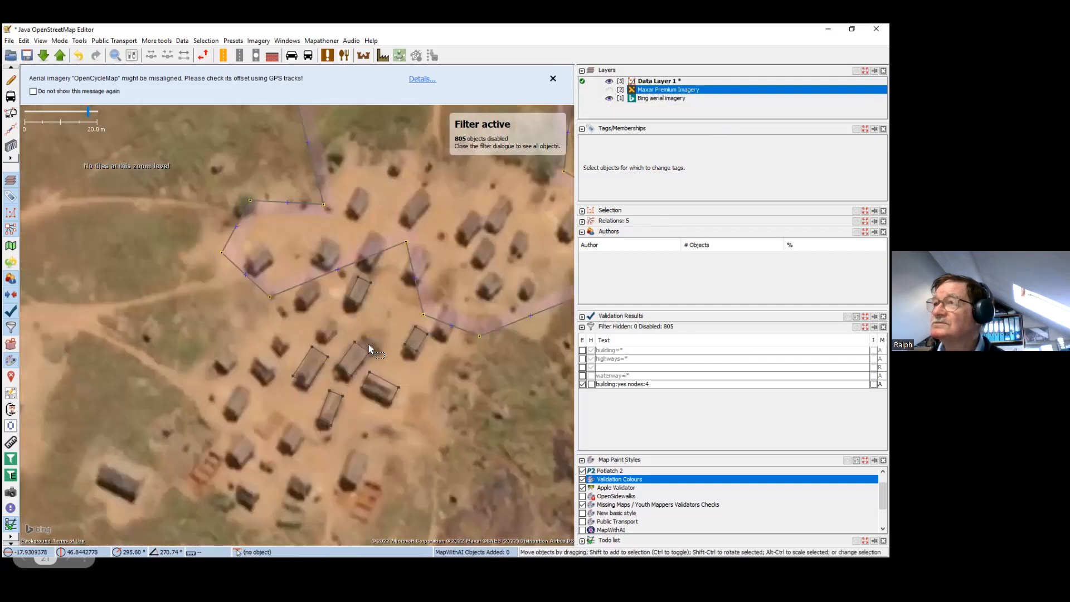
Hide and reshow Data Layer 1 to check the new building outlines against the Bing imagery at village scale
drag(369, 344, 308, 309)
scroll(363, 333, down, 2)
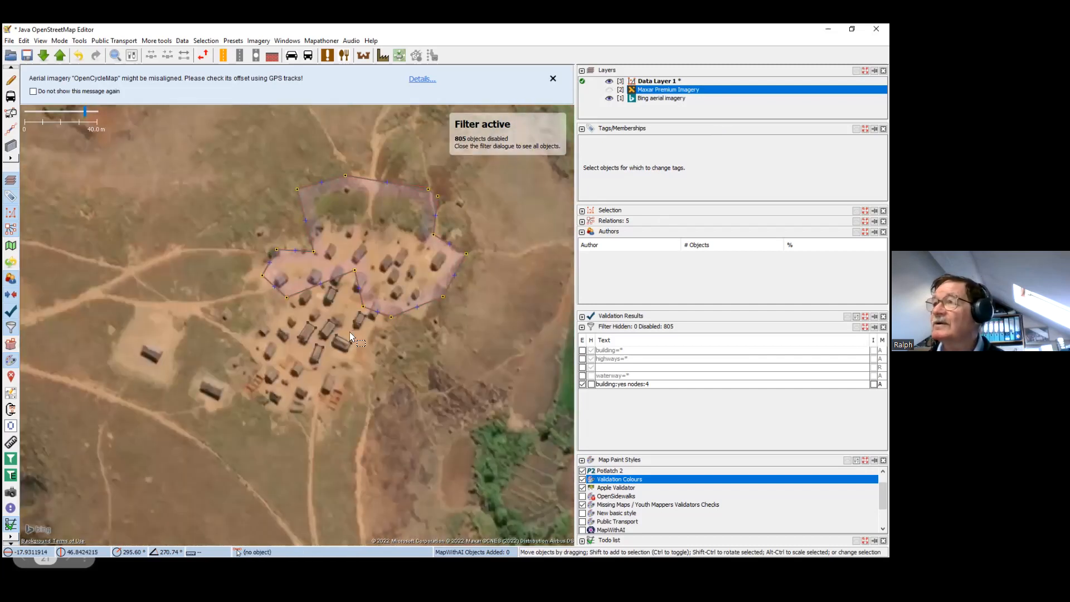
scroll(349, 332, up, 2)
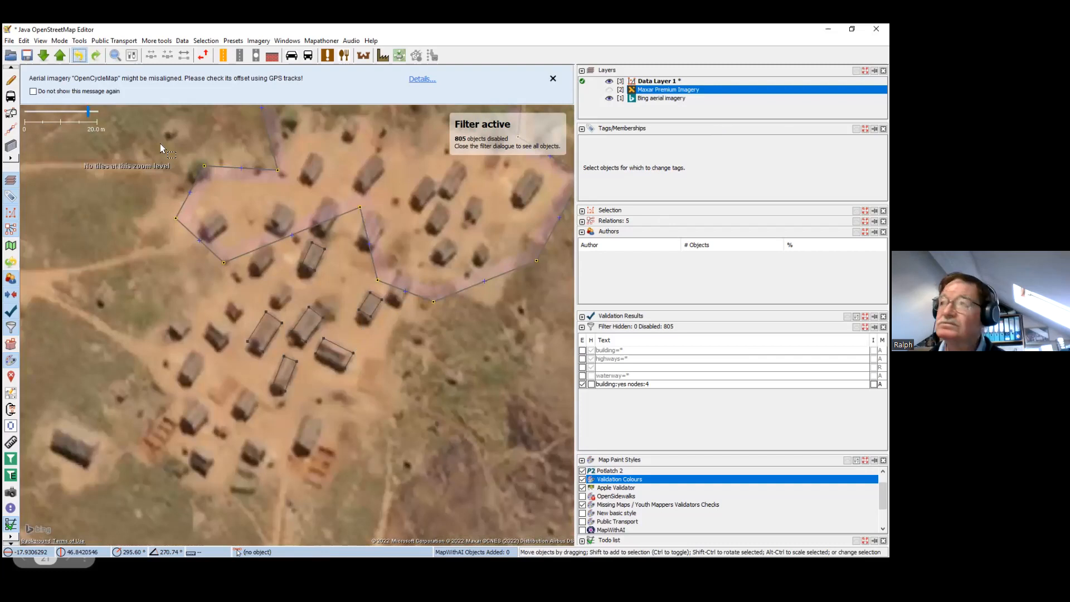
mouse_move(607, 95)
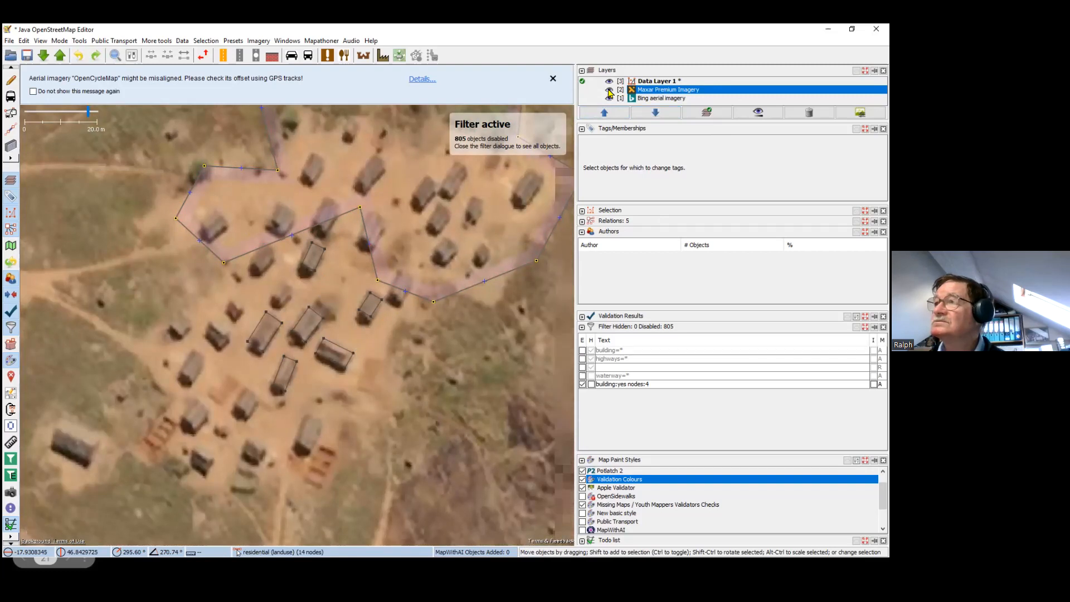
click(610, 83)
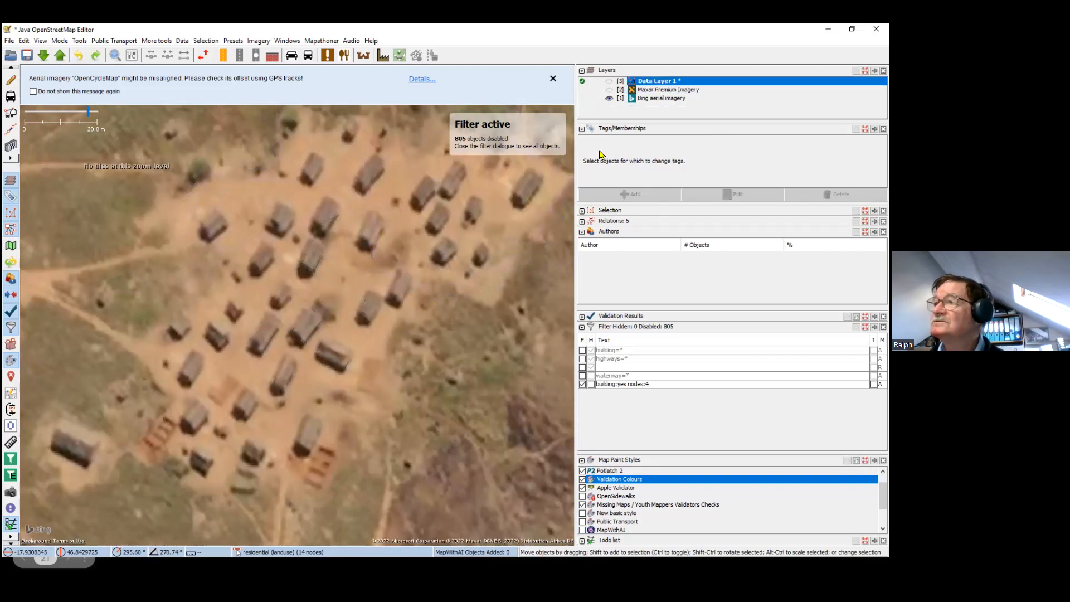
click(610, 82)
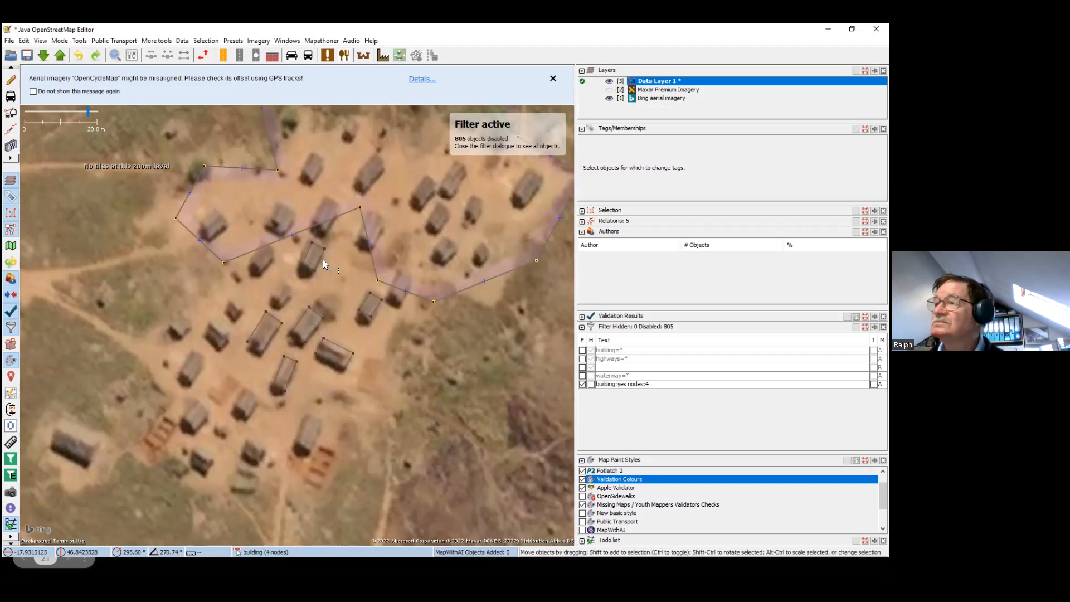
scroll(327, 251, up, 2)
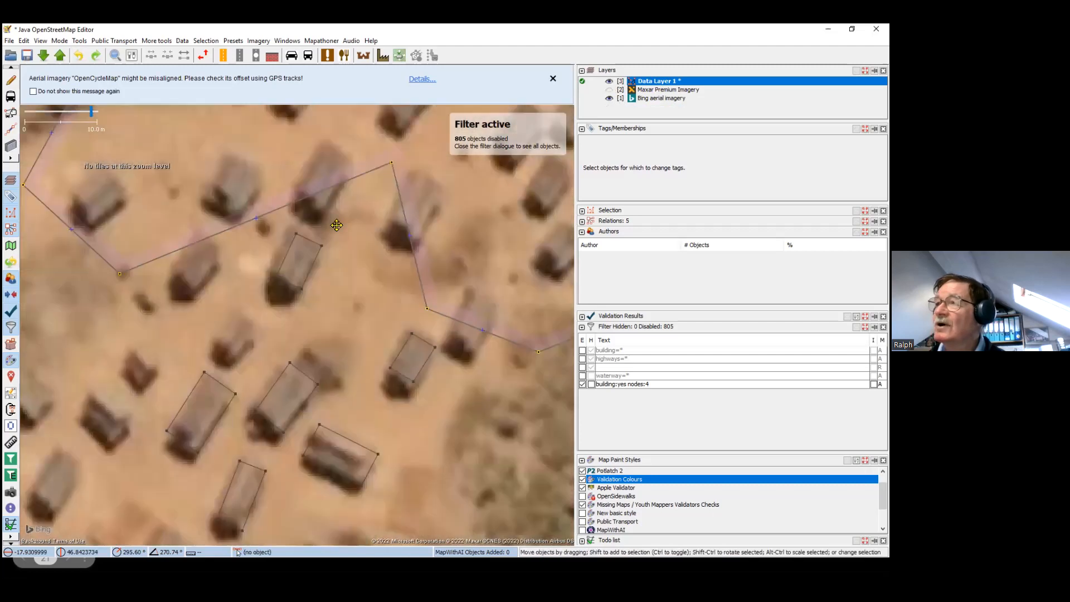
scroll(333, 223, down, 4)
drag(271, 274, 308, 471)
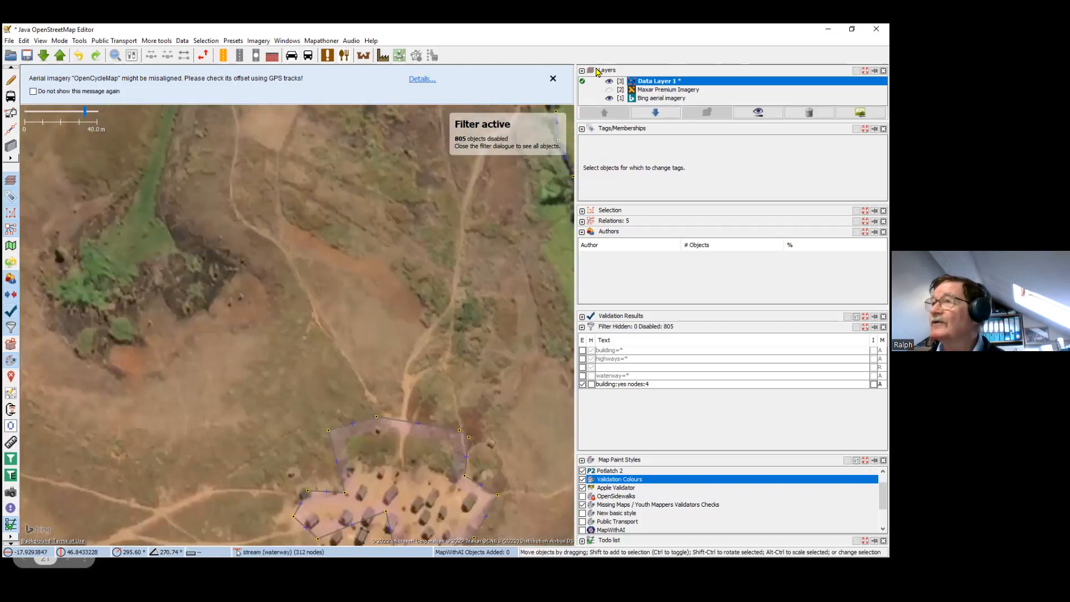
Make Bing aerial imagery the layer whose native scale the map zoom follows, and inspect the village and its surroundings
click(590, 91)
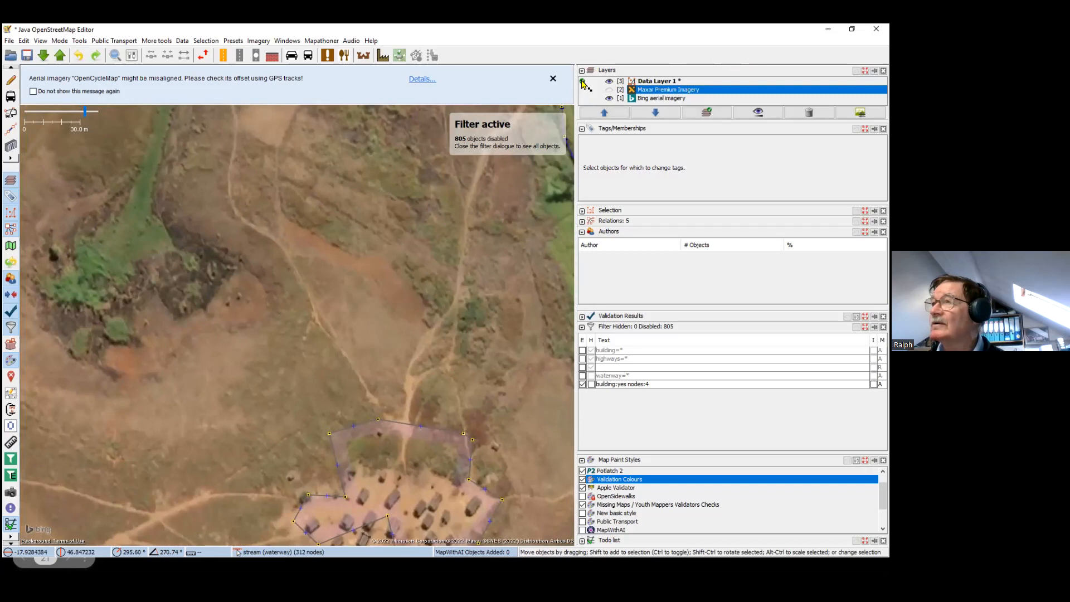
click(591, 81)
click(598, 91)
click(595, 99)
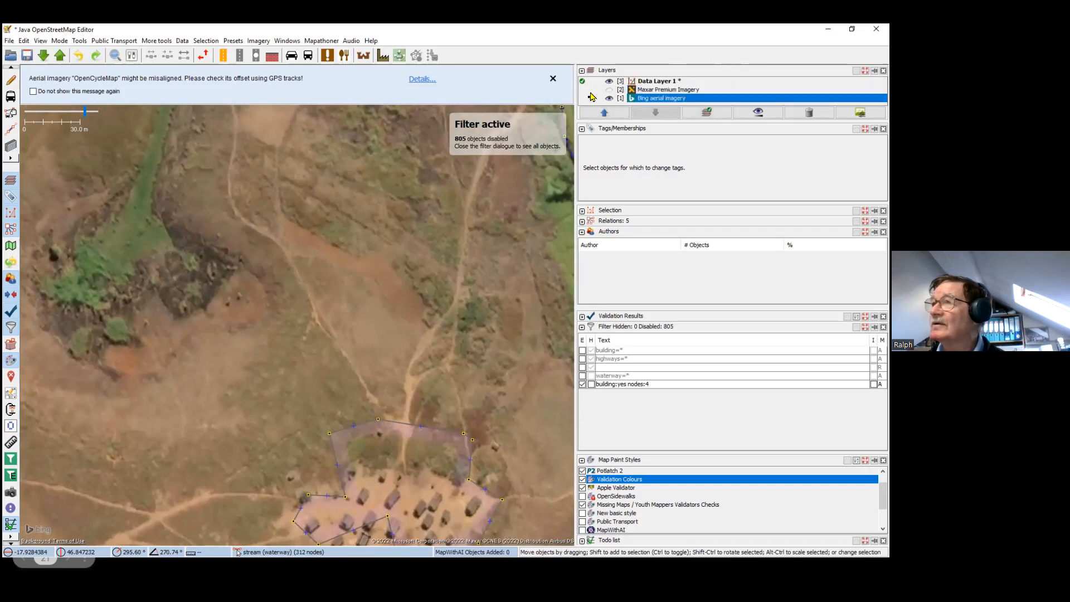
scroll(329, 238, down, 3)
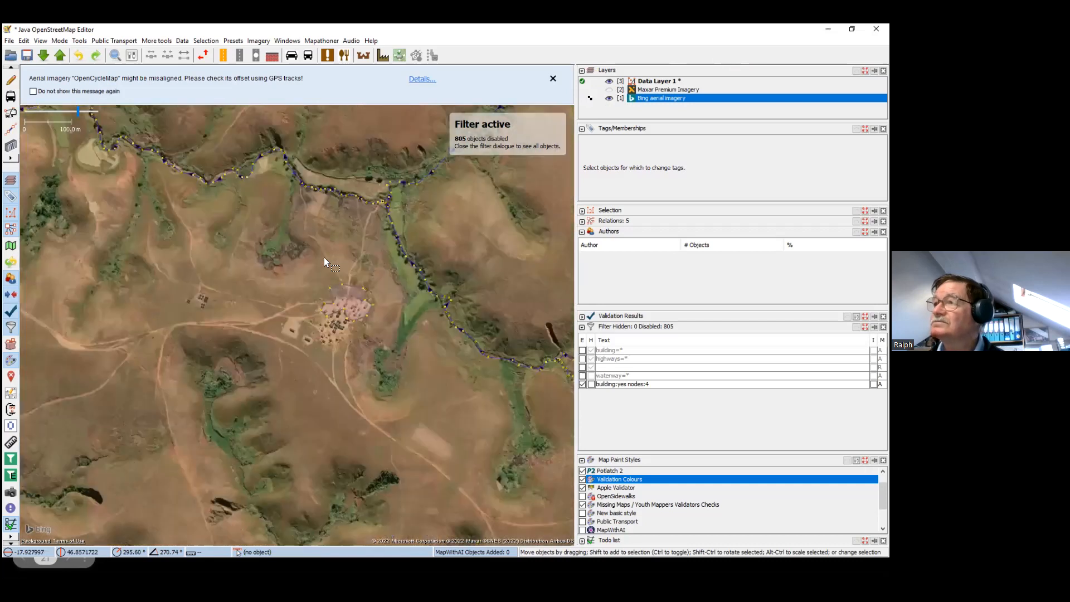
scroll(322, 329, up, 5)
drag(372, 299, 267, 318)
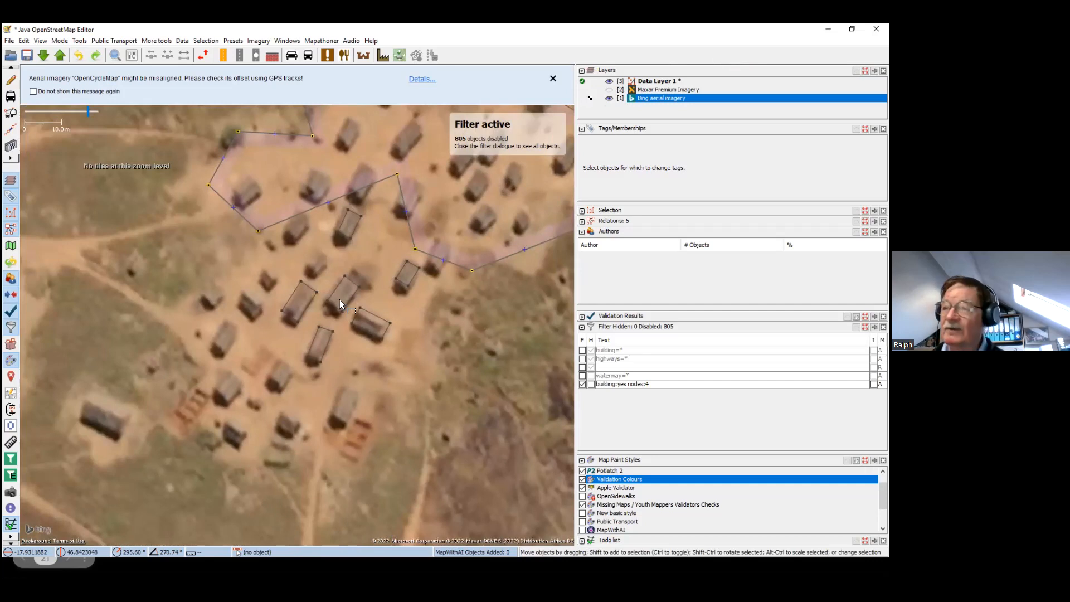
scroll(376, 280, down, 2)
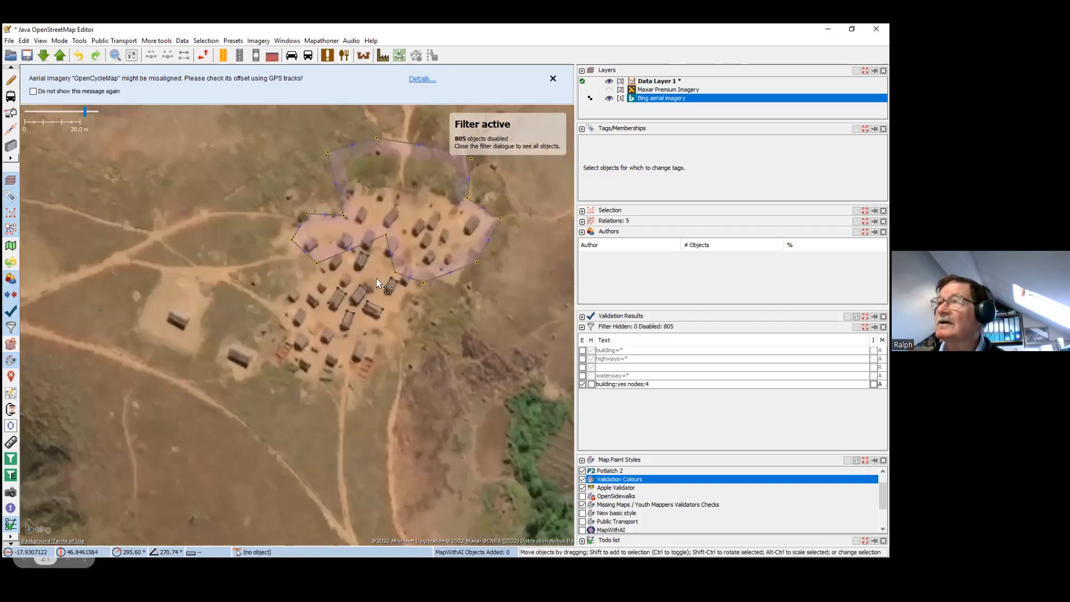
Undo the batch building creation and the way drawn for it, leaving the village buildings unmapped
click(81, 56)
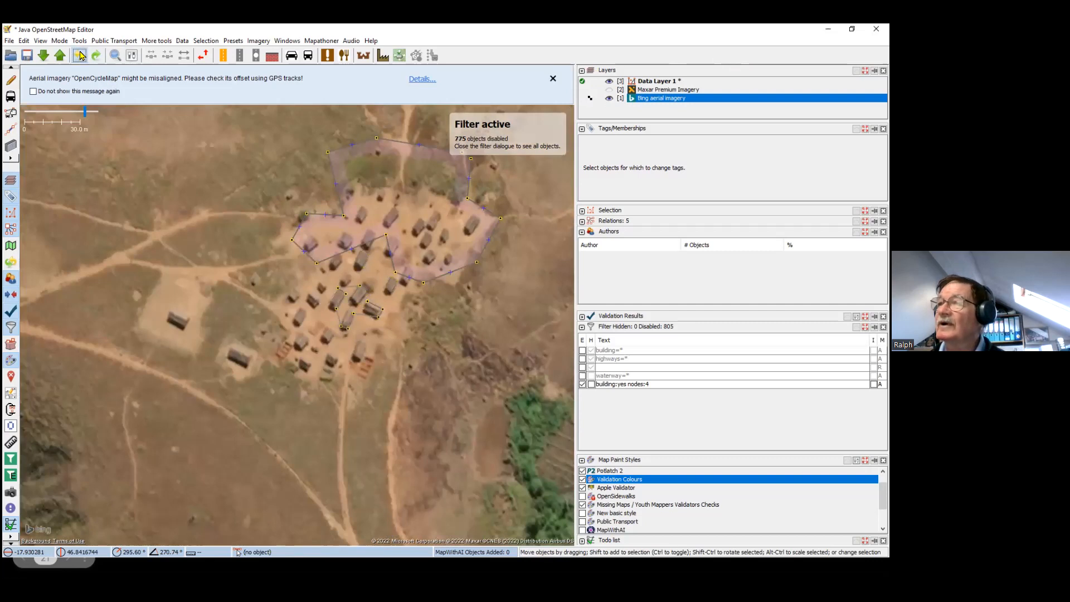
click(80, 56)
scroll(366, 329, up, 4)
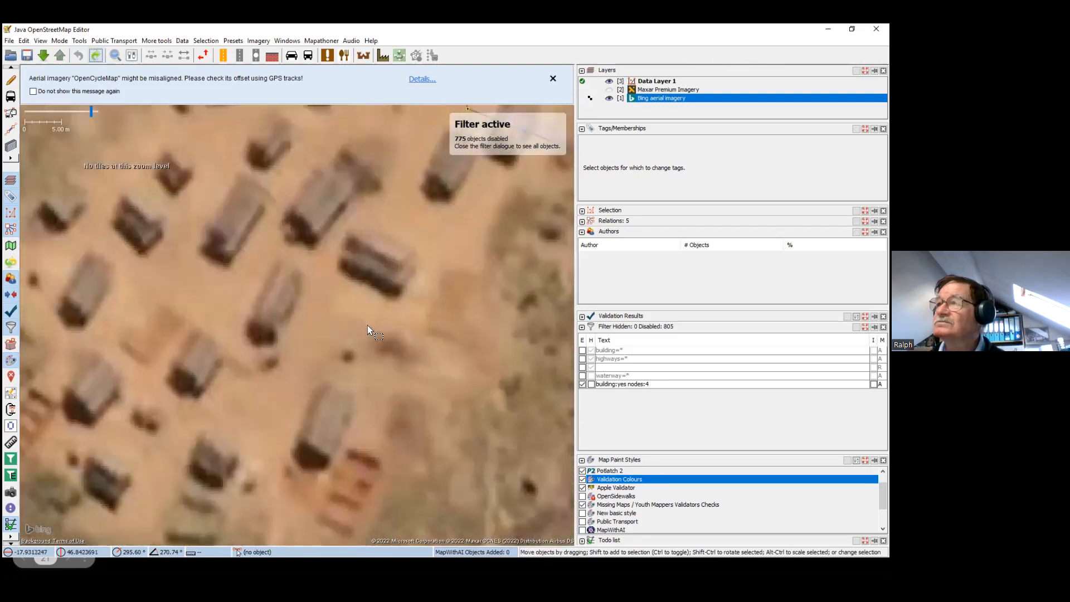
scroll(342, 331, down, 2)
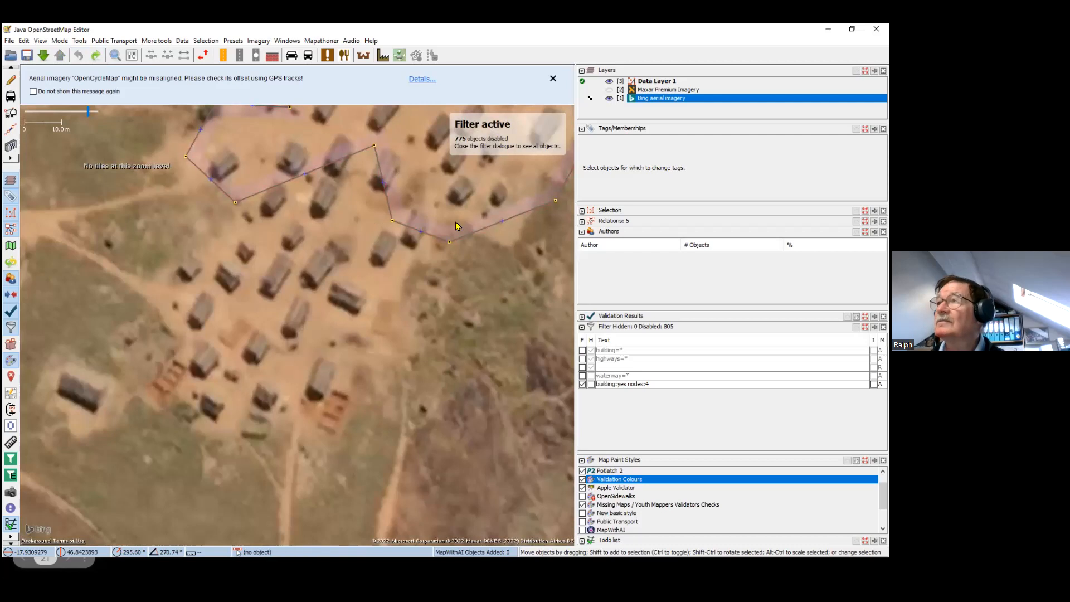
On Data Layer 1, draw one continuous way through three corners of each of five village buildings and finish it
mouse_move(611, 92)
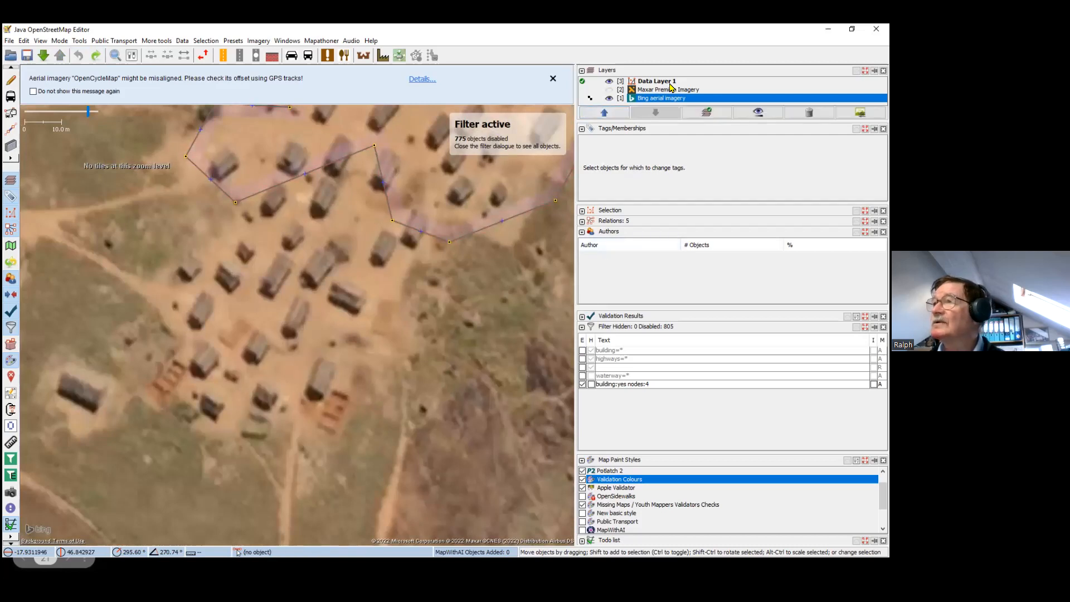
click(669, 82)
click(608, 88)
key(a)
click(192, 315)
click(202, 292)
click(217, 300)
click(260, 284)
click(279, 256)
click(290, 264)
click(307, 273)
click(322, 252)
click(333, 257)
click(337, 277)
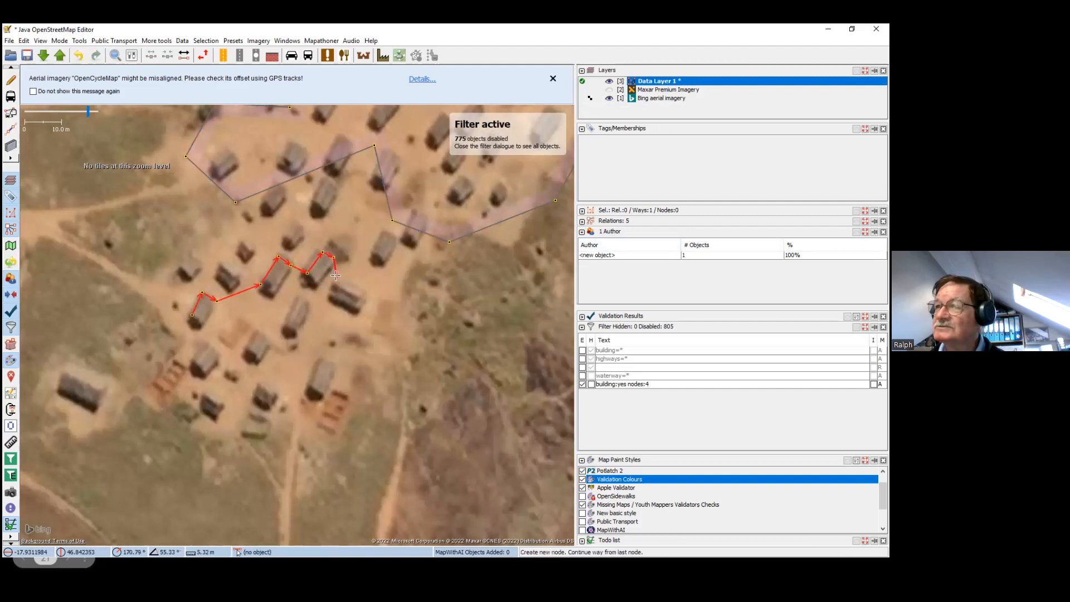
click(365, 293)
click(361, 312)
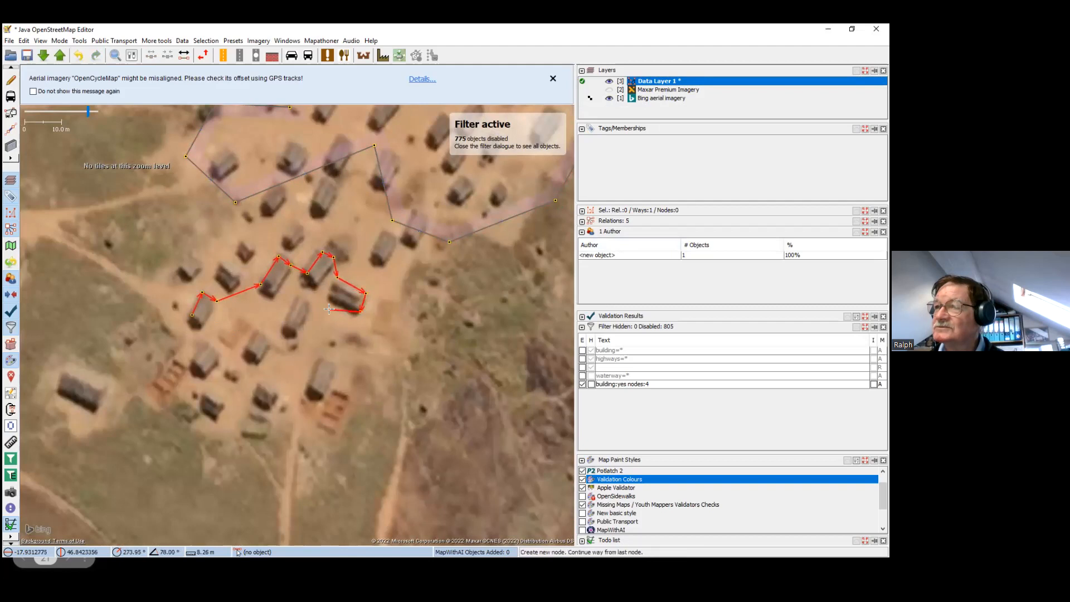
click(291, 294)
double_click(284, 325)
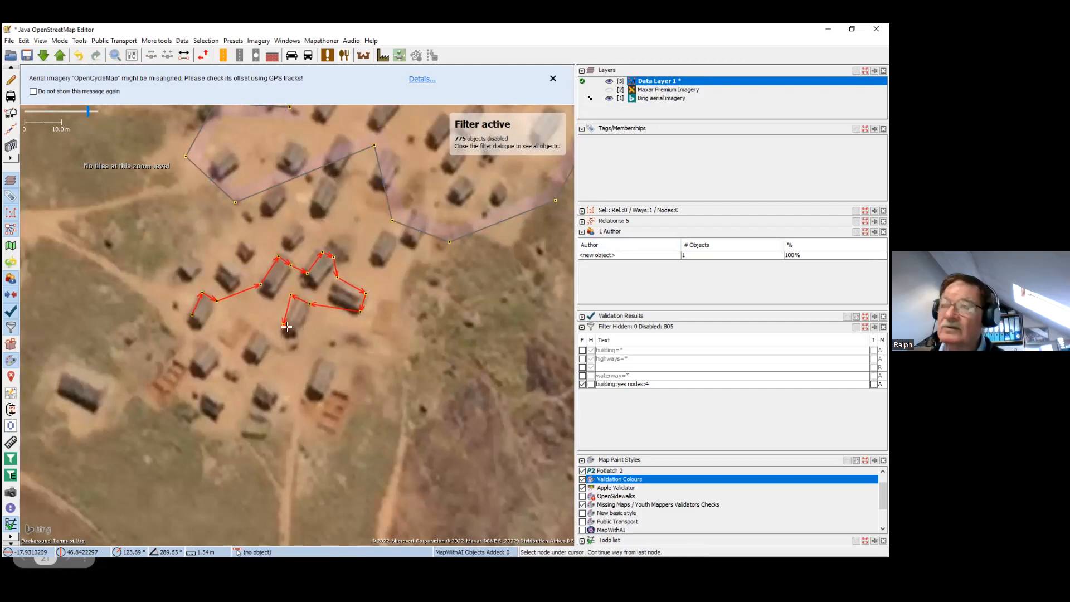
Convert the selected way into five rectangular buildings with Mapathoner's Batch Orthogonal Building
click(321, 40)
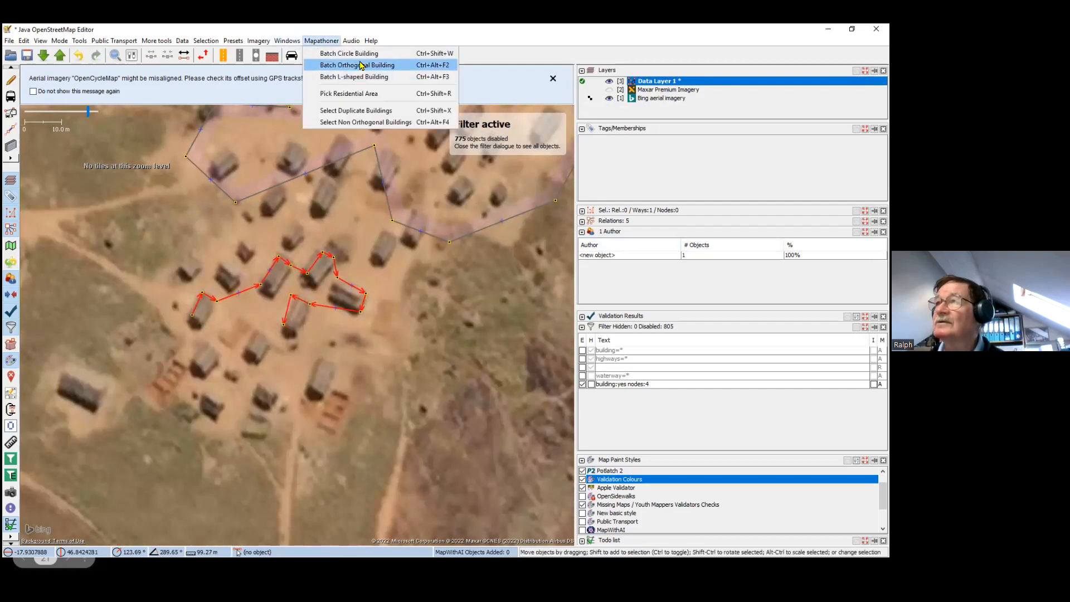
click(361, 65)
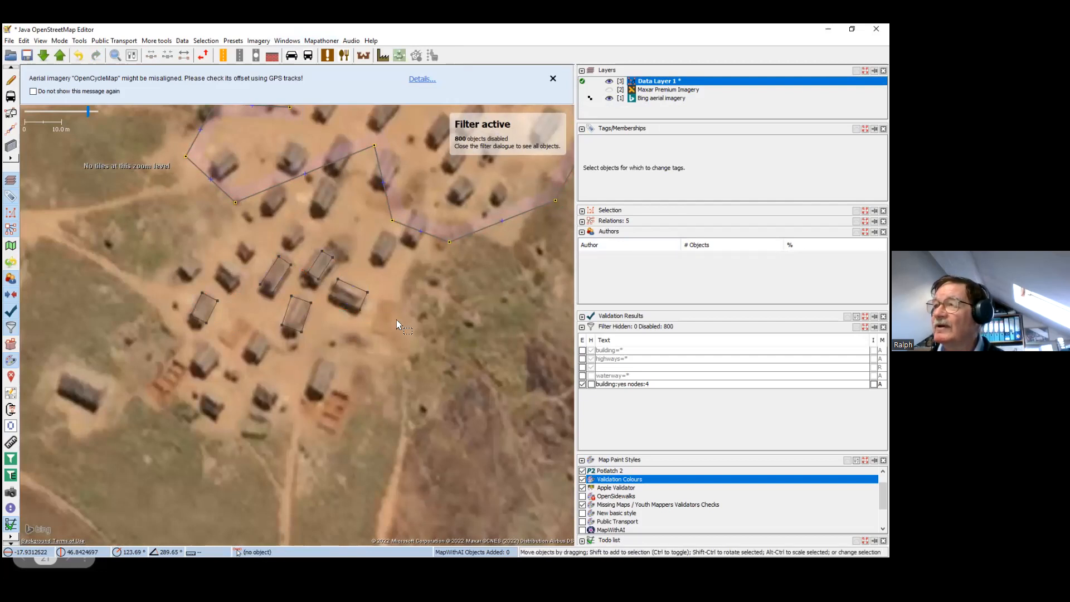
Turn off the Validation Colours, Apple Validator and Missing Maps / Youth Mappers Validators Checks map paint styles
mouse_move(629, 506)
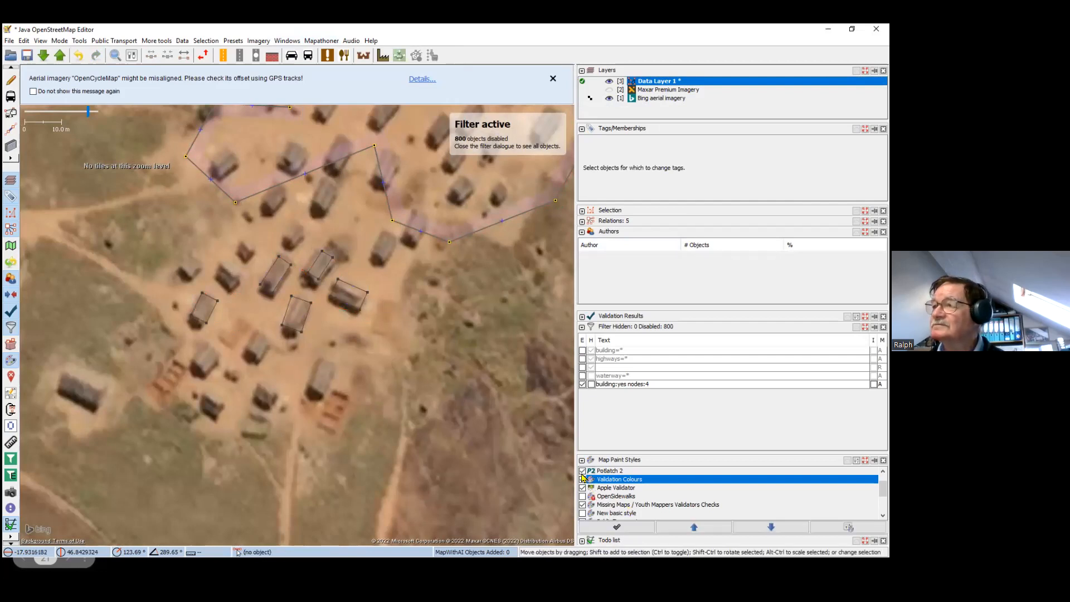
scroll(609, 496, down, 1)
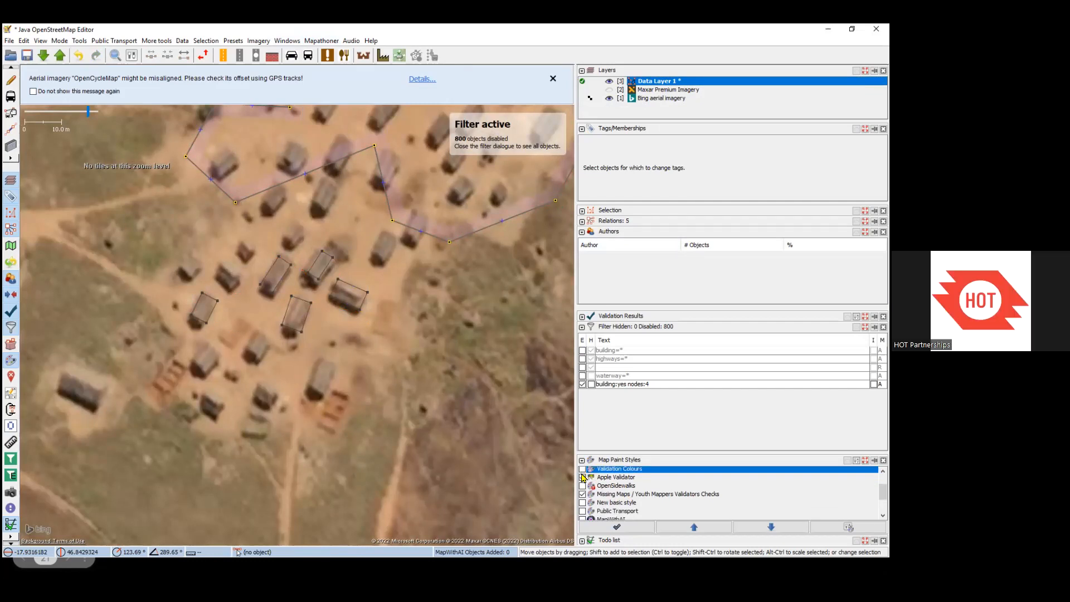
click(582, 477)
click(582, 493)
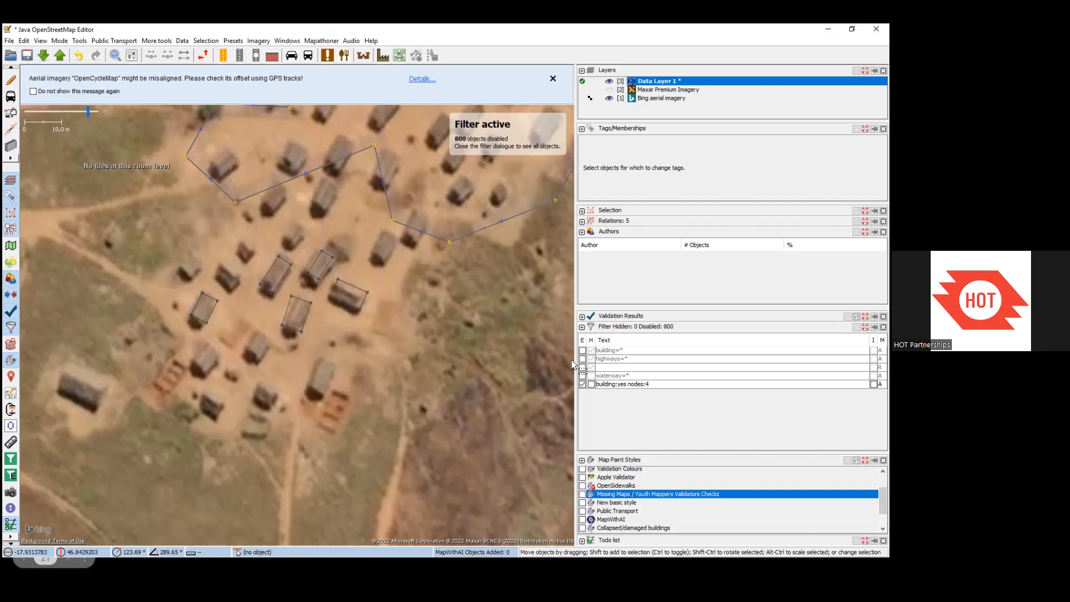
Disable the building:yes nodes:4 filter and compare the five new buildings with the filter on and off
click(583, 384)
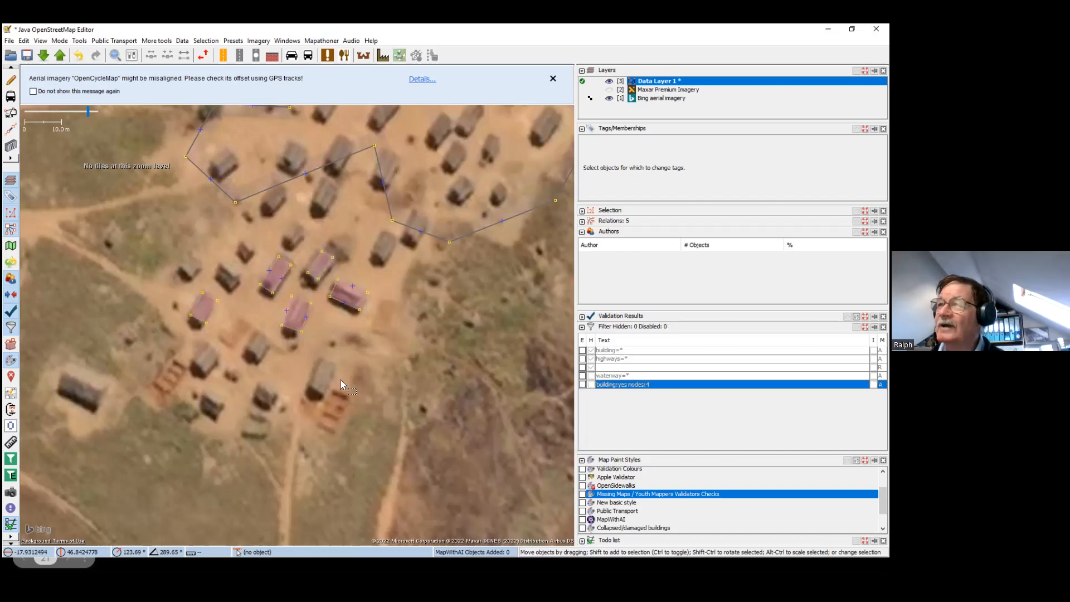
drag(385, 298, 340, 381)
scroll(300, 337, up, 4)
drag(300, 337, 399, 269)
scroll(423, 283, down, 2)
scroll(423, 282, down, 2)
scroll(399, 269, up, 2)
scroll(399, 269, down, 4)
scroll(399, 270, up, 2)
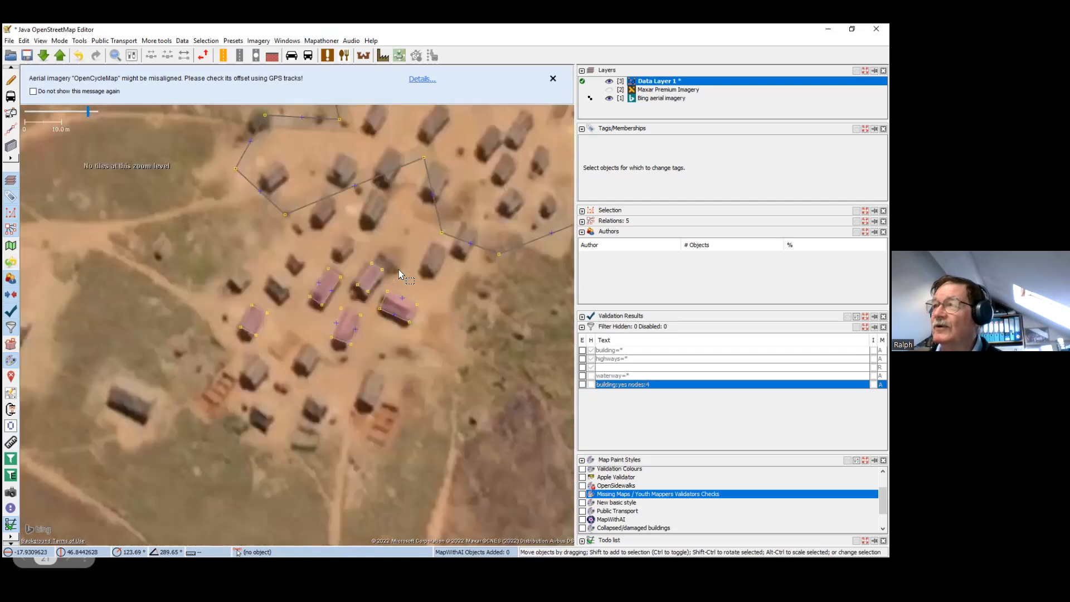
click(583, 384)
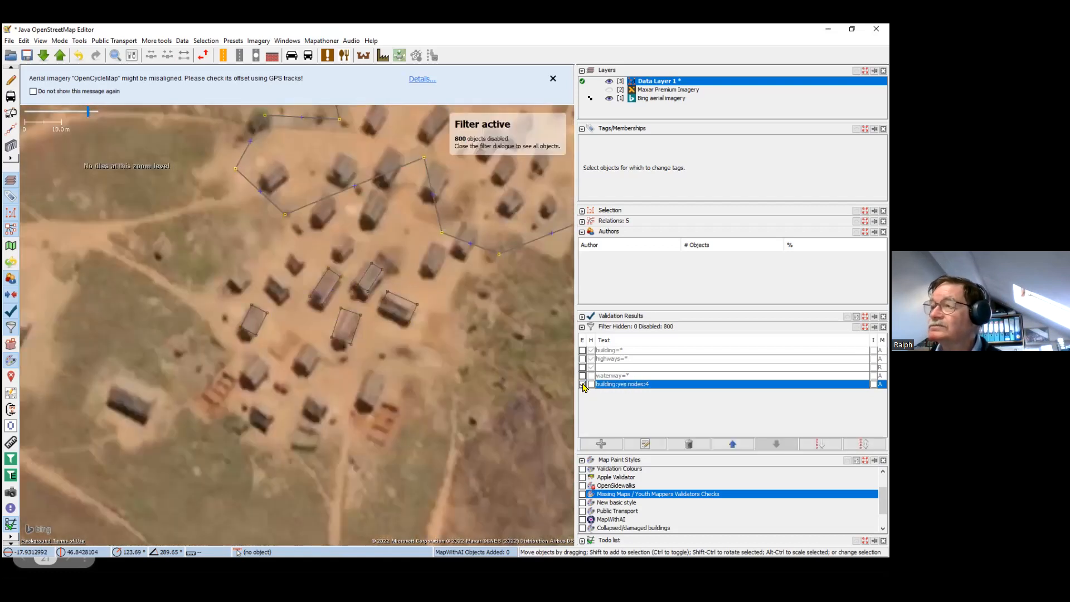
click(583, 384)
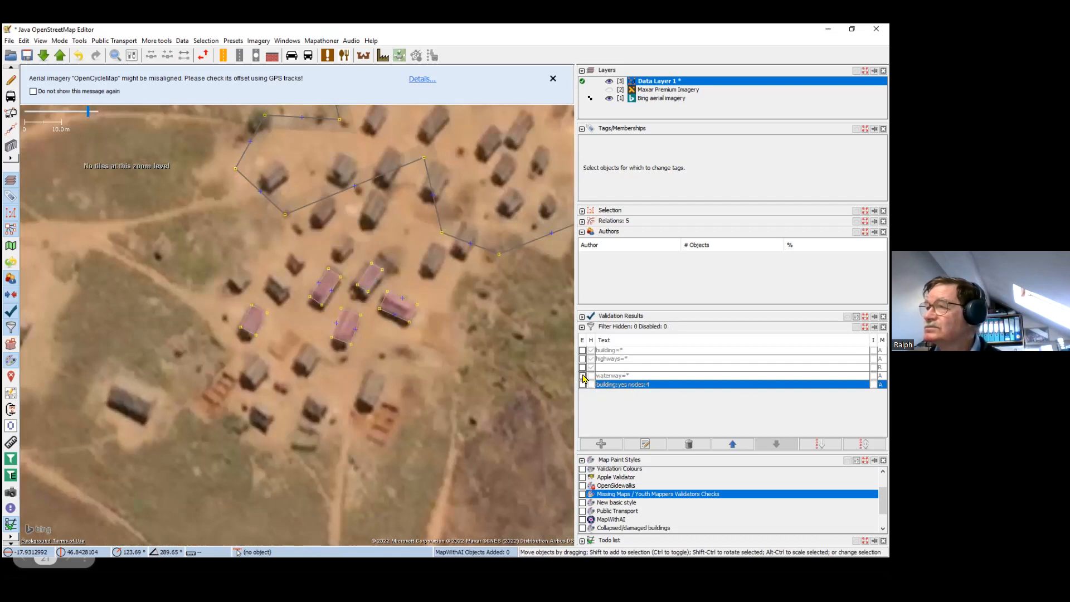
Enable the building=*, highways=*, waterway=* and blank-text filters, and view the village and its surroundings
click(583, 375)
click(585, 358)
click(582, 350)
click(582, 359)
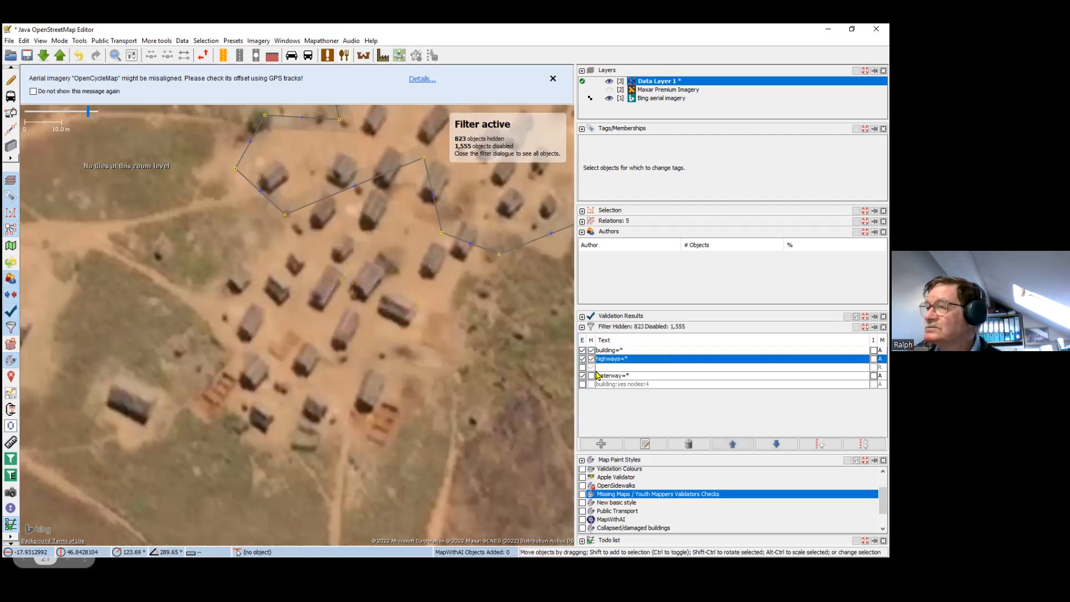
click(583, 367)
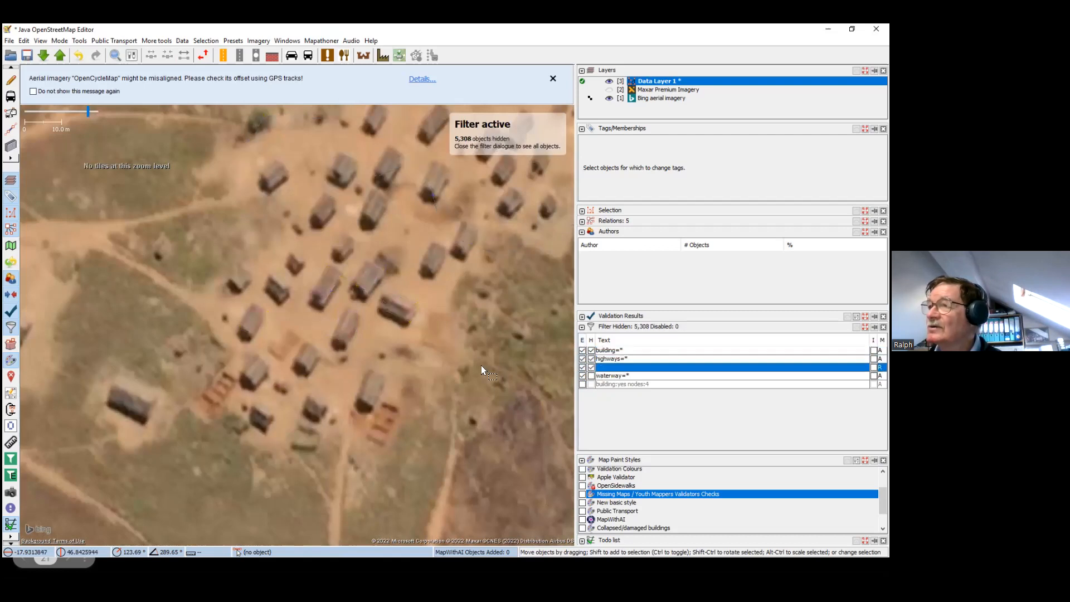
scroll(480, 365, down, 5)
drag(406, 354, 296, 334)
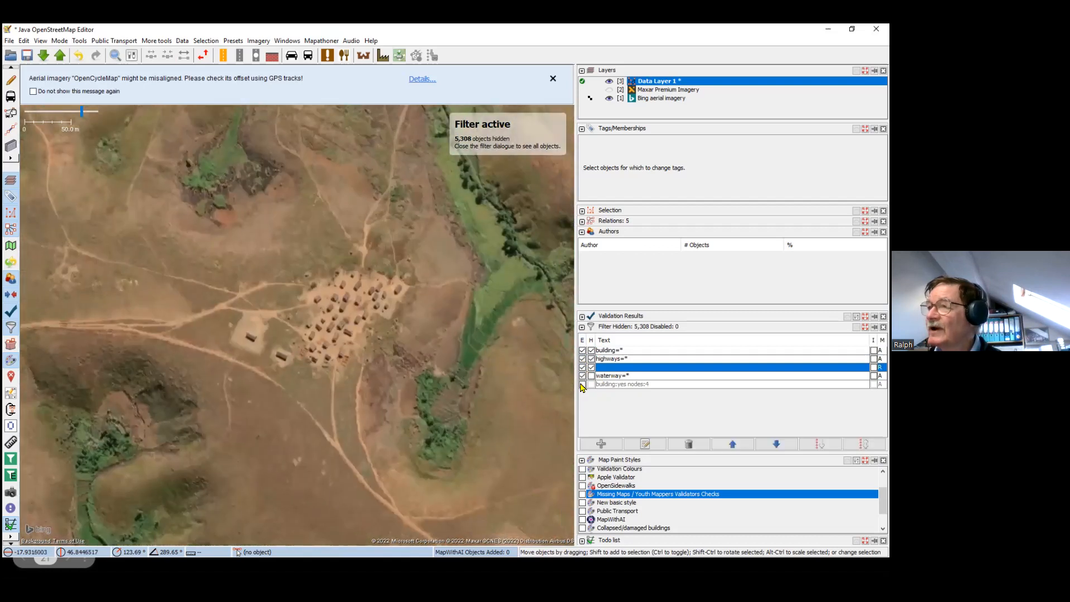
Enable the building:yes nodes:4 filter with inversion, disable it again, and examine the village
click(583, 385)
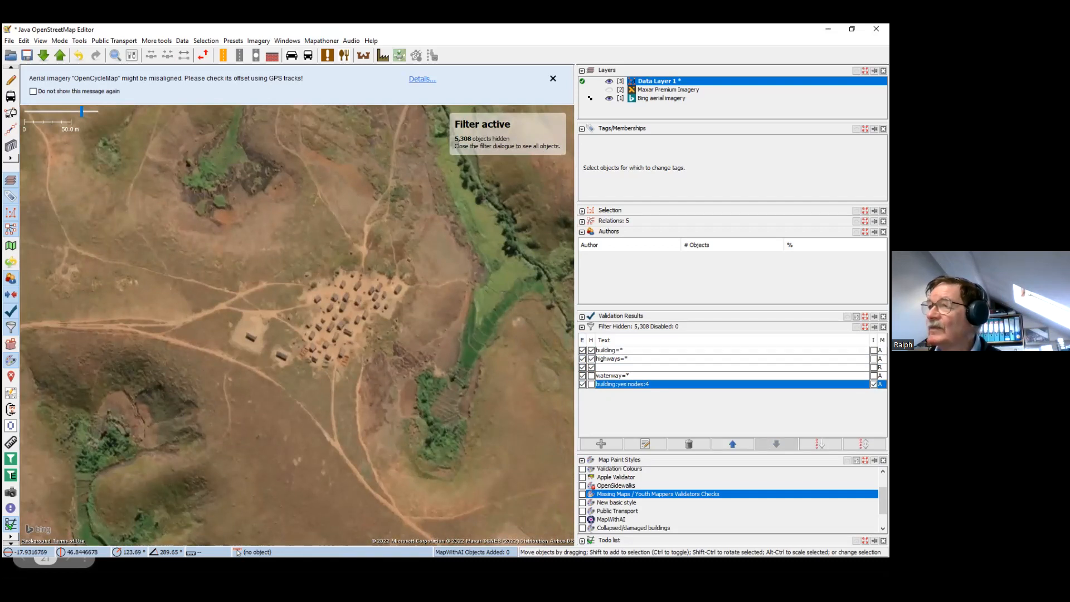
click(582, 384)
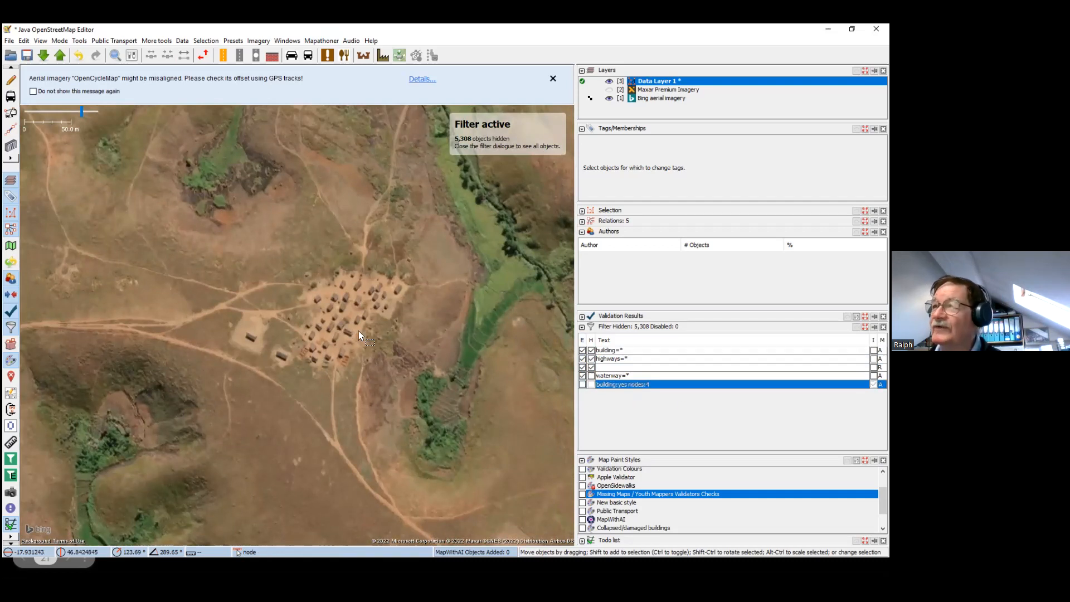
scroll(359, 331, up, 4)
drag(359, 331, 366, 352)
scroll(372, 340, down, 2)
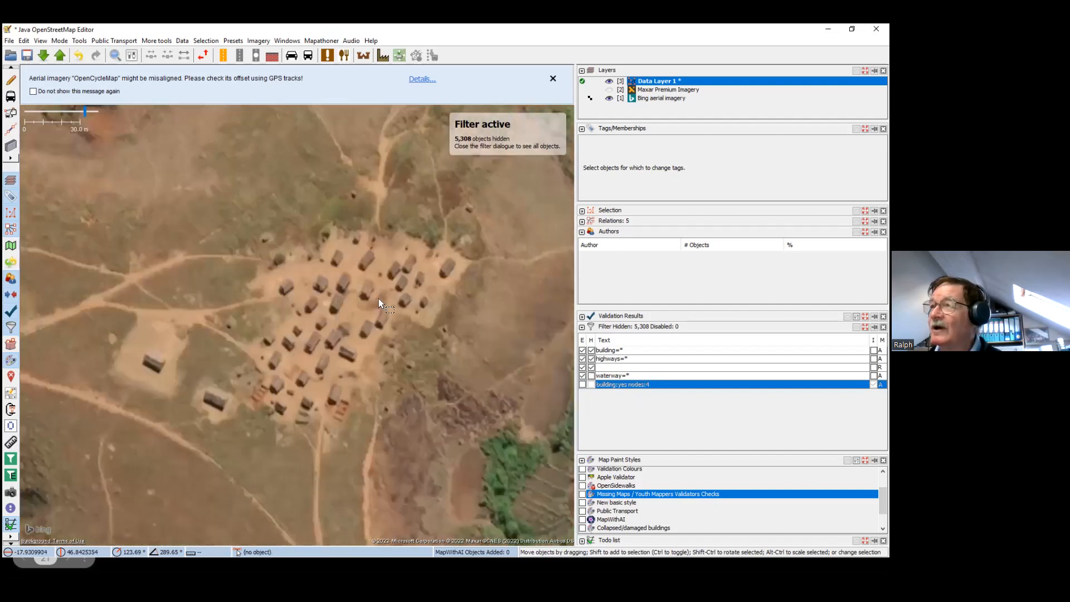
Disable the waterway=*, blank-text, highways=* and building=* filters
click(582, 375)
click(582, 367)
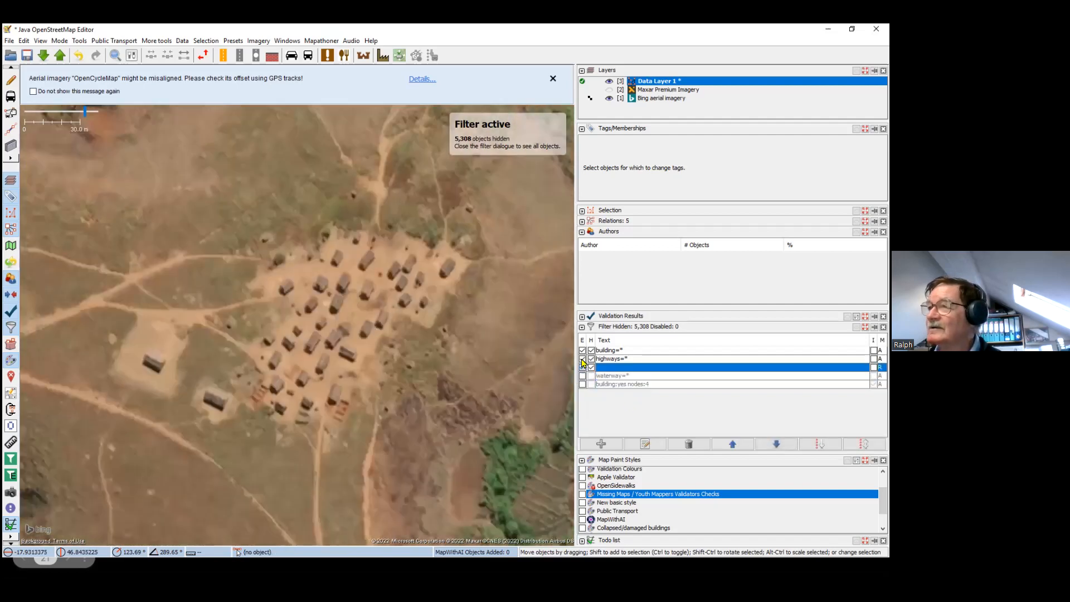
click(582, 359)
click(583, 350)
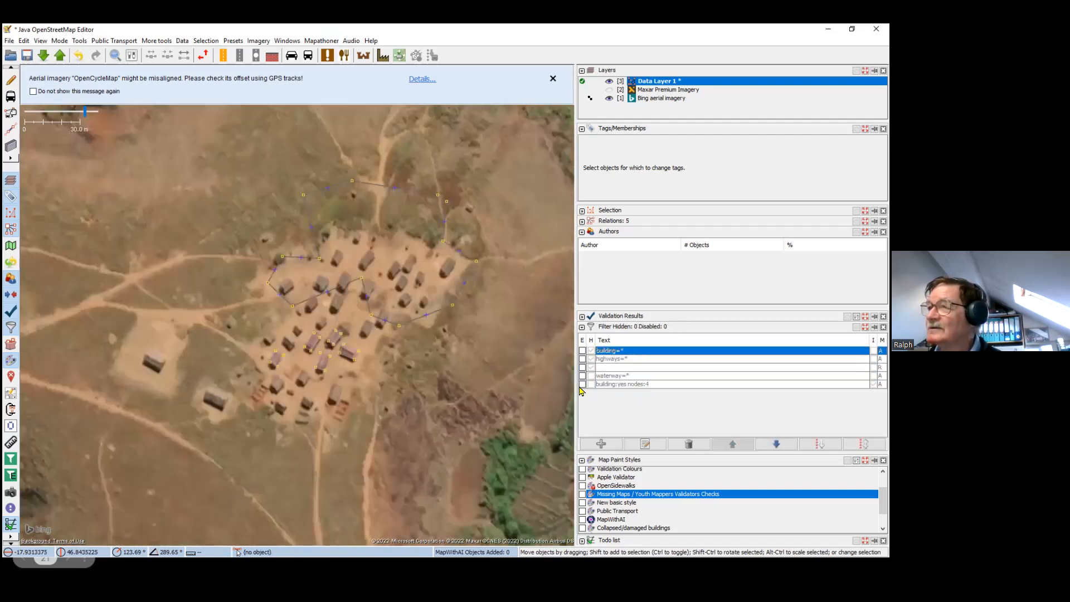
Enable the inverted building:yes nodes:4 filter and examine the five four-node buildings in the village
click(582, 385)
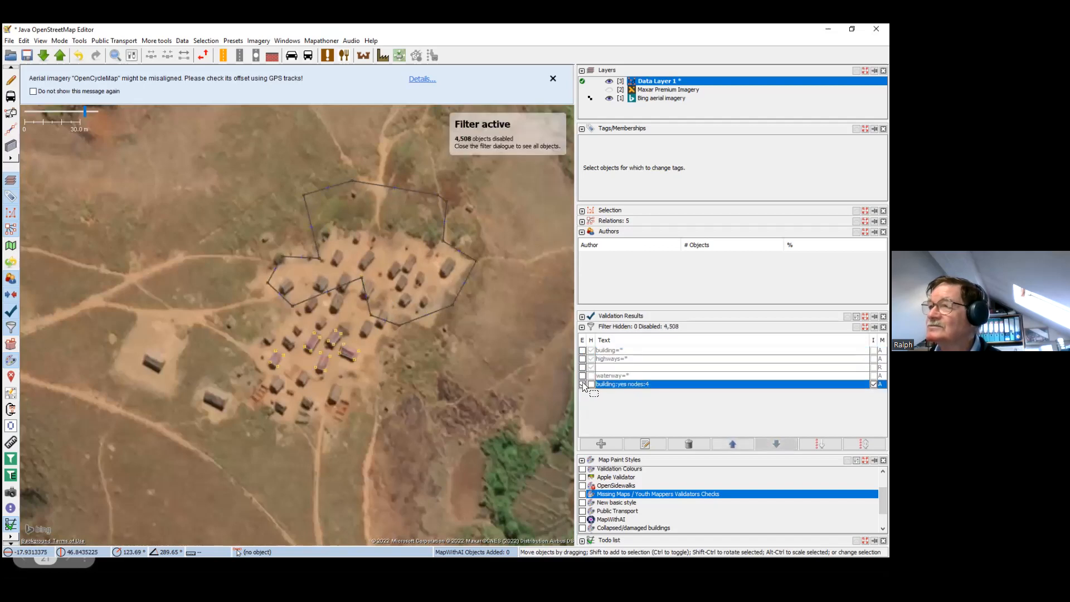
scroll(357, 346, up, 3)
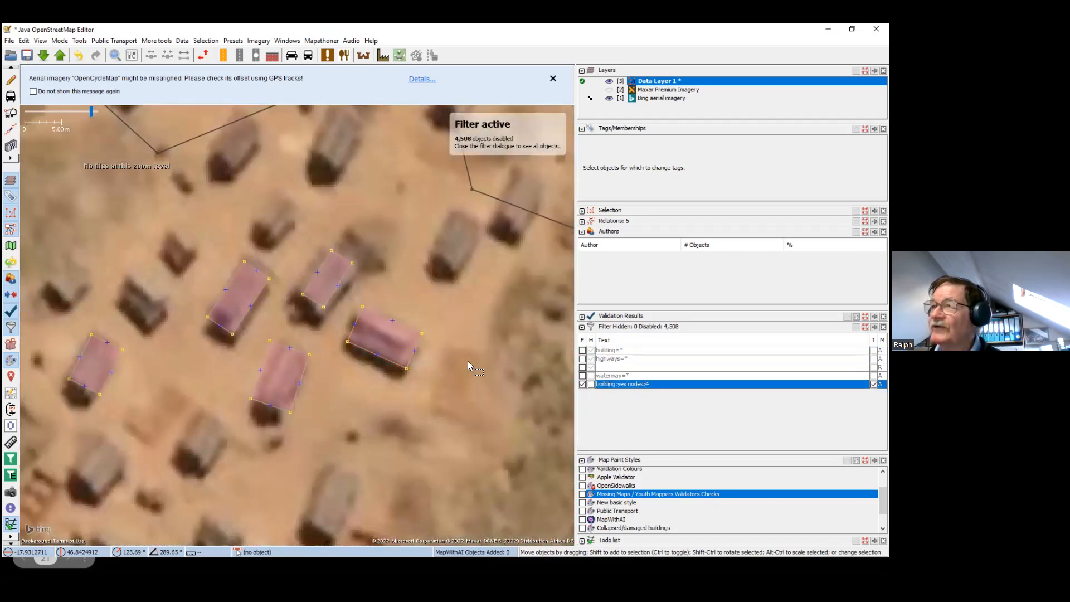
scroll(467, 360, down, 3)
drag(520, 368, 398, 366)
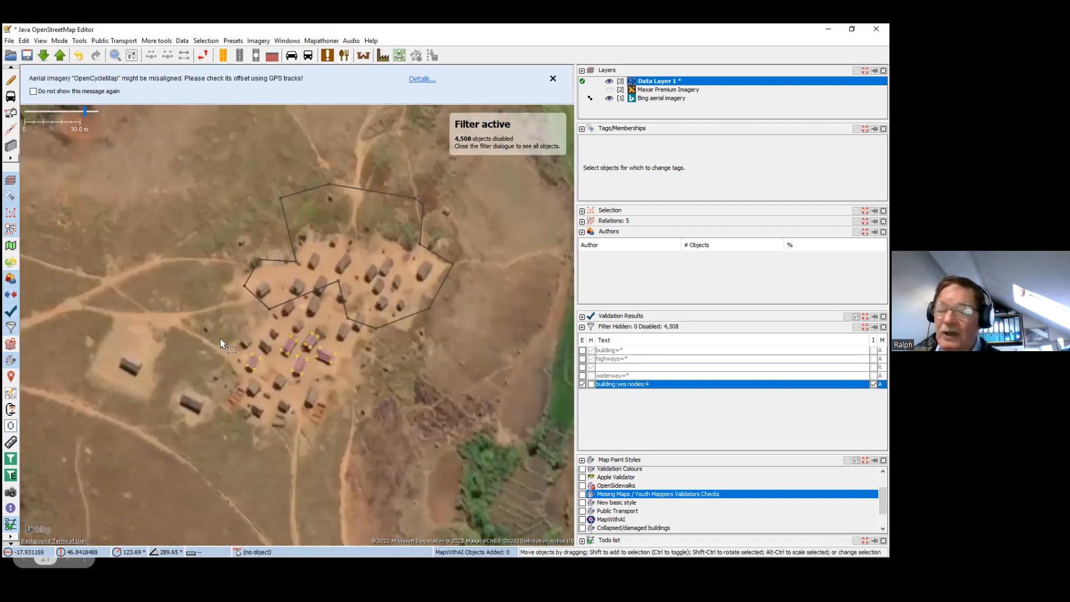
scroll(240, 336, up, 3)
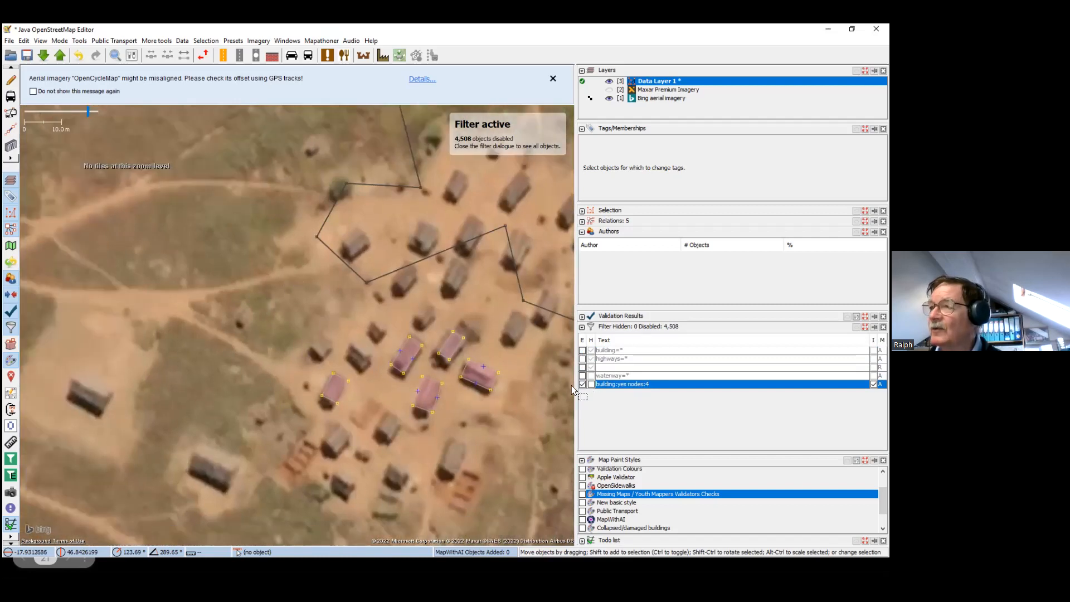
Disable the building:yes nodes:4 filter and draw a rectangular building on the open ground just west of the village
click(582, 384)
drag(317, 322, 243, 316)
key(b)
click(186, 264)
click(224, 278)
key(s)
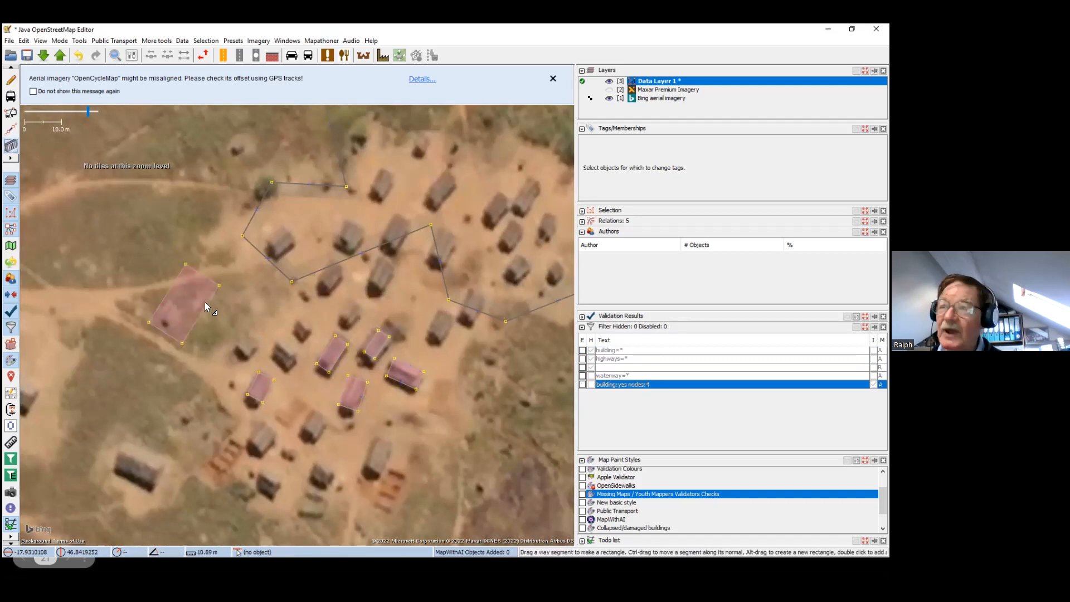
Add a node on the new building's southeast edge and extrude the edge's northern half outward to form an L-shape
click(202, 310)
drag(210, 298, 236, 314)
key(s)
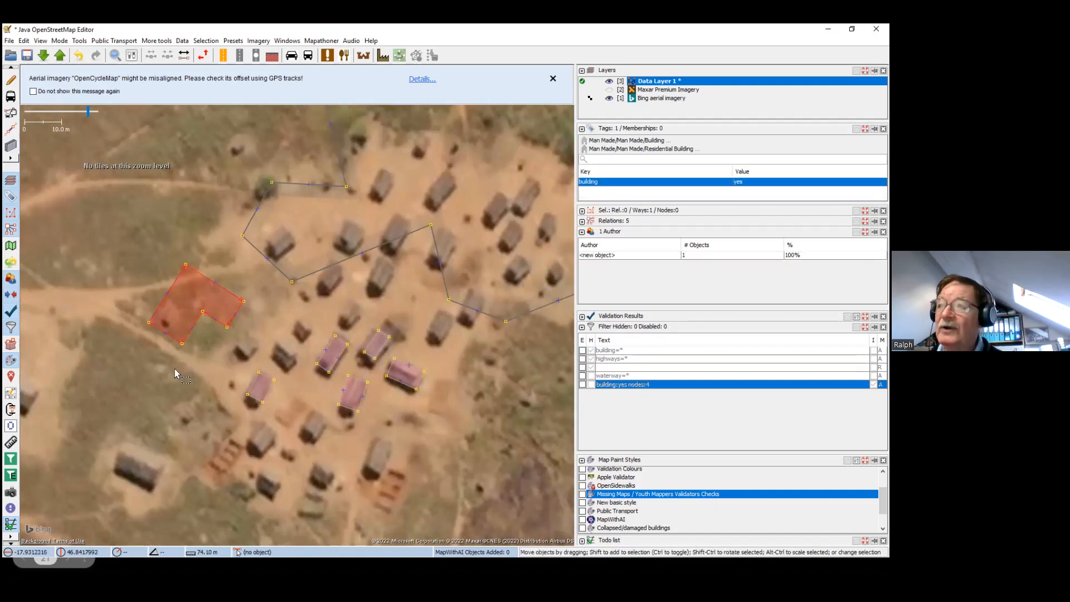
click(174, 369)
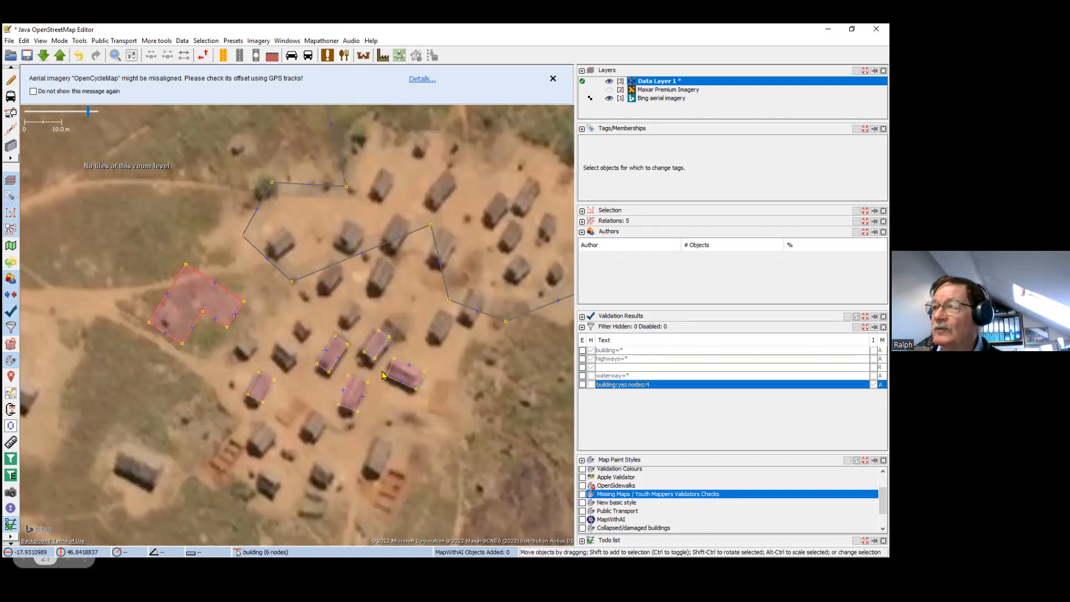
Enable the building:yes nodes:4 filter and compare the L-shaped building with the five four-node buildings
click(583, 384)
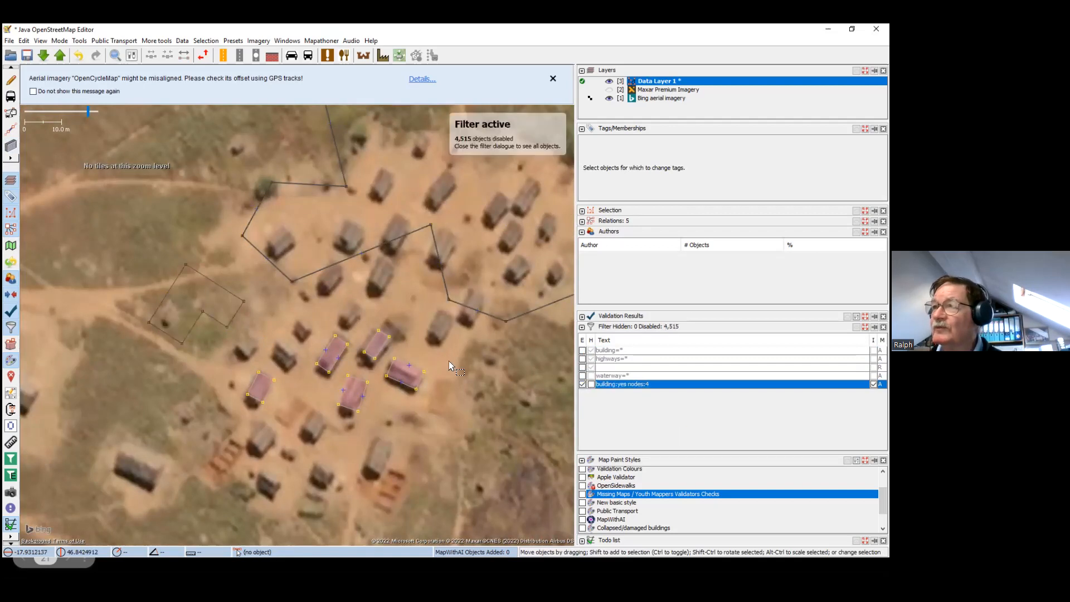
scroll(352, 320, down, 5)
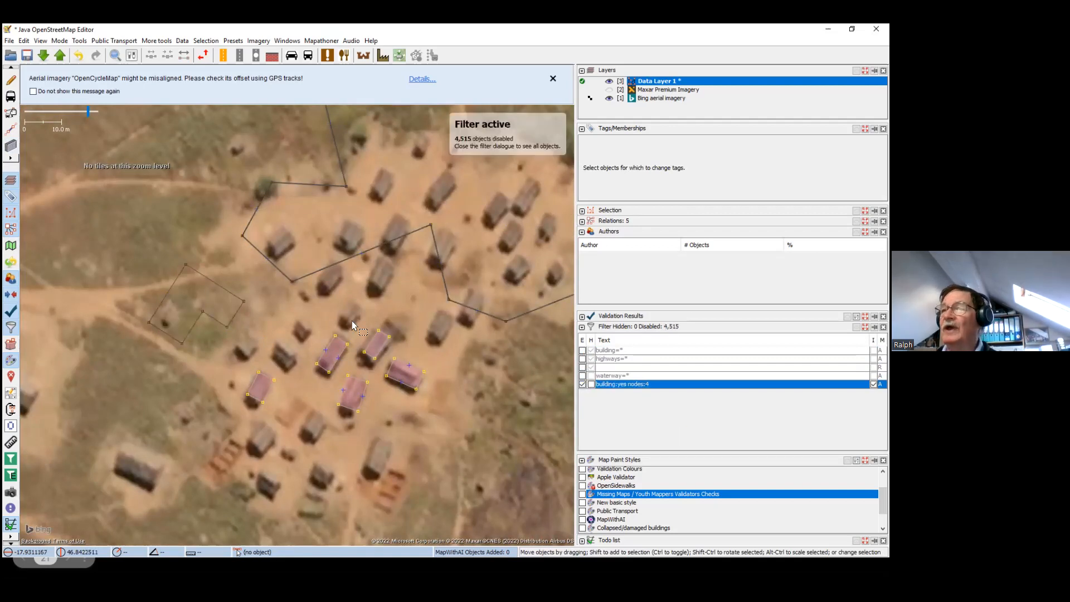
scroll(341, 283, up, 5)
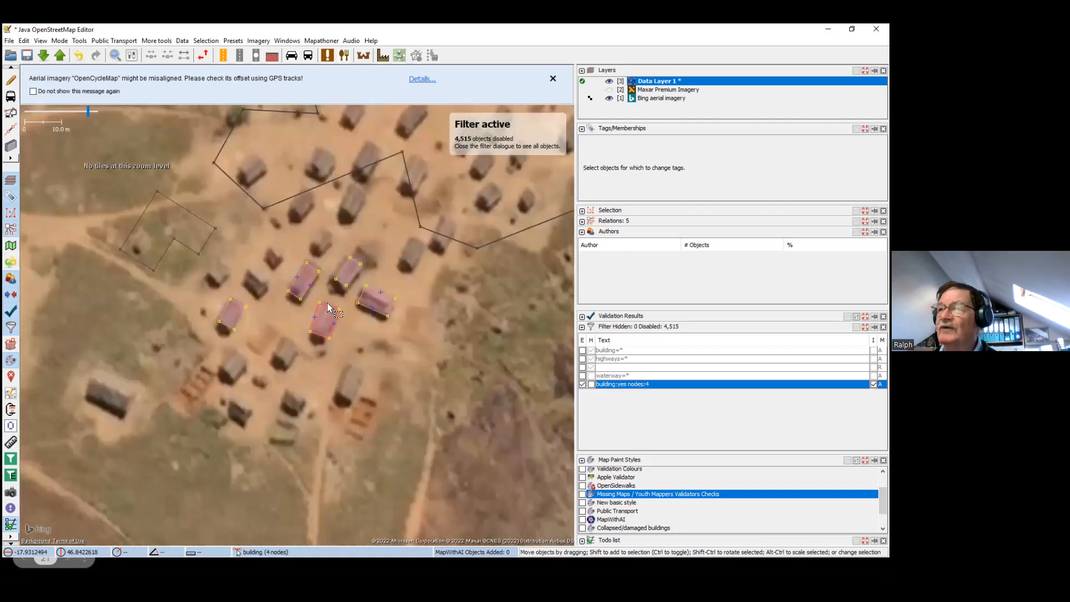
scroll(326, 303, up, 2)
drag(220, 309, 293, 371)
scroll(348, 353, down, 2)
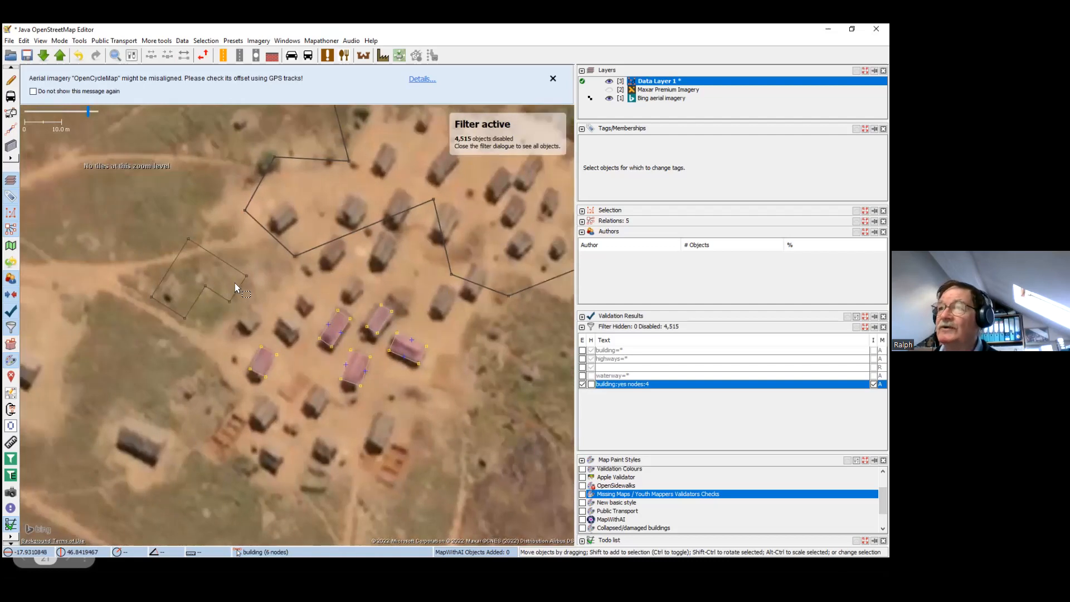
drag(263, 309, 278, 286)
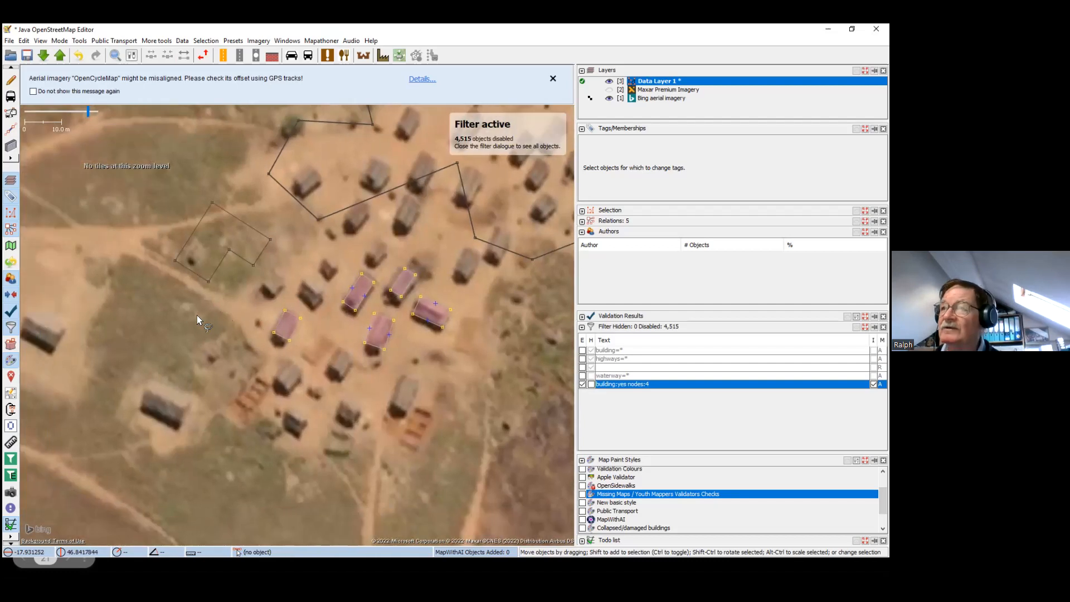
Select the five four-node buildings together with the filter active, and remove their nodes from the selection
mouse_move(186, 309)
mouse_down()
mouse_move(286, 257)
mouse_move(467, 256)
mouse_move(332, 426)
mouse_move(369, 420)
mouse_move(389, 393)
mouse_up()
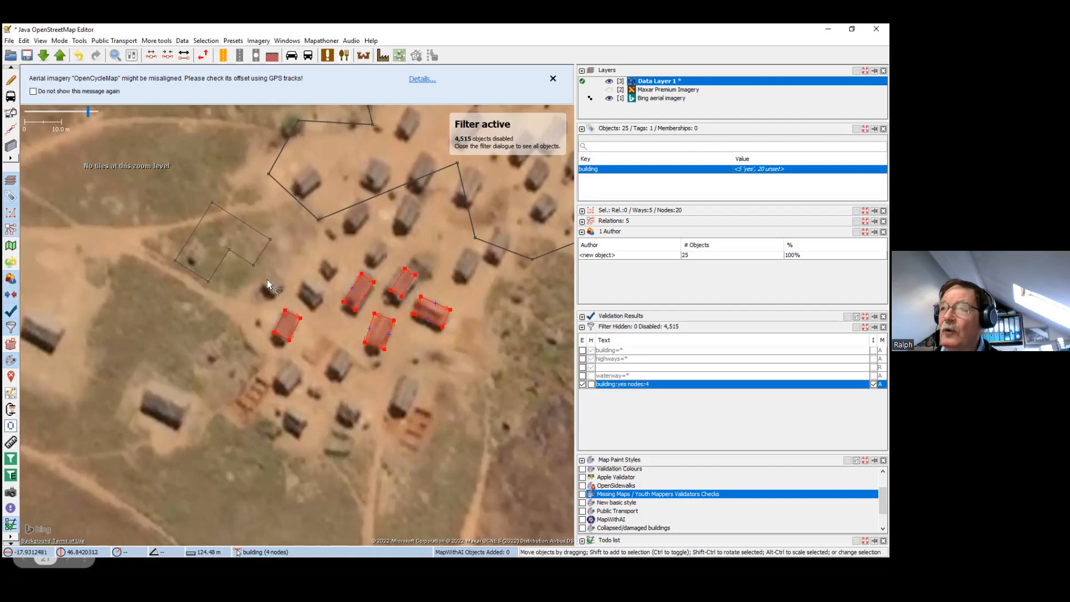
mouse_move(255, 212)
mouse_down()
mouse_move(138, 263)
mouse_move(276, 205)
mouse_move(349, 316)
mouse_up()
mouse_move(249, 325)
mouse_down()
mouse_move(229, 299)
mouse_move(487, 262)
mouse_move(342, 394)
mouse_move(407, 366)
mouse_up()
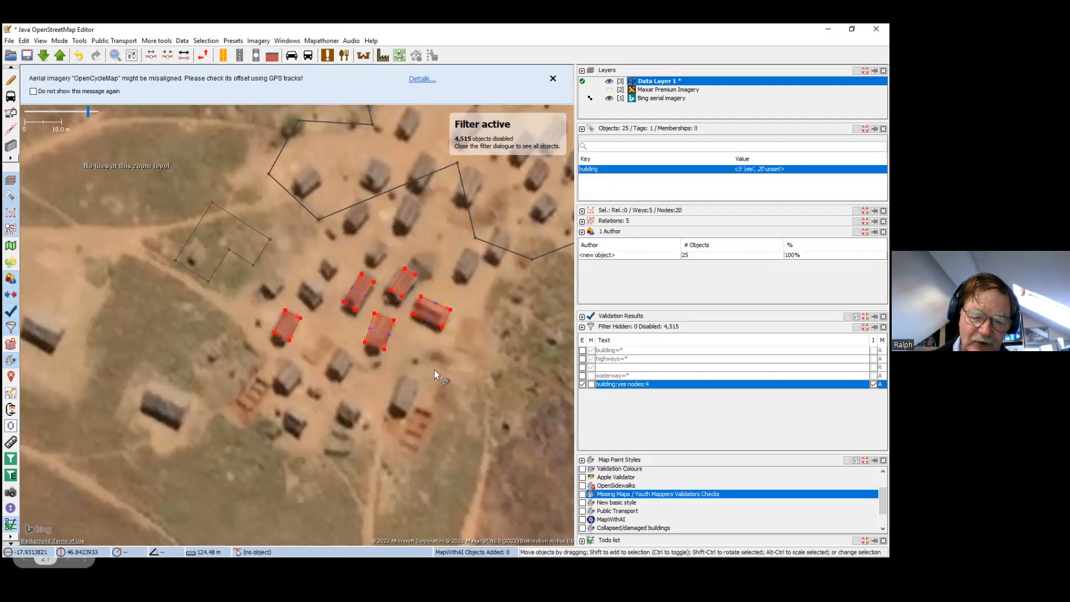
key(u)
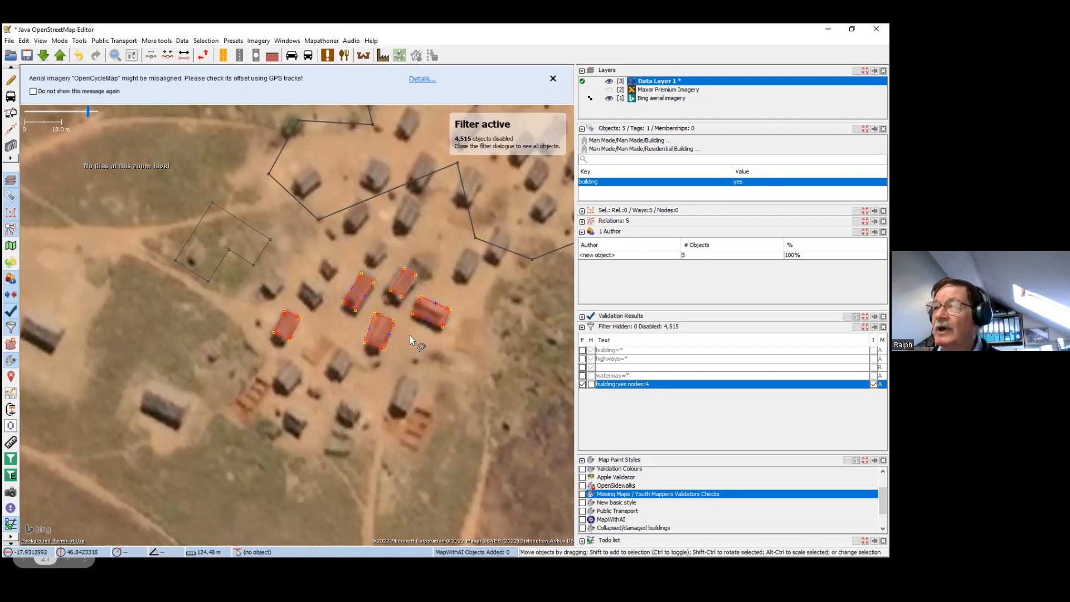
Examine the selected buildings within the village, disable the building:yes nodes:4 filter, and clear the selection
scroll(409, 336, down, 3)
drag(370, 358, 299, 360)
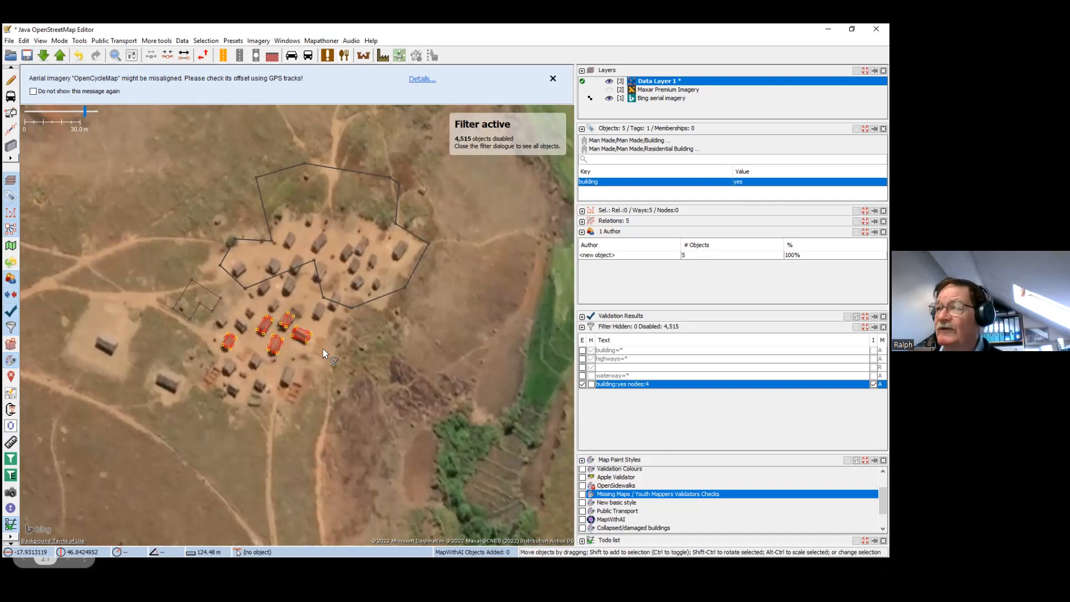
scroll(323, 336, up, 2)
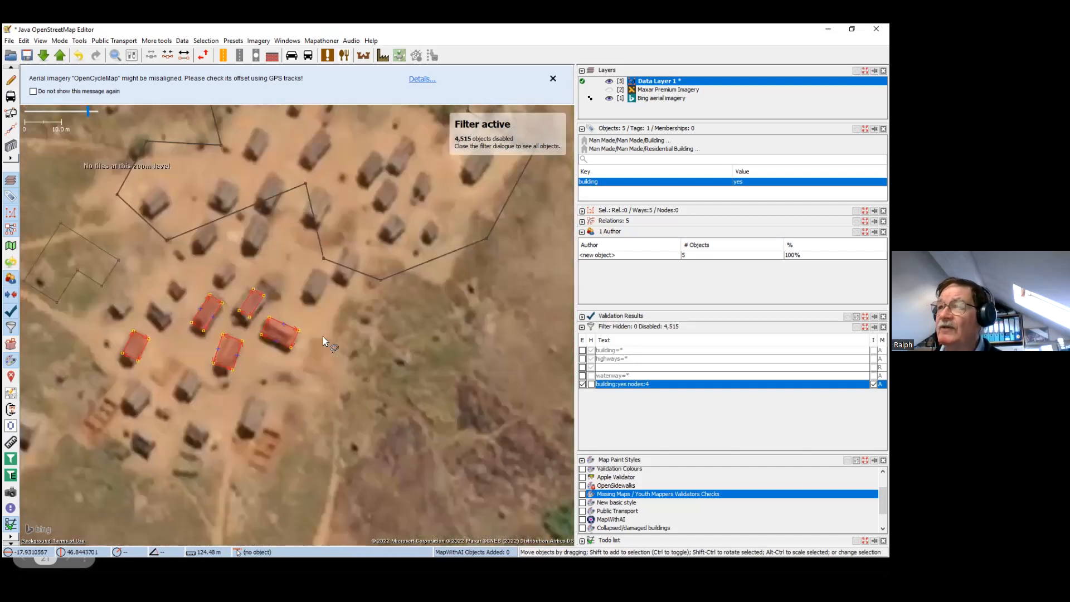
drag(277, 364, 326, 319)
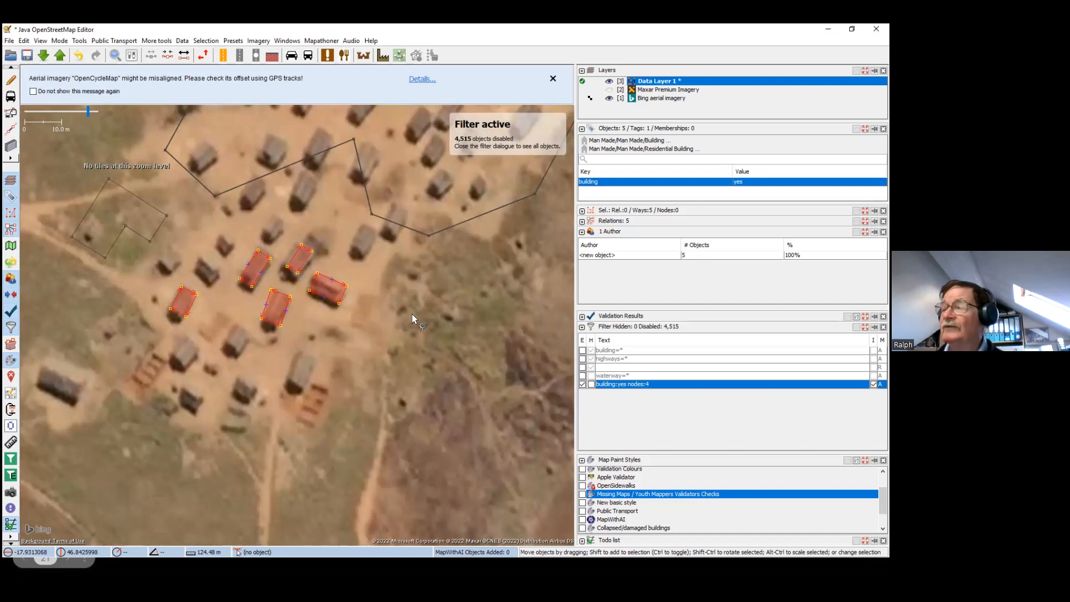
scroll(449, 279, down, 3)
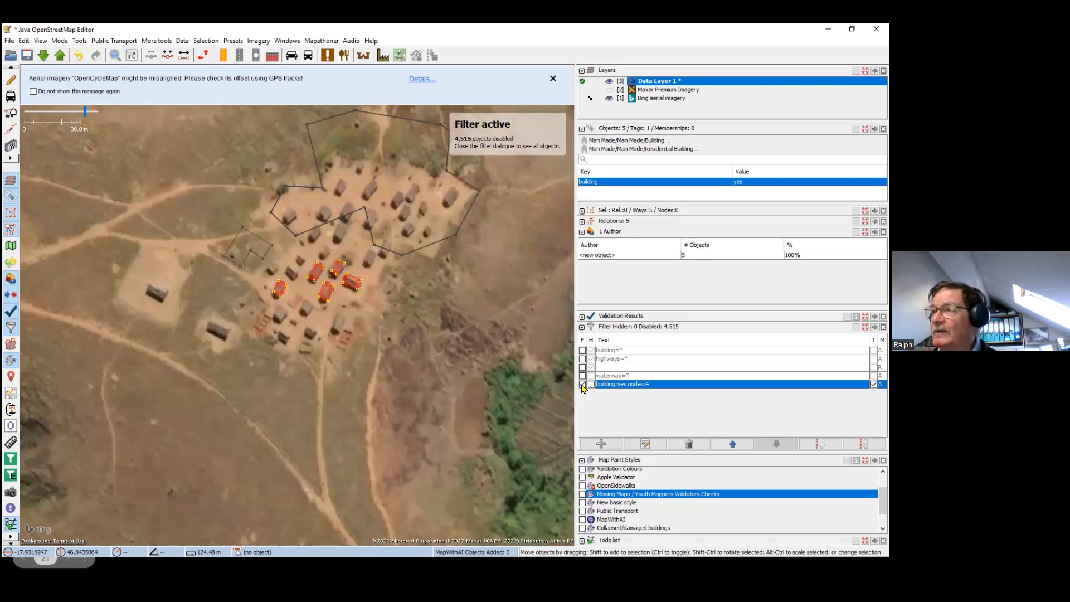
click(582, 384)
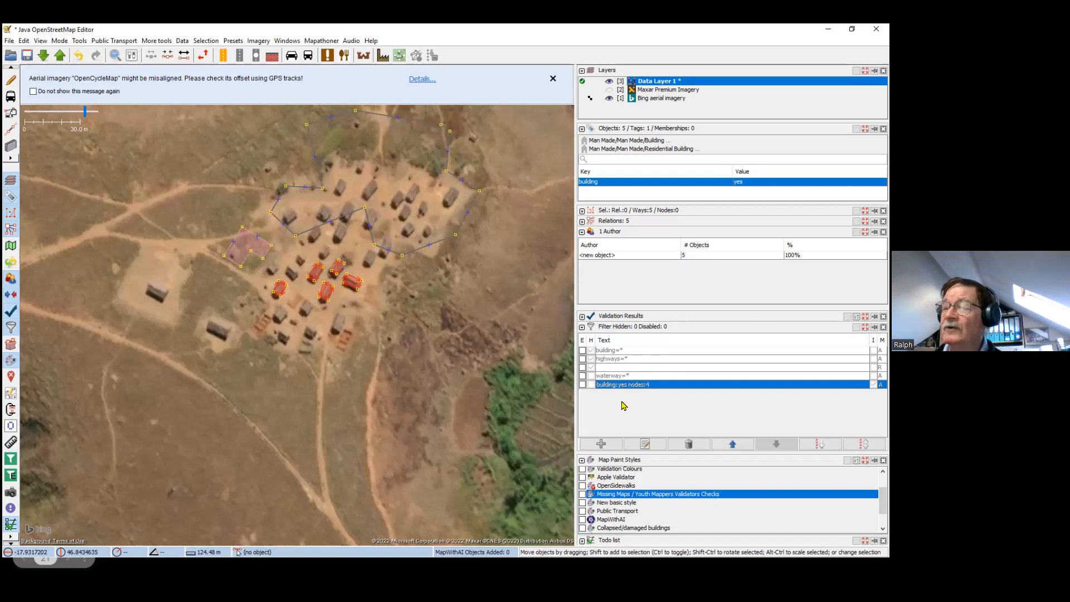
click(423, 293)
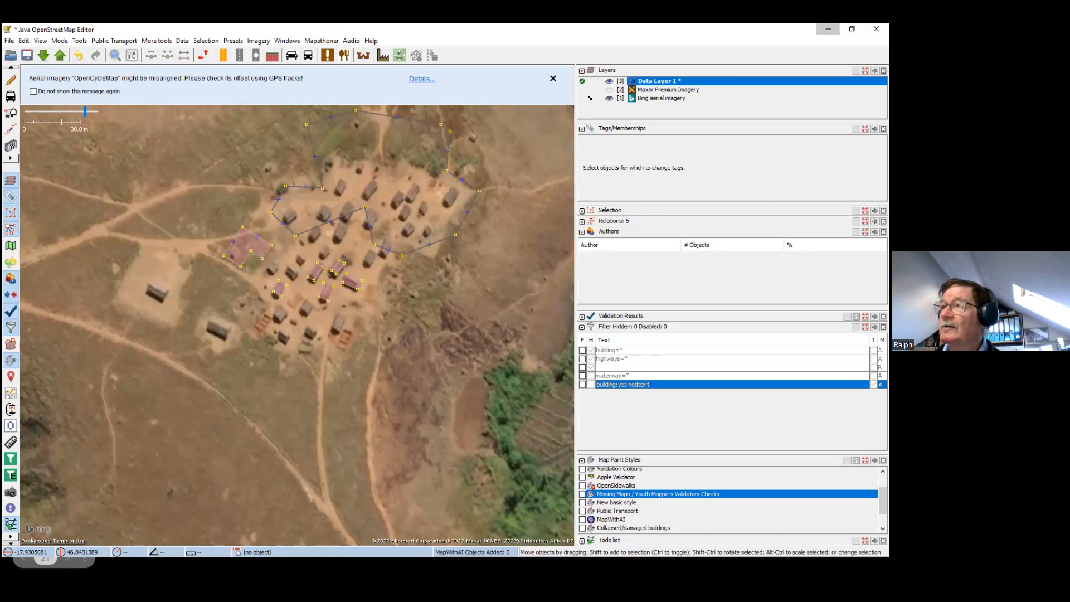
Switch to the slide presentation and advance to the Conflict Resolution slide
click(828, 29)
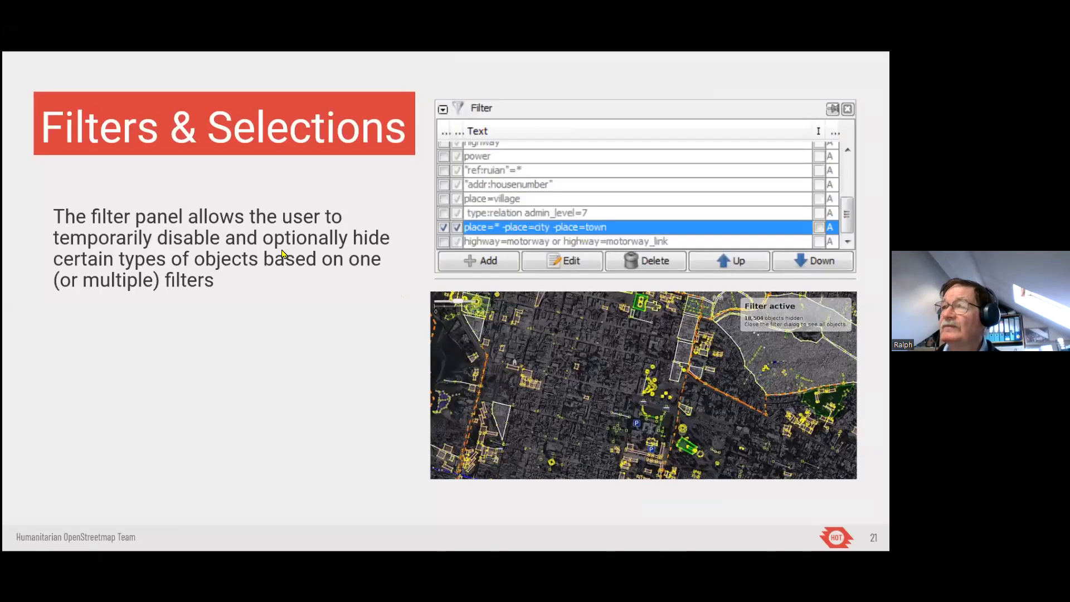
key(Right)
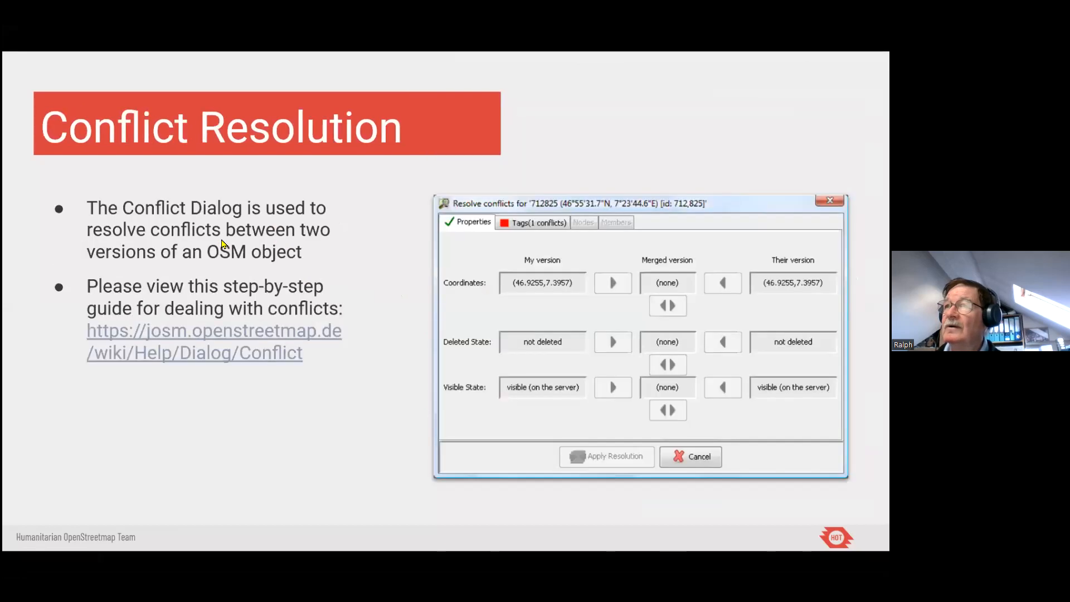
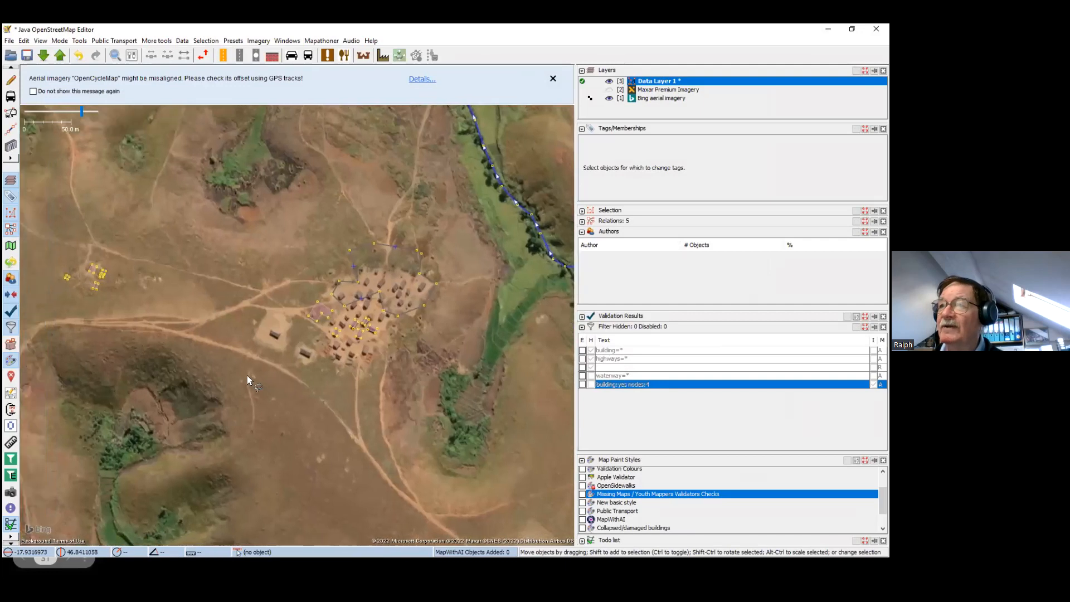
Draw a closed irregular area about 259 m around, south of the track and southwest of the village
key(a)
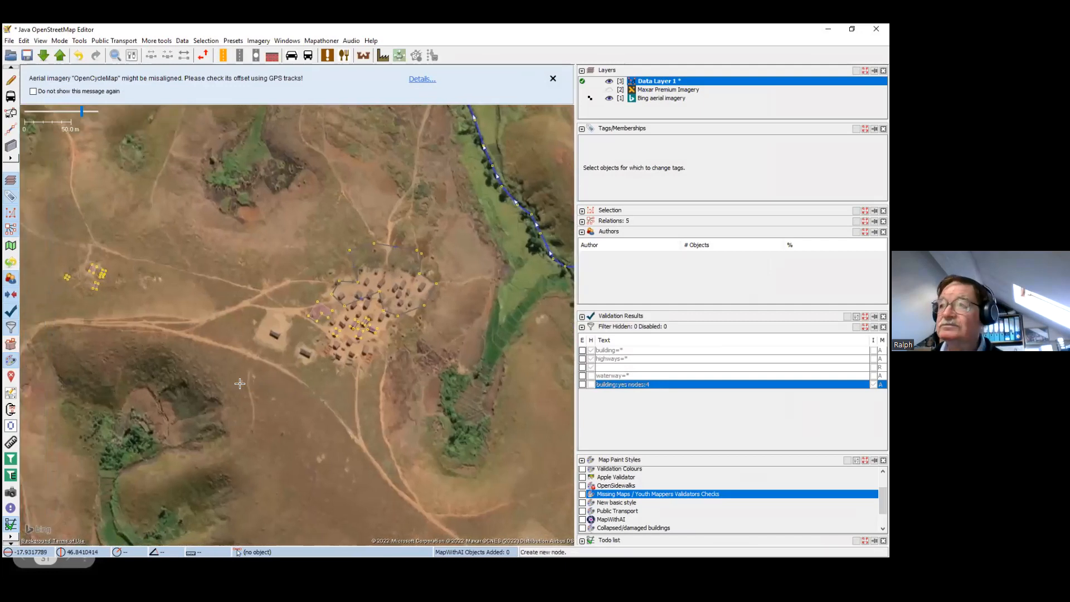
scroll(240, 385, up, 5)
click(202, 243)
click(360, 295)
click(387, 384)
click(264, 482)
click(145, 491)
click(88, 399)
click(166, 340)
click(110, 253)
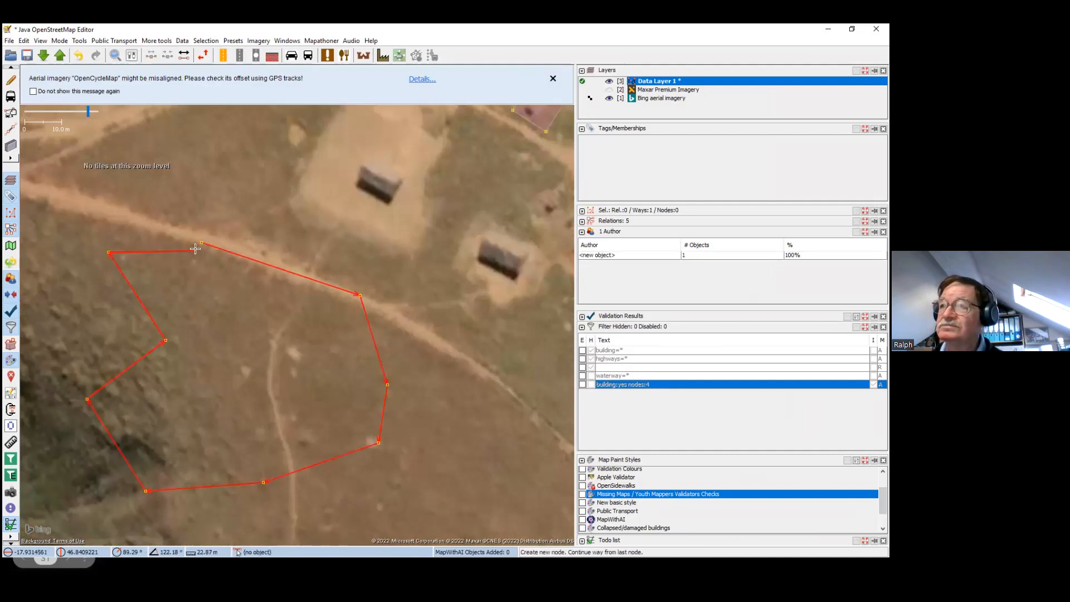
click(202, 243)
key(Escape)
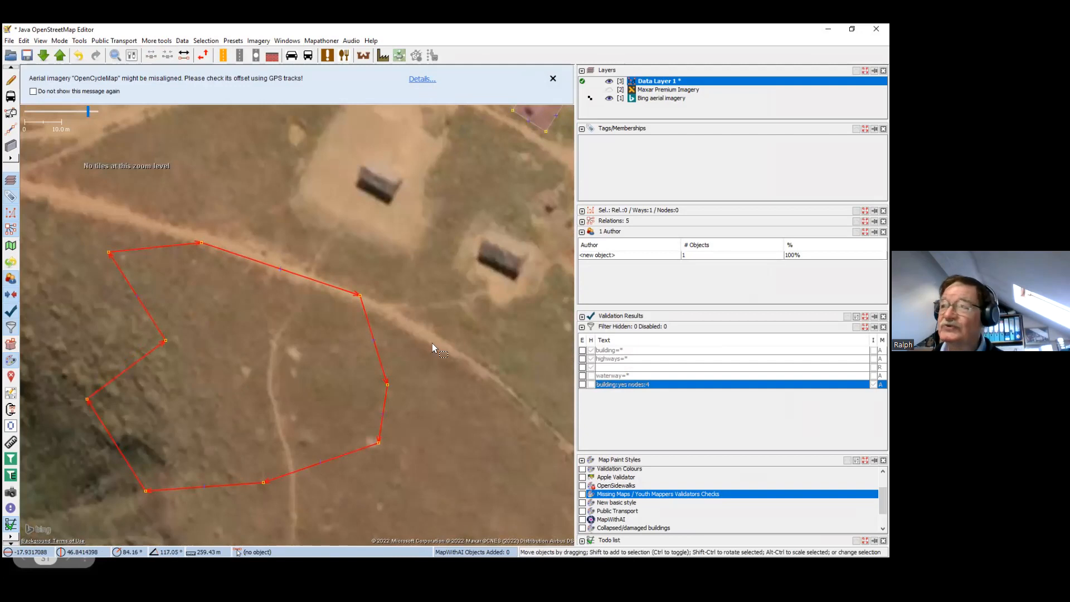
Tag the closed area as natural=wood and deselect it
click(646, 195)
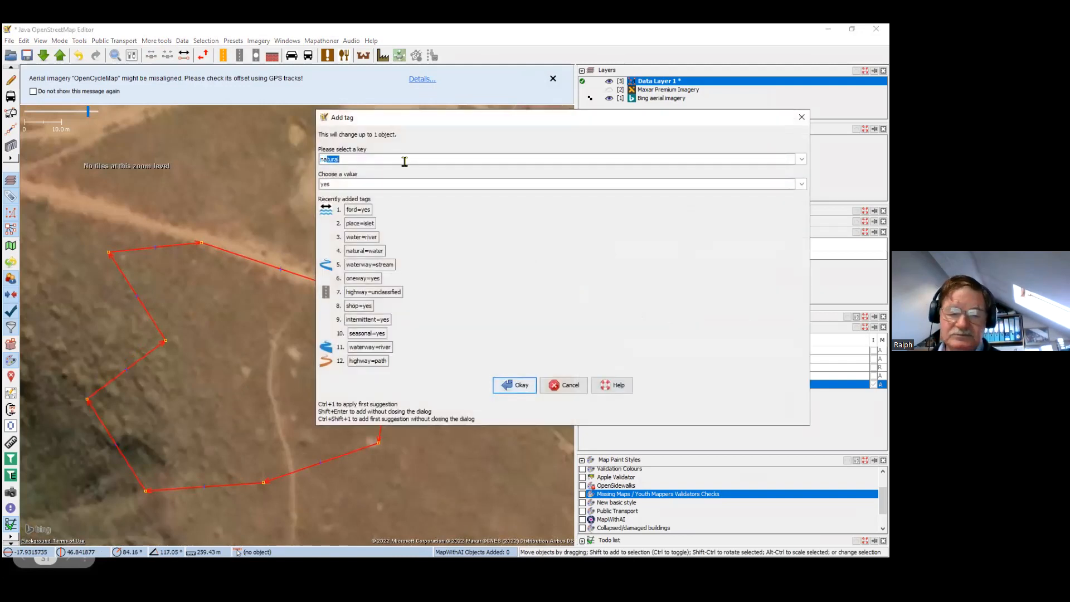
click(354, 183)
text(w)
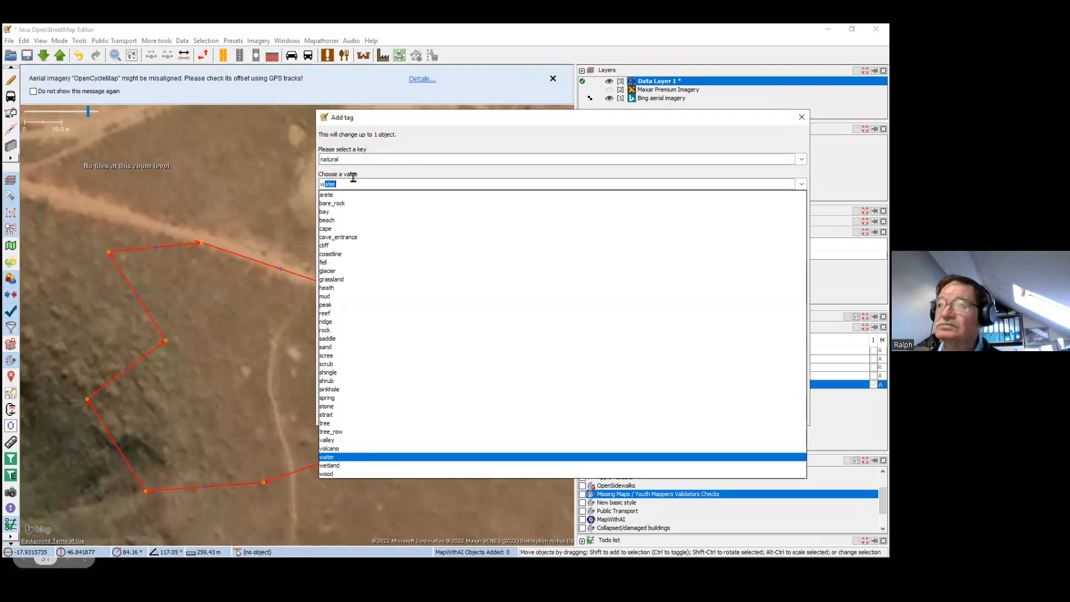
text(ood)
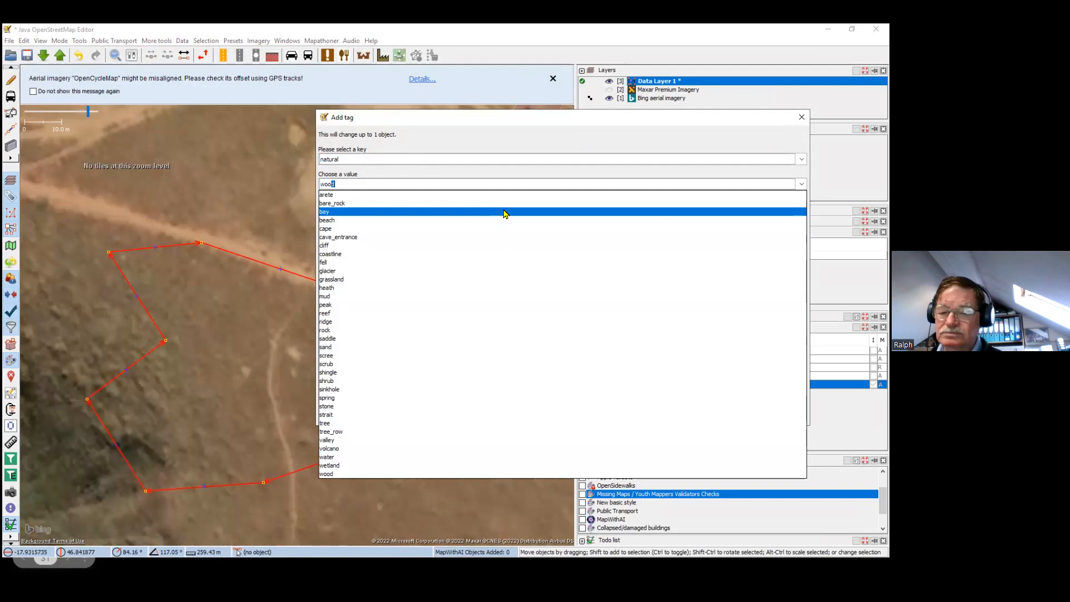
key(Return)
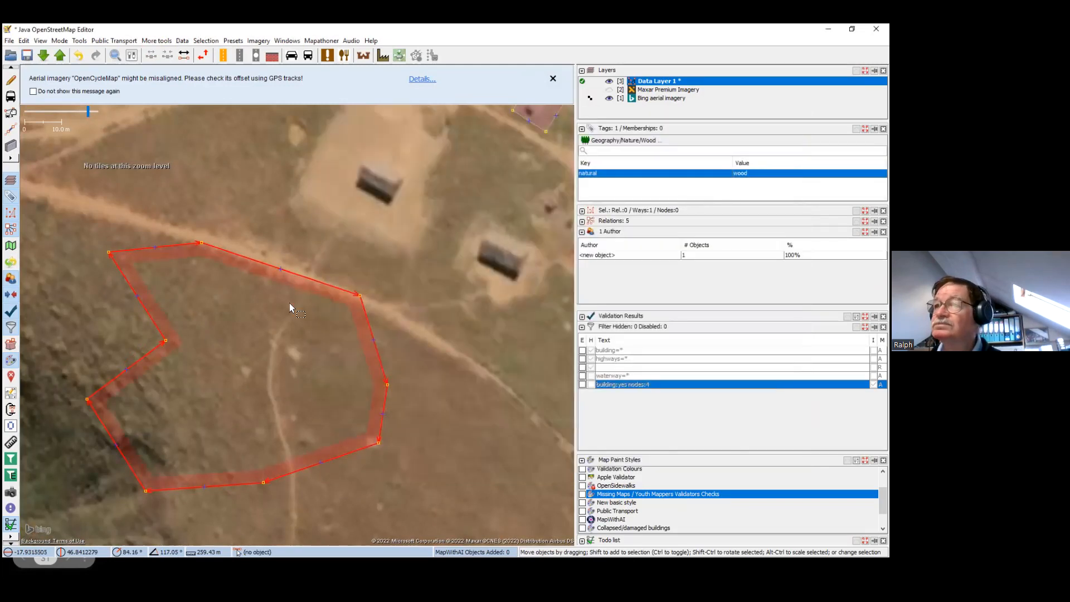
click(459, 372)
Draw a line about 210 m long following the track past the northern and eastern sides of the wood area
drag(271, 310, 441, 401)
key(a)
click(112, 261)
click(212, 282)
click(316, 313)
drag(351, 321, 283, 308)
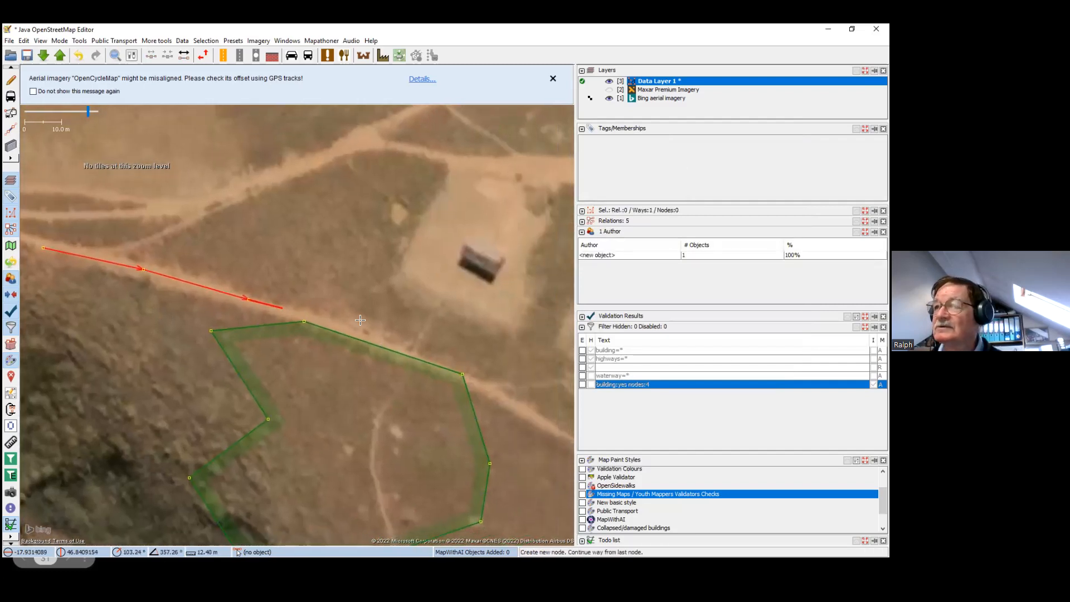
click(476, 363)
drag(515, 396, 316, 282)
click(349, 304)
click(413, 353)
click(482, 416)
key(s)
drag(173, 274, 312, 338)
scroll(299, 340, down, 3)
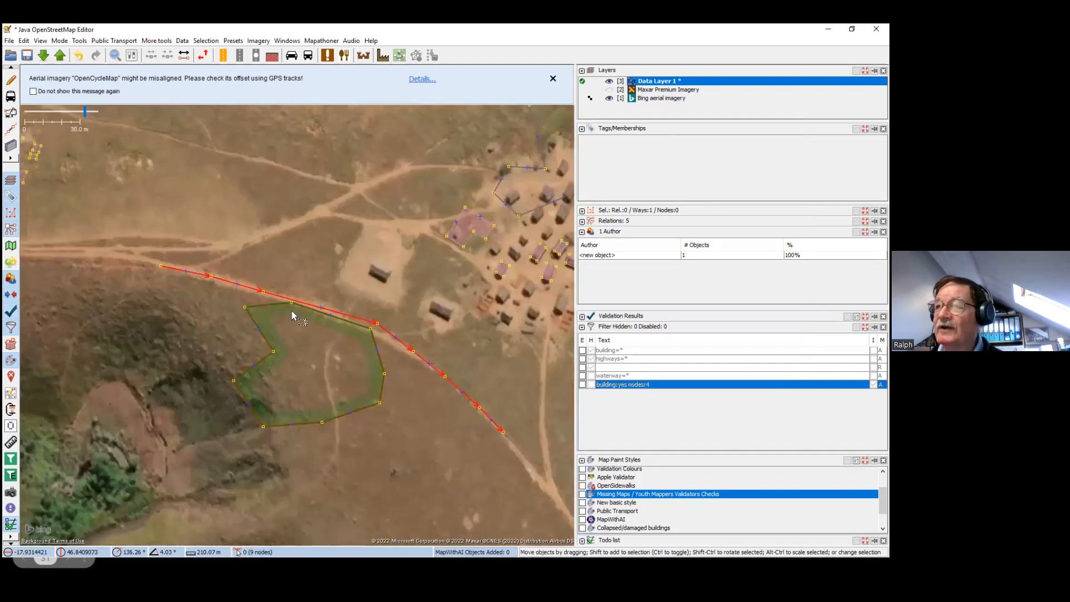
Split the track line at its two nodes beside the wood's northern edge and delete the section between them
scroll(293, 309, up, 3)
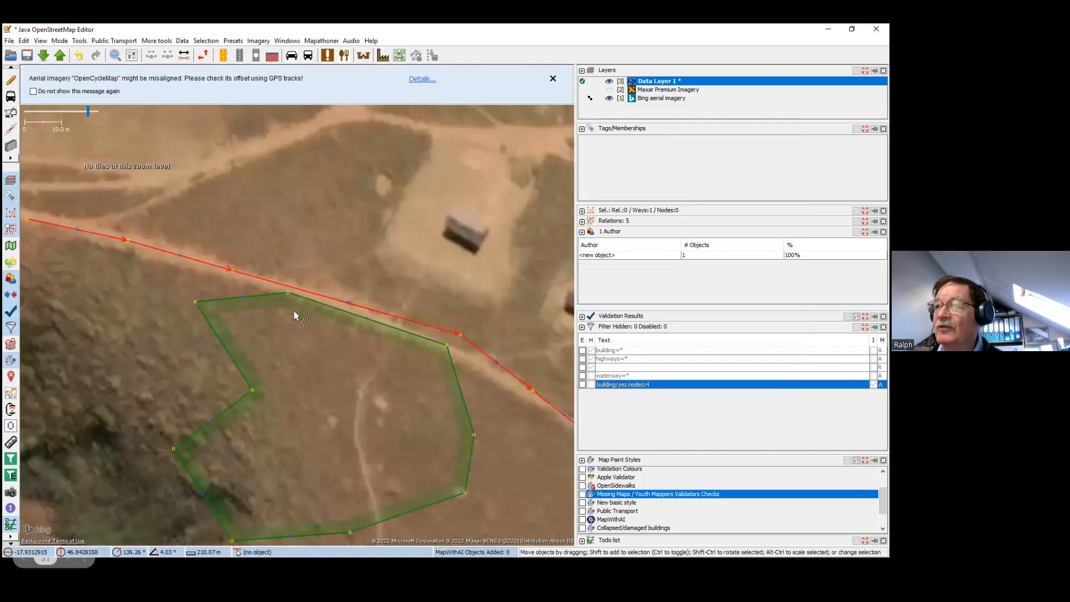
click(222, 278)
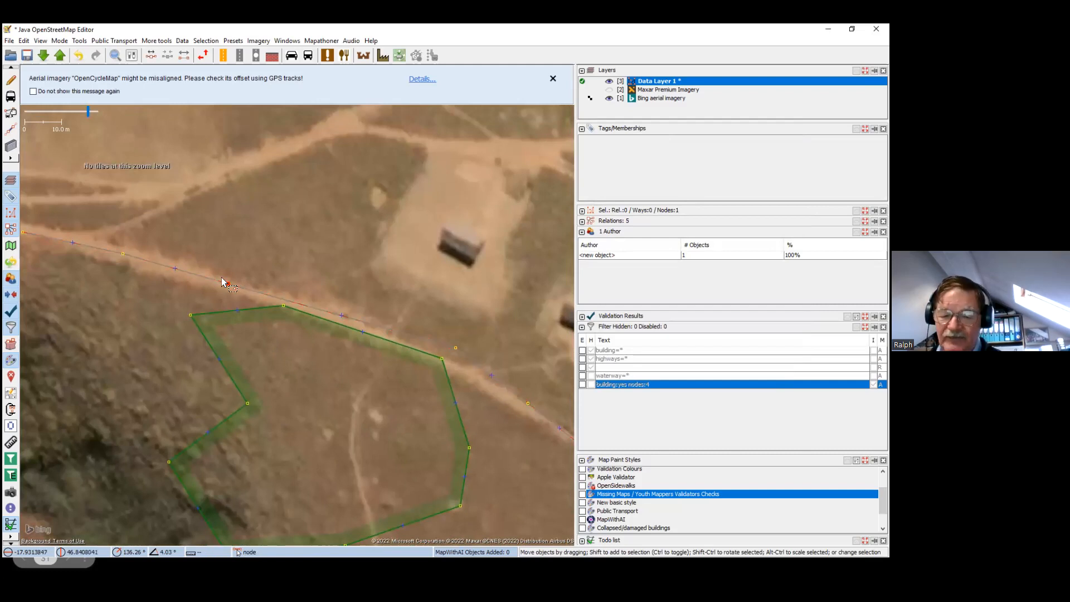
shift+click(456, 348)
key(p)
click(416, 337)
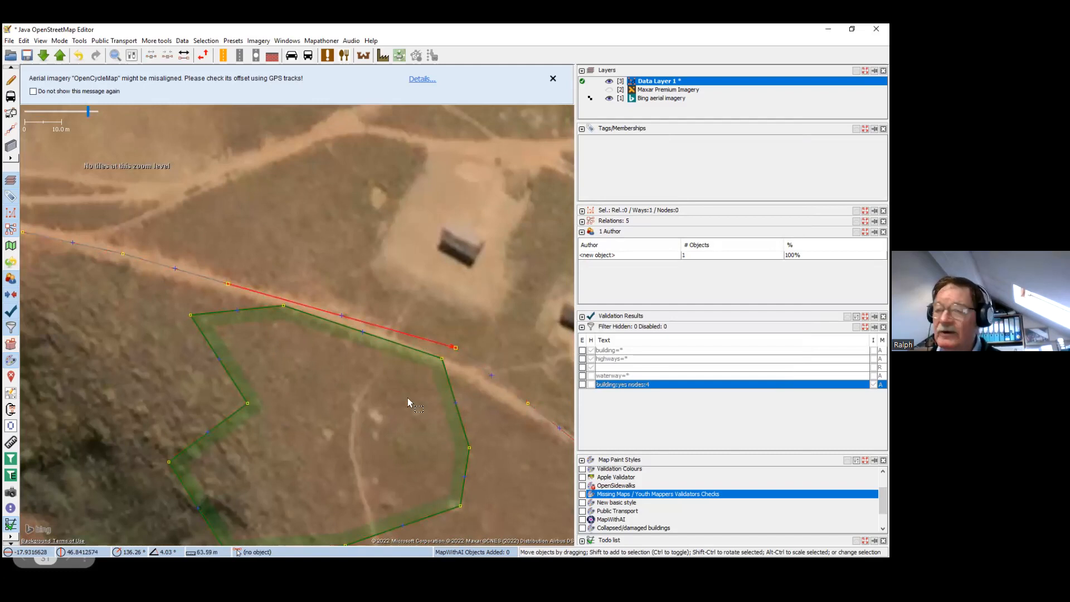
key(Delete)
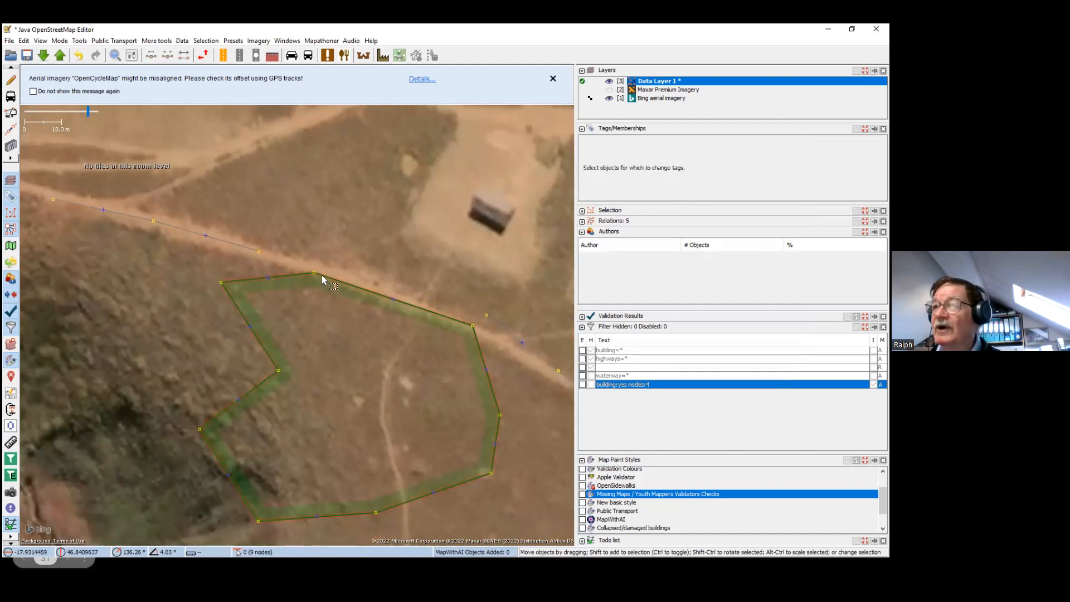
Split the wood outline at its two northern corner nodes so the edge beside the track is a separate way
click(313, 272)
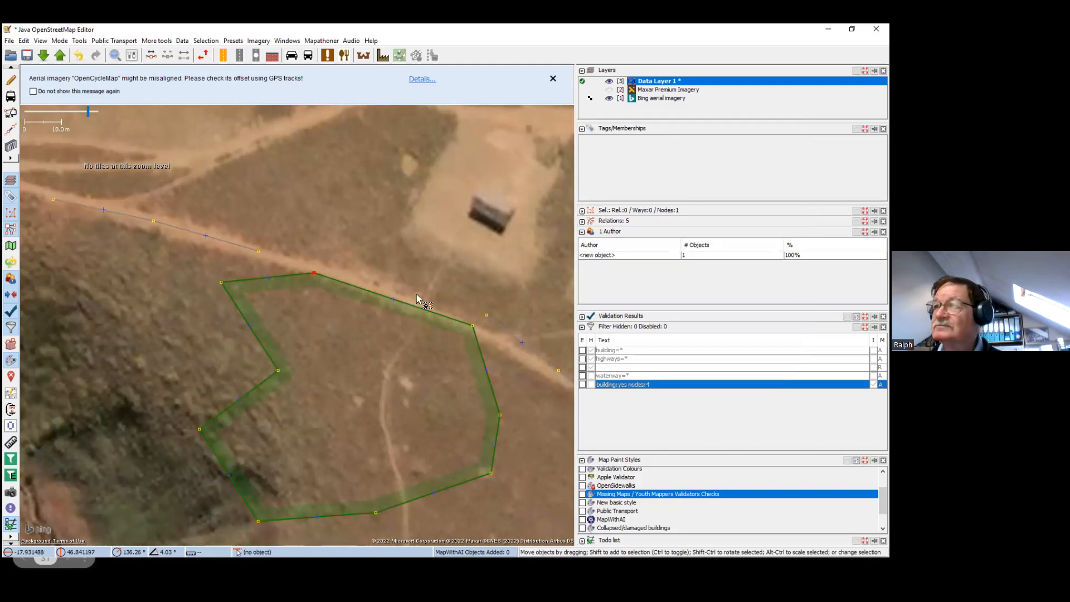
shift+click(475, 325)
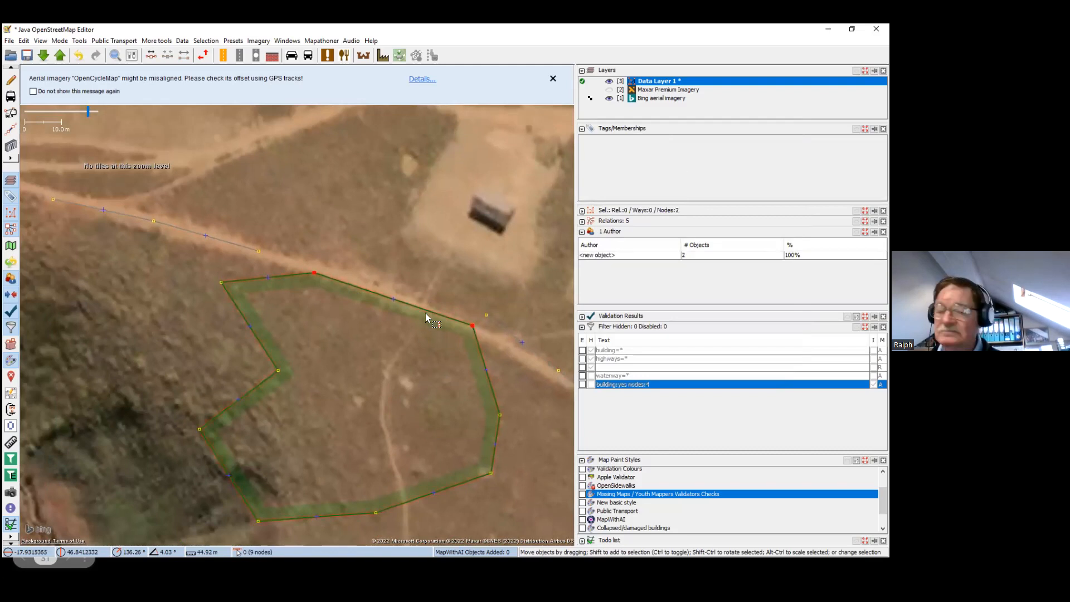
key(p)
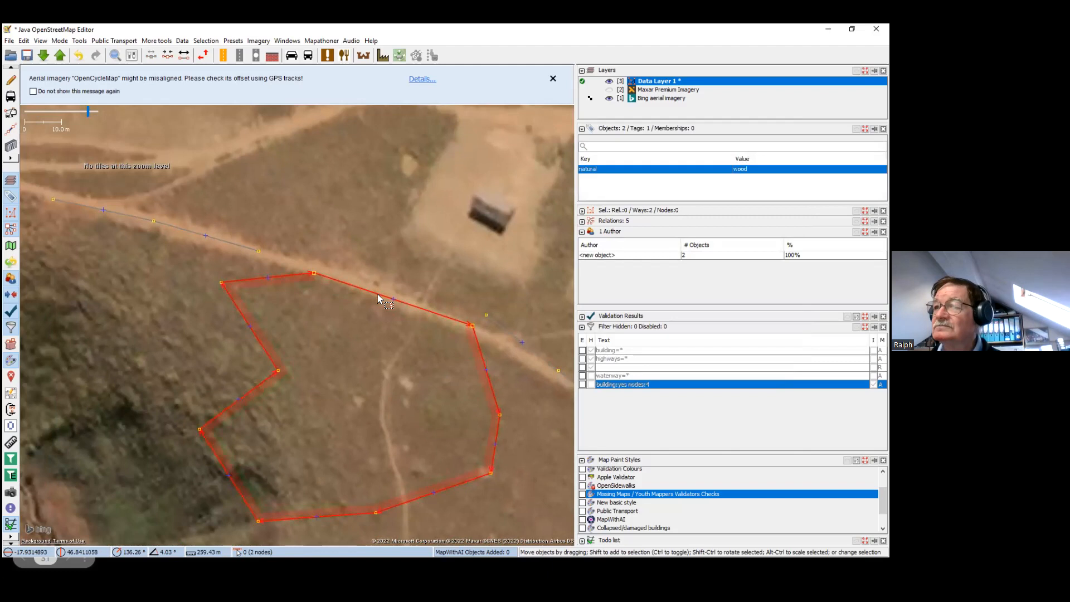
click(369, 322)
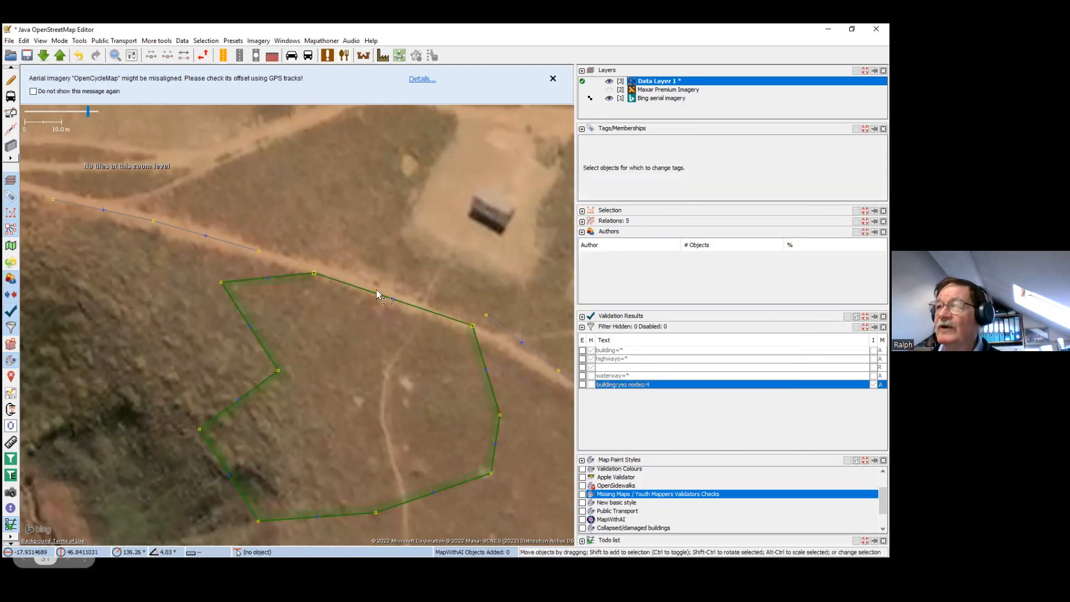
drag(350, 302, 357, 293)
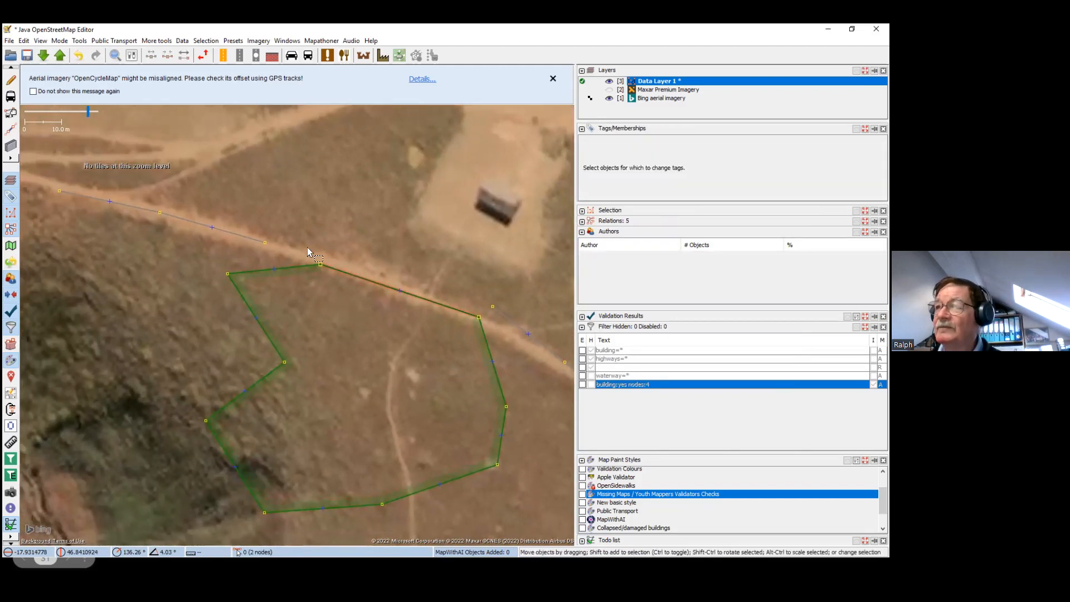
Extend the western track section from its eastern end to the wood's northern corner node
click(264, 243)
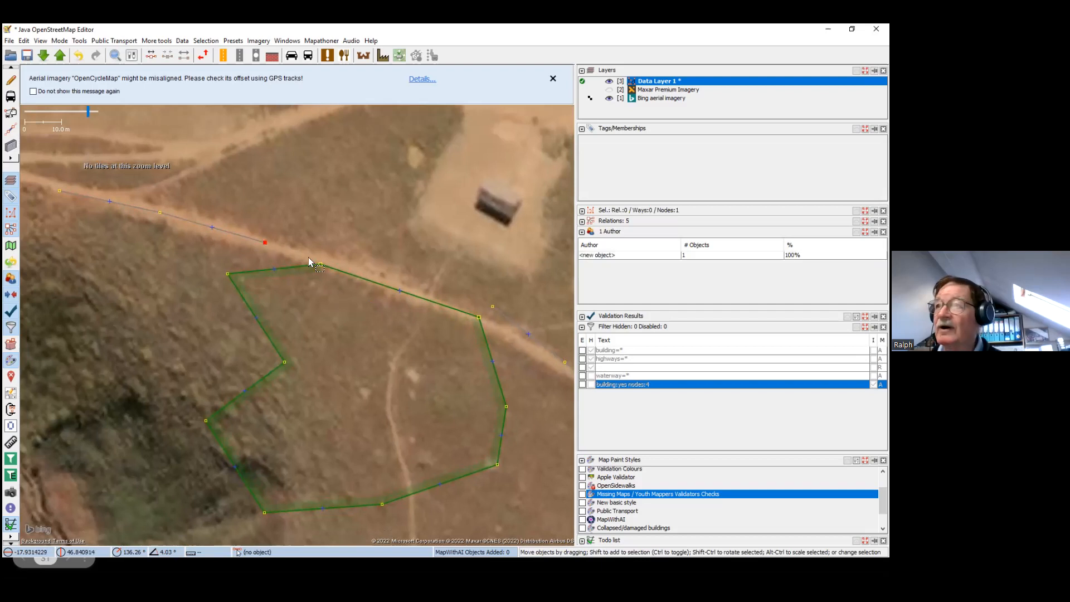
key(a)
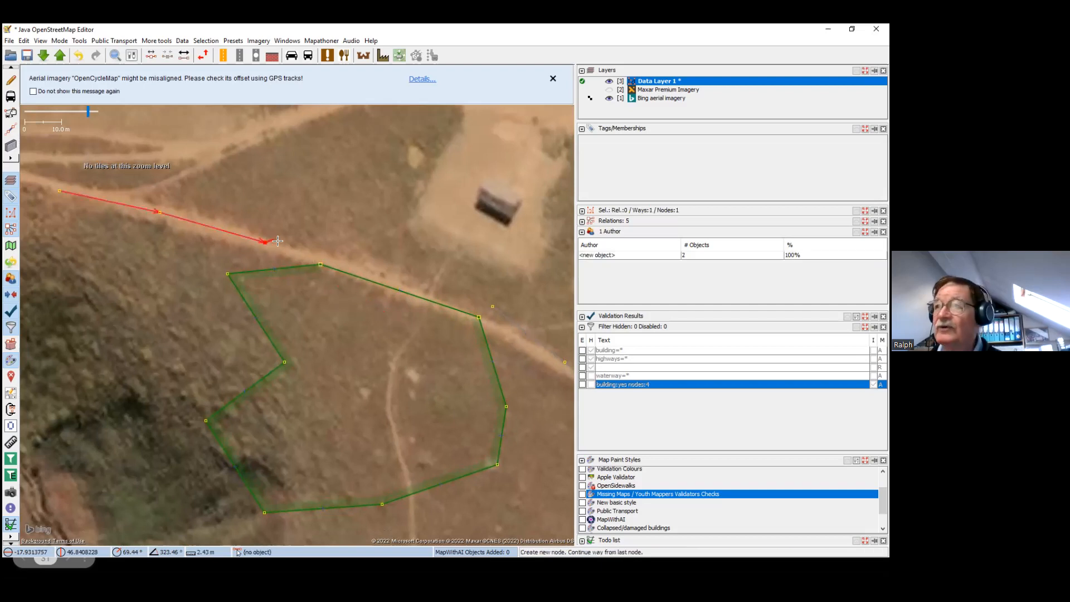
click(320, 263)
key(Escape)
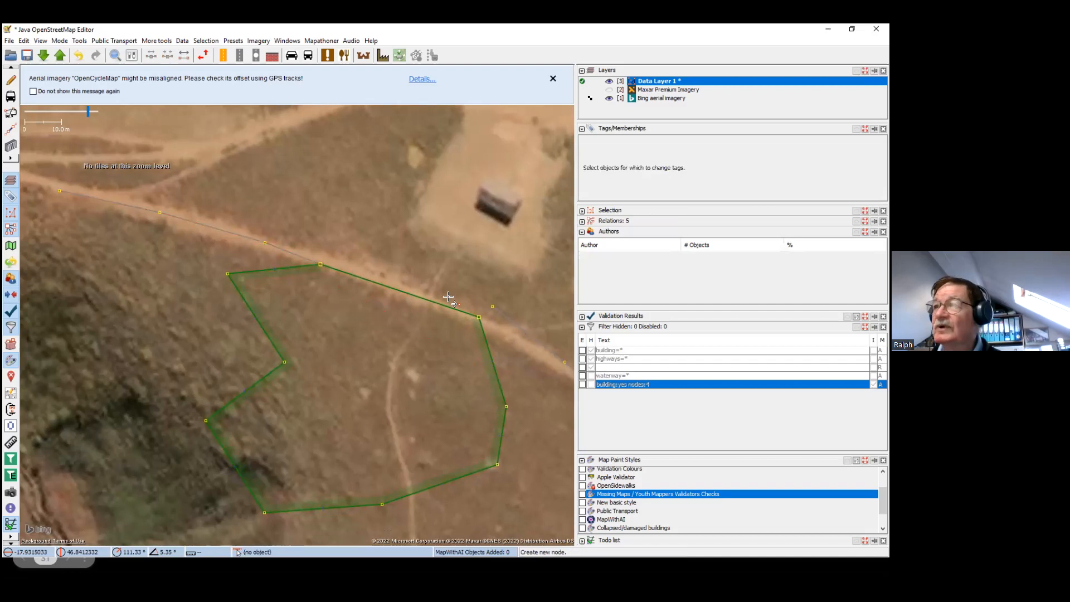
Move the eastern track section's loose end node onto the wood's northeastern corner node and merge them
click(492, 304)
drag(493, 305, 479, 317)
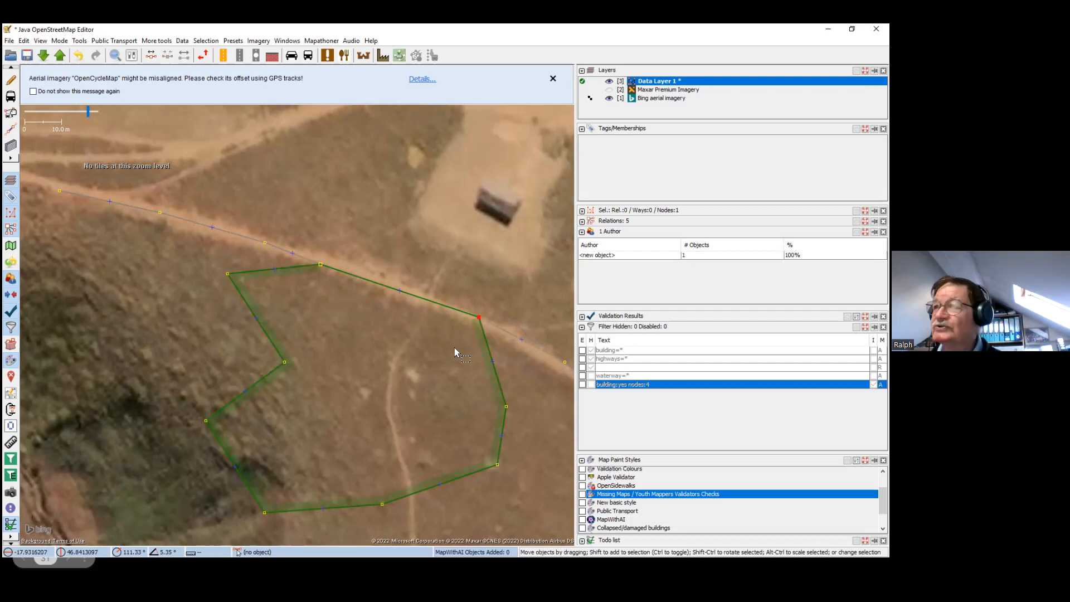
click(374, 336)
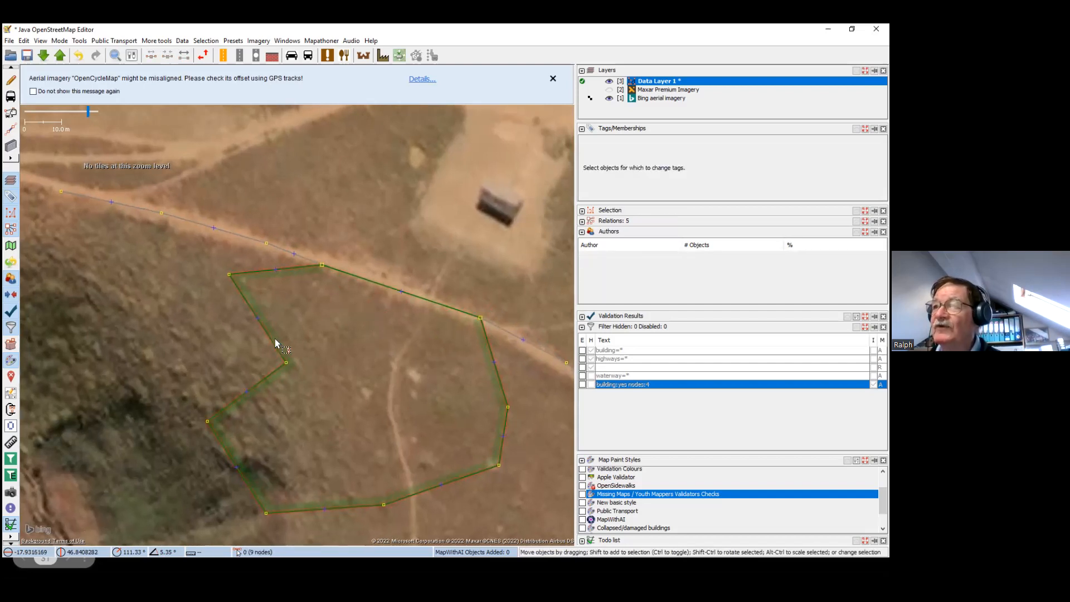
Create a multipolygon from the two ways that make up the wood outline
scroll(262, 342, down, 1)
scroll(269, 345, down, 1)
scroll(270, 346, up, 2)
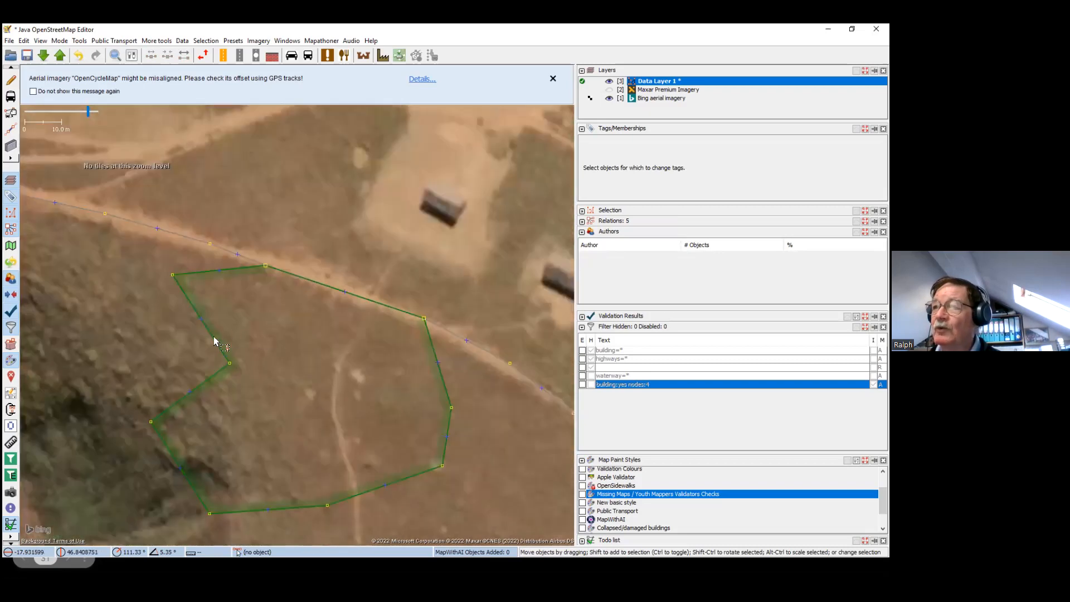
click(213, 342)
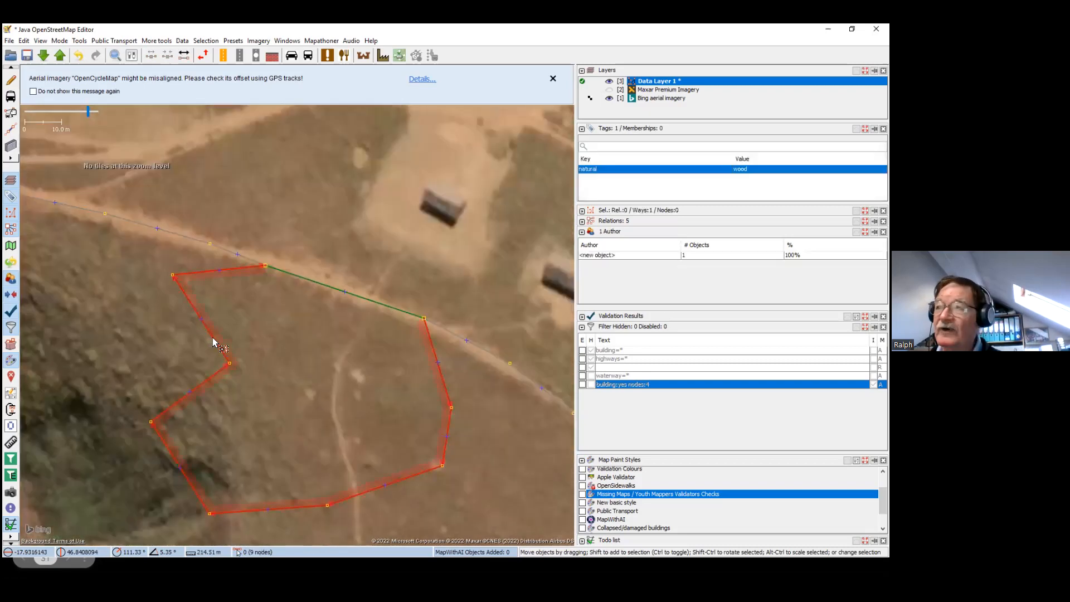
shift+click(310, 284)
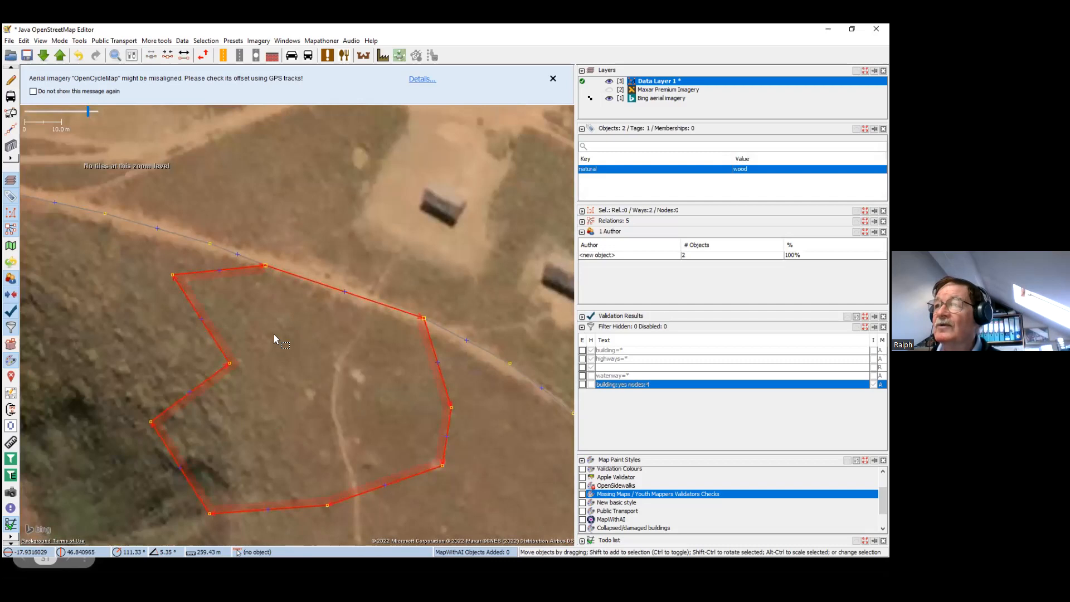
drag(265, 334, 291, 362)
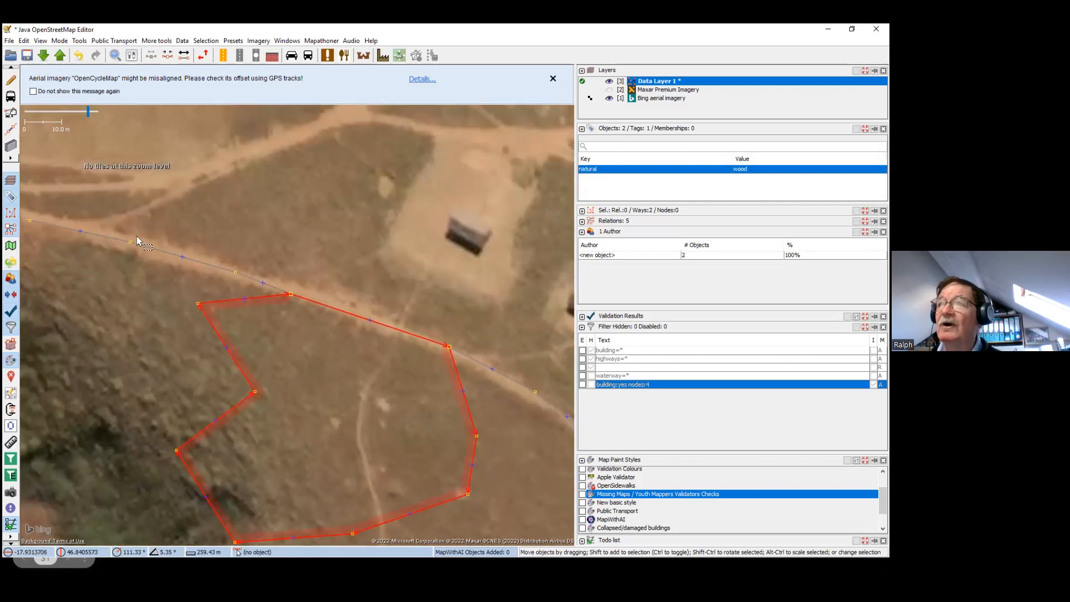
click(76, 42)
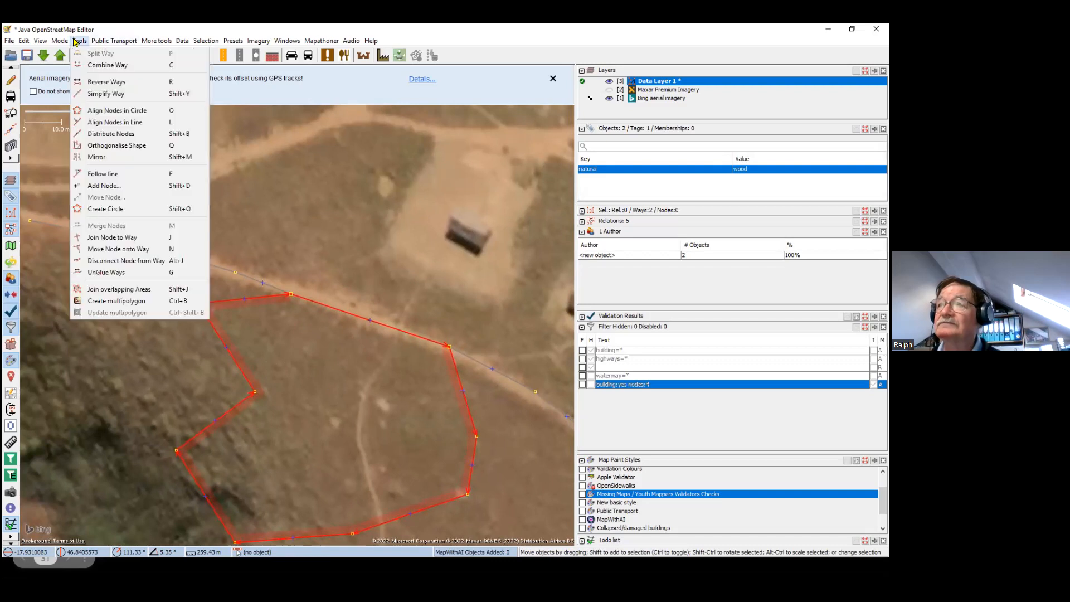
click(129, 301)
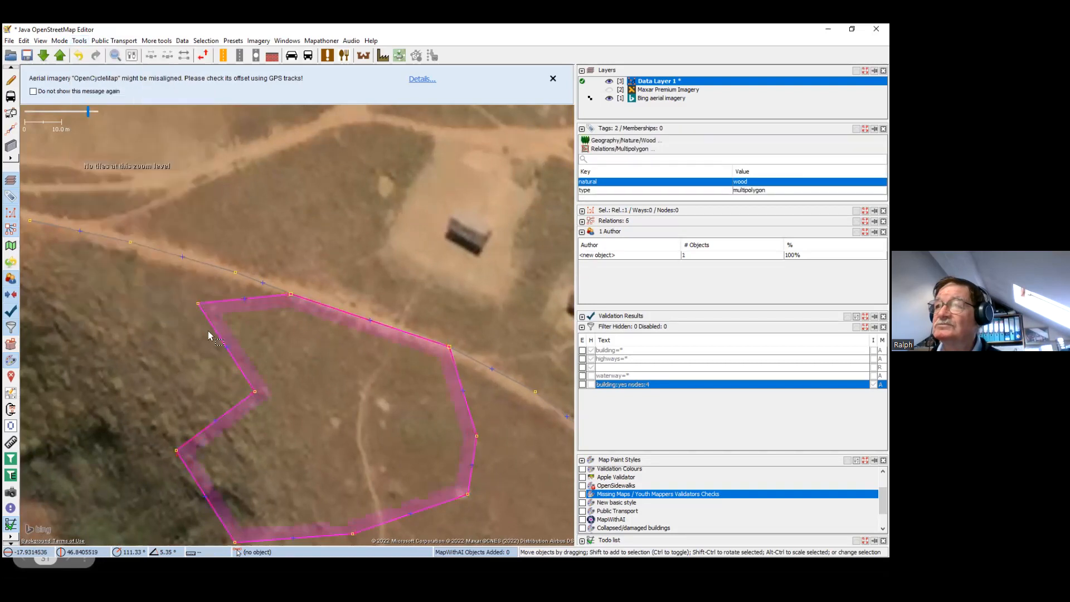
Select the western track section together with the shared wood edge to check how they connect, and clear the selection
click(265, 353)
drag(266, 354, 192, 288)
click(184, 240)
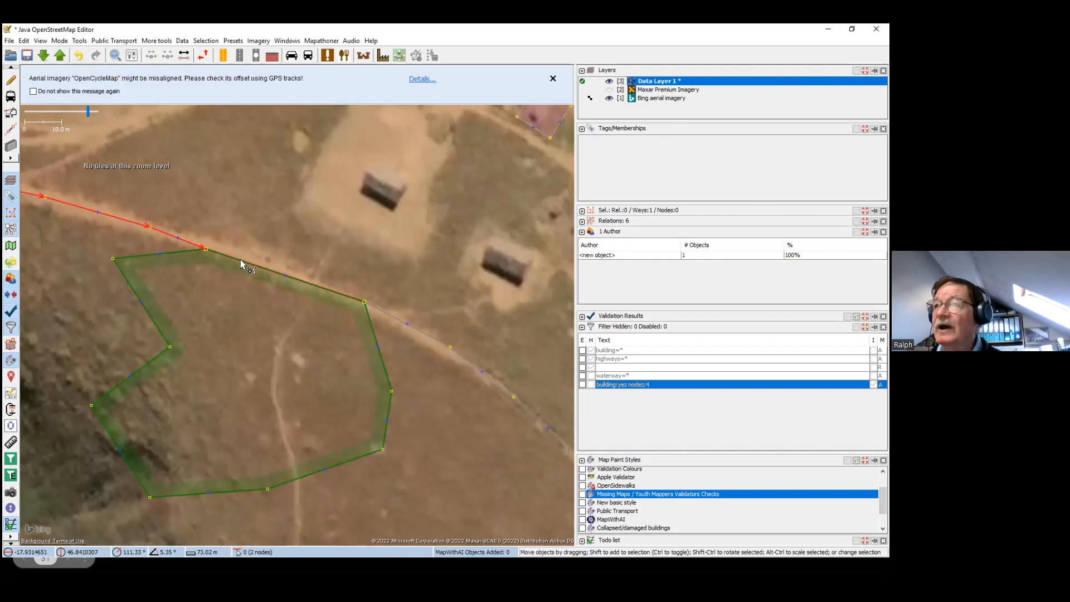
shift+click(312, 284)
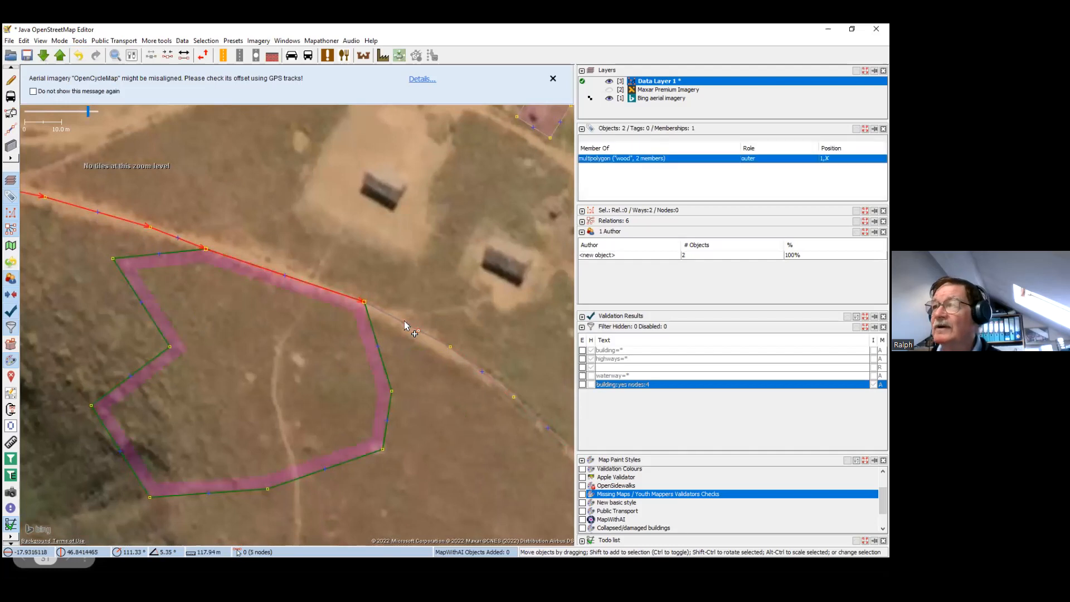
scroll(313, 295, up, 2)
click(311, 304)
drag(170, 270, 326, 346)
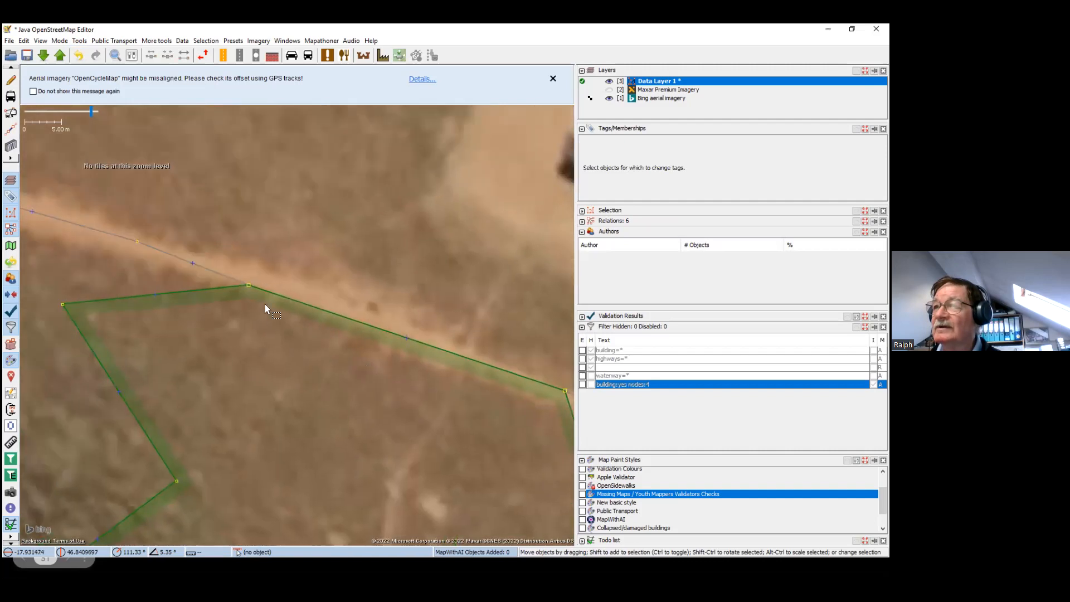
Select both track sections and the shared wood edge, examine their multipolygon membership, and clear the selection
click(226, 273)
drag(225, 273, 191, 244)
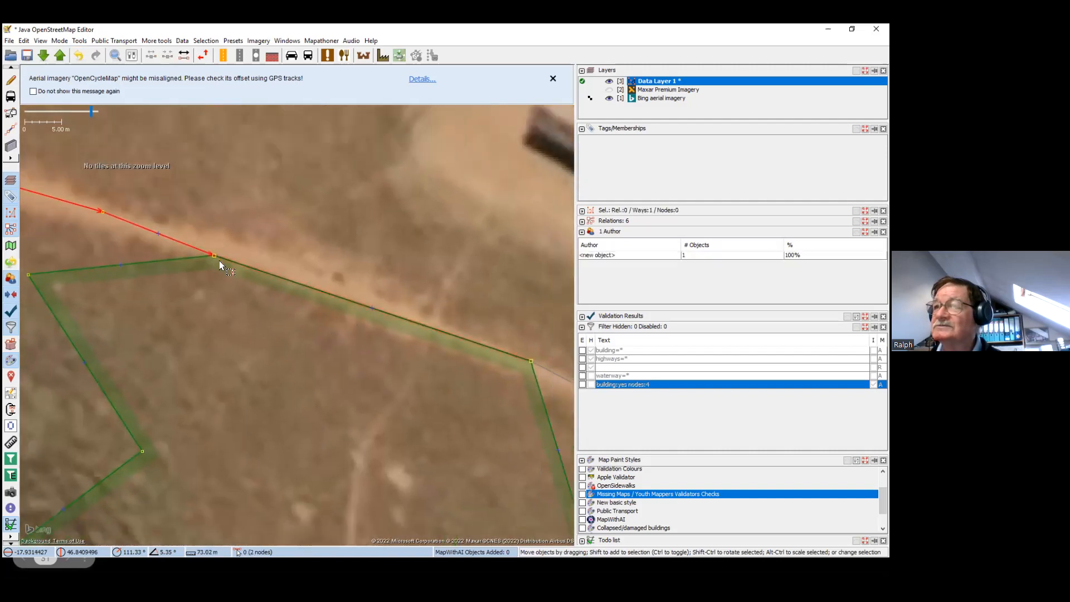
shift+click(238, 261)
drag(534, 367, 271, 293)
shift+click(303, 303)
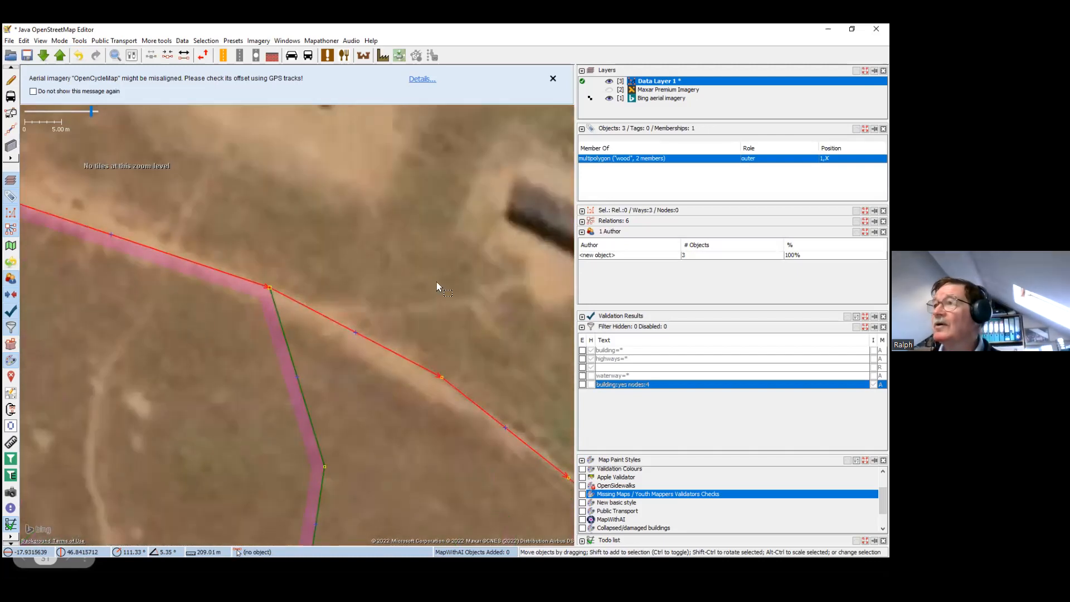
mouse_move(645, 151)
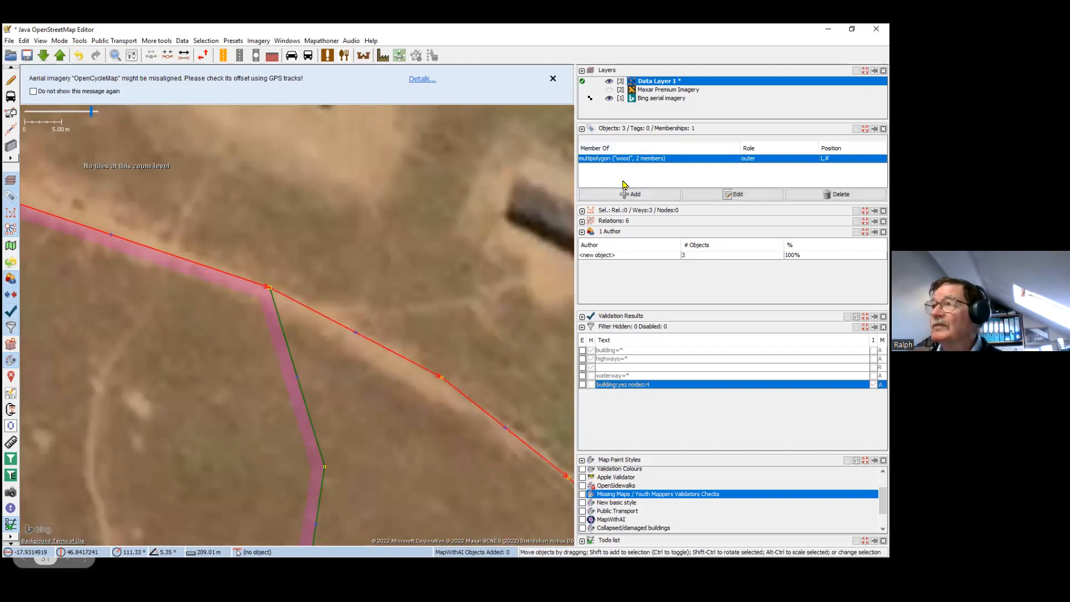
drag(348, 253, 233, 249)
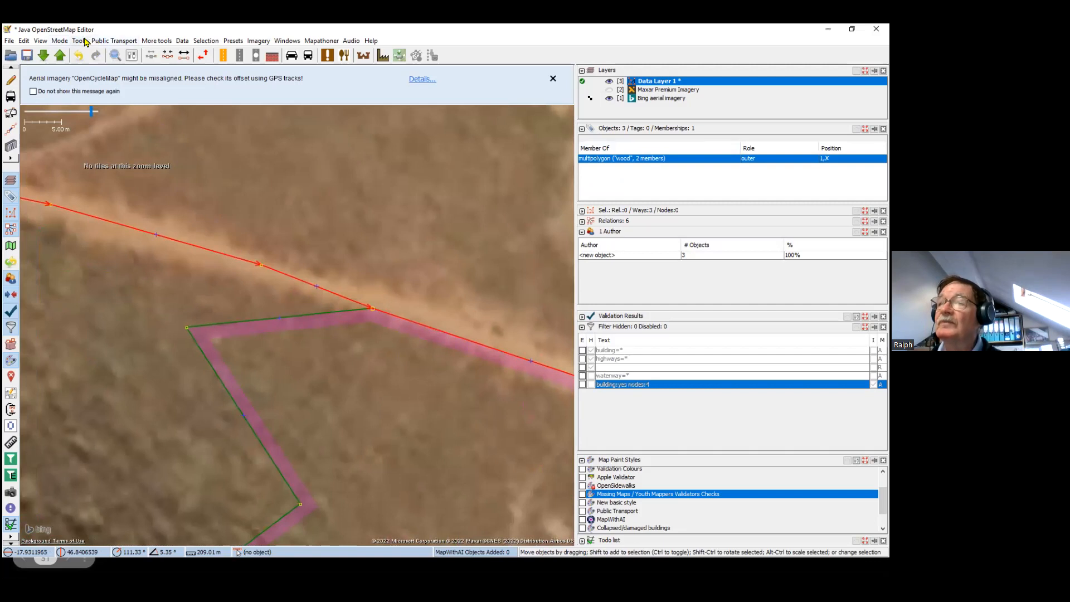
click(329, 199)
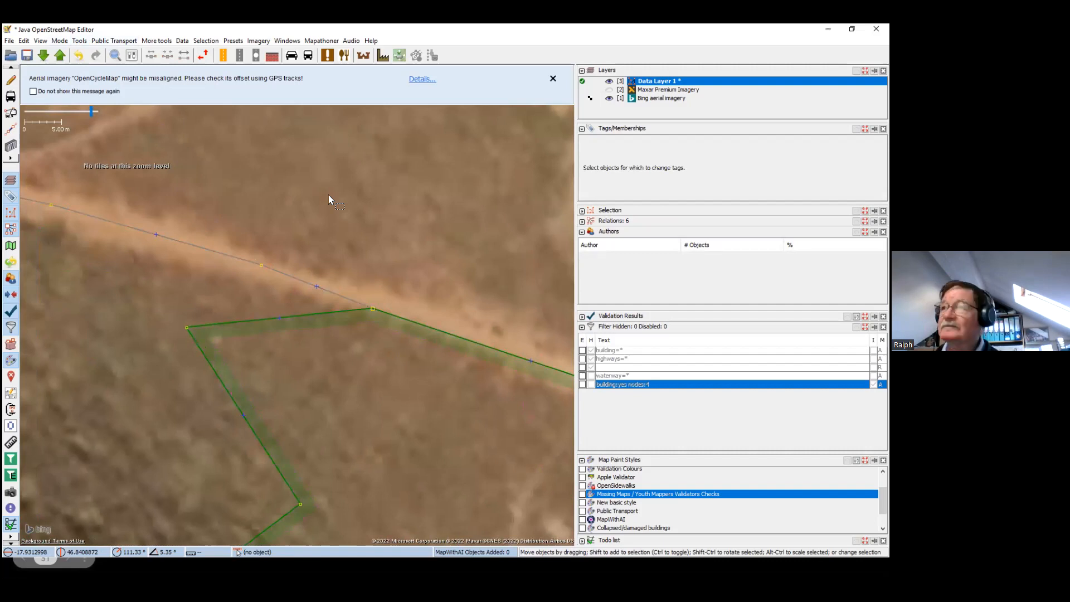
Reselect the three ways forming the continuous track past the wood, inspect their course, and deselect them
click(337, 292)
drag(373, 244, 233, 182)
shift+click(340, 282)
drag(482, 270, 292, 217)
shift+click(431, 336)
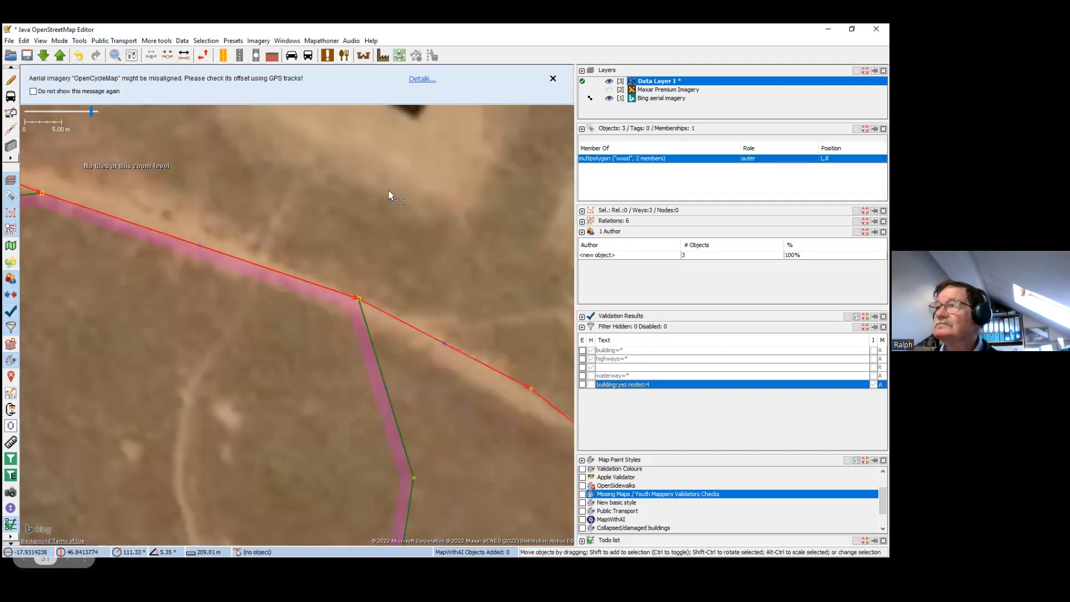
right_click(378, 306)
key(Escape)
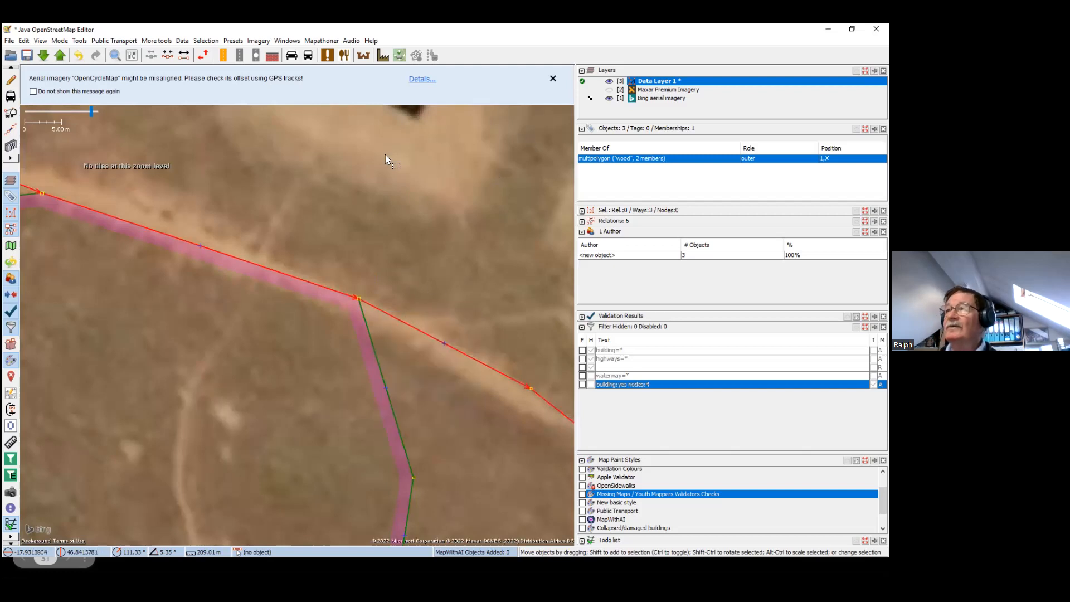
drag(280, 135, 297, 260)
scroll(323, 212, down, 1)
click(320, 212)
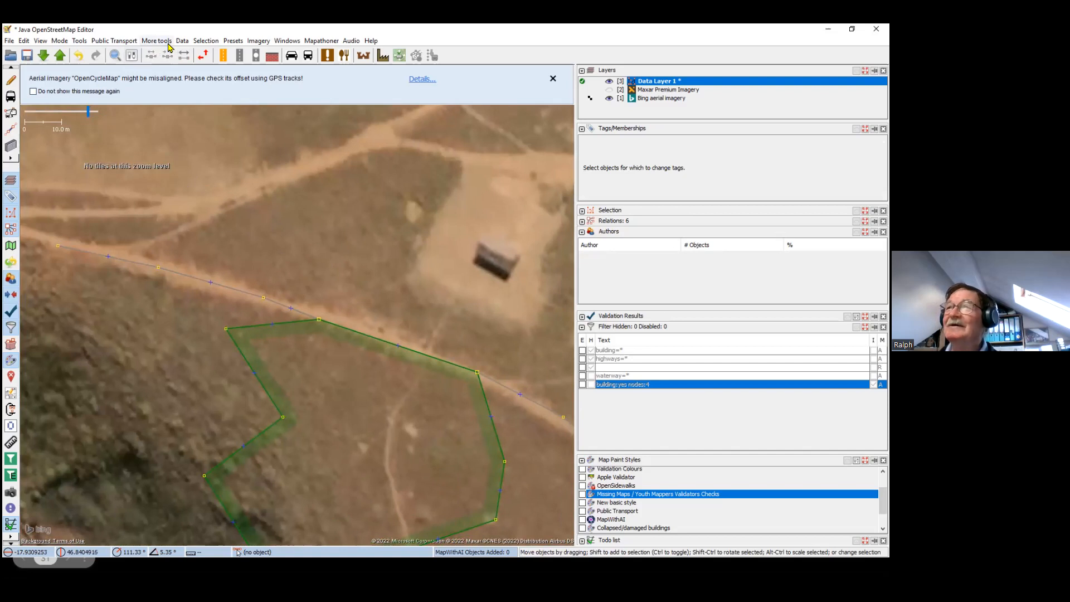
click(64, 43)
mouse_move(71, 45)
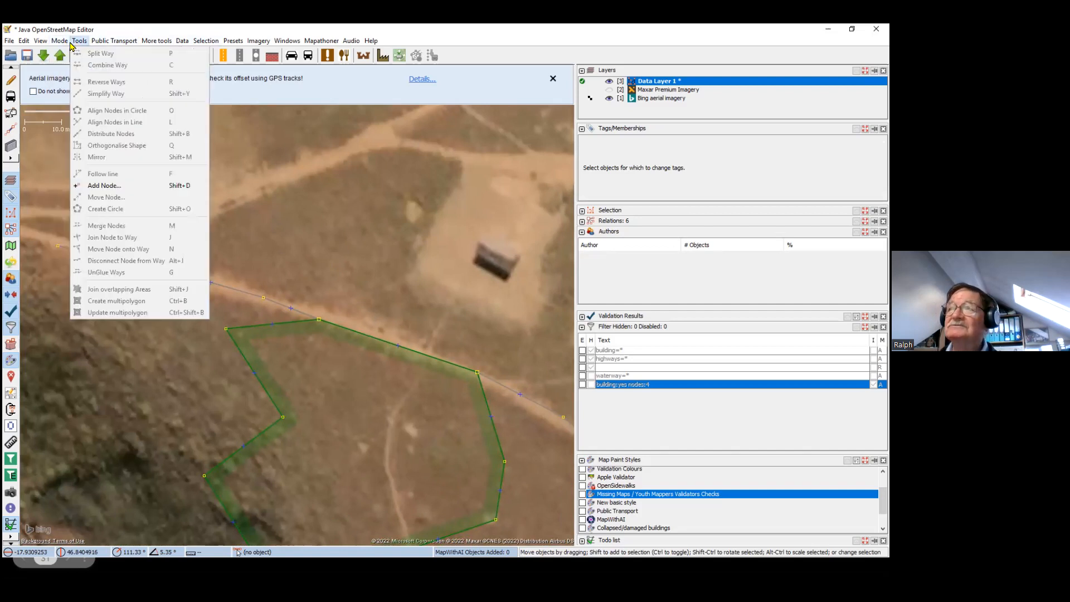
click(293, 195)
Select only the western and eastern track sections to examine the gap bridged by the wood edge, and deselect them
click(280, 308)
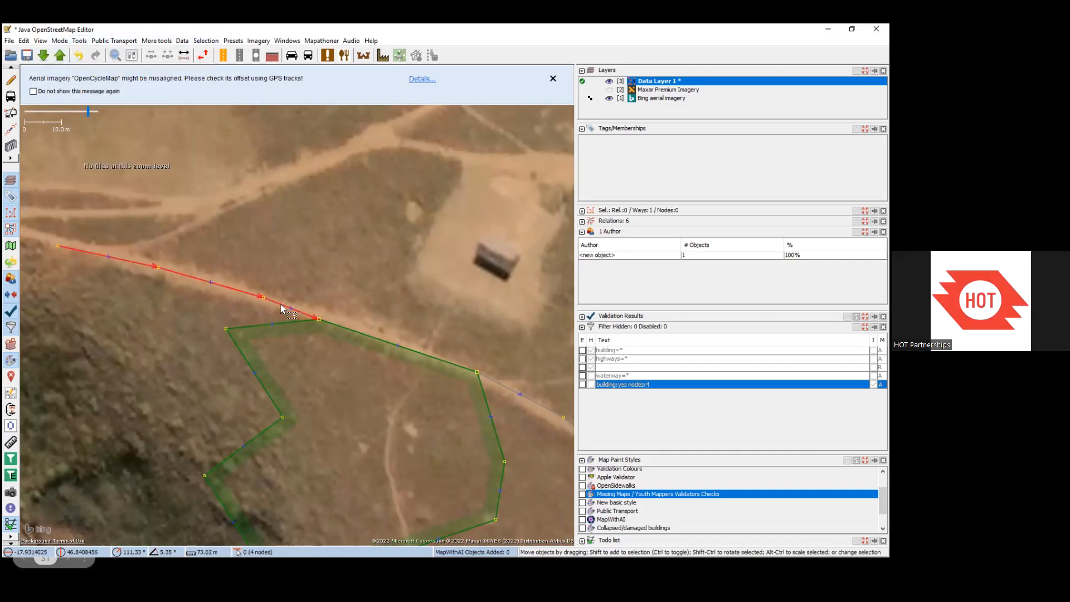
shift+click(329, 296)
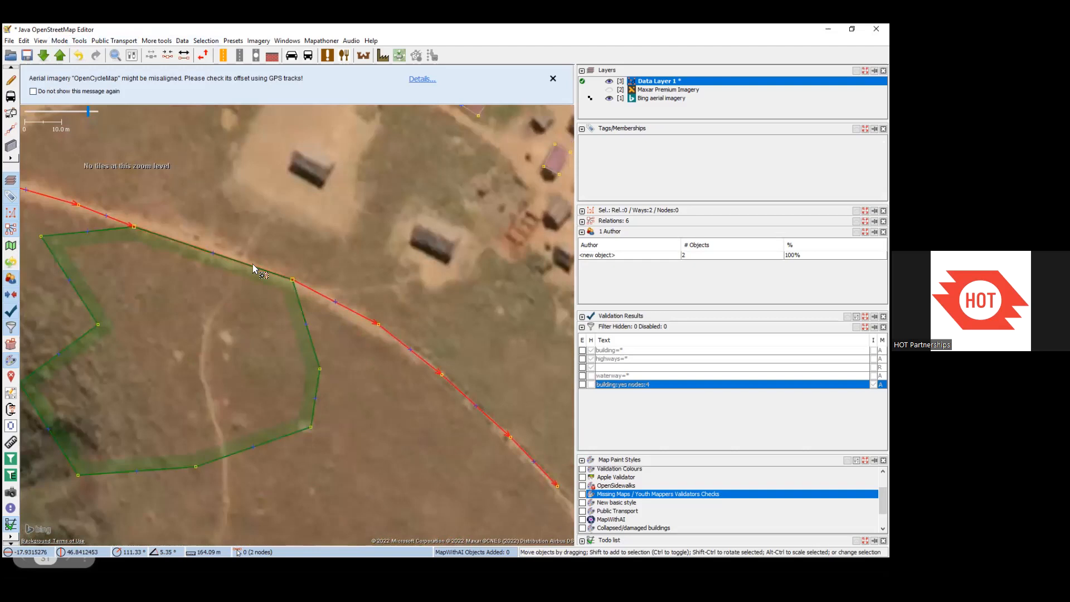
click(223, 199)
scroll(270, 243, down, 4)
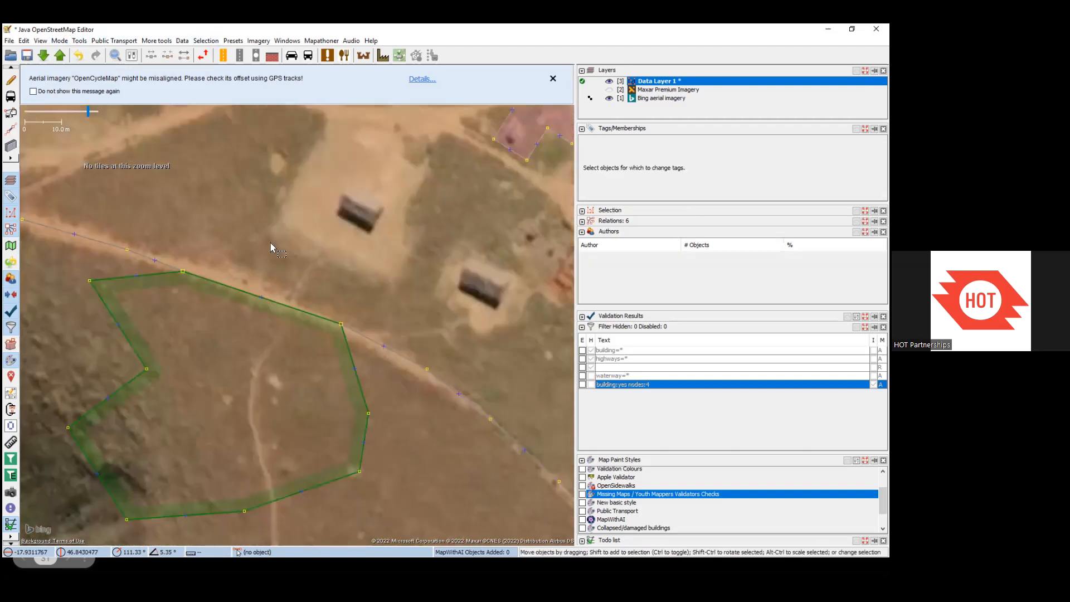
scroll(286, 285, down, 3)
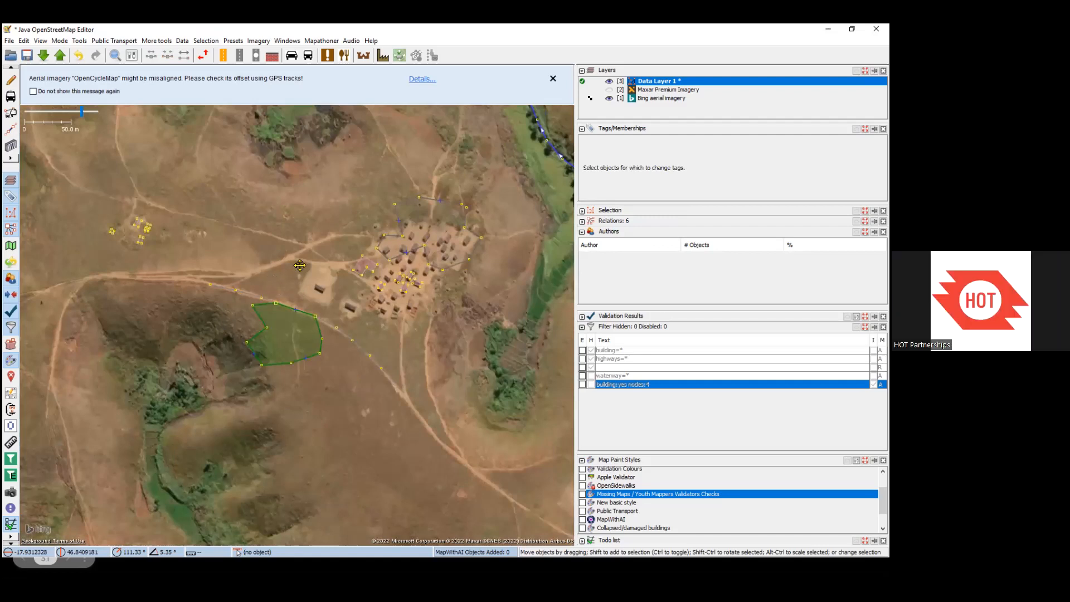
drag(213, 316, 239, 299)
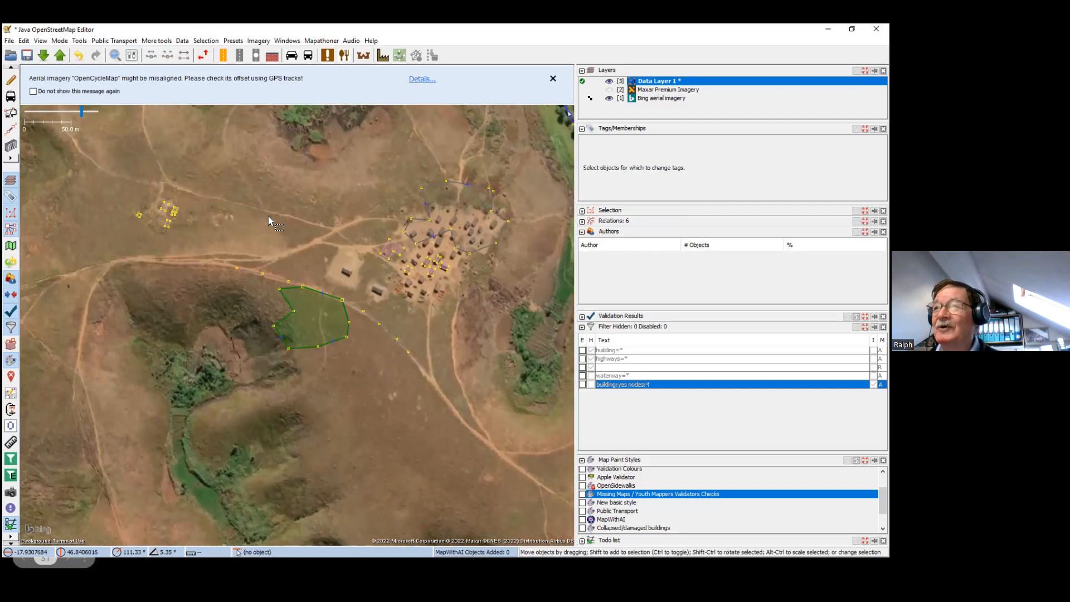
drag(285, 226, 285, 203)
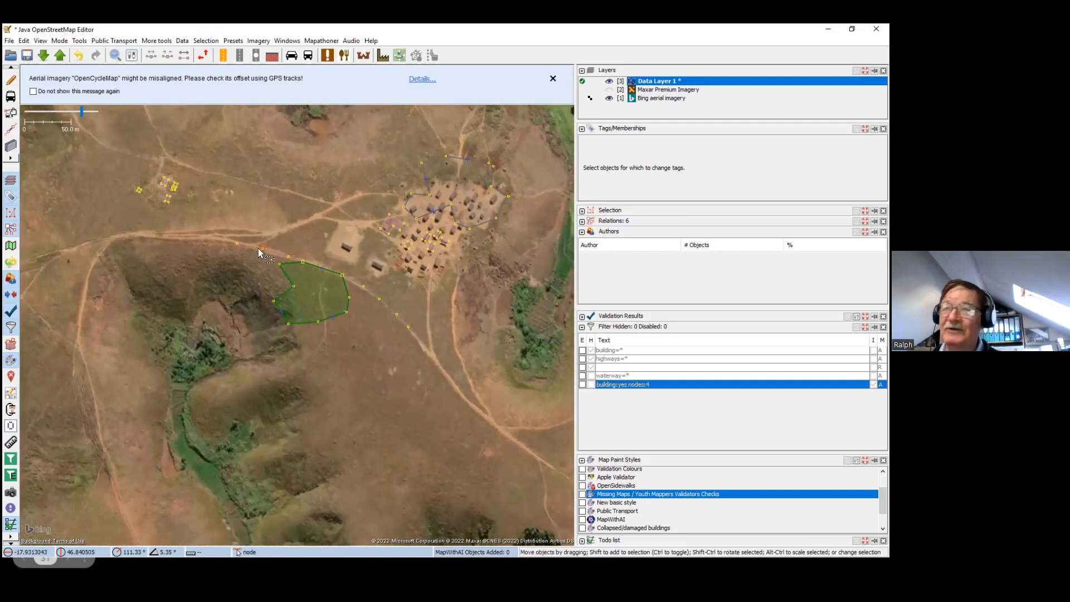
drag(259, 249, 260, 296)
drag(249, 230, 262, 250)
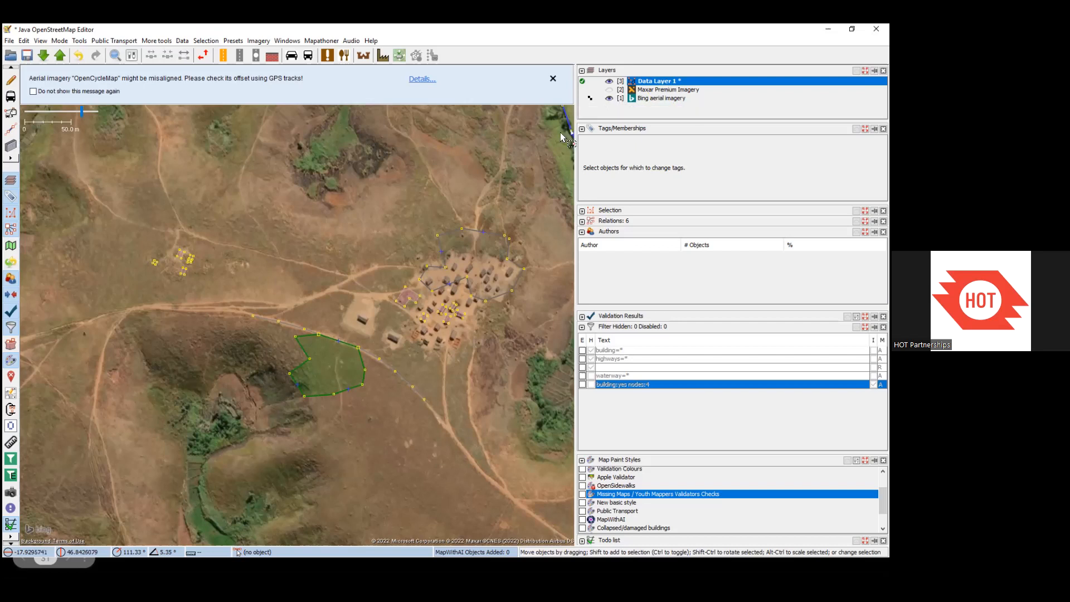
Dismiss the OpenCycleMap imagery misalignment notice and switch to the slide presentation, advancing to the Workplan slide
click(553, 77)
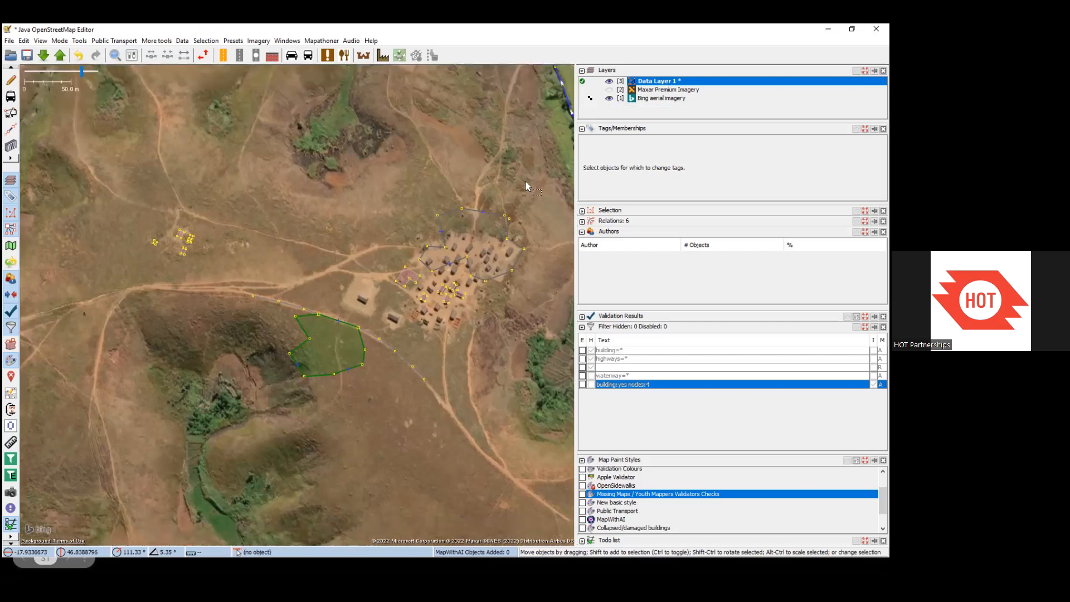
key(alt+Tab)
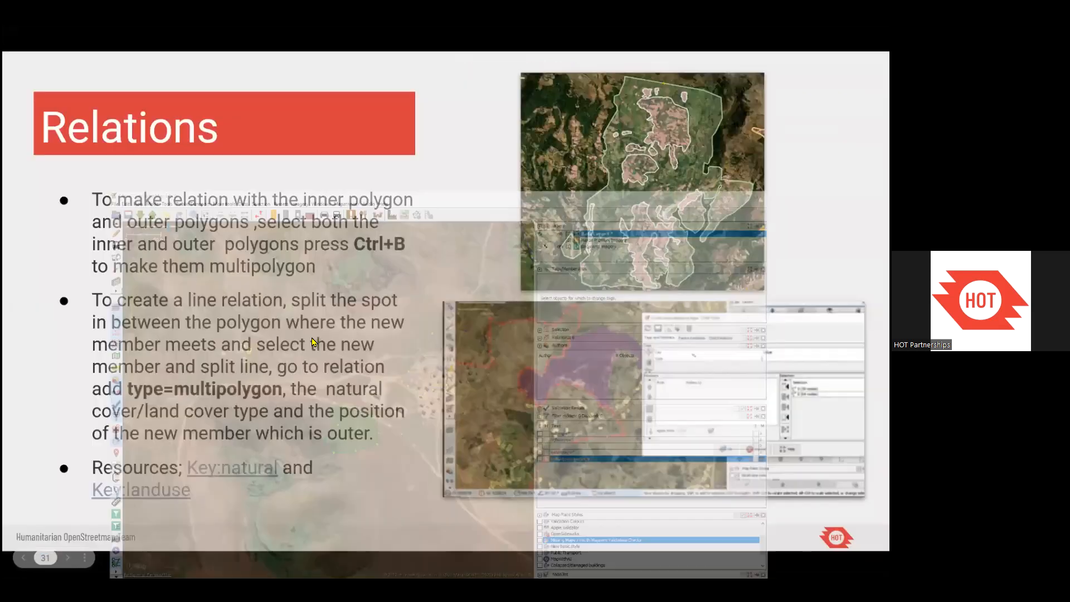
key(Right)
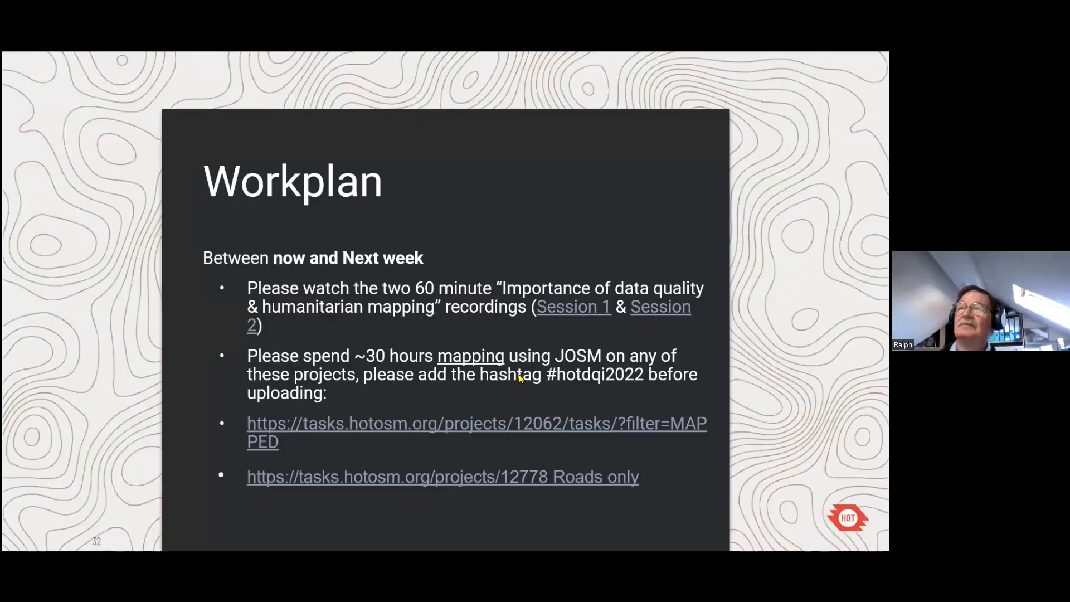